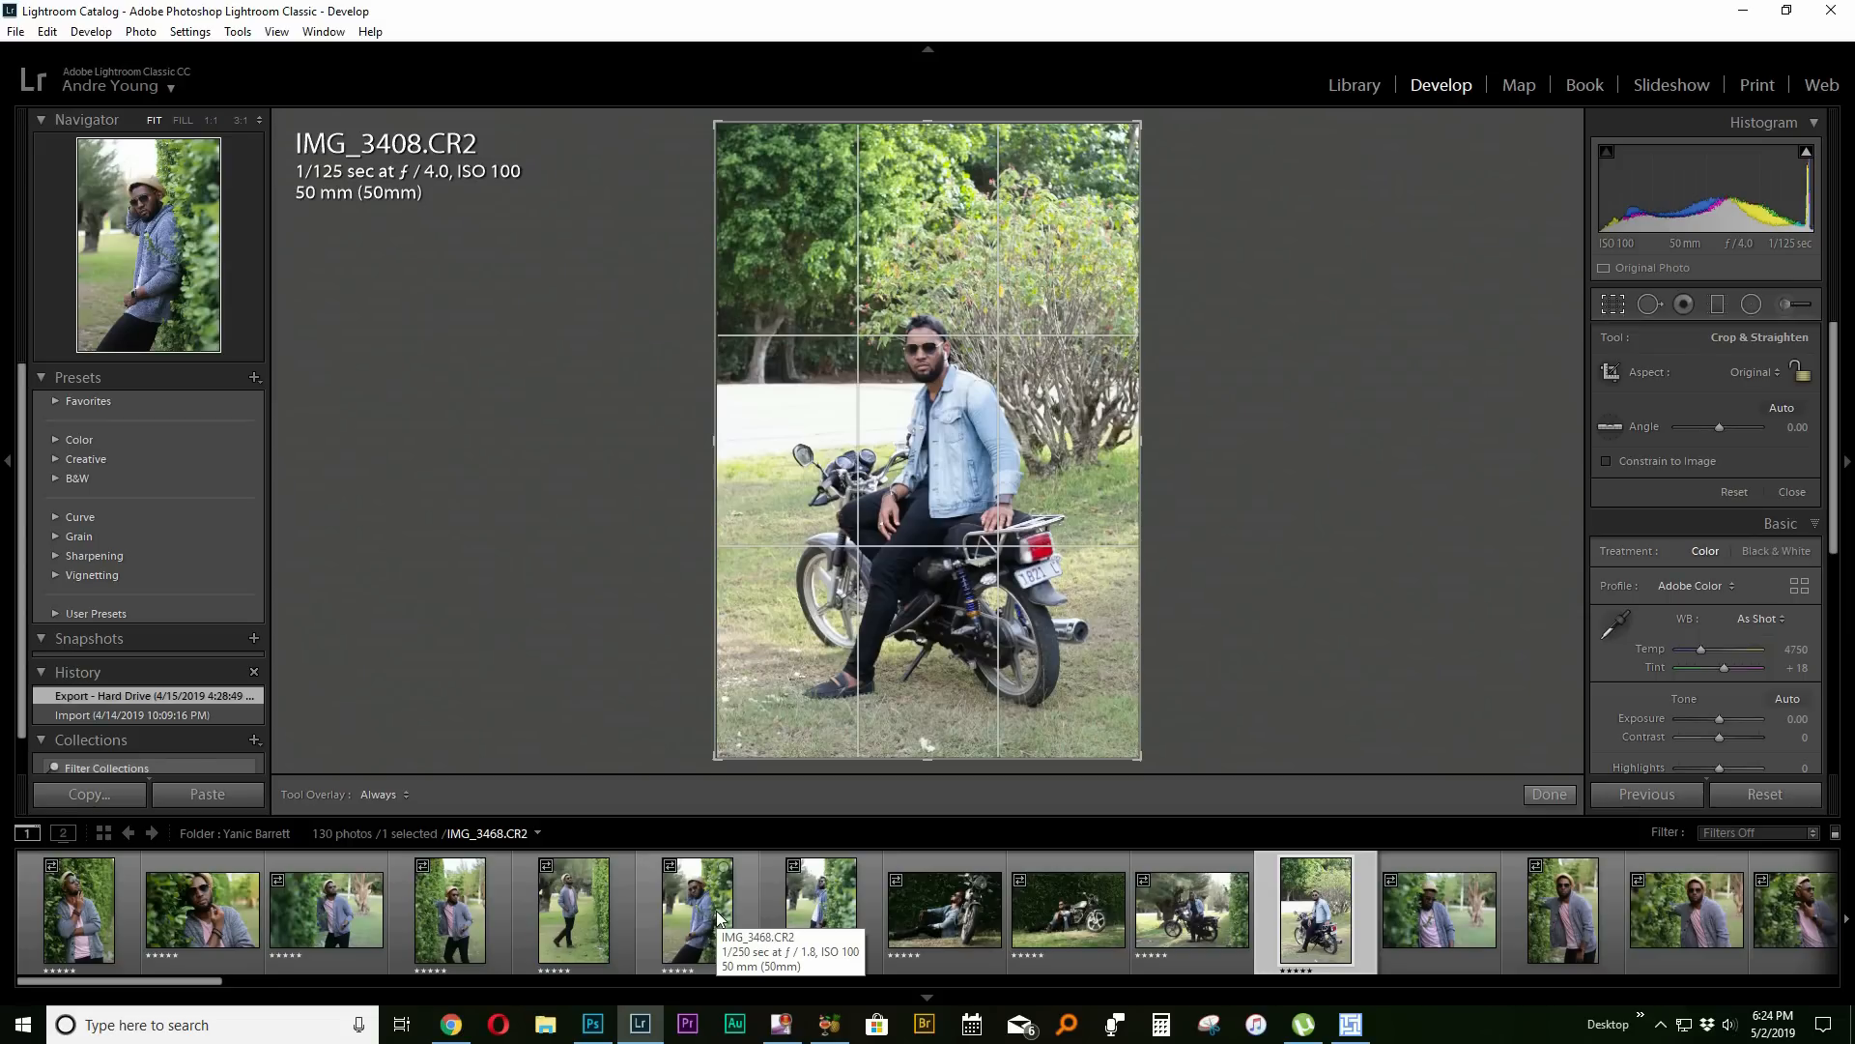
# Browse the filmstrip photos, open IMG_3504.CR2 for developing and close its crop overlay.
pyautogui.click(310, 945)
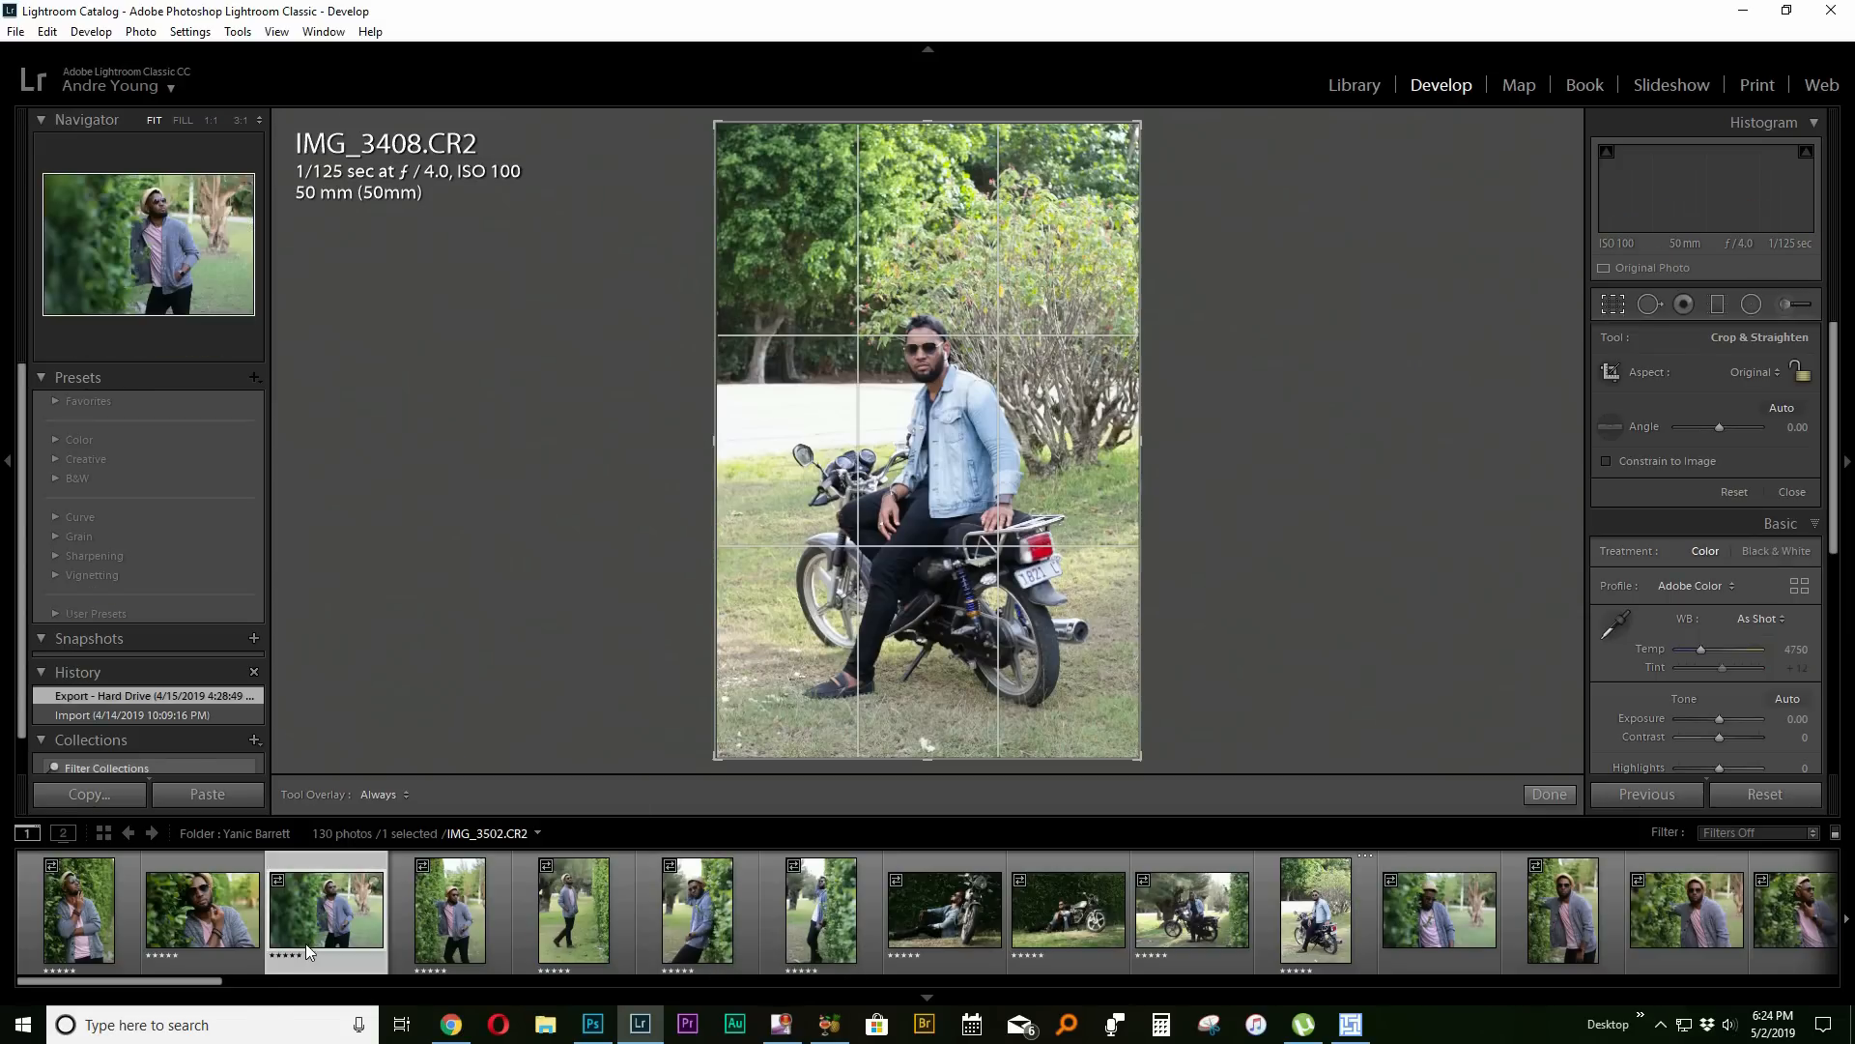
pyautogui.click(456, 935)
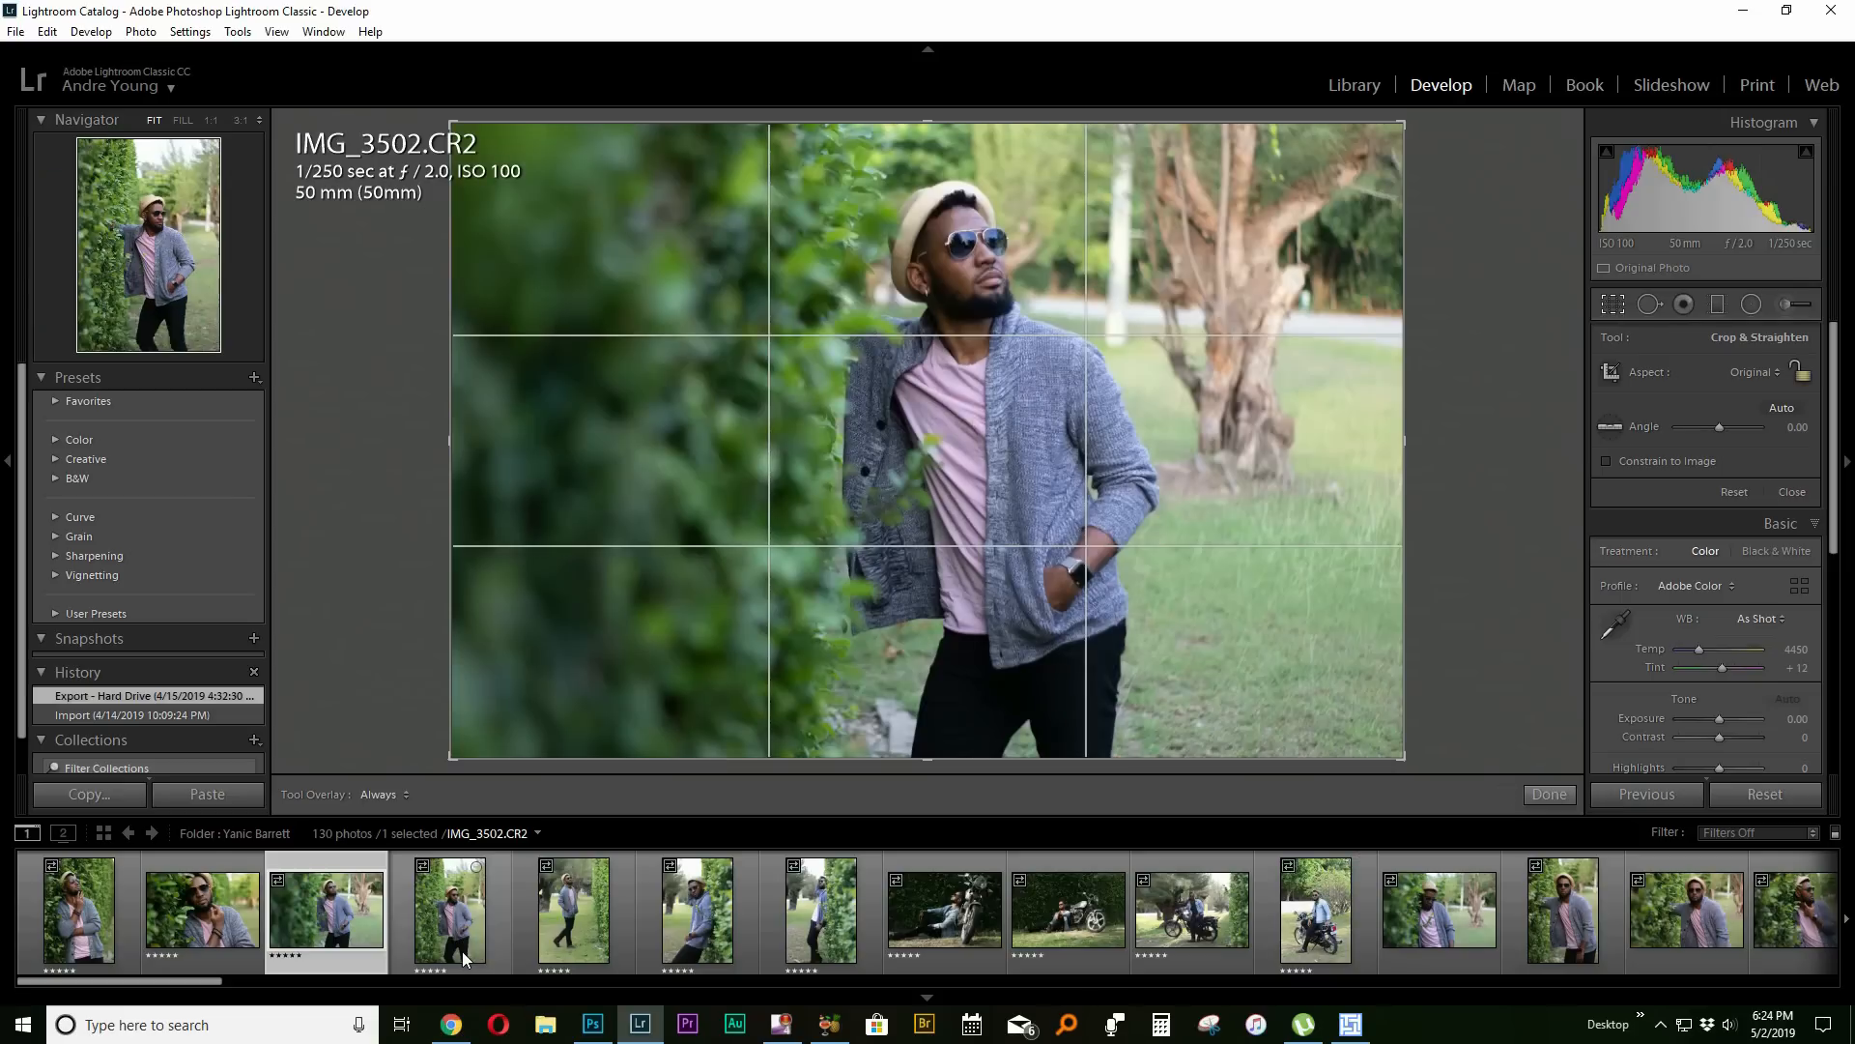
pyautogui.click(638, 907)
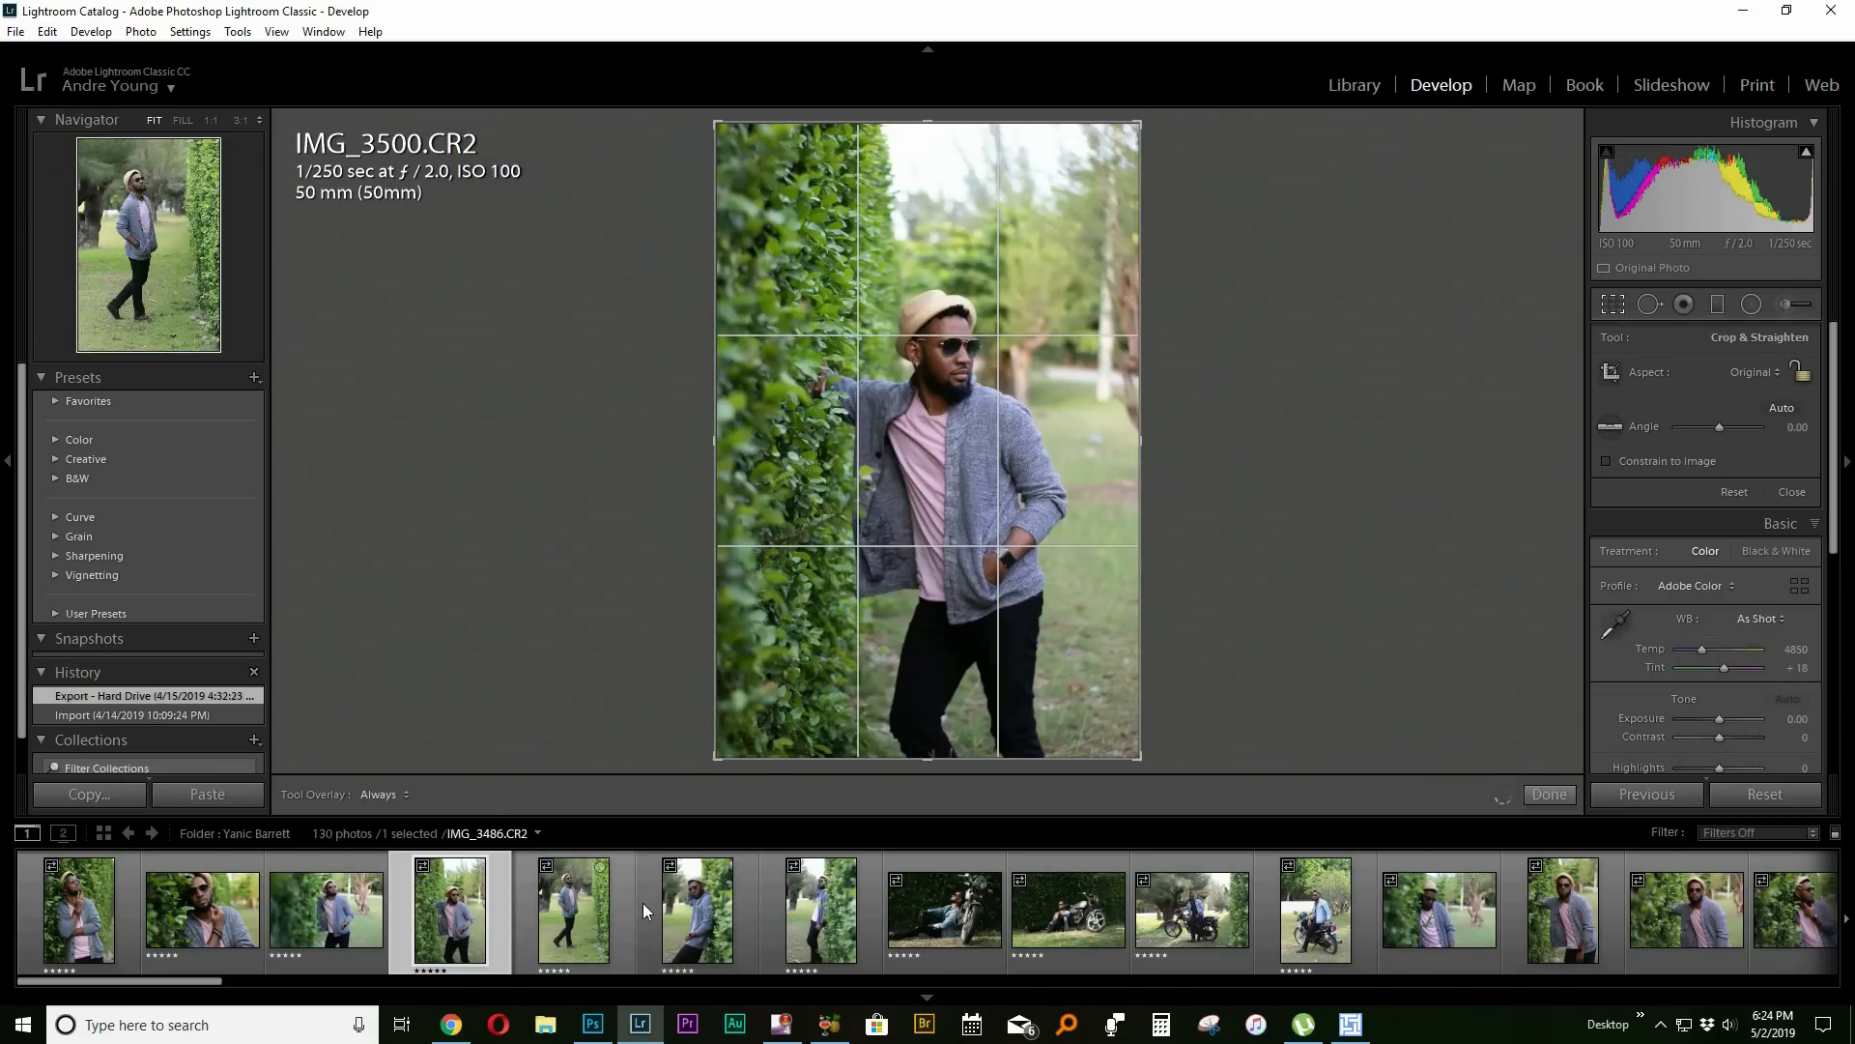
pyautogui.click(85, 918)
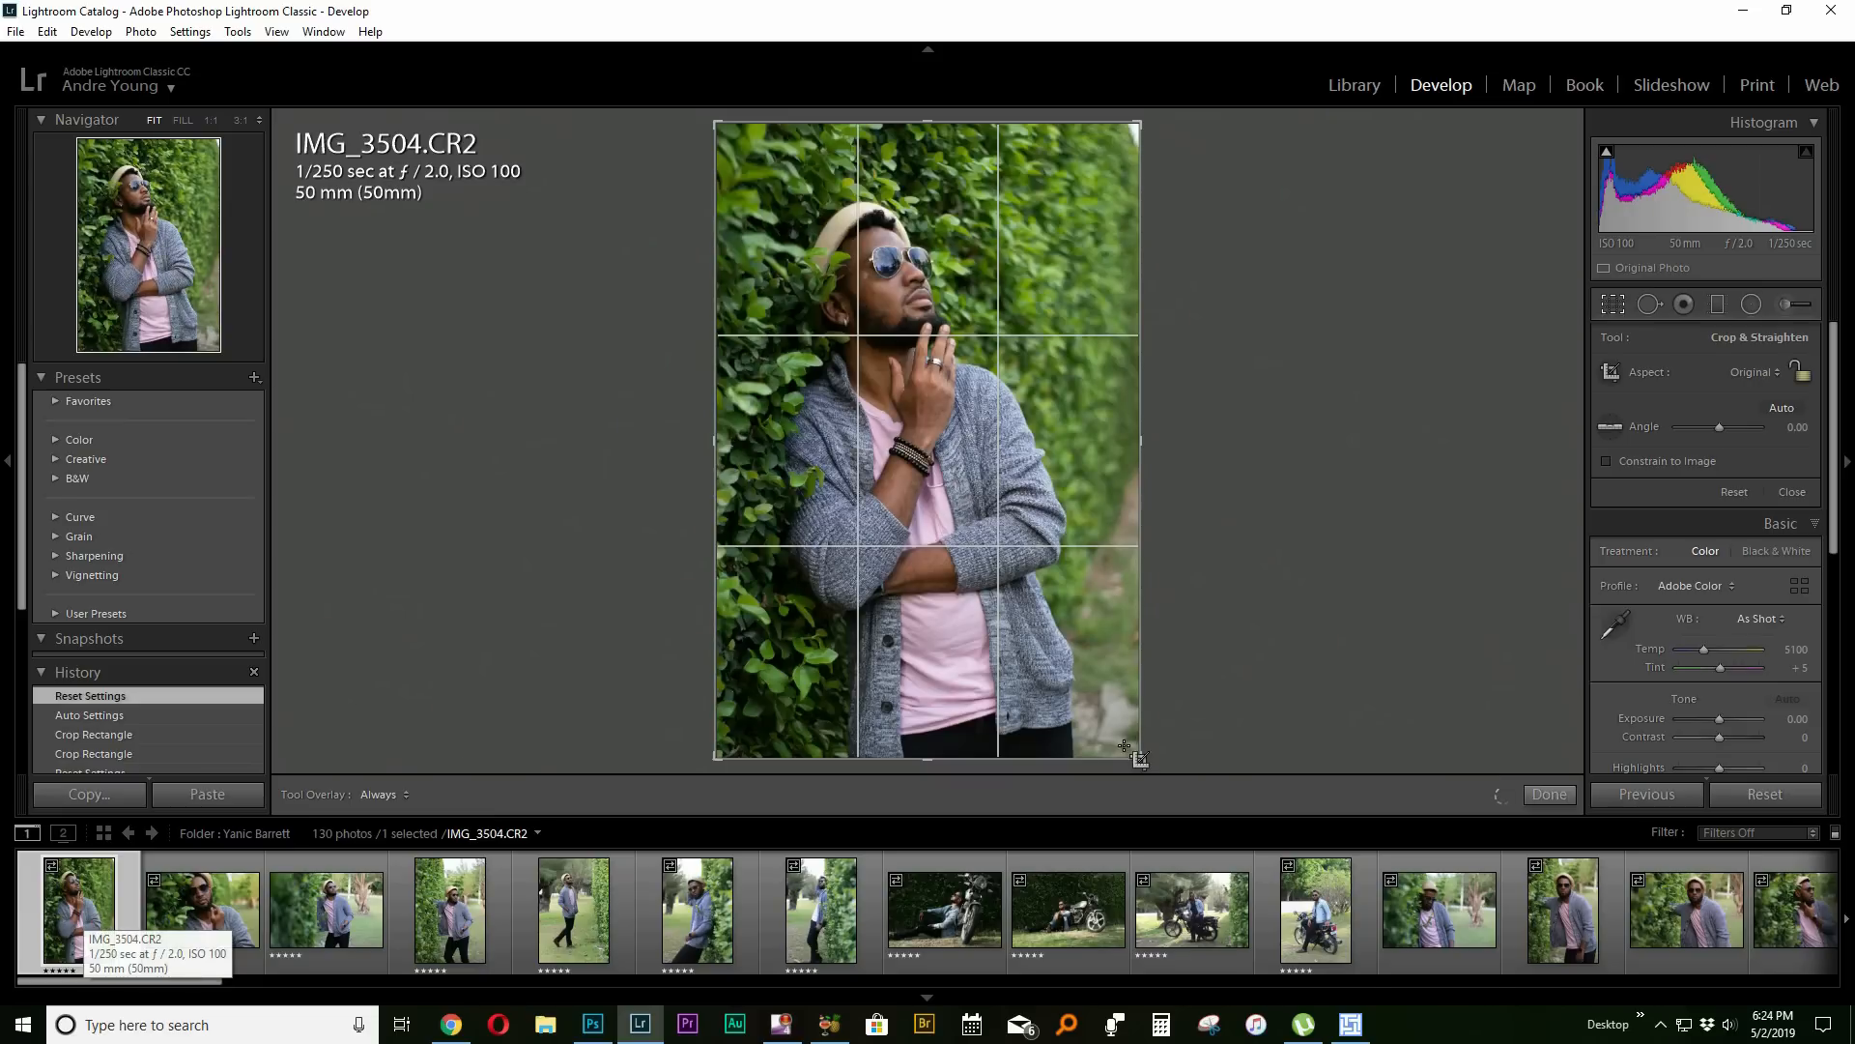
pyautogui.click(1554, 798)
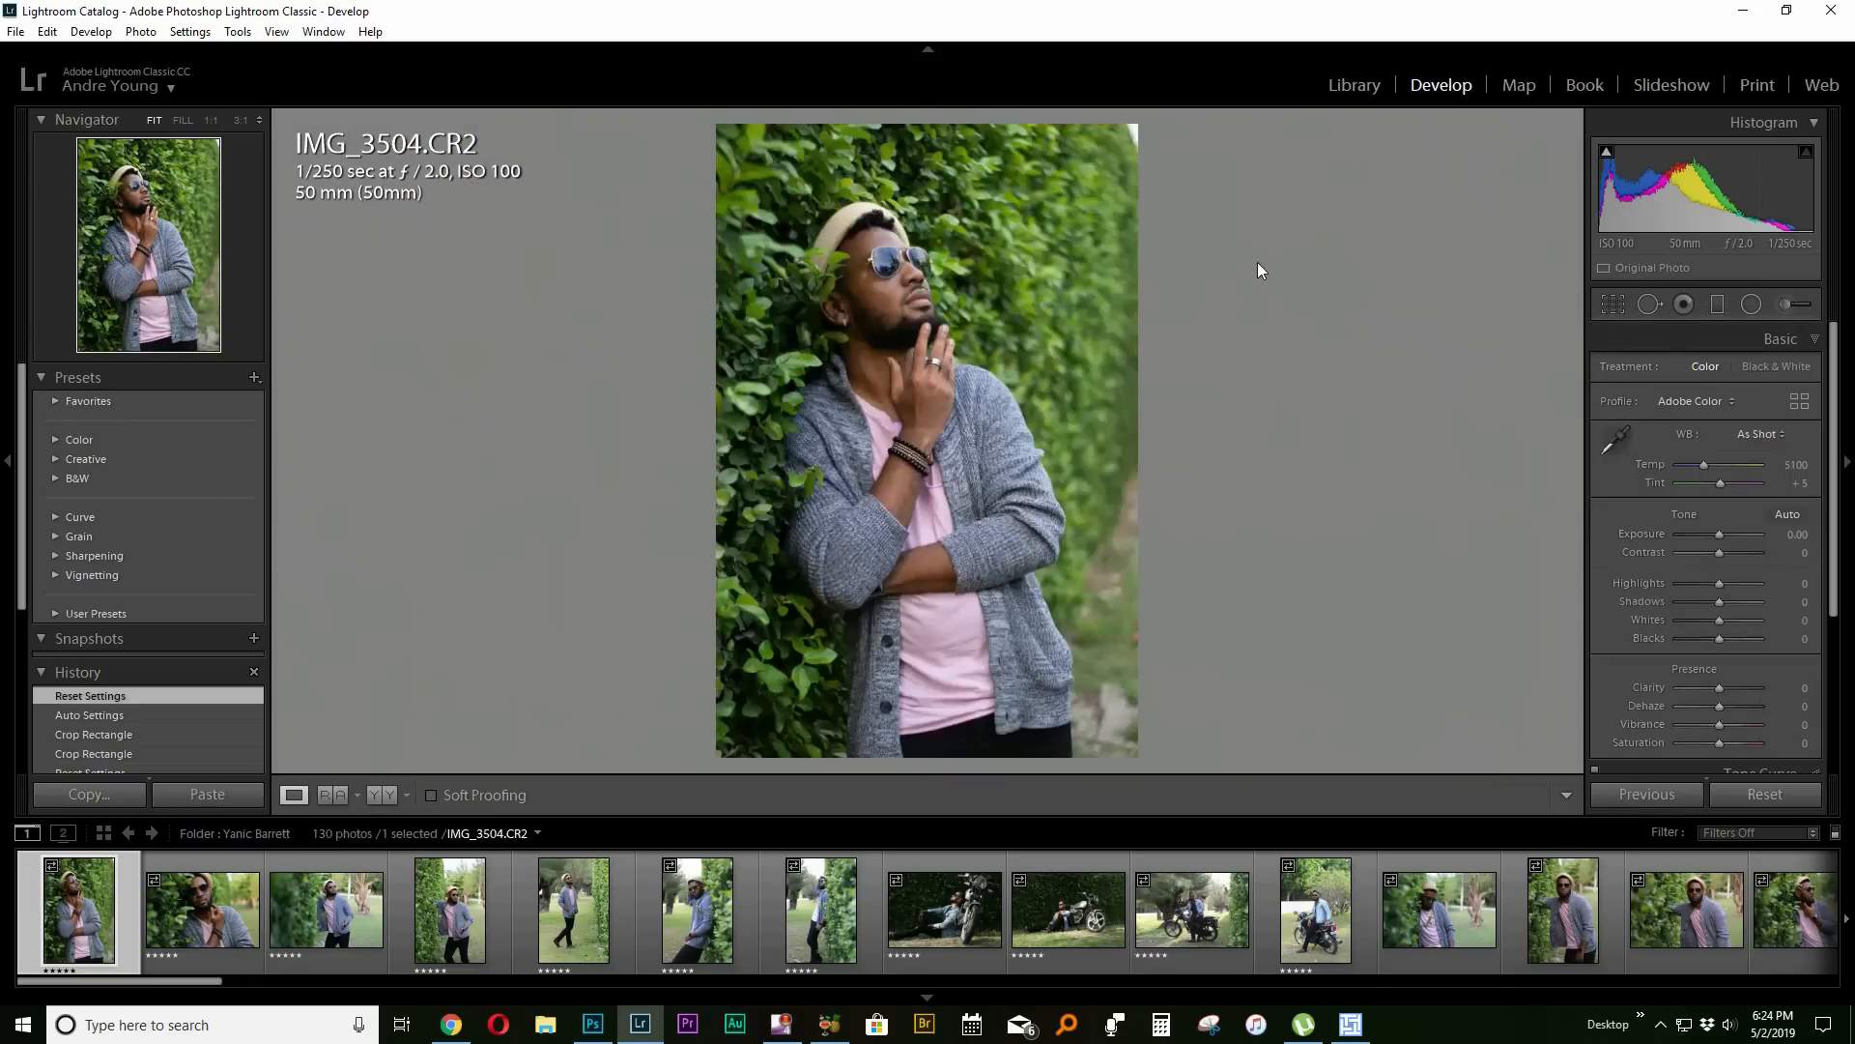
pyautogui.click(1333, 85)
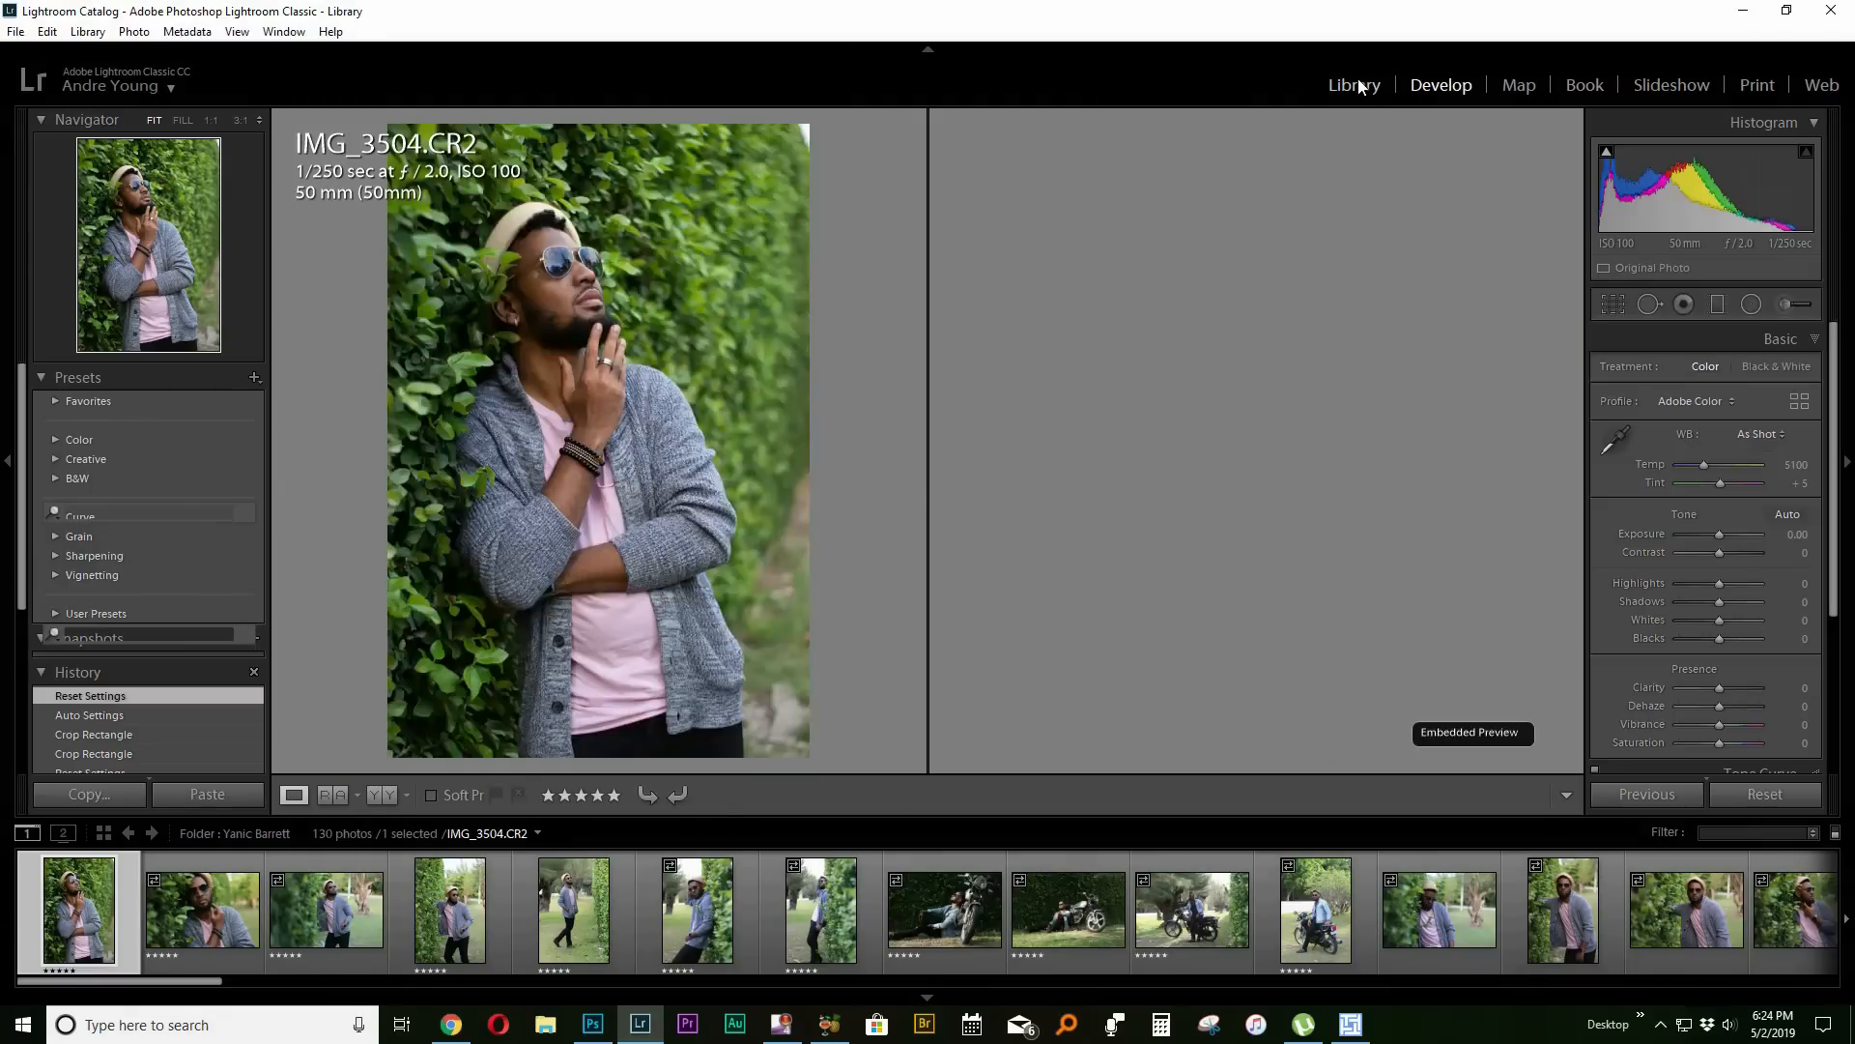
pyautogui.click(1461, 85)
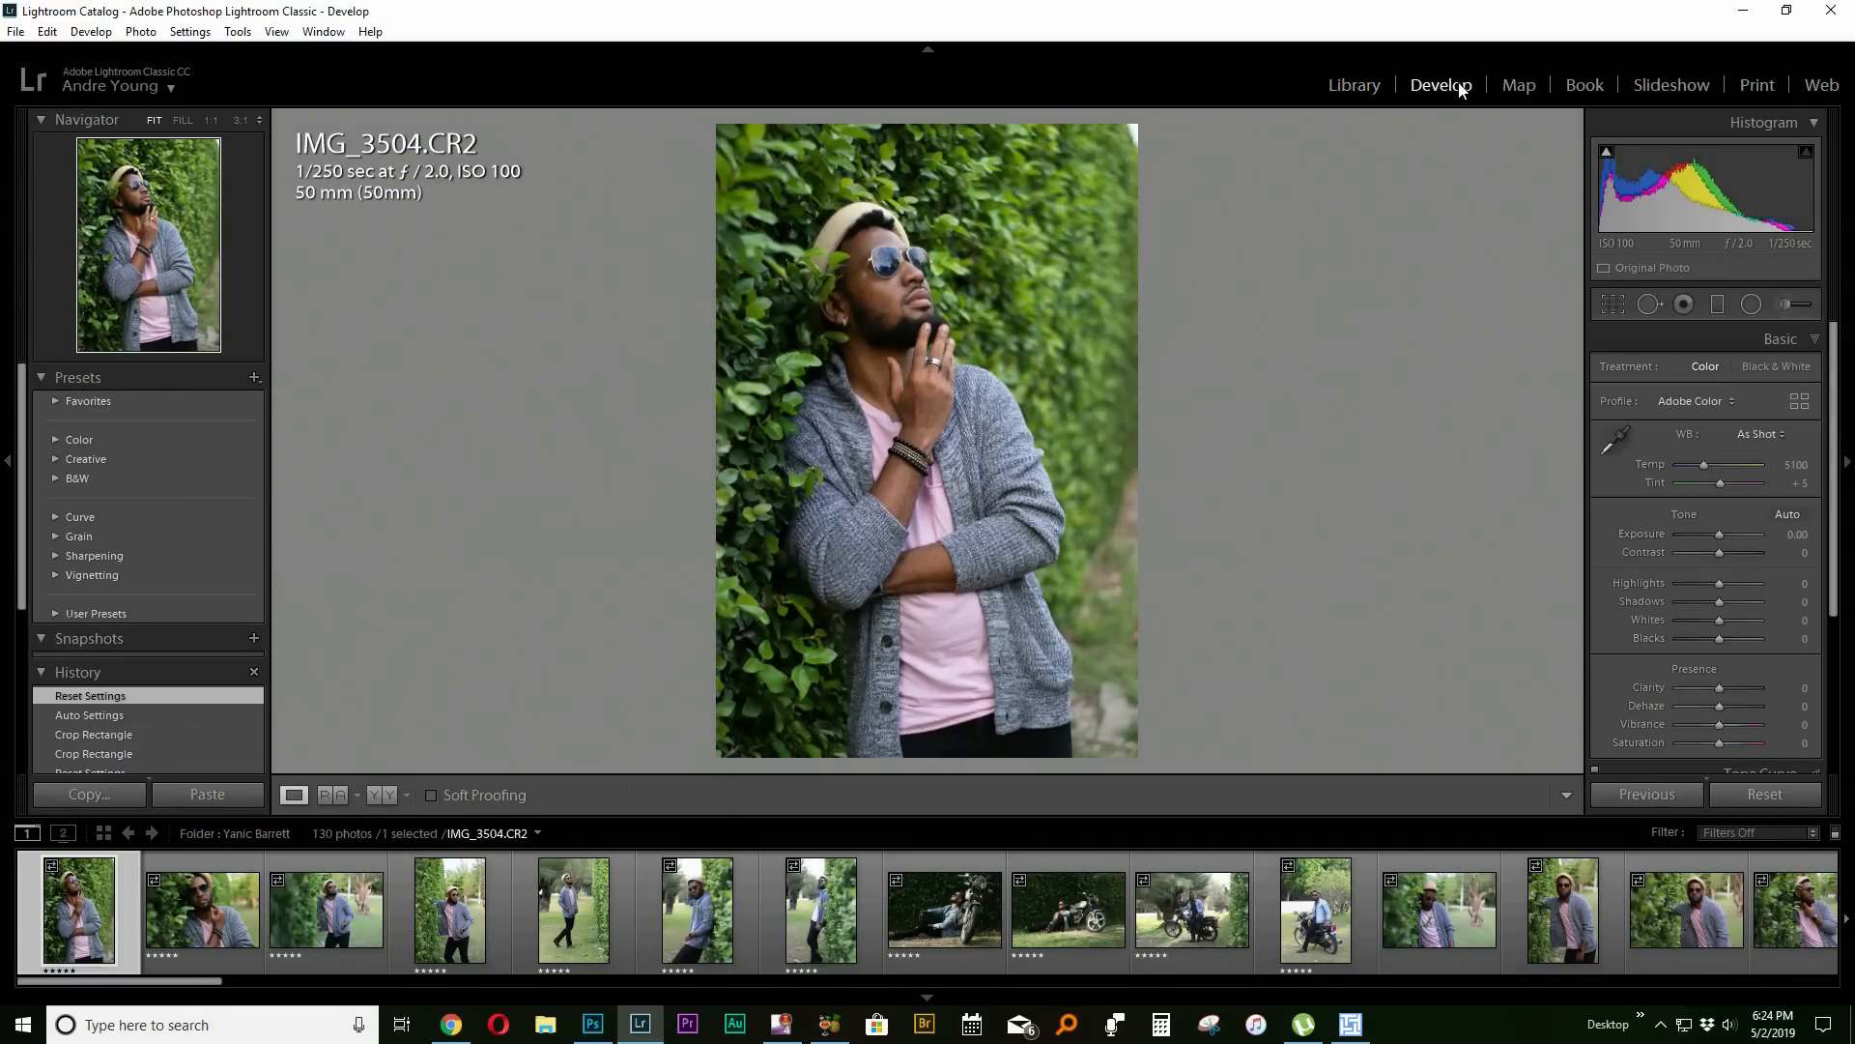
# Crop the photo to the 4 x 5 / 8 x 10 aspect, shift the image slightly down within the frame and apply it.
pyautogui.click(1615, 305)
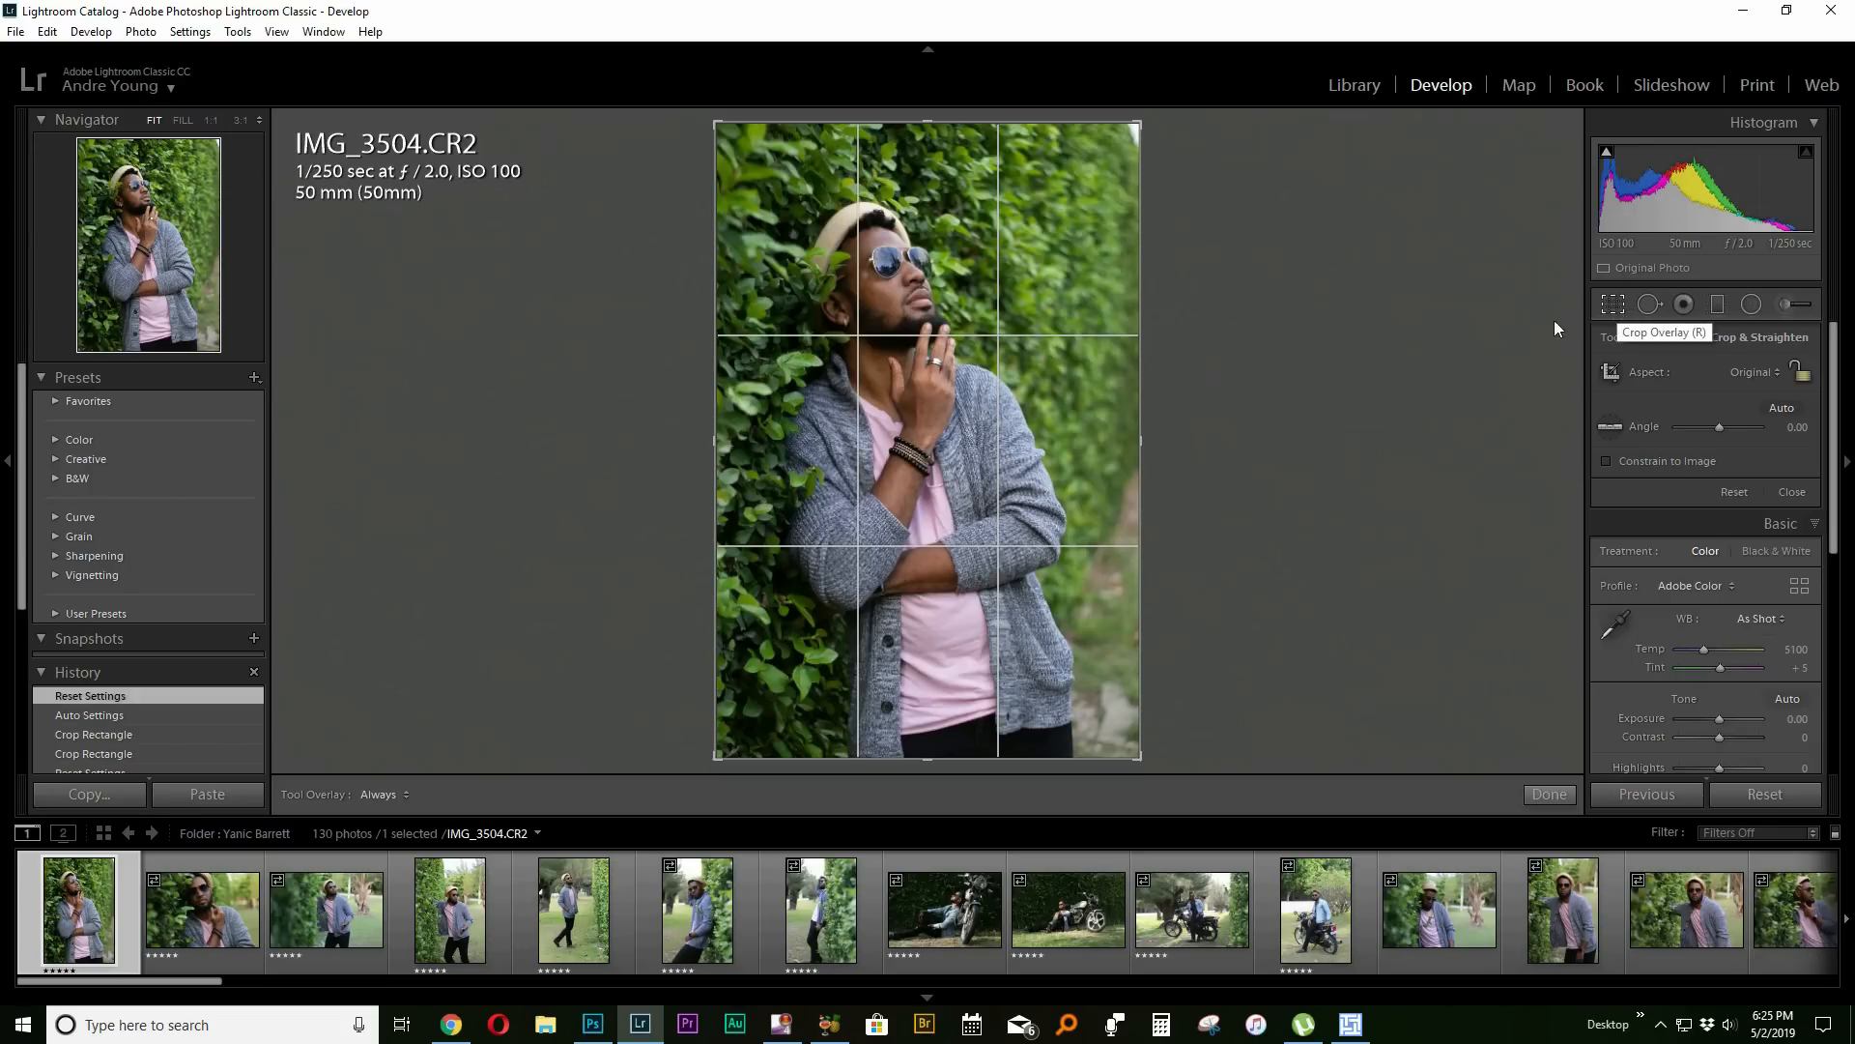
pyautogui.click(1757, 374)
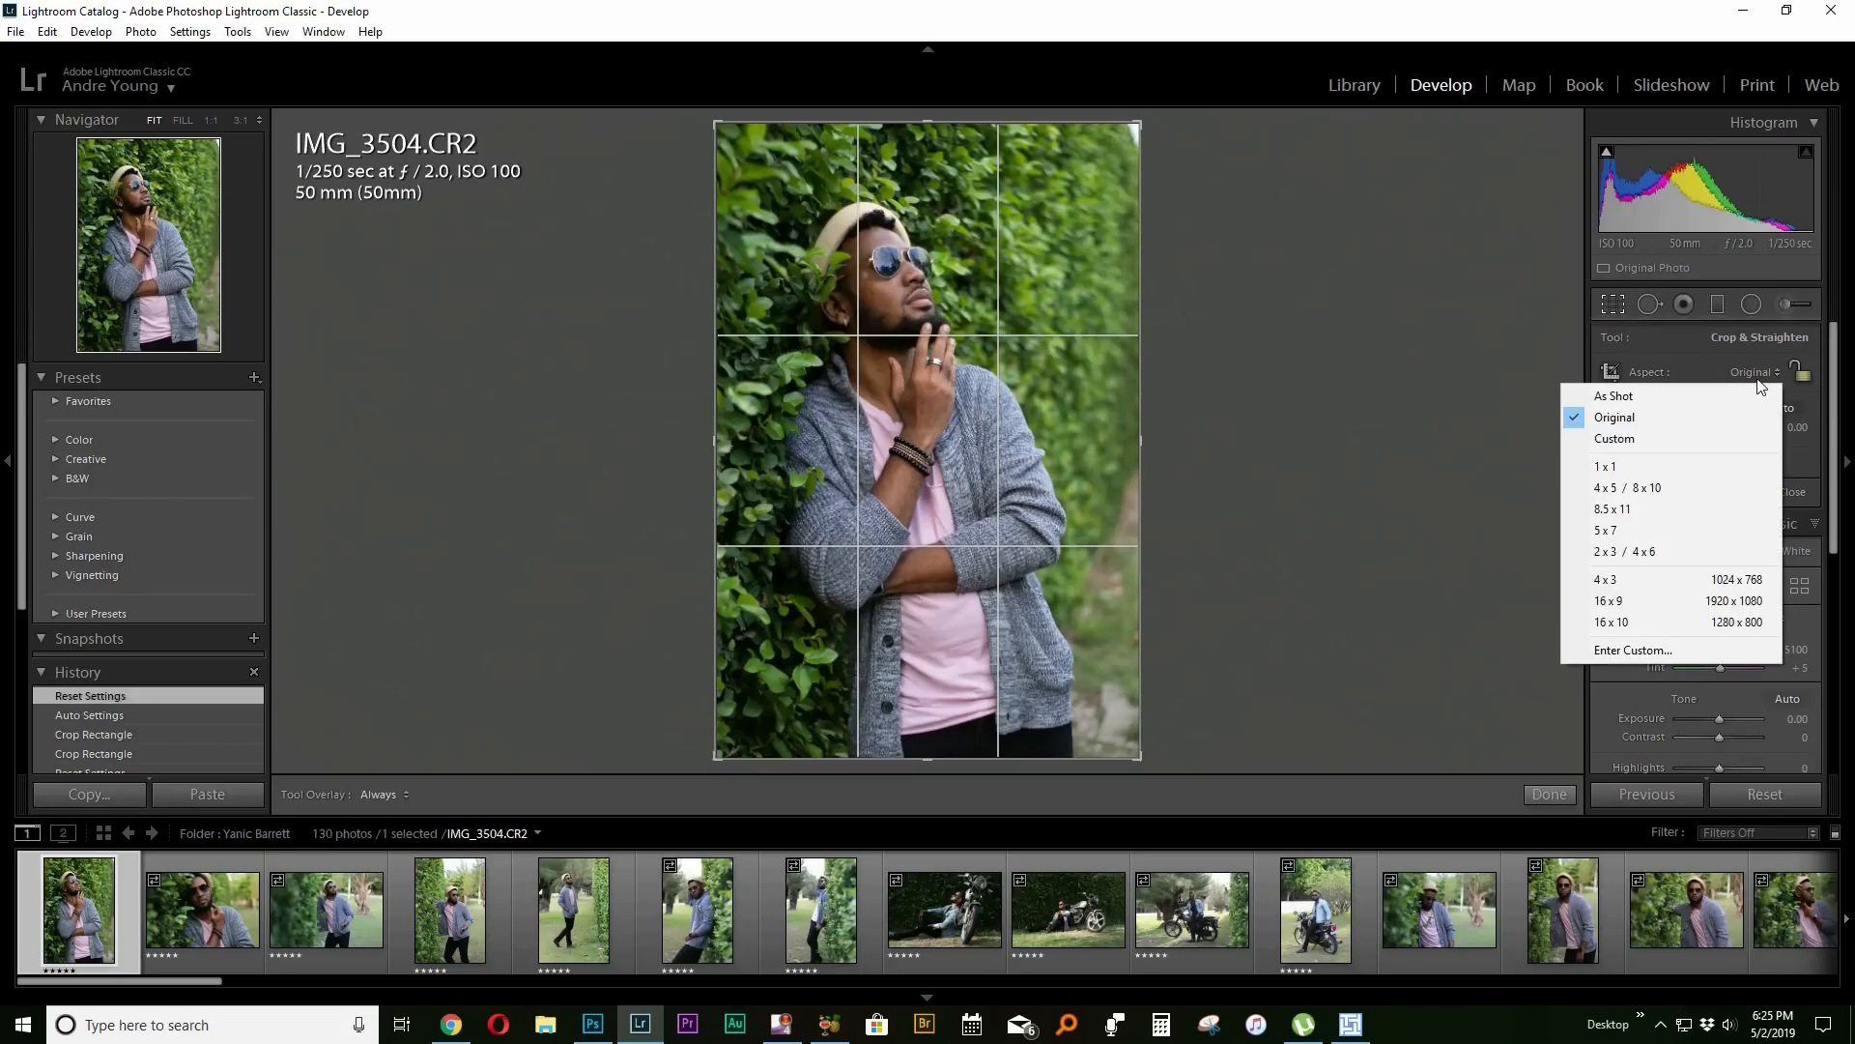
pyautogui.click(1683, 491)
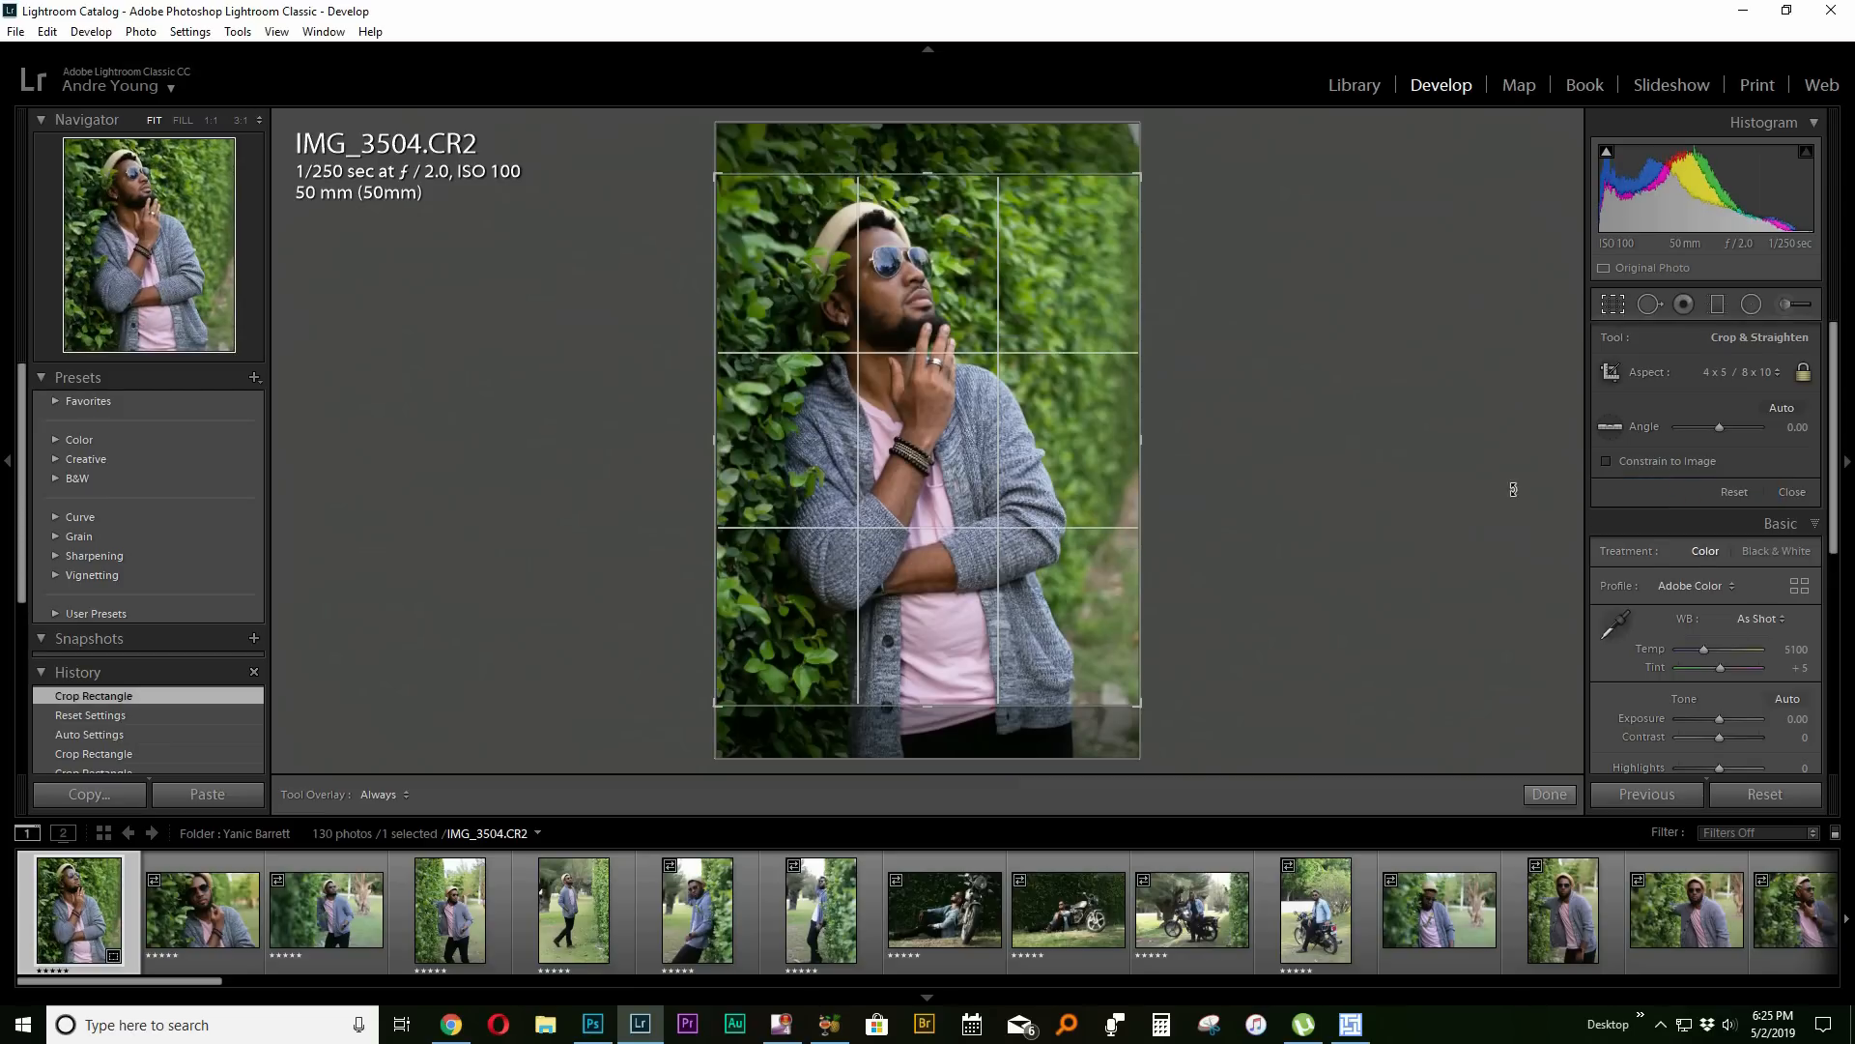
pyautogui.moveTo(1041, 437); pyautogui.dragTo(1040, 452)
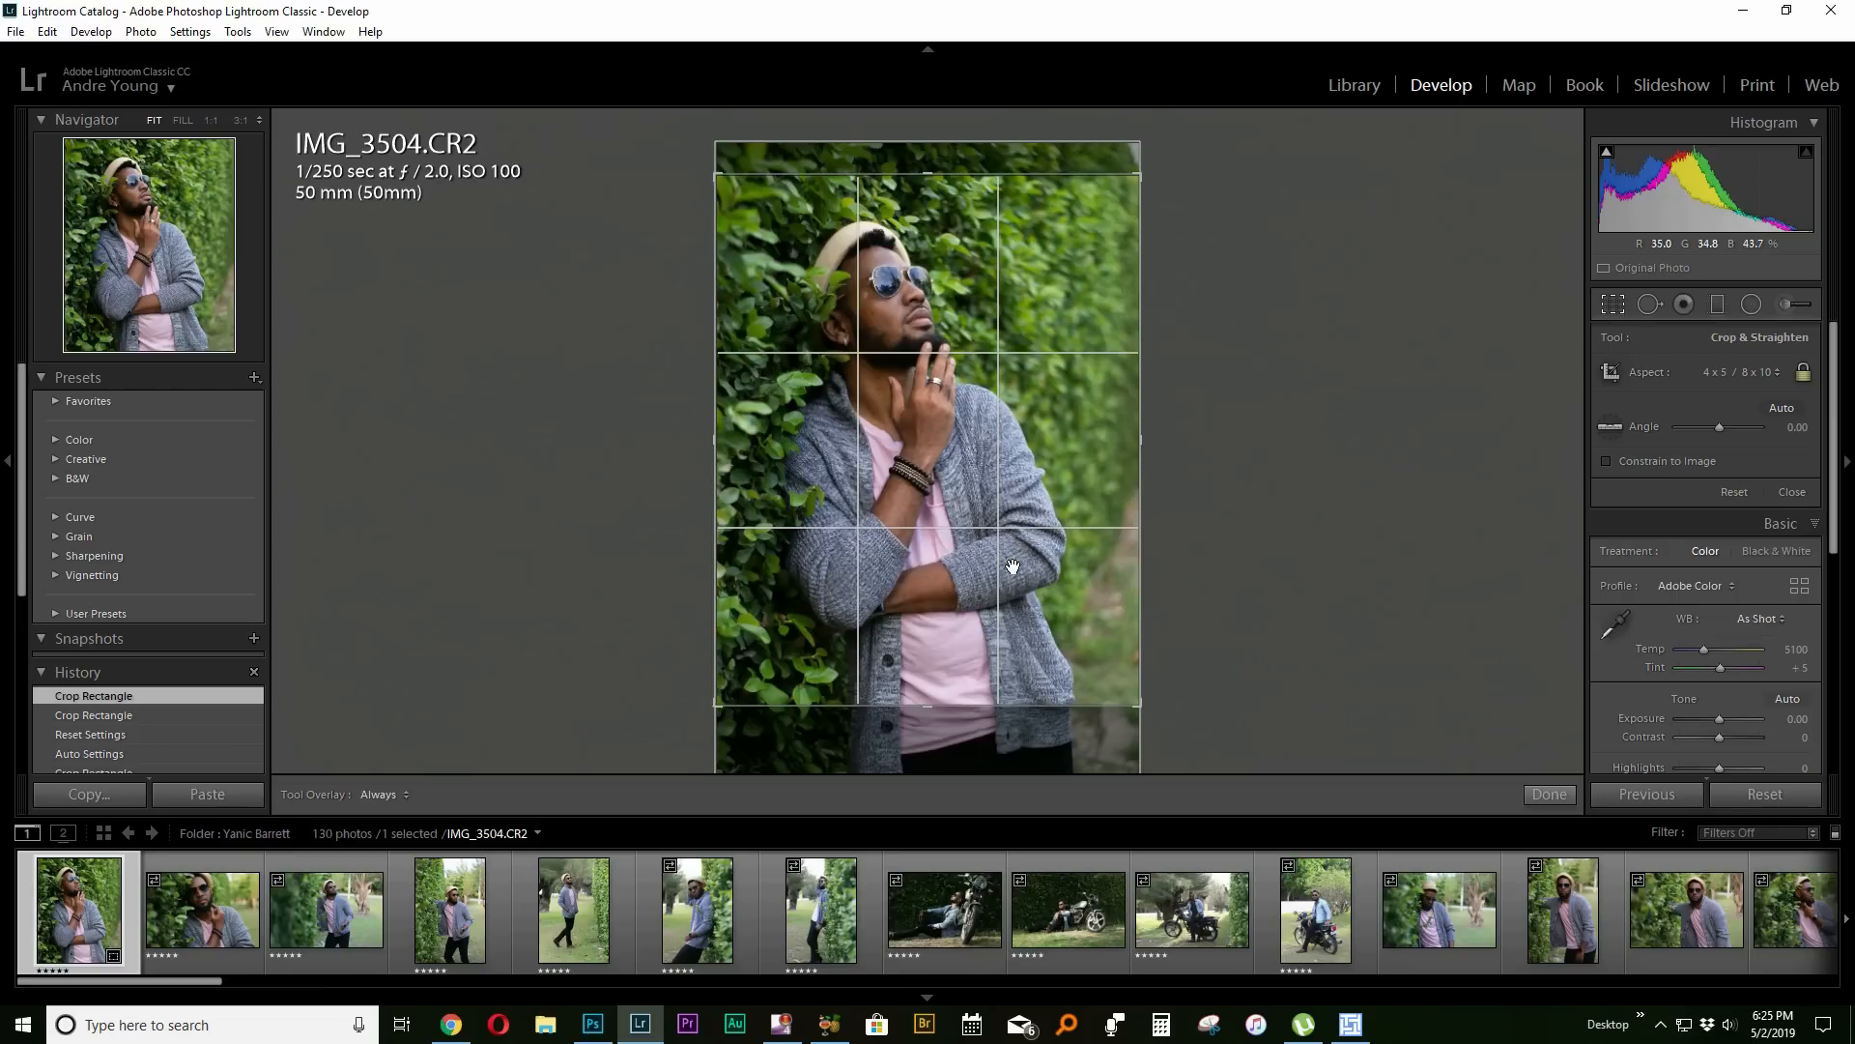
pyautogui.press('Return')
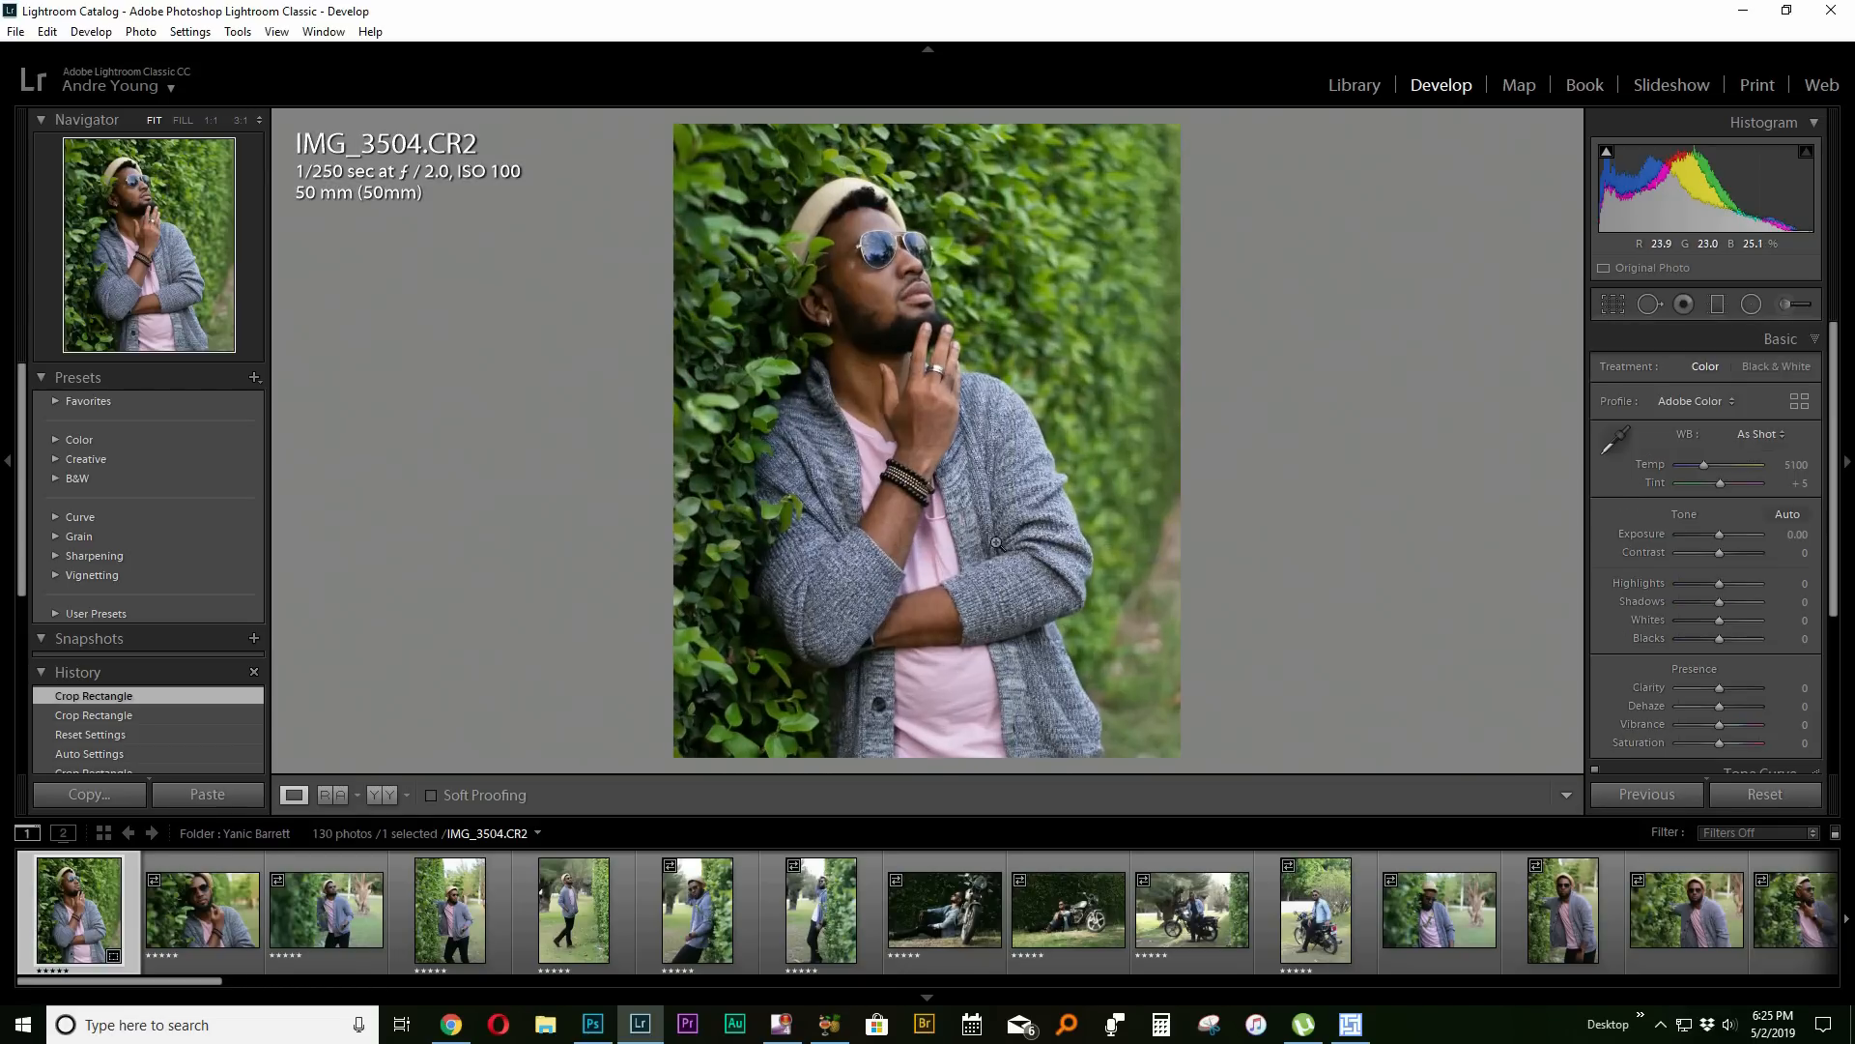
# Apply automatic tone settings to the cropped portrait.
pyautogui.click(1790, 513)
pyautogui.click(903, 259)
pyautogui.click(935, 366)
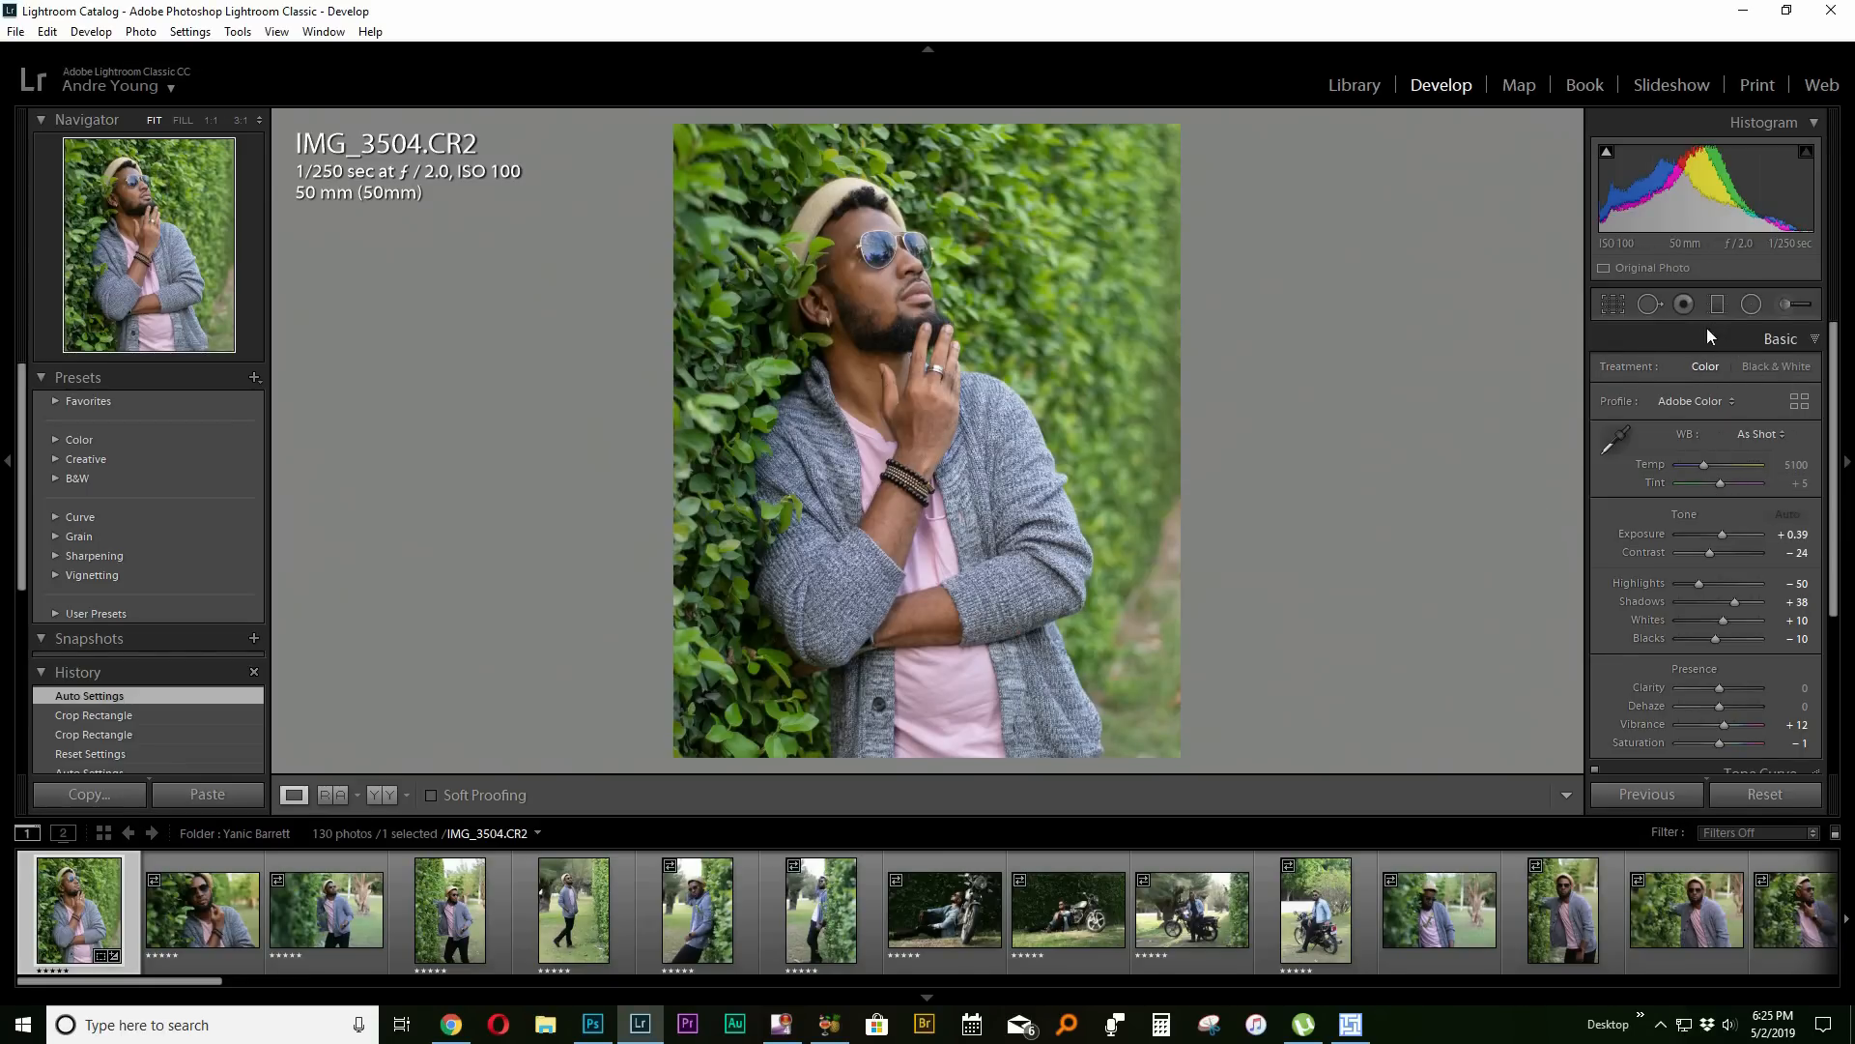
# Check the Solo Mode option for the develop adjustment sections without changing it.
pyautogui.rightClick(1675, 338)
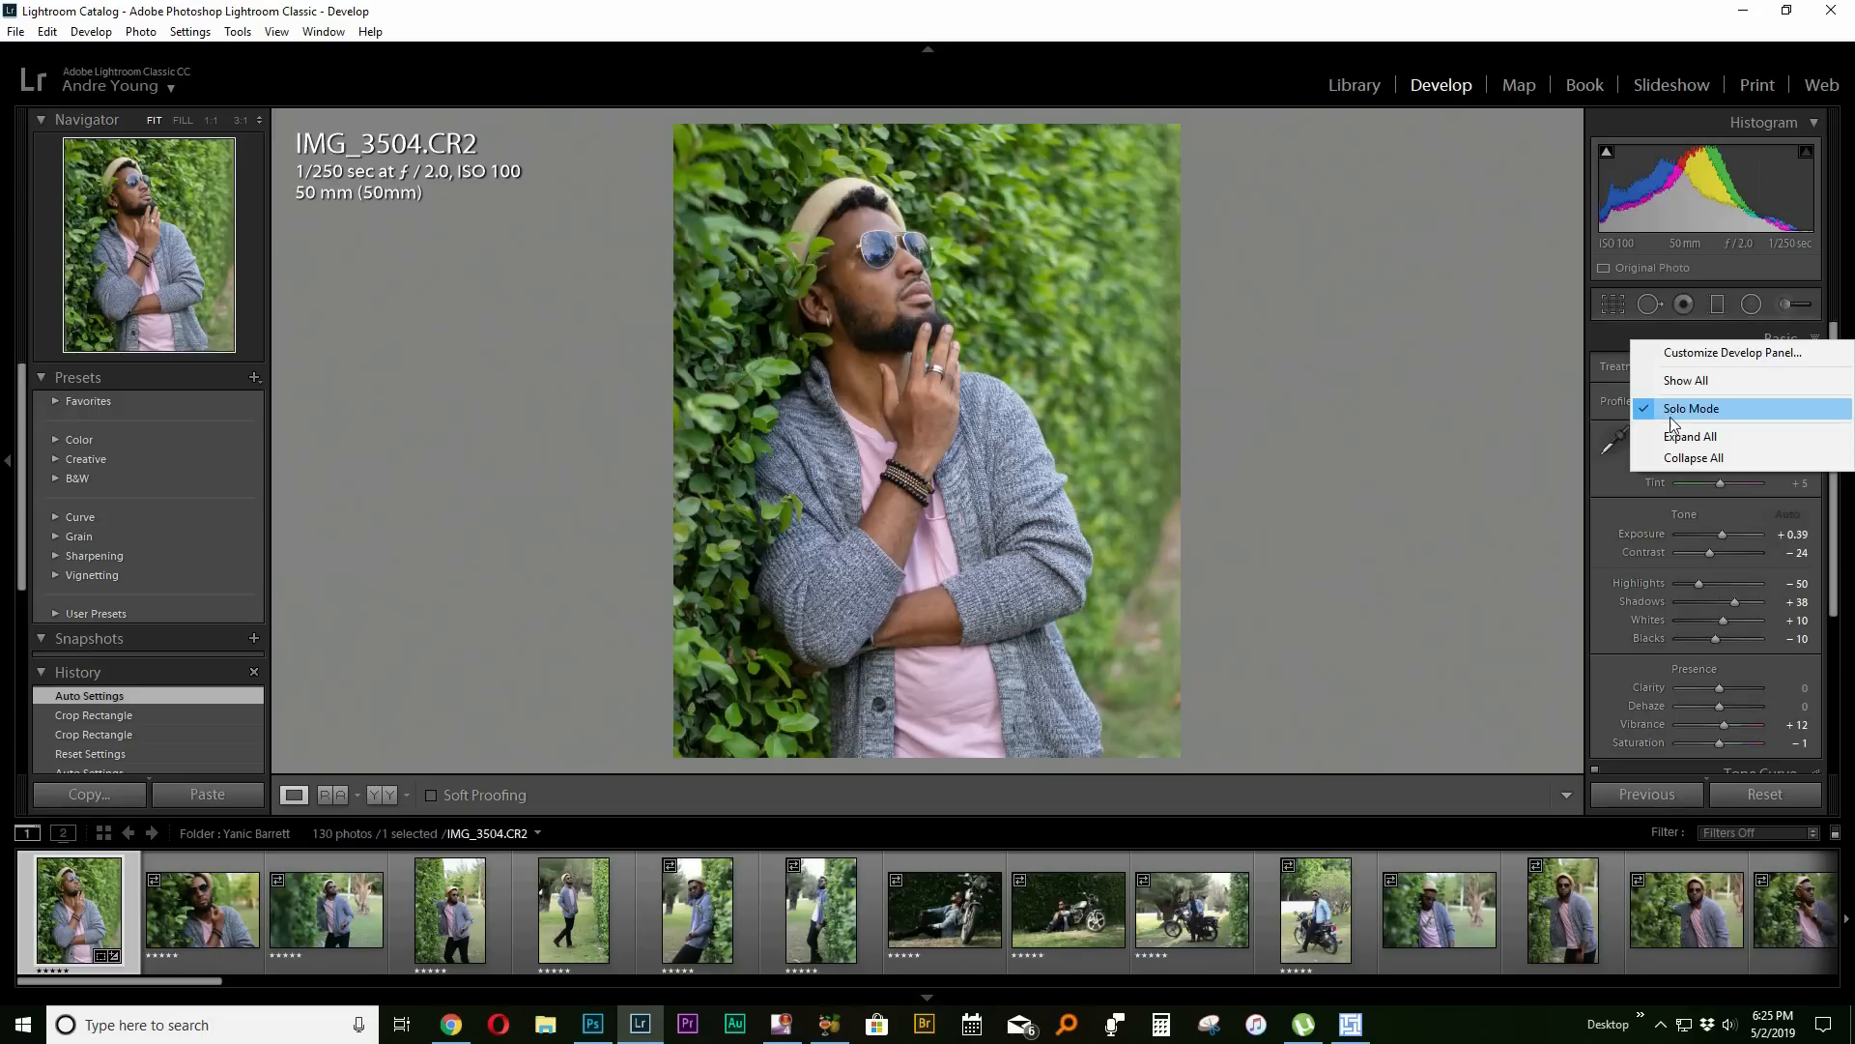
pyautogui.click(1486, 452)
pyautogui.scroll(-3, 1774, 445)
pyautogui.scroll(3, 1776, 441)
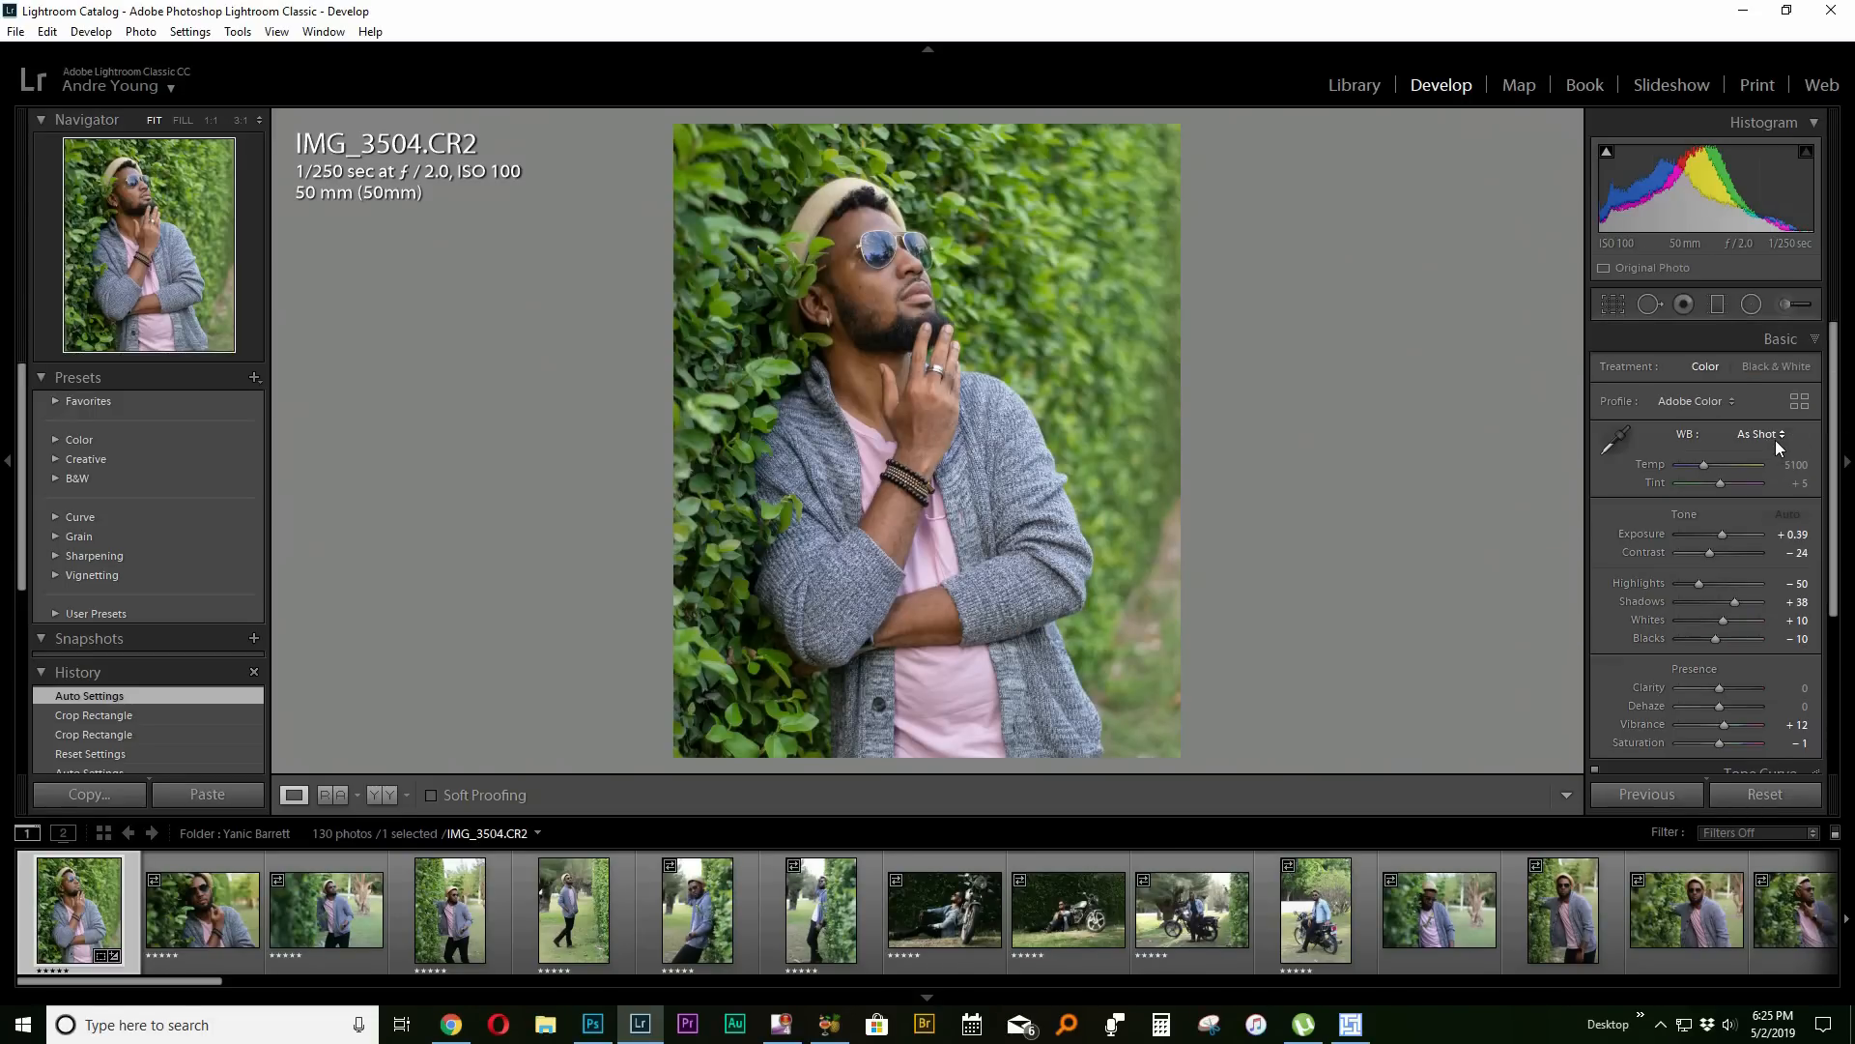
# Change the photo's color profile to Adobe Vivid.
pyautogui.click(1700, 400)
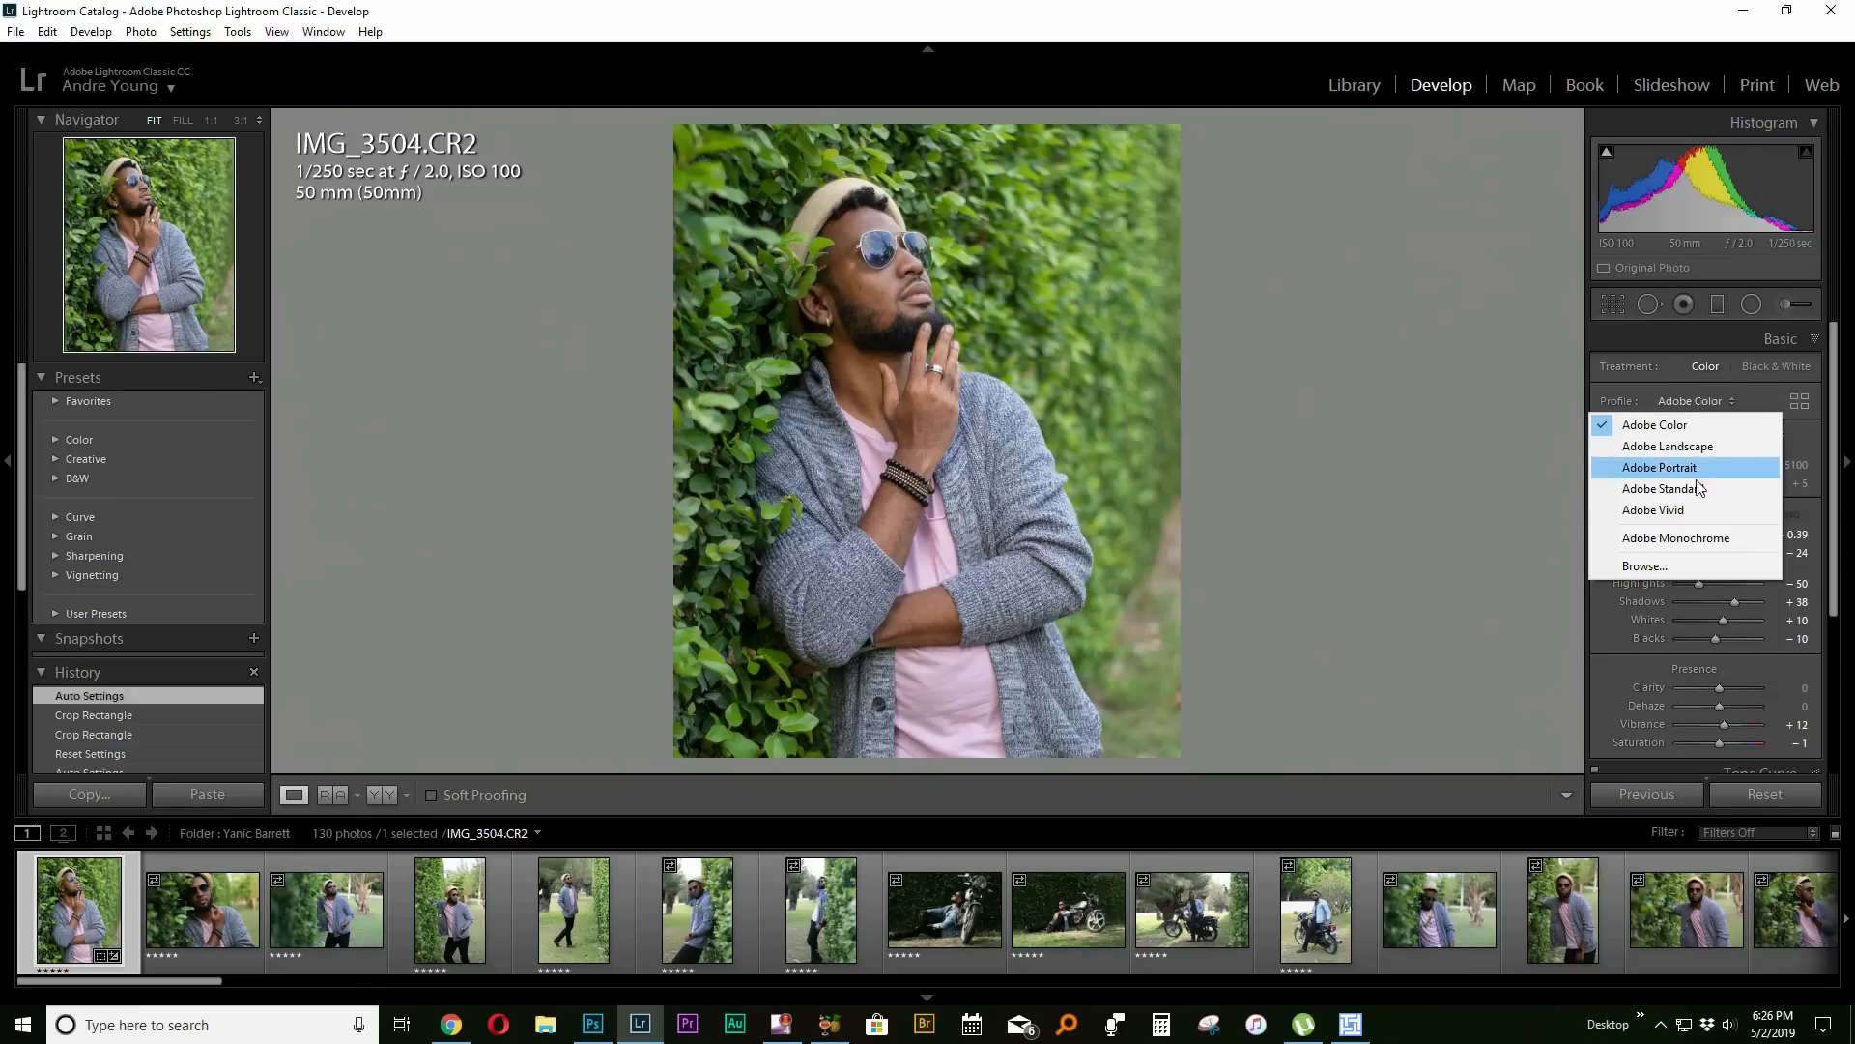
pyautogui.click(1689, 511)
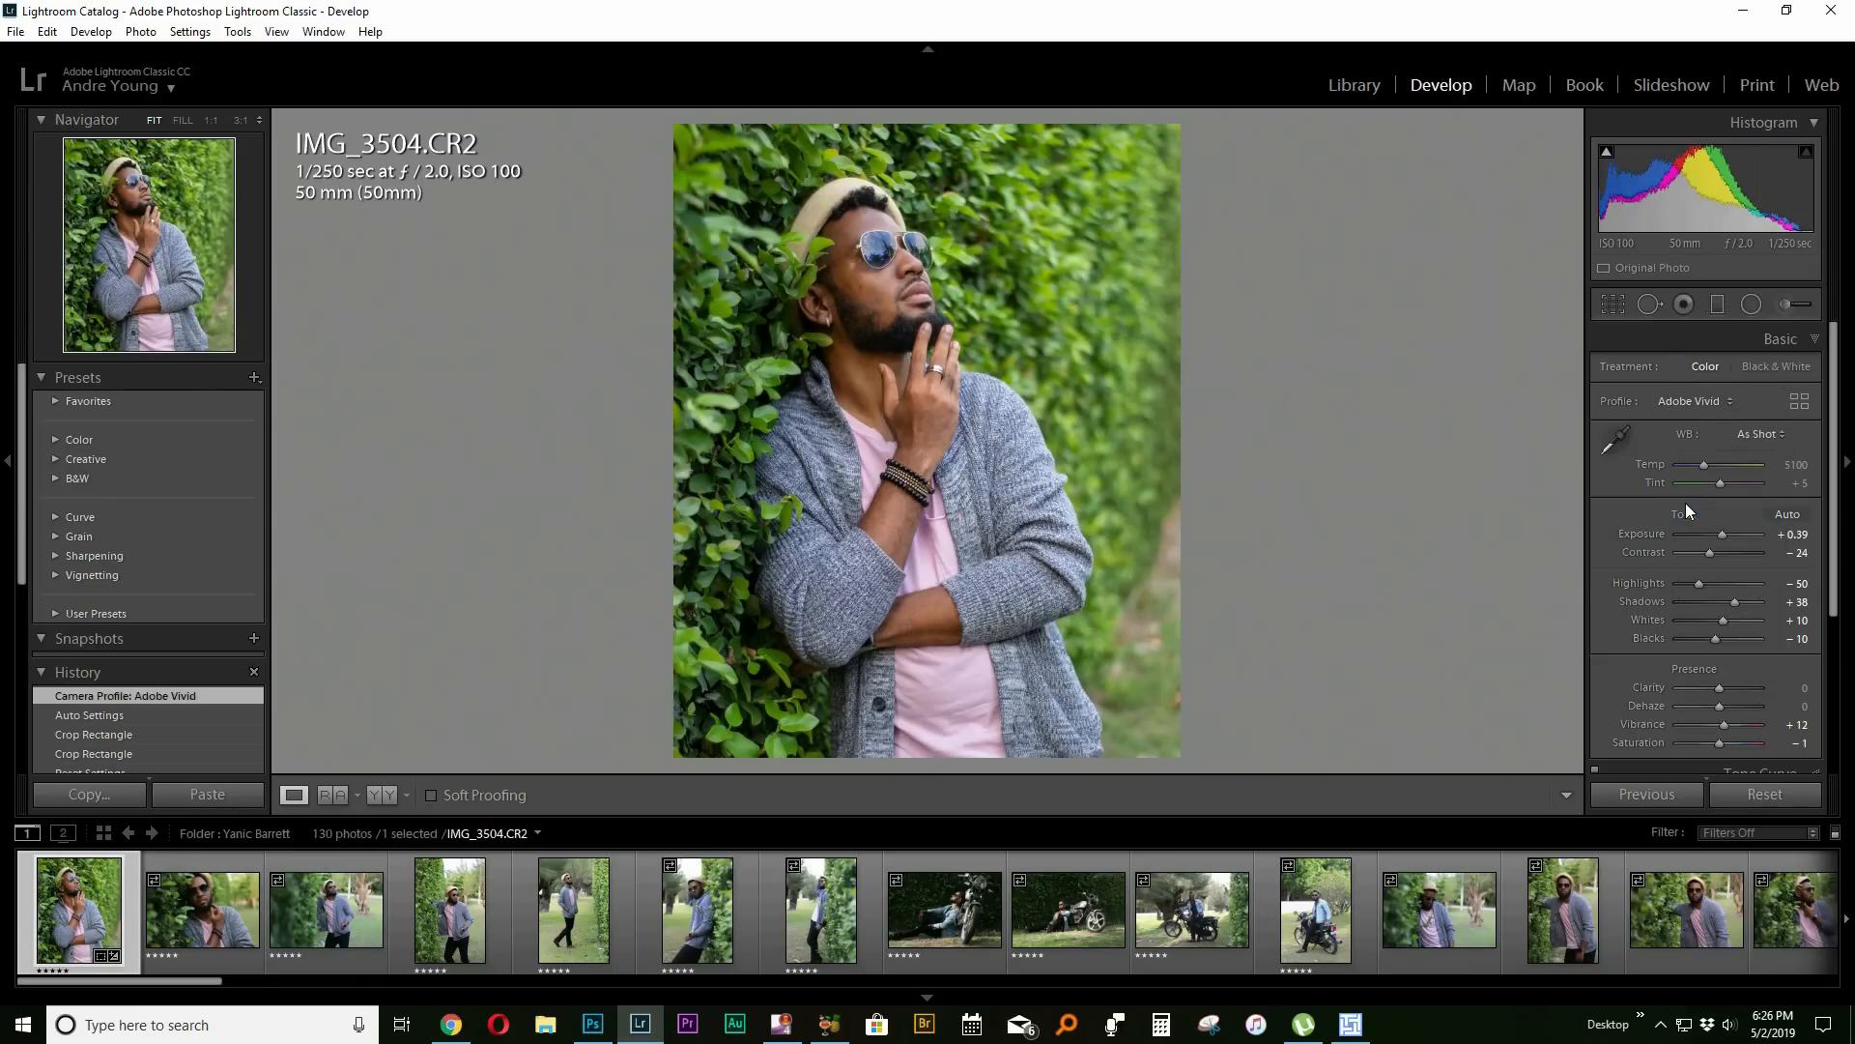
pyautogui.click(866, 265)
pyautogui.click(976, 367)
# Show the before and after versions side by side and set Dehaze to +5.
pyautogui.click(382, 795)
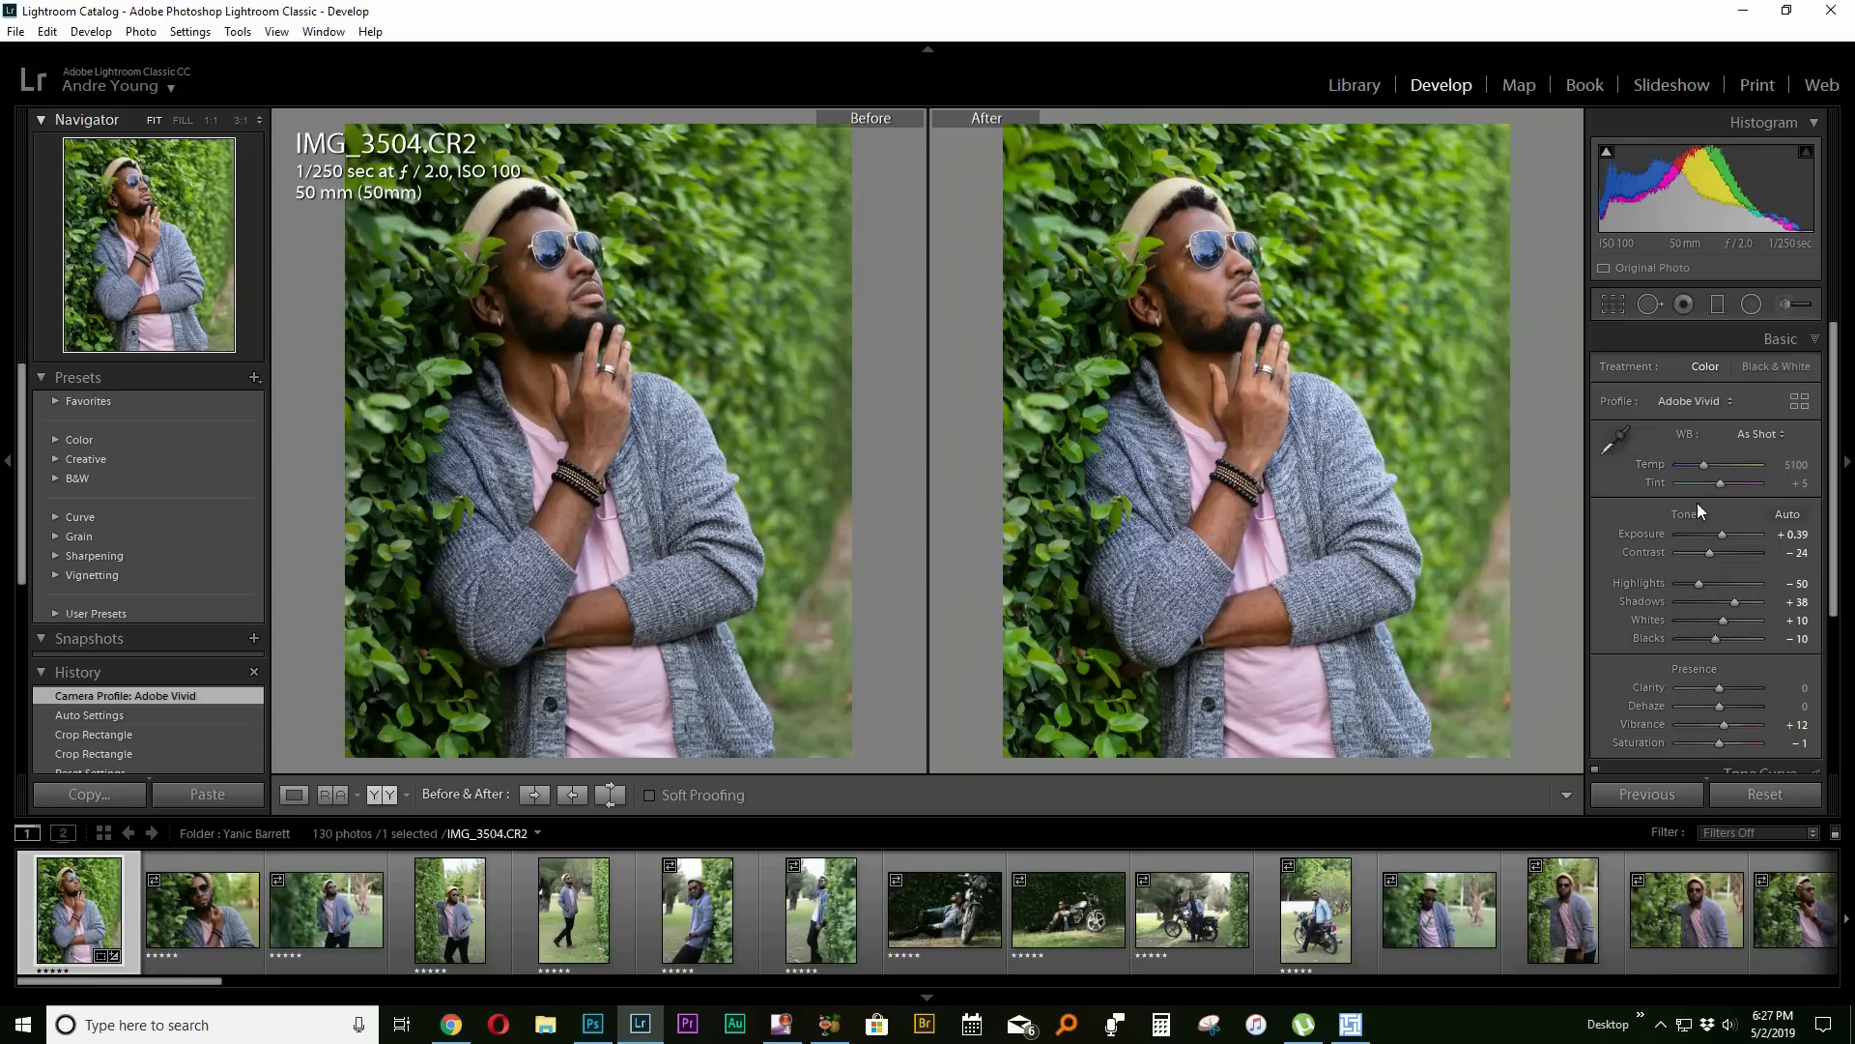
pyautogui.moveTo(1839, 547); pyautogui.dragTo(1826, 643)
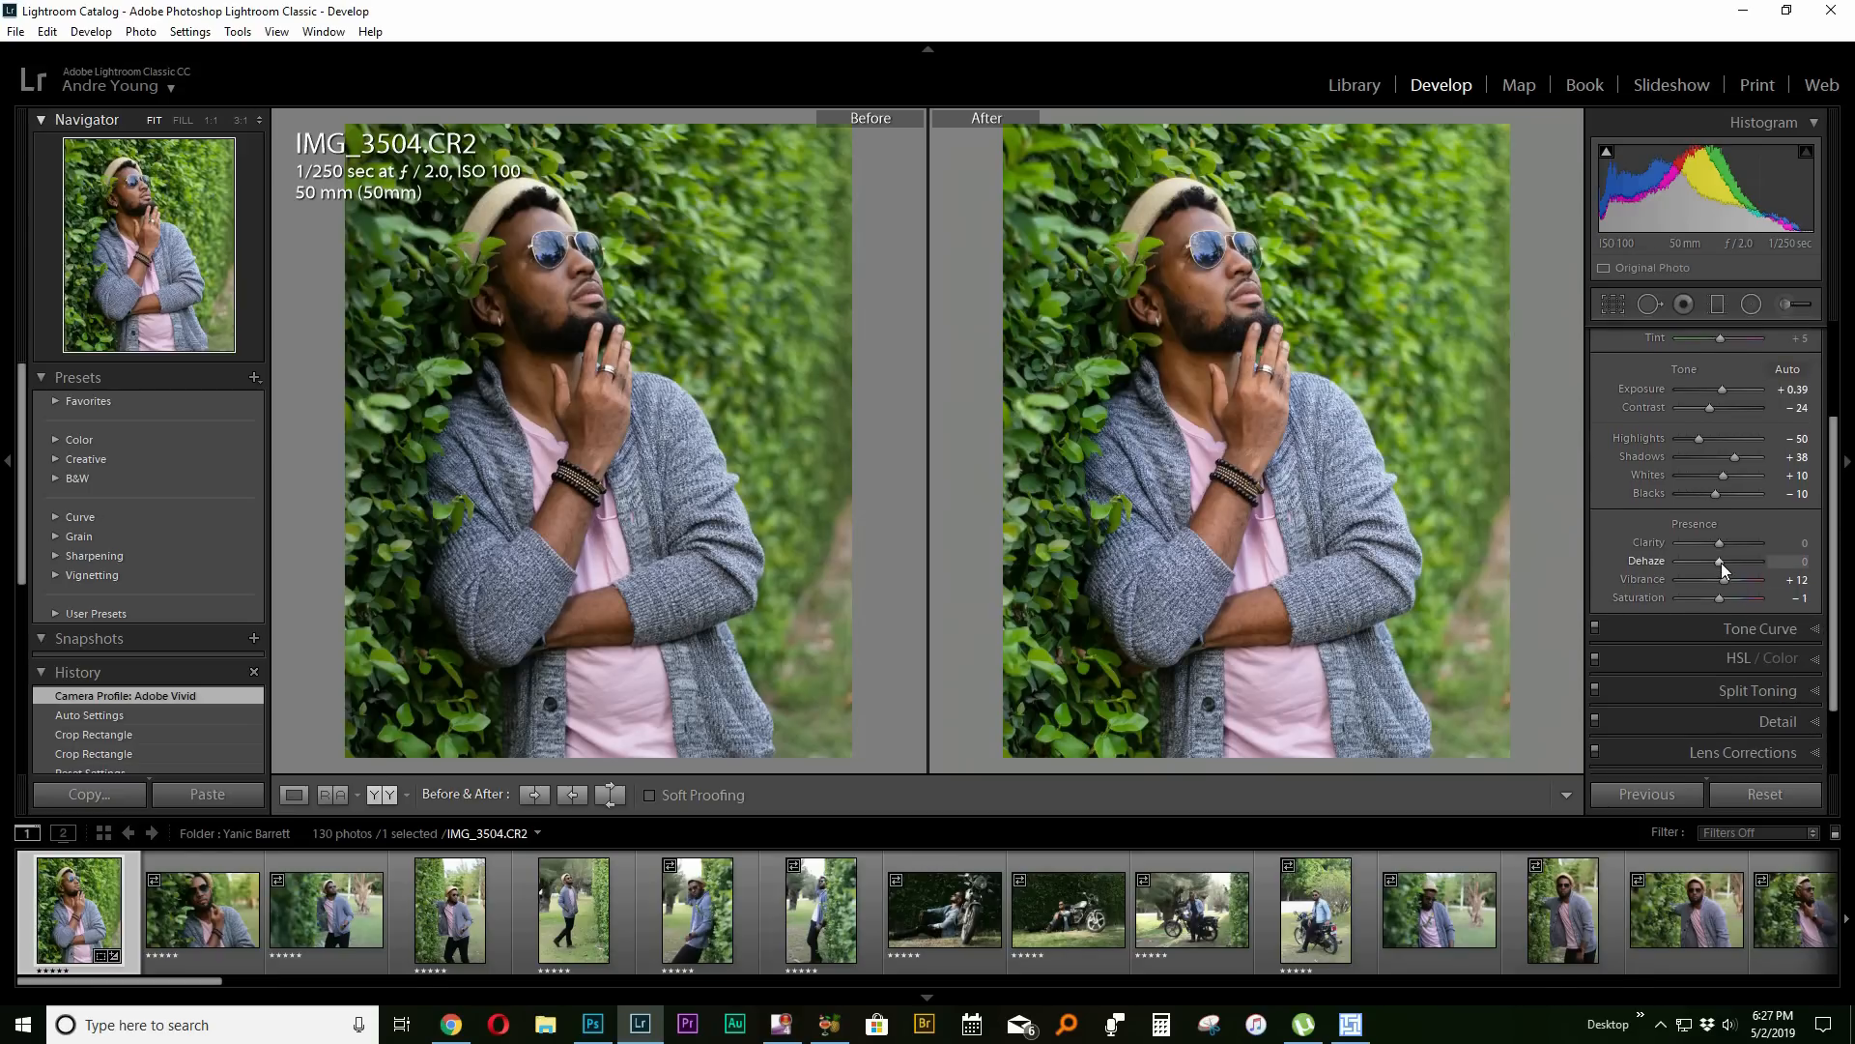
pyautogui.moveTo(1720, 564); pyautogui.dragTo(1722, 568)
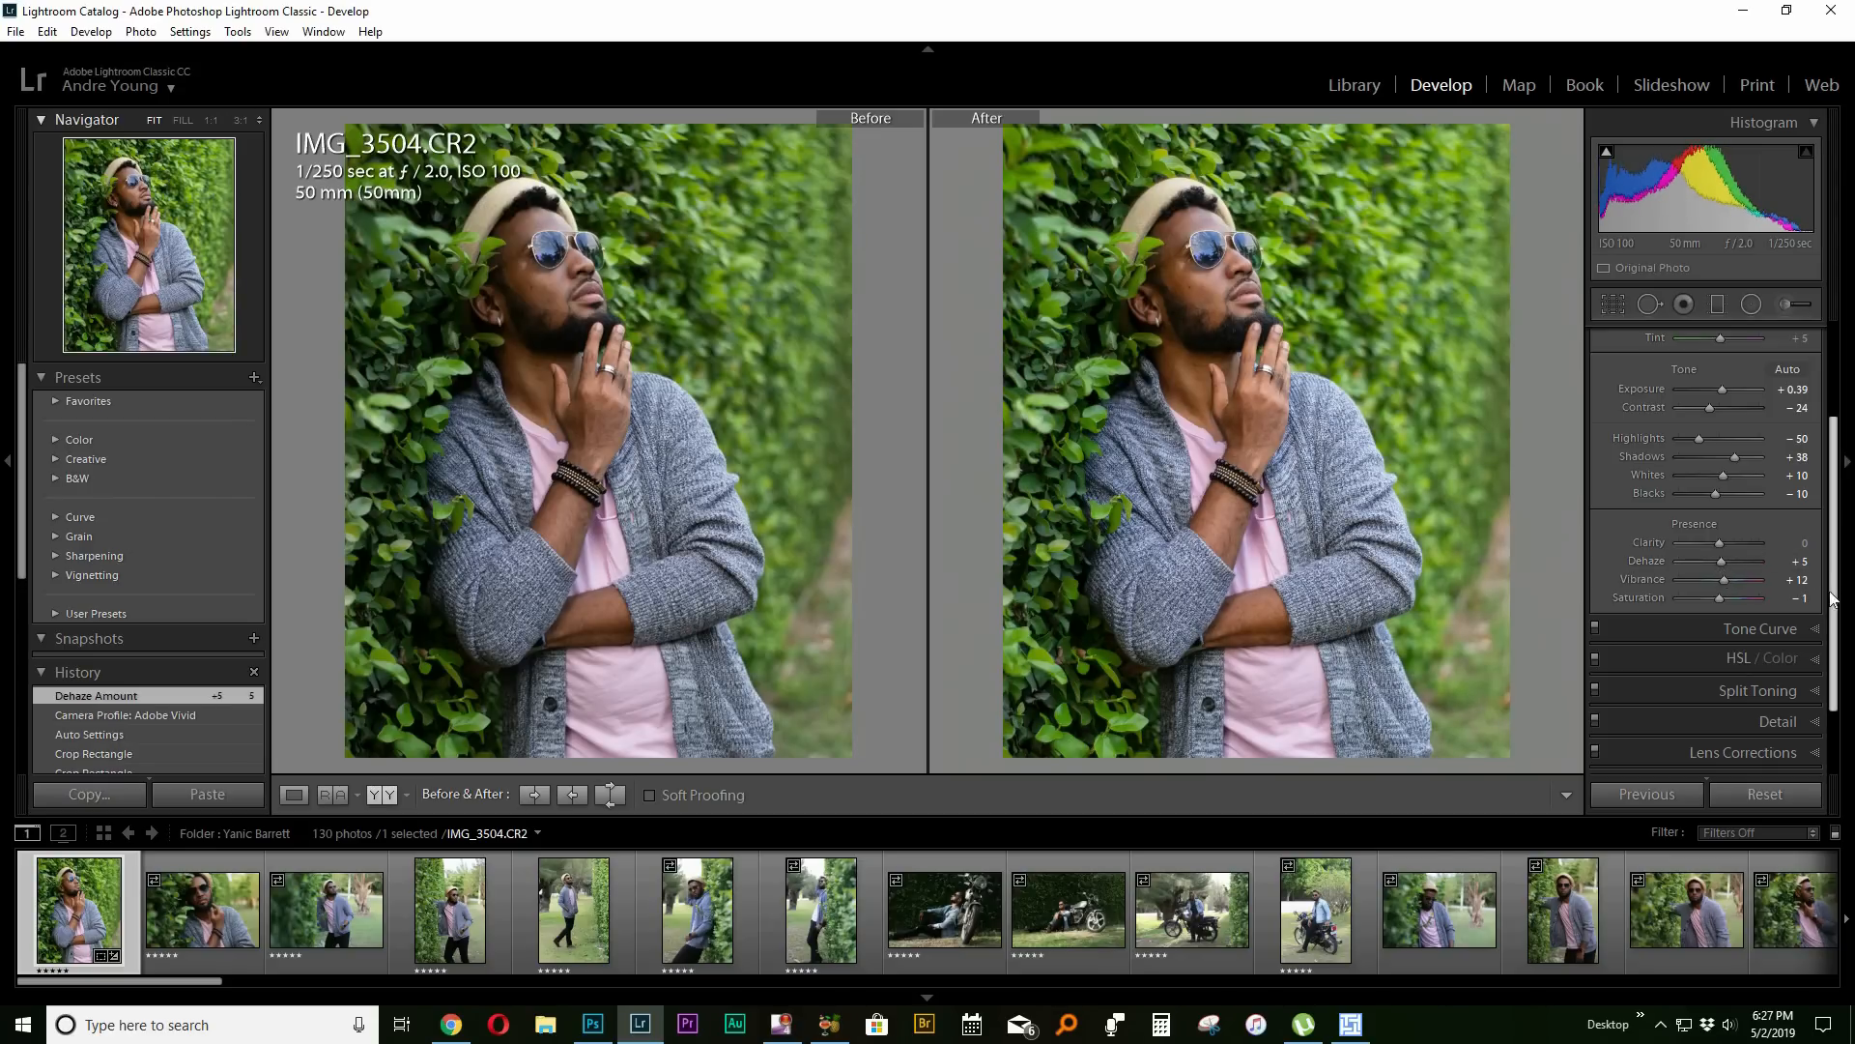
# Shift the HSL hues of the foliage, setting Green to -47 and Yellow to -60.
pyautogui.moveTo(1836, 595)
pyautogui.mouseDown()
pyautogui.moveTo(1831, 669)
pyautogui.moveTo(1846, 578)
pyautogui.mouseUp()
pyautogui.scroll(-2, 1846, 578)
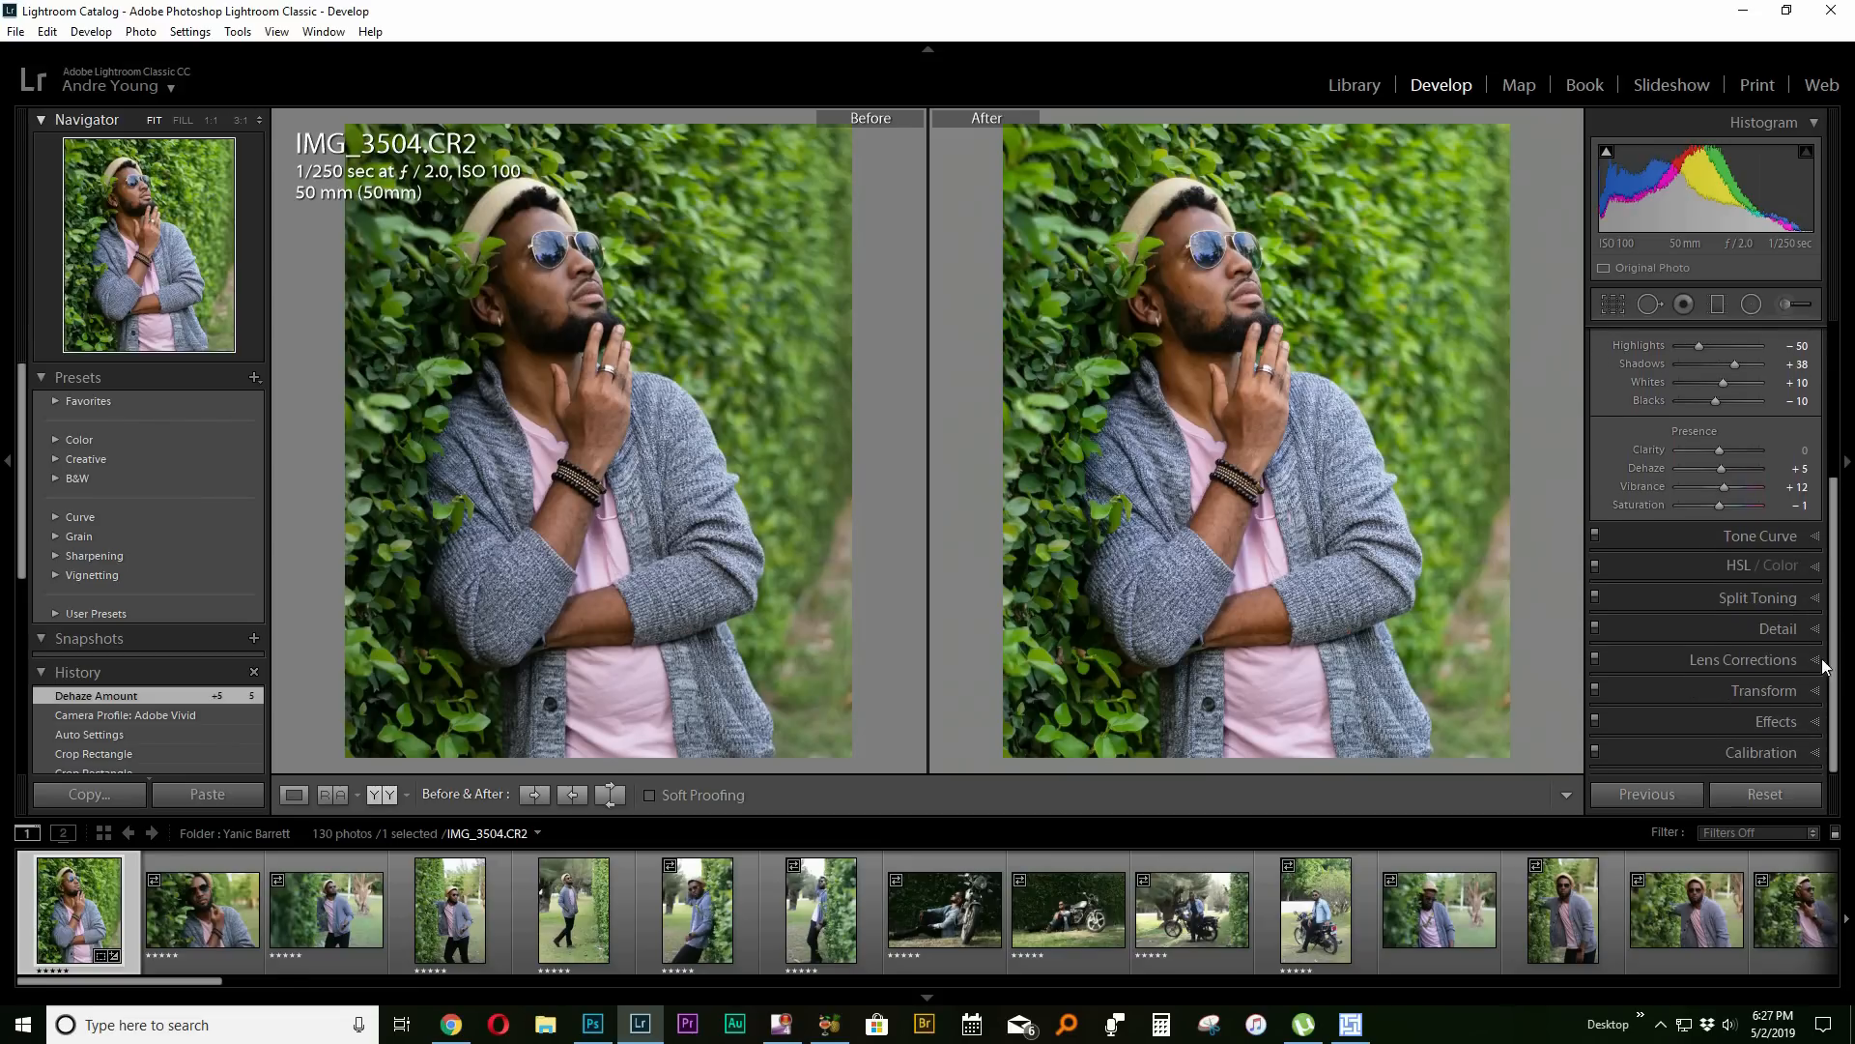
pyautogui.click(1734, 576)
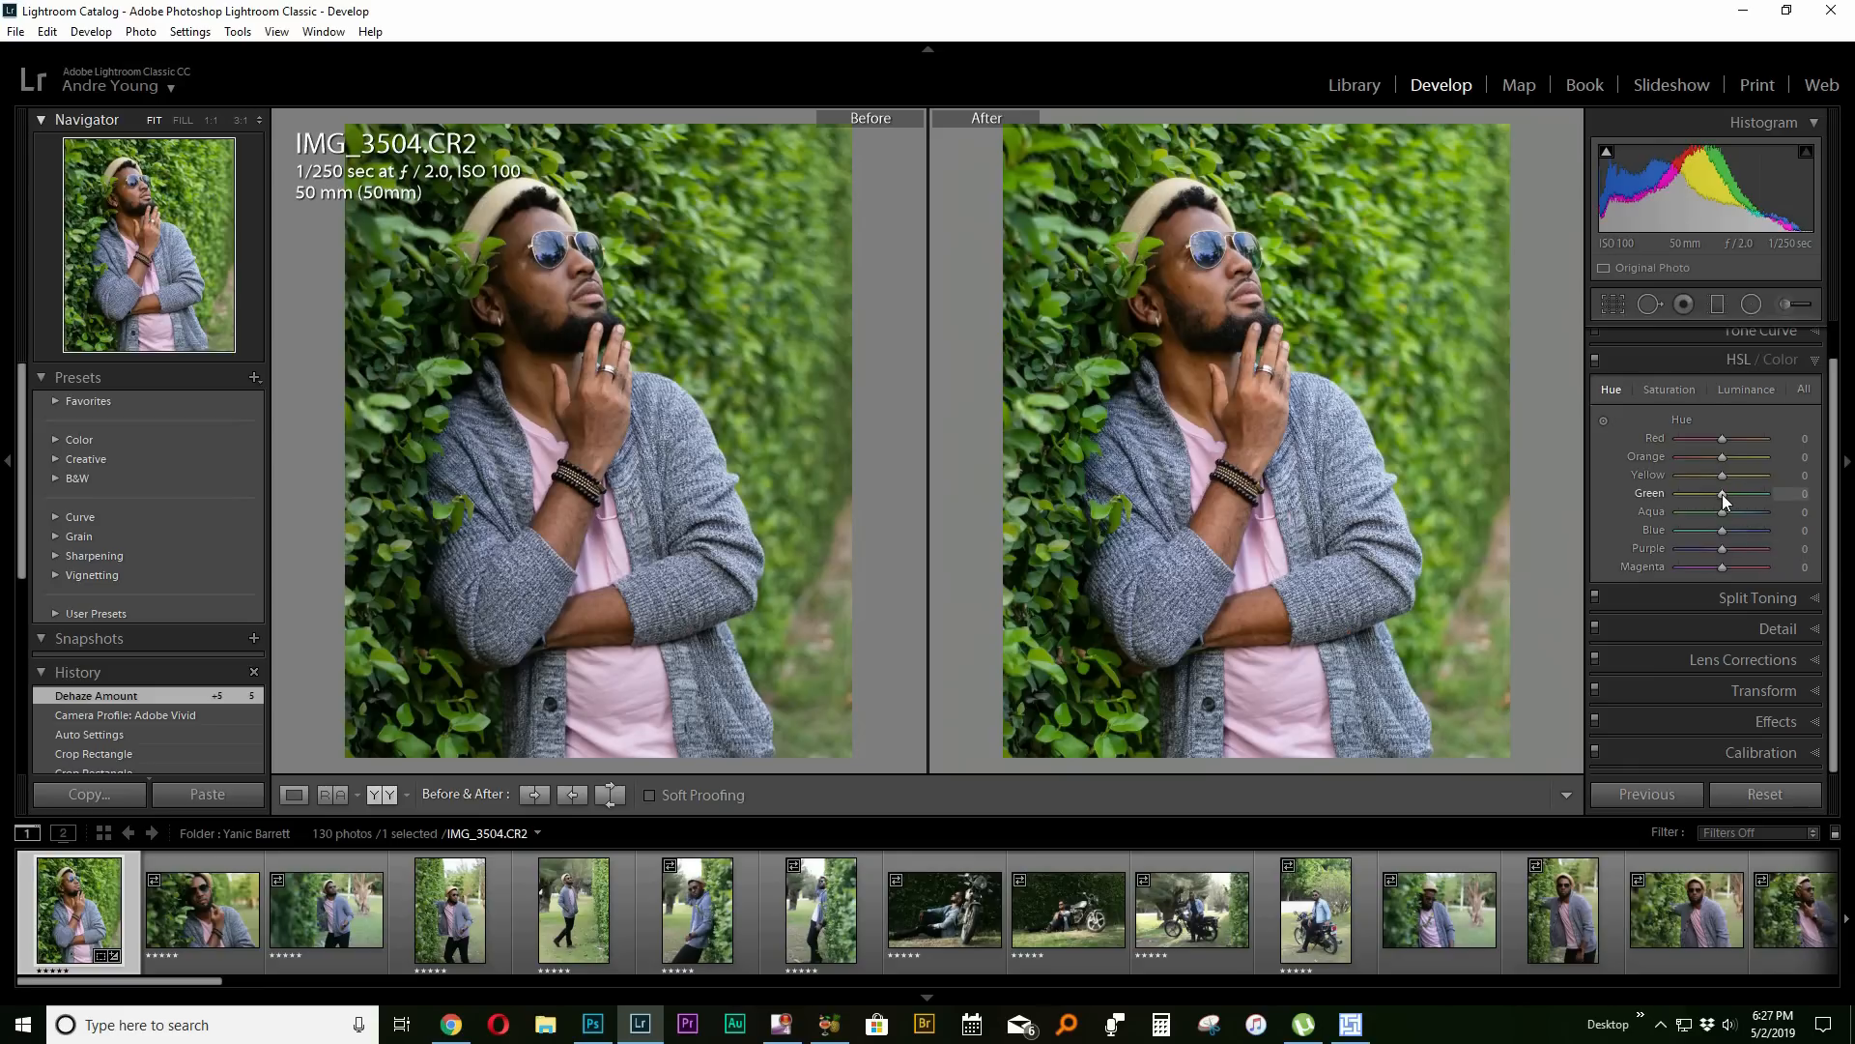
pyautogui.moveTo(1725, 493)
pyautogui.mouseDown()
pyautogui.moveTo(1782, 501)
pyautogui.moveTo(1718, 499)
pyautogui.mouseUp()
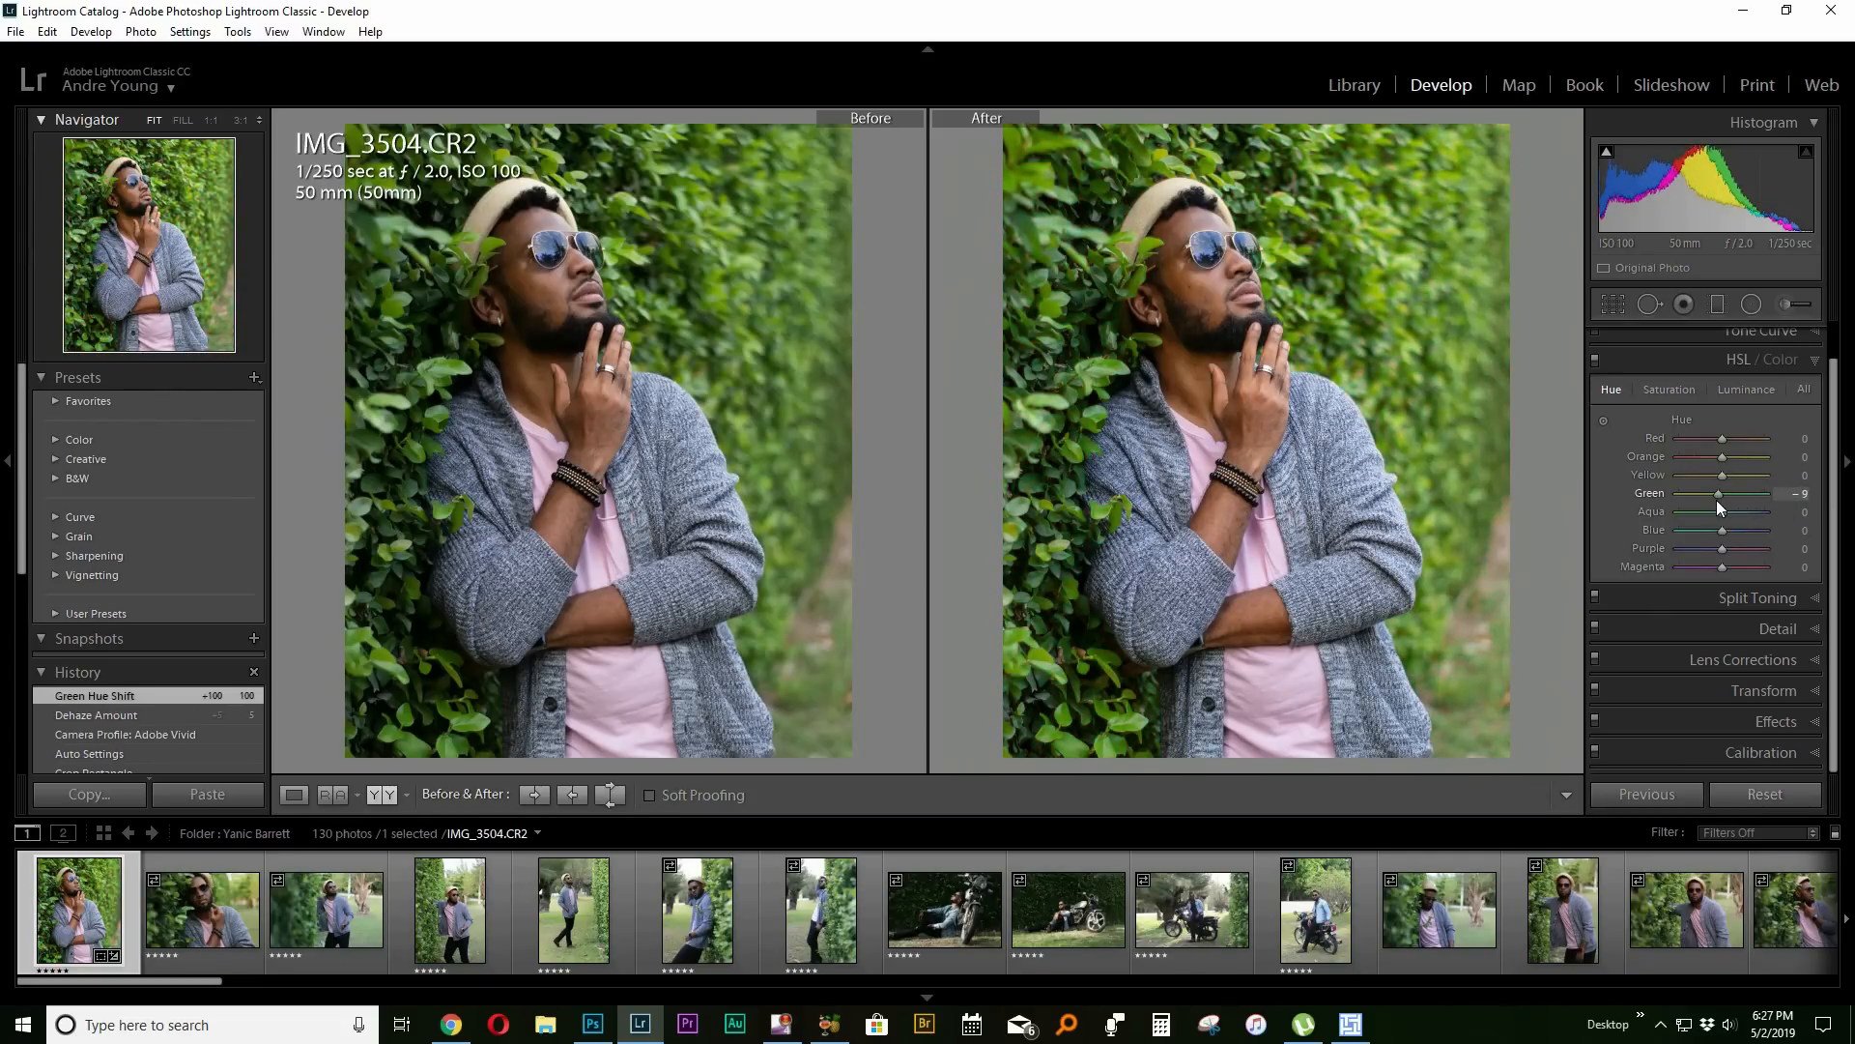
pyautogui.moveTo(1714, 501)
pyautogui.mouseDown()
pyautogui.moveTo(1690, 501)
pyautogui.moveTo(1737, 483)
pyautogui.moveTo(1651, 491)
pyautogui.moveTo(1730, 481)
pyautogui.moveTo(1697, 489)
pyautogui.mouseUp()
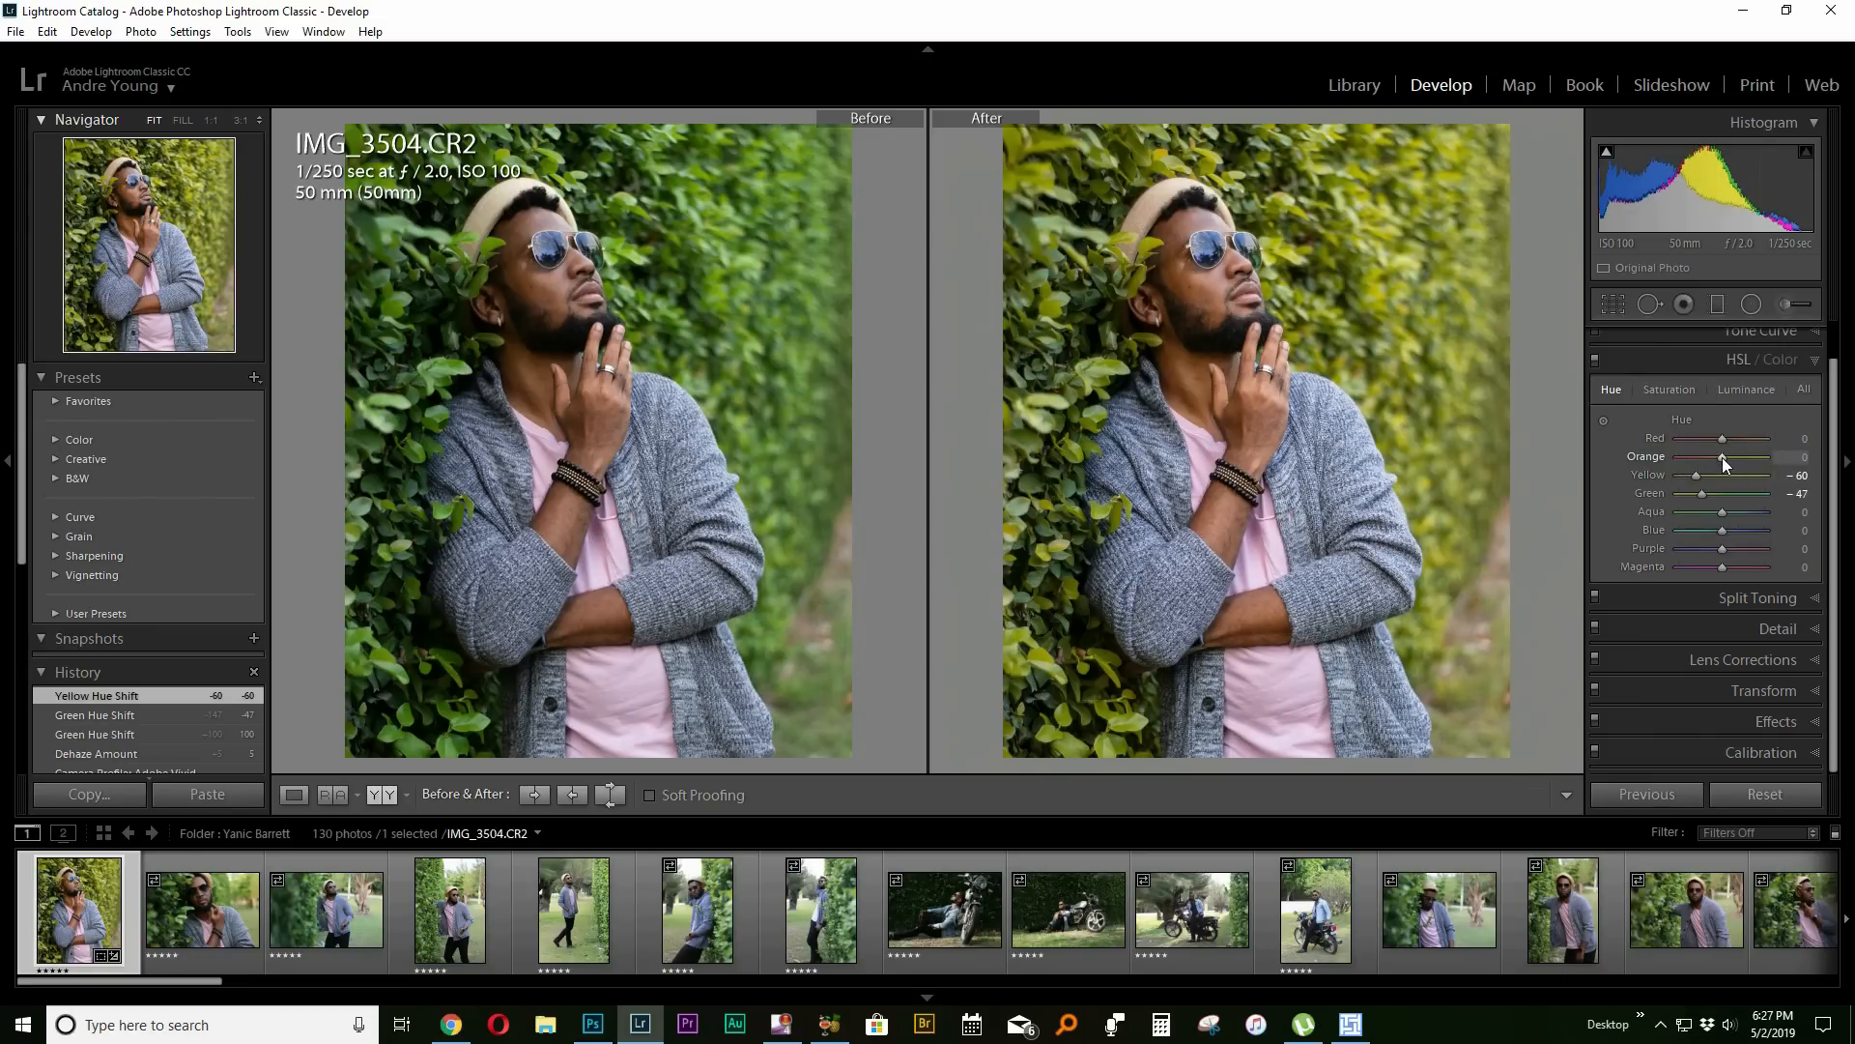
# Try an Orange hue shift of -24 and reset it to 0.
pyautogui.moveTo(1719, 456)
pyautogui.mouseDown()
pyautogui.moveTo(1690, 464)
pyautogui.moveTo(1715, 477)
pyautogui.mouseUp()
pyautogui.click(1799, 460)
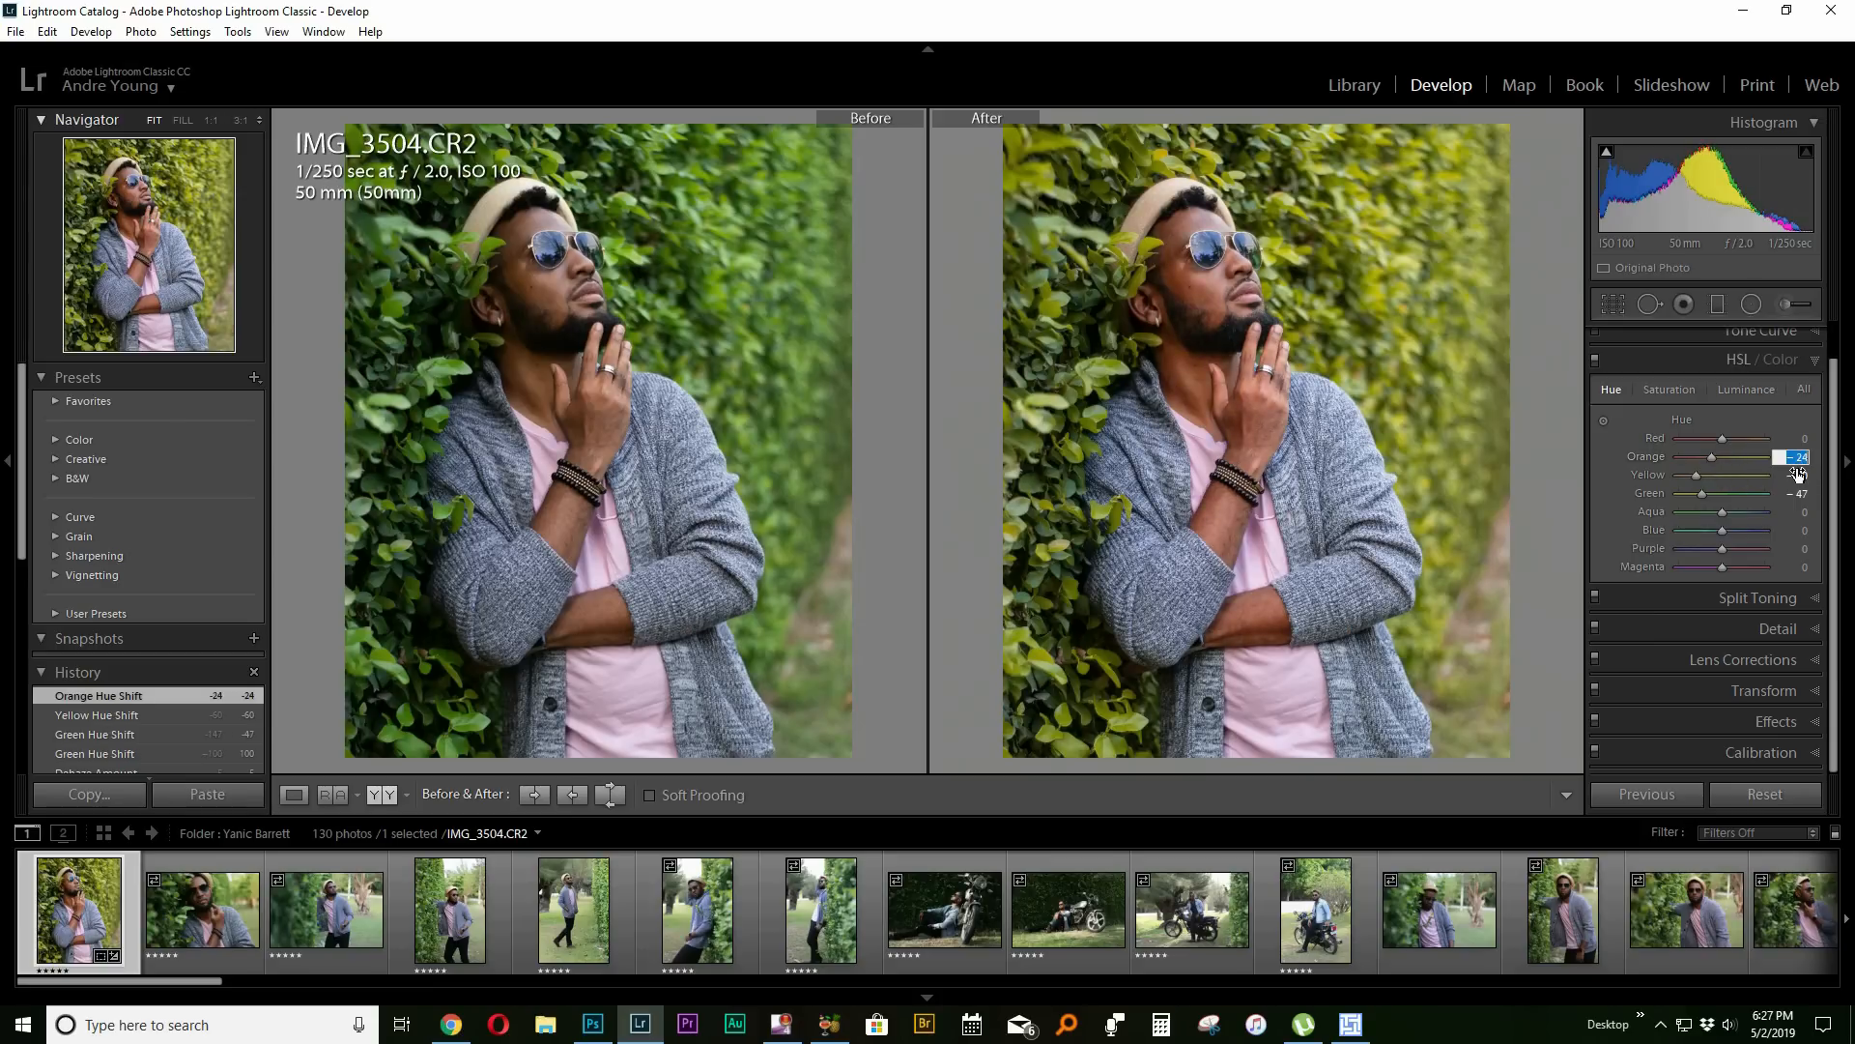
pyautogui.write('0')
# Reset the Green hue and set it to -40.
pyautogui.doubleClick(1646, 493)
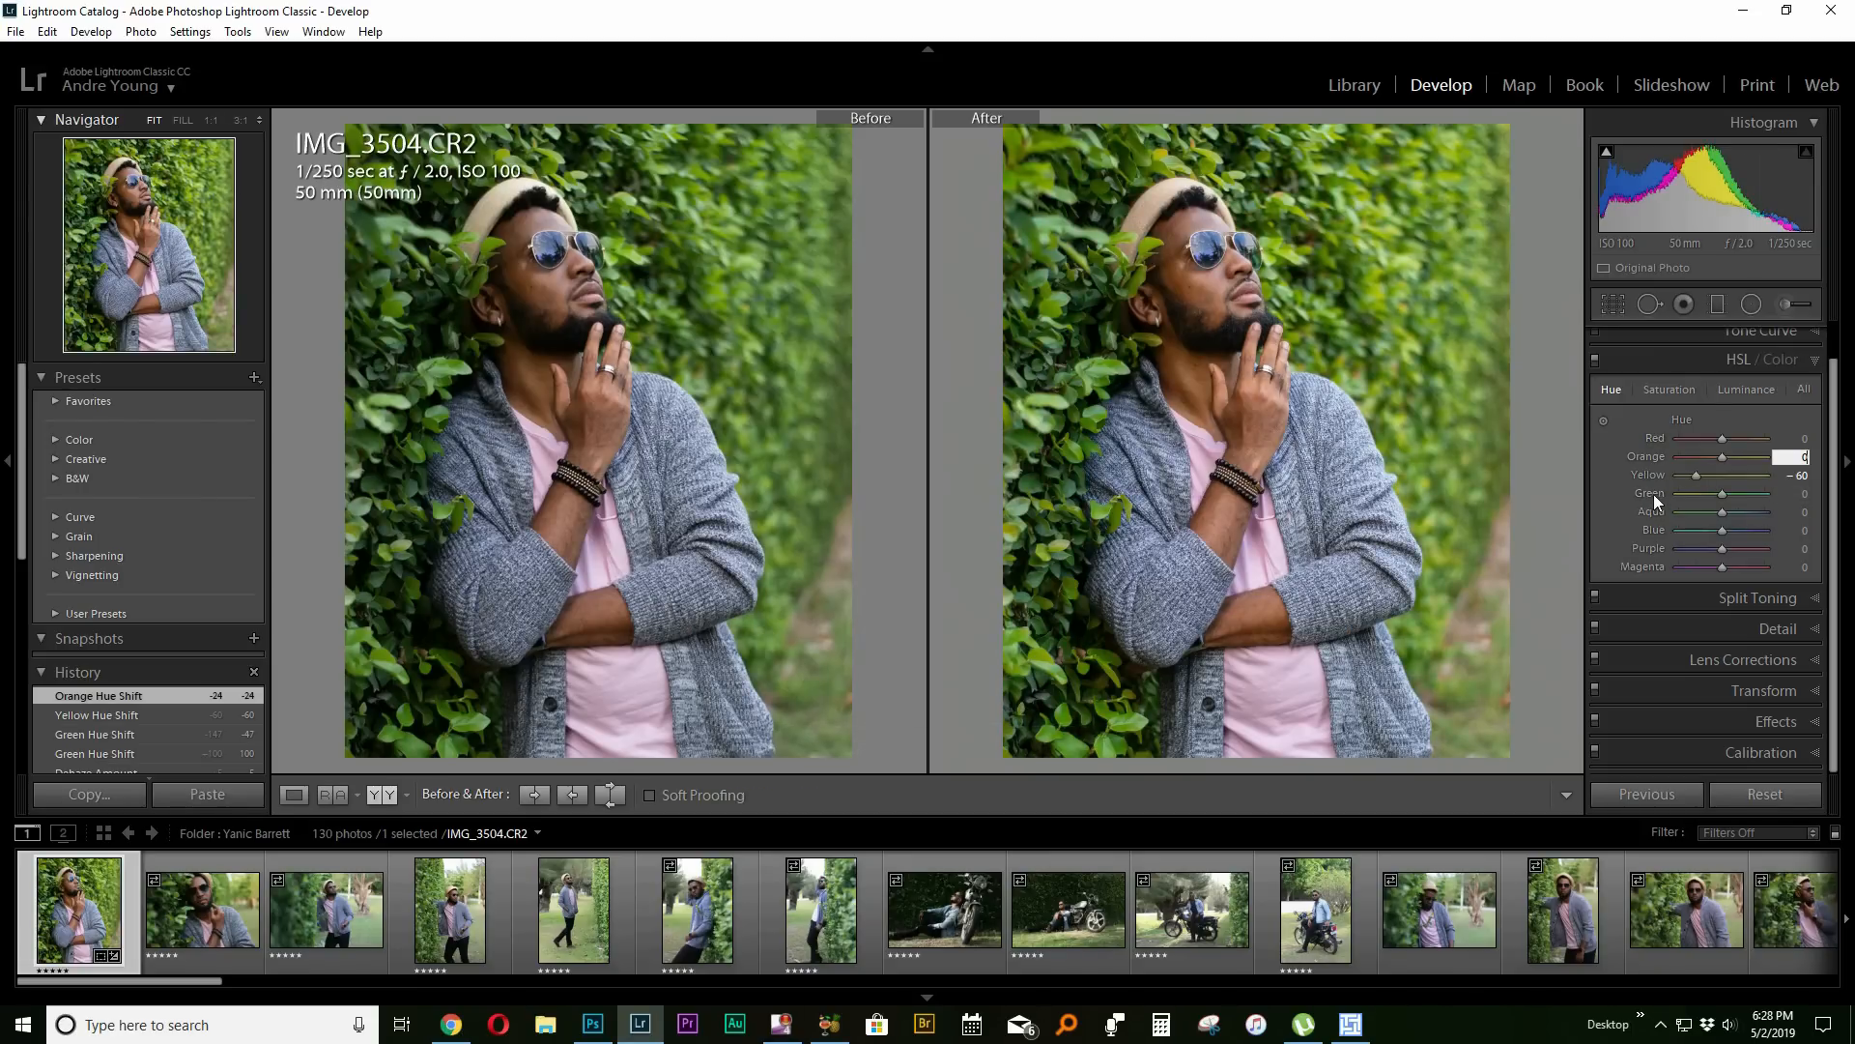
pyautogui.click(1783, 495)
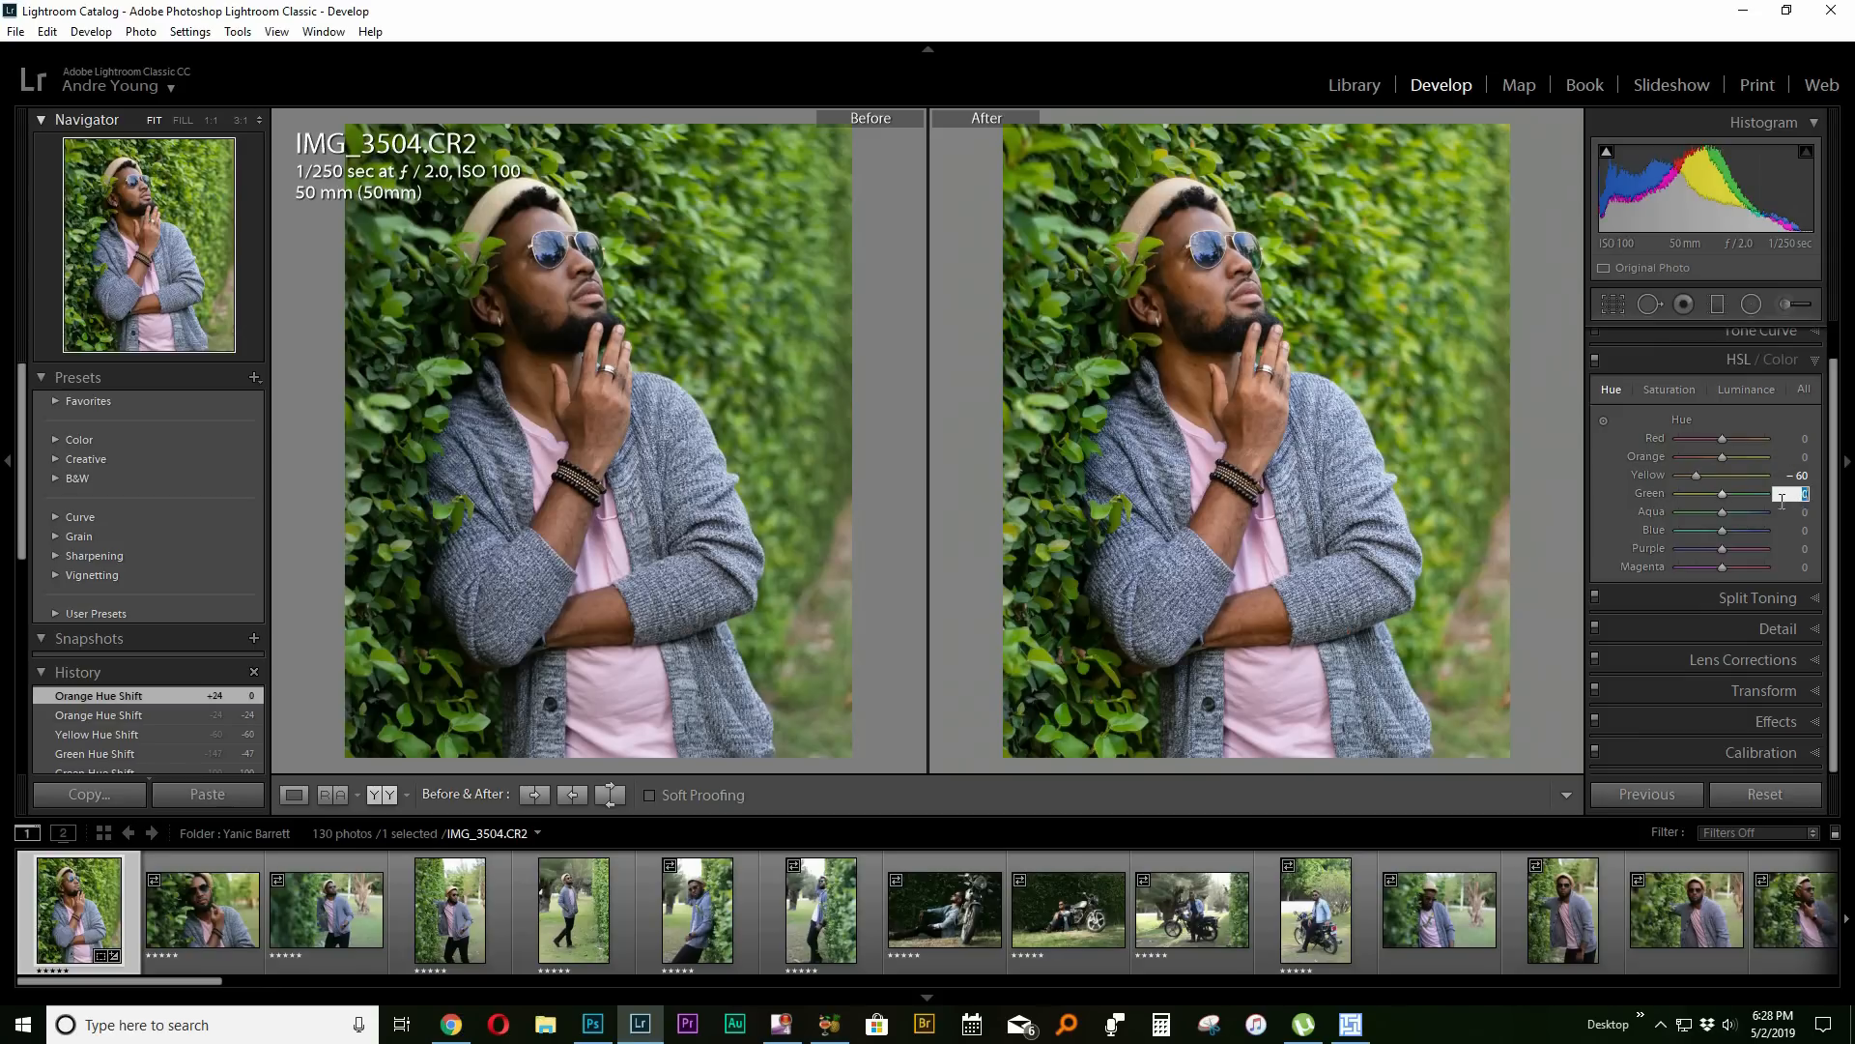
pyautogui.write('-40')
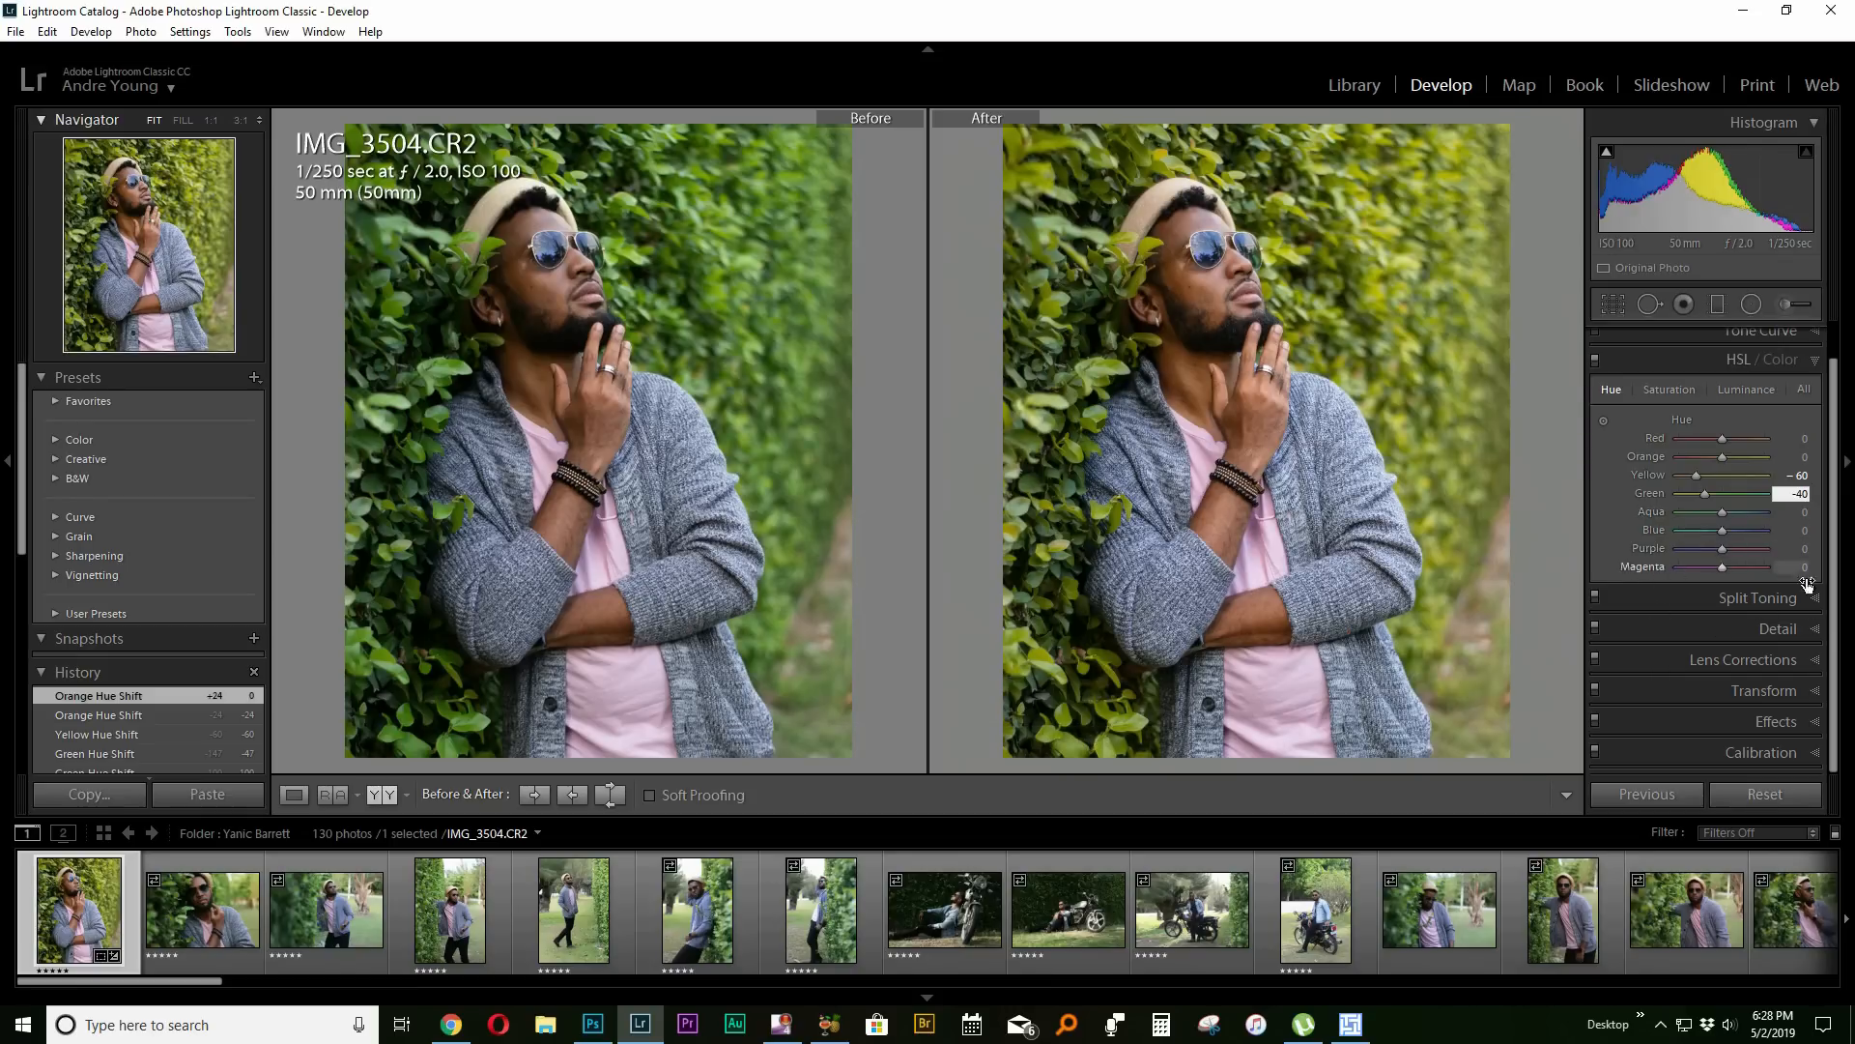
# Set the sharpening amount to 86 in the detail adjustments.
pyautogui.click(1816, 629)
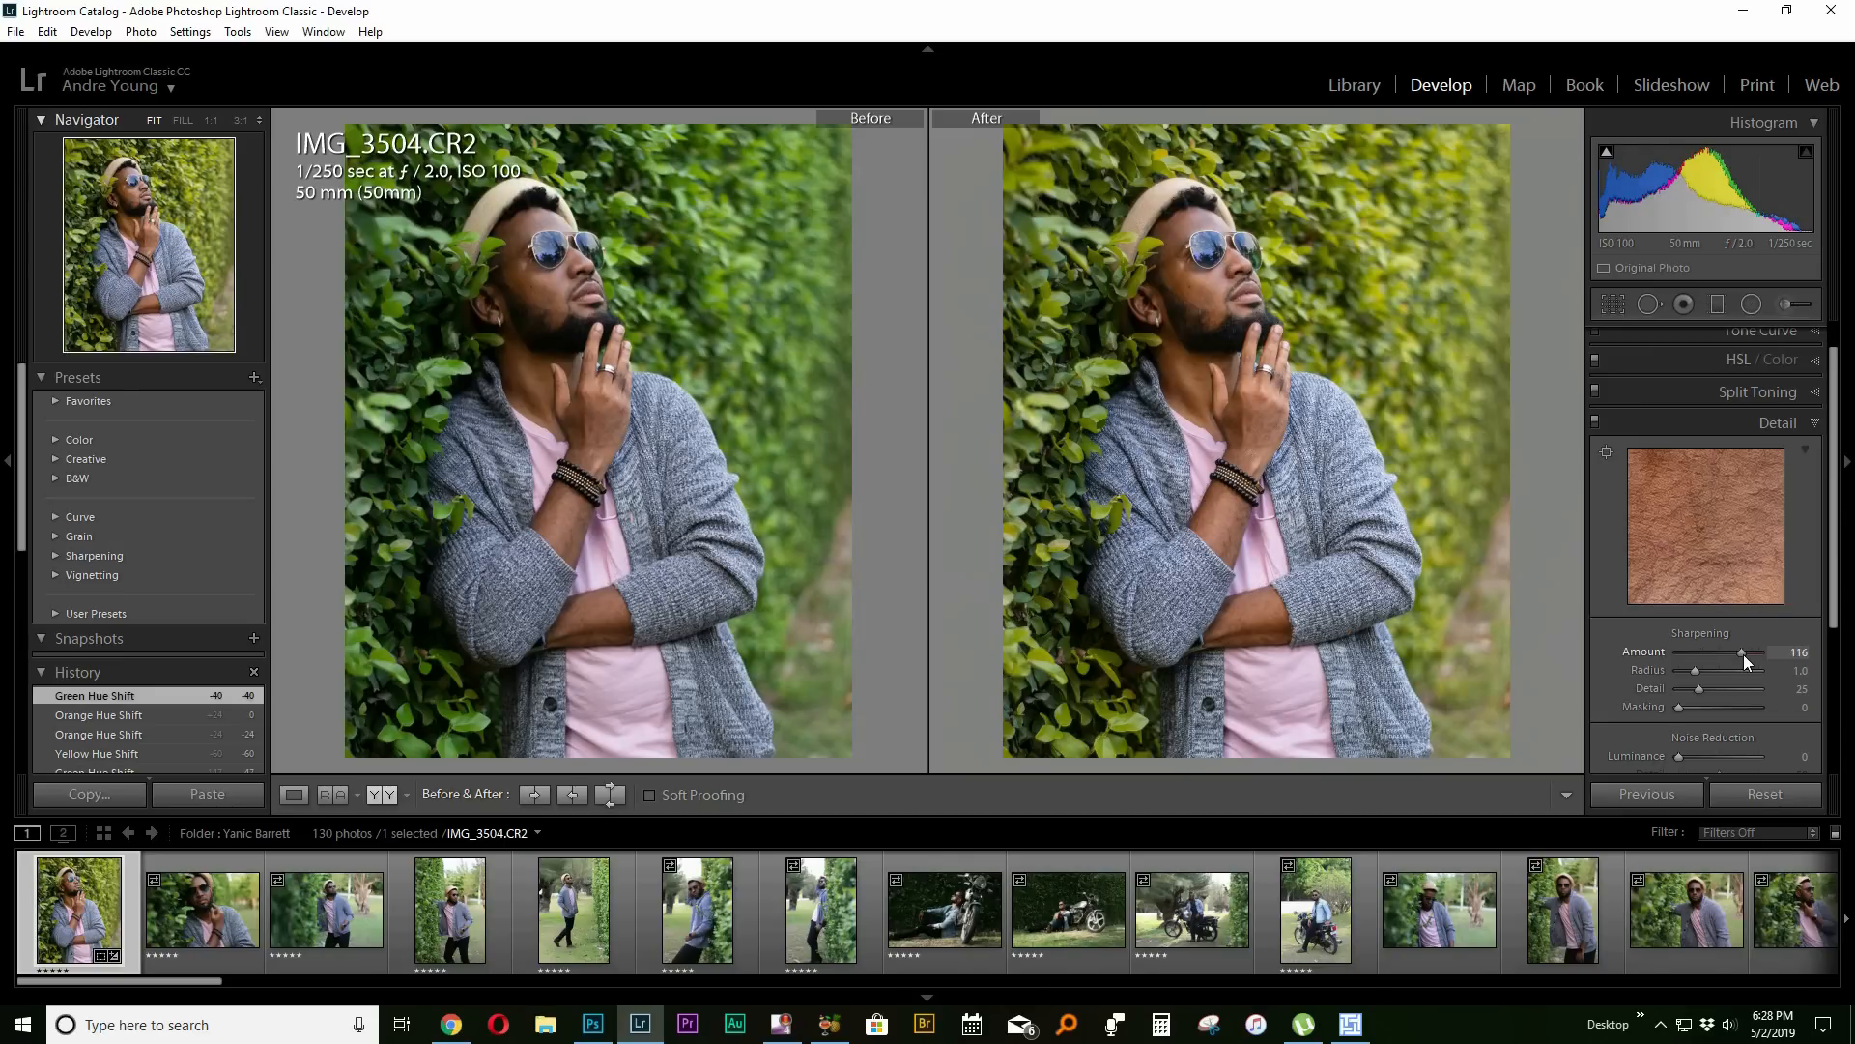
pyautogui.moveTo(1737, 657); pyautogui.dragTo(1729, 659)
pyautogui.moveTo(1726, 653); pyautogui.dragTo(1731, 657)
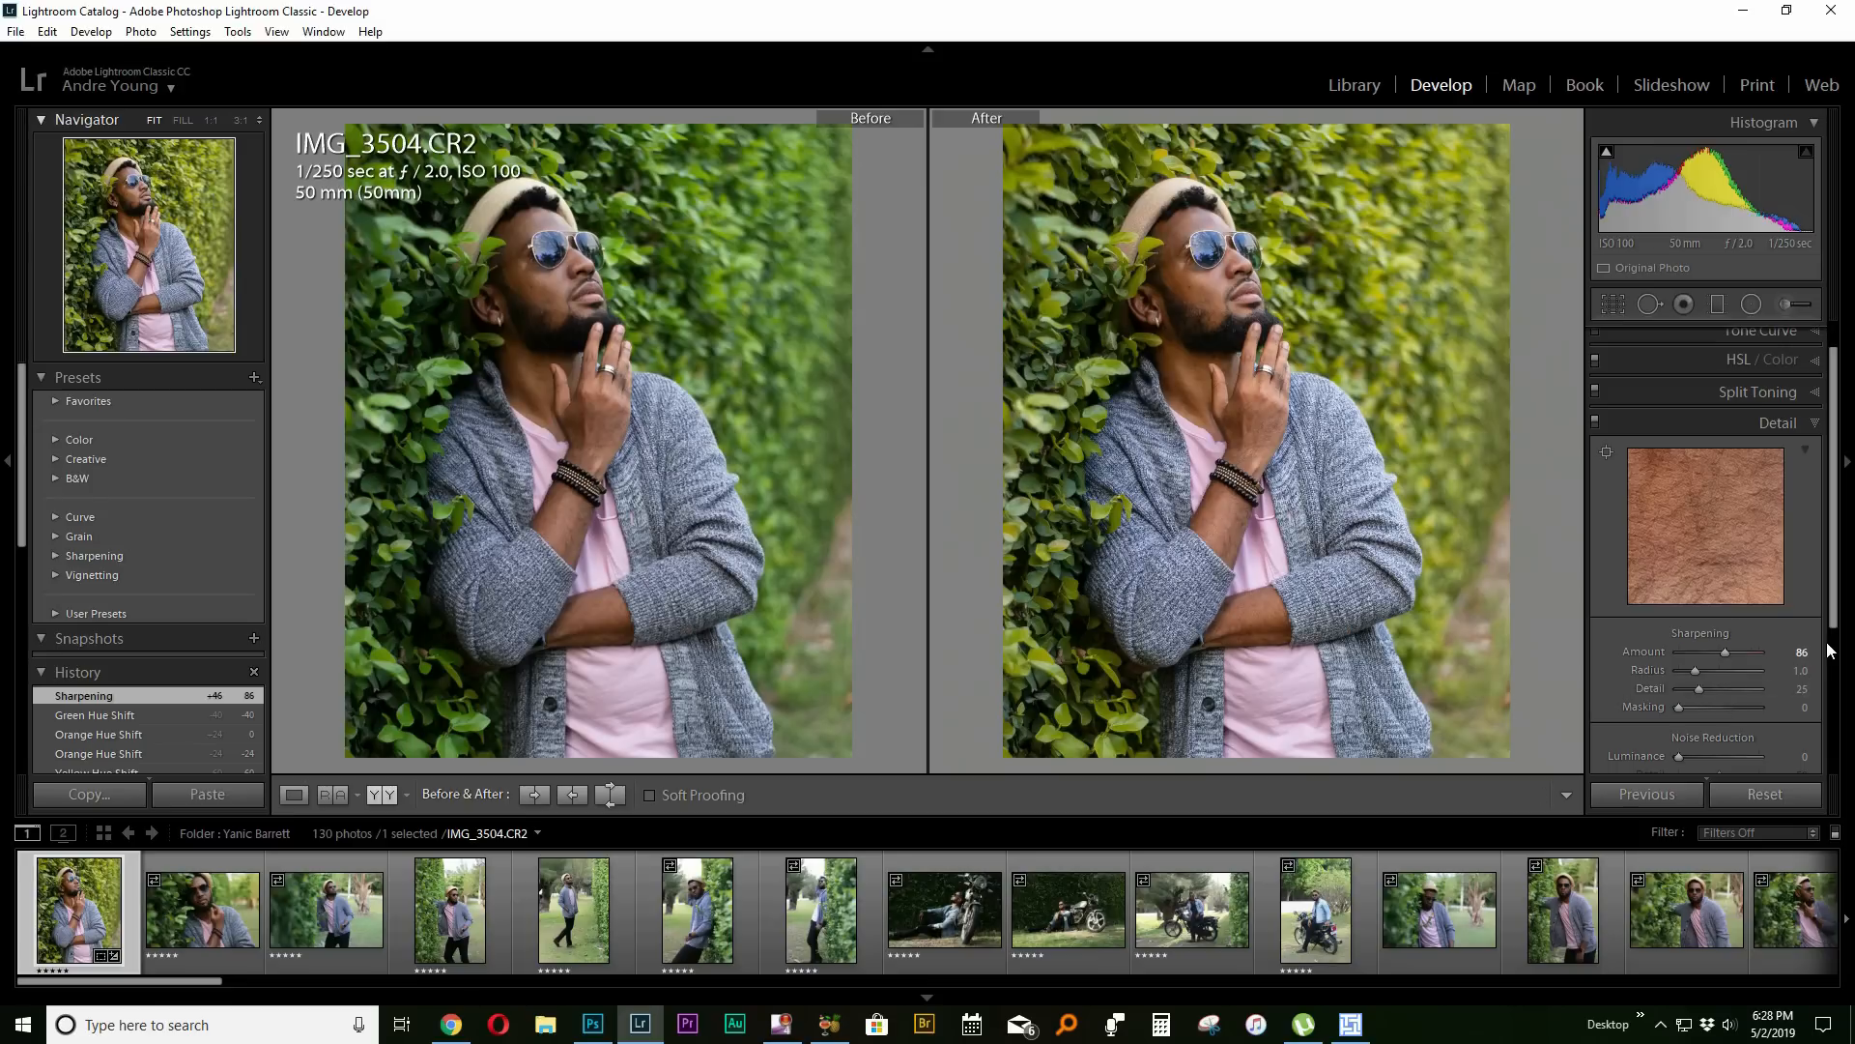
# Add a dark post-crop vignette with an amount of -33, keeping the Highlight Priority style.
pyautogui.moveTo(1833, 617); pyautogui.dragTo(1840, 770)
pyautogui.click(1760, 671)
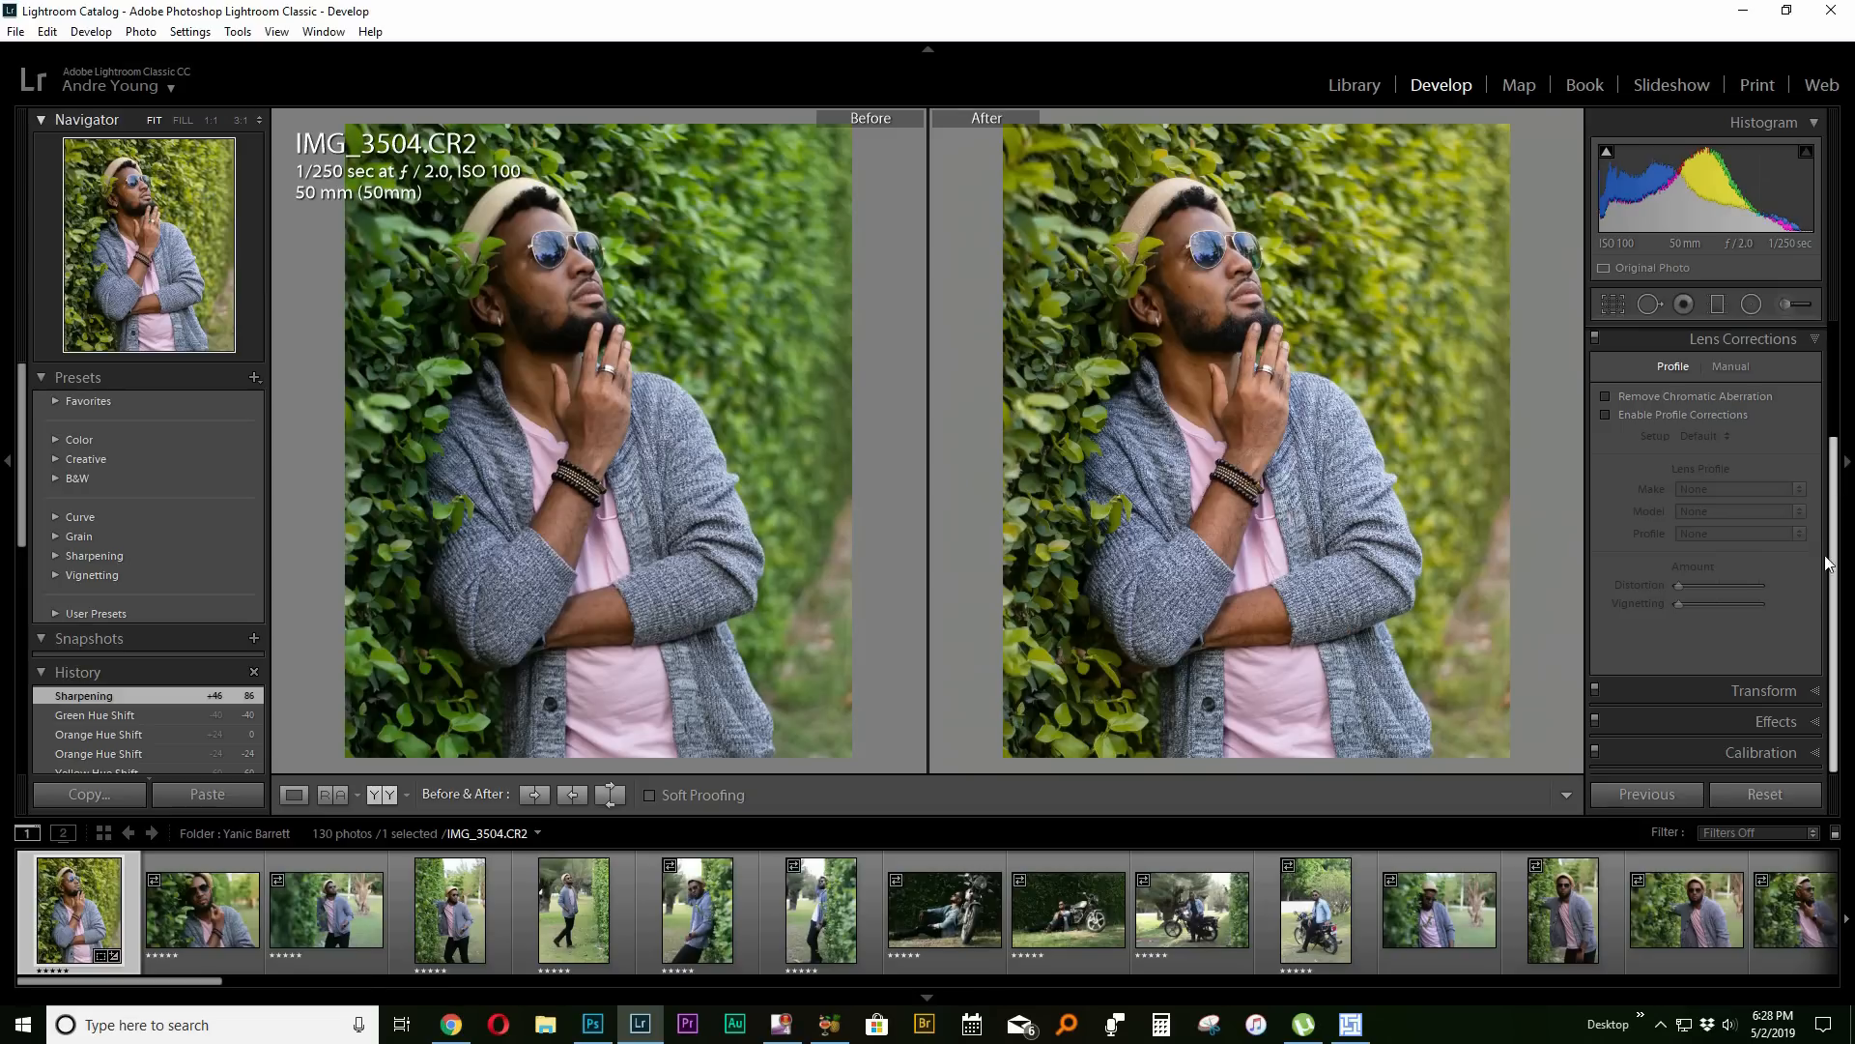
pyautogui.click(1776, 722)
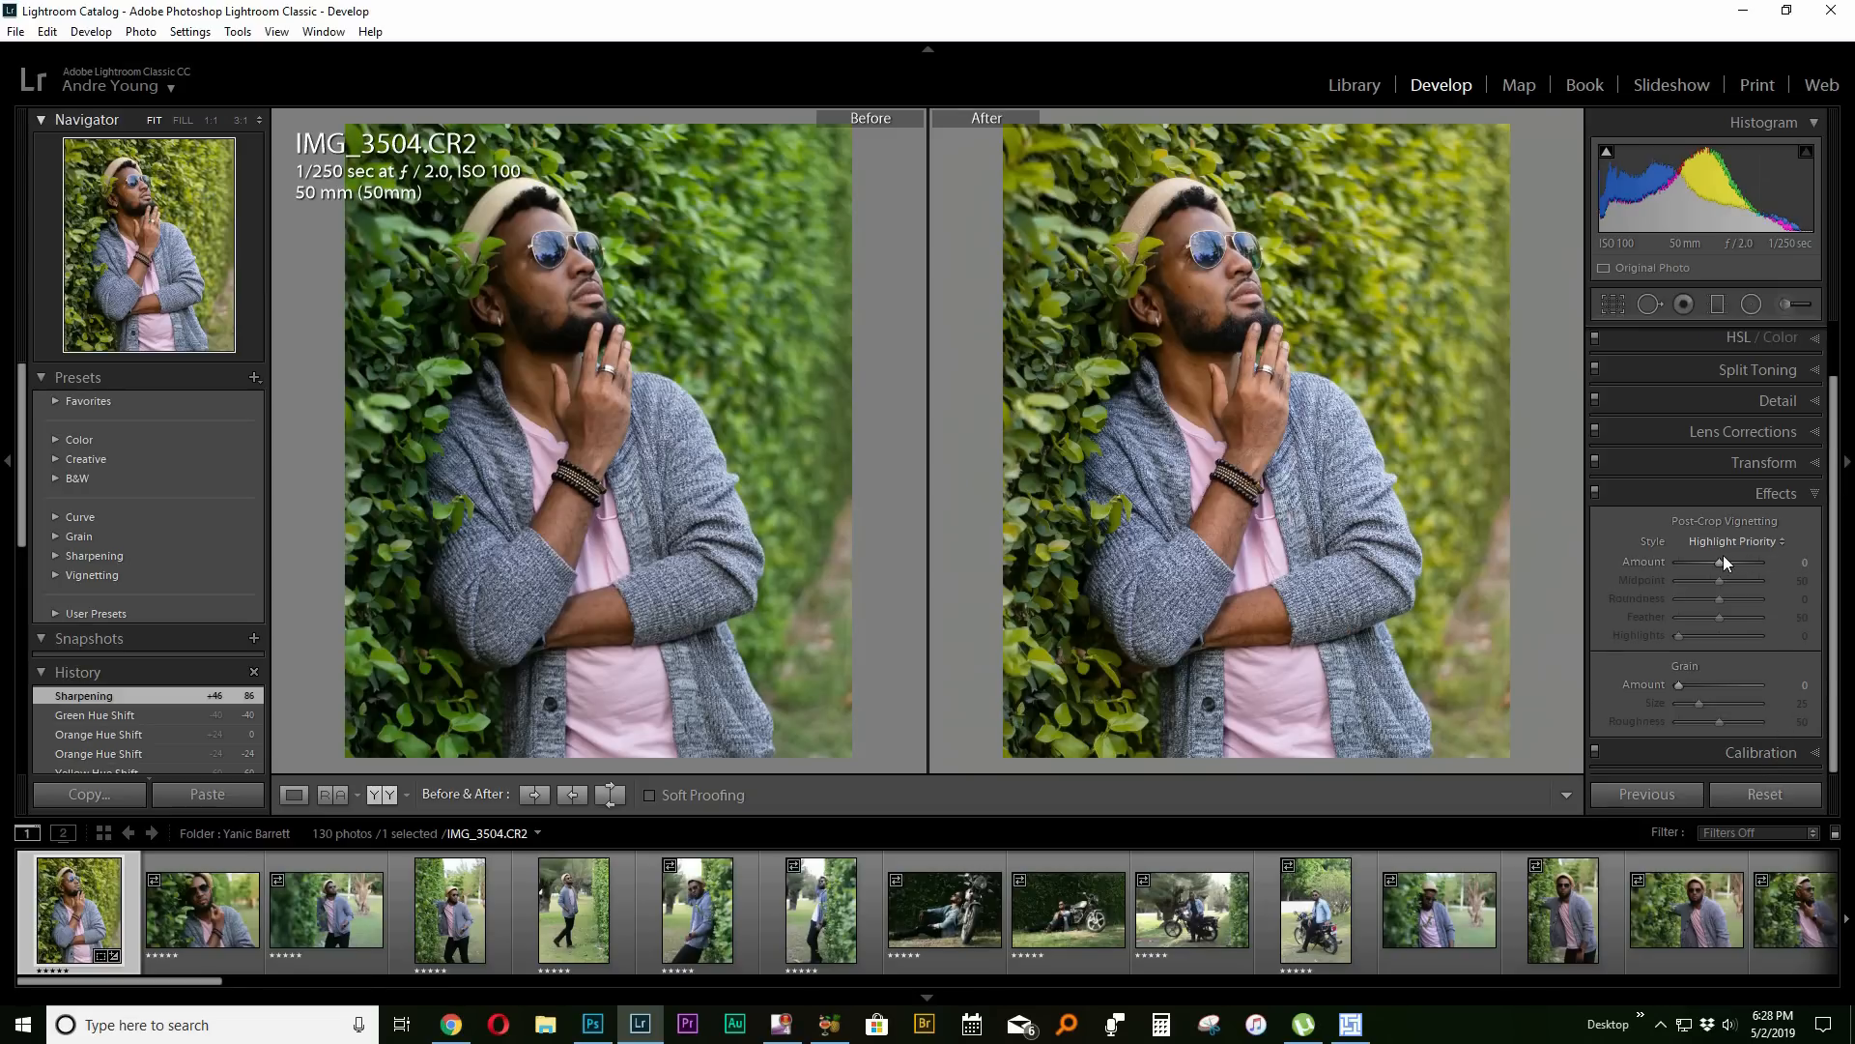
pyautogui.moveTo(1719, 563)
pyautogui.mouseDown()
pyautogui.moveTo(1671, 569)
pyautogui.moveTo(1735, 566)
pyautogui.moveTo(1668, 570)
pyautogui.moveTo(1706, 574)
pyautogui.mouseUp()
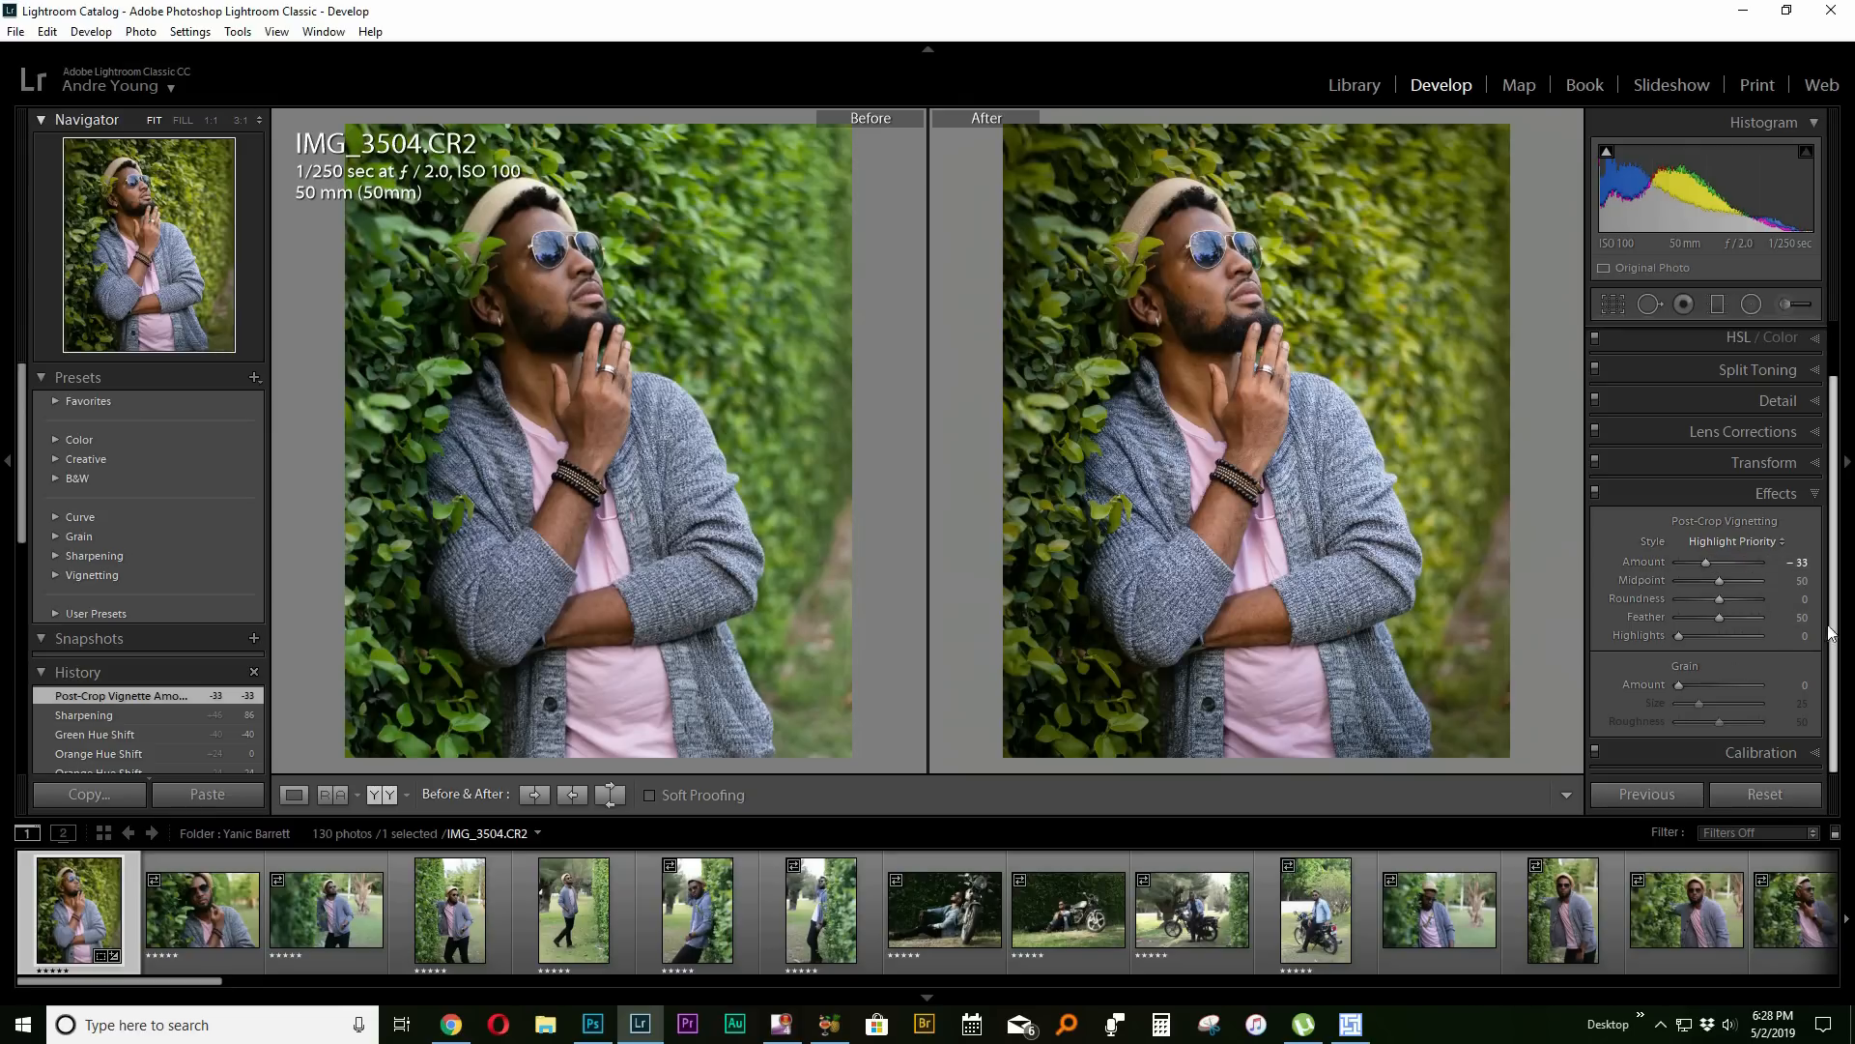
pyautogui.scroll(1, 1840, 612)
pyautogui.scroll(3, 1840, 612)
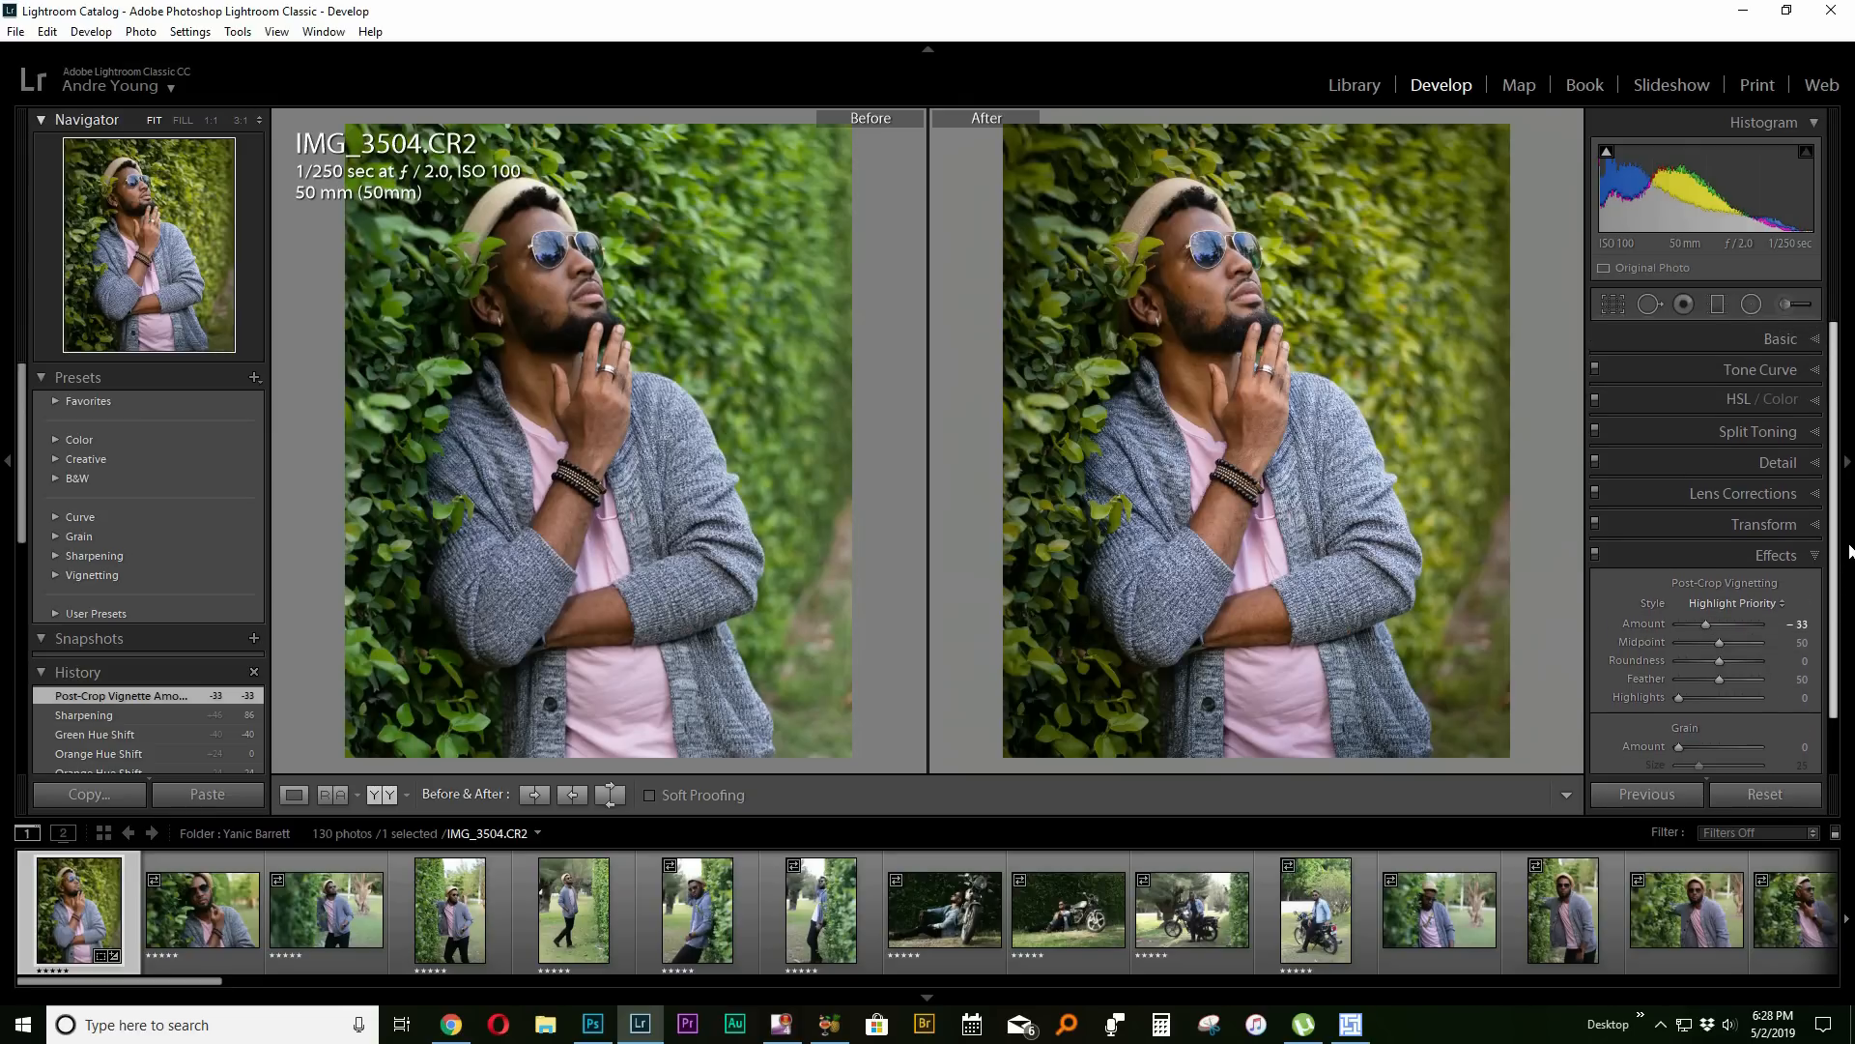
pyautogui.click(1796, 624)
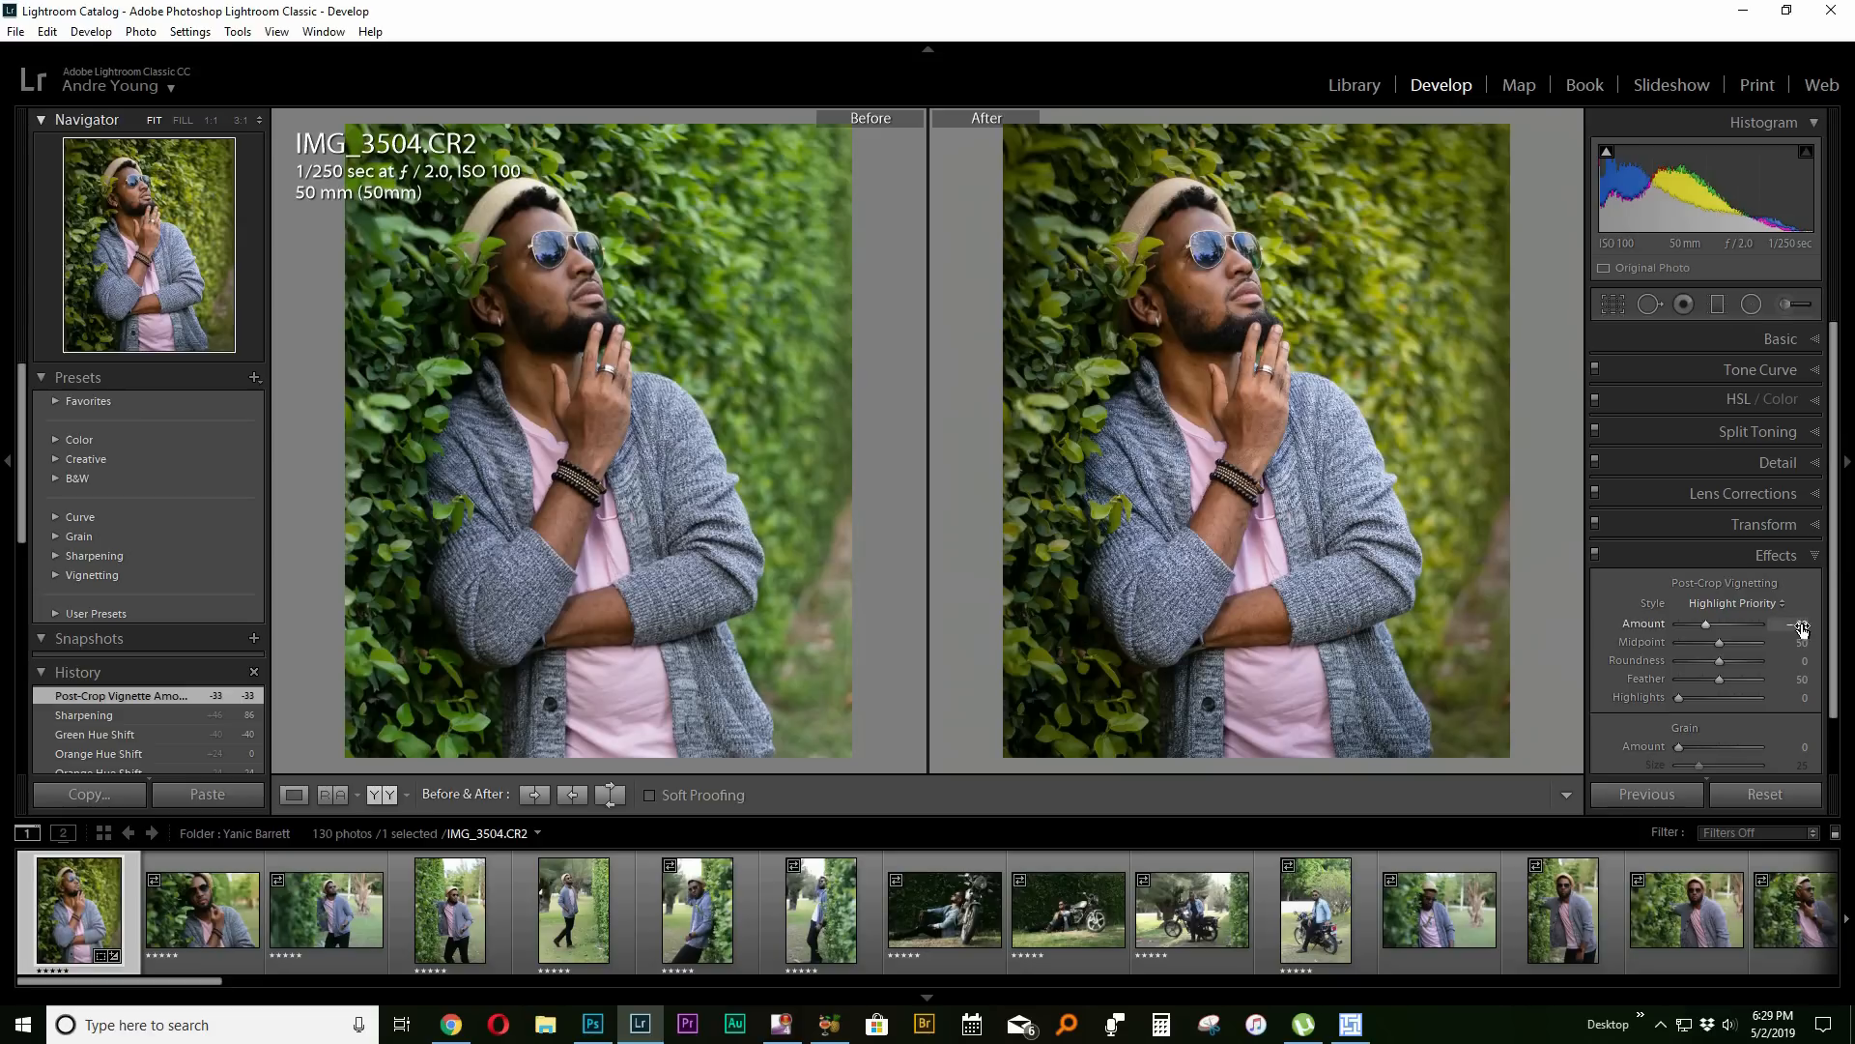
# Set the post-crop vignette amount to -30.
pyautogui.write('30')
pyautogui.press('Return')
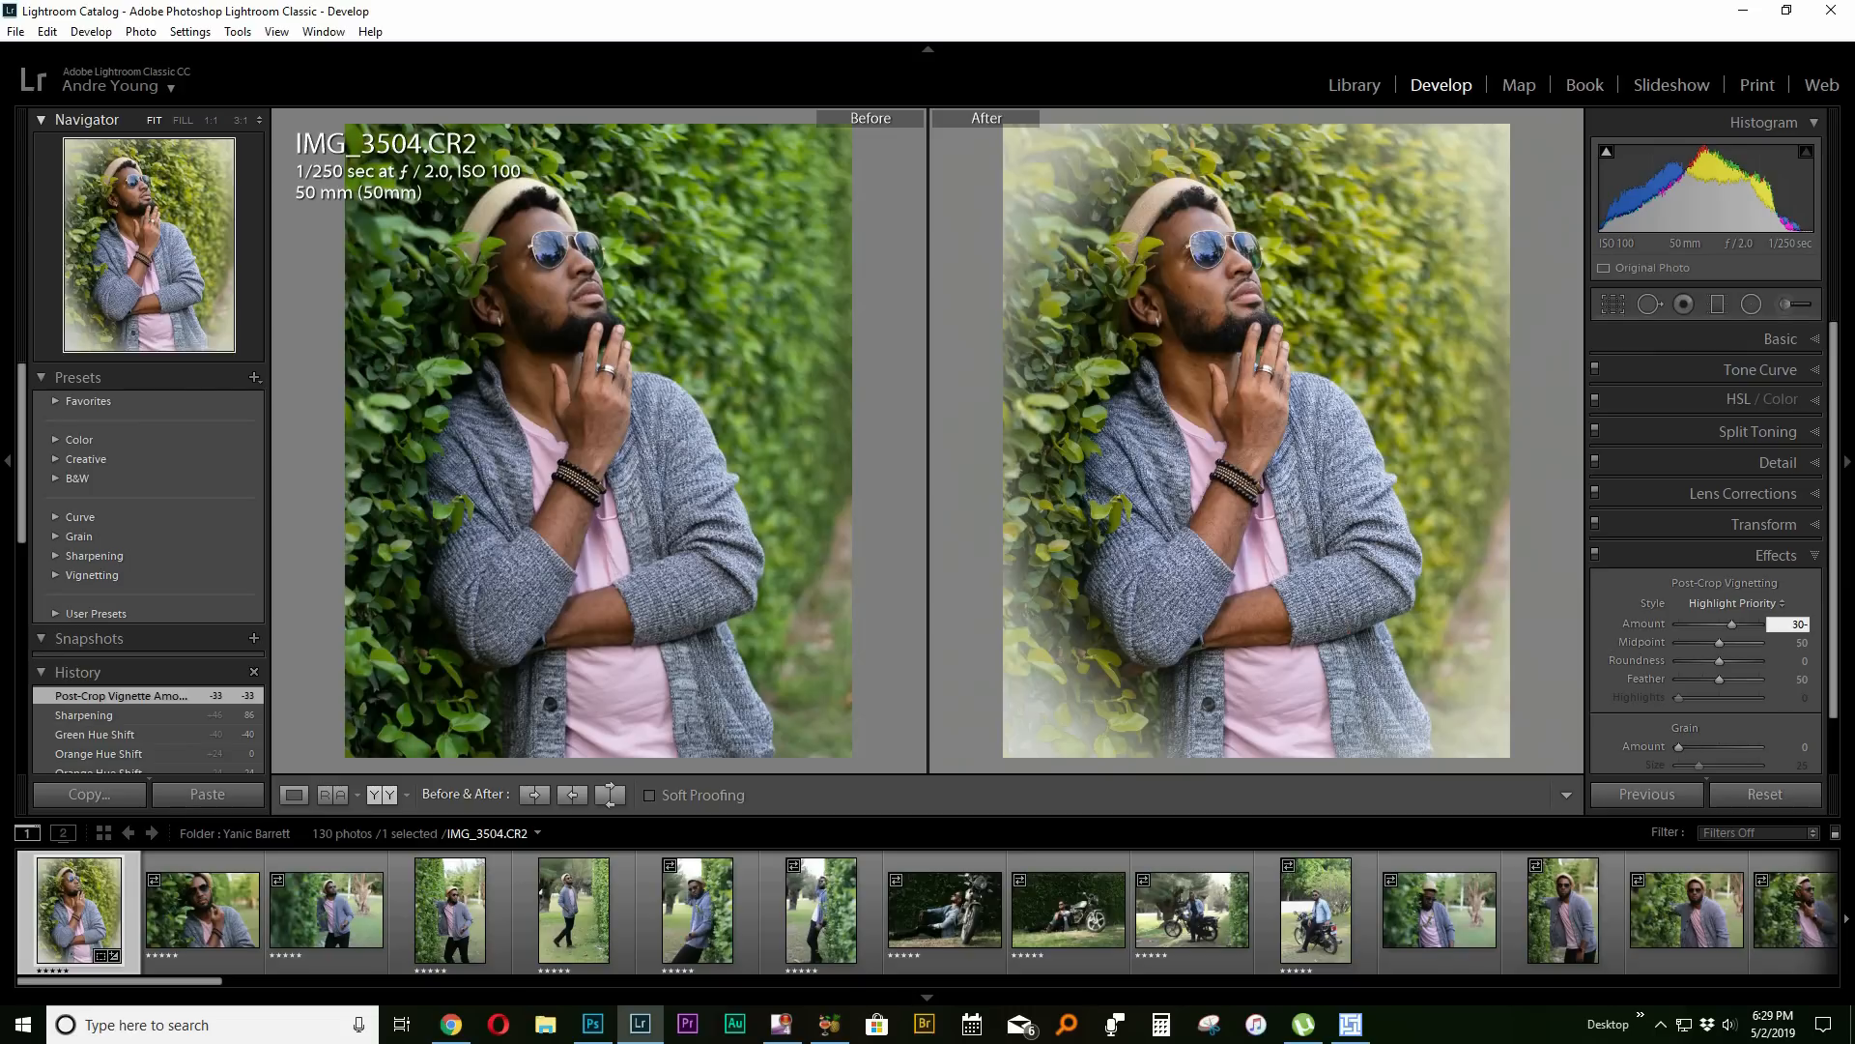
pyautogui.write('-30')
pyautogui.press('Return')
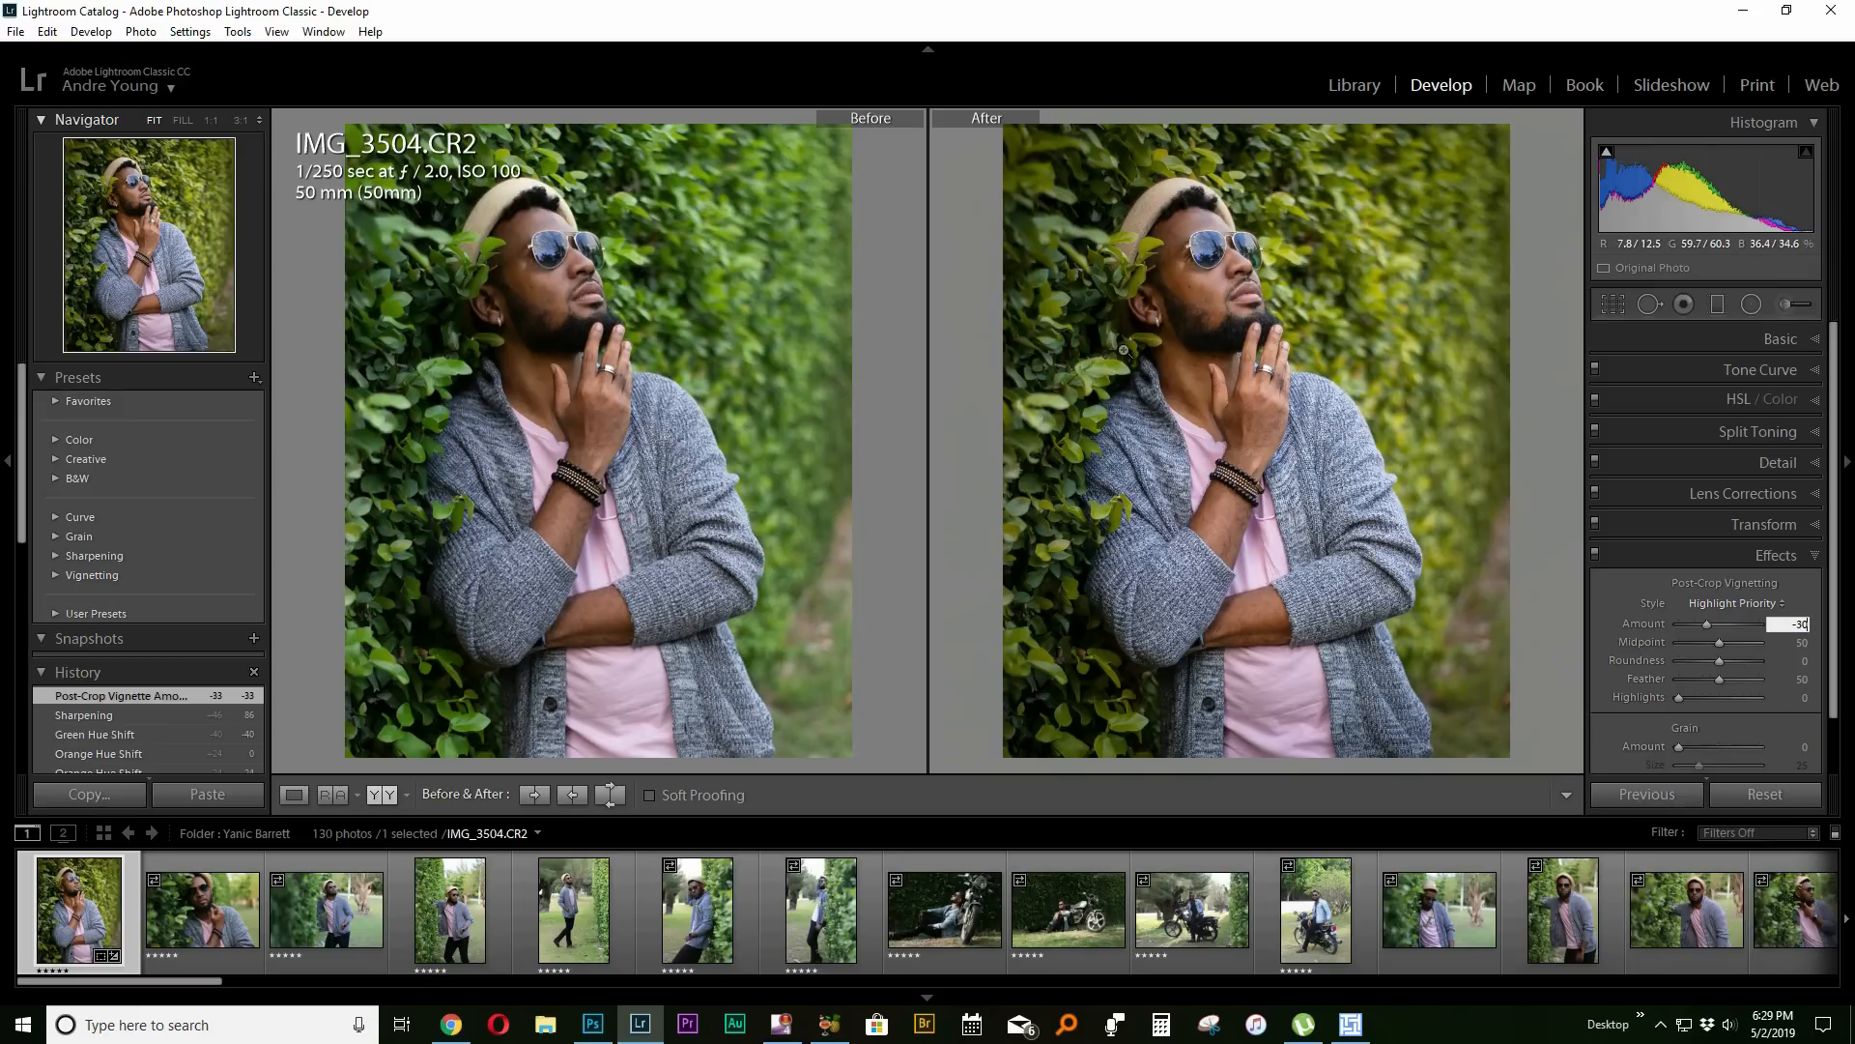
# Show only the edited photo, shrink the filmstrip to enlarge the preview, and collapse the Effects settings.
pyautogui.click(291, 796)
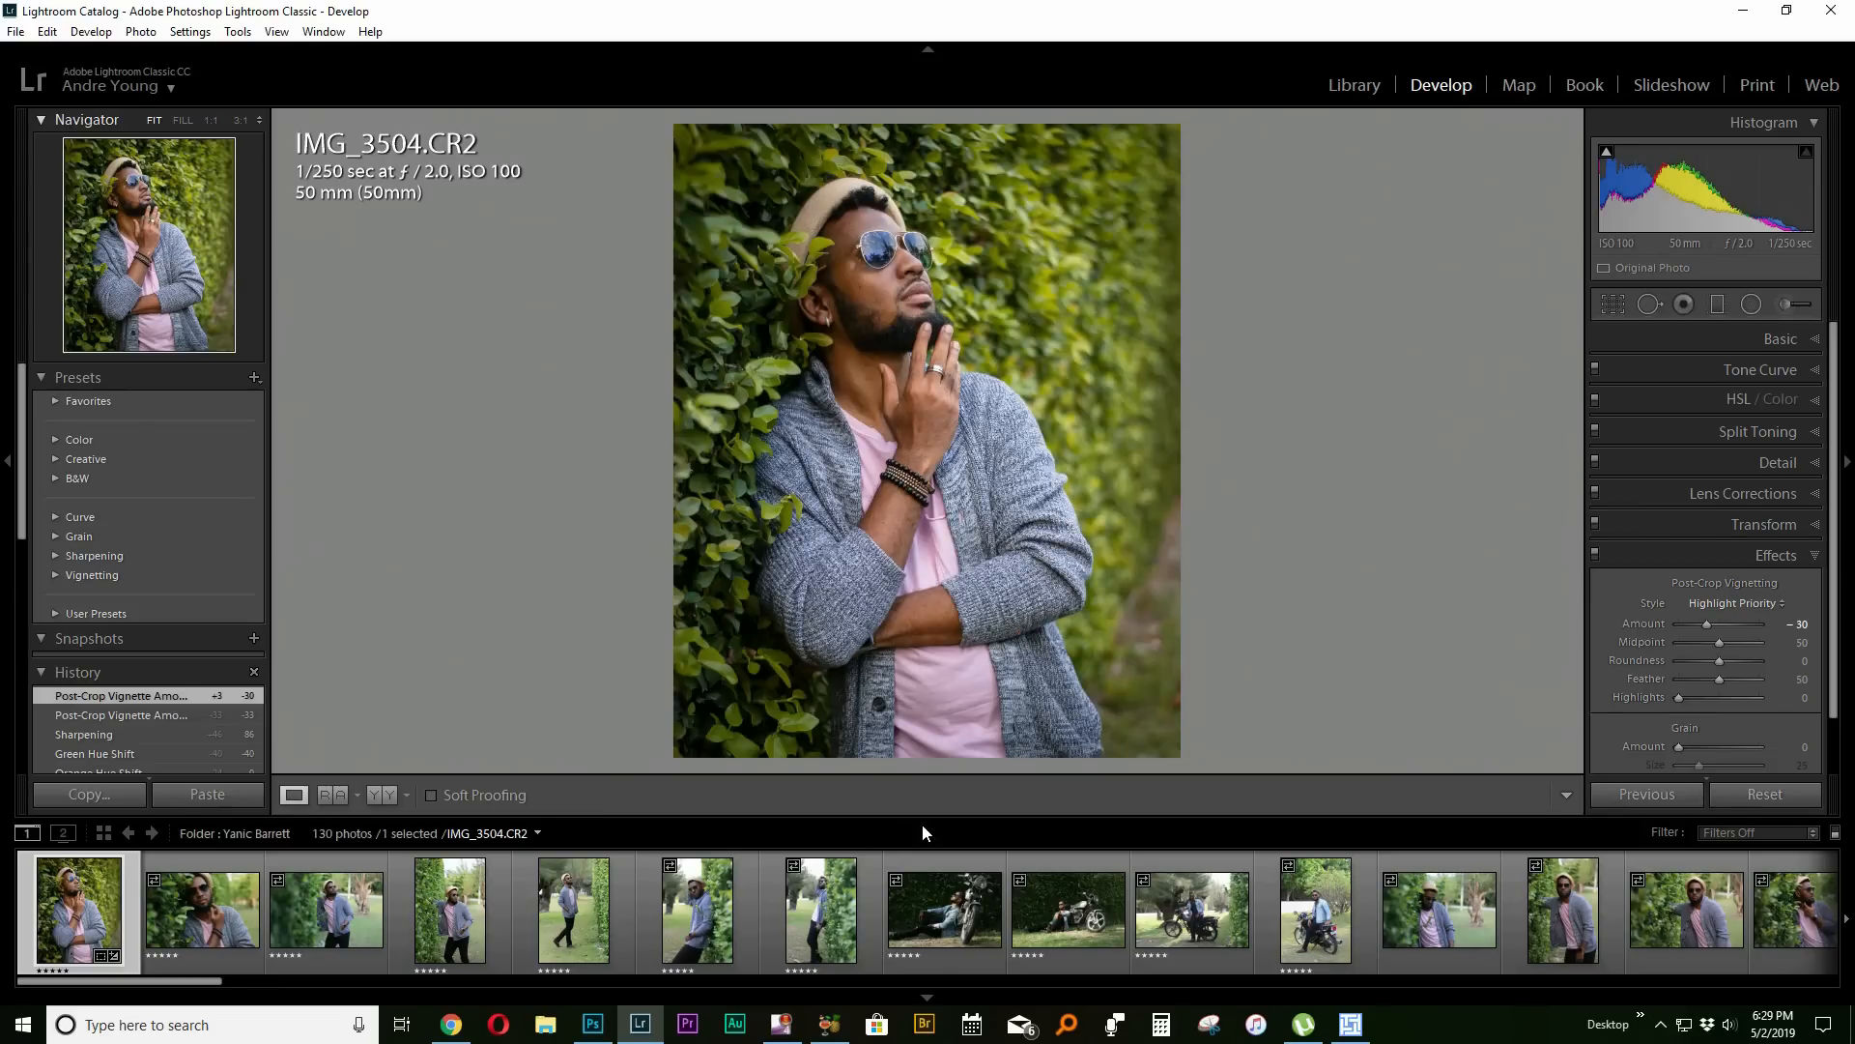
pyautogui.moveTo(922, 824); pyautogui.dragTo(918, 949)
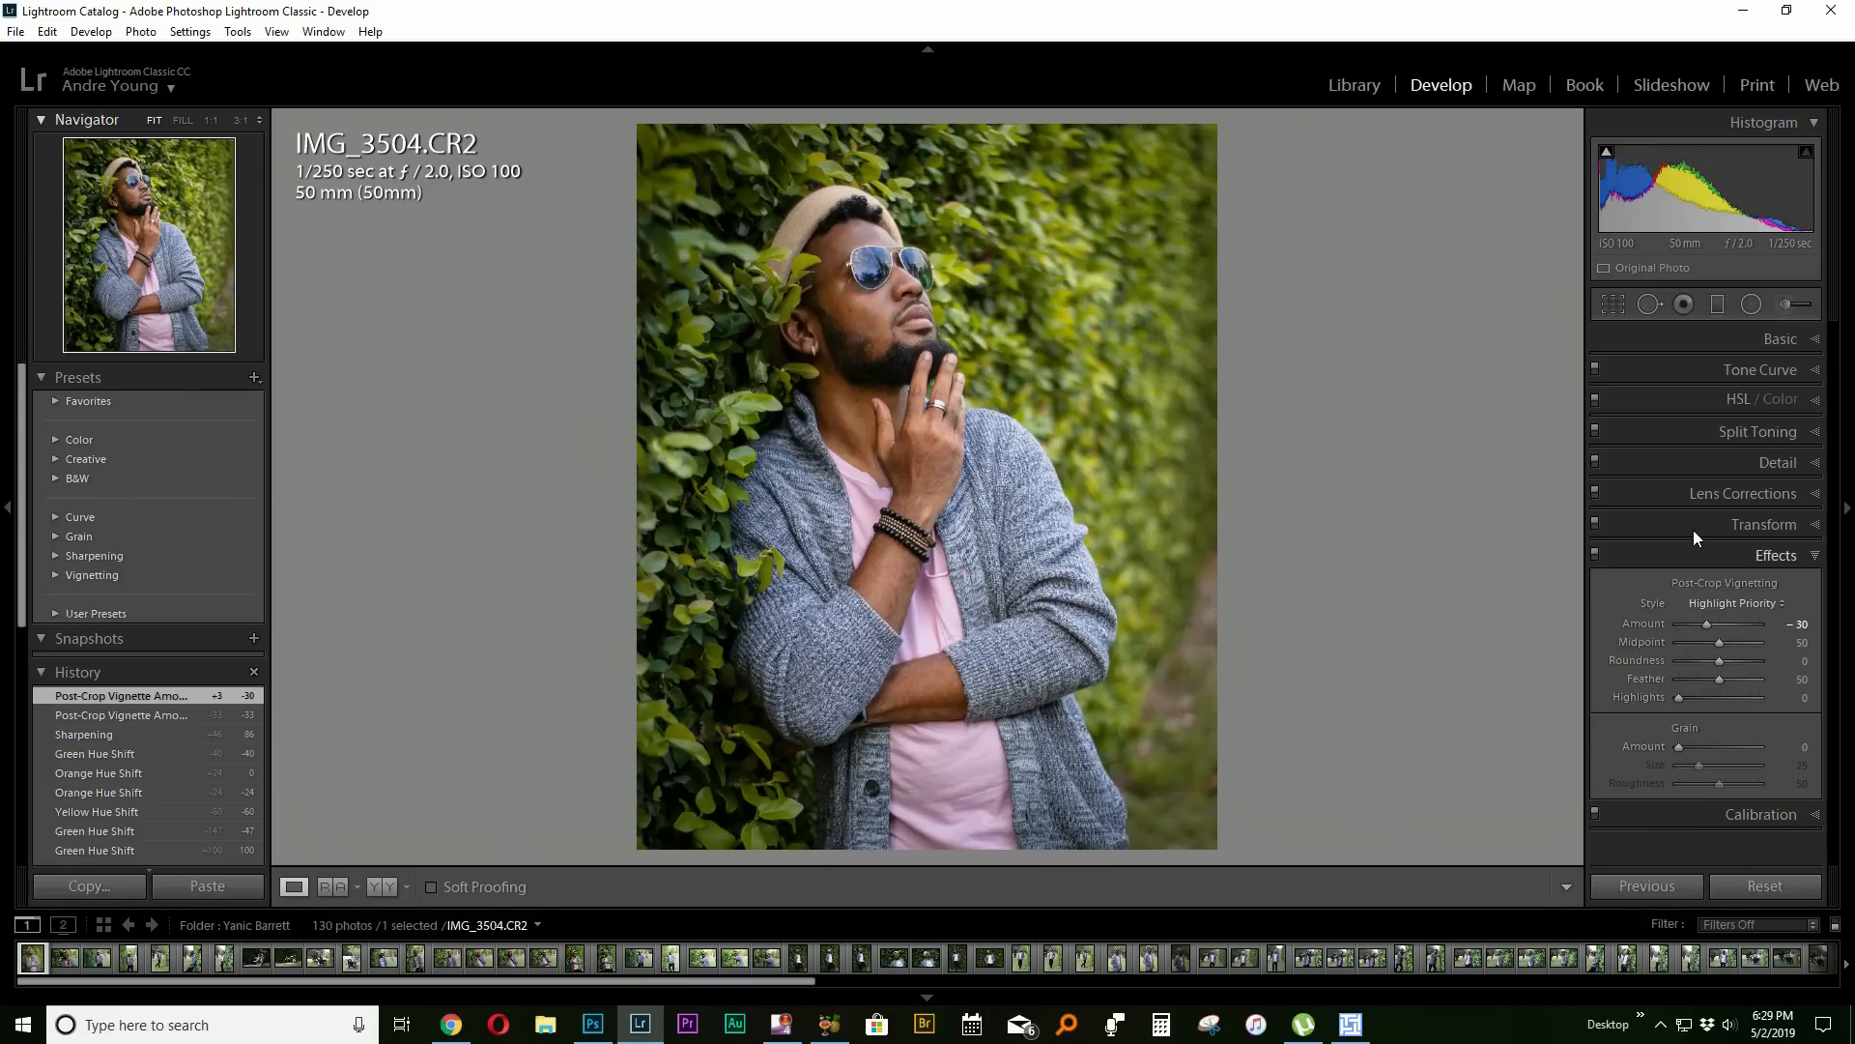
pyautogui.click(1817, 557)
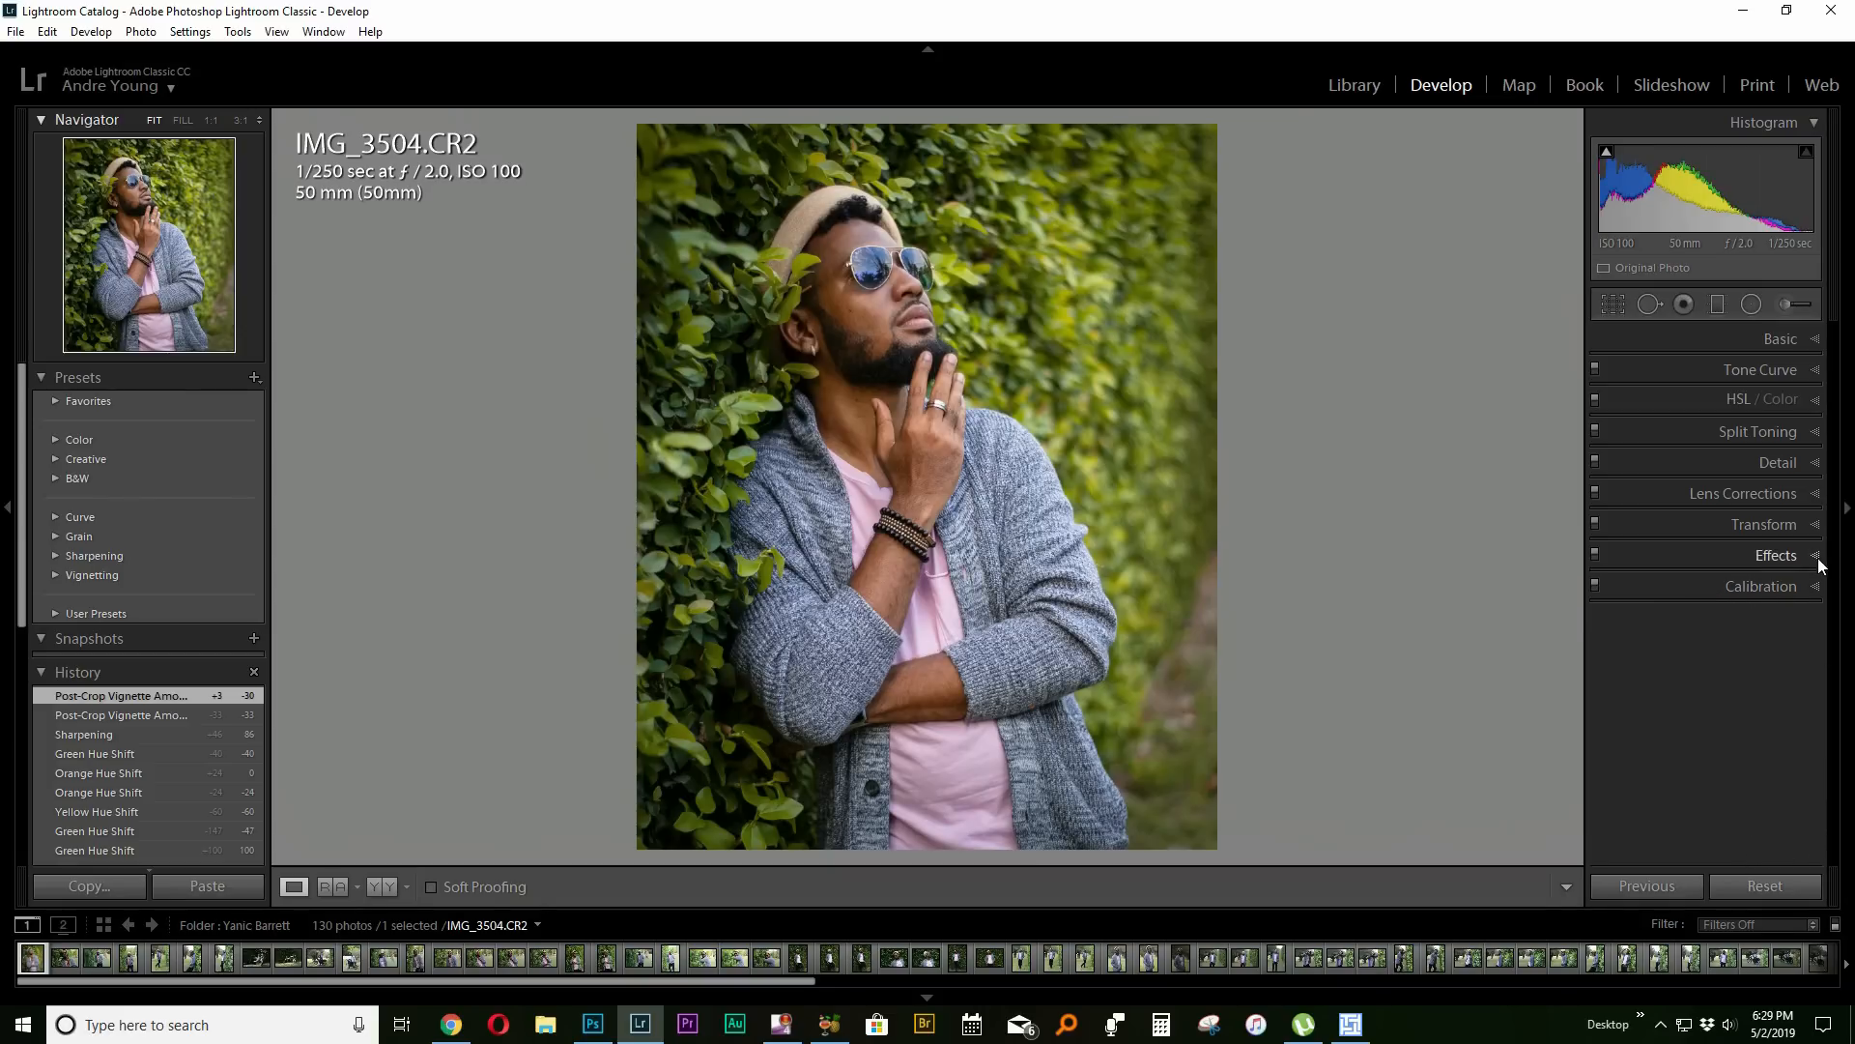
# Raise the basic Shadows to +71 and show the photo before and after side by side.
pyautogui.click(1738, 398)
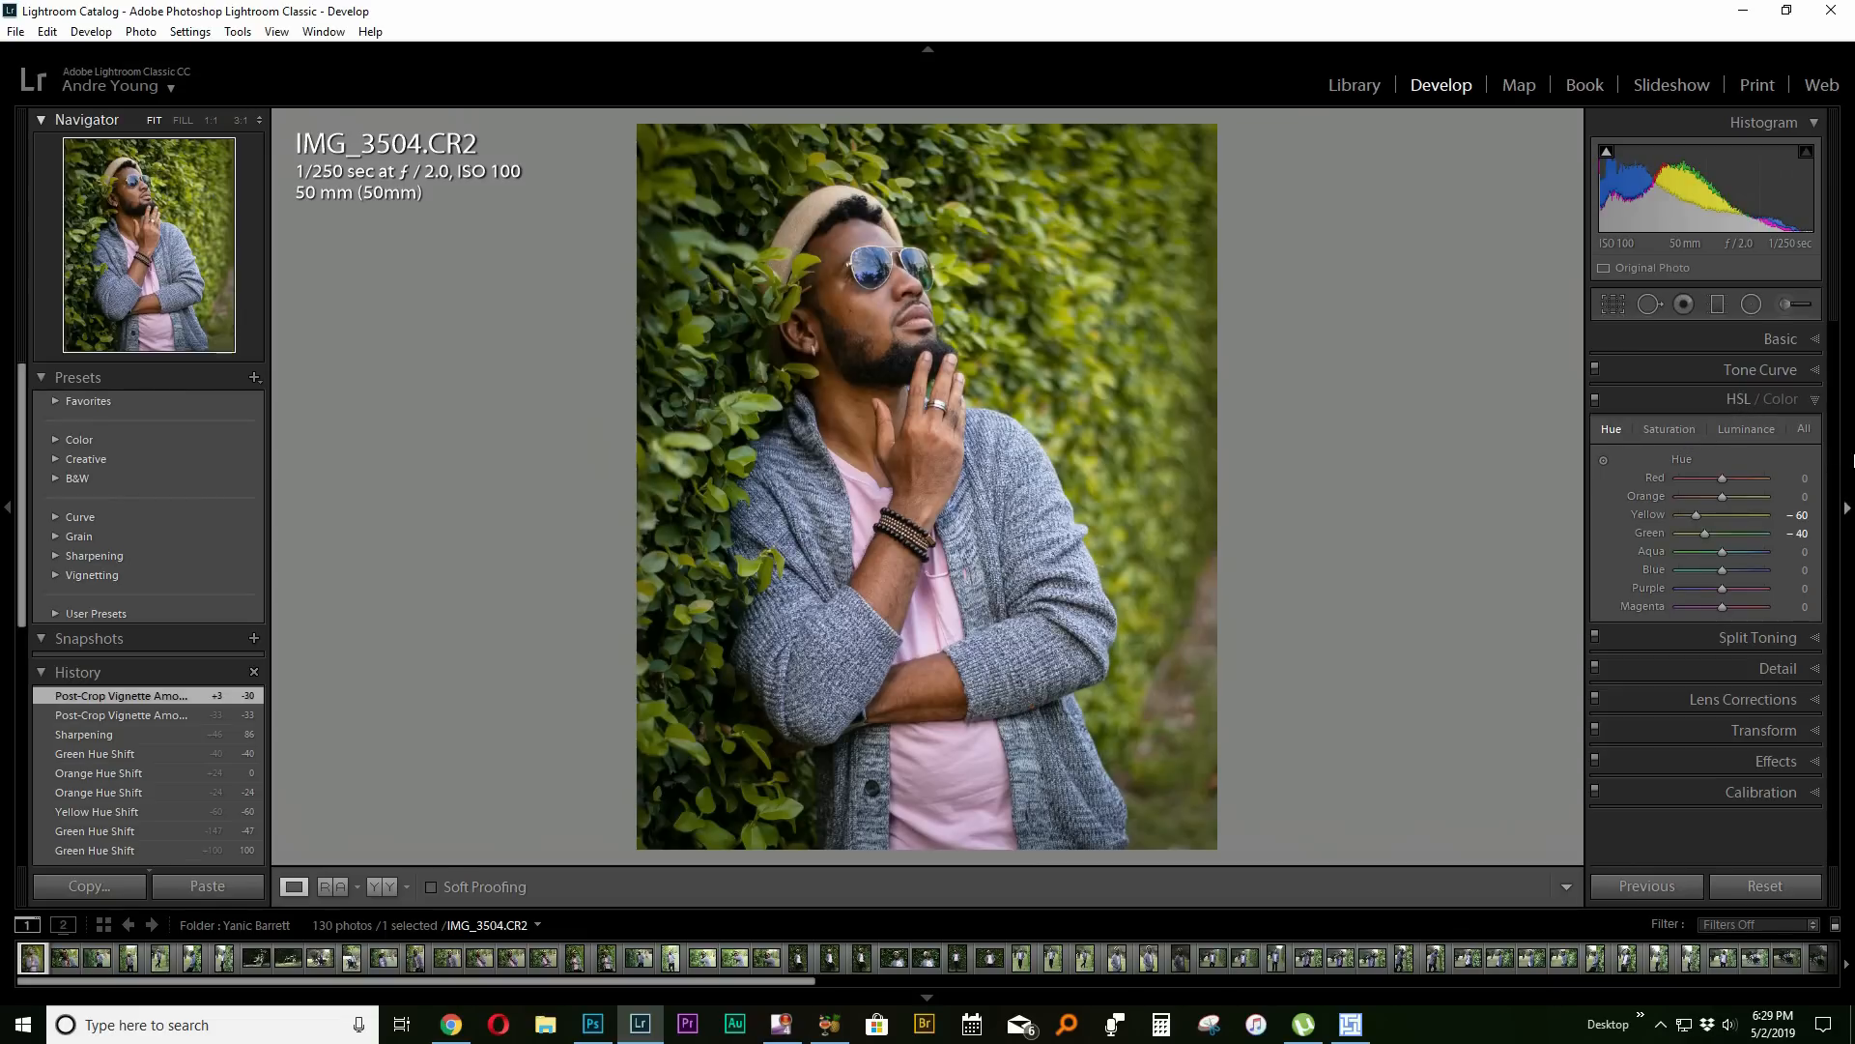
pyautogui.click(1774, 344)
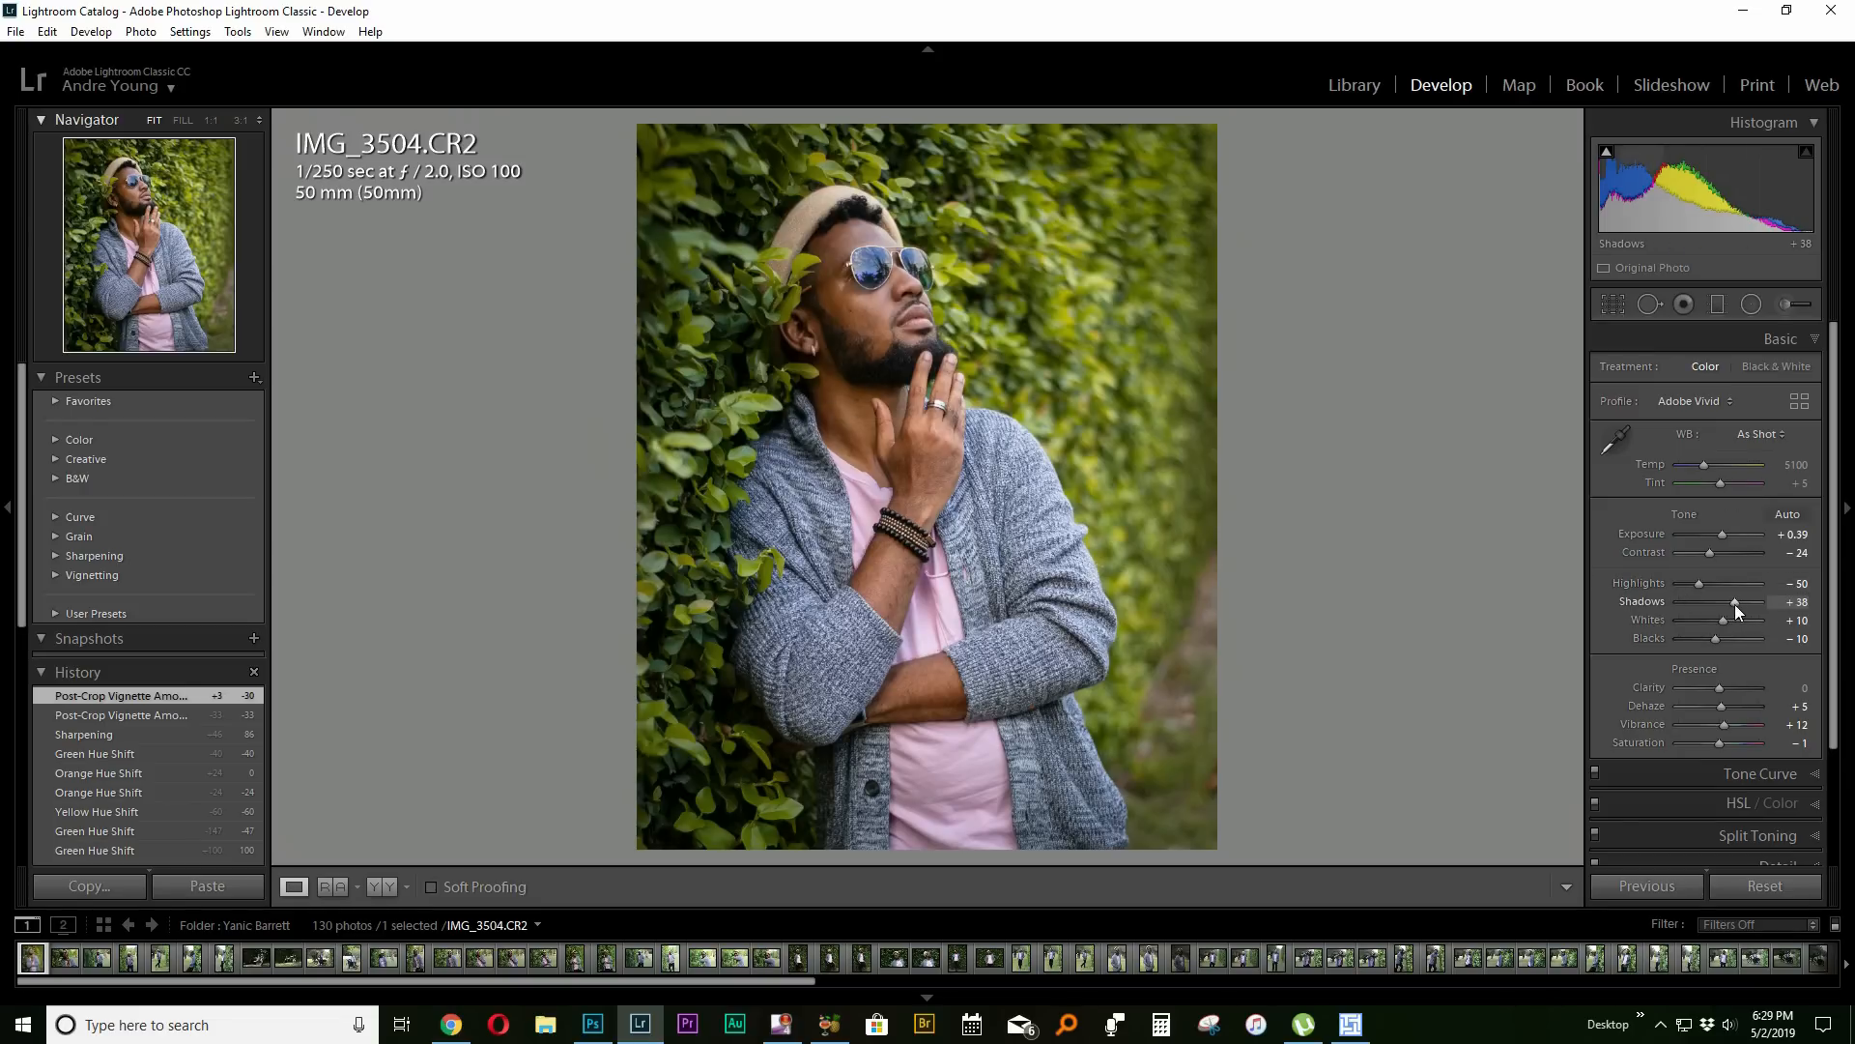
pyautogui.moveTo(1738, 601); pyautogui.dragTo(1751, 611)
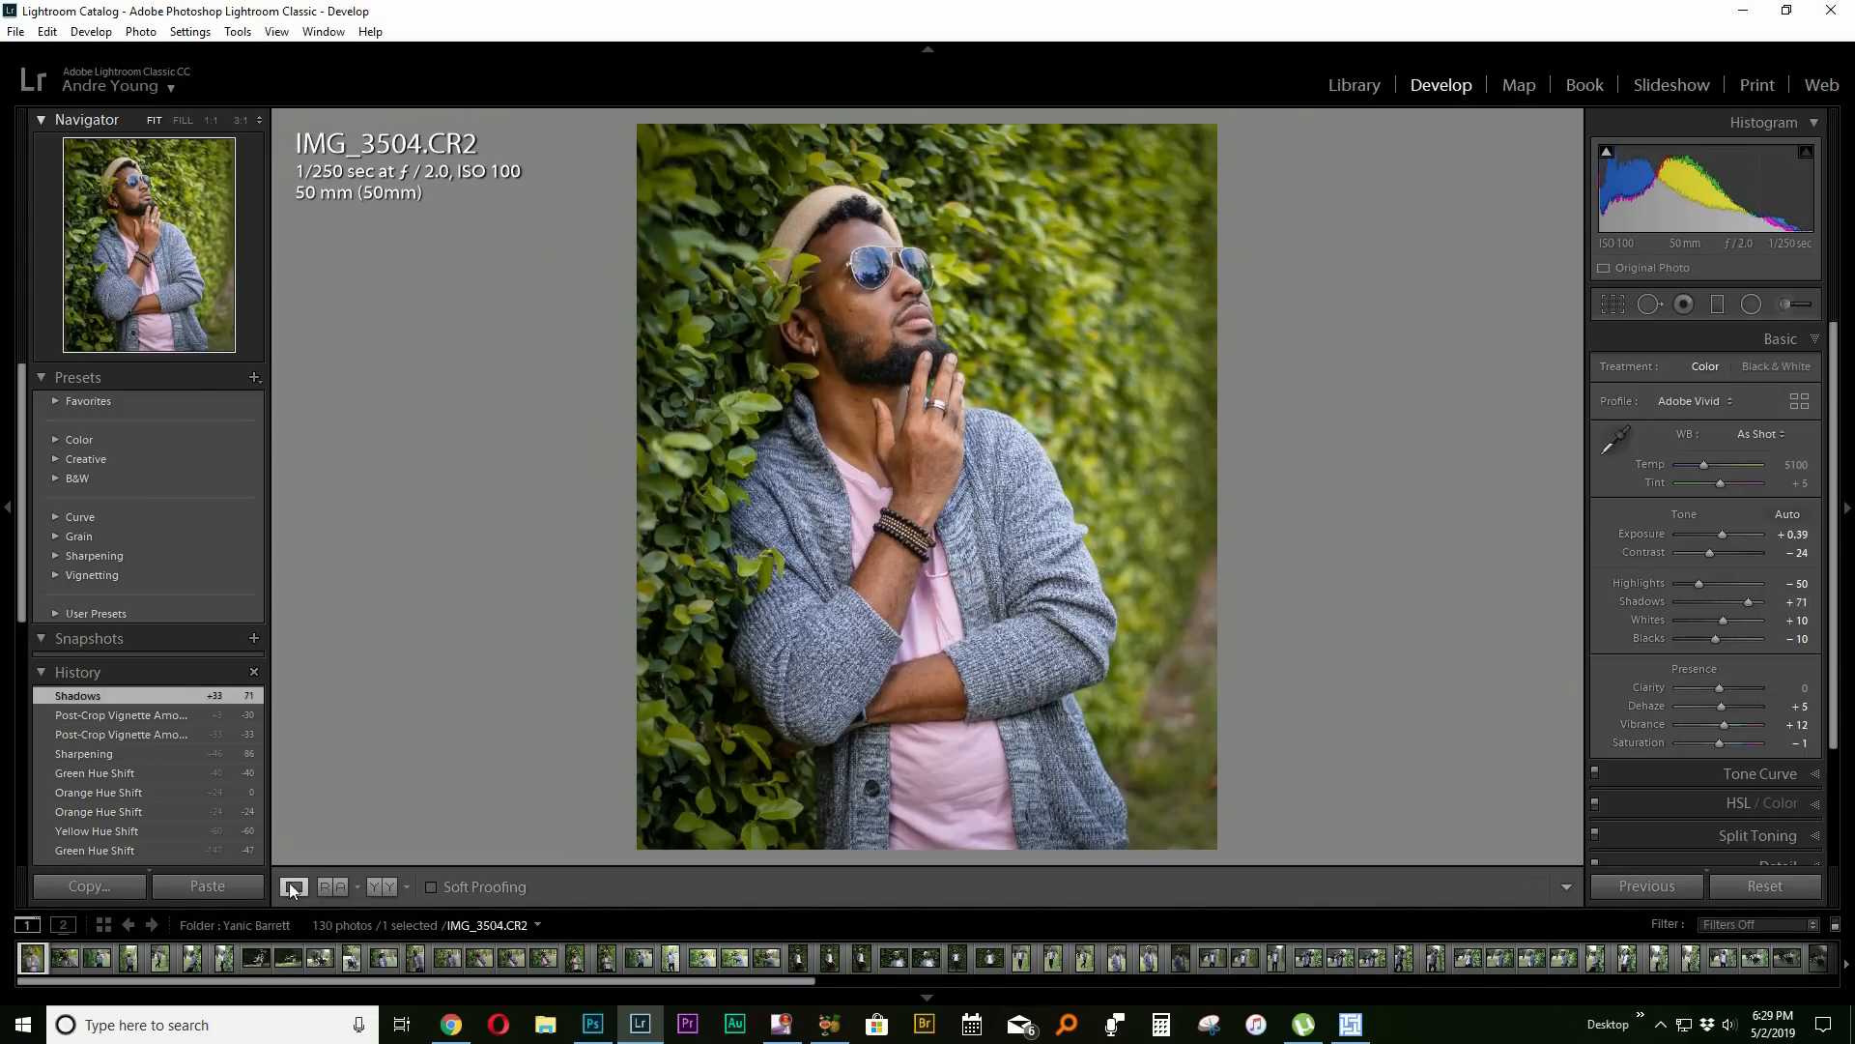
pyautogui.click(383, 887)
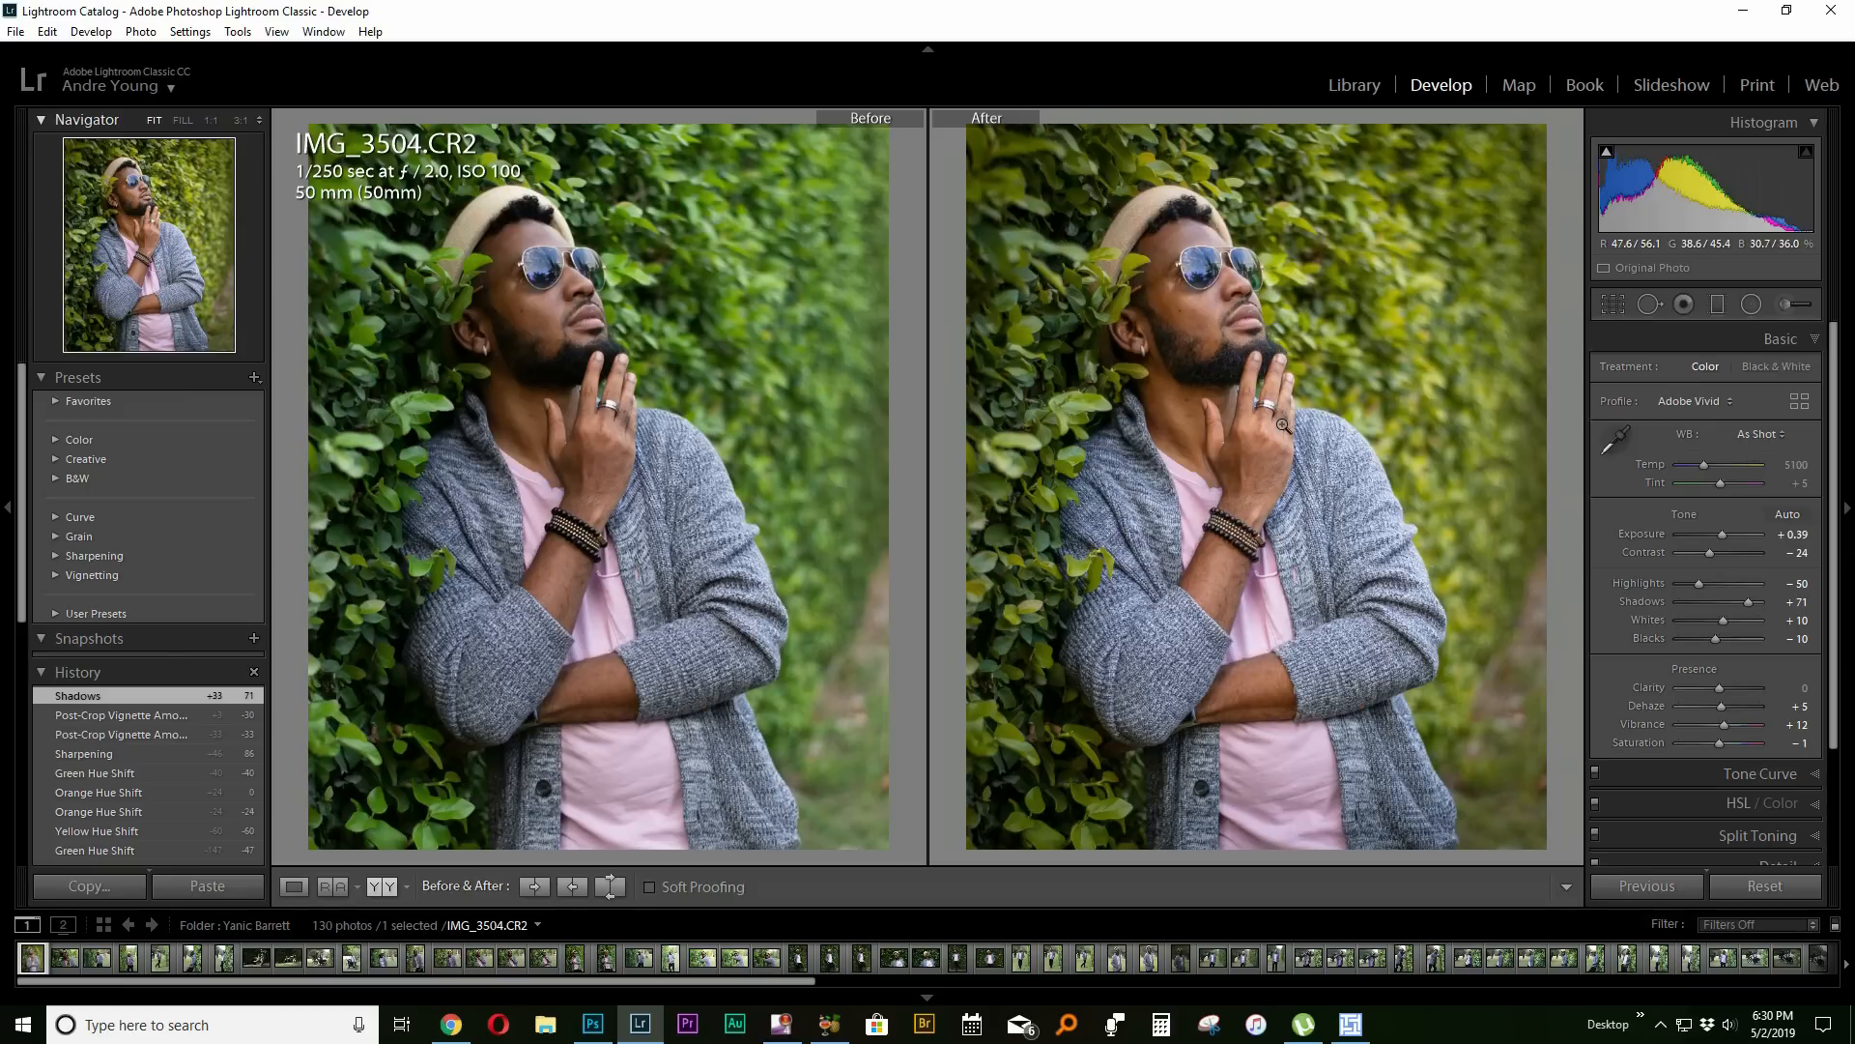
# Add a graduated filter from the photo's upper-right corner toward the man's chest with exposure -0.17, saturation 76 and temperature 30.
pyautogui.click(1719, 304)
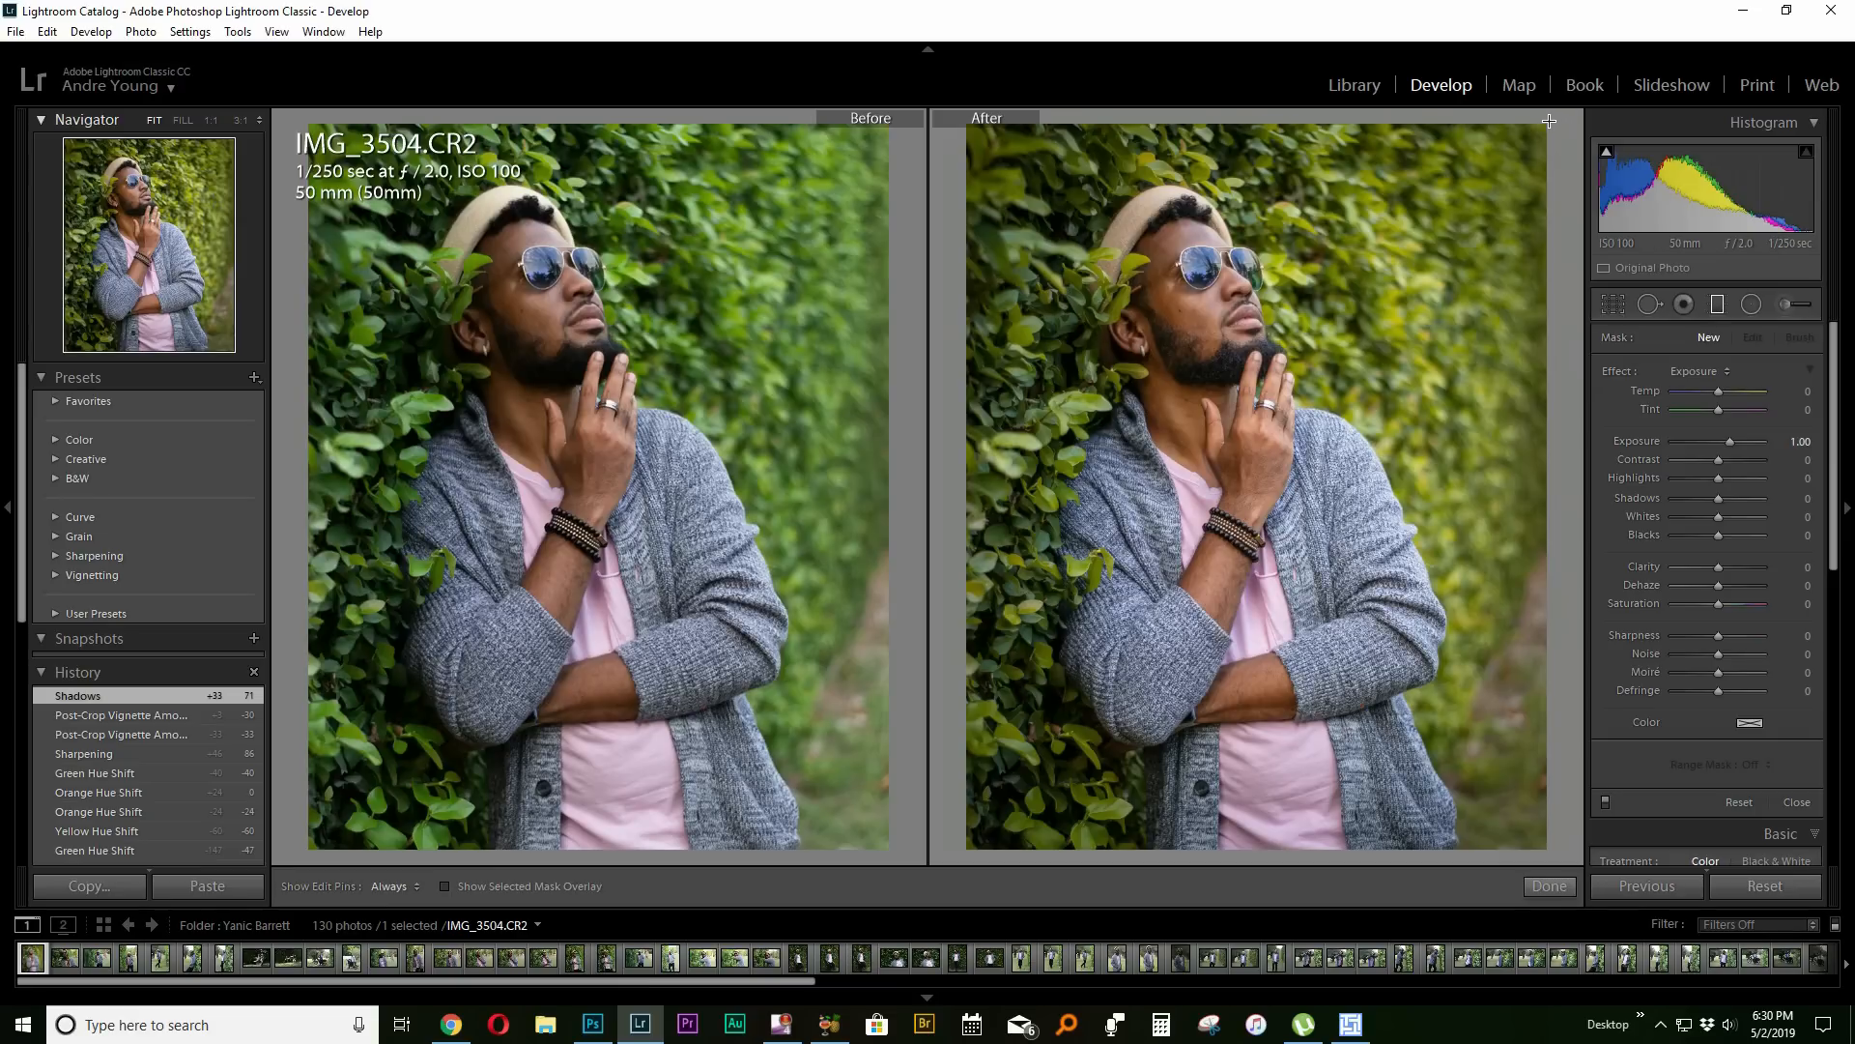
pyautogui.moveTo(1546, 121); pyautogui.dragTo(1204, 418)
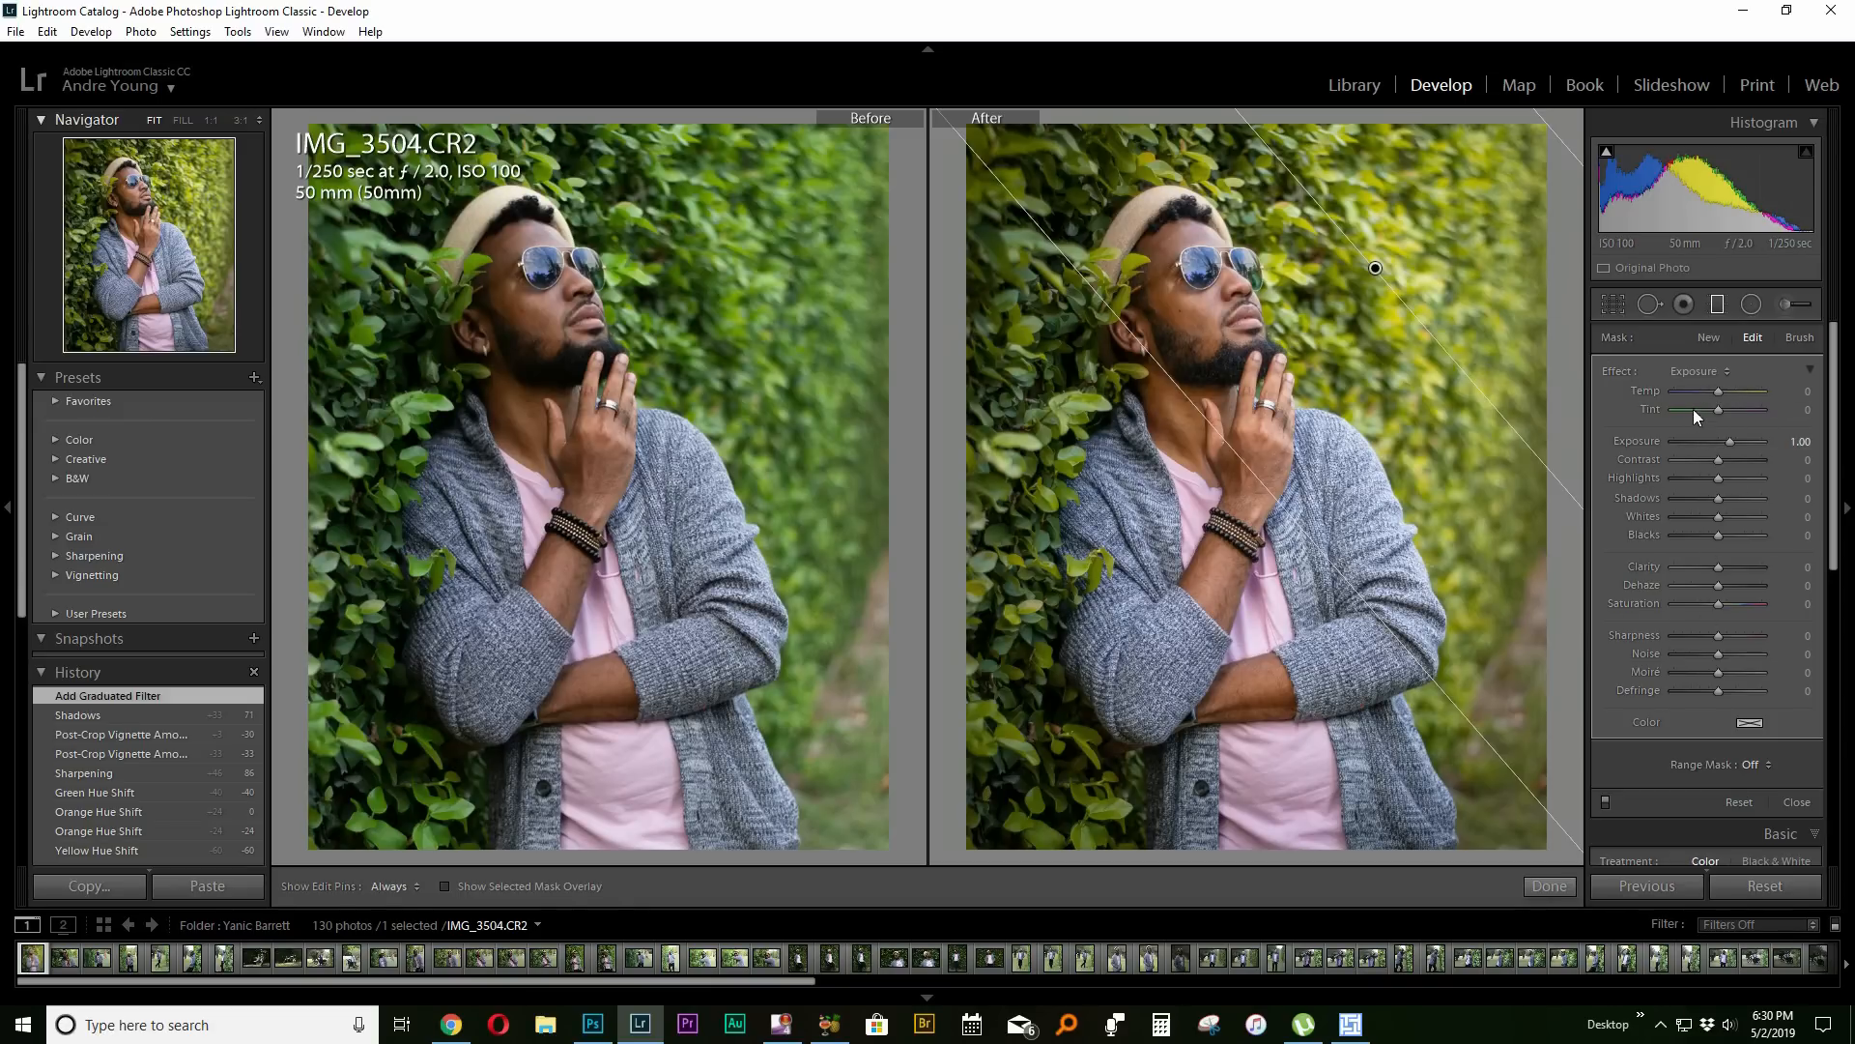
pyautogui.click(1695, 369)
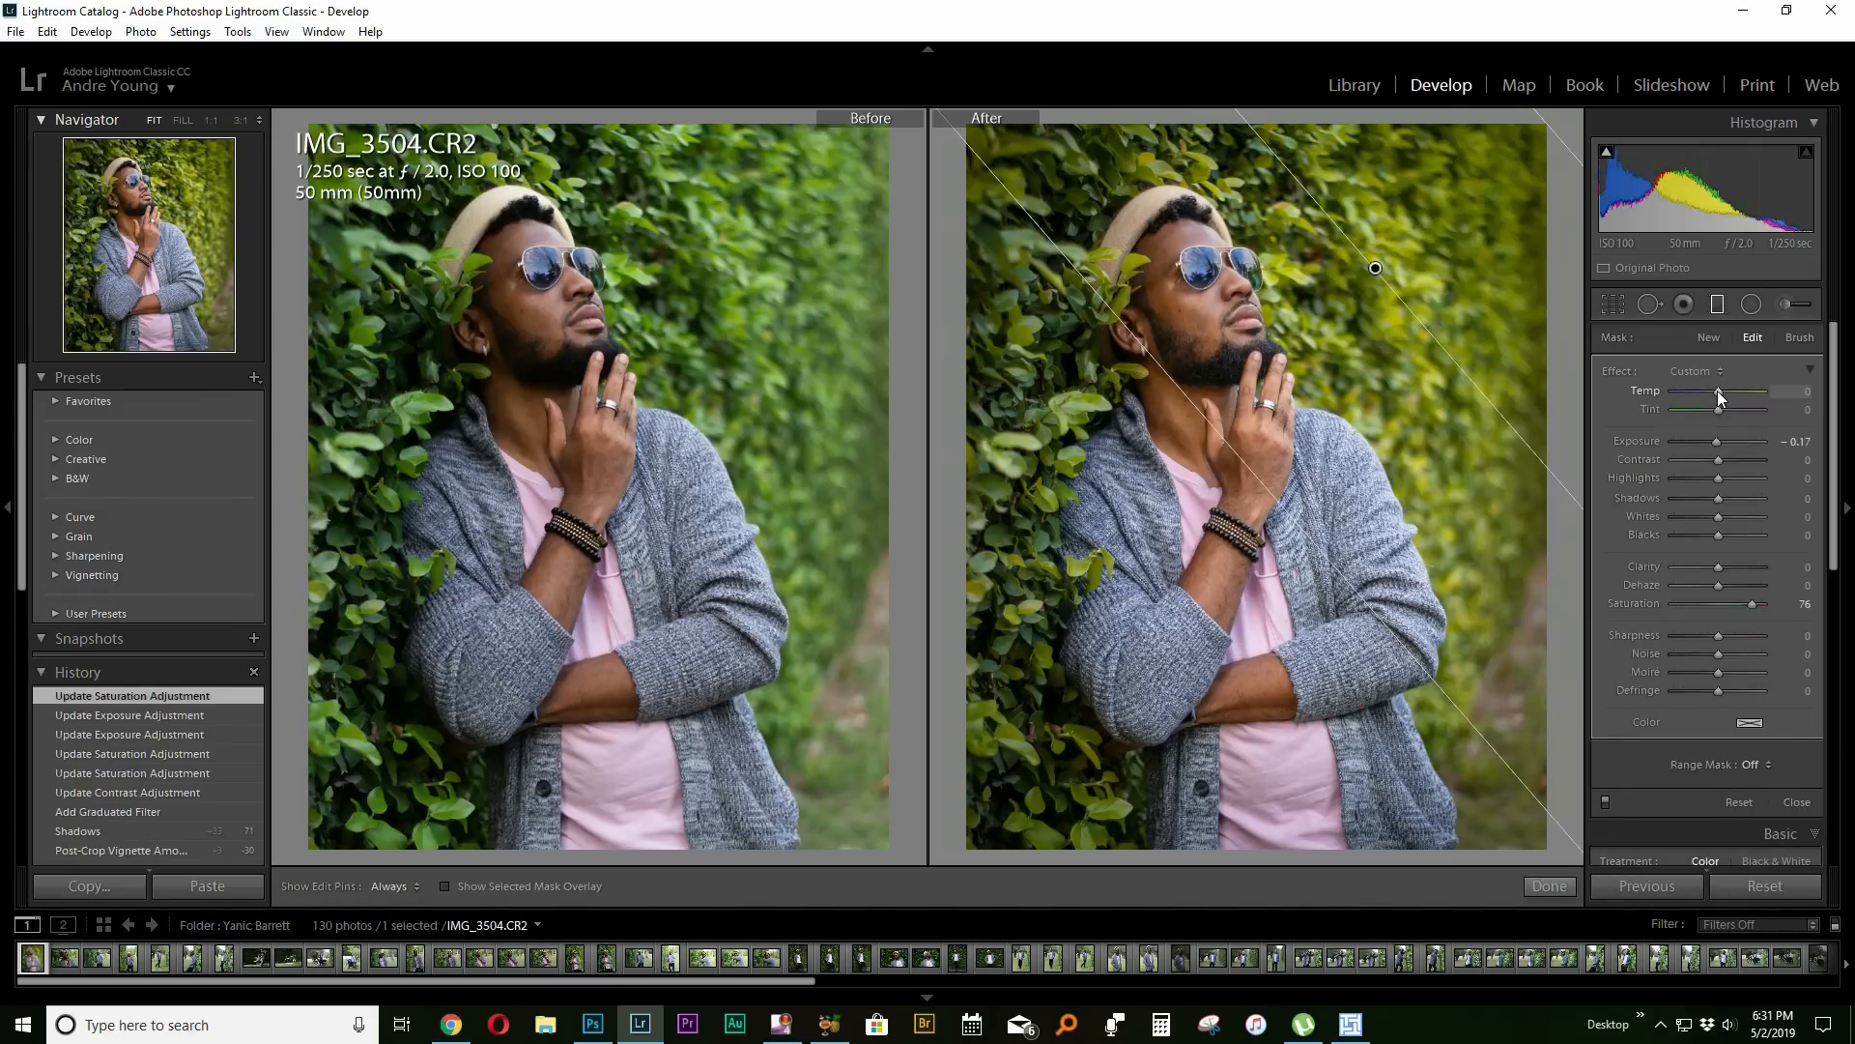
pyautogui.moveTo(1714, 391)
pyautogui.mouseDown()
pyautogui.moveTo(1676, 390)
pyautogui.moveTo(1726, 395)
pyautogui.mouseUp()
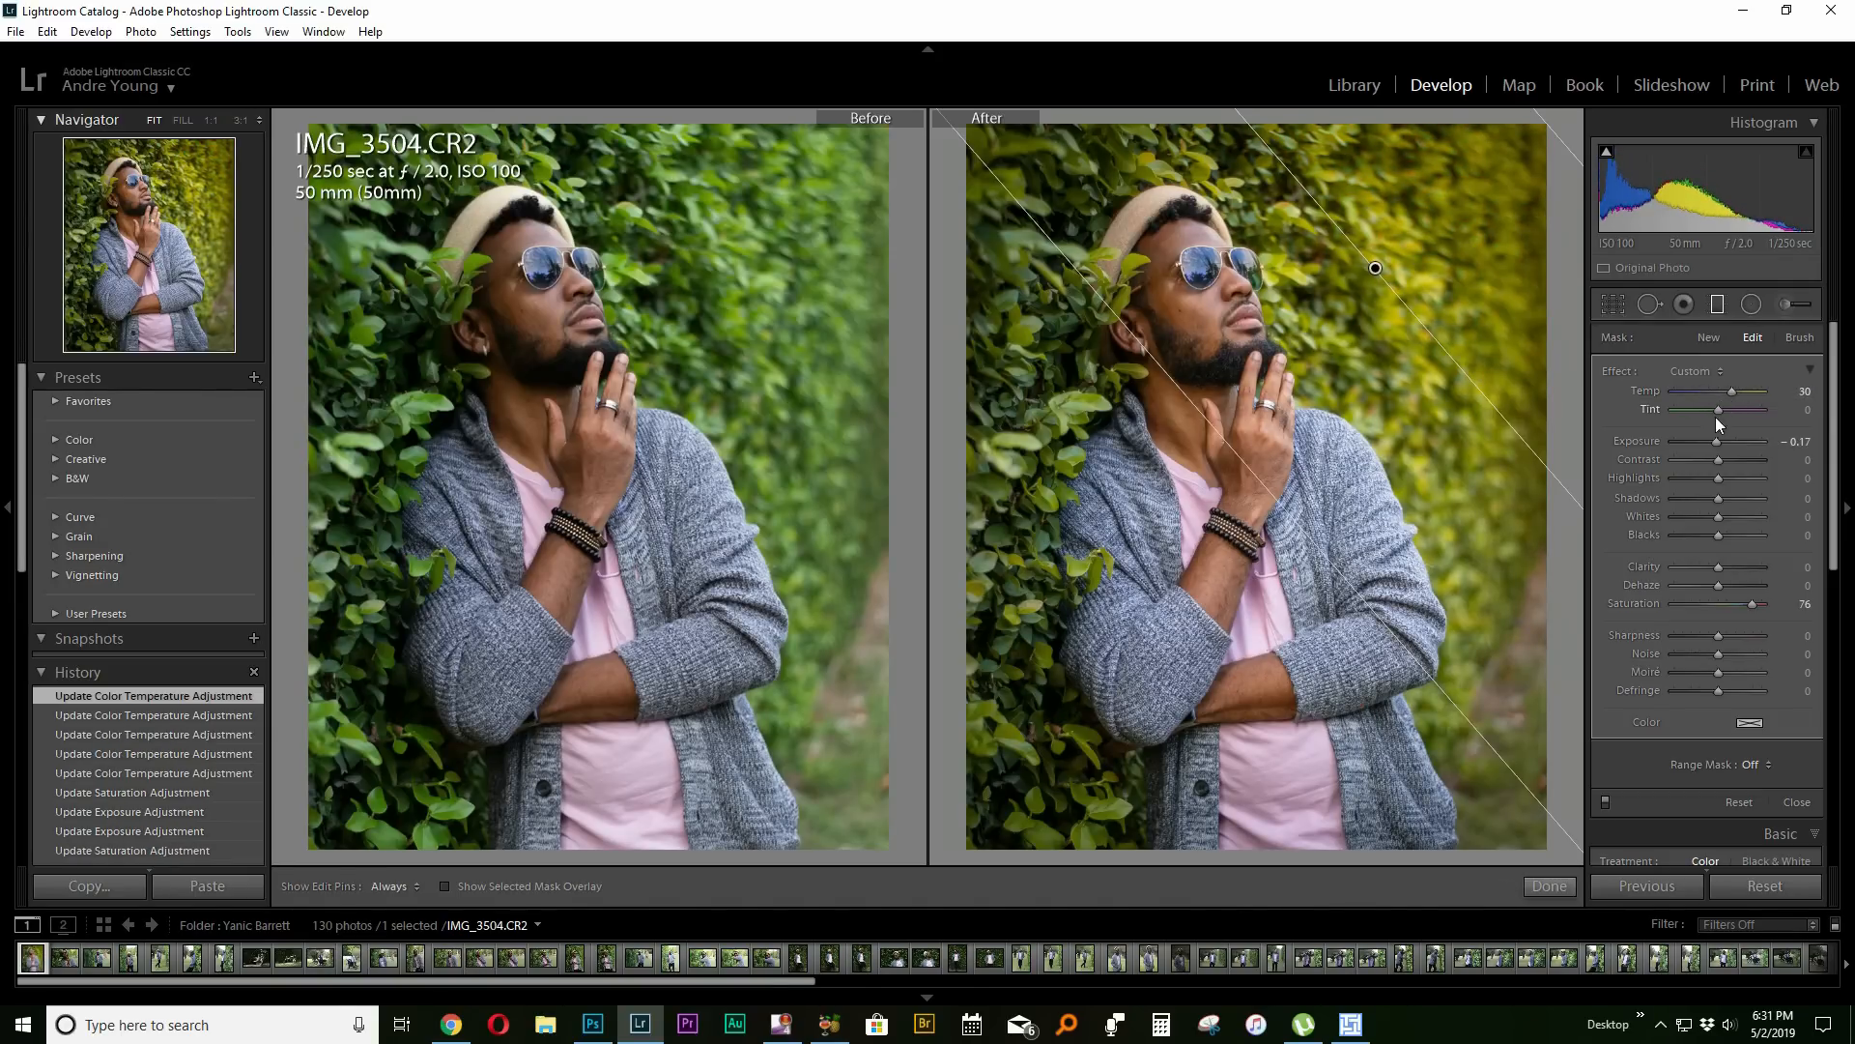
# Set the upper-right graduated filter's clarity to 46 and sharpness to 63, with dehaze reset to 0.
pyautogui.moveTo(1731, 585)
pyautogui.mouseDown()
pyautogui.moveTo(1755, 589)
pyautogui.moveTo(1749, 572)
pyautogui.moveTo(1743, 588)
pyautogui.mouseUp()
pyautogui.doubleClick(1749, 586)
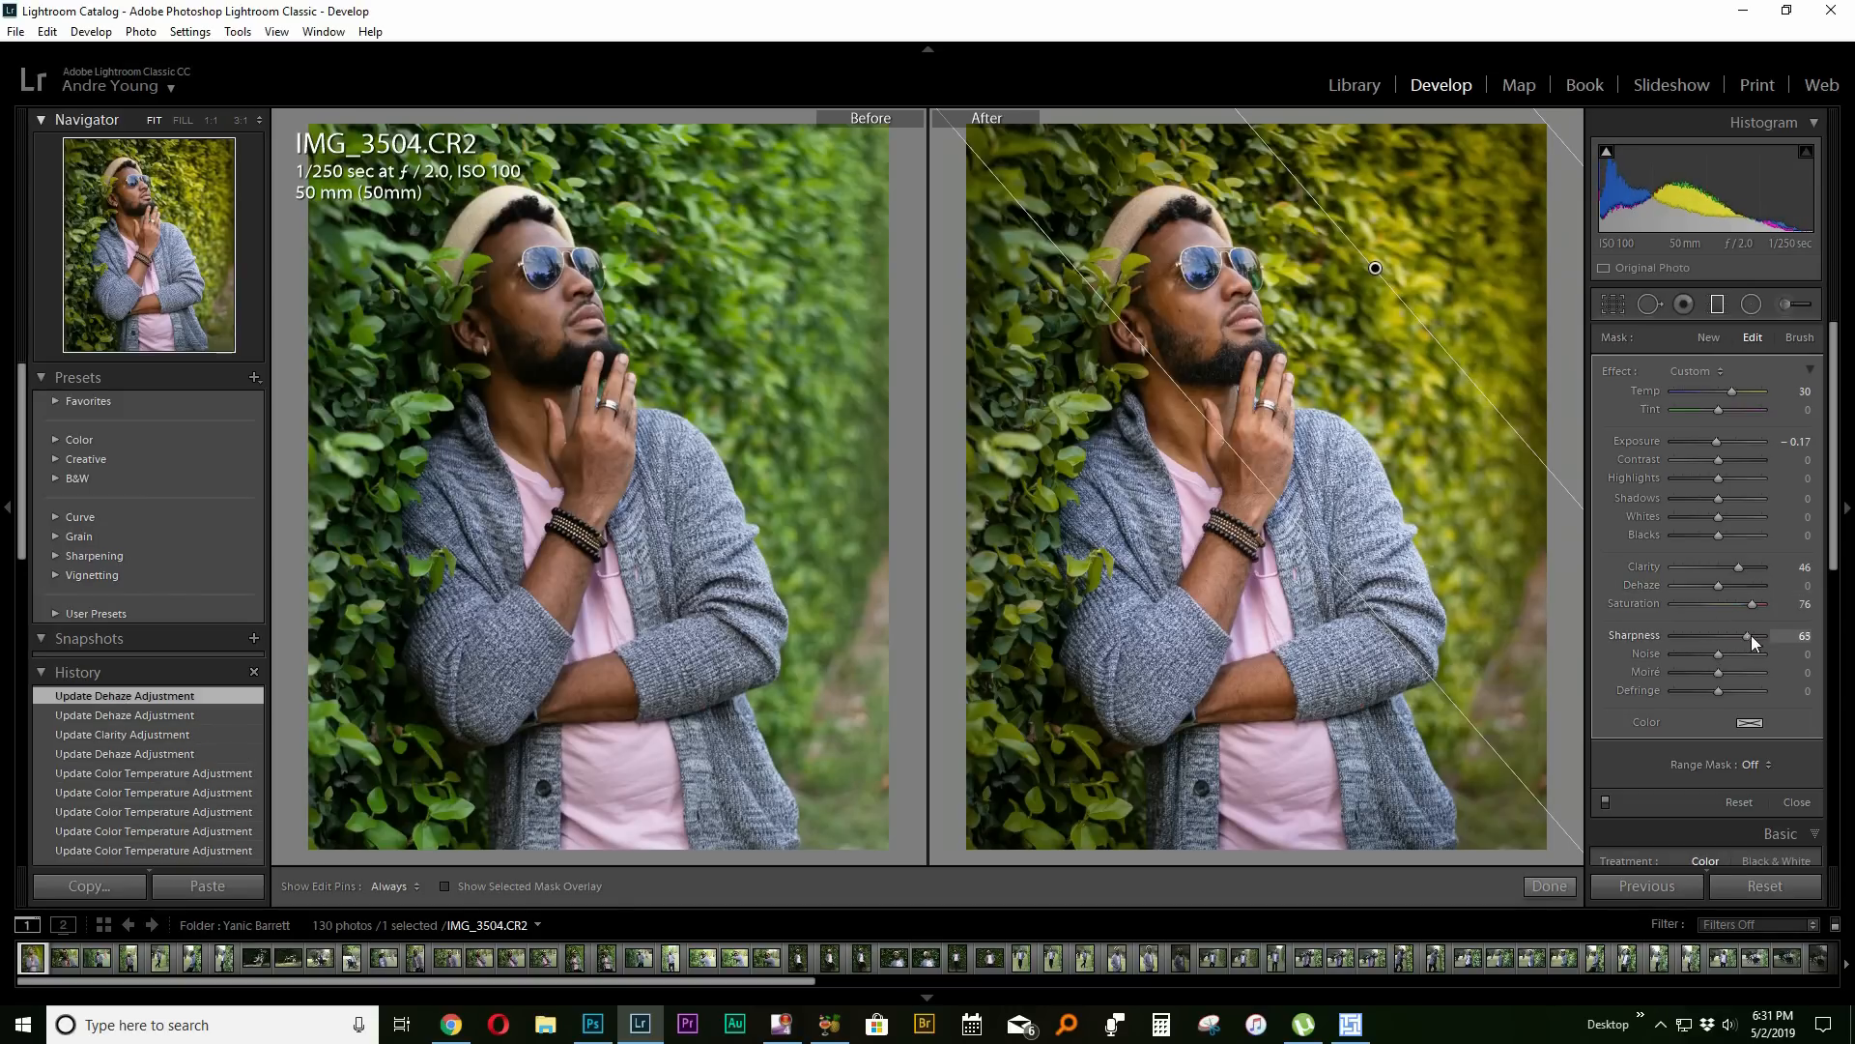
pyautogui.moveTo(1742, 622); pyautogui.dragTo(1739, 622)
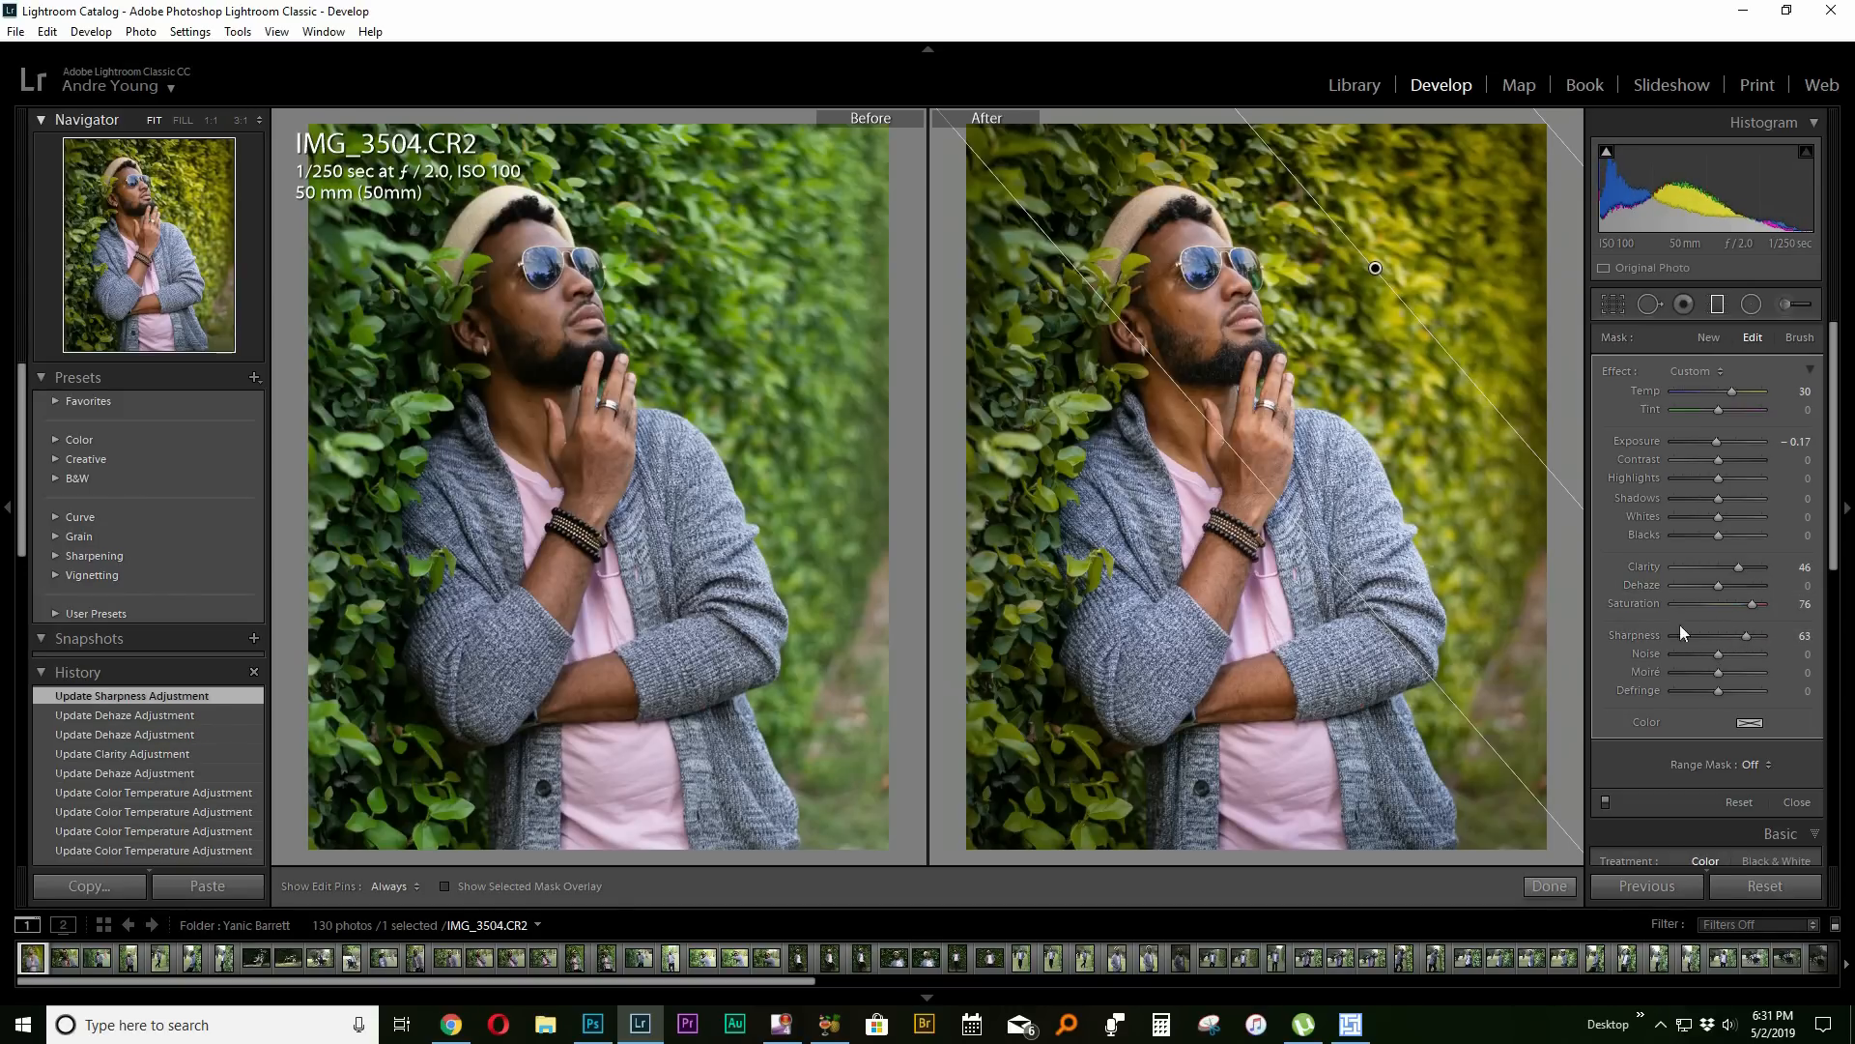
pyautogui.moveTo(961, 853); pyautogui.dragTo(1252, 511)
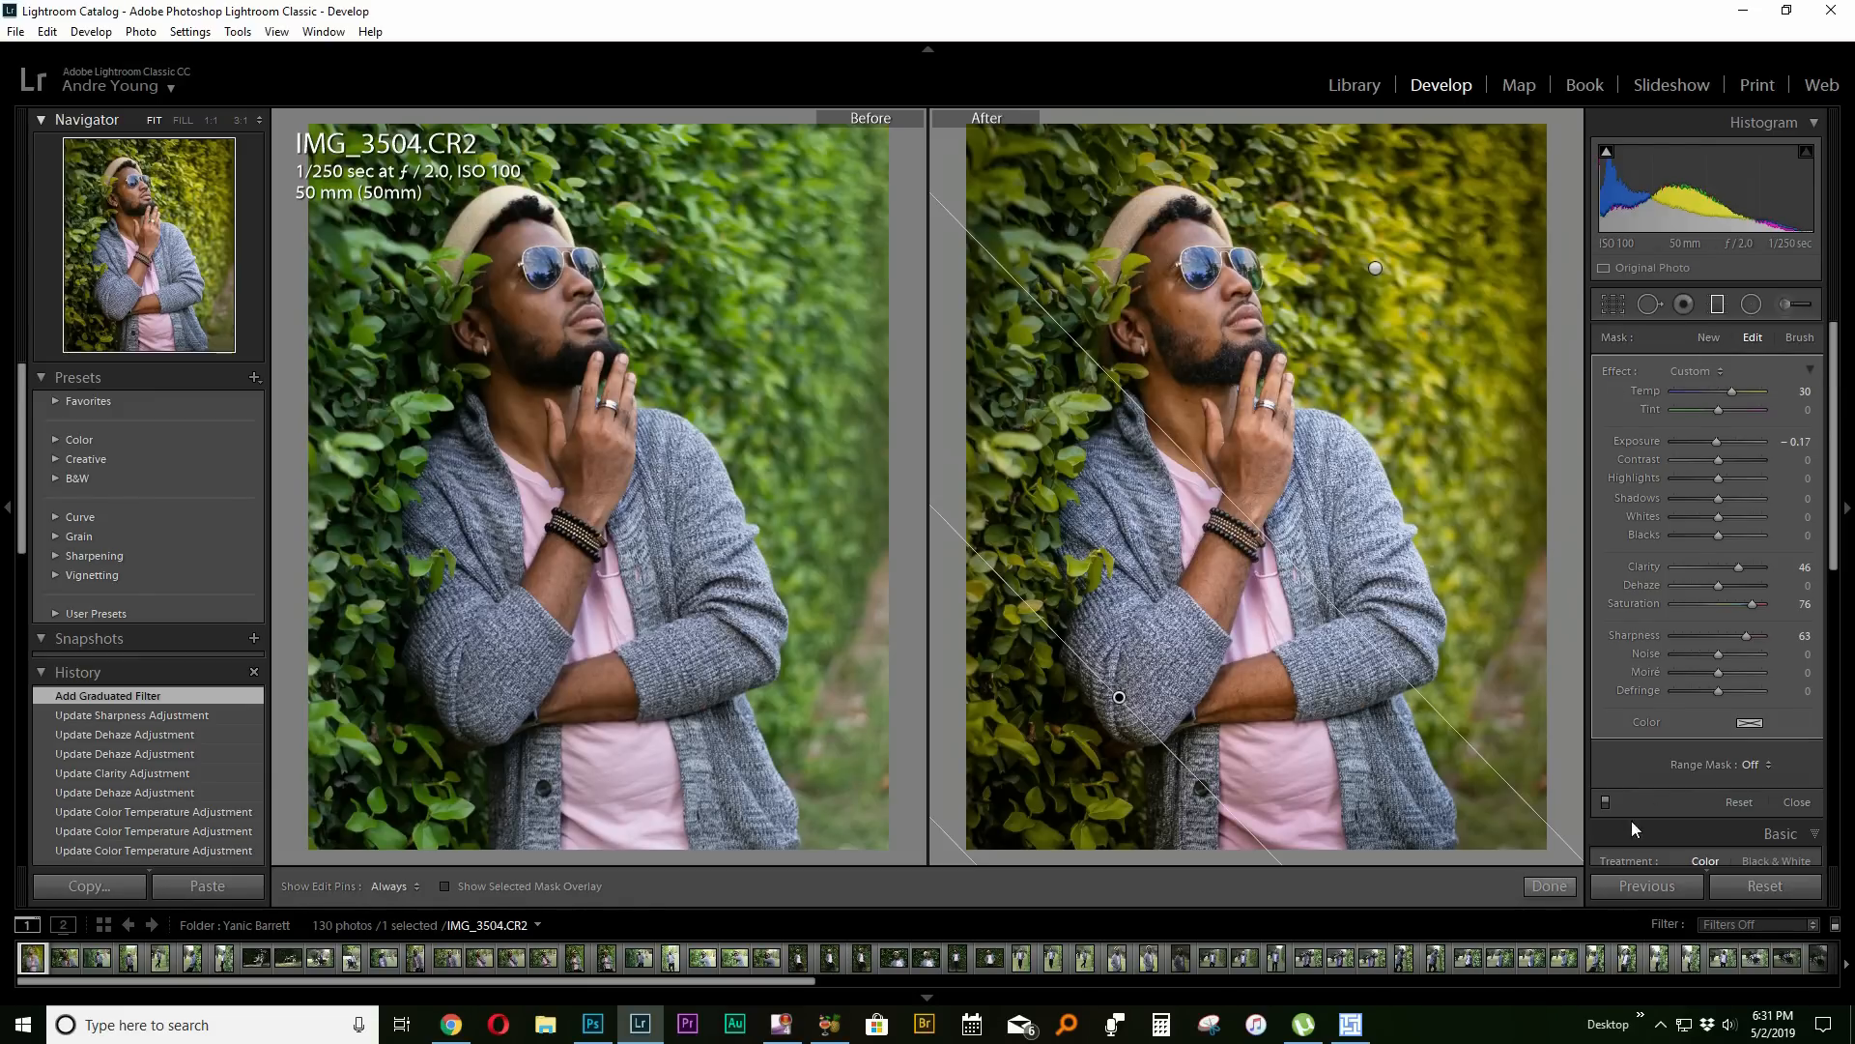
pyautogui.rightClick(1118, 696)
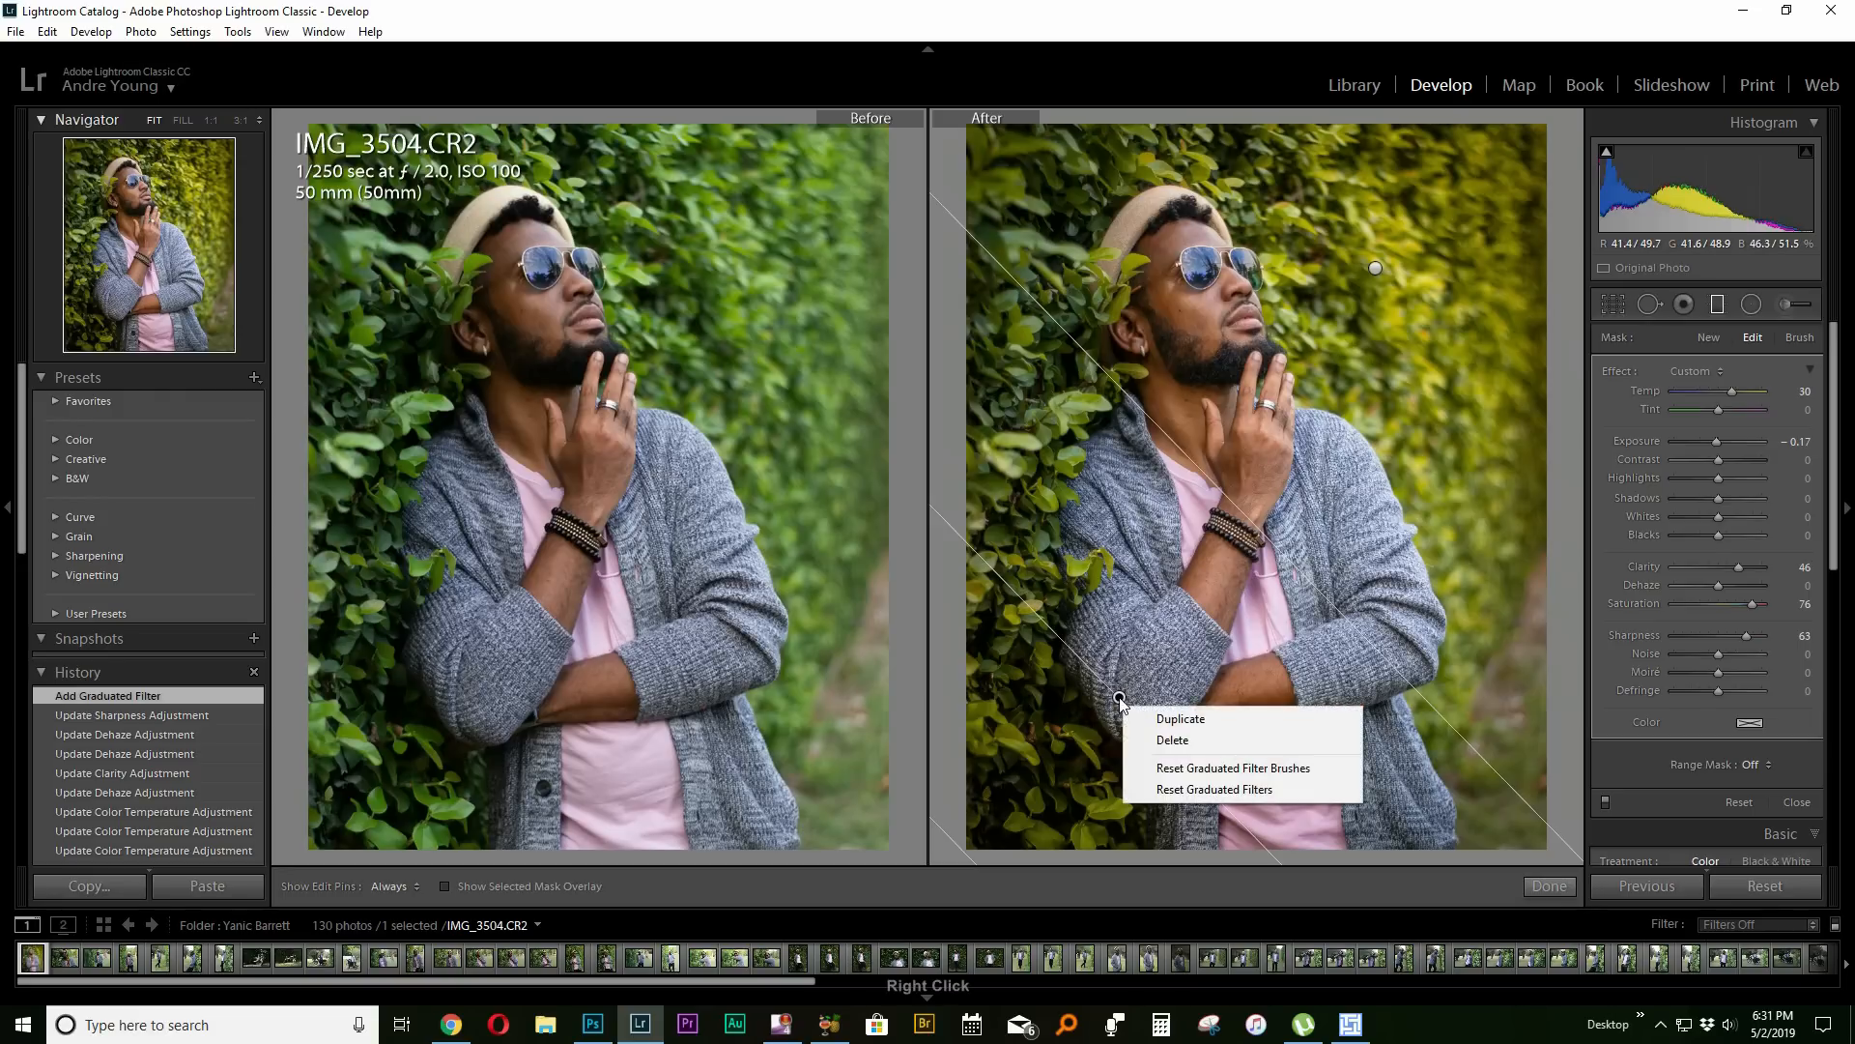
pyautogui.click(1176, 740)
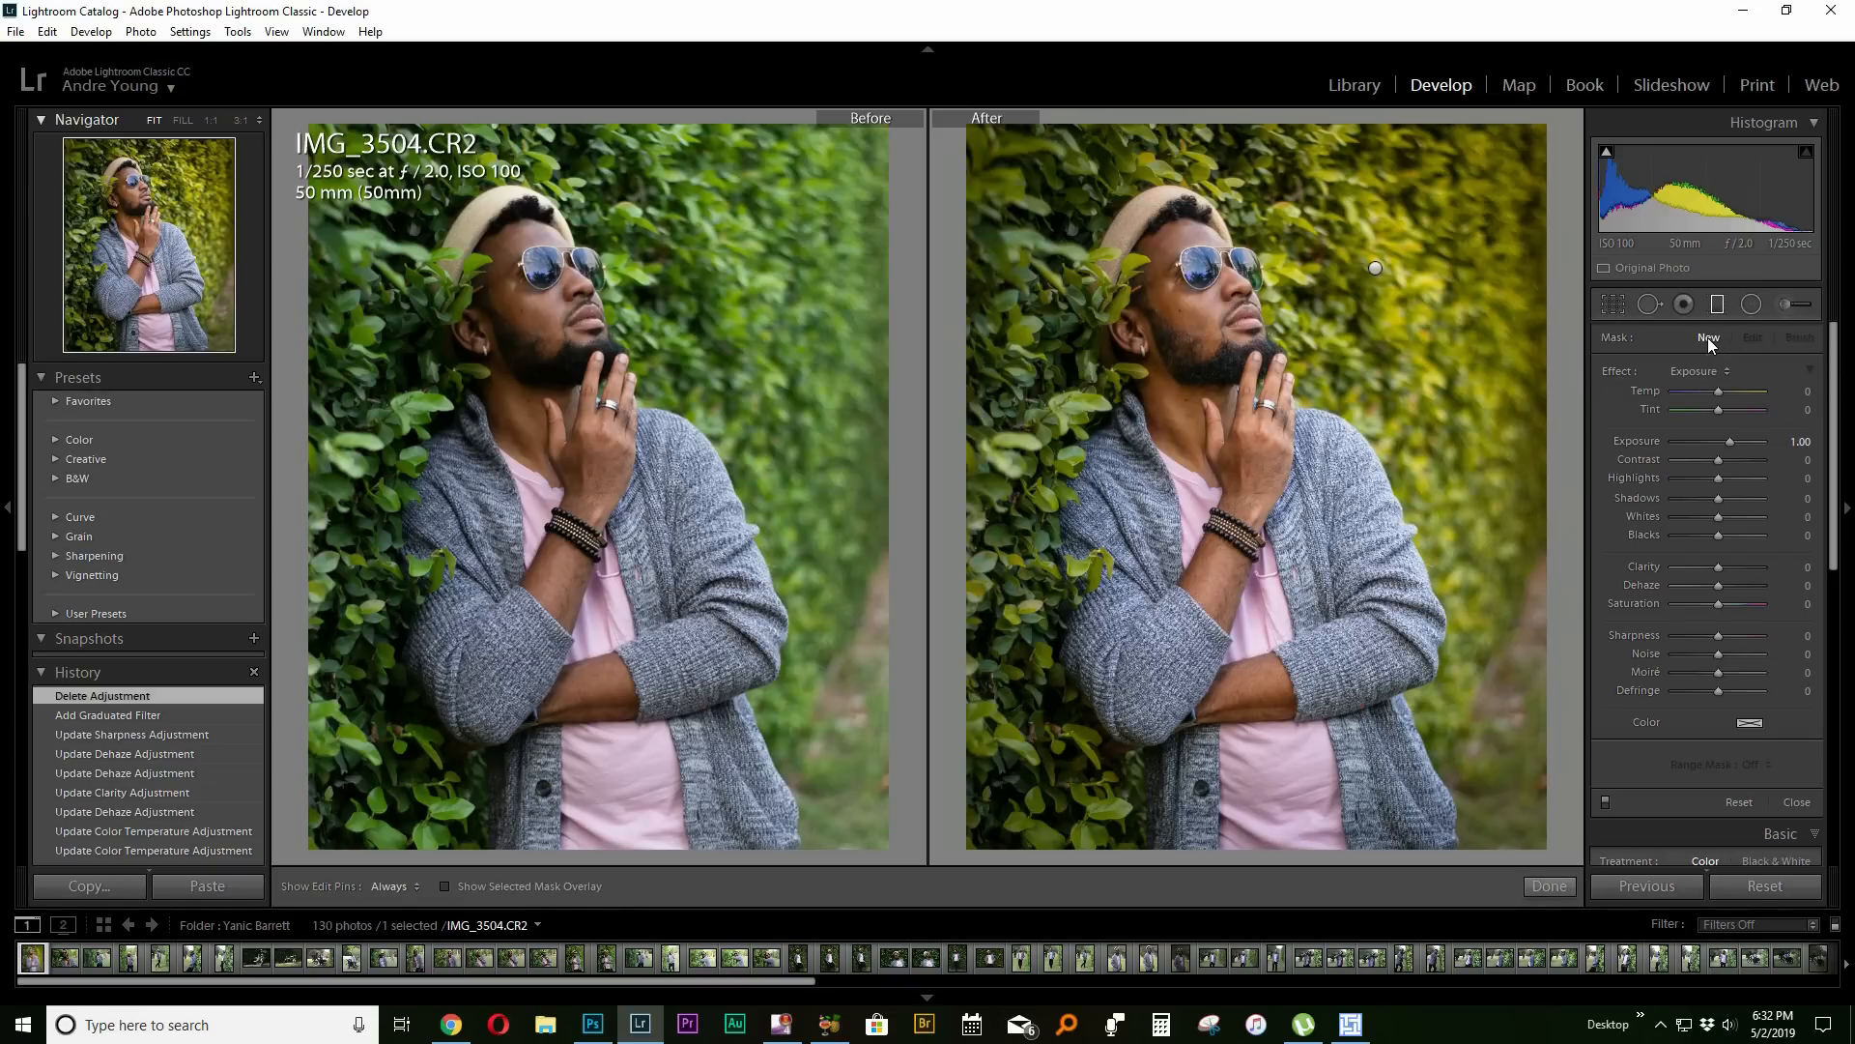
pyautogui.click(1718, 302)
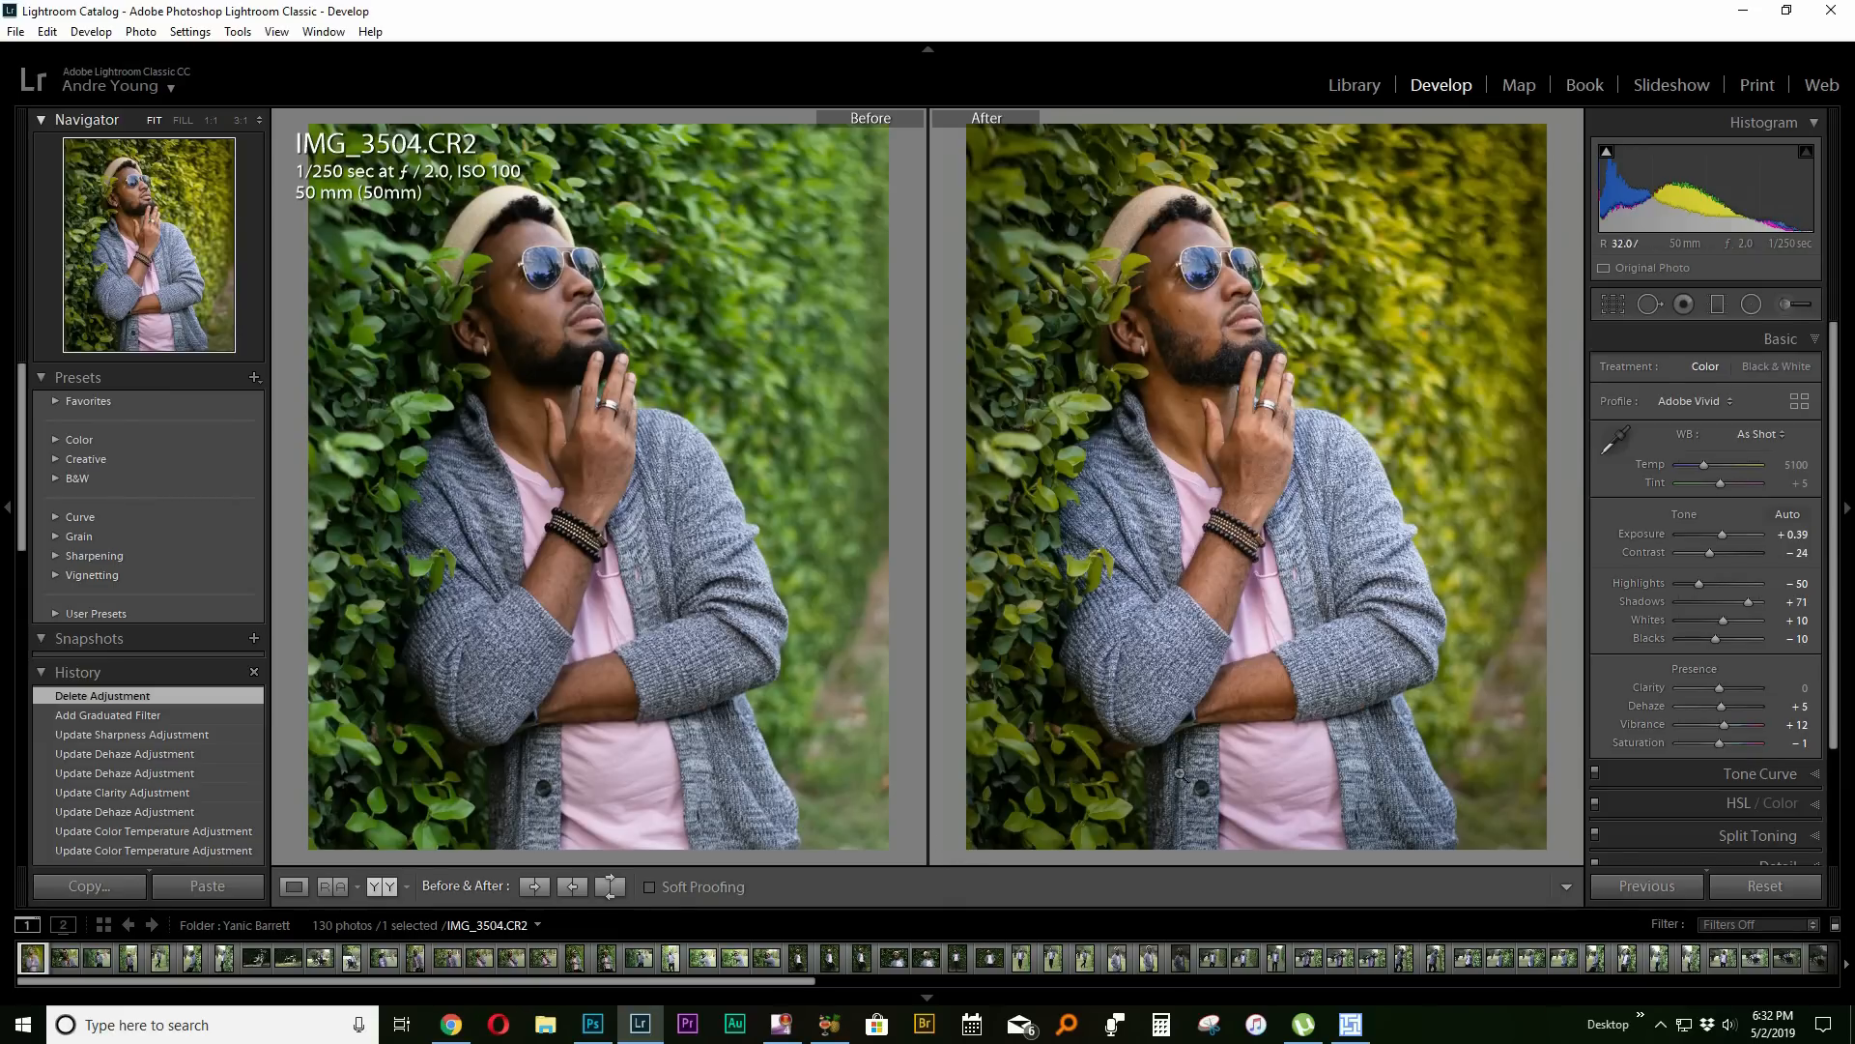
# Add a graduated filter from the photo's lower-left edge toward the man's hand with exposure 1.00, blacks -46 and shadows 33.
pyautogui.click(1718, 303)
pyautogui.moveTo(1019, 850); pyautogui.dragTo(1290, 495)
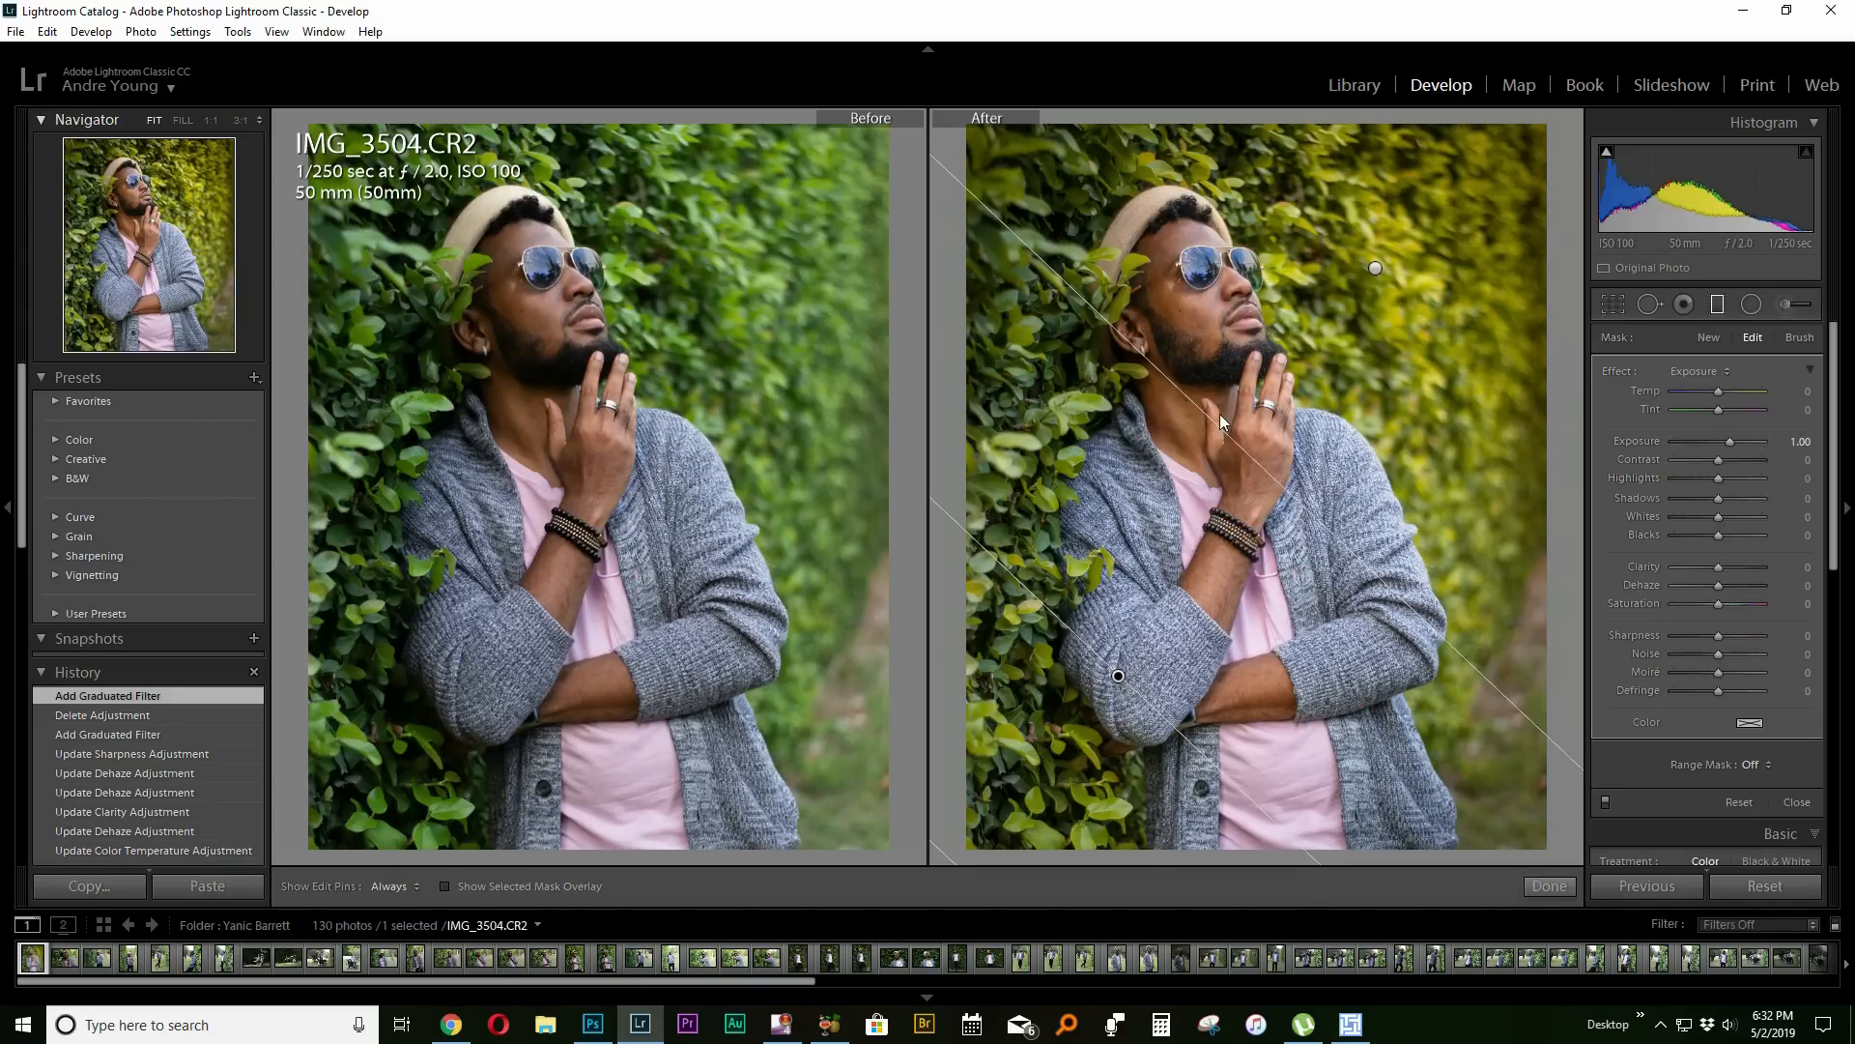
pyautogui.moveTo(1715, 533)
pyautogui.mouseDown()
pyautogui.moveTo(1666, 545)
pyautogui.moveTo(1702, 547)
pyautogui.mouseUp()
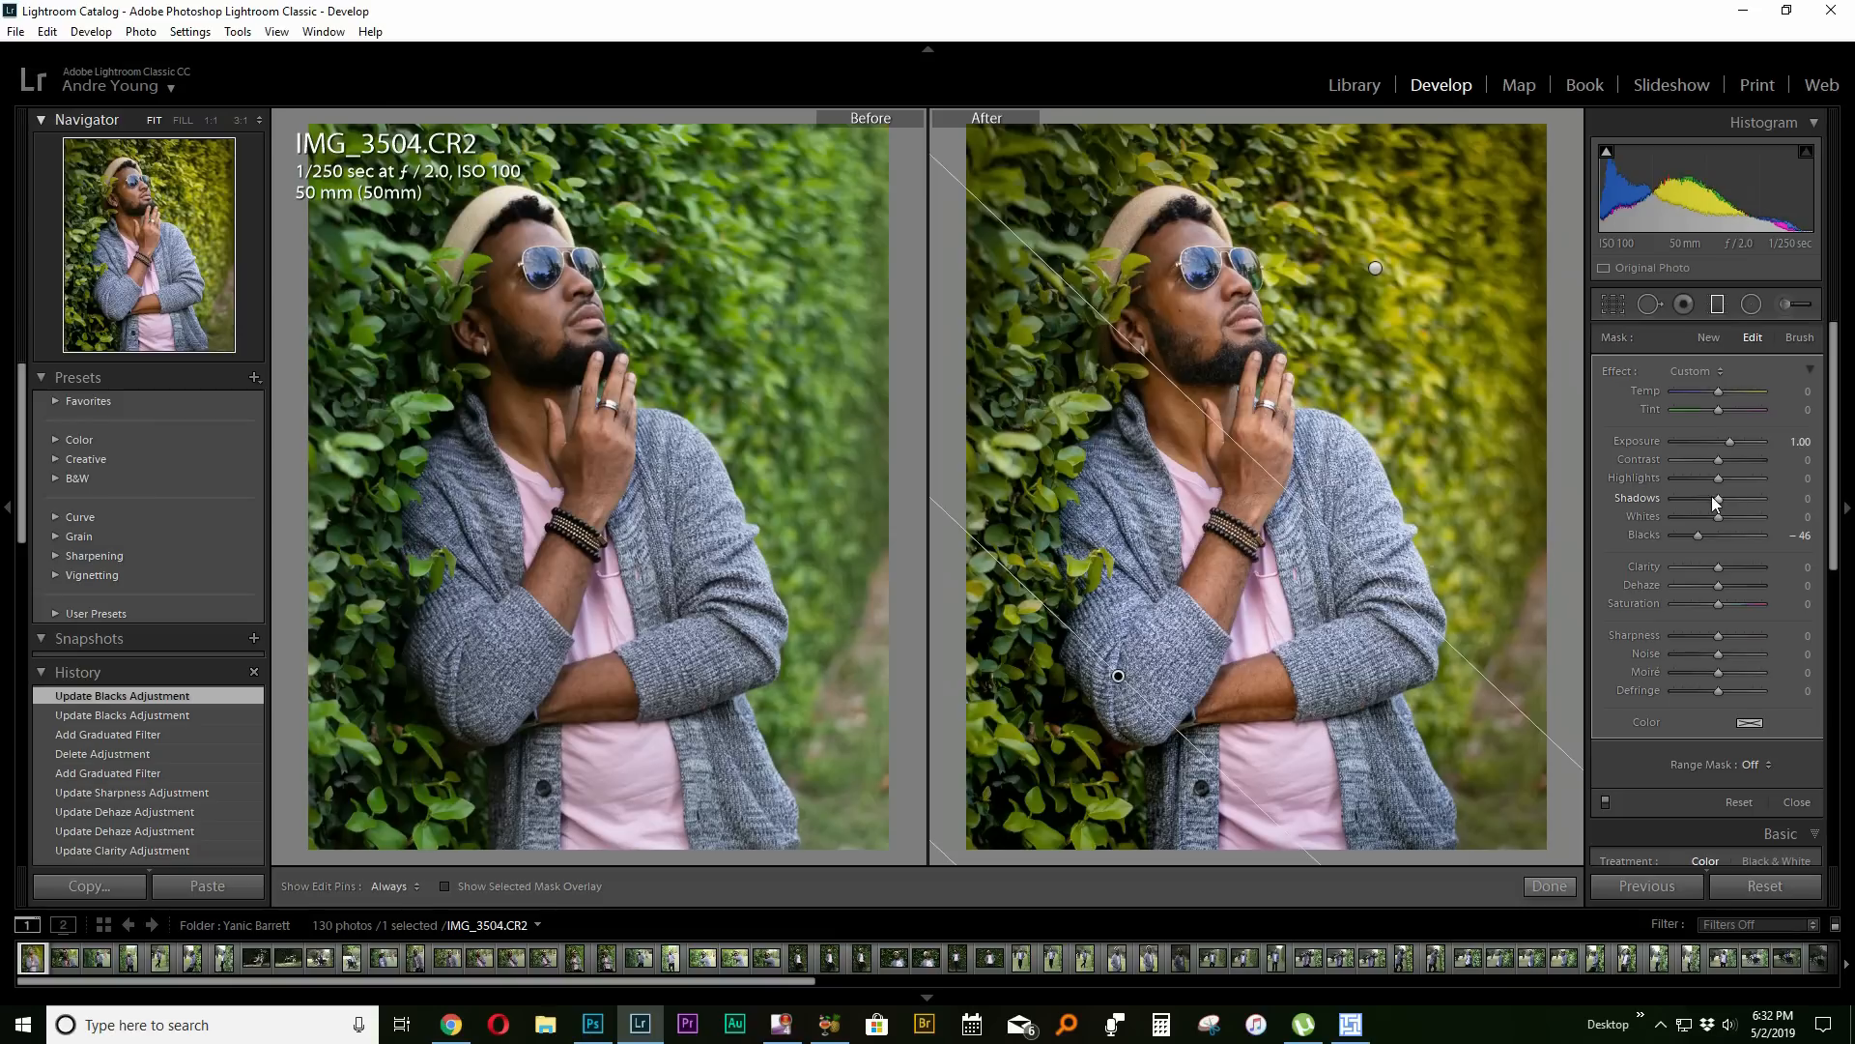
pyautogui.click(1734, 501)
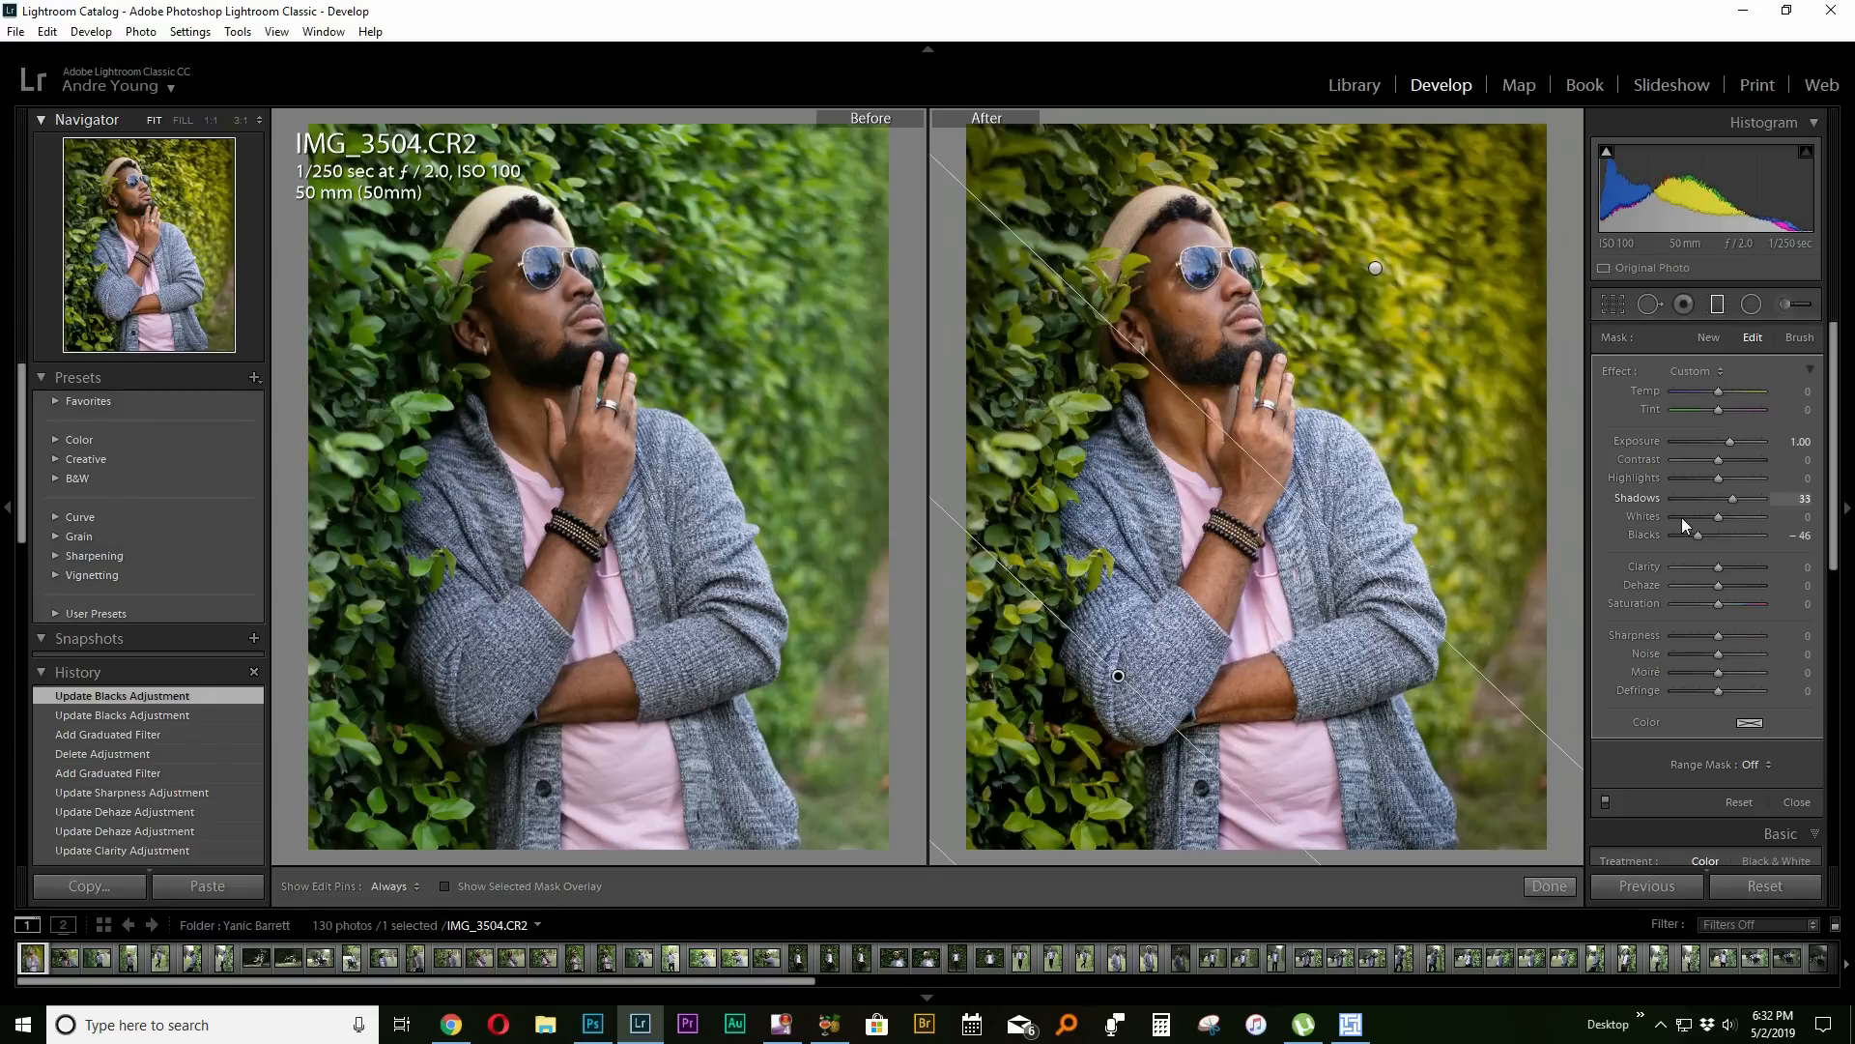
# Try a contrast of 70 and a highlights change on the lower-left graduated filter.
pyautogui.moveTo(1717, 460); pyautogui.dragTo(1747, 468)
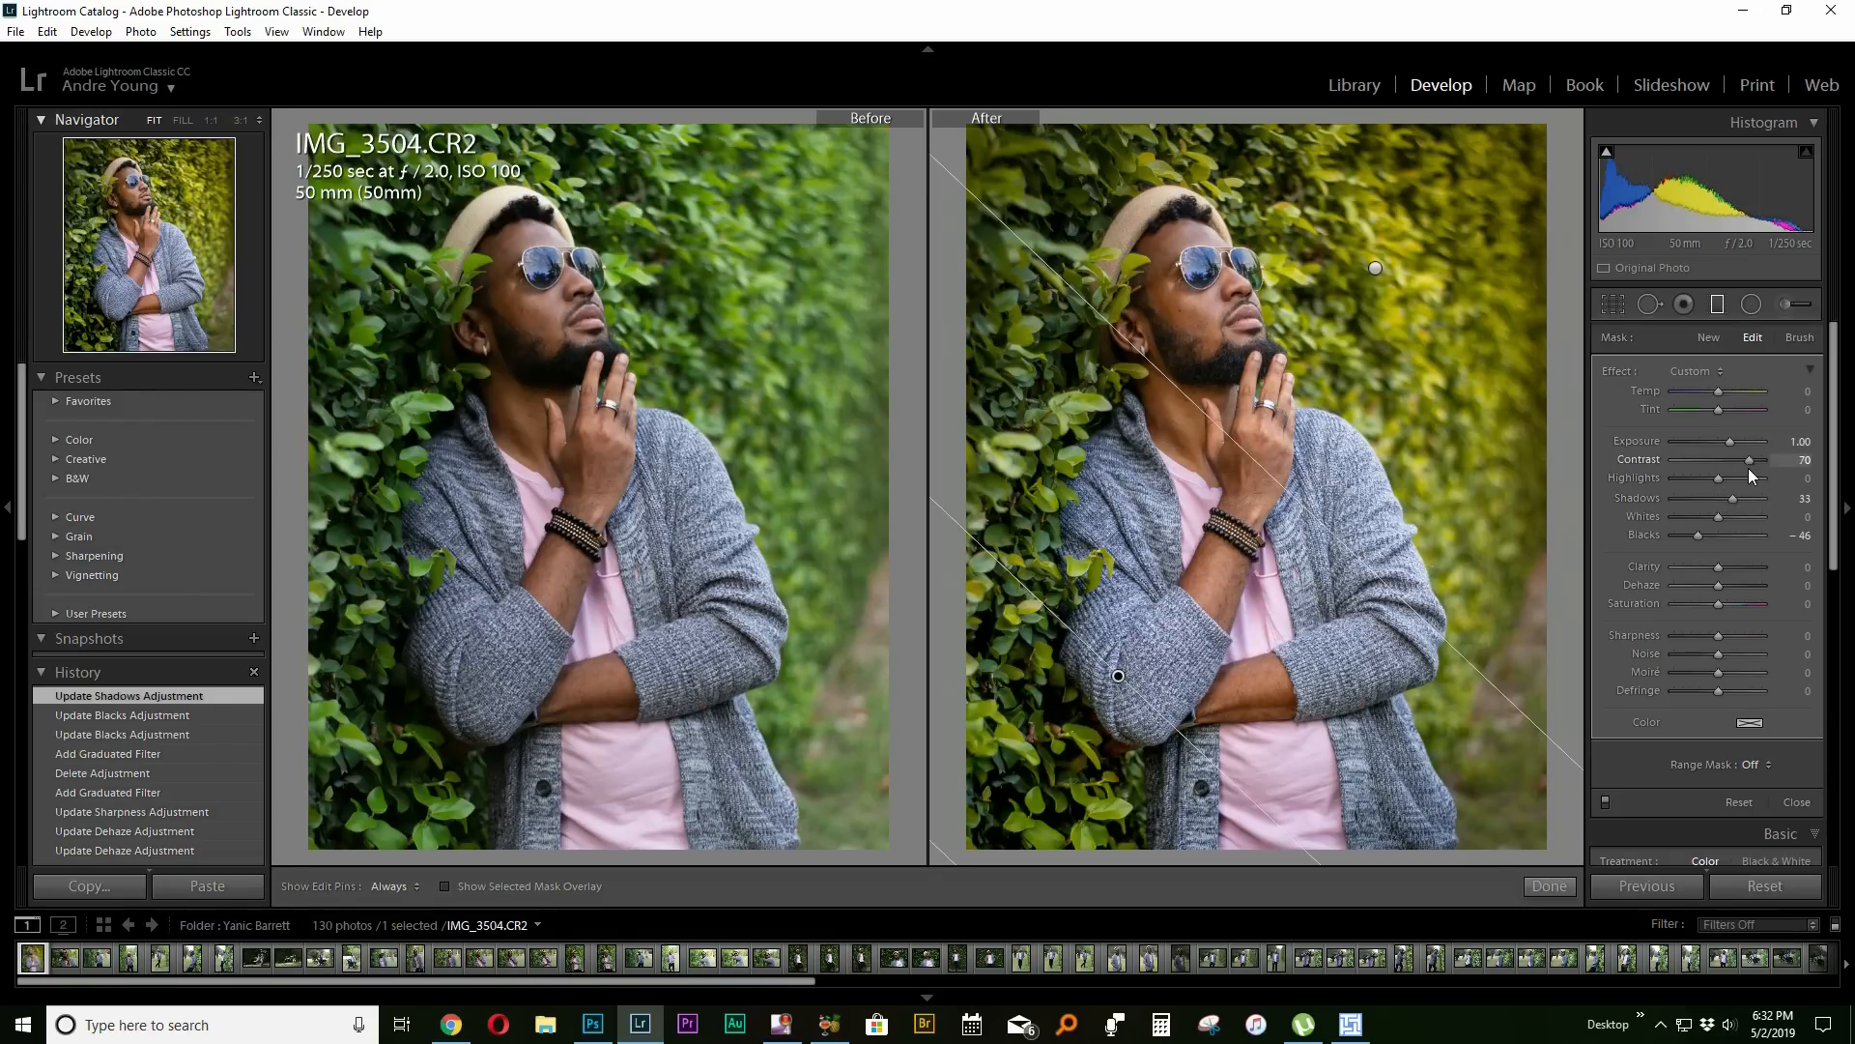
pyautogui.click(1735, 472)
pyautogui.moveTo(1726, 478); pyautogui.dragTo(1709, 479)
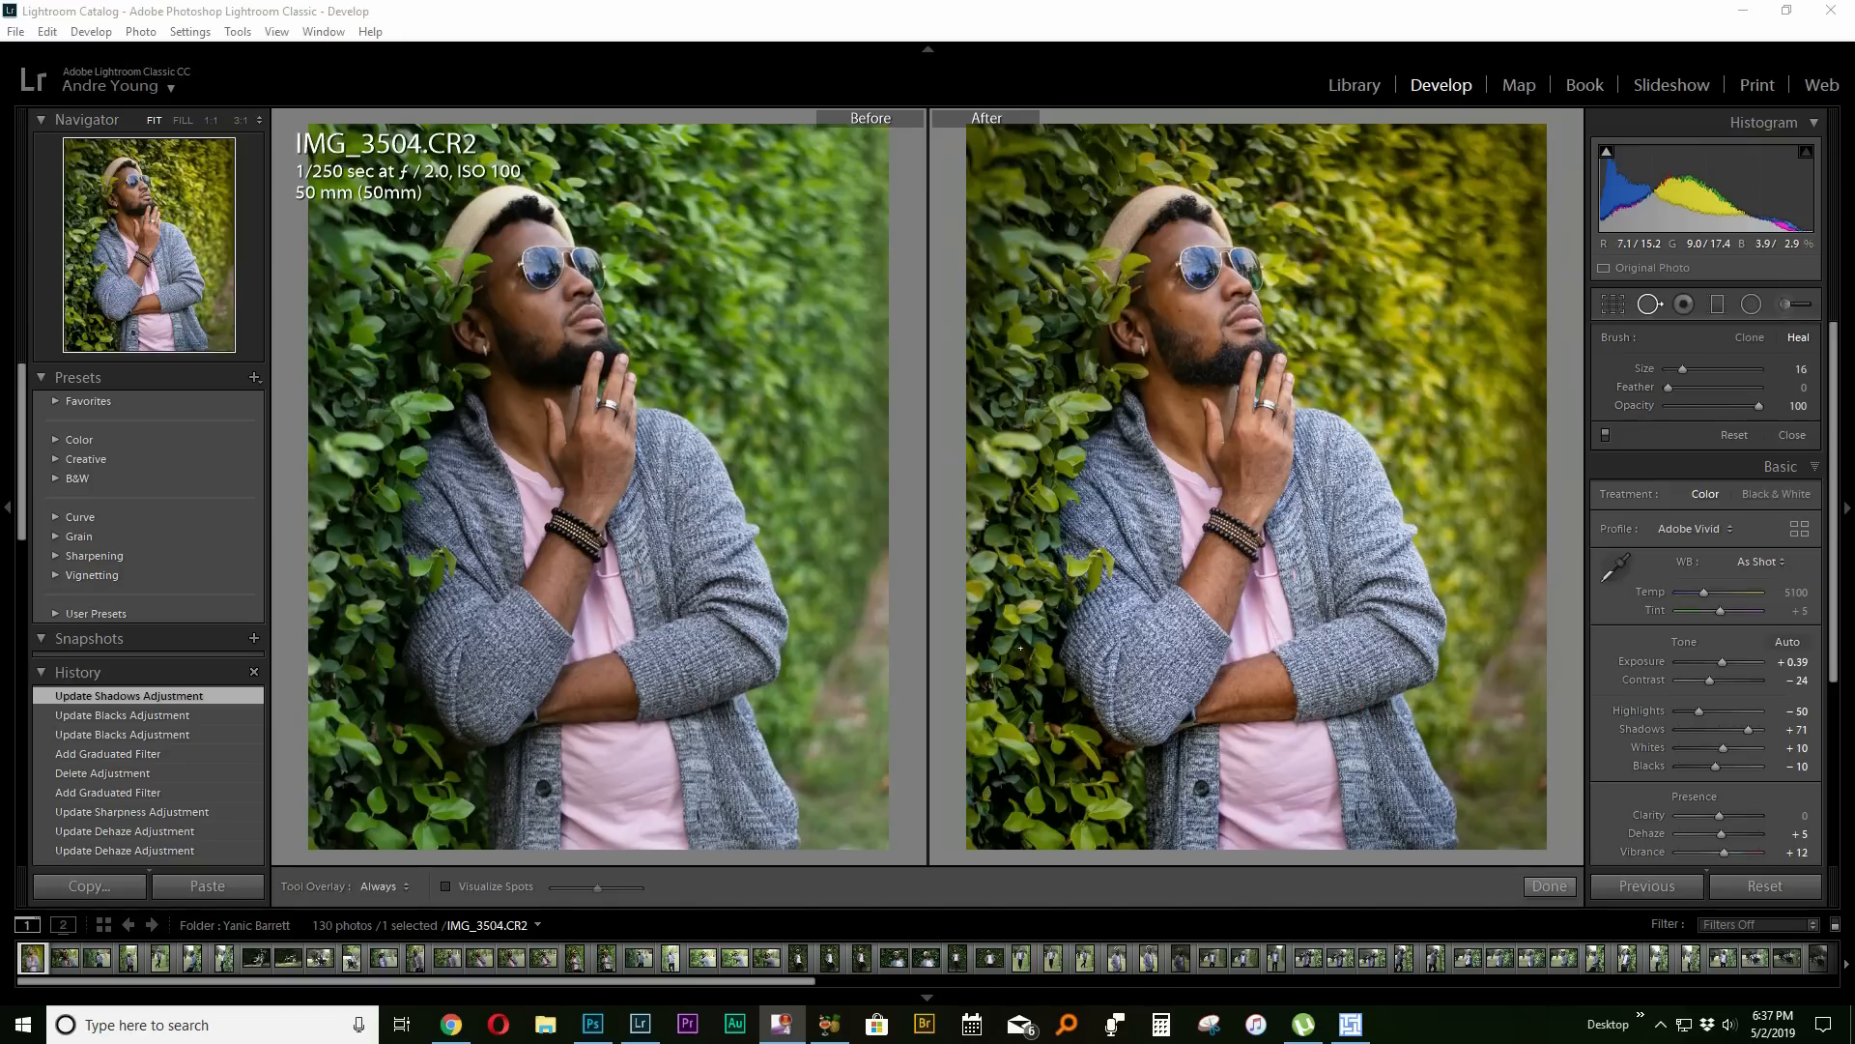
# Add a radial filter with an inverted mask and feather 50, centred on the man's hand and enclosing his head and torso.
pyautogui.click(1751, 305)
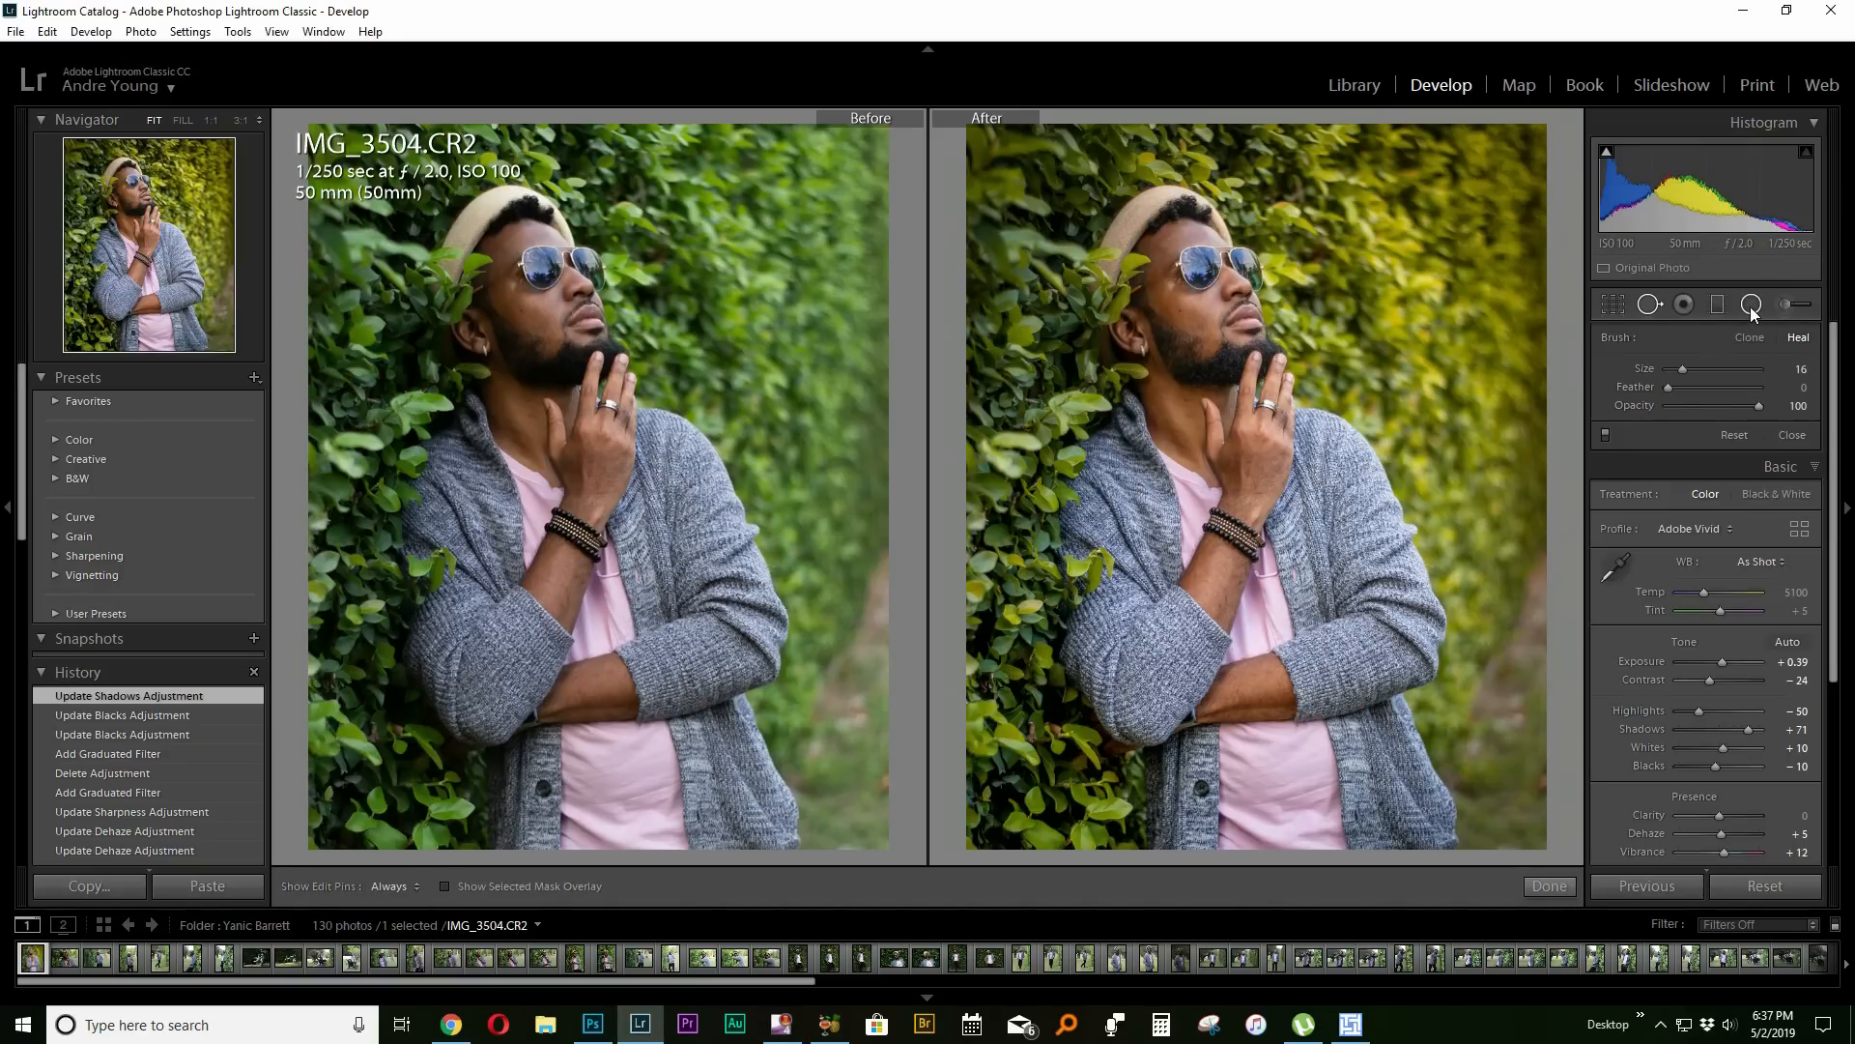
pyautogui.click(1753, 304)
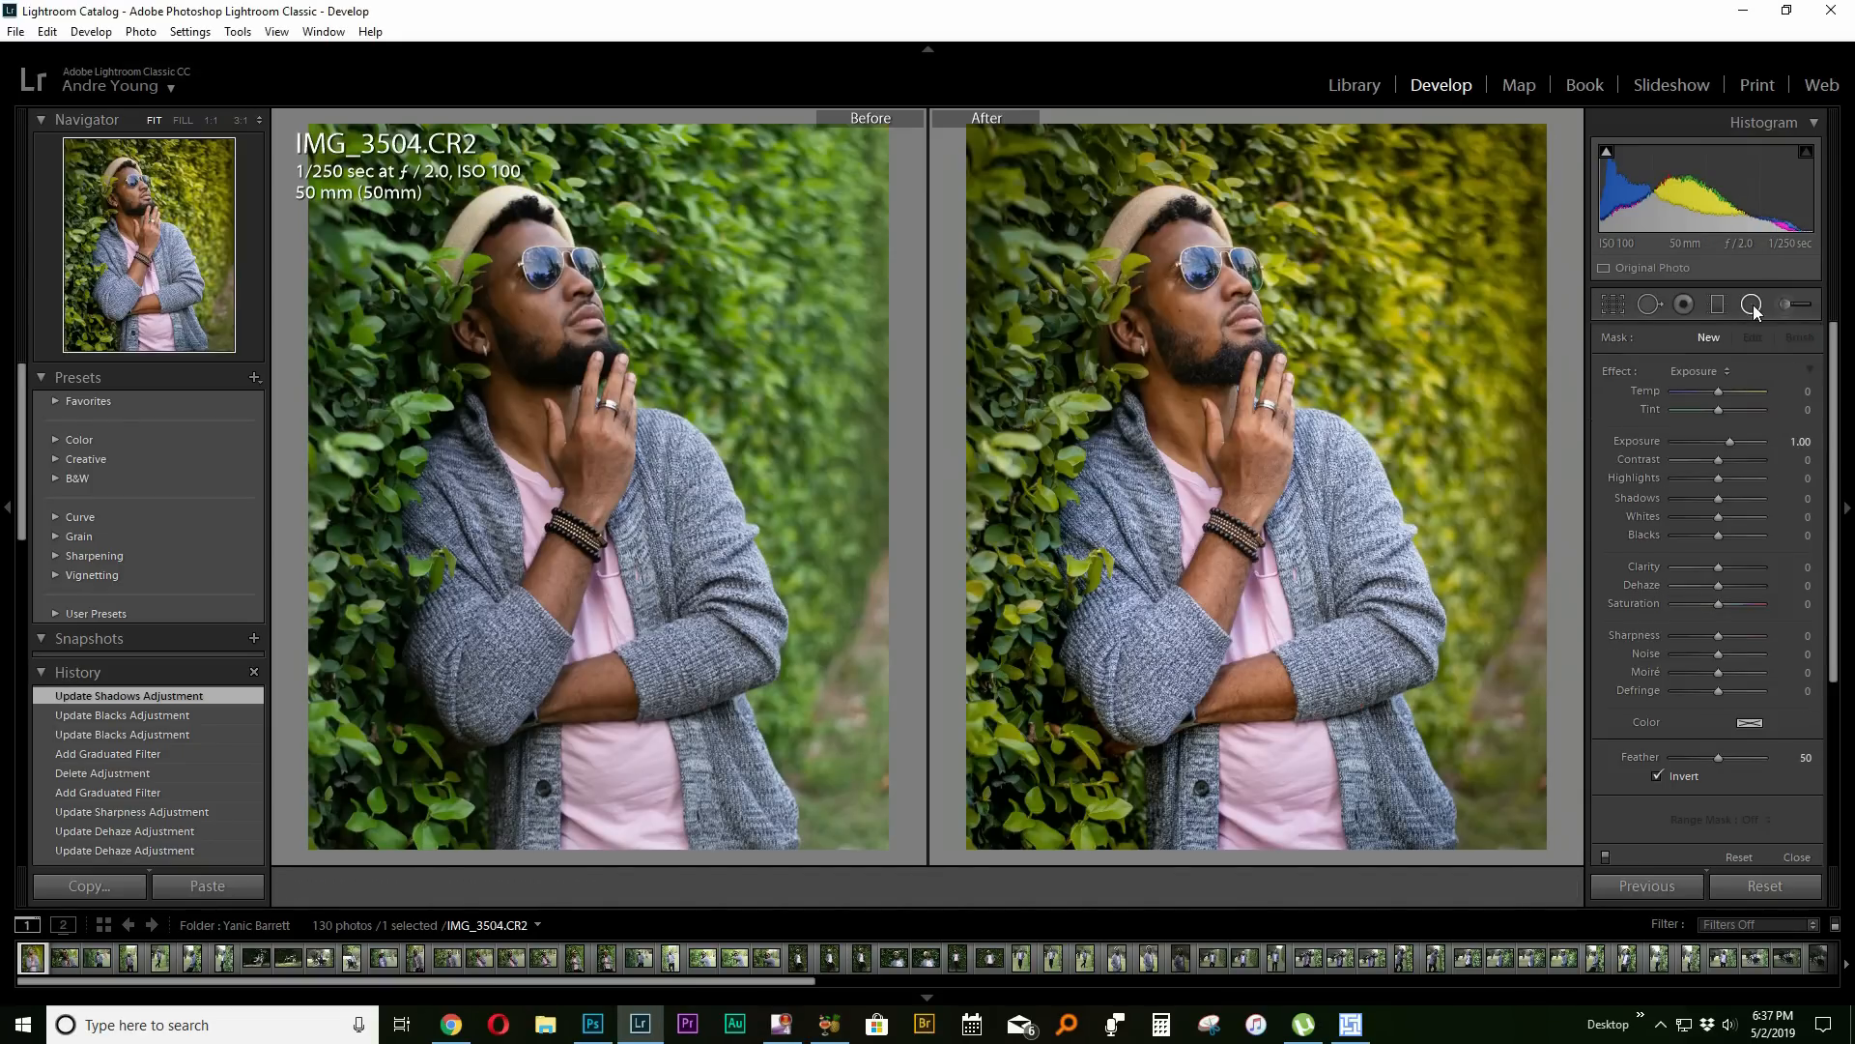
pyautogui.click(1753, 306)
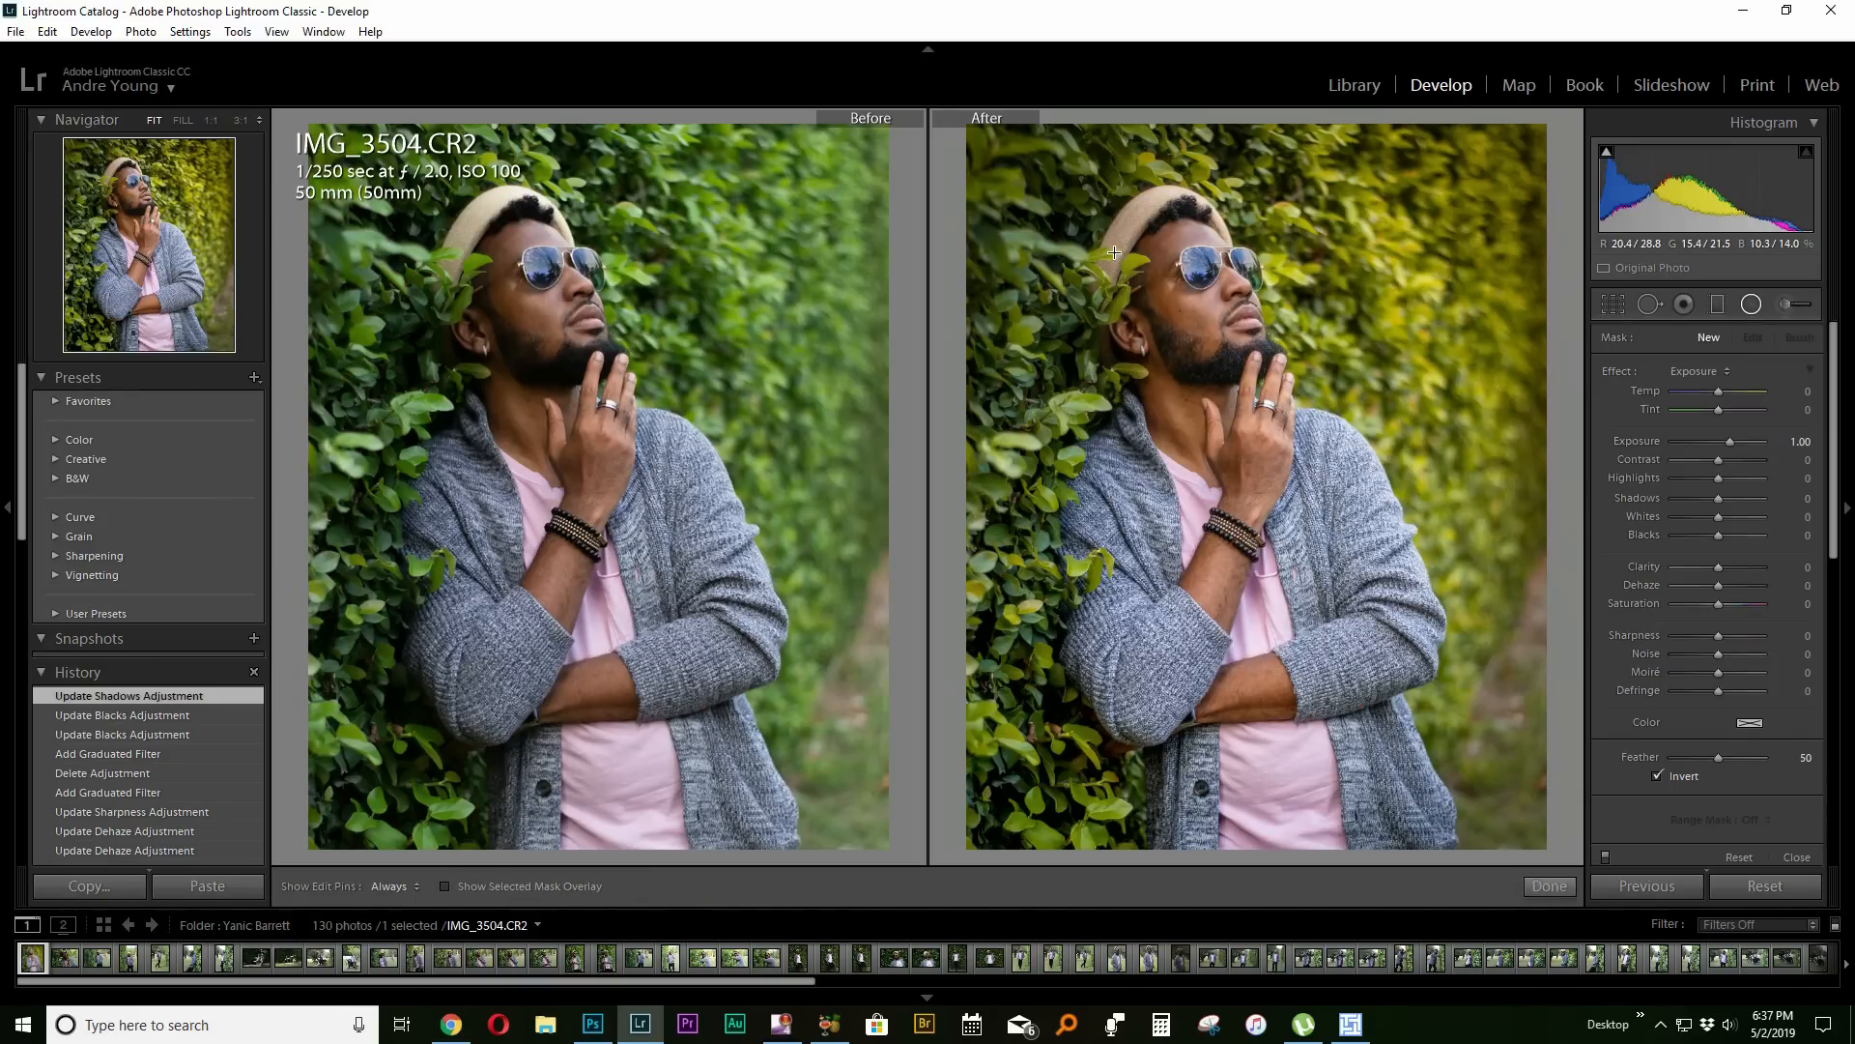
pyautogui.moveTo(1115, 252); pyautogui.dragTo(1320, 519)
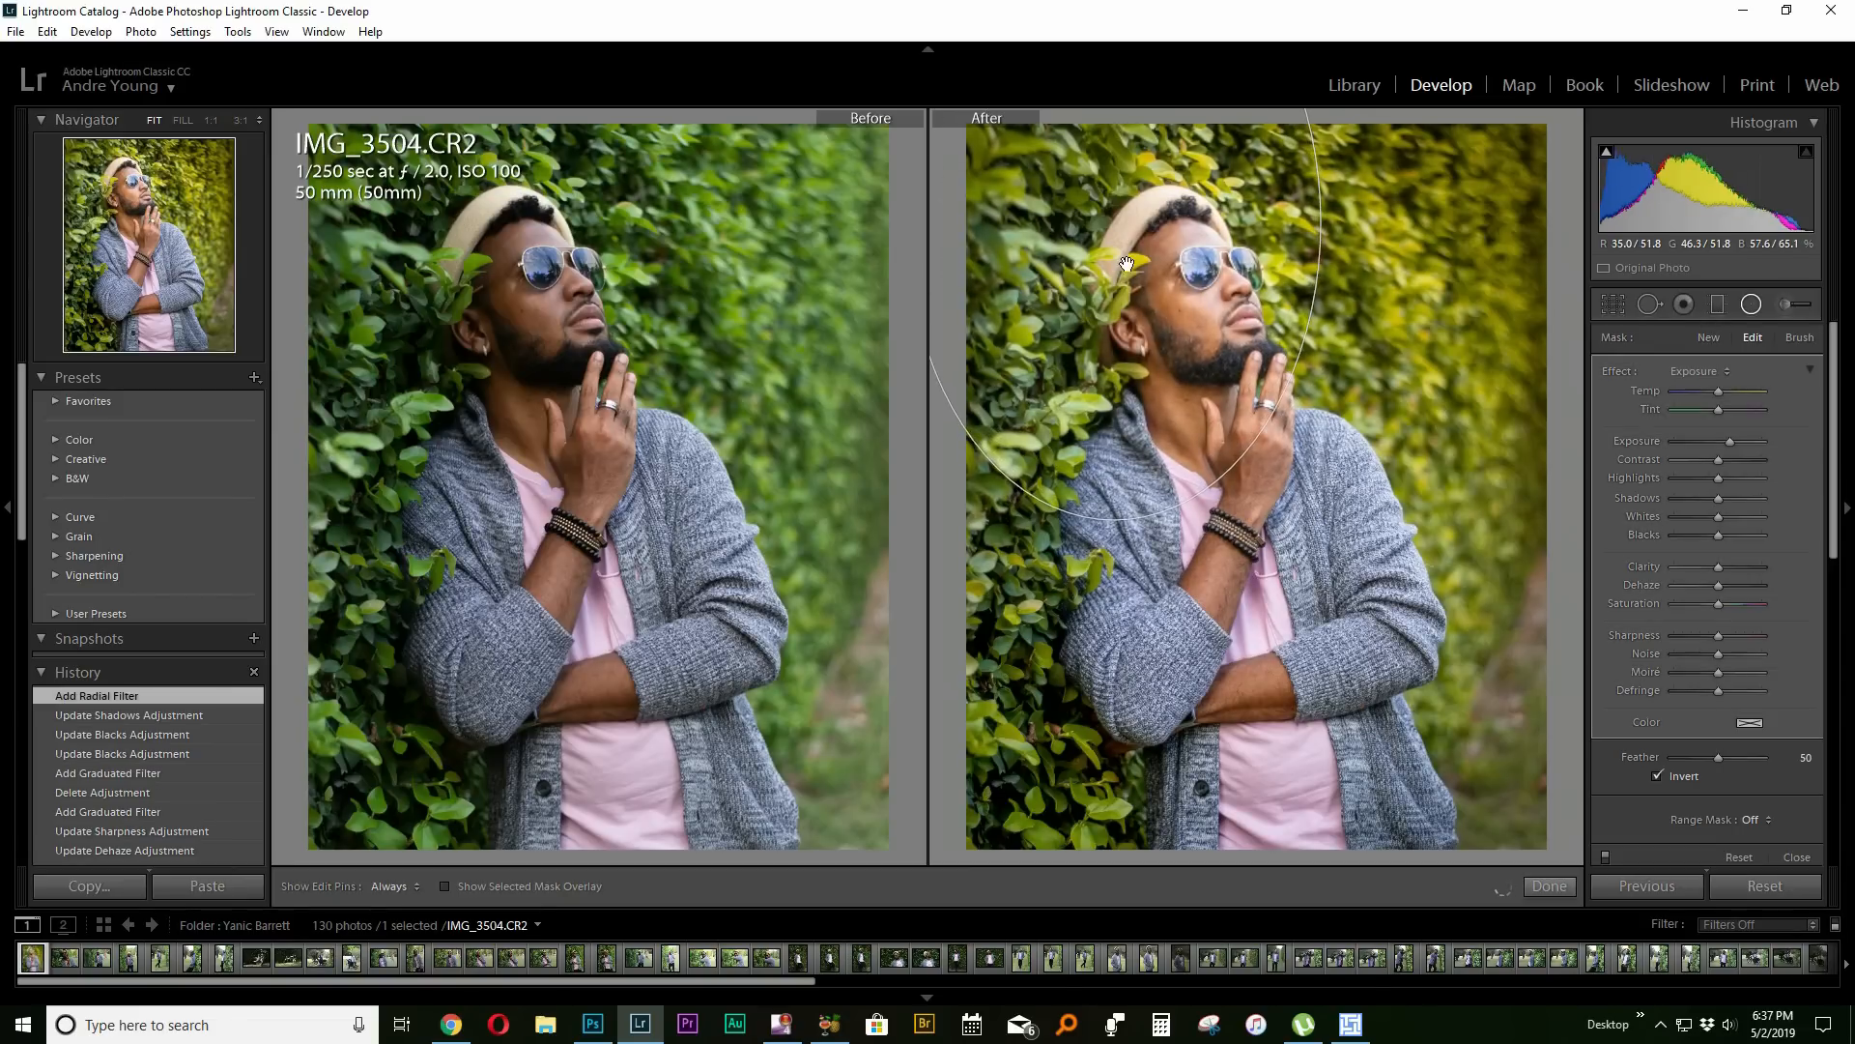
pyautogui.moveTo(1116, 223); pyautogui.dragTo(1235, 474)
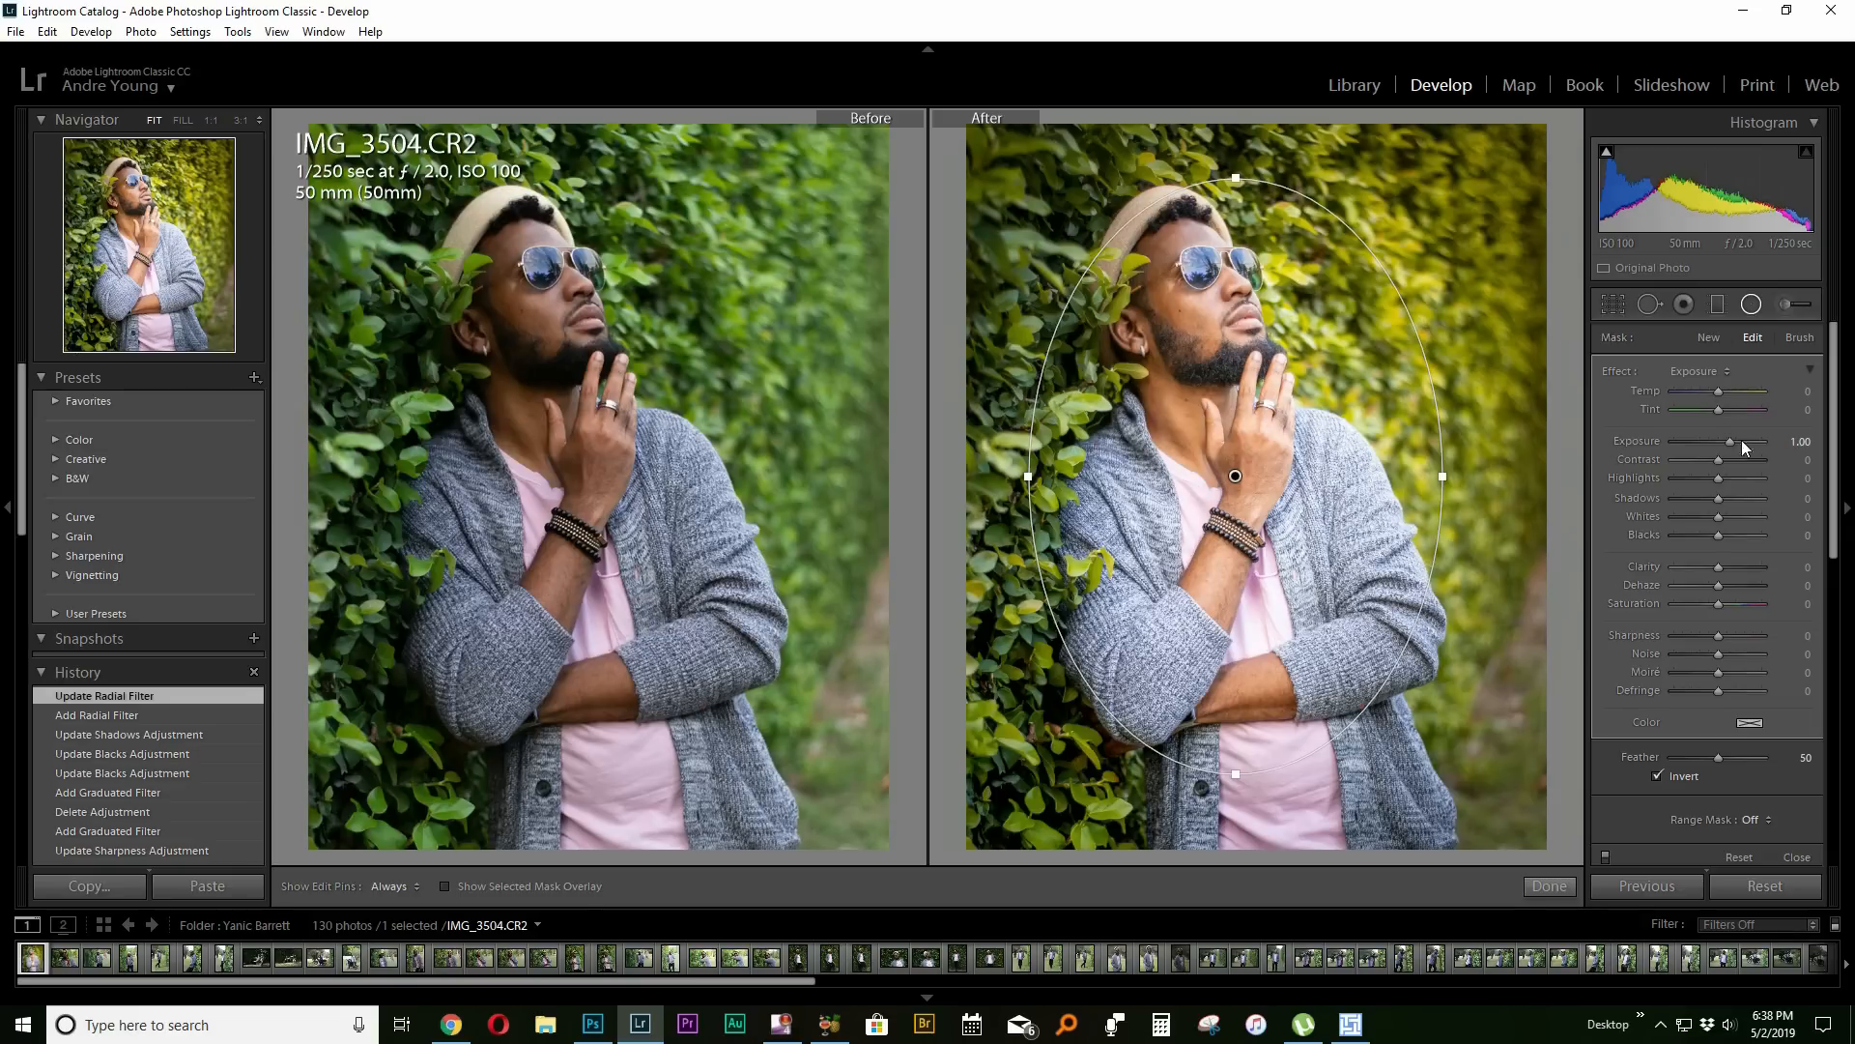
# Set the radial filter's exposure to 0.35 and dehaze to 7.
pyautogui.moveTo(1727, 442); pyautogui.dragTo(1719, 441)
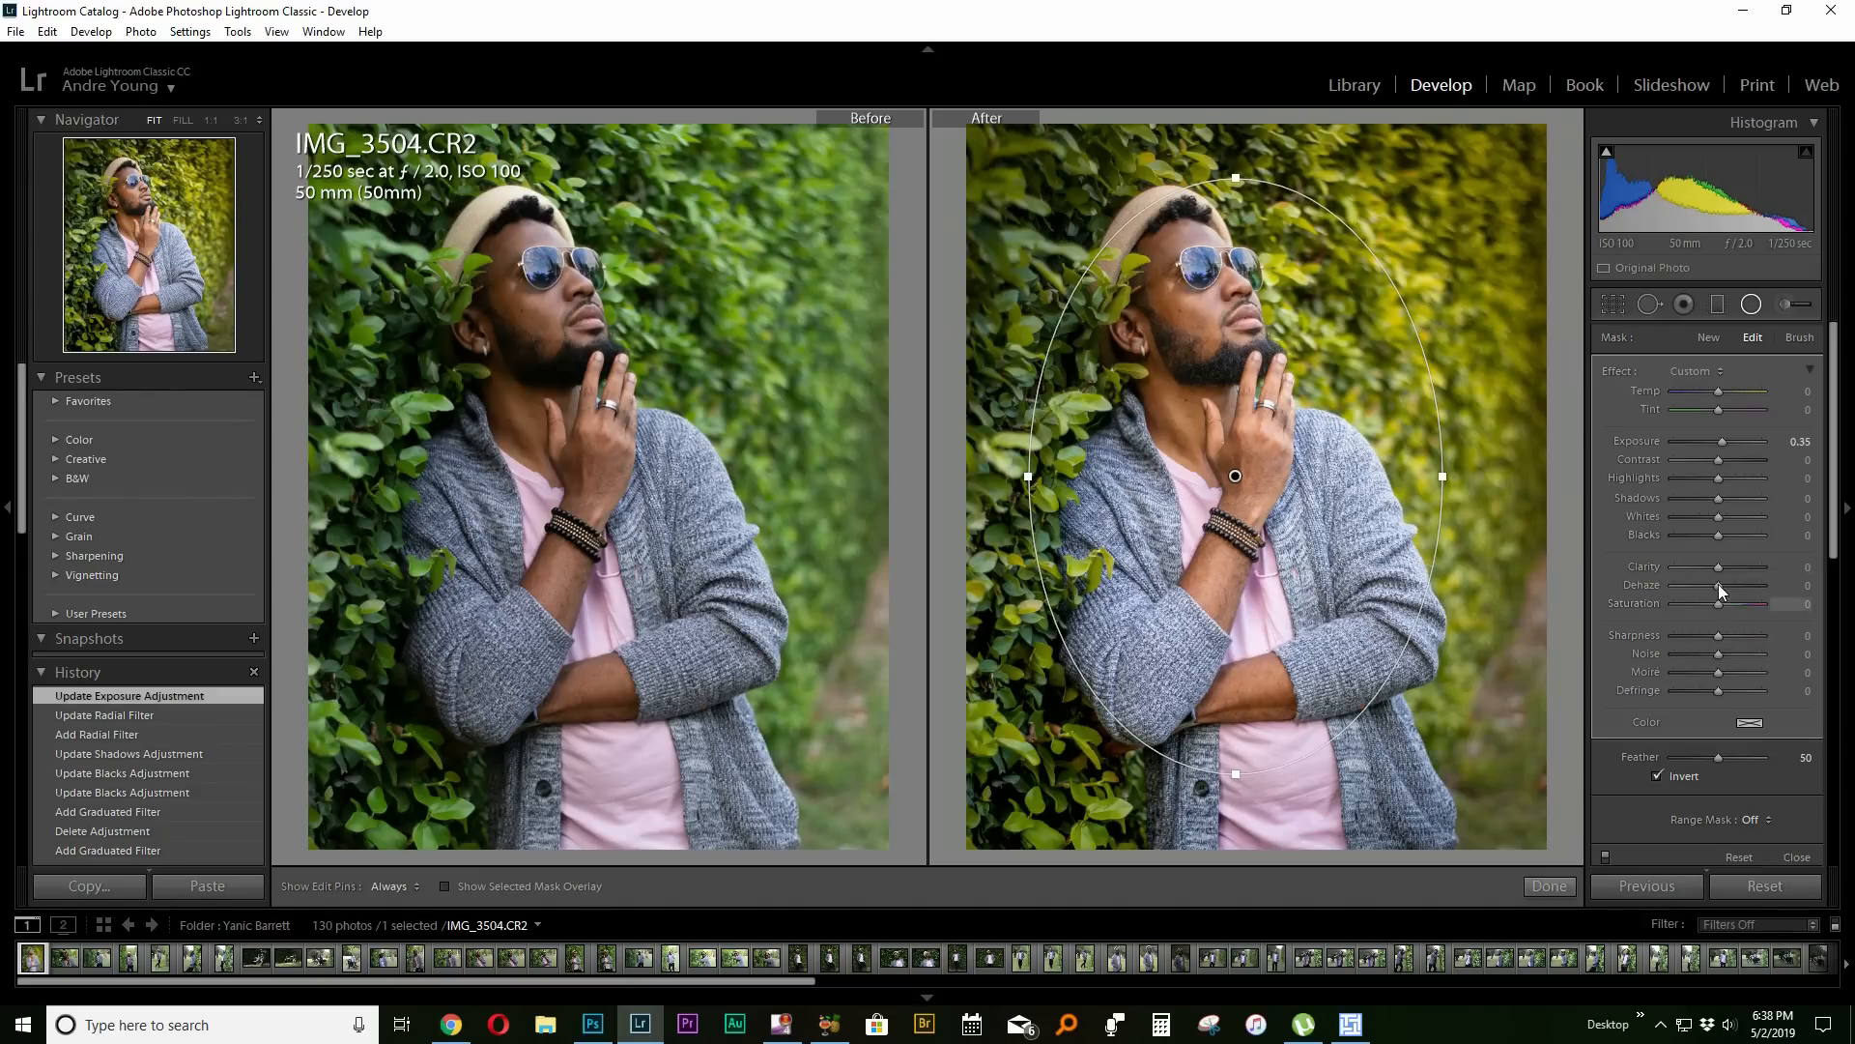
pyautogui.moveTo(1722, 586); pyautogui.dragTo(1724, 588)
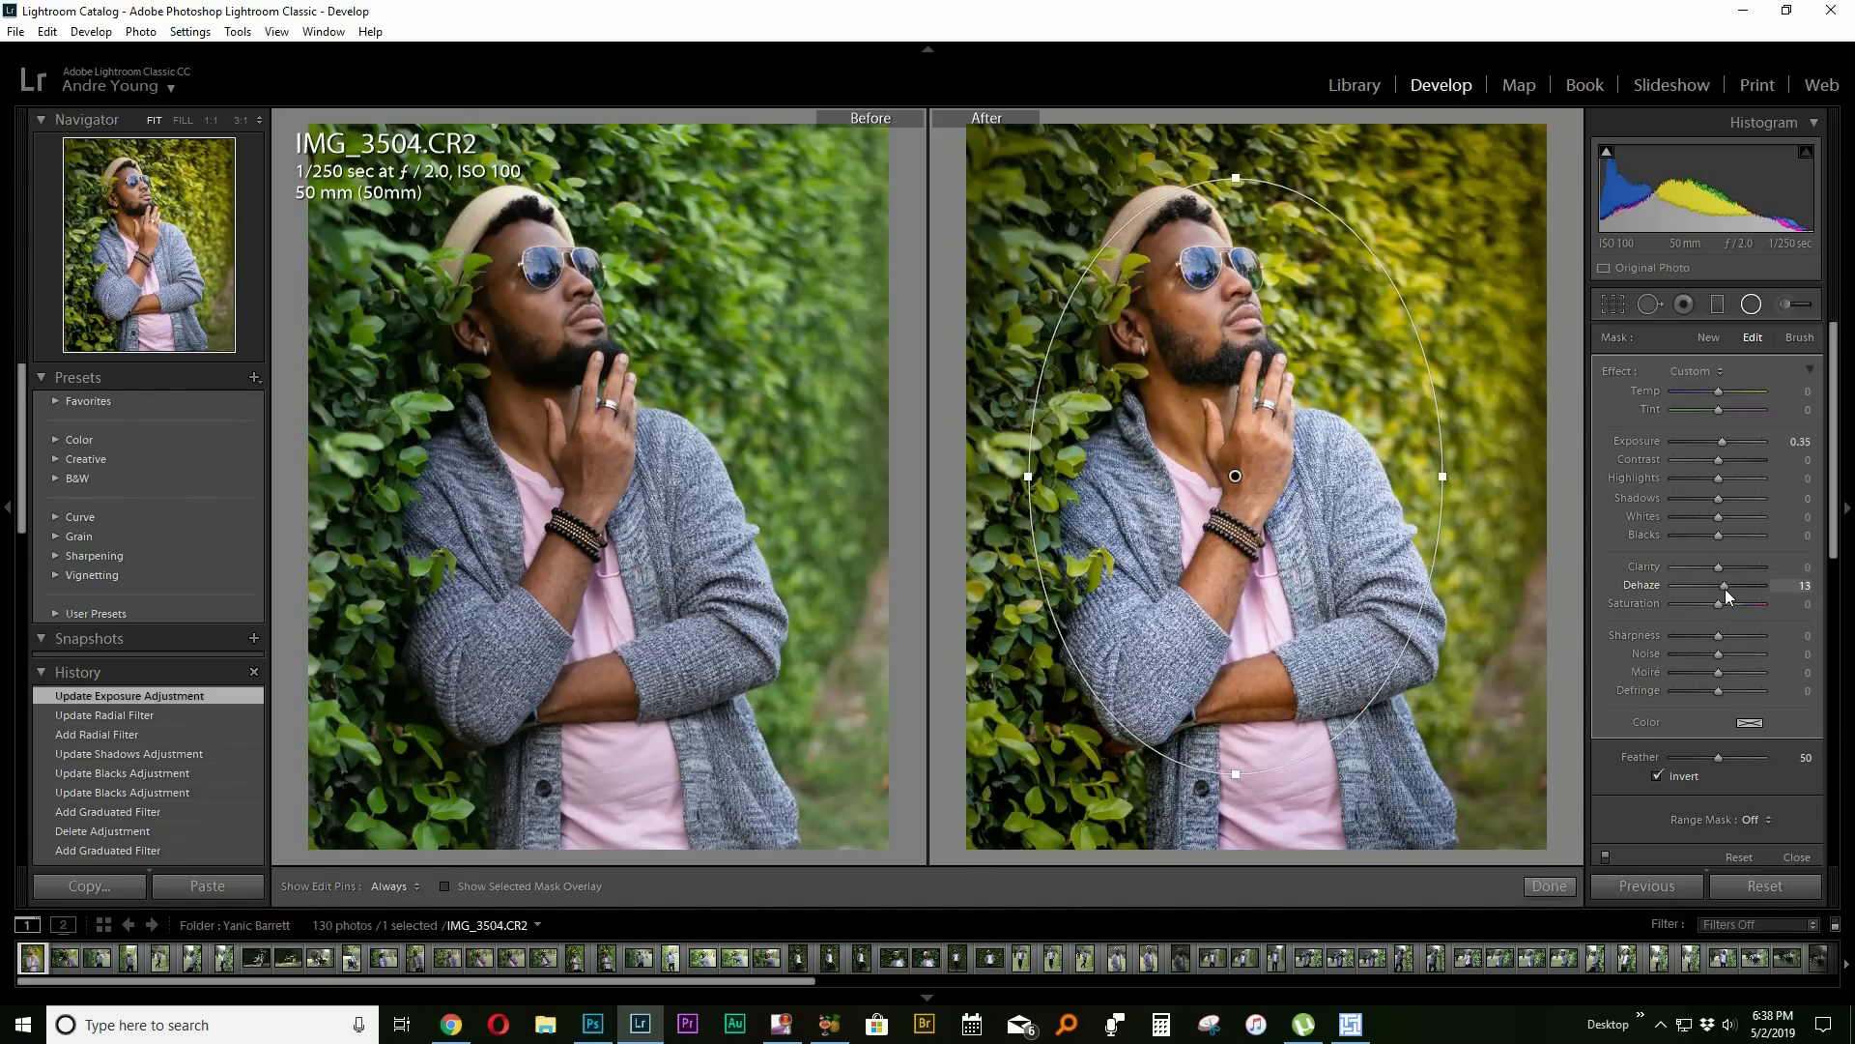
pyautogui.moveTo(1721, 590); pyautogui.dragTo(1722, 593)
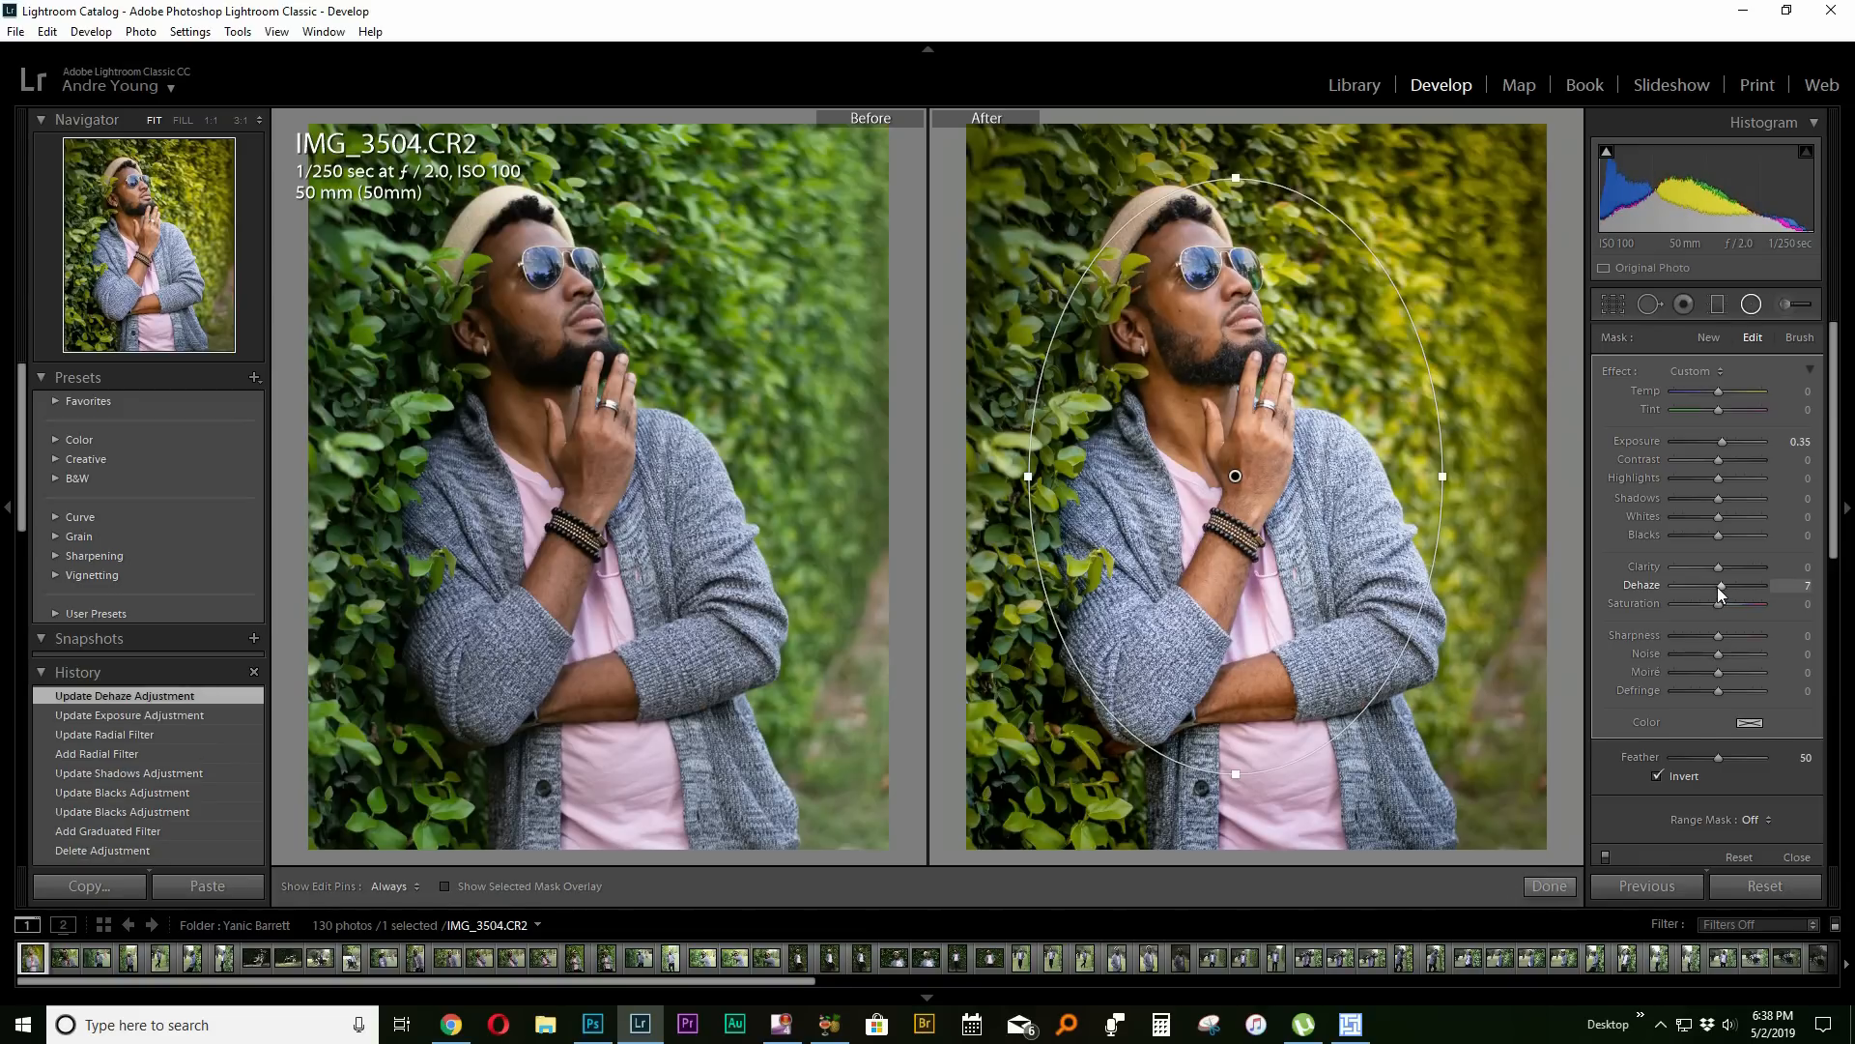
# Try the radial filter without mask inversion for comparison and turn the inversion back on.
pyautogui.click(1658, 776)
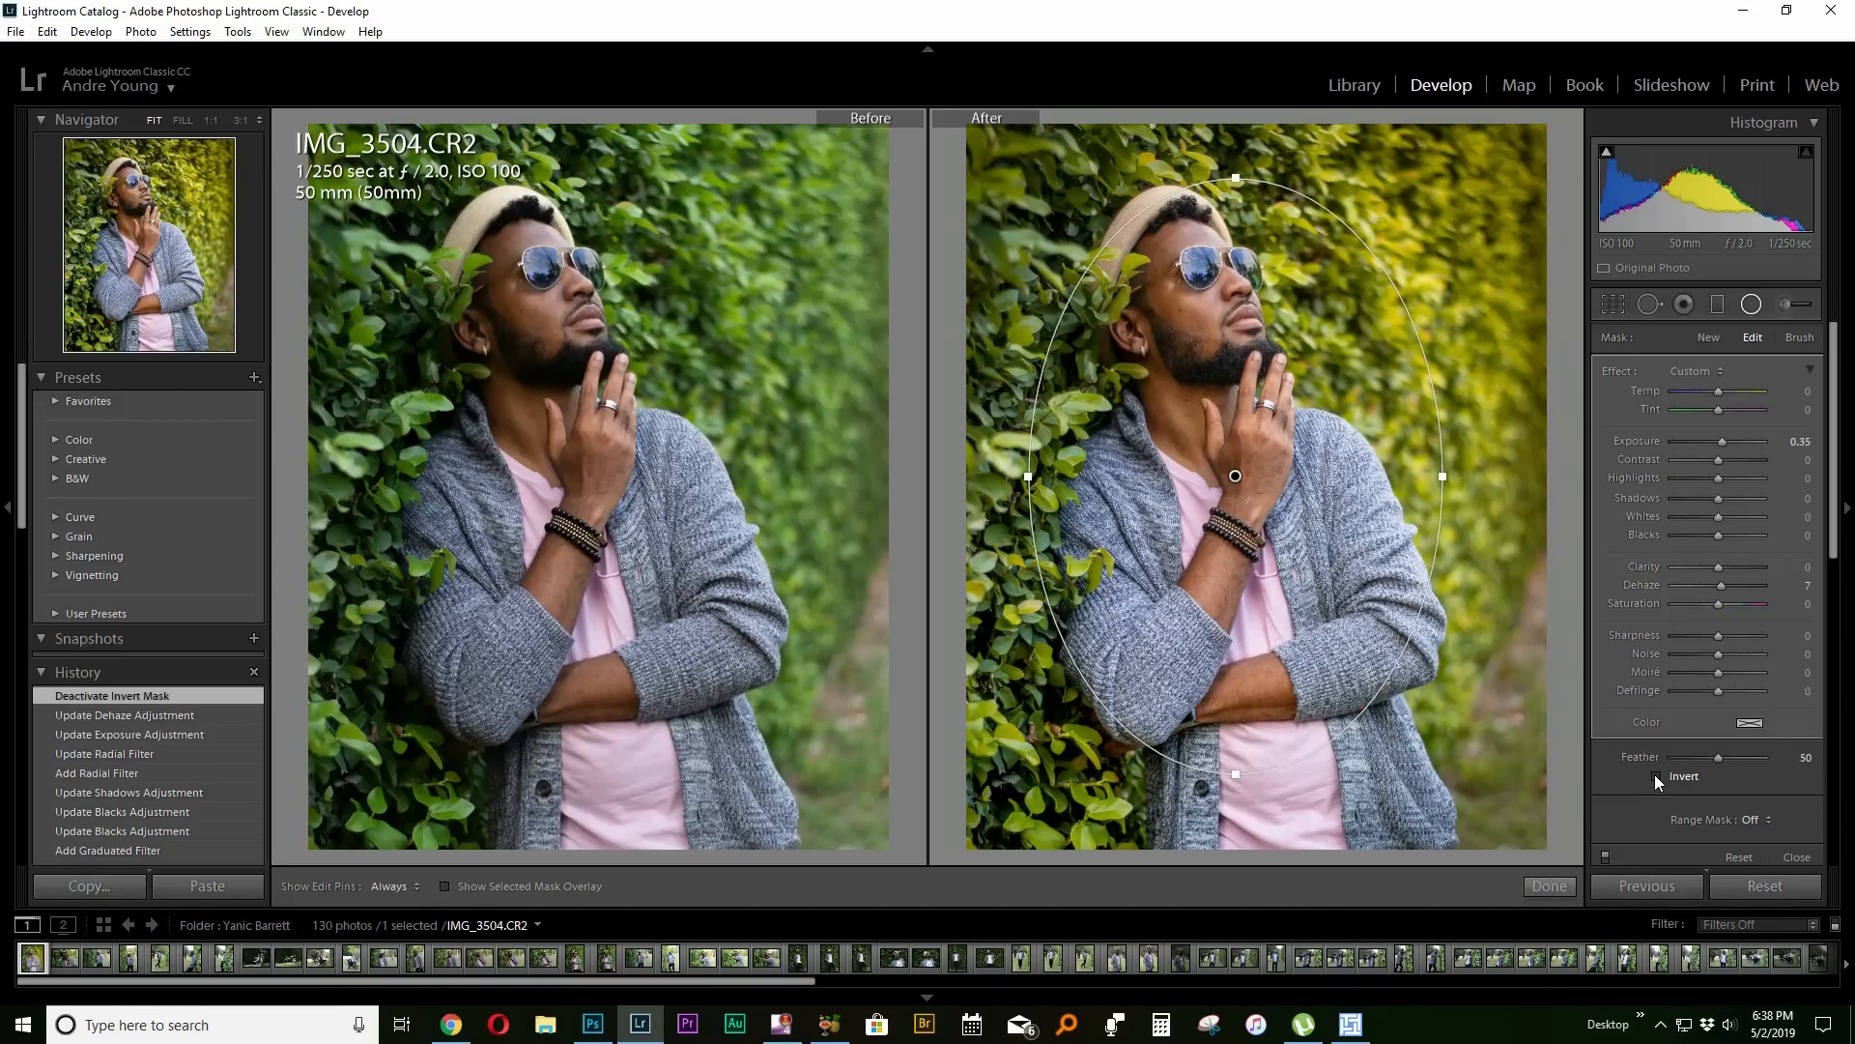
pyautogui.click(1656, 775)
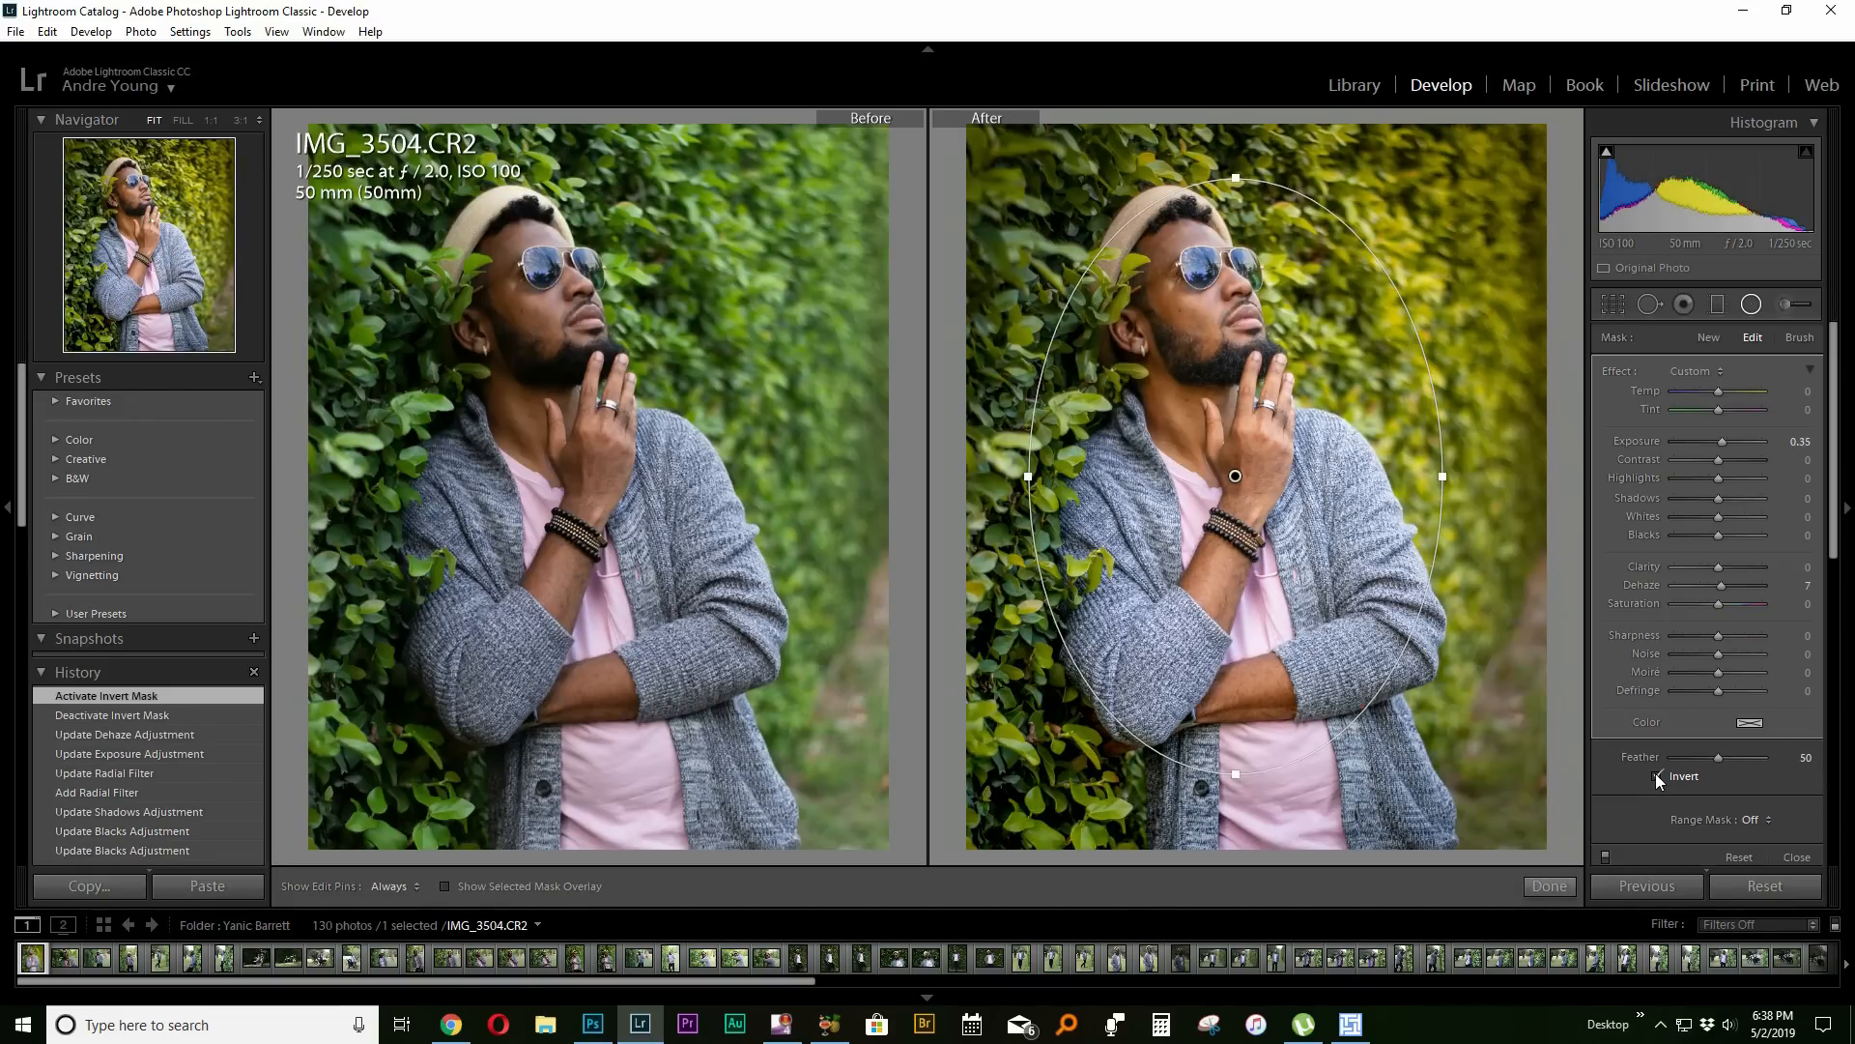
pyautogui.click(1657, 776)
pyautogui.click(1657, 775)
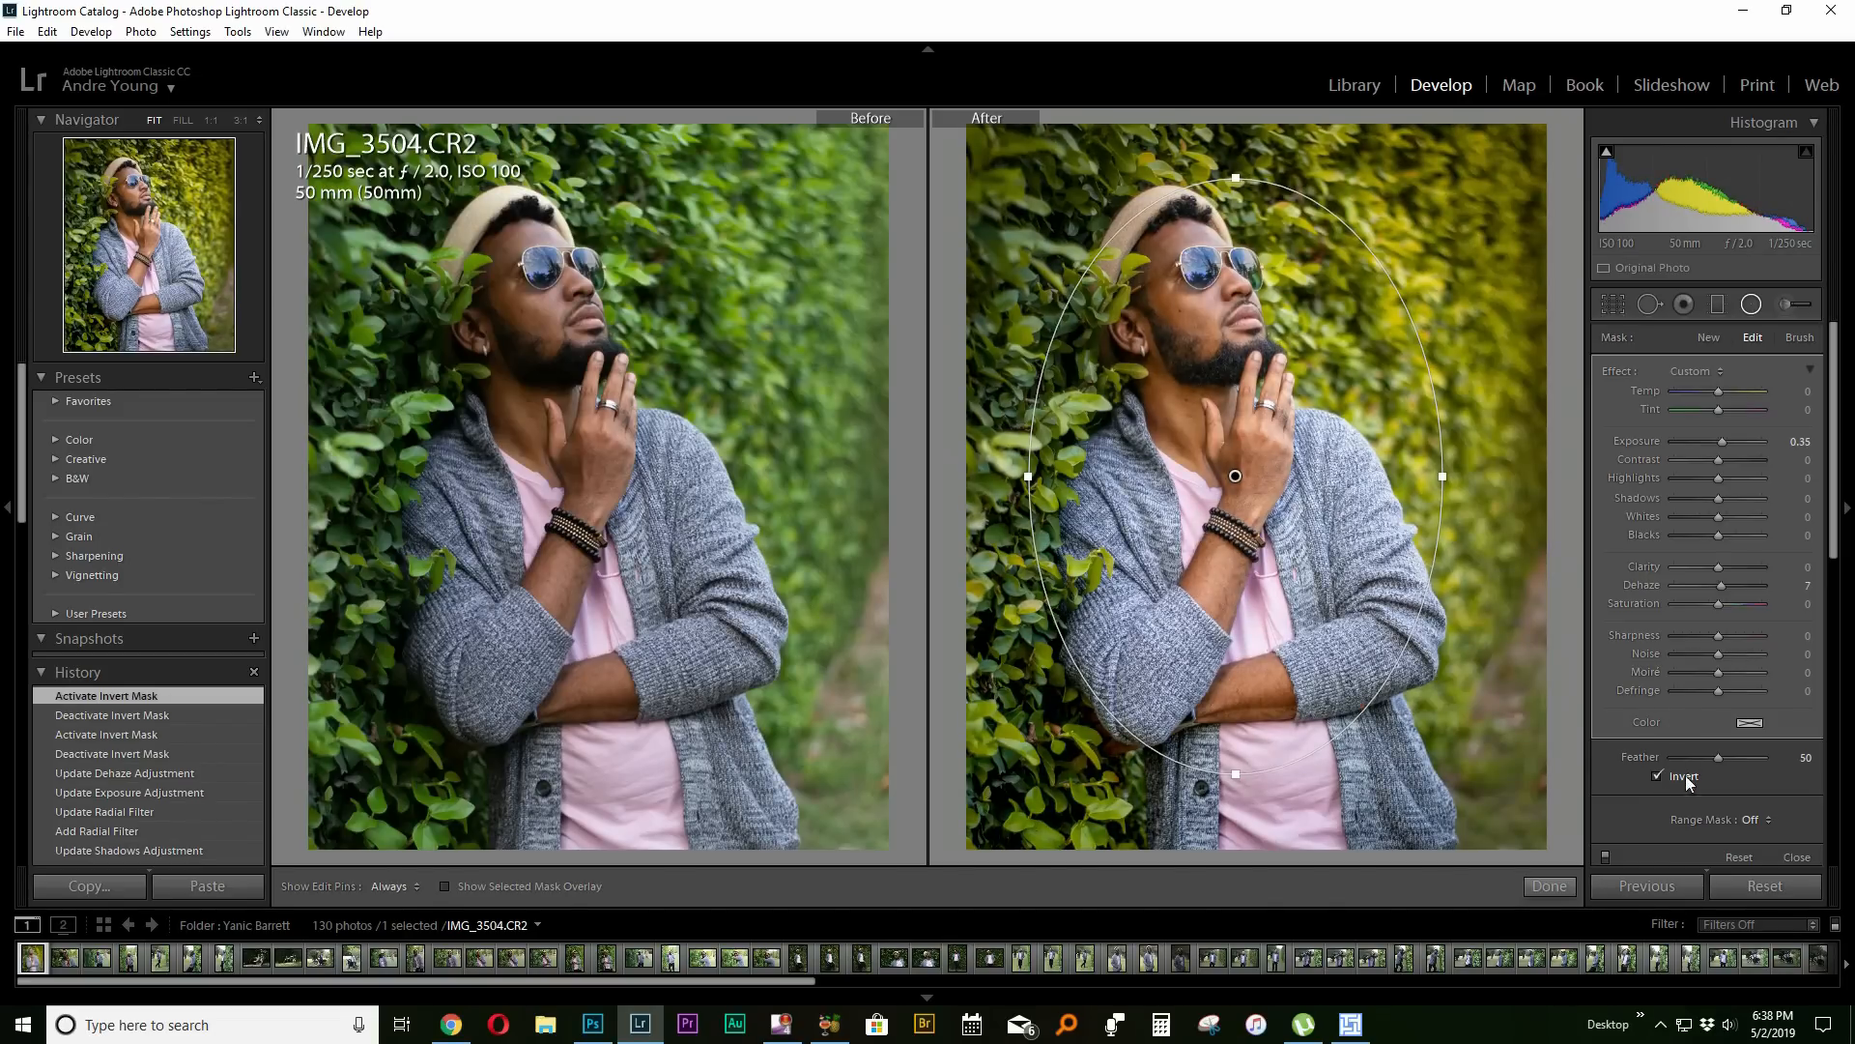
# Compare the radial filter's effect with and without mask inversion several times, leaving the inversion off.
pyautogui.click(1658, 775)
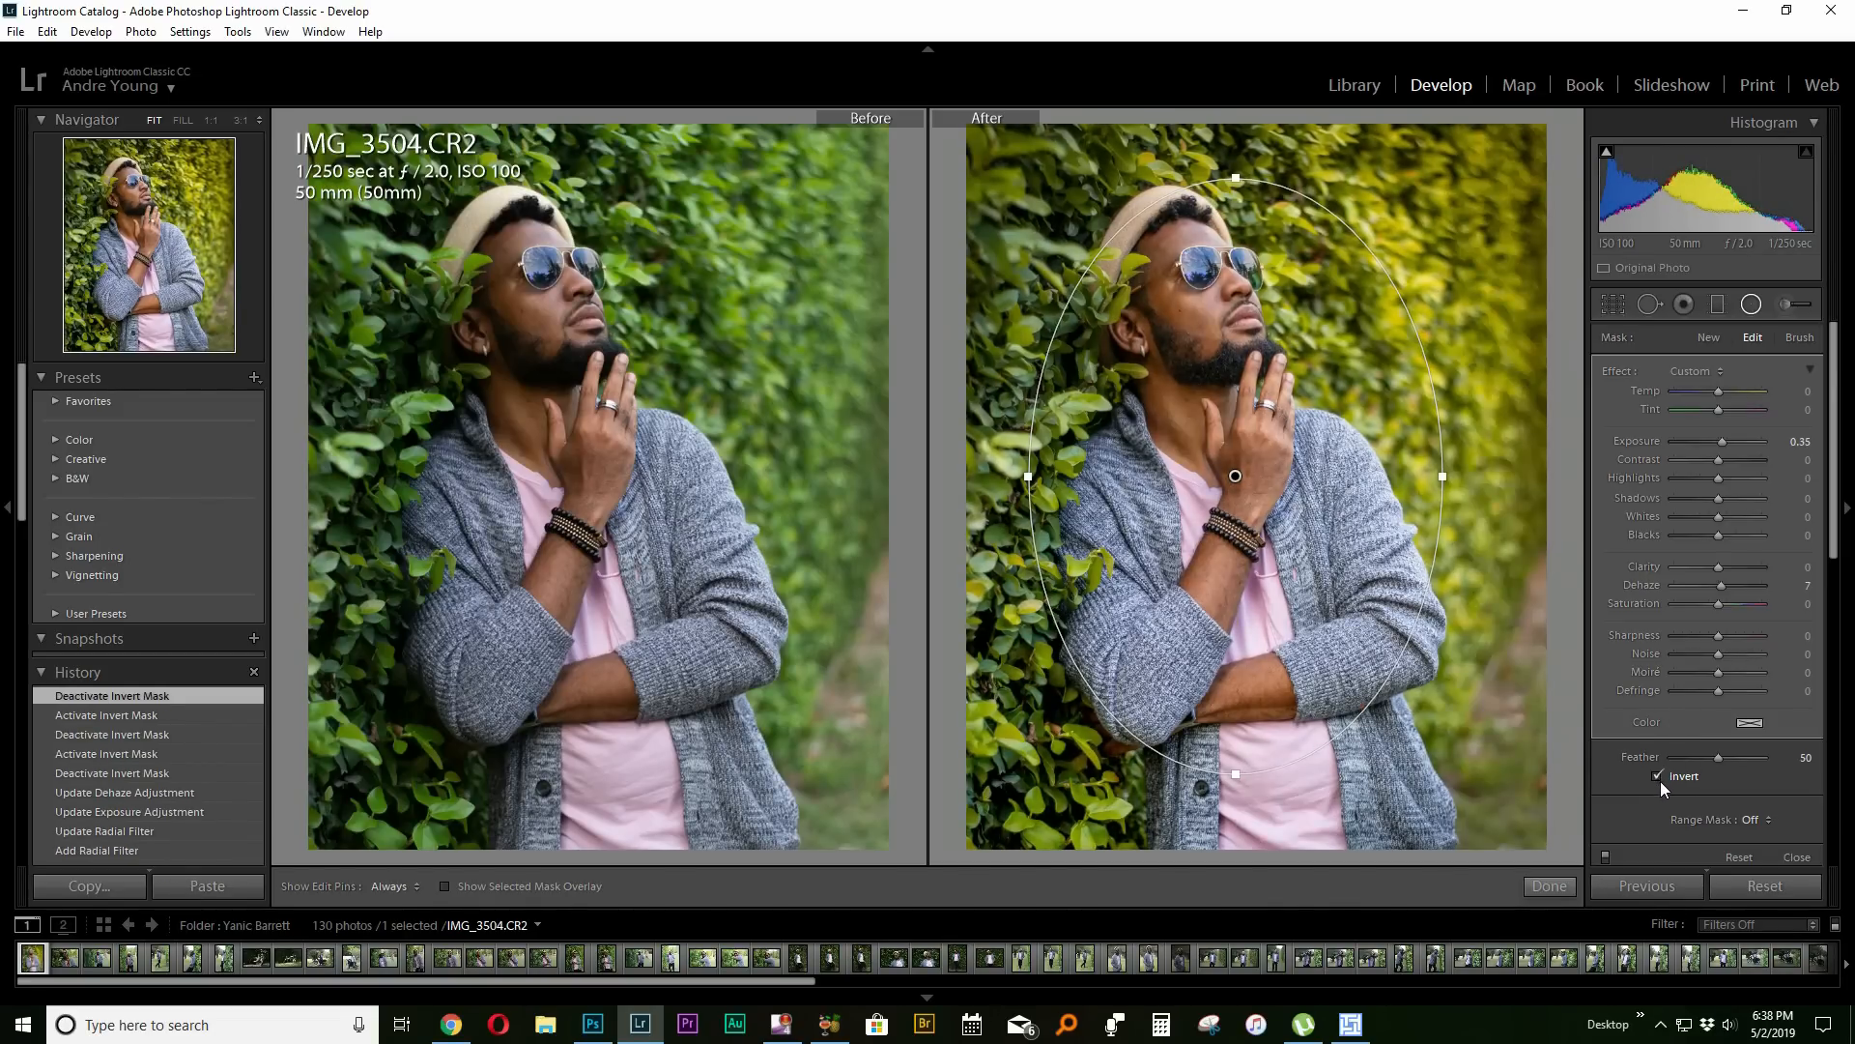
pyautogui.click(1658, 776)
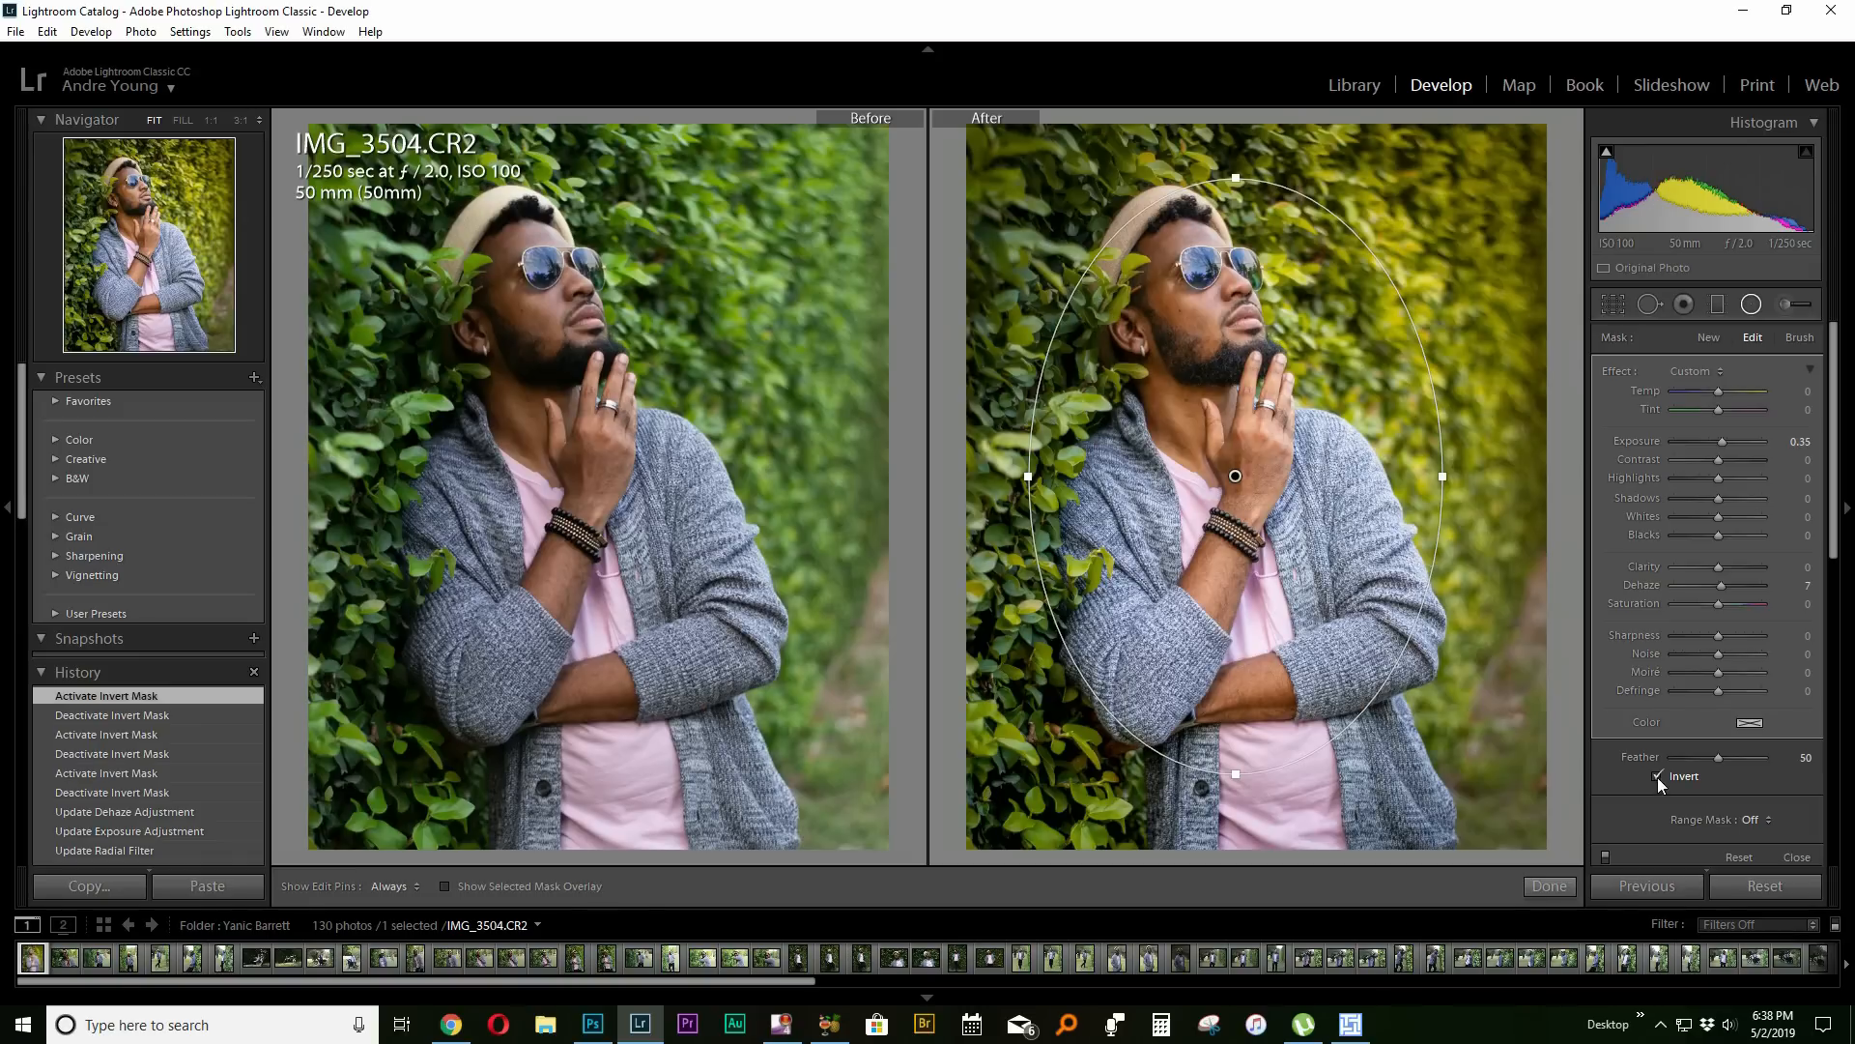
pyautogui.click(1658, 775)
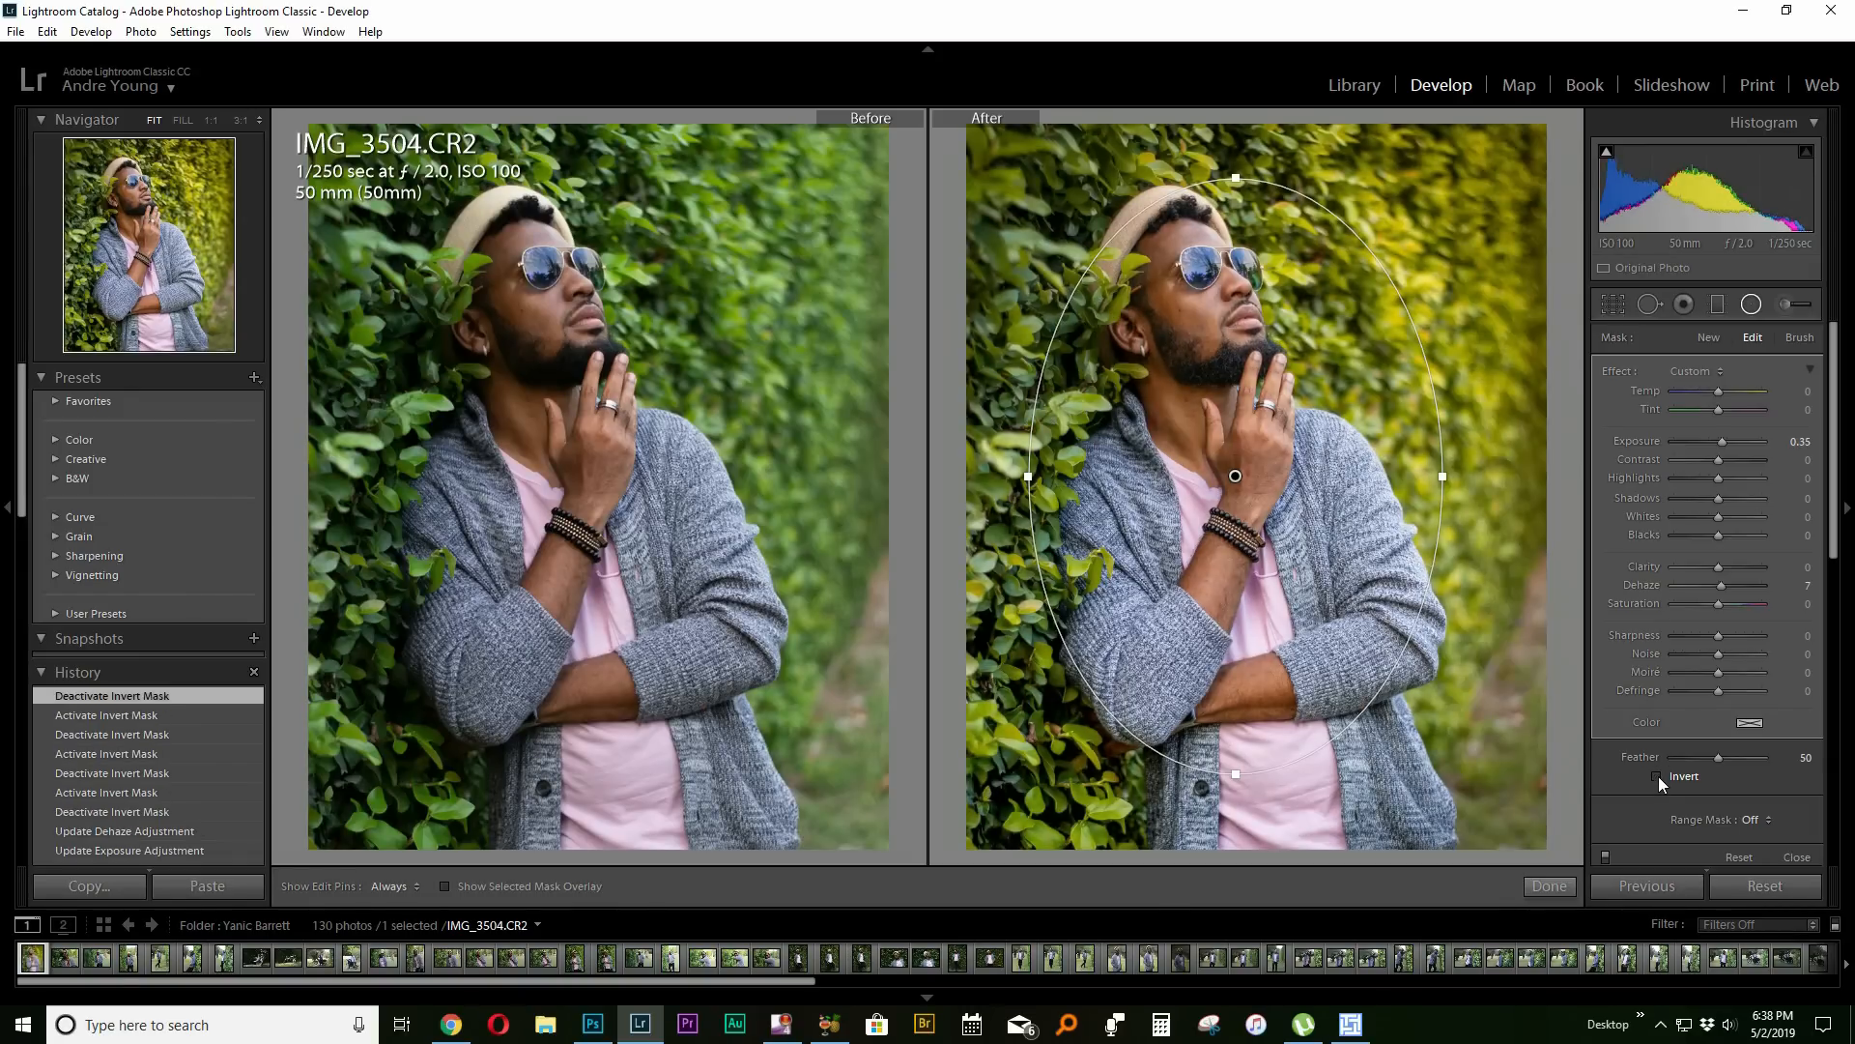
pyautogui.click(1659, 776)
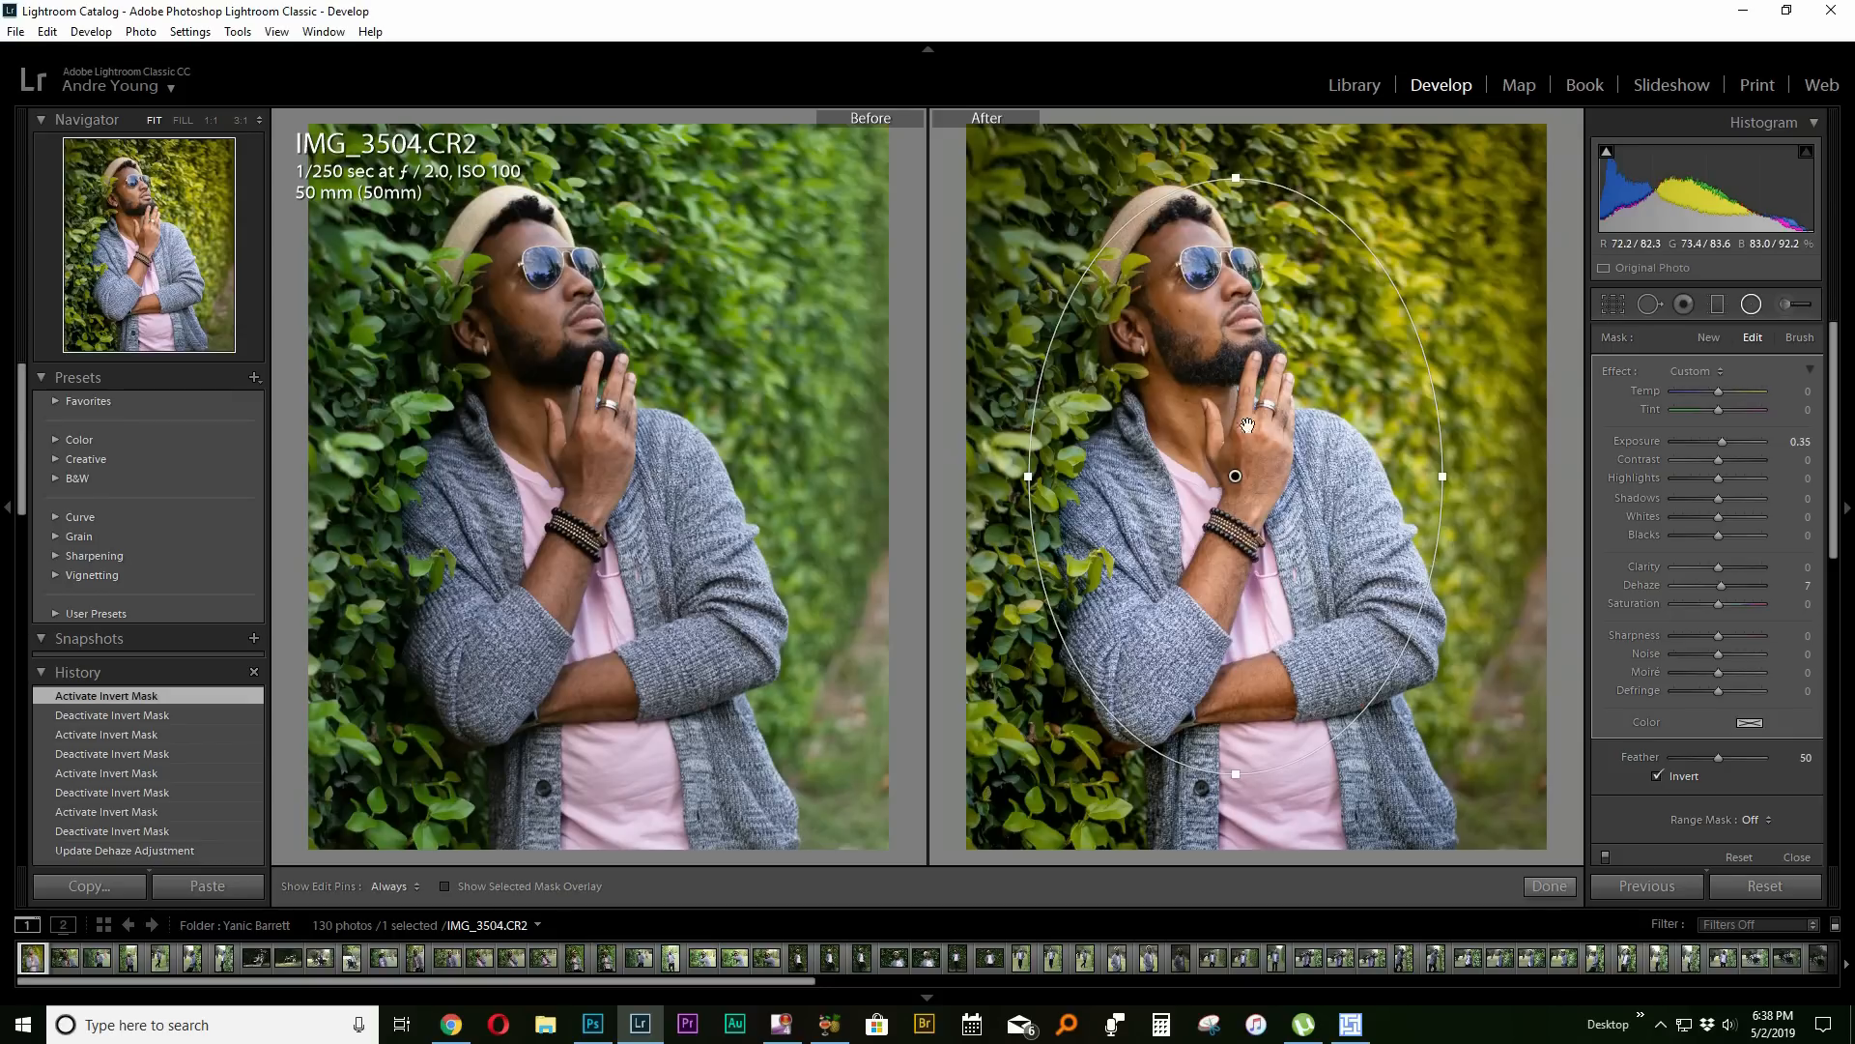
pyautogui.click(1659, 775)
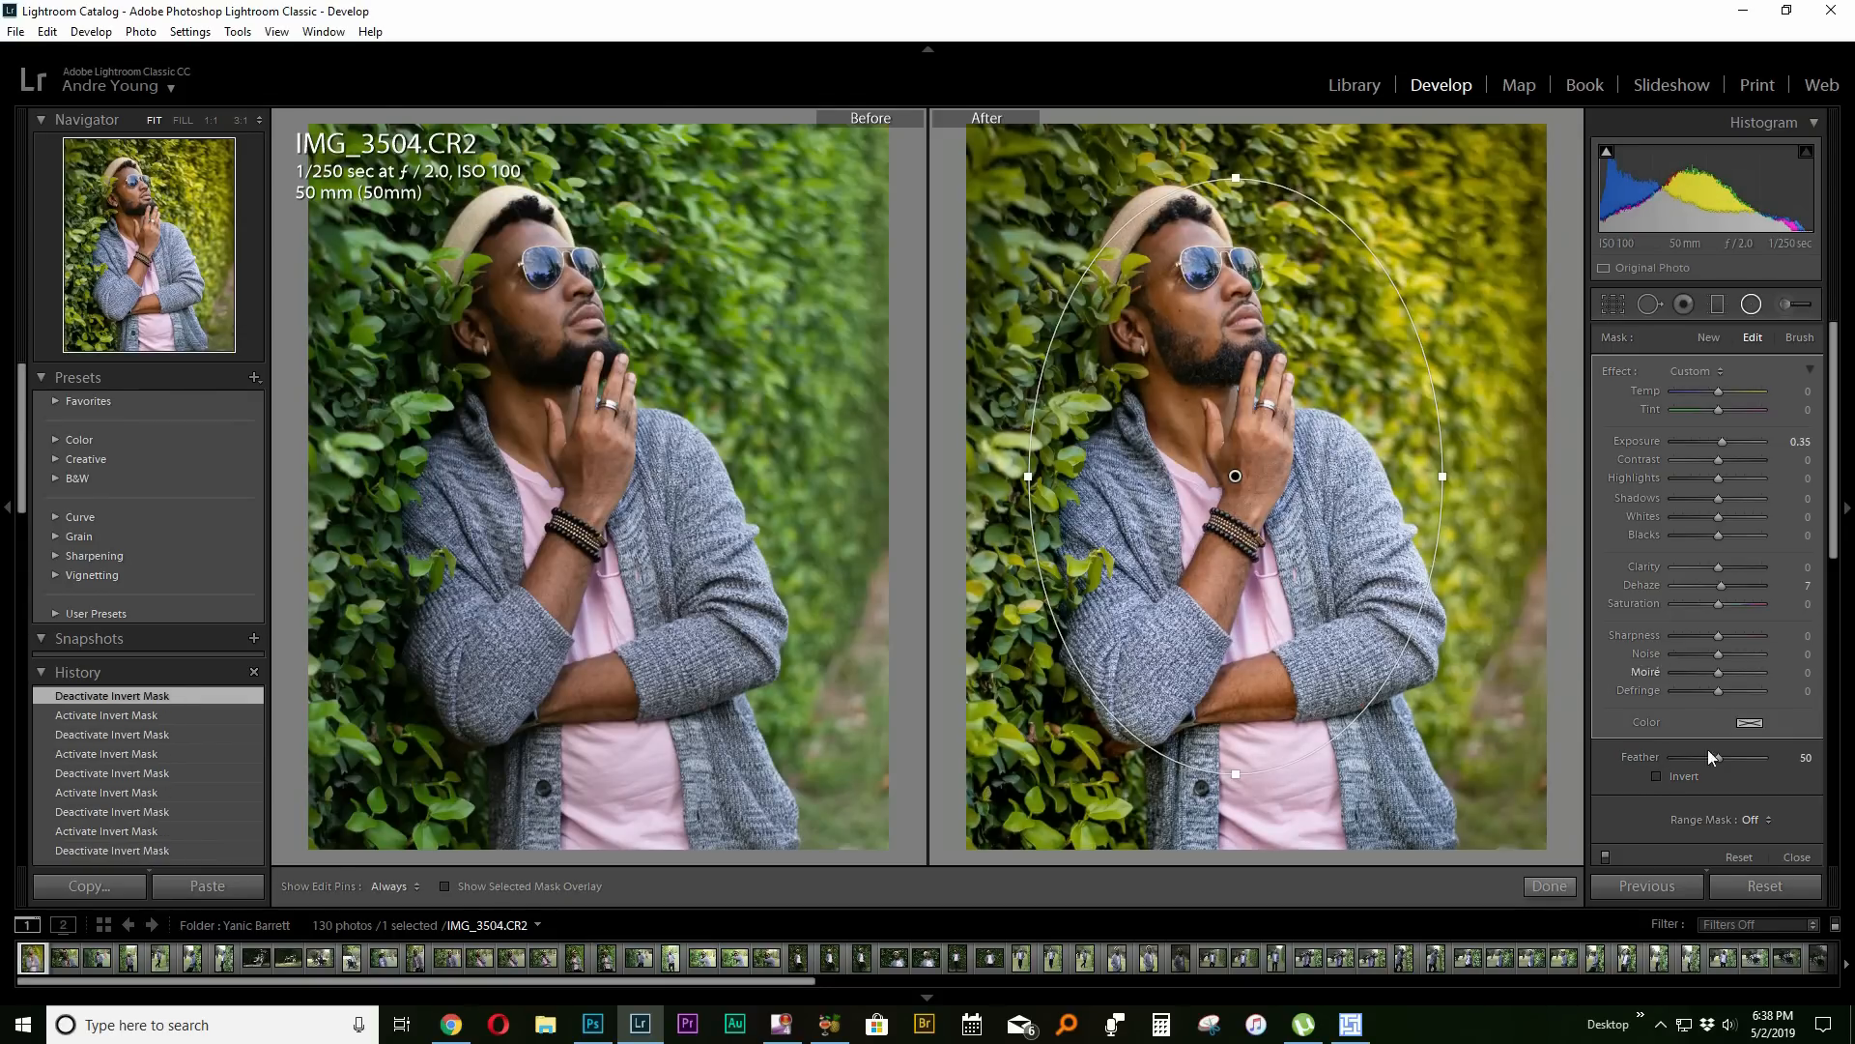
pyautogui.click(1659, 776)
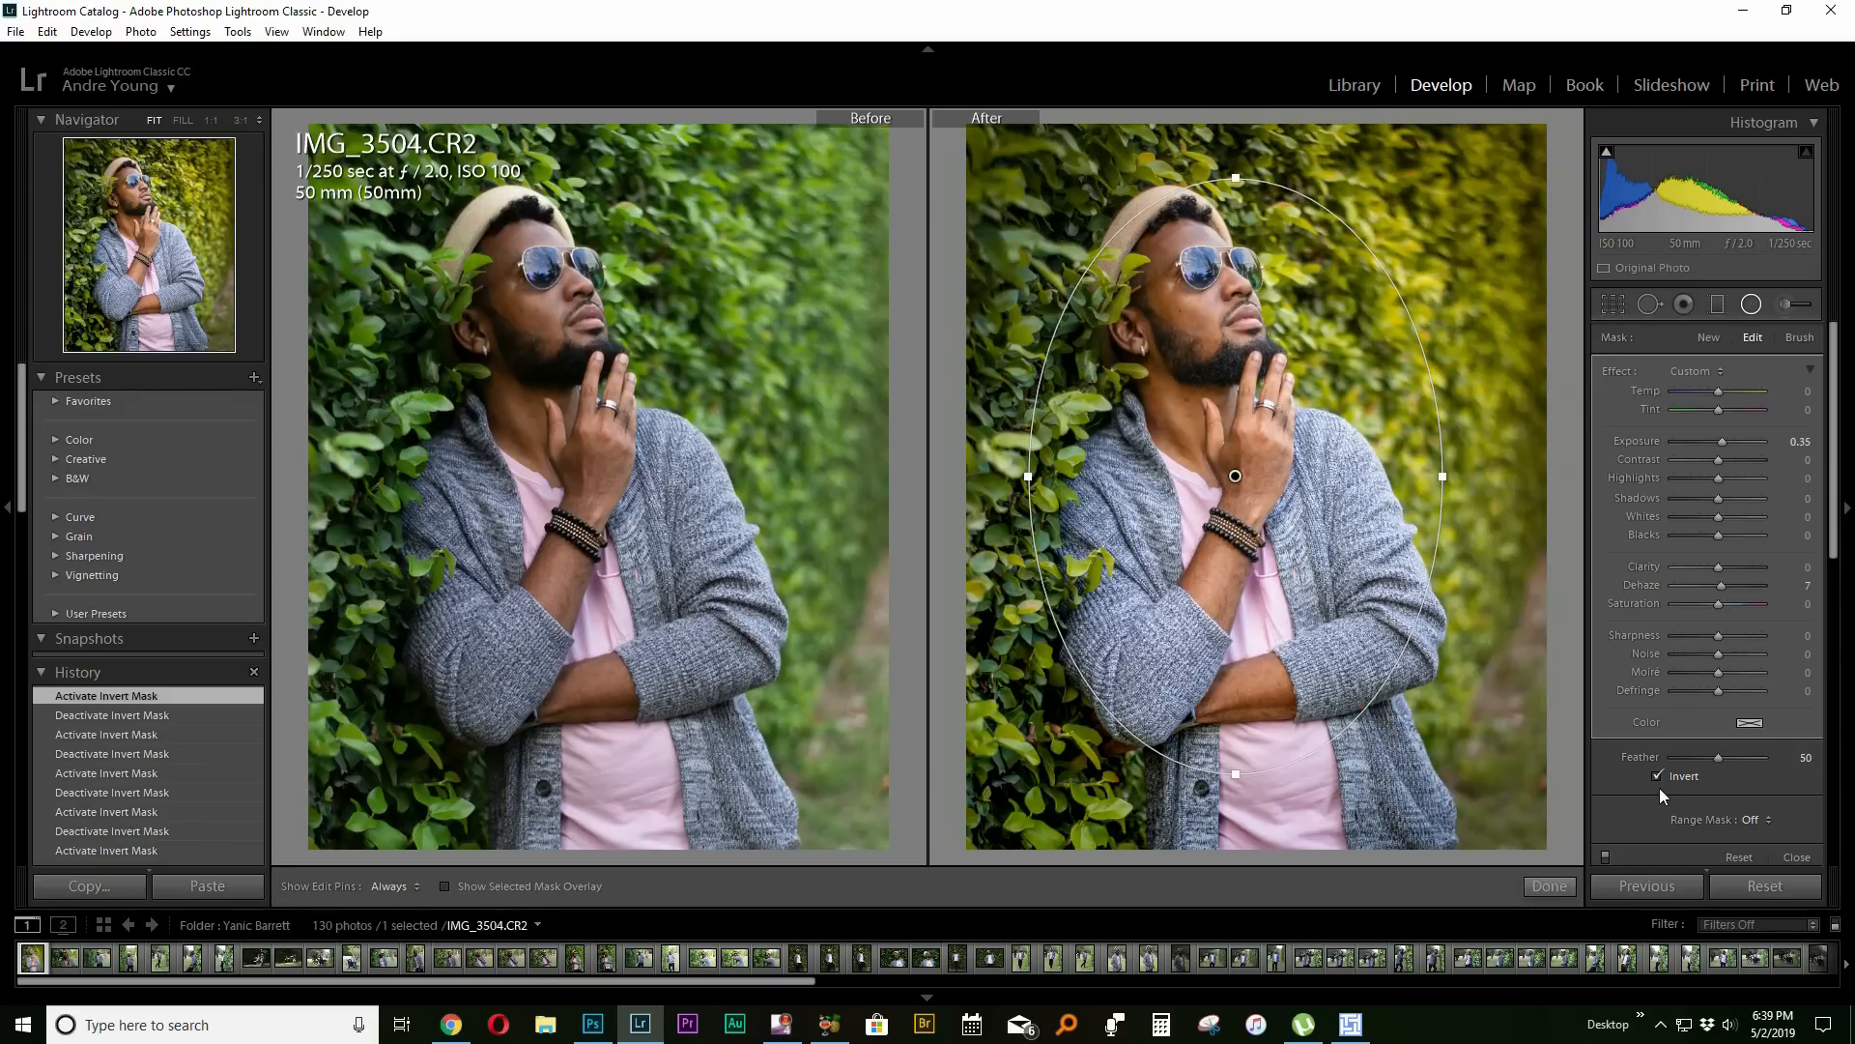
pyautogui.click(1658, 776)
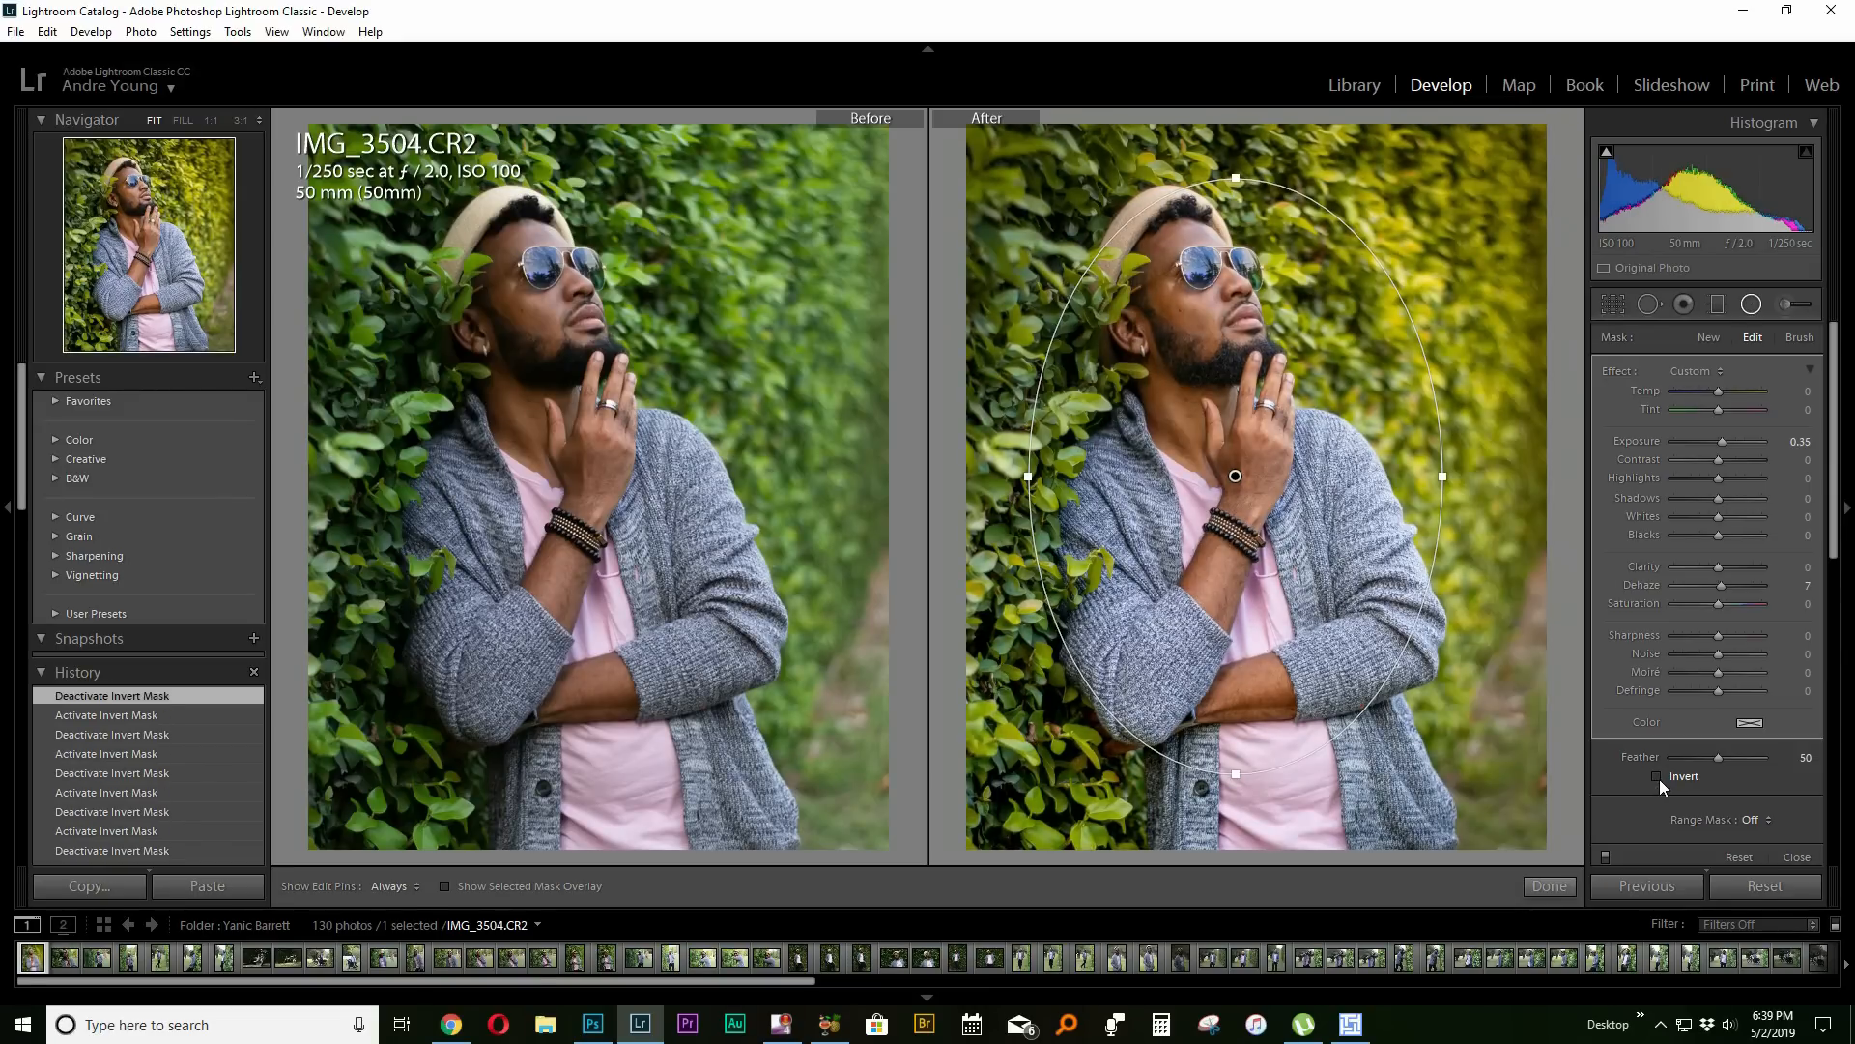
pyautogui.click(1659, 777)
pyautogui.click(1659, 777)
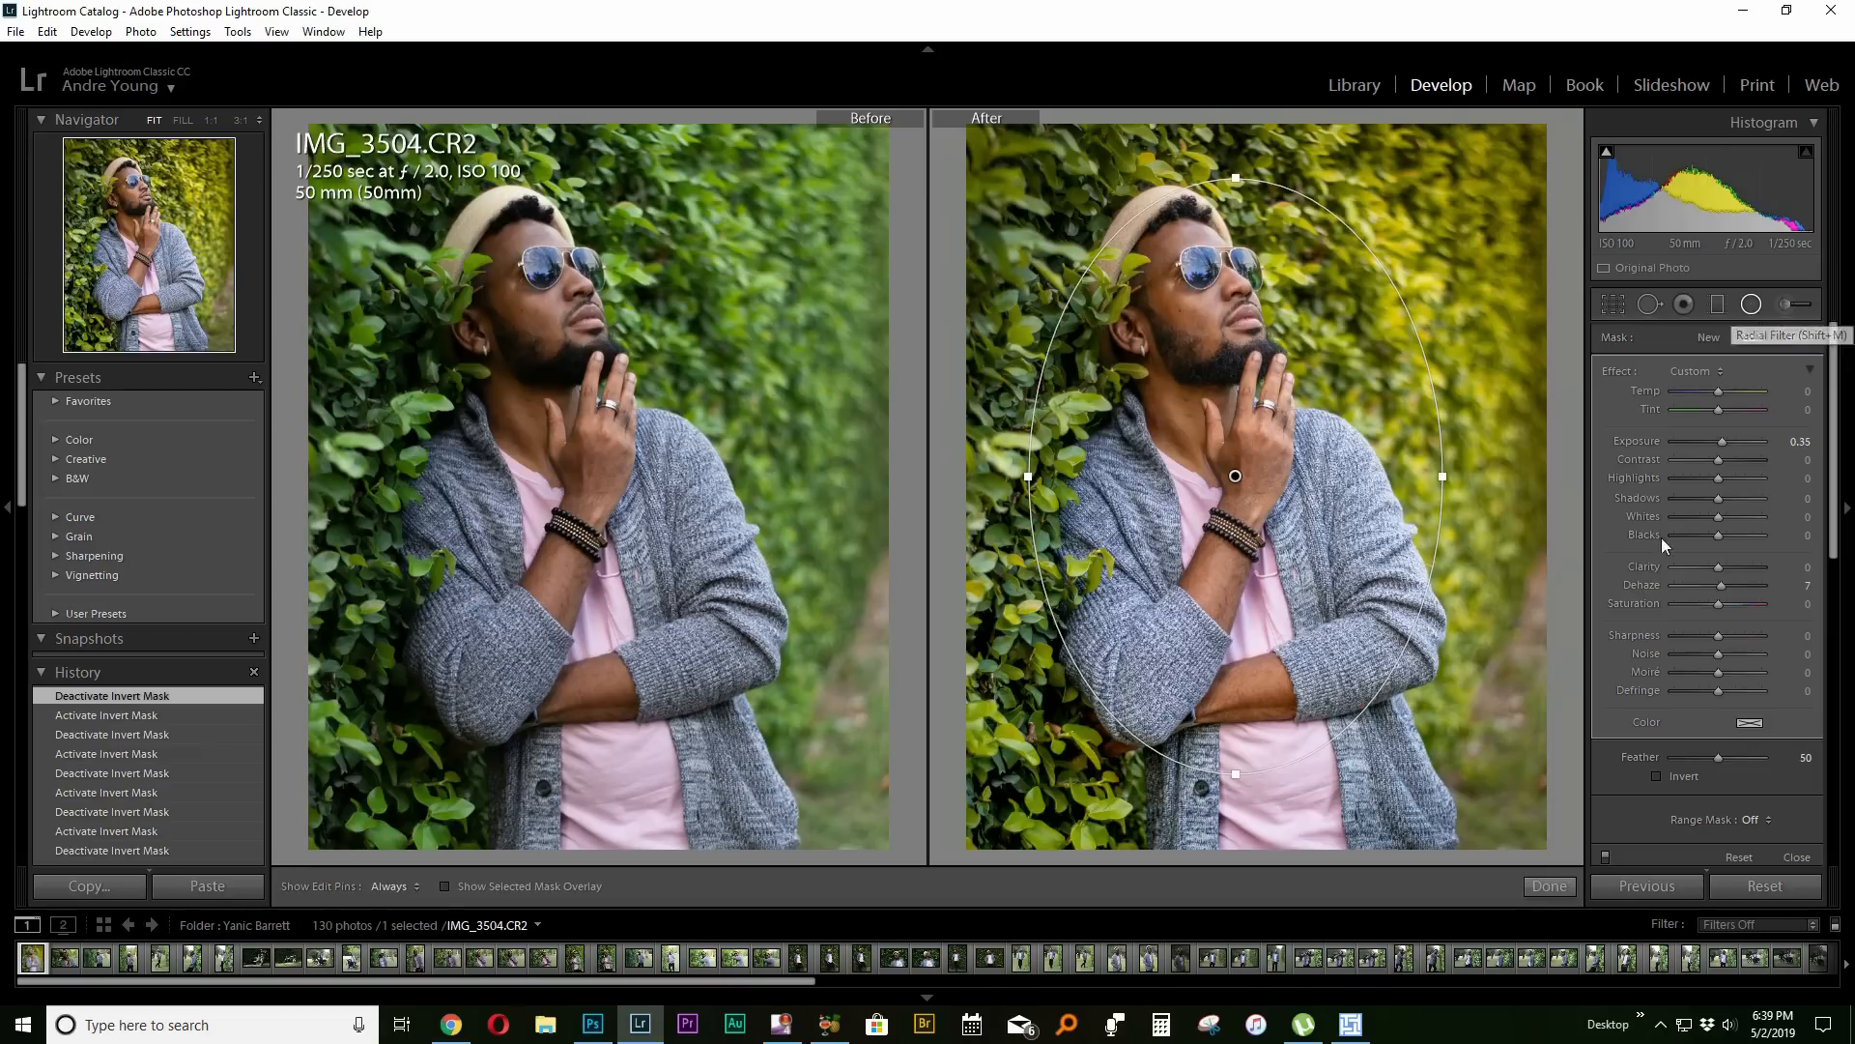
pyautogui.click(1658, 777)
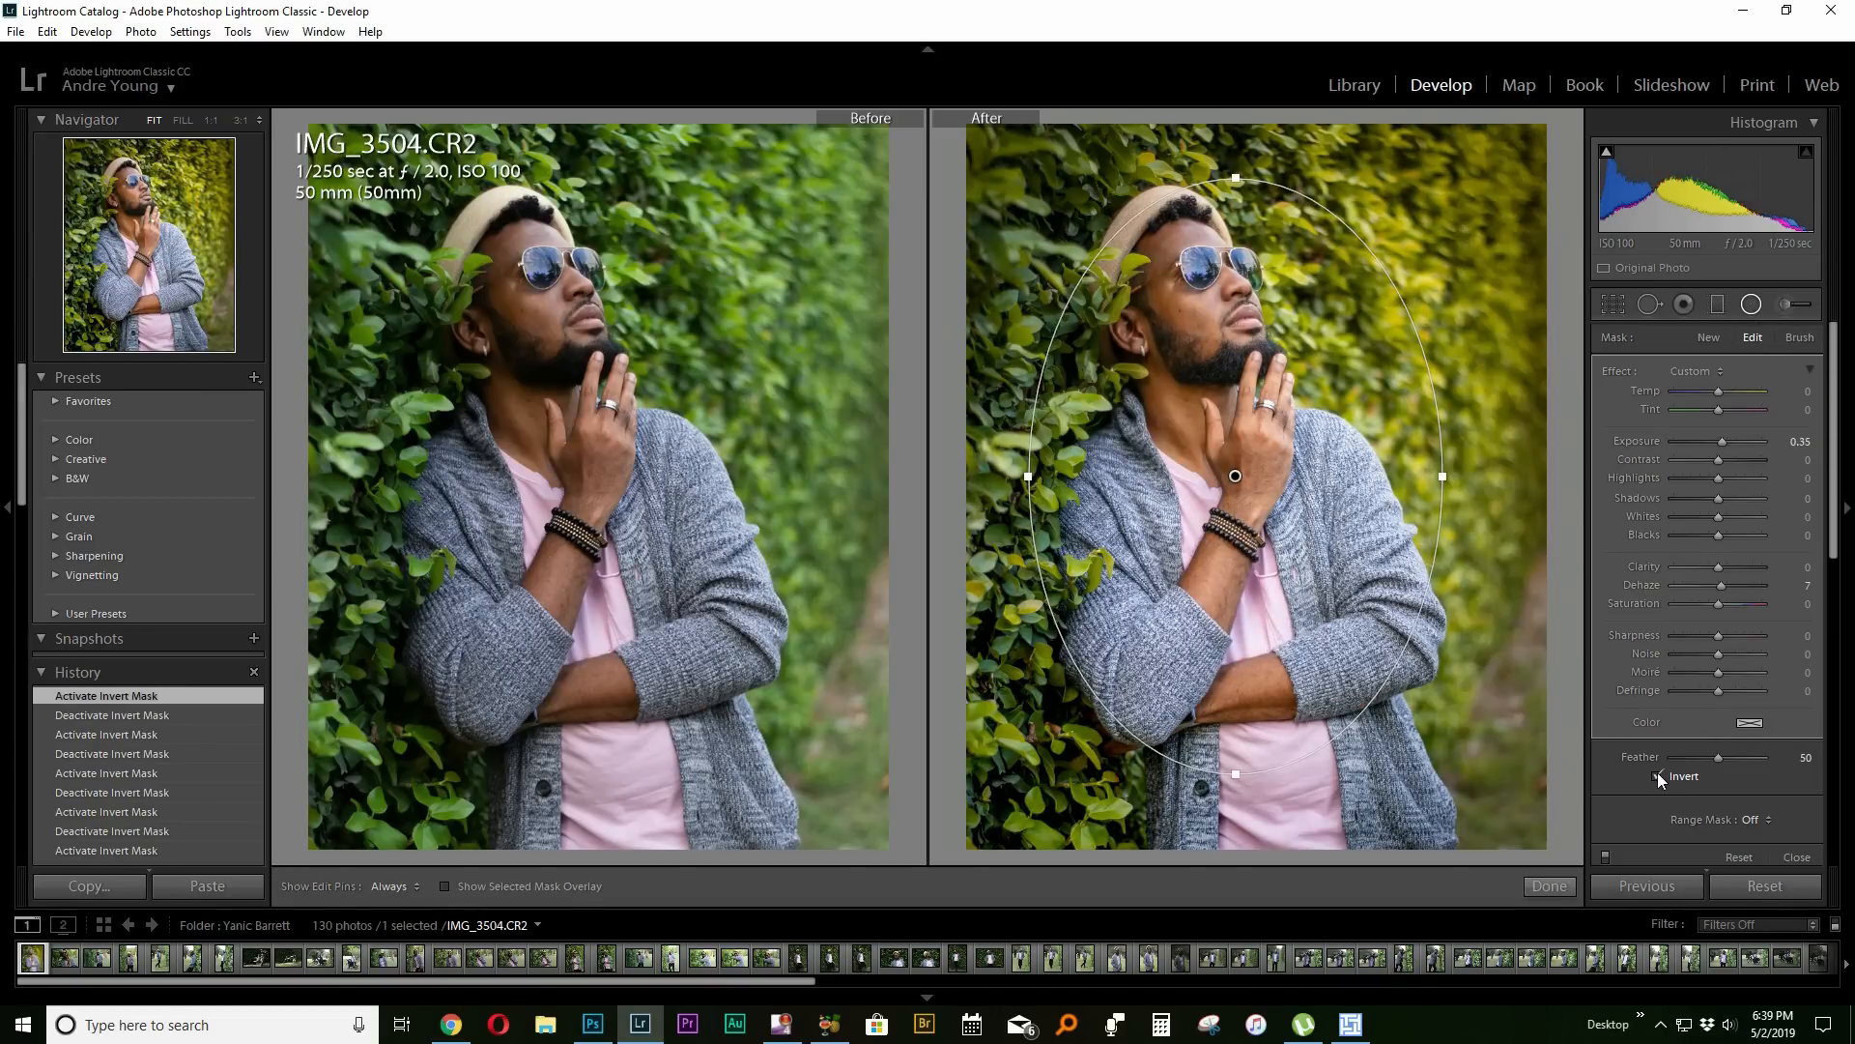
pyautogui.click(1659, 775)
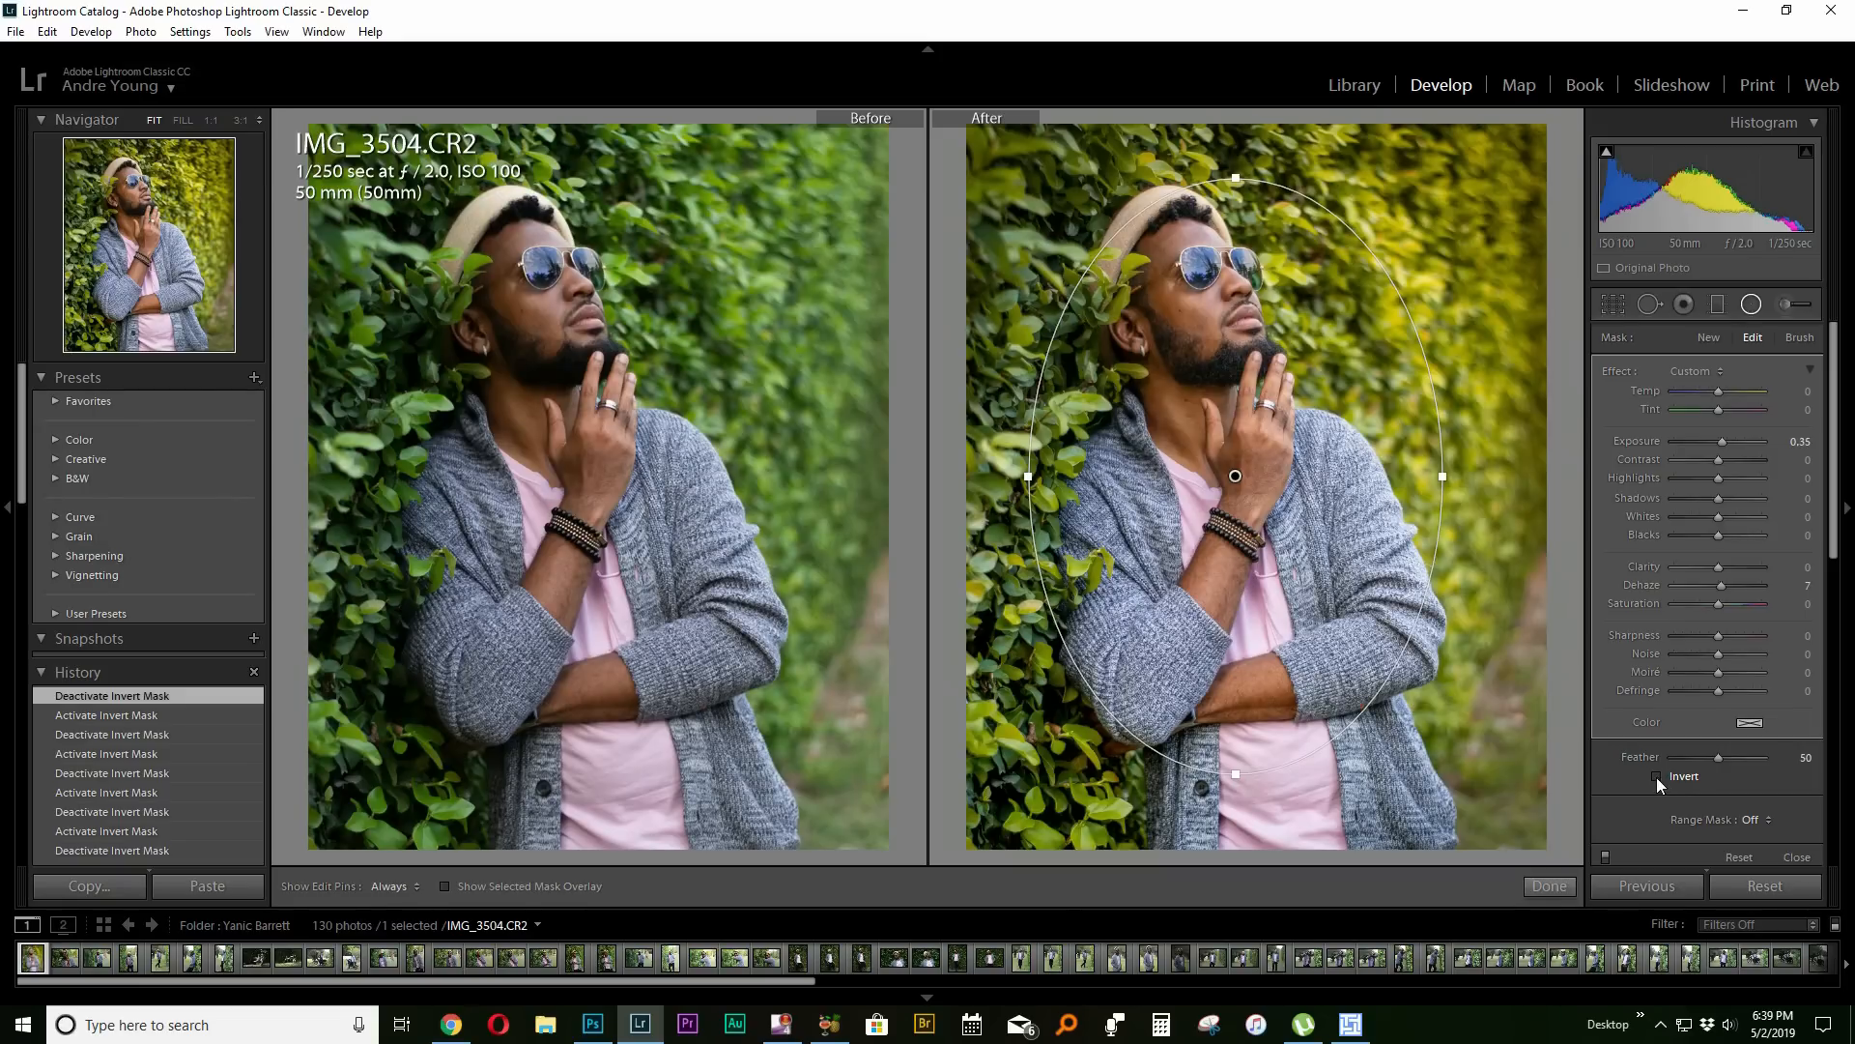
pyautogui.click(1657, 778)
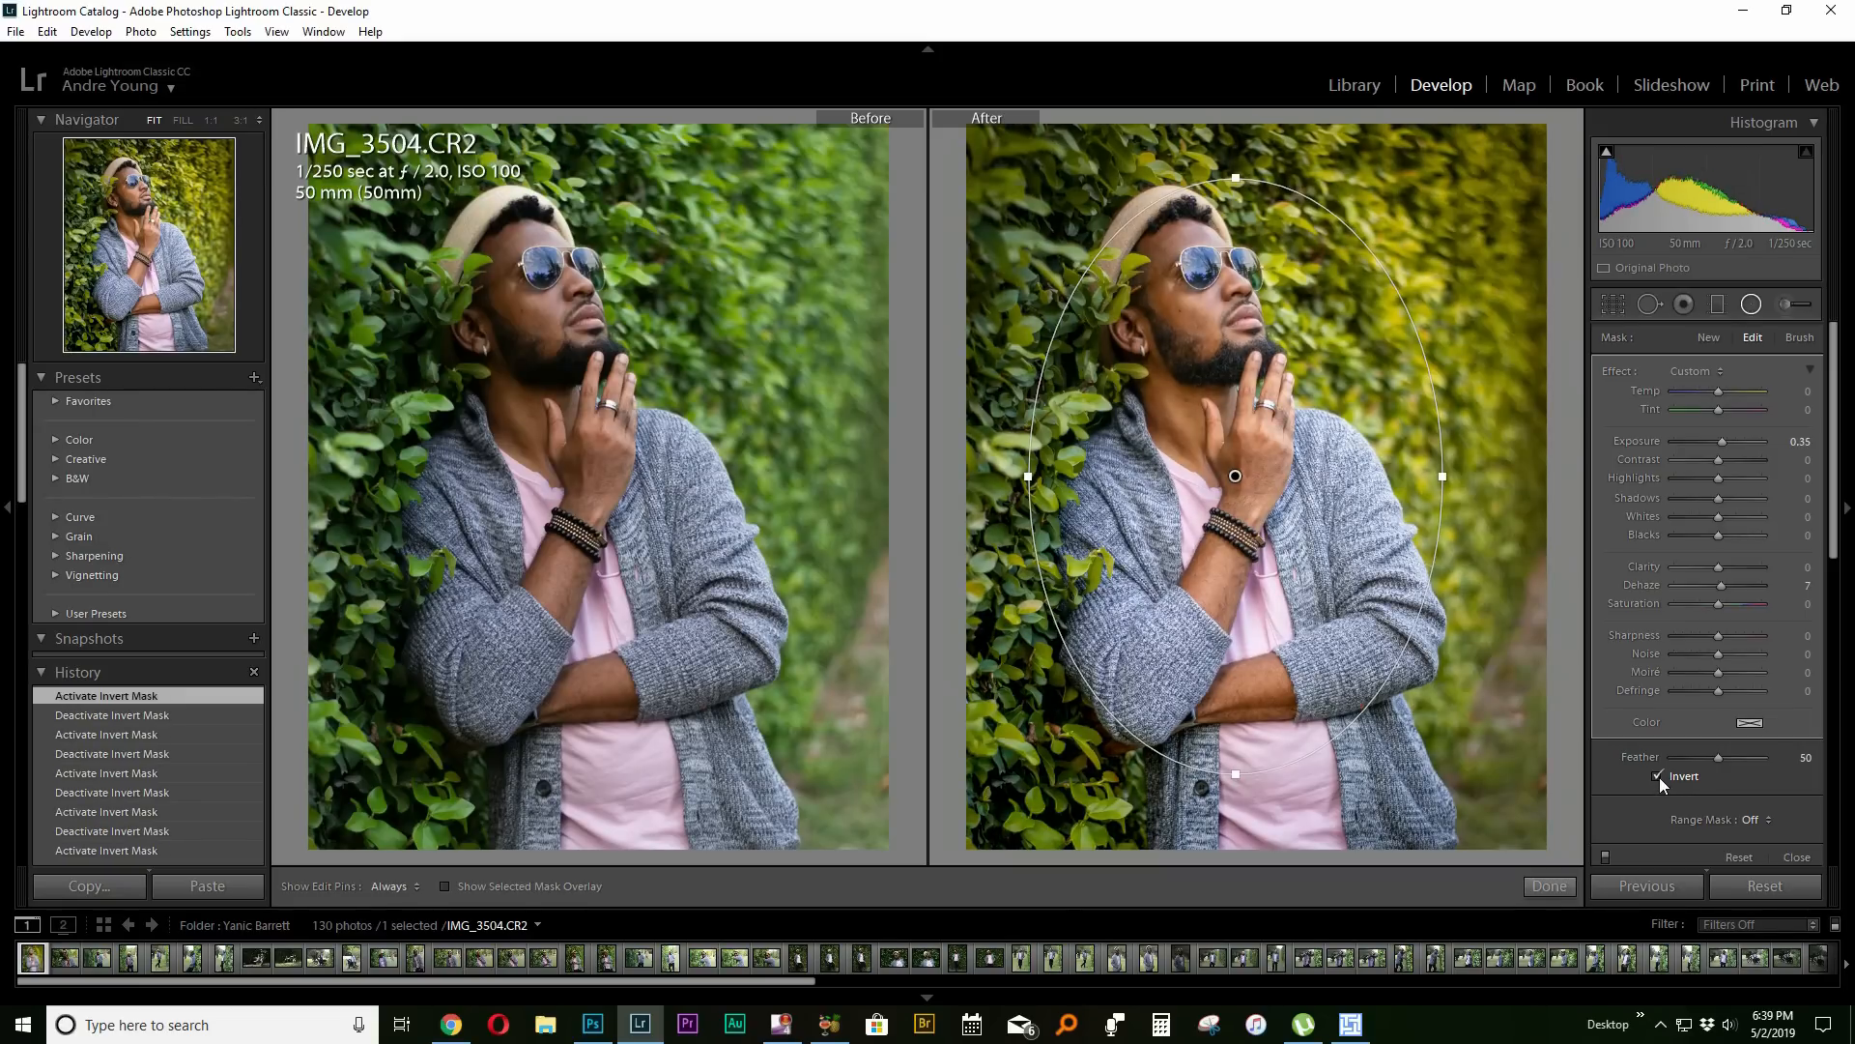
pyautogui.click(1659, 775)
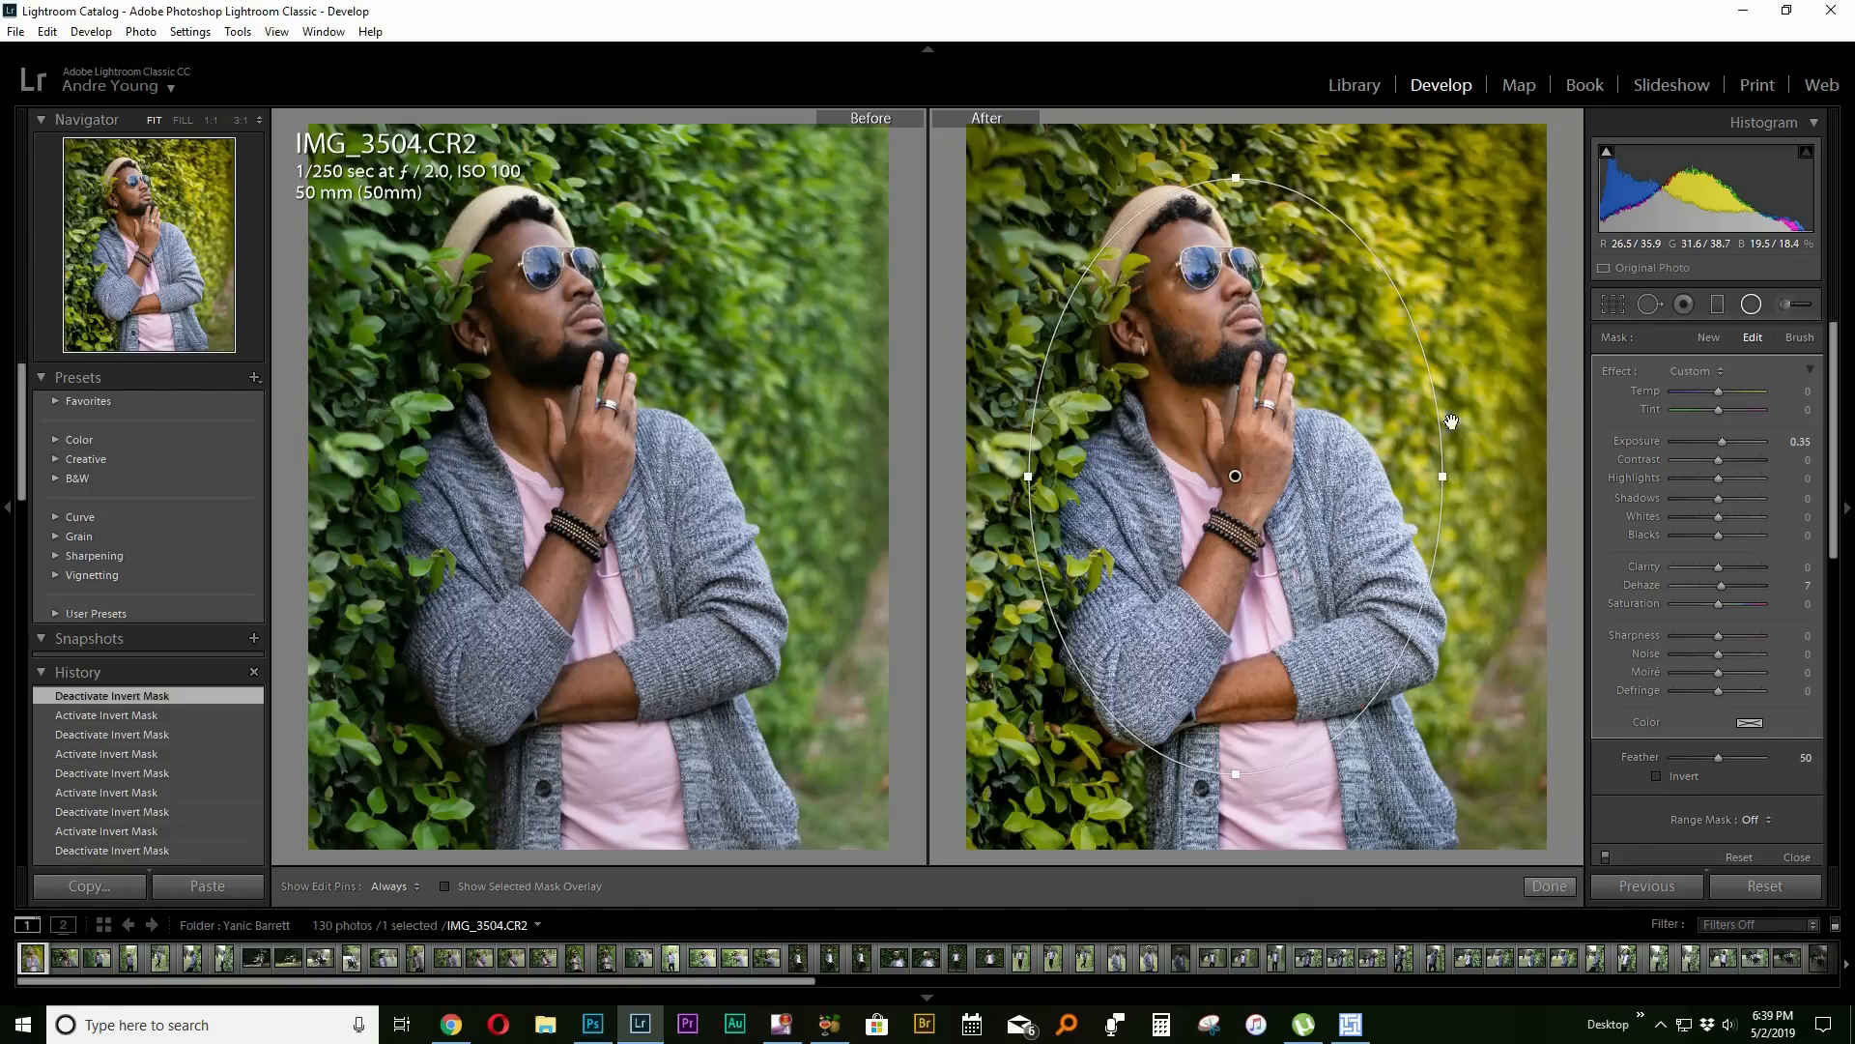
# Delete the radial filter around the man and finish radial filter editing.
pyautogui.rightClick(1236, 479)
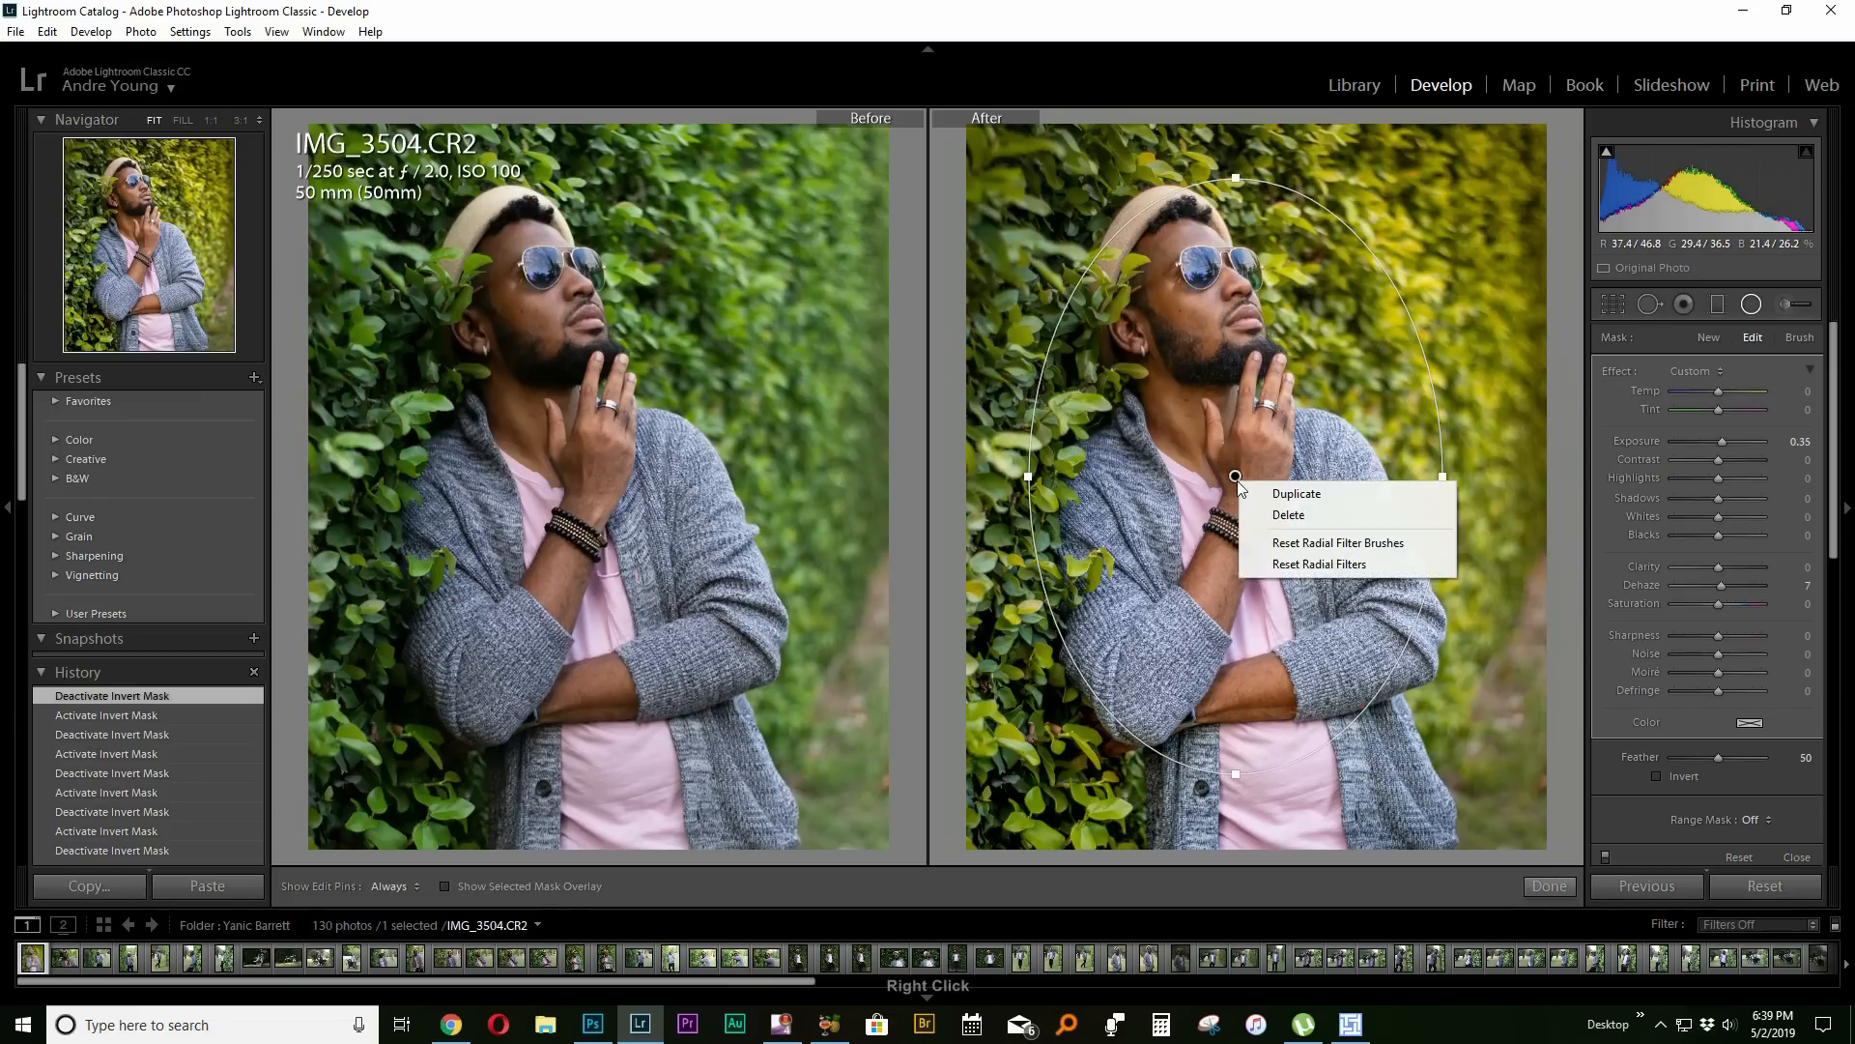
pyautogui.click(1295, 515)
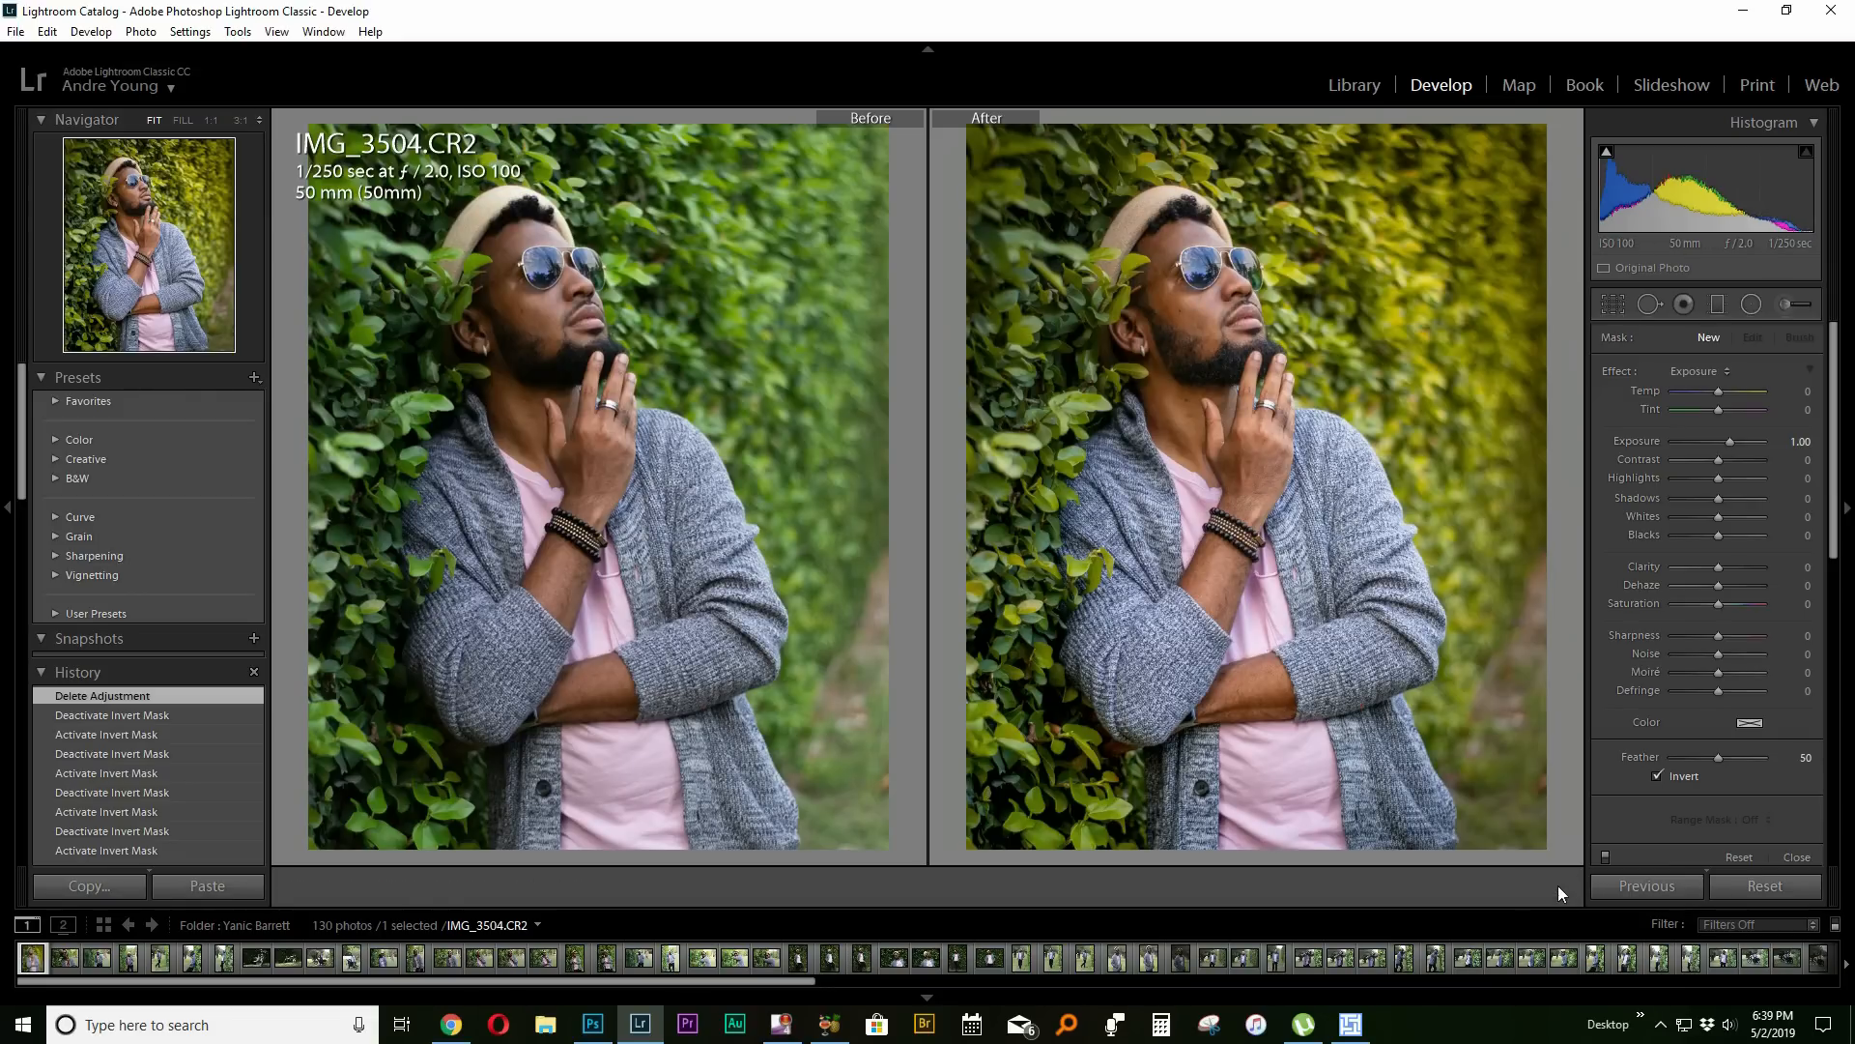
pyautogui.click(1551, 886)
# Heal the blemish on the man's lower cheek with Spot Removal at size 16, sampling clean skin just above it.
pyautogui.click(1221, 321)
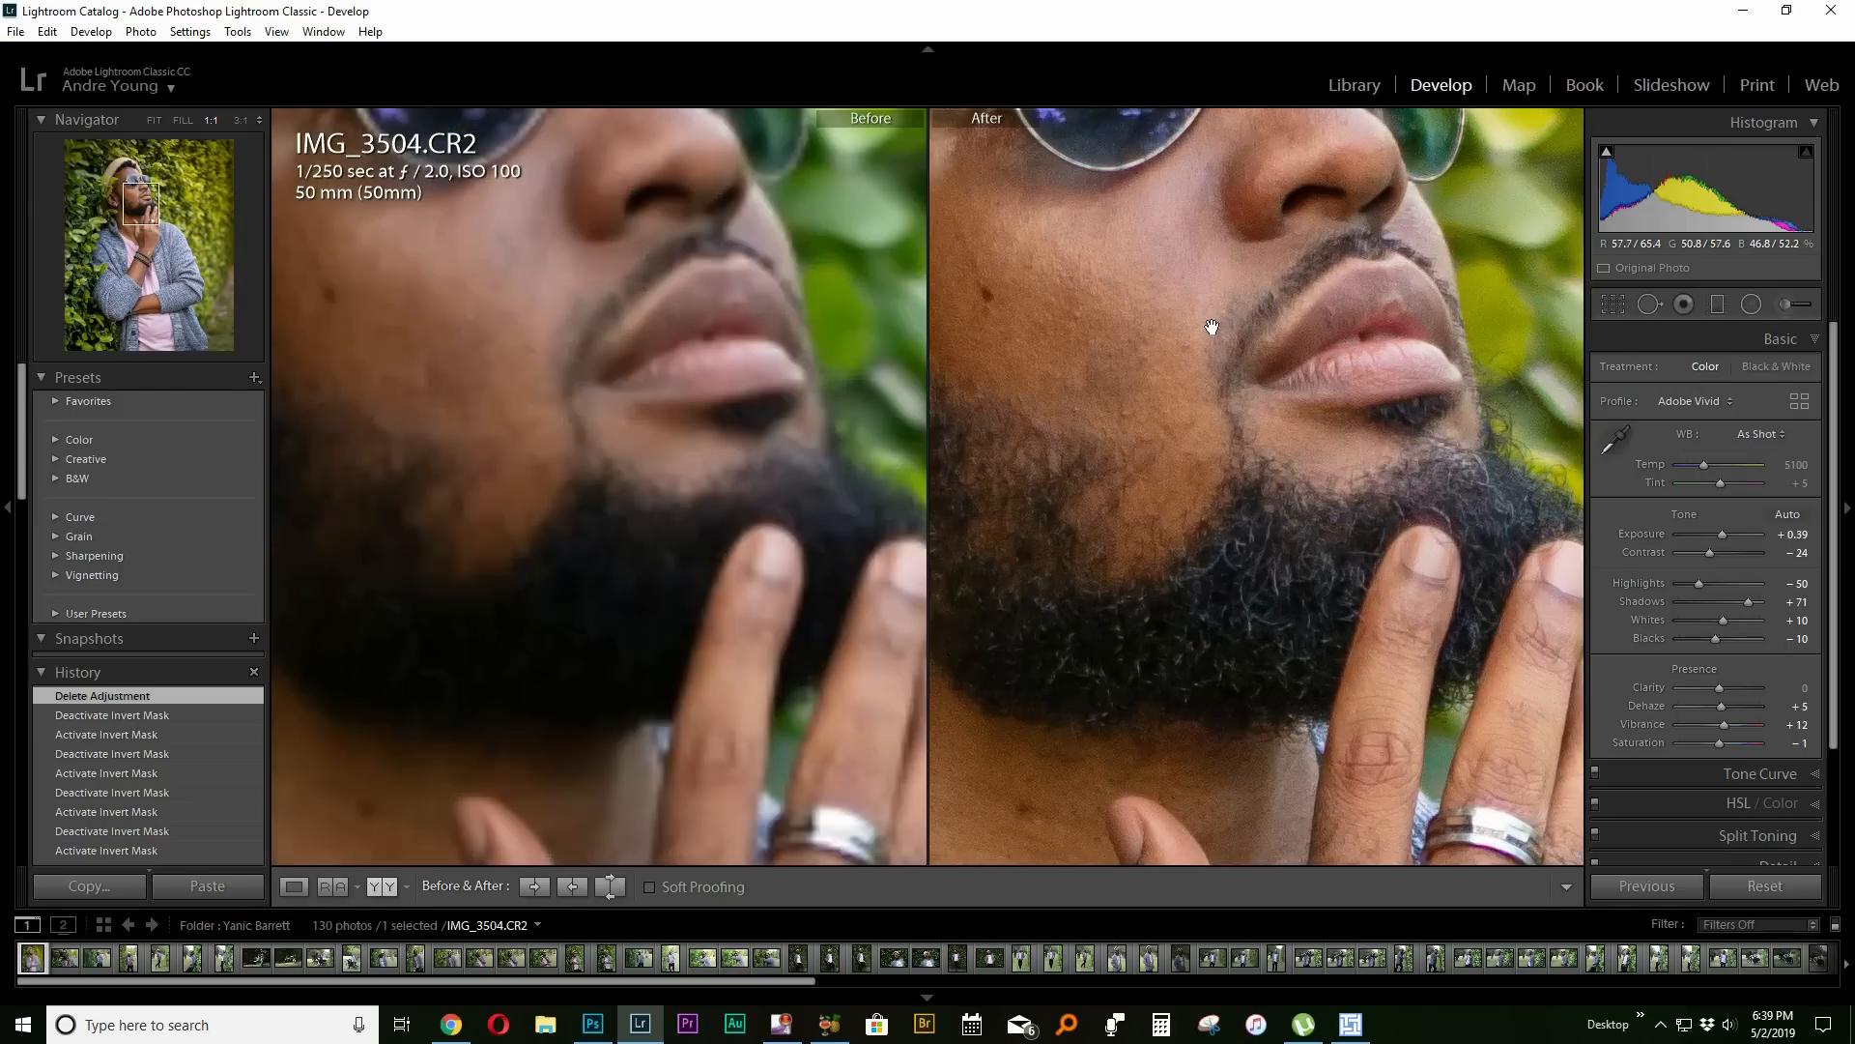
pyautogui.moveTo(1198, 354); pyautogui.dragTo(1338, 444)
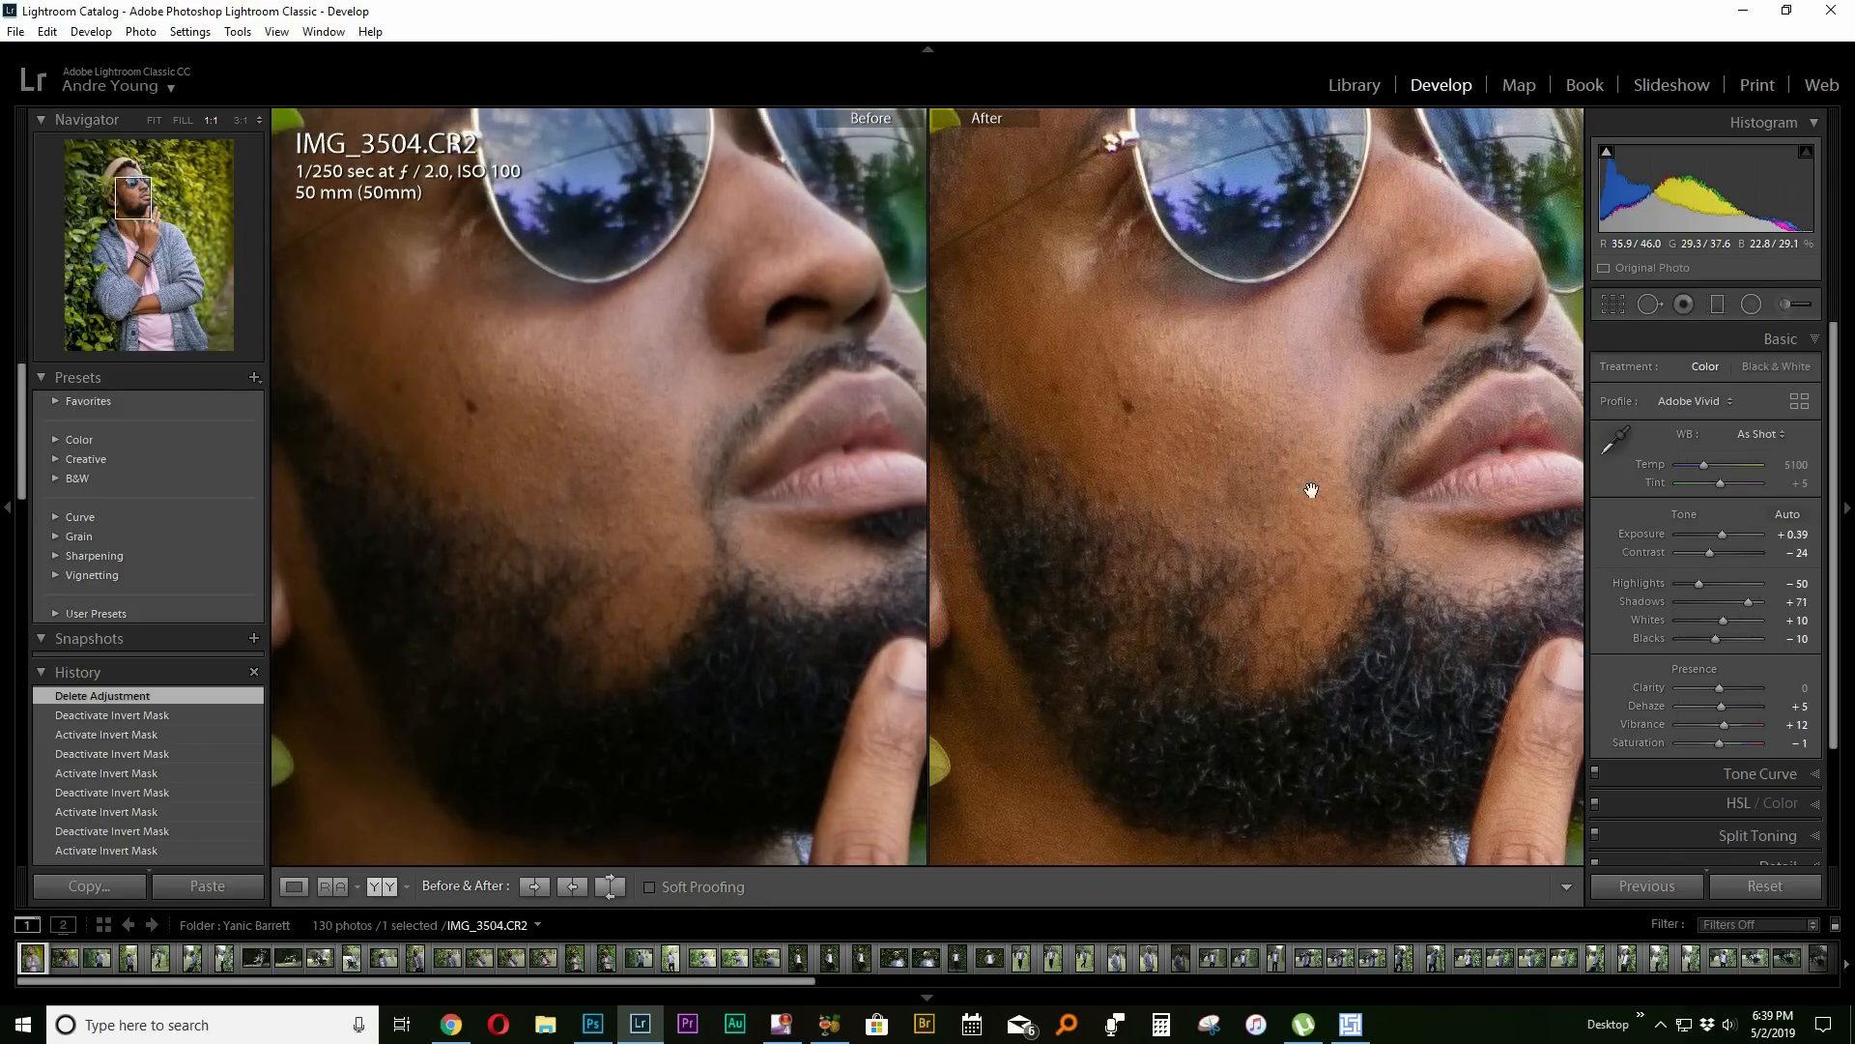
pyautogui.click(1648, 303)
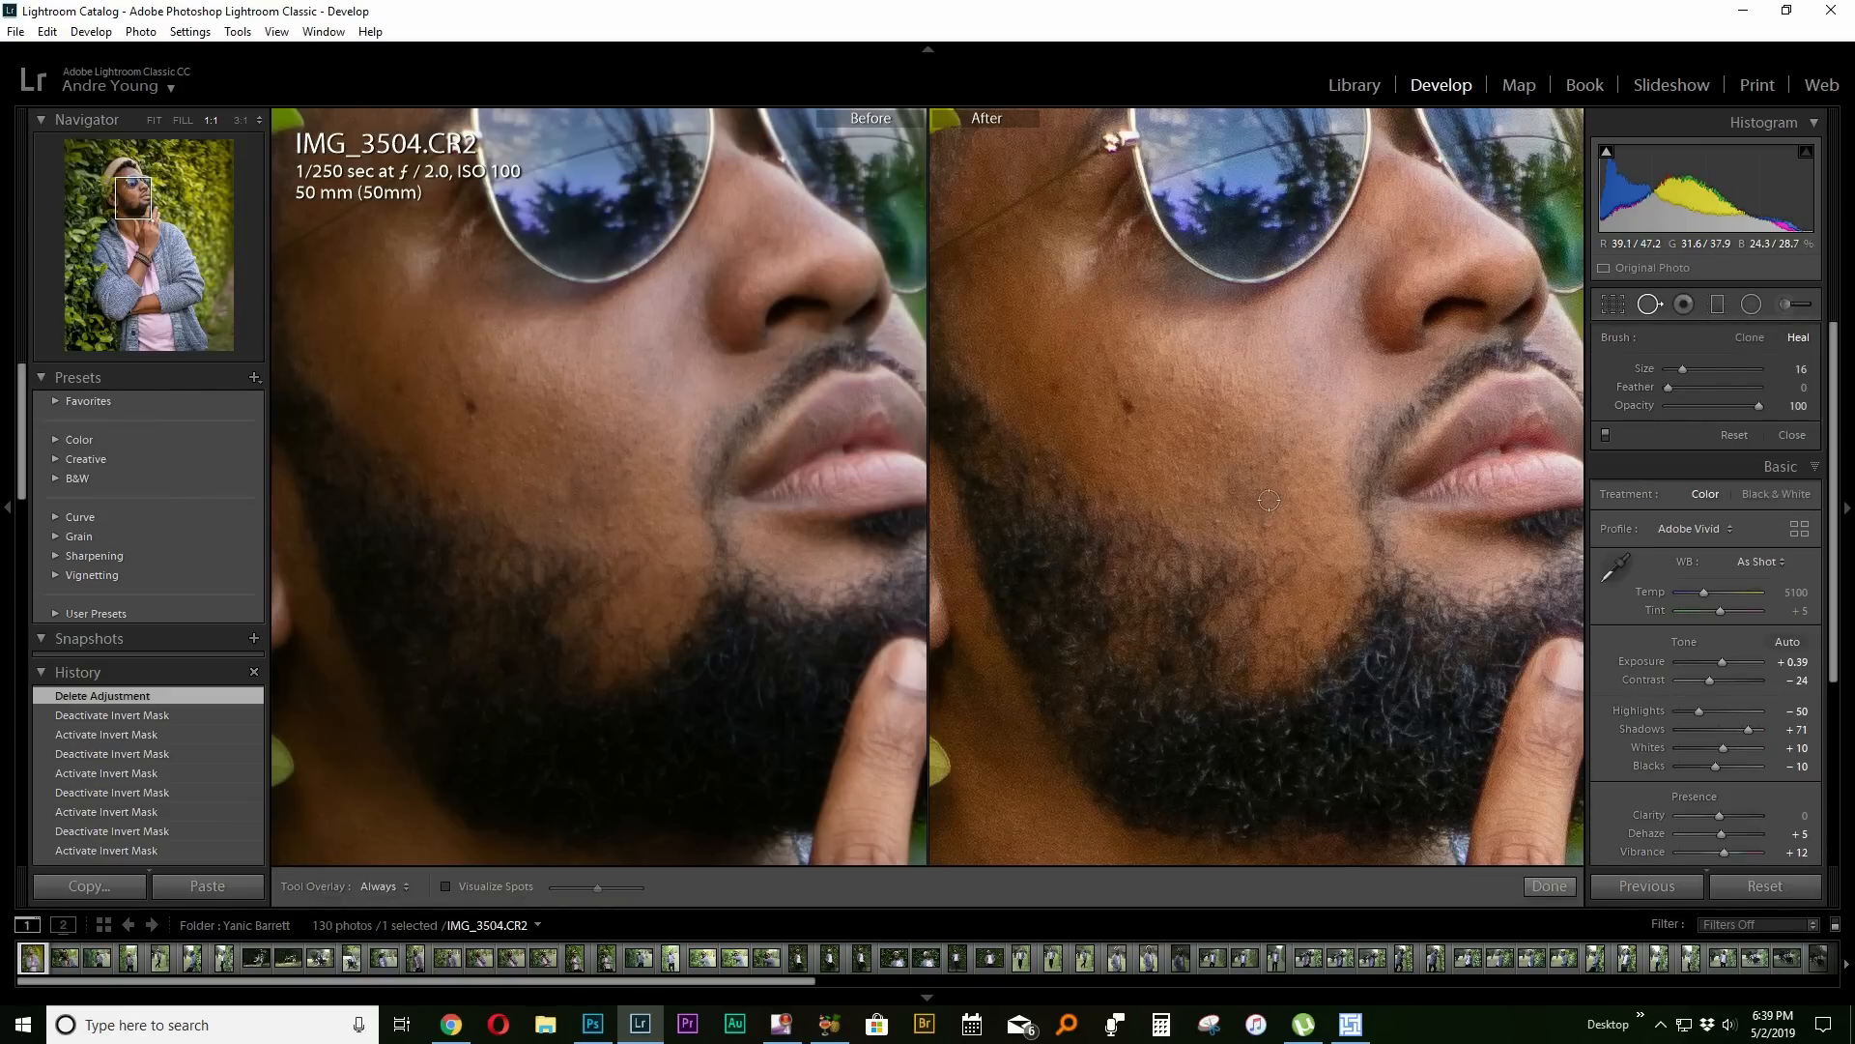
pyautogui.scroll(-3, 1268, 506)
pyautogui.scroll(5, 1268, 520)
pyautogui.click(1267, 527)
pyautogui.click(1267, 528)
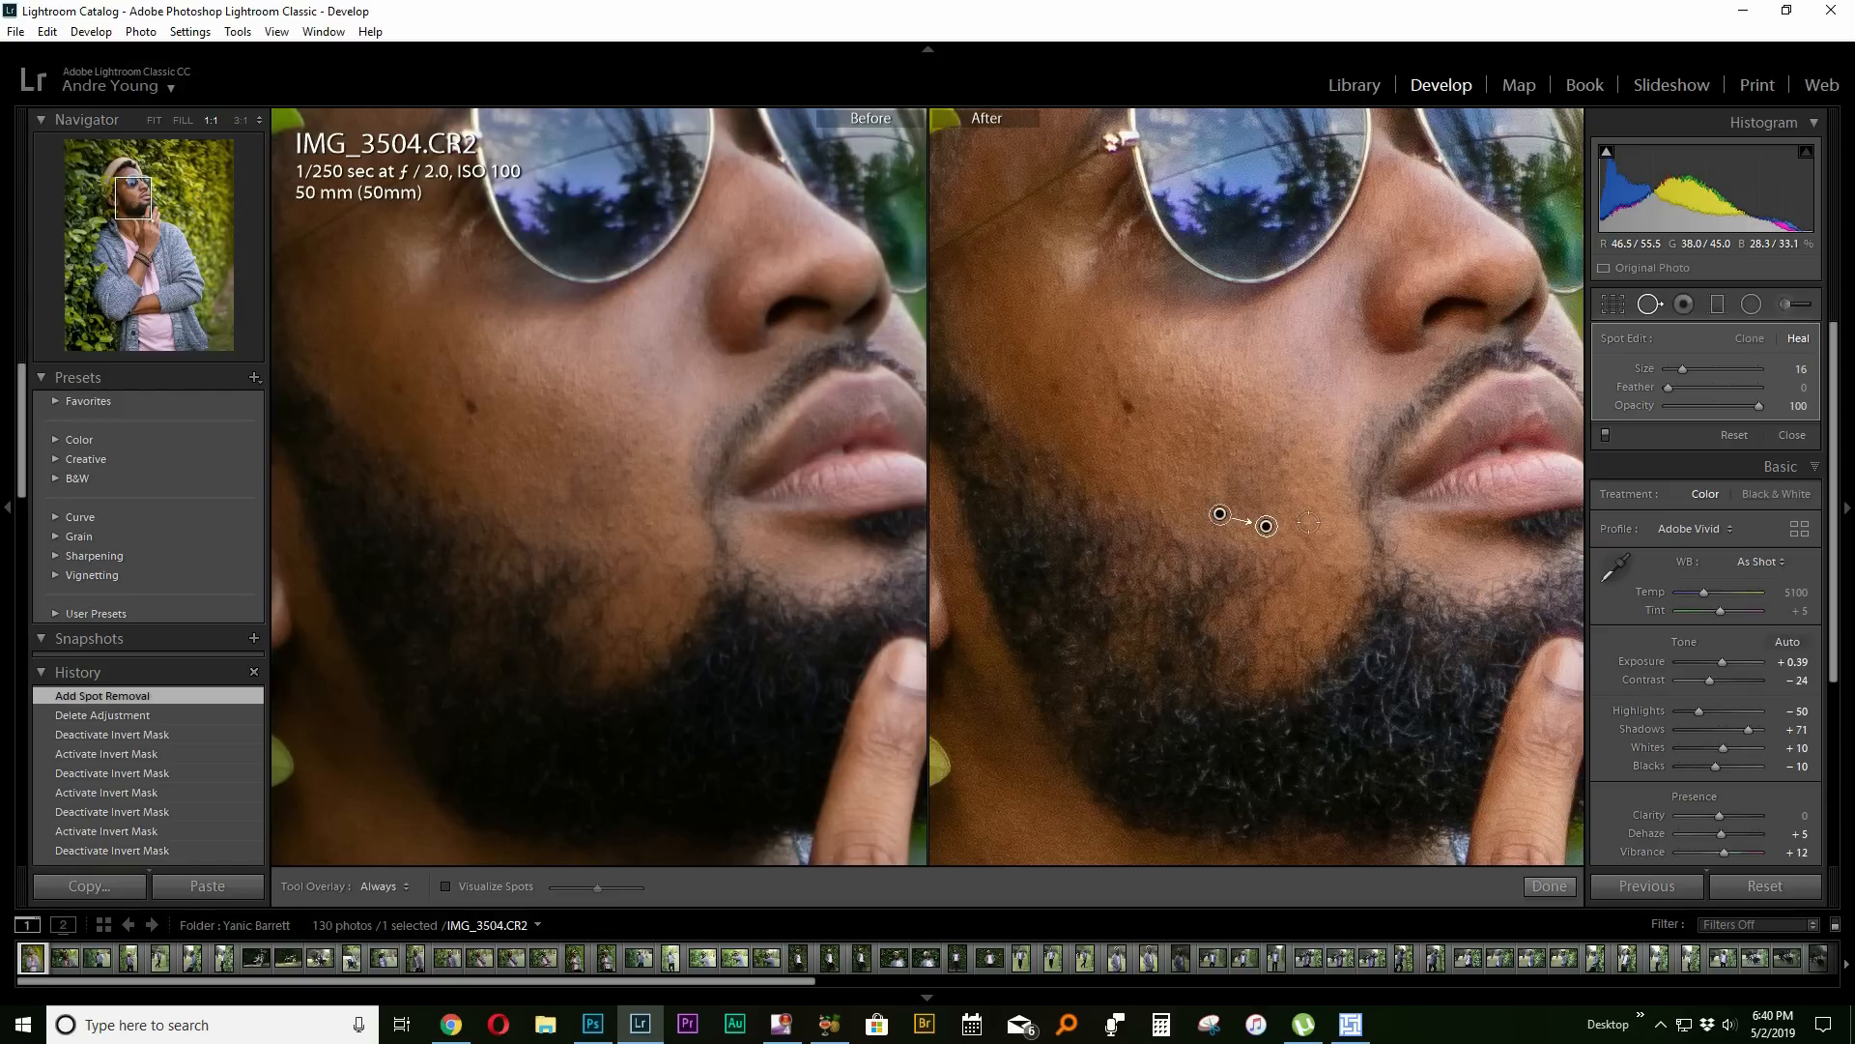
pyautogui.moveTo(1222, 517); pyautogui.dragTo(1300, 503)
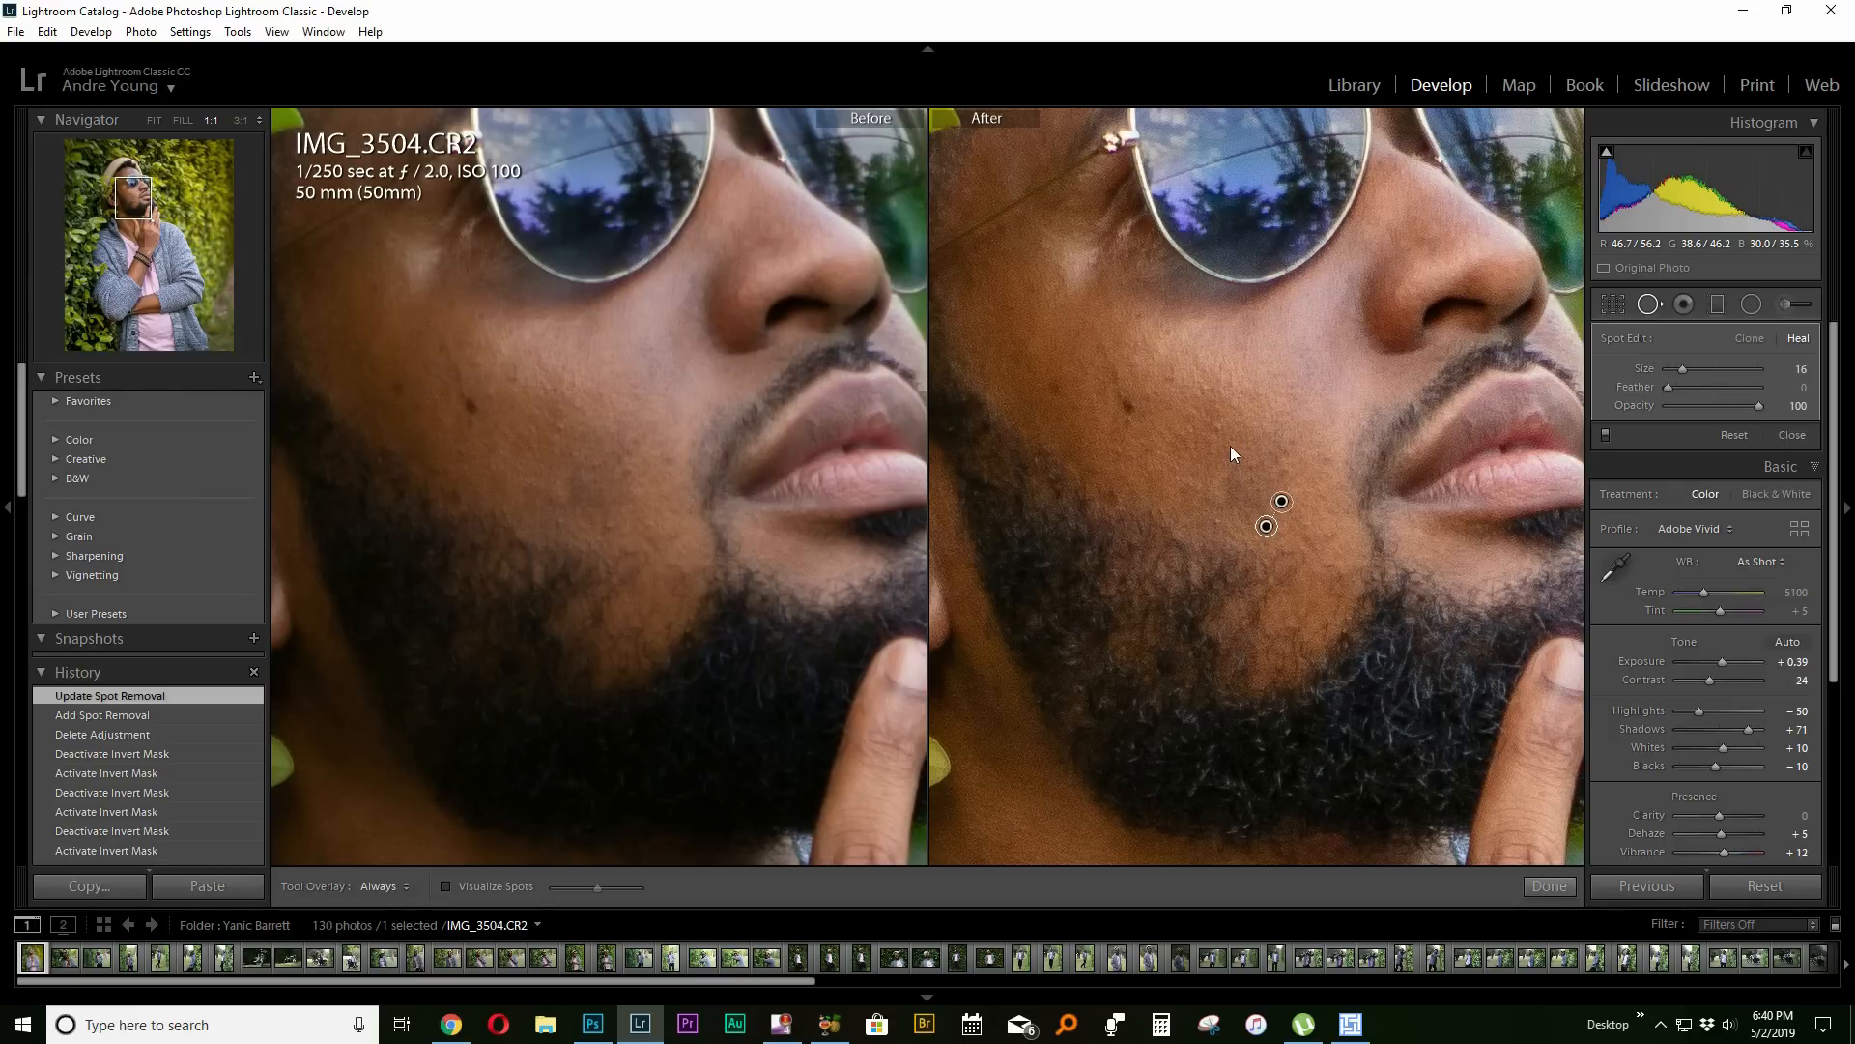
# Heal a second blemish higher on the cheek with a short stroke, reposition its sample onto nearby skin and finish spot removal.
pyautogui.moveTo(1223, 435); pyautogui.dragTo(1239, 456)
pyautogui.moveTo(1297, 538); pyautogui.dragTo(1248, 426)
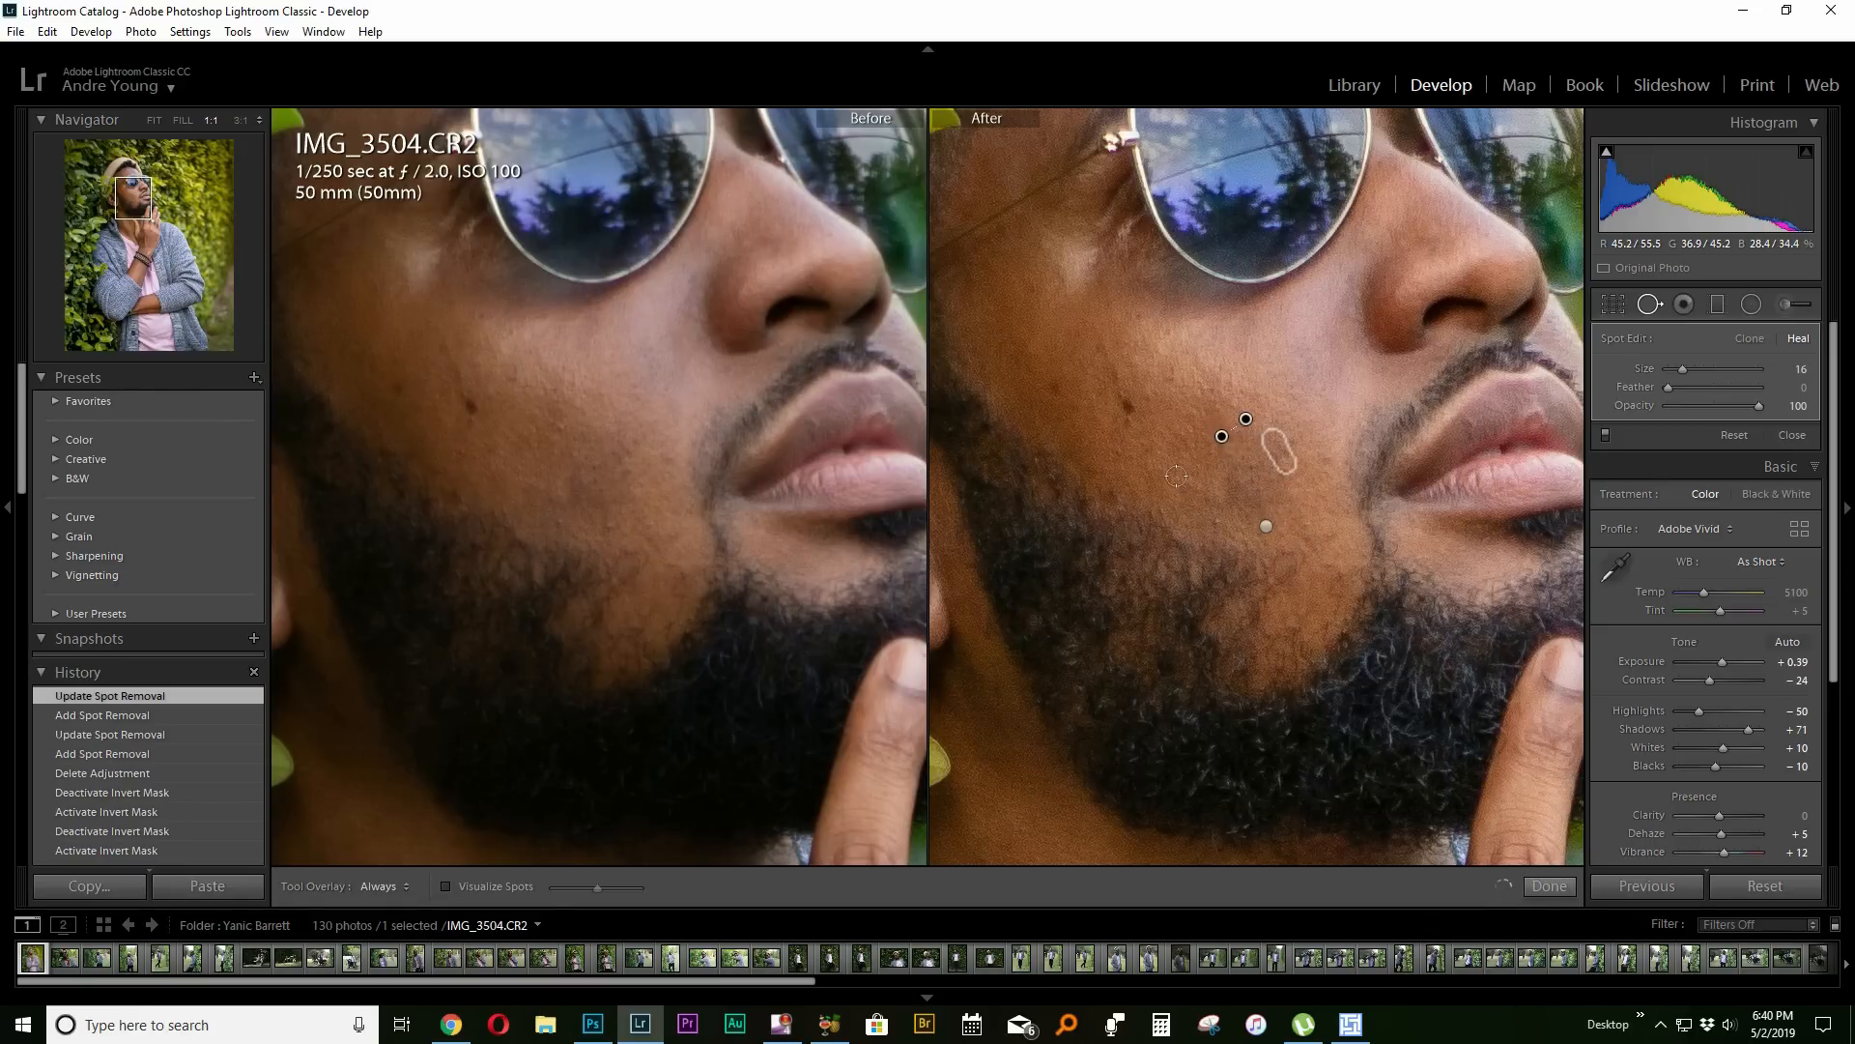
pyautogui.click(1541, 885)
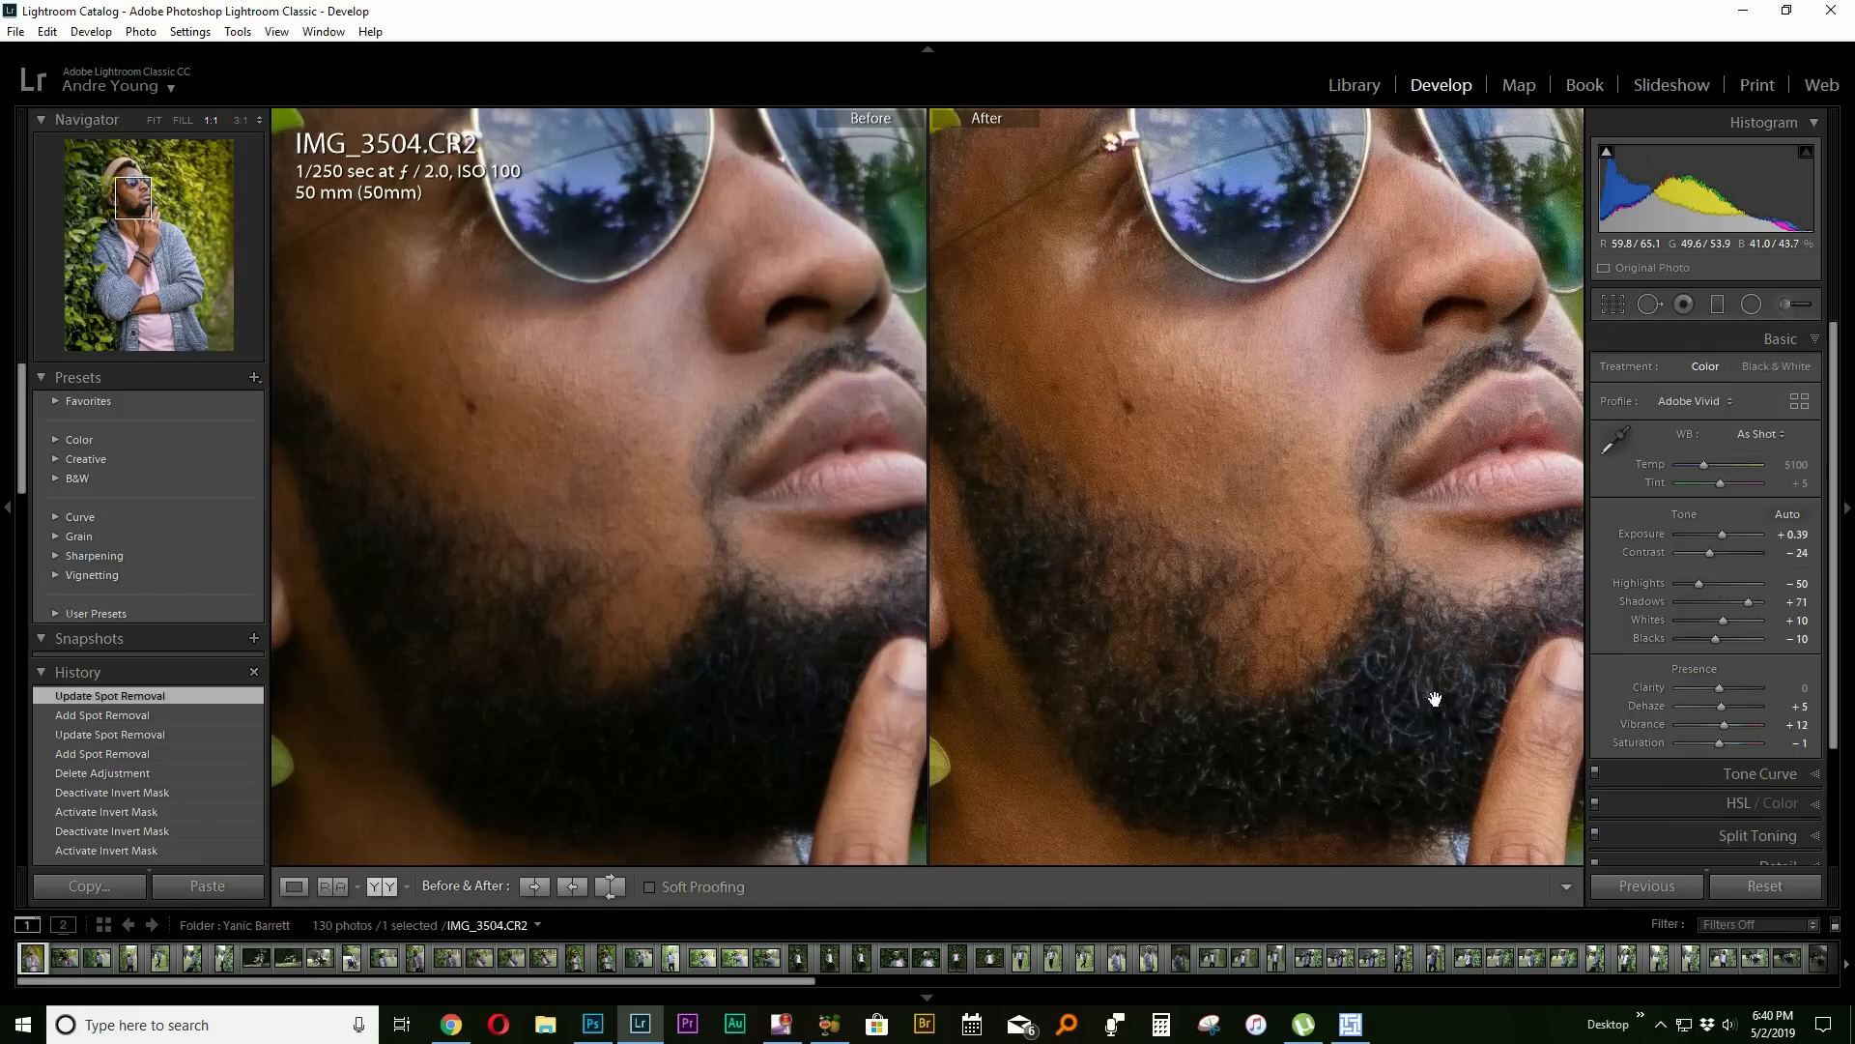
# Heal the dark spots on the man's neck with Spot Removal in Heal mode, using brush size 28.
pyautogui.click(1414, 657)
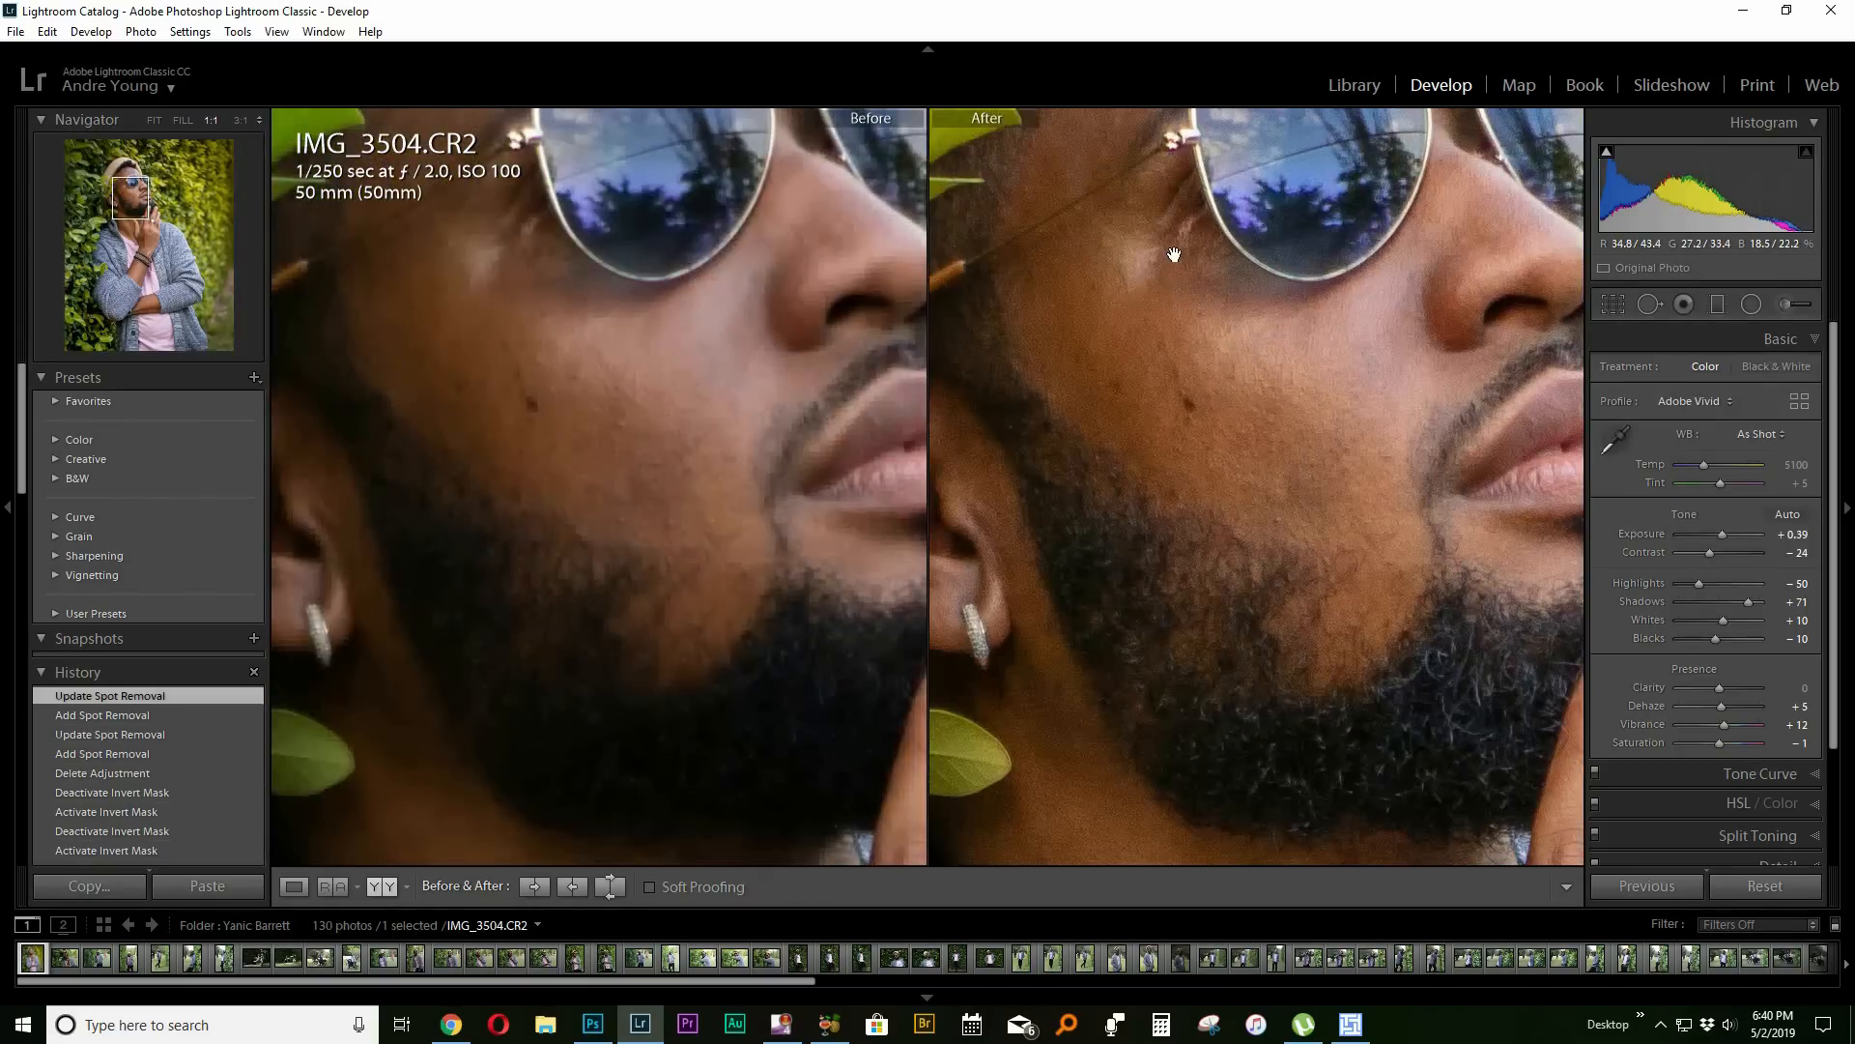
pyautogui.moveTo(1176, 255); pyautogui.dragTo(1219, 283)
pyautogui.moveTo(1209, 419); pyautogui.dragTo(1246, 315)
pyautogui.moveTo(1194, 503); pyautogui.dragTo(1245, 333)
pyautogui.moveTo(1236, 468); pyautogui.dragTo(1243, 368)
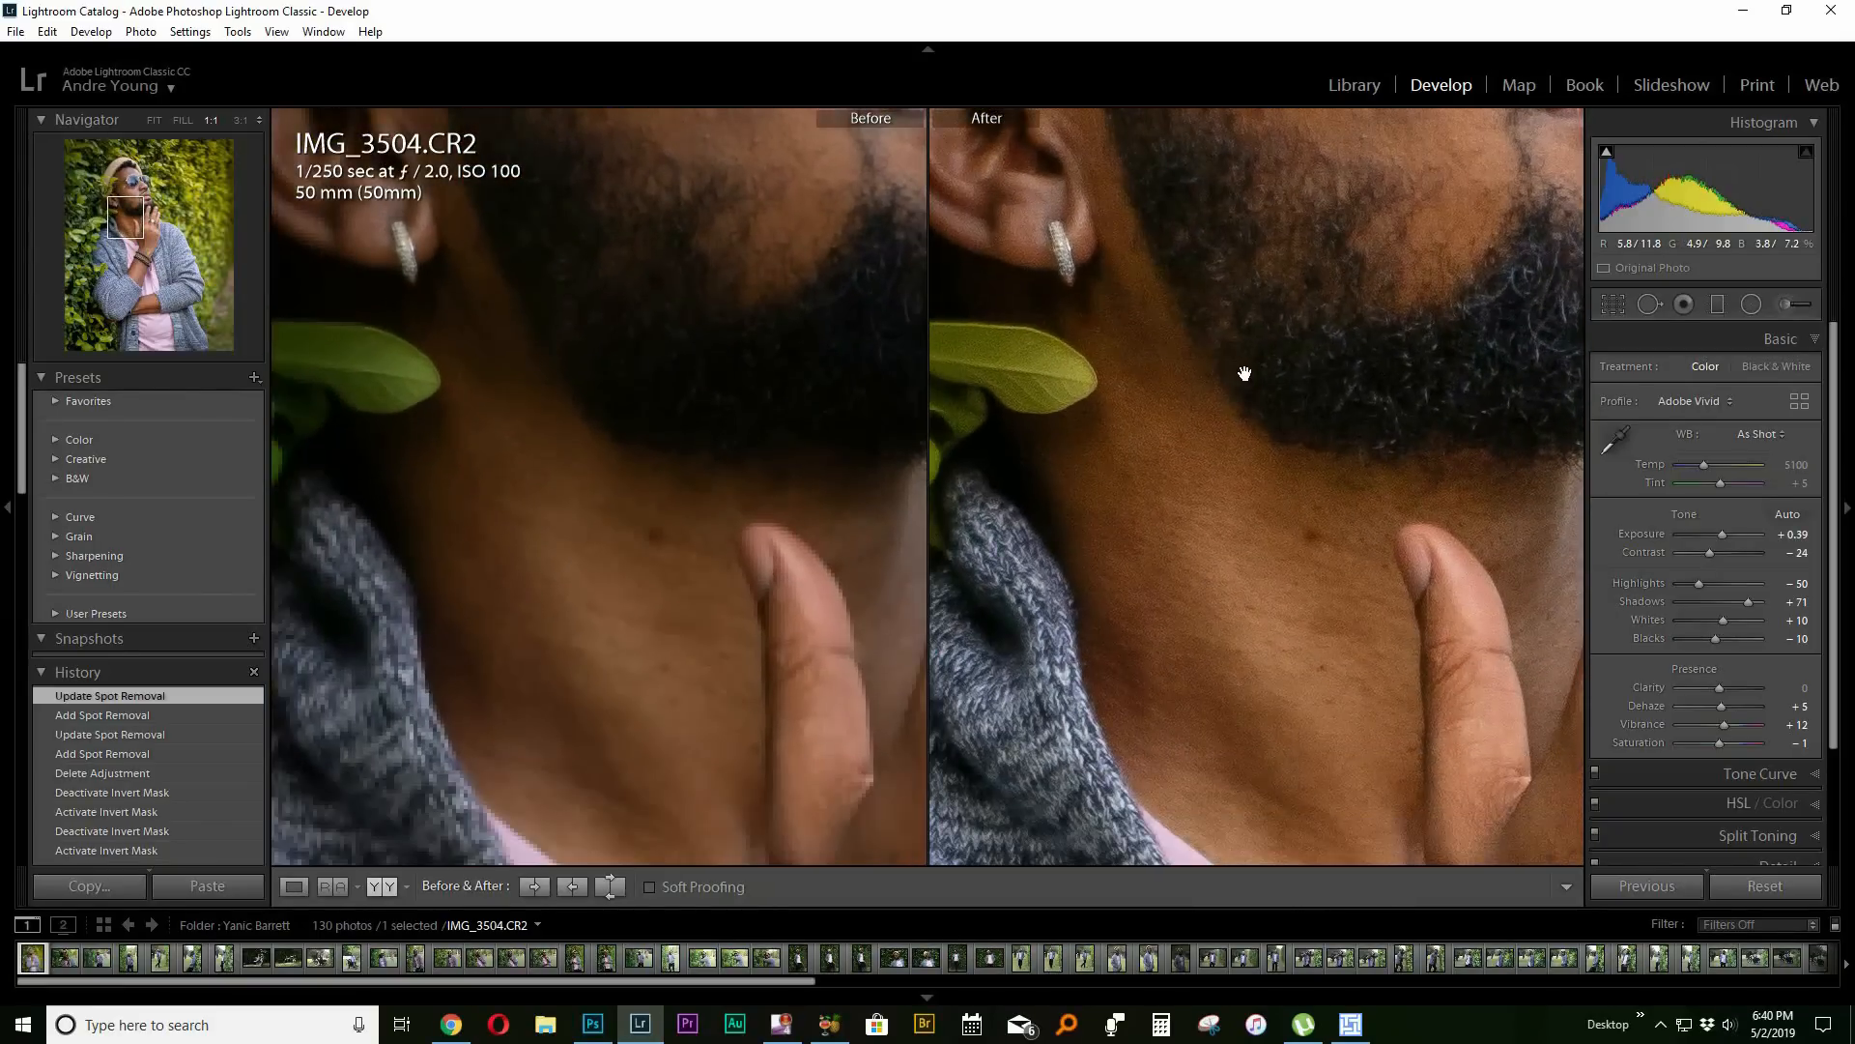
pyautogui.click(1231, 489)
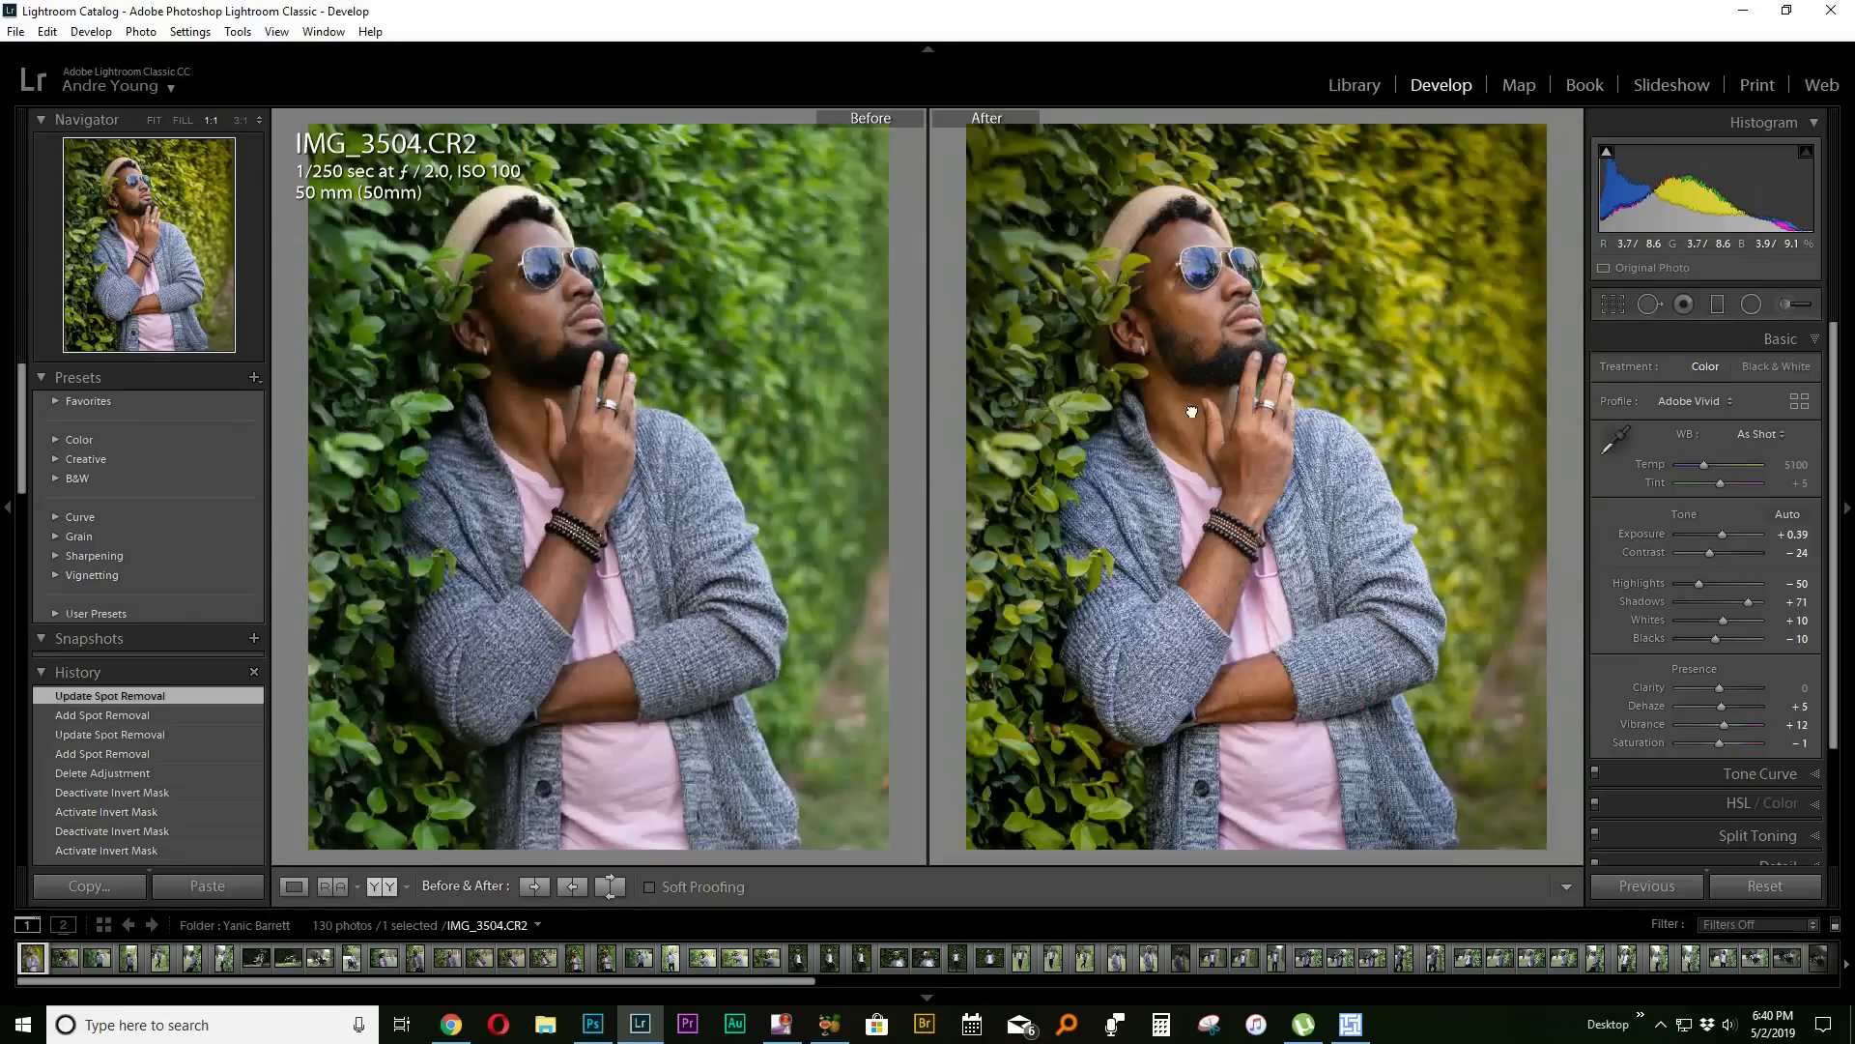
pyautogui.click(1192, 412)
pyautogui.moveTo(1205, 613); pyautogui.dragTo(1222, 292)
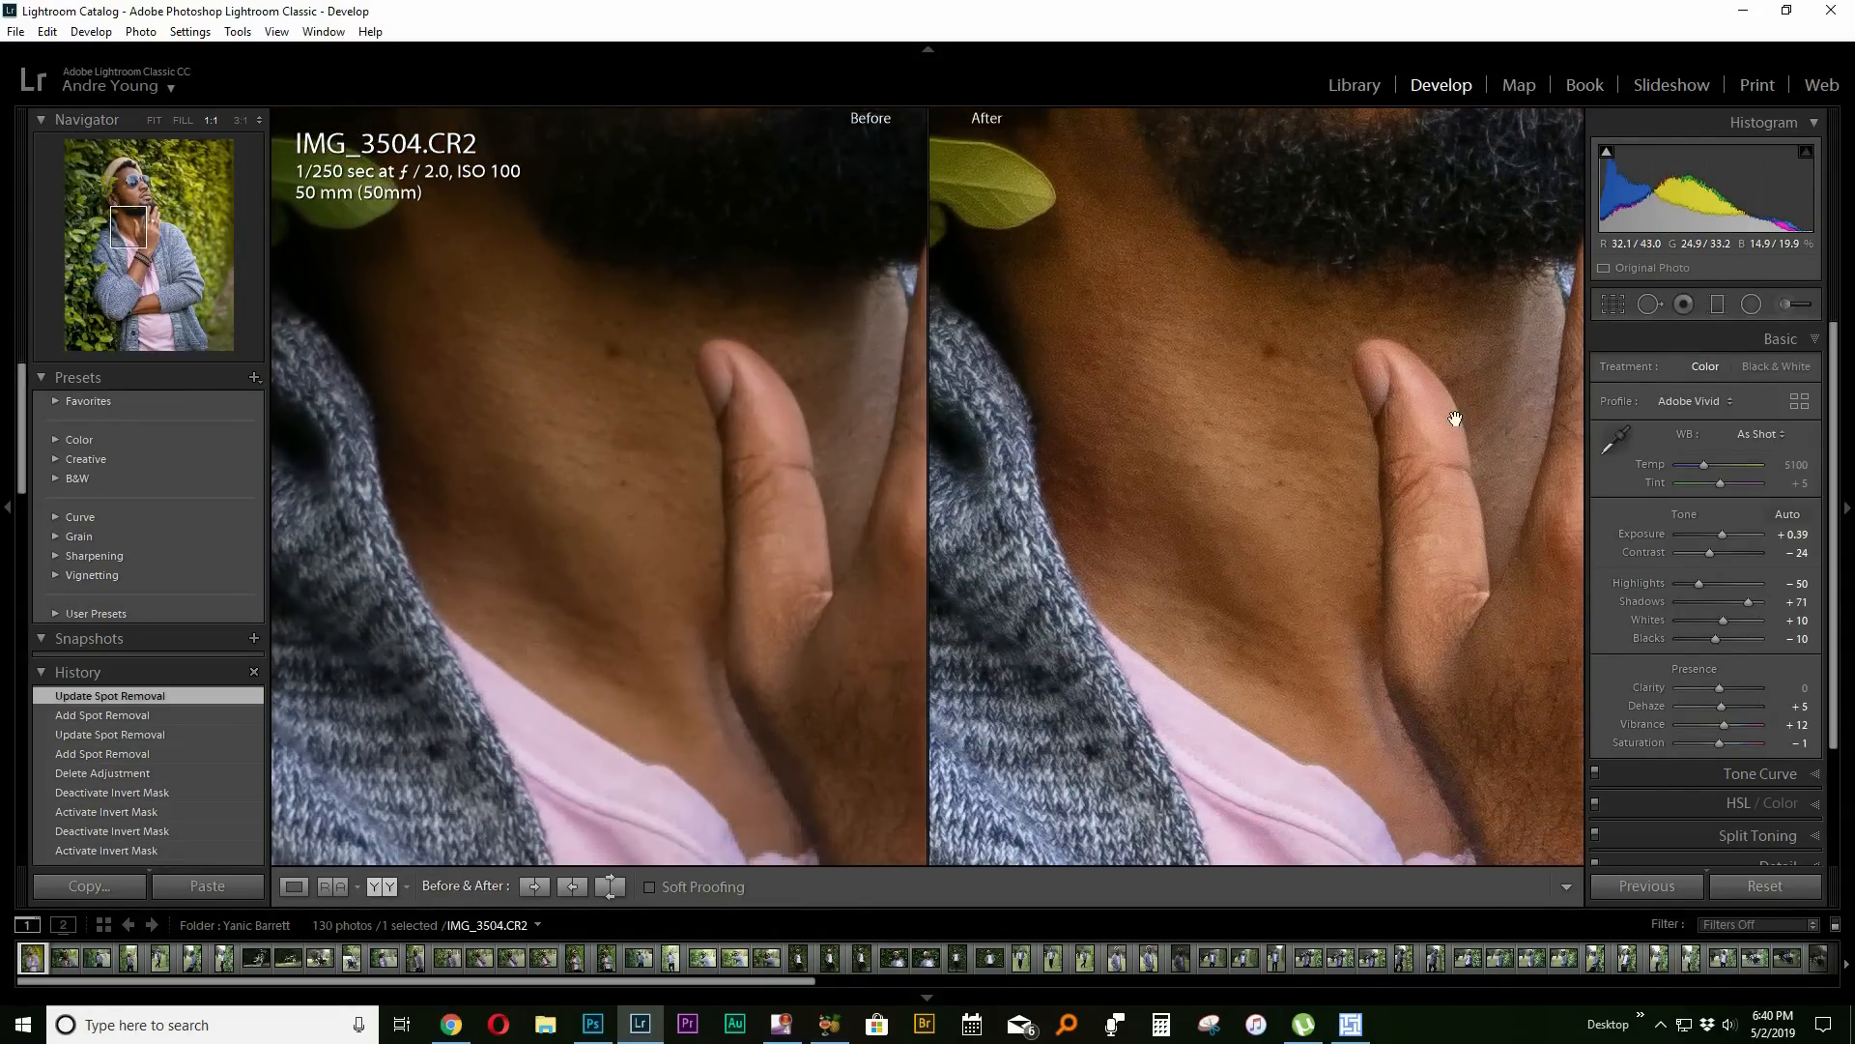
pyautogui.click(1648, 305)
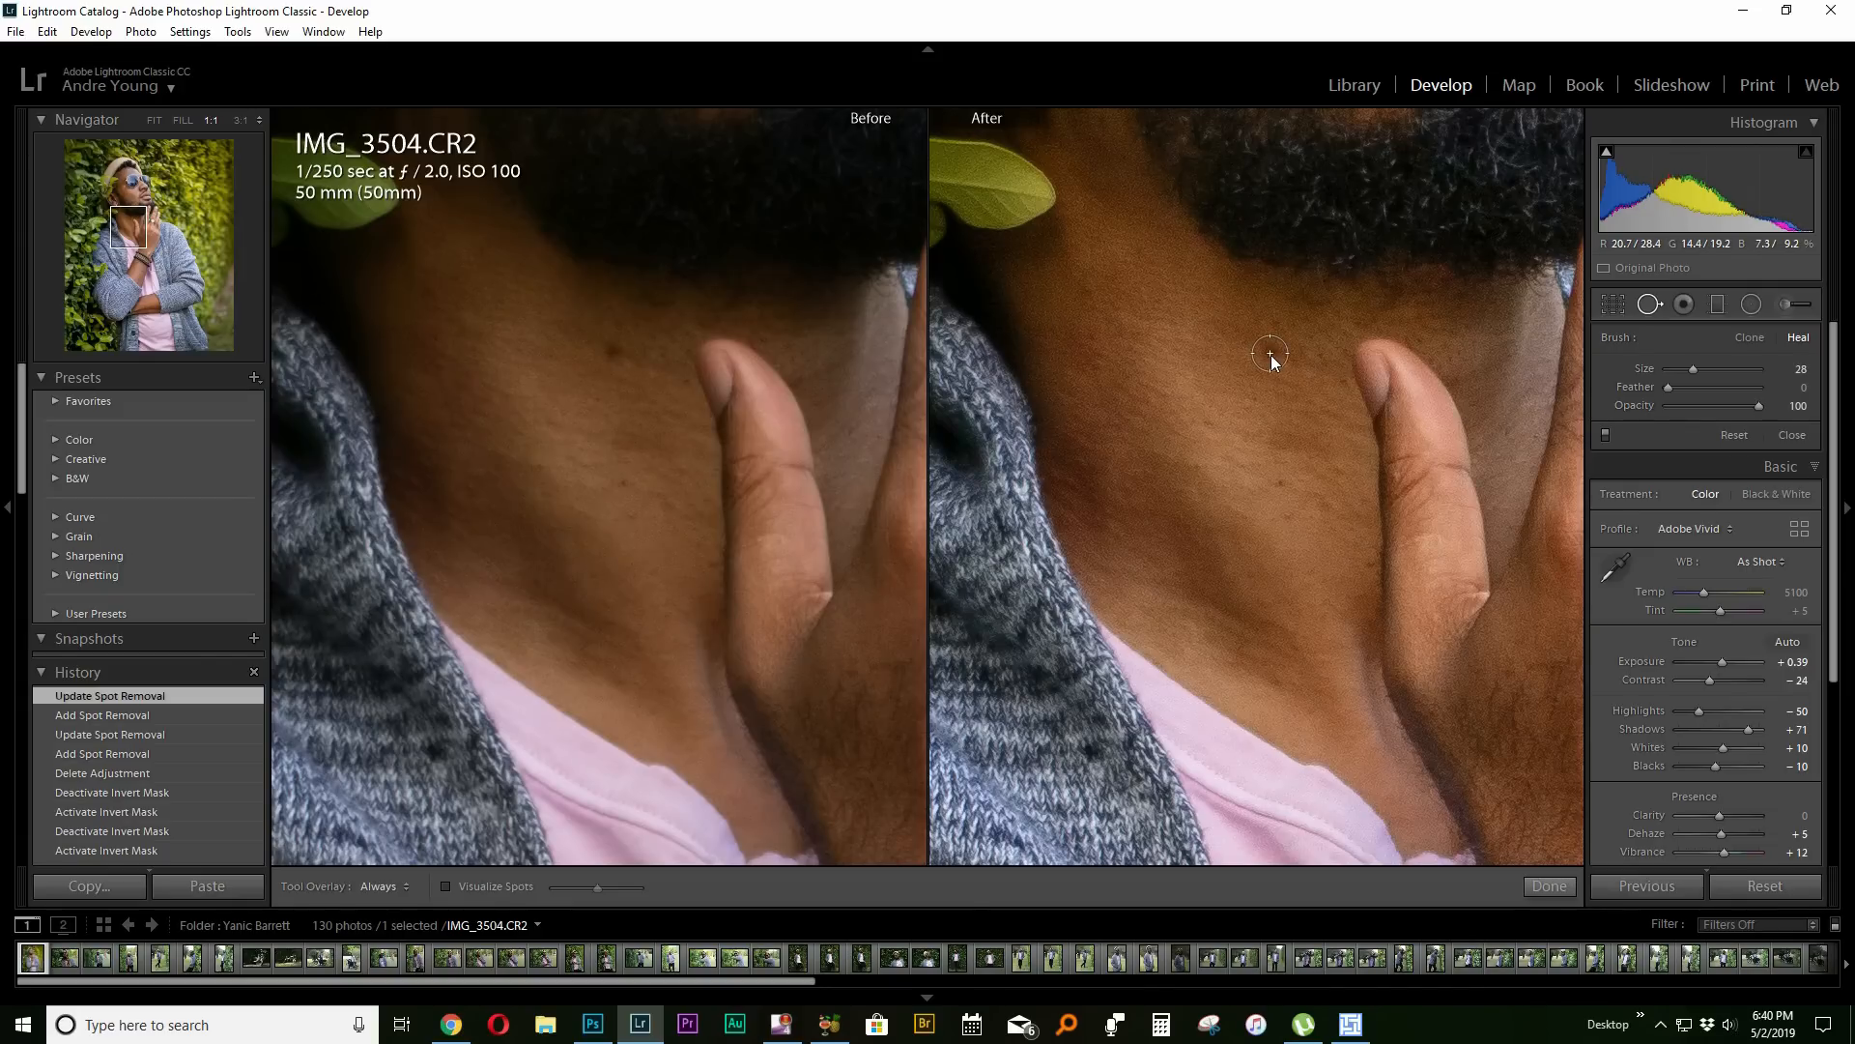
pyautogui.click(1271, 355)
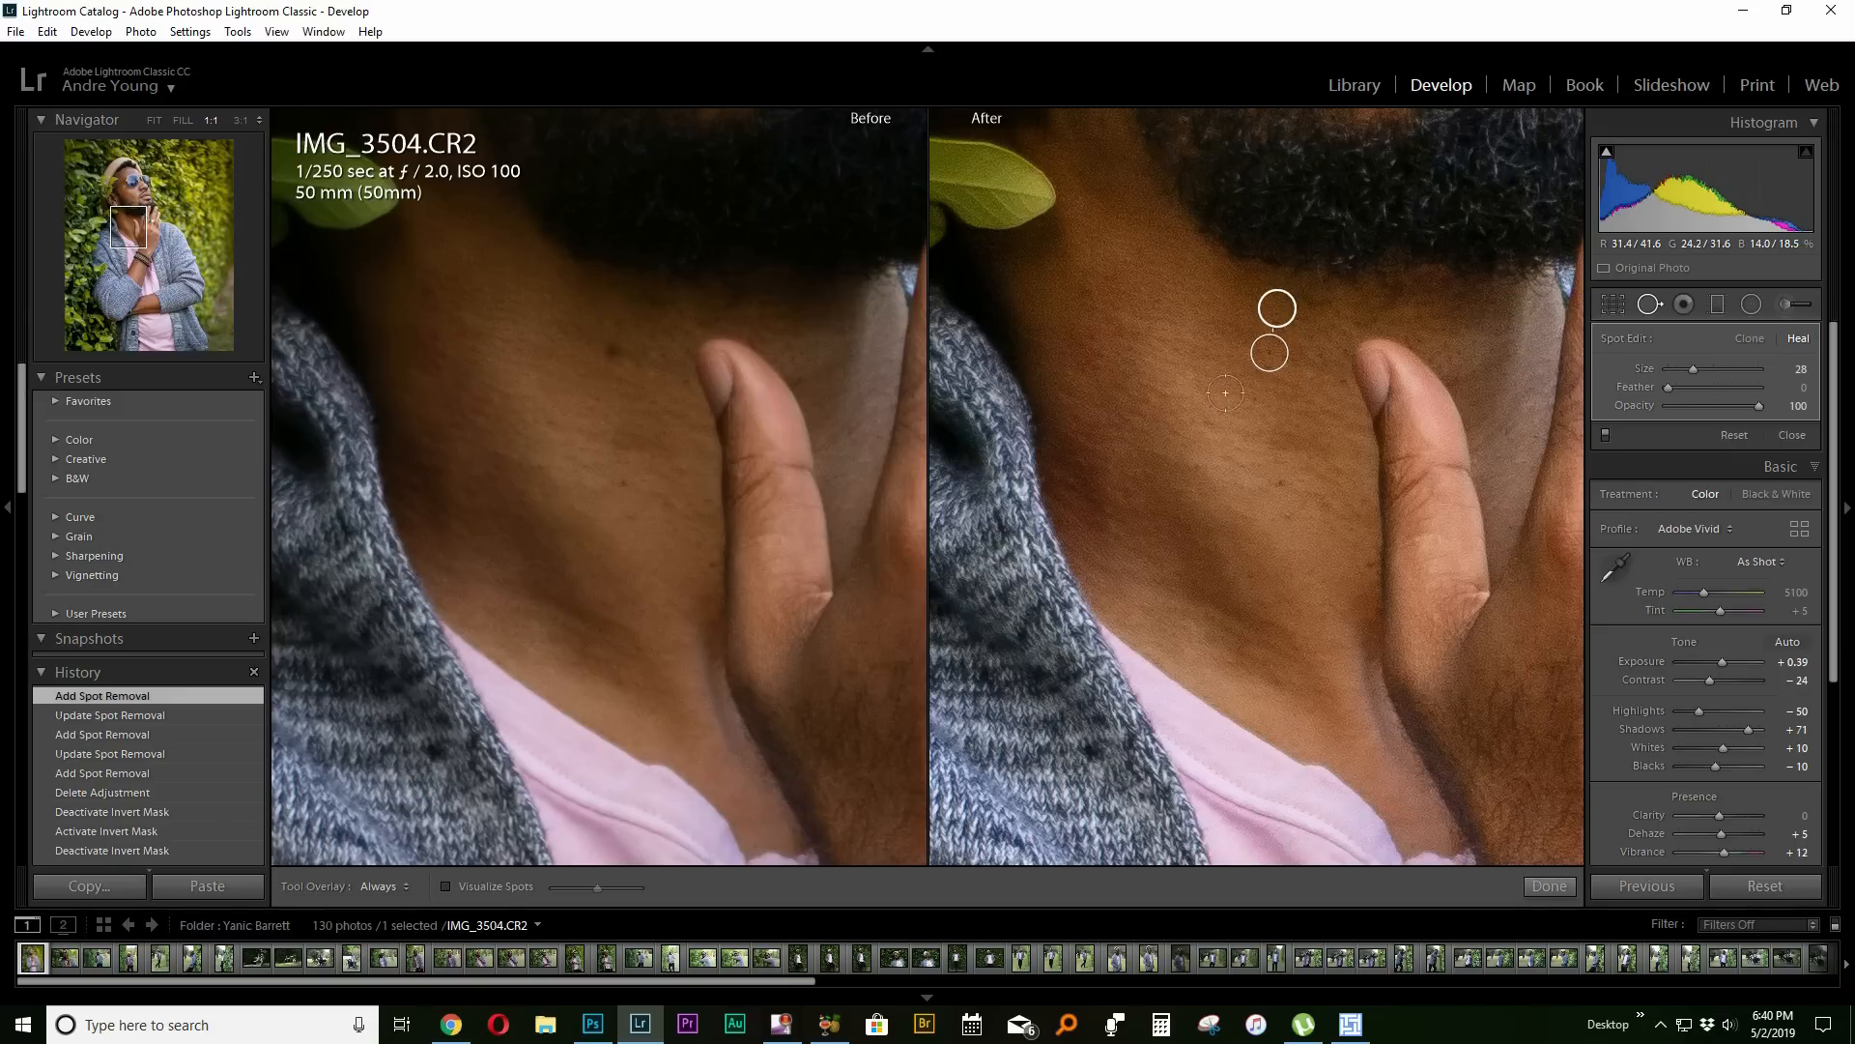
pyautogui.click(1088, 352)
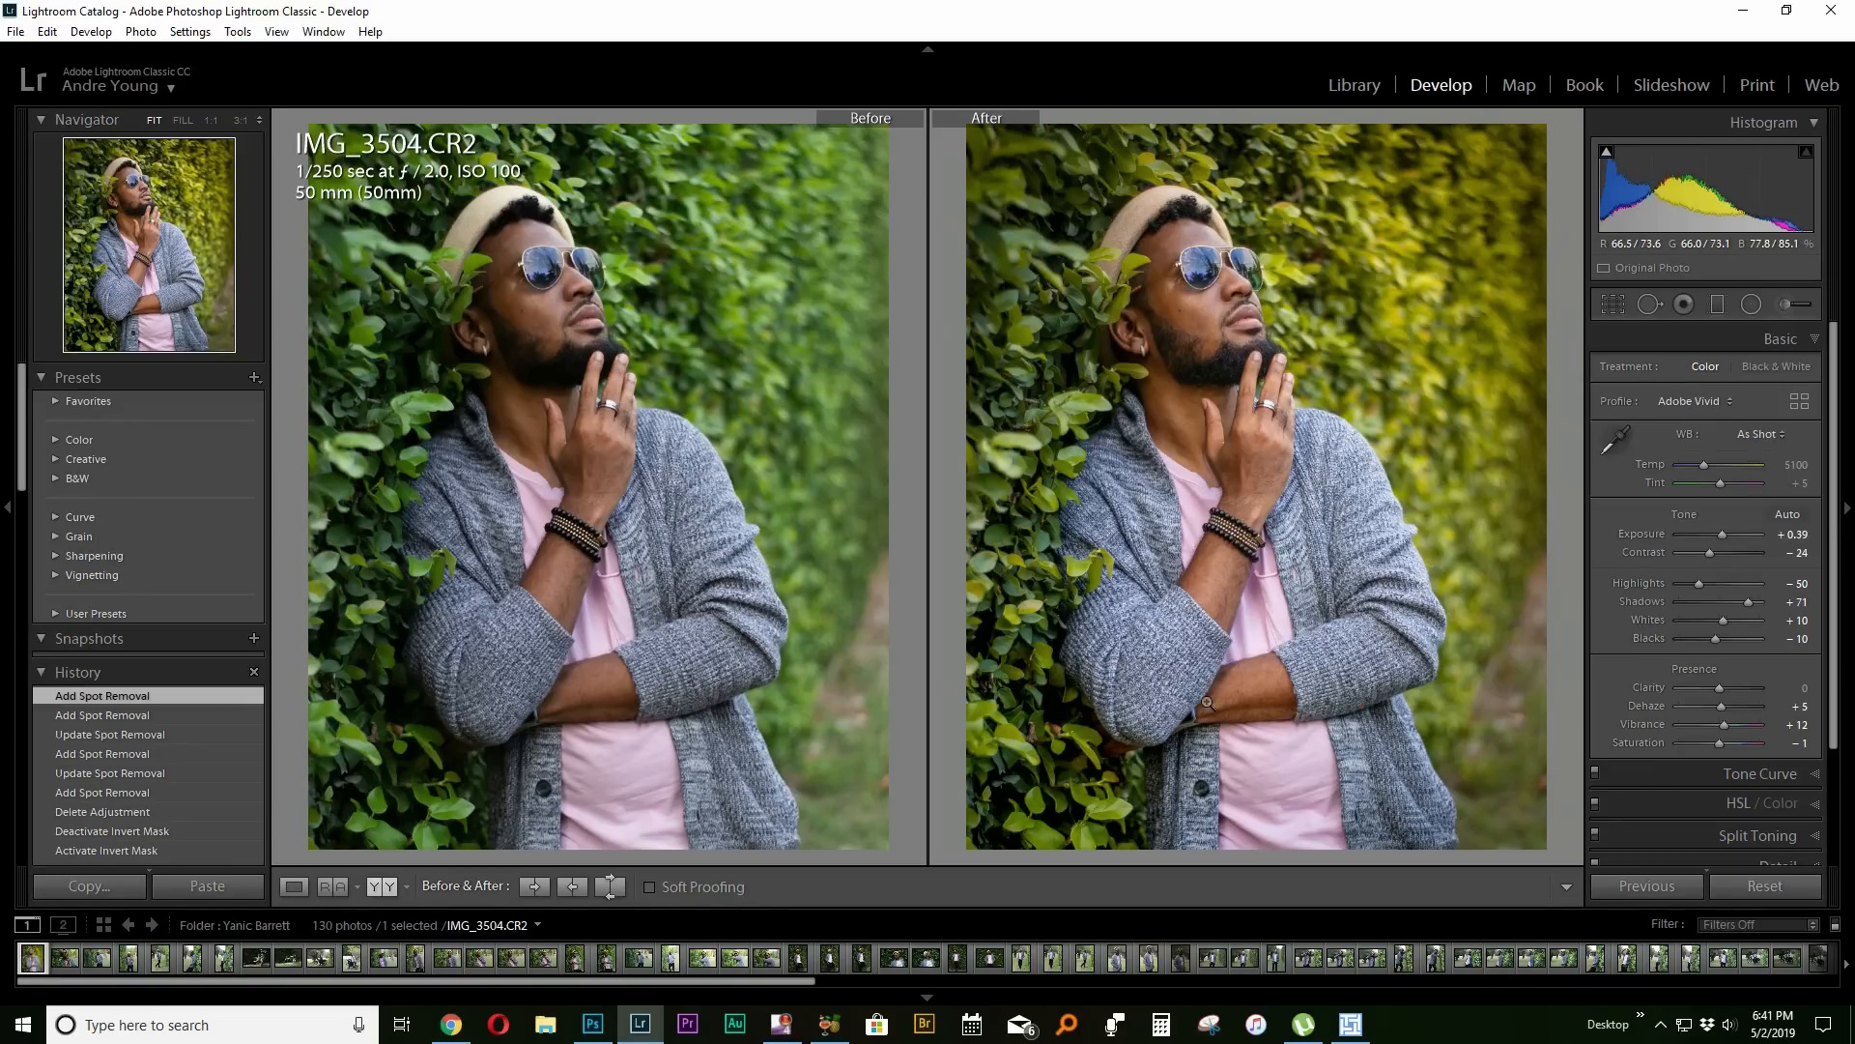
# Heal the orange speck on the cardigan sleeve's lower edge at size 42, sampling knit farther along the edge, and return to the full photo.
pyautogui.click(1208, 703)
pyautogui.moveTo(913, 496); pyautogui.dragTo(739, 474)
pyautogui.moveTo(1143, 520); pyautogui.dragTo(593, 454)
pyautogui.moveTo(1206, 506); pyautogui.dragTo(1036, 492)
pyautogui.press('.')
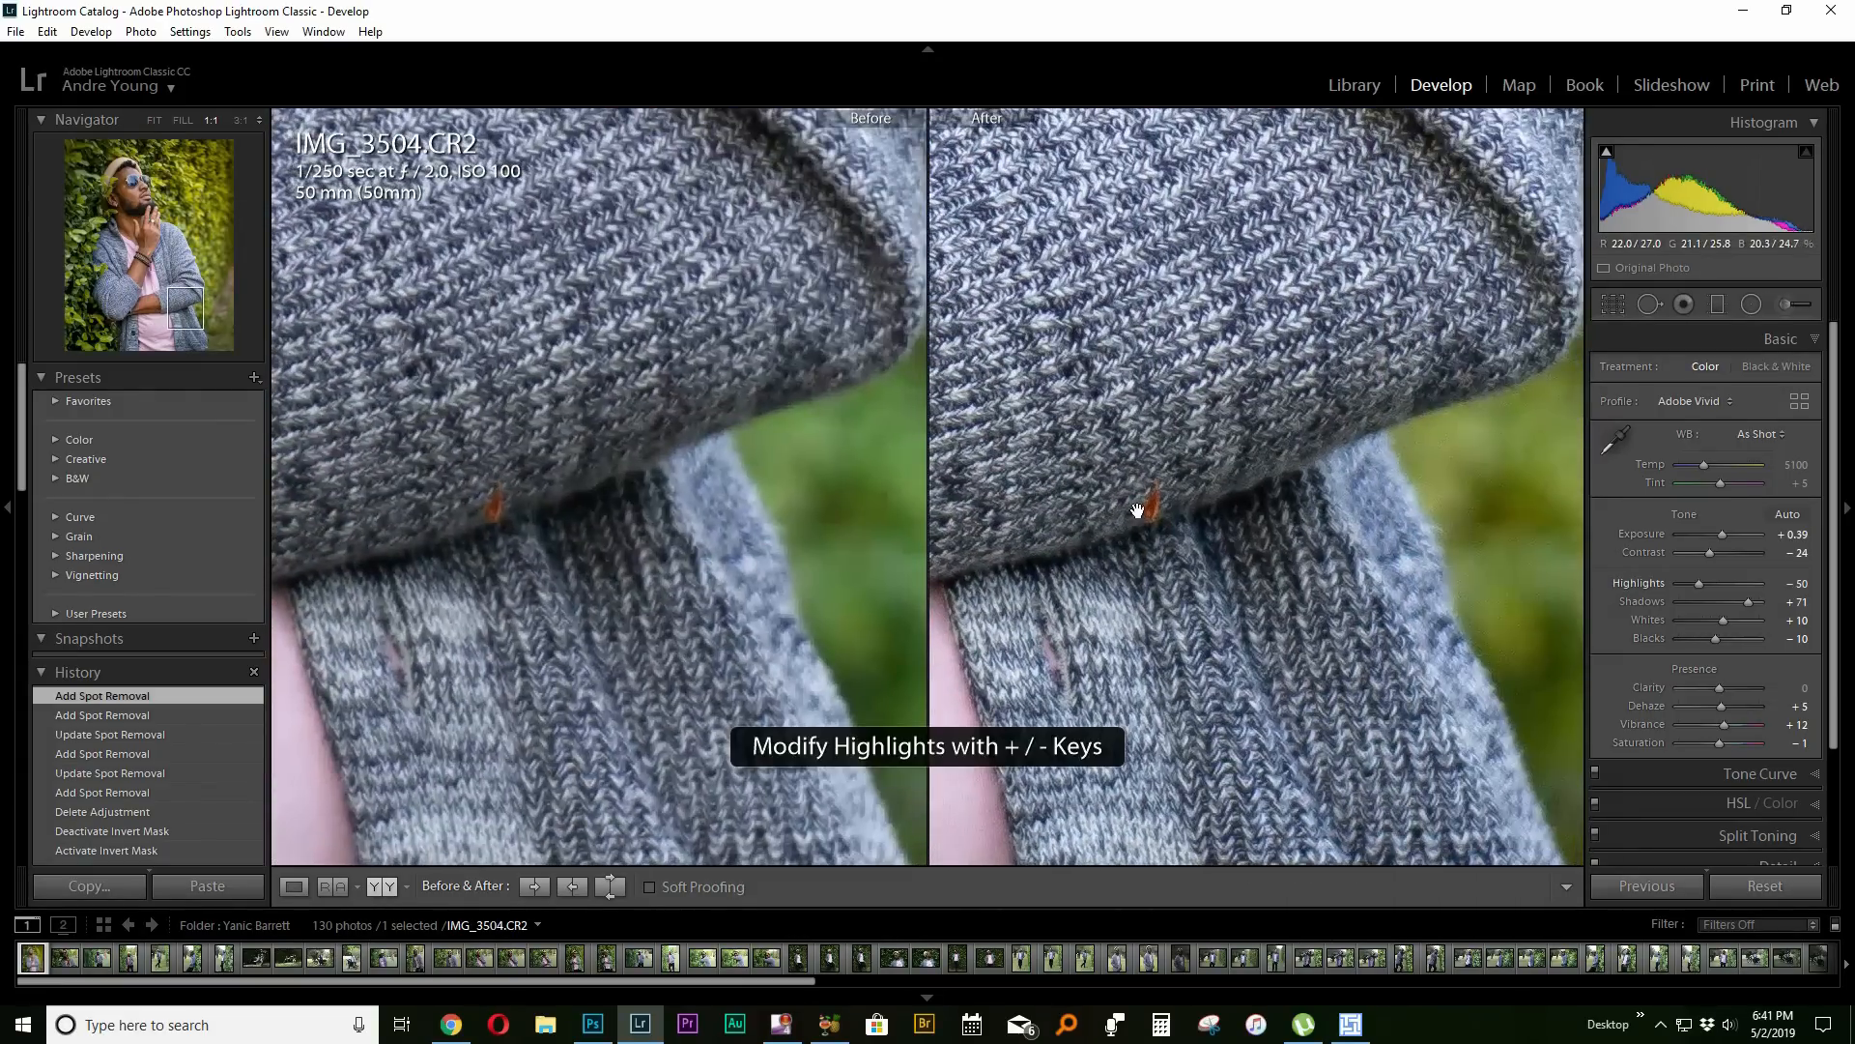
pyautogui.click(1649, 304)
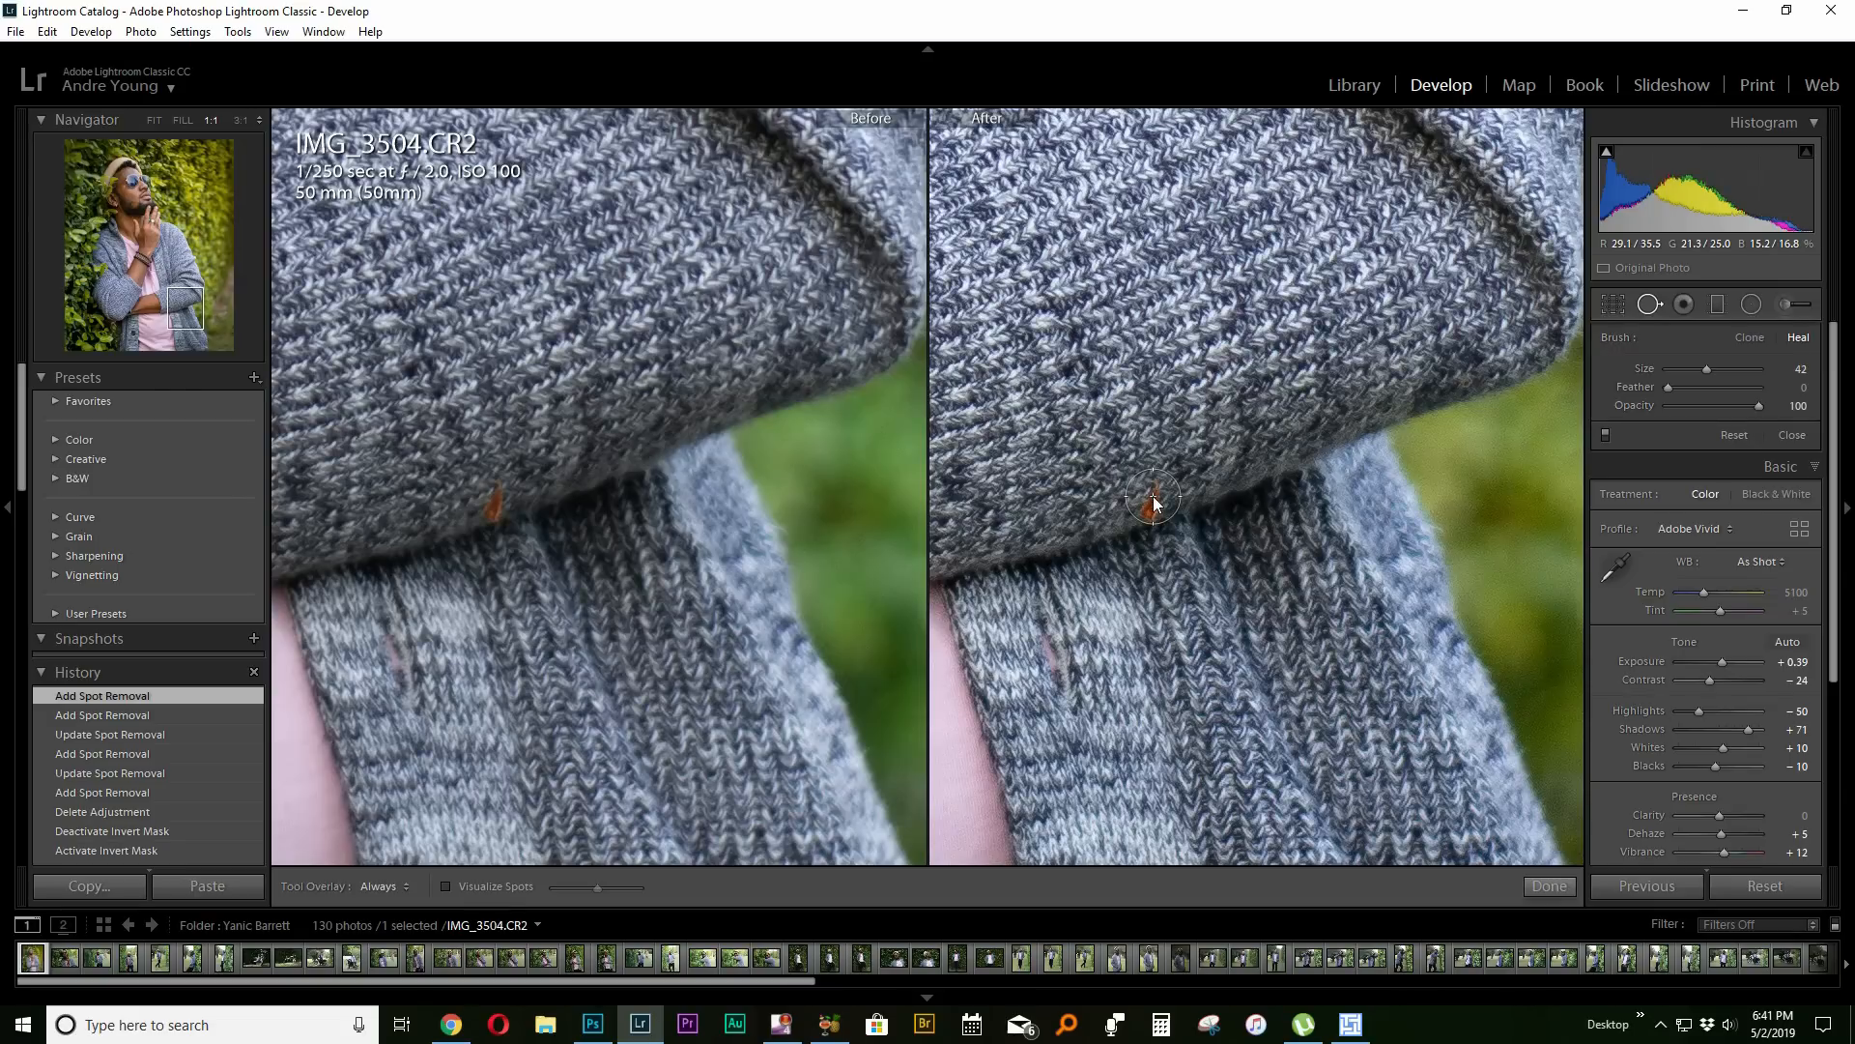
pyautogui.click(1153, 500)
pyautogui.moveTo(1219, 508)
pyautogui.mouseDown()
pyautogui.moveTo(1225, 473)
pyautogui.moveTo(1320, 431)
pyautogui.mouseUp()
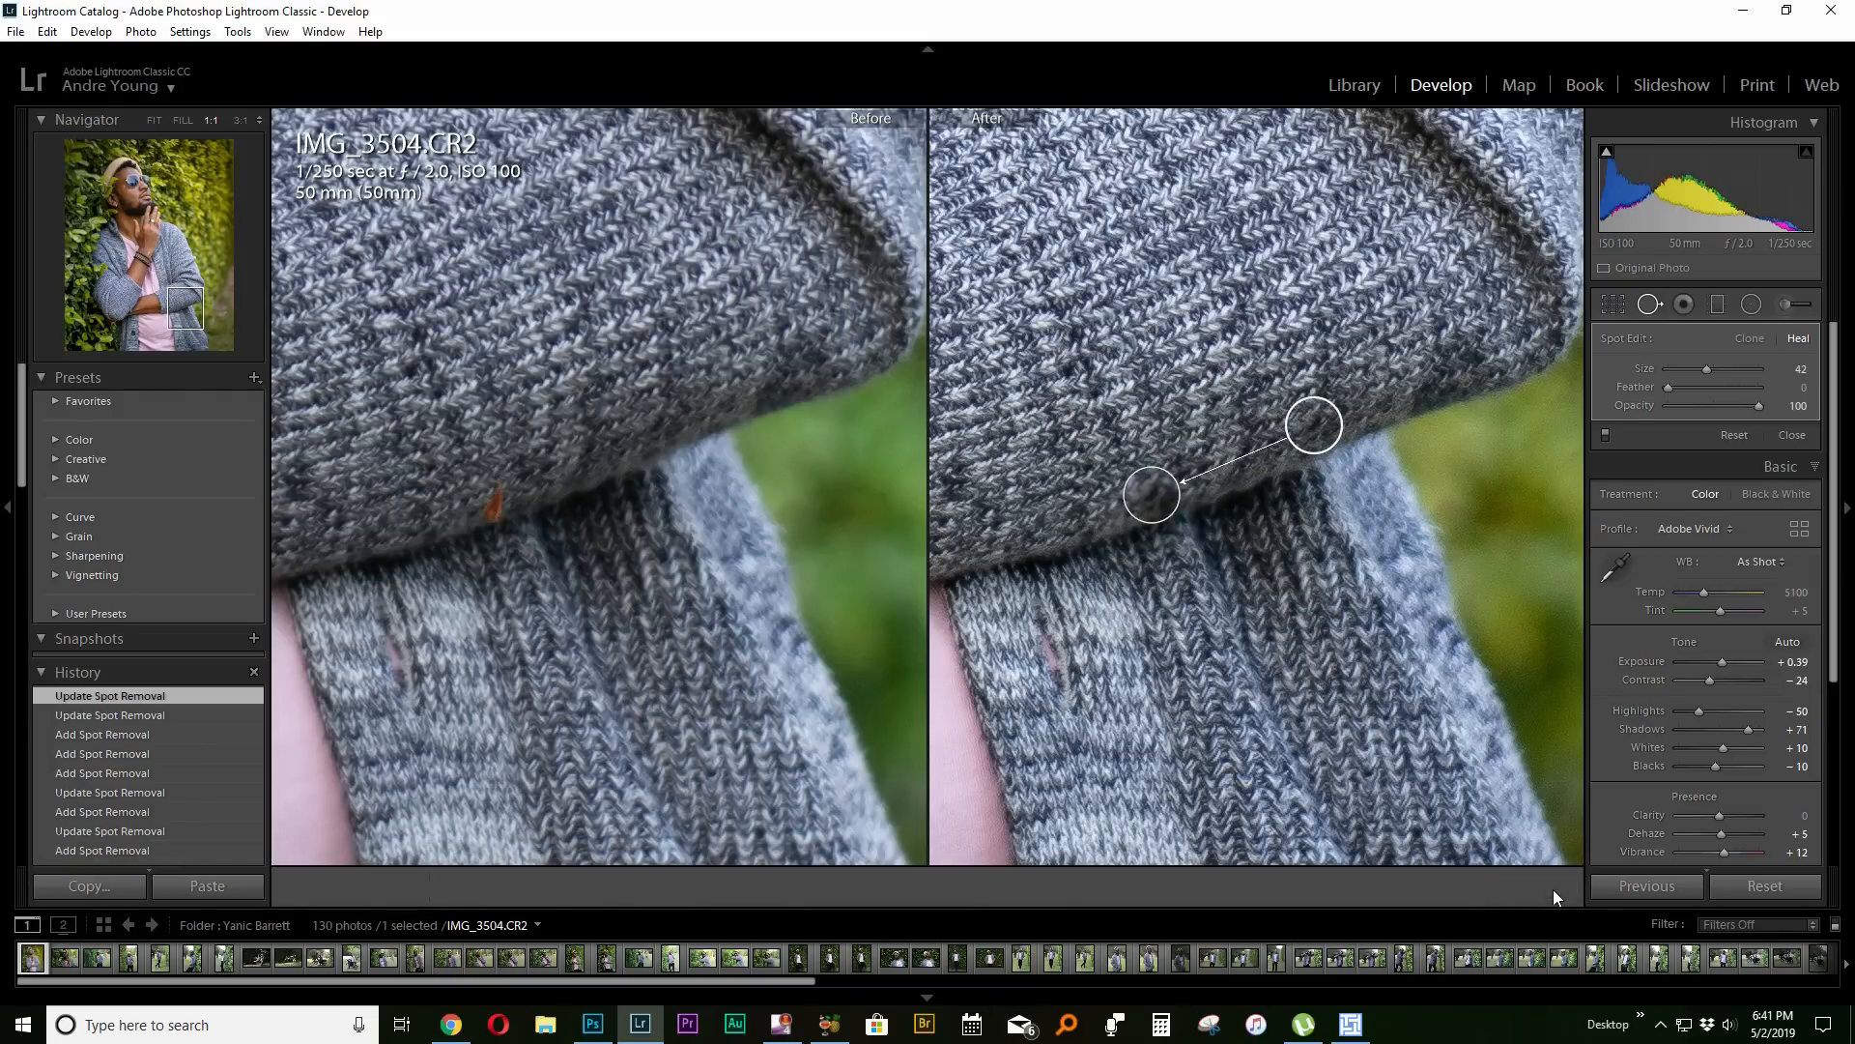
pyautogui.click(1551, 886)
pyautogui.click(1228, 682)
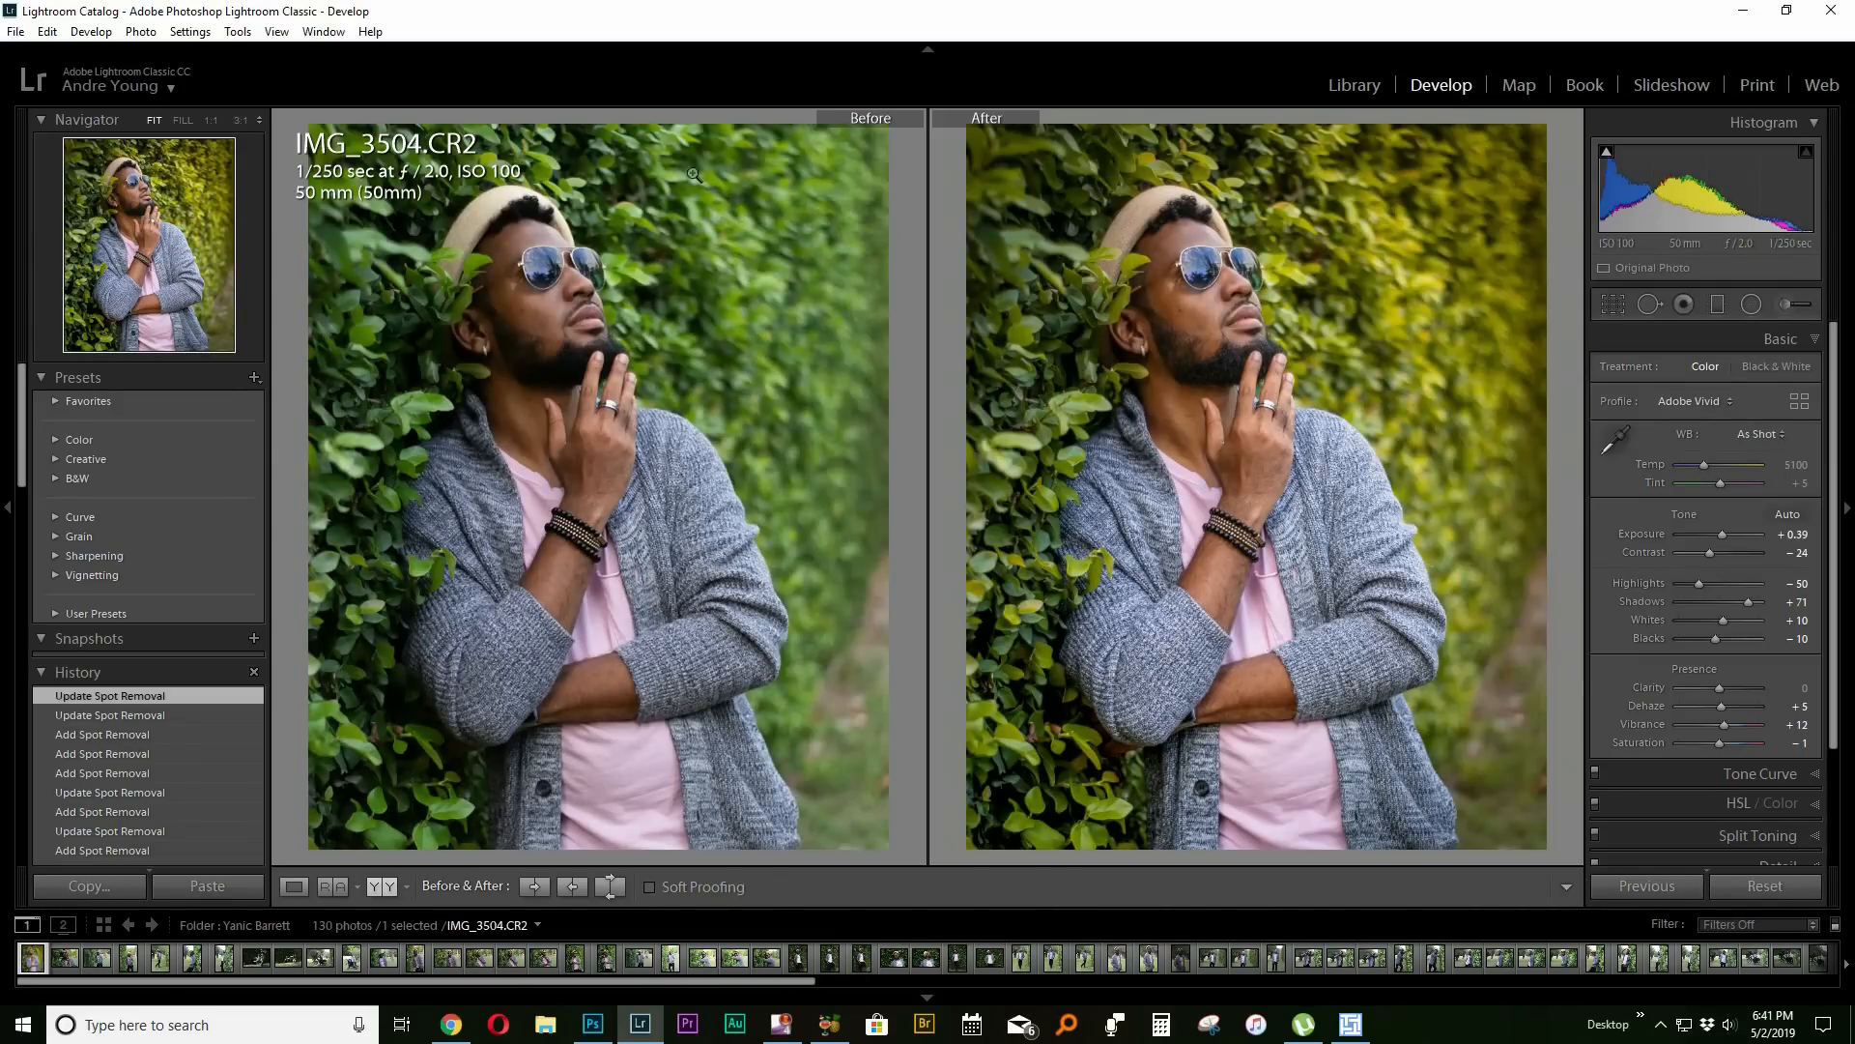
# Switch to Snipping Tool and capture a new snip of the Lightroom window showing the before and after views.
pyautogui.click(1208, 1027)
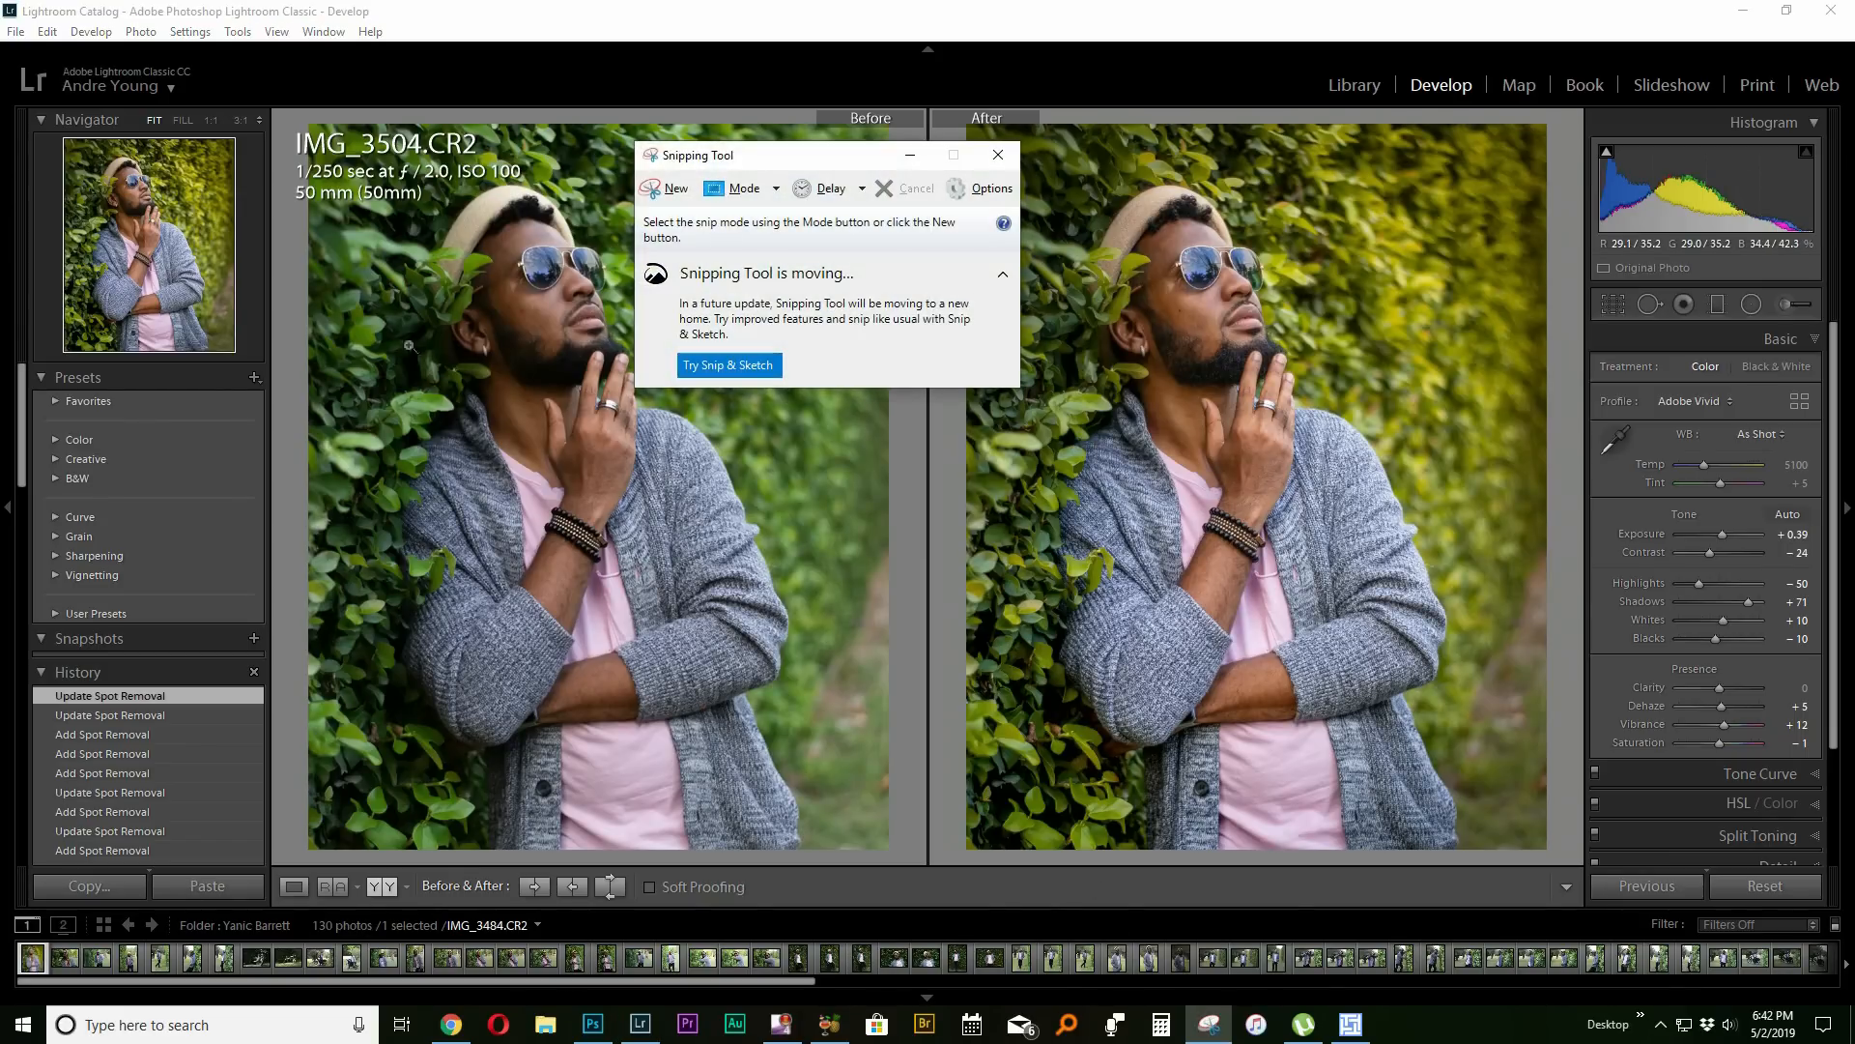
pyautogui.click(674, 189)
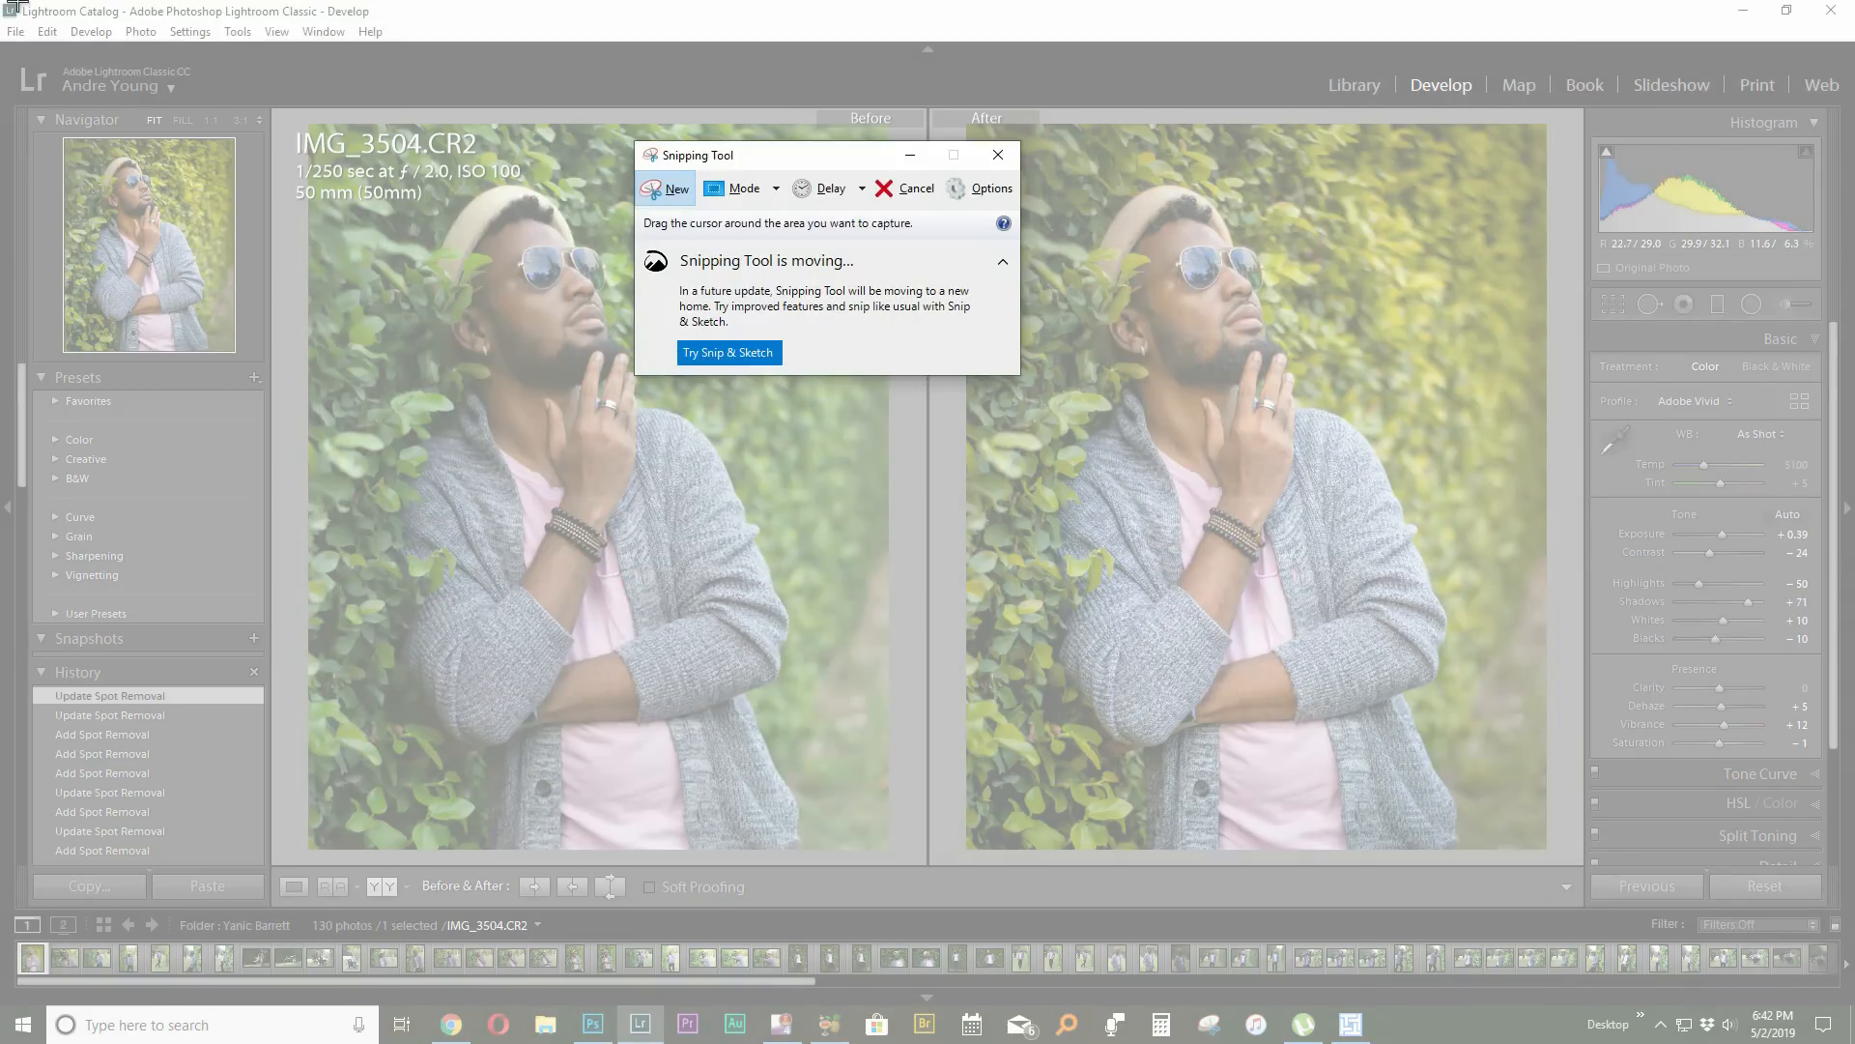
pyautogui.moveTo(2, 2); pyautogui.dragTo(1848, 983)
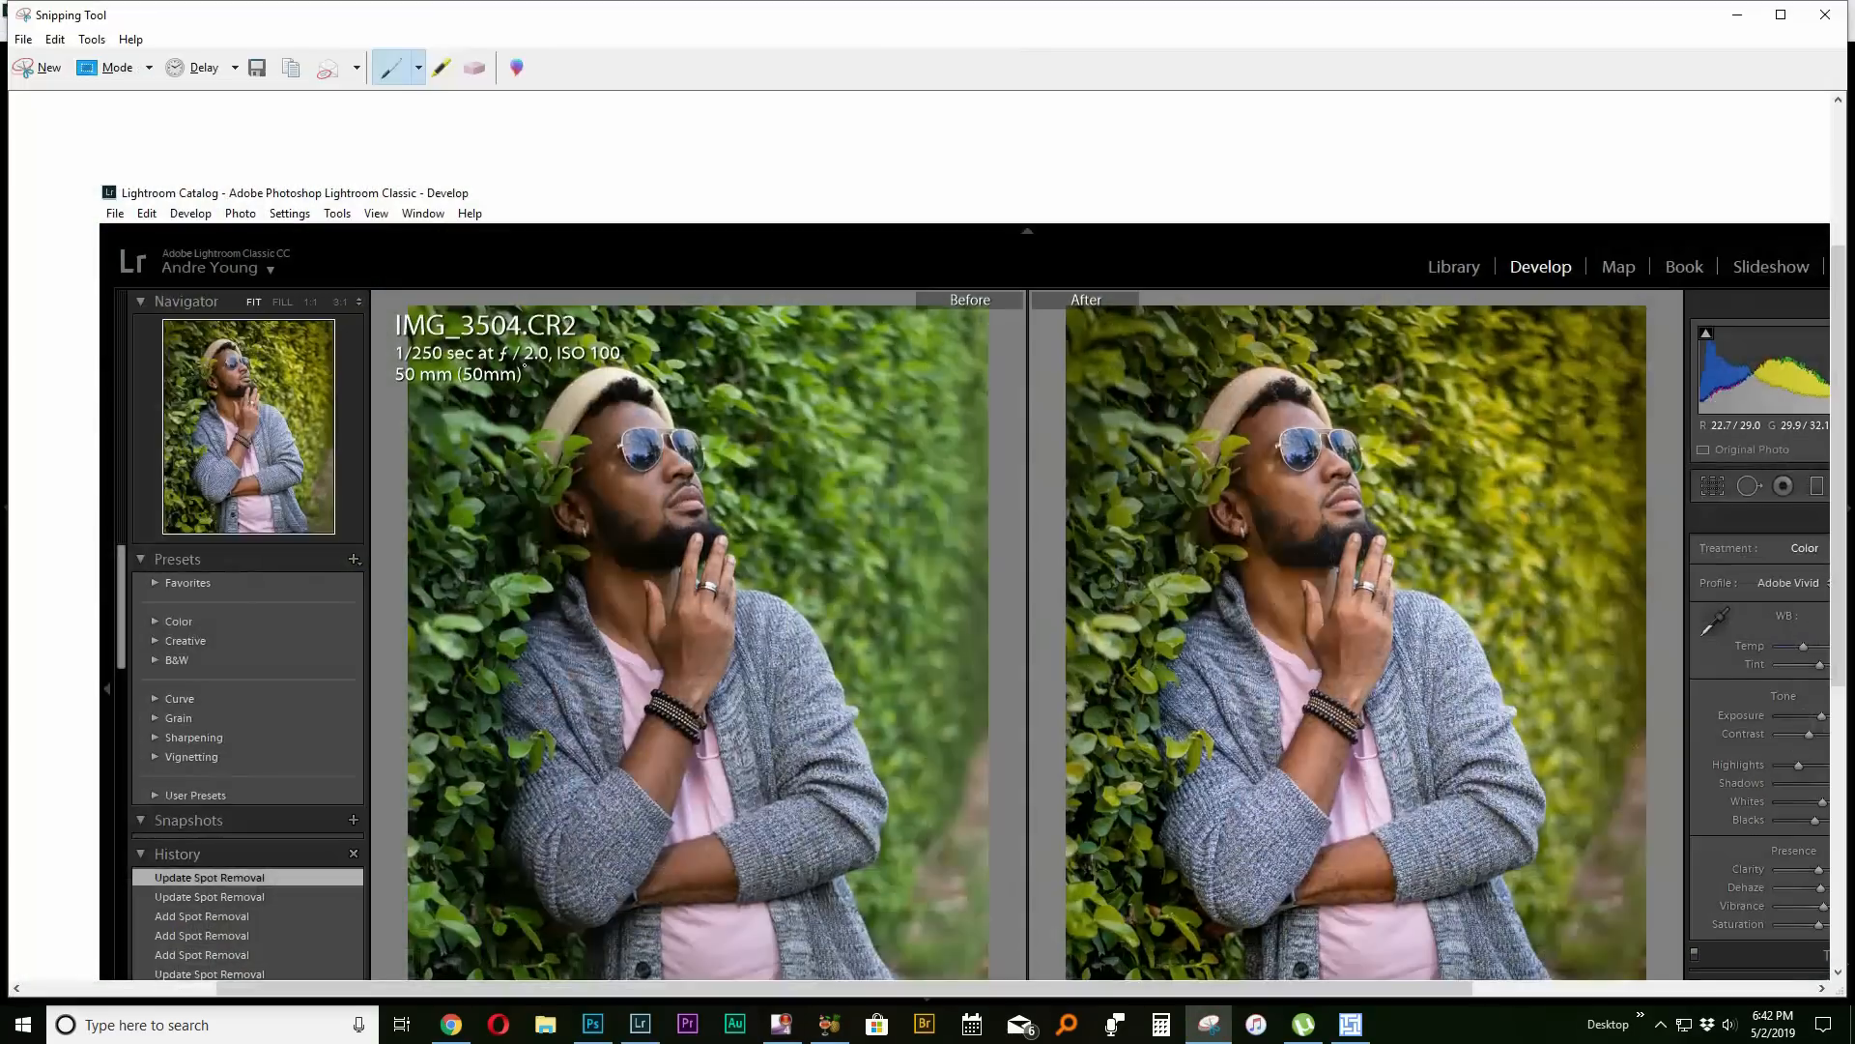
# Save the before-and-after snip as a JPEG named Capture in the Info folder under Documents.
pyautogui.click(23, 38)
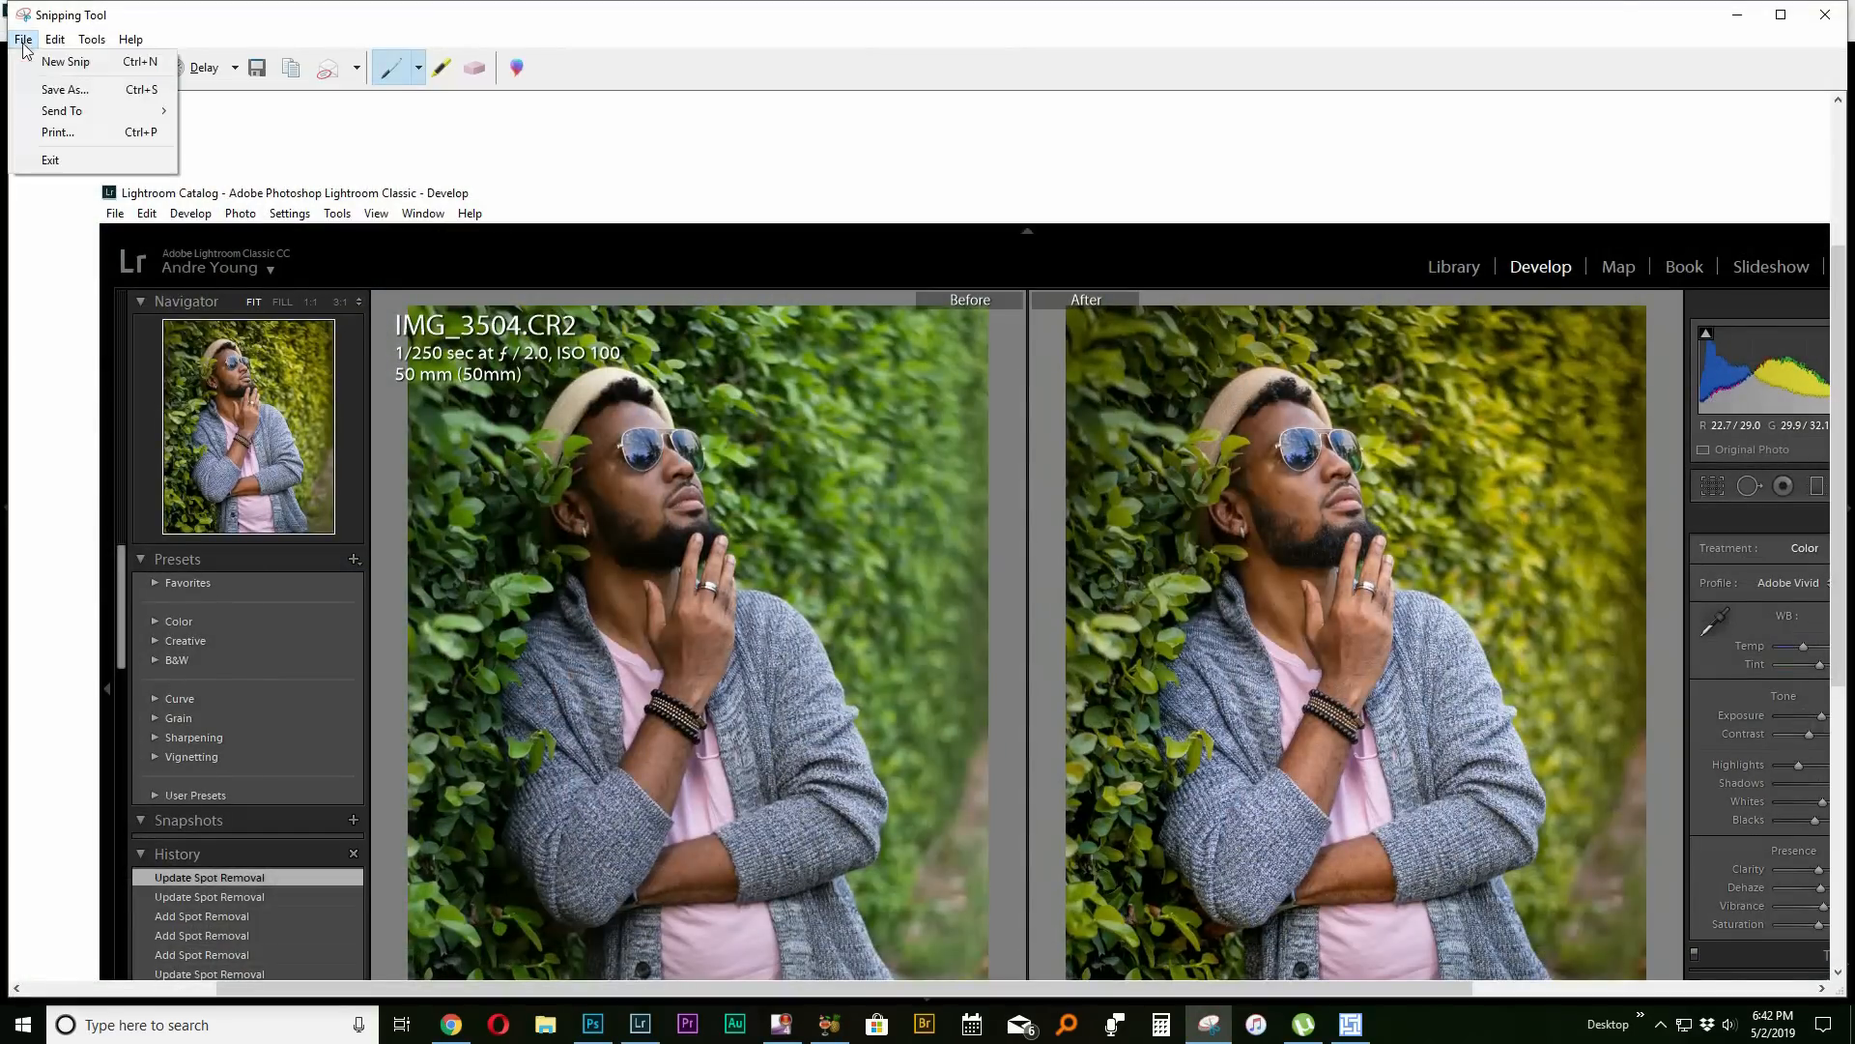
pyautogui.click(48, 87)
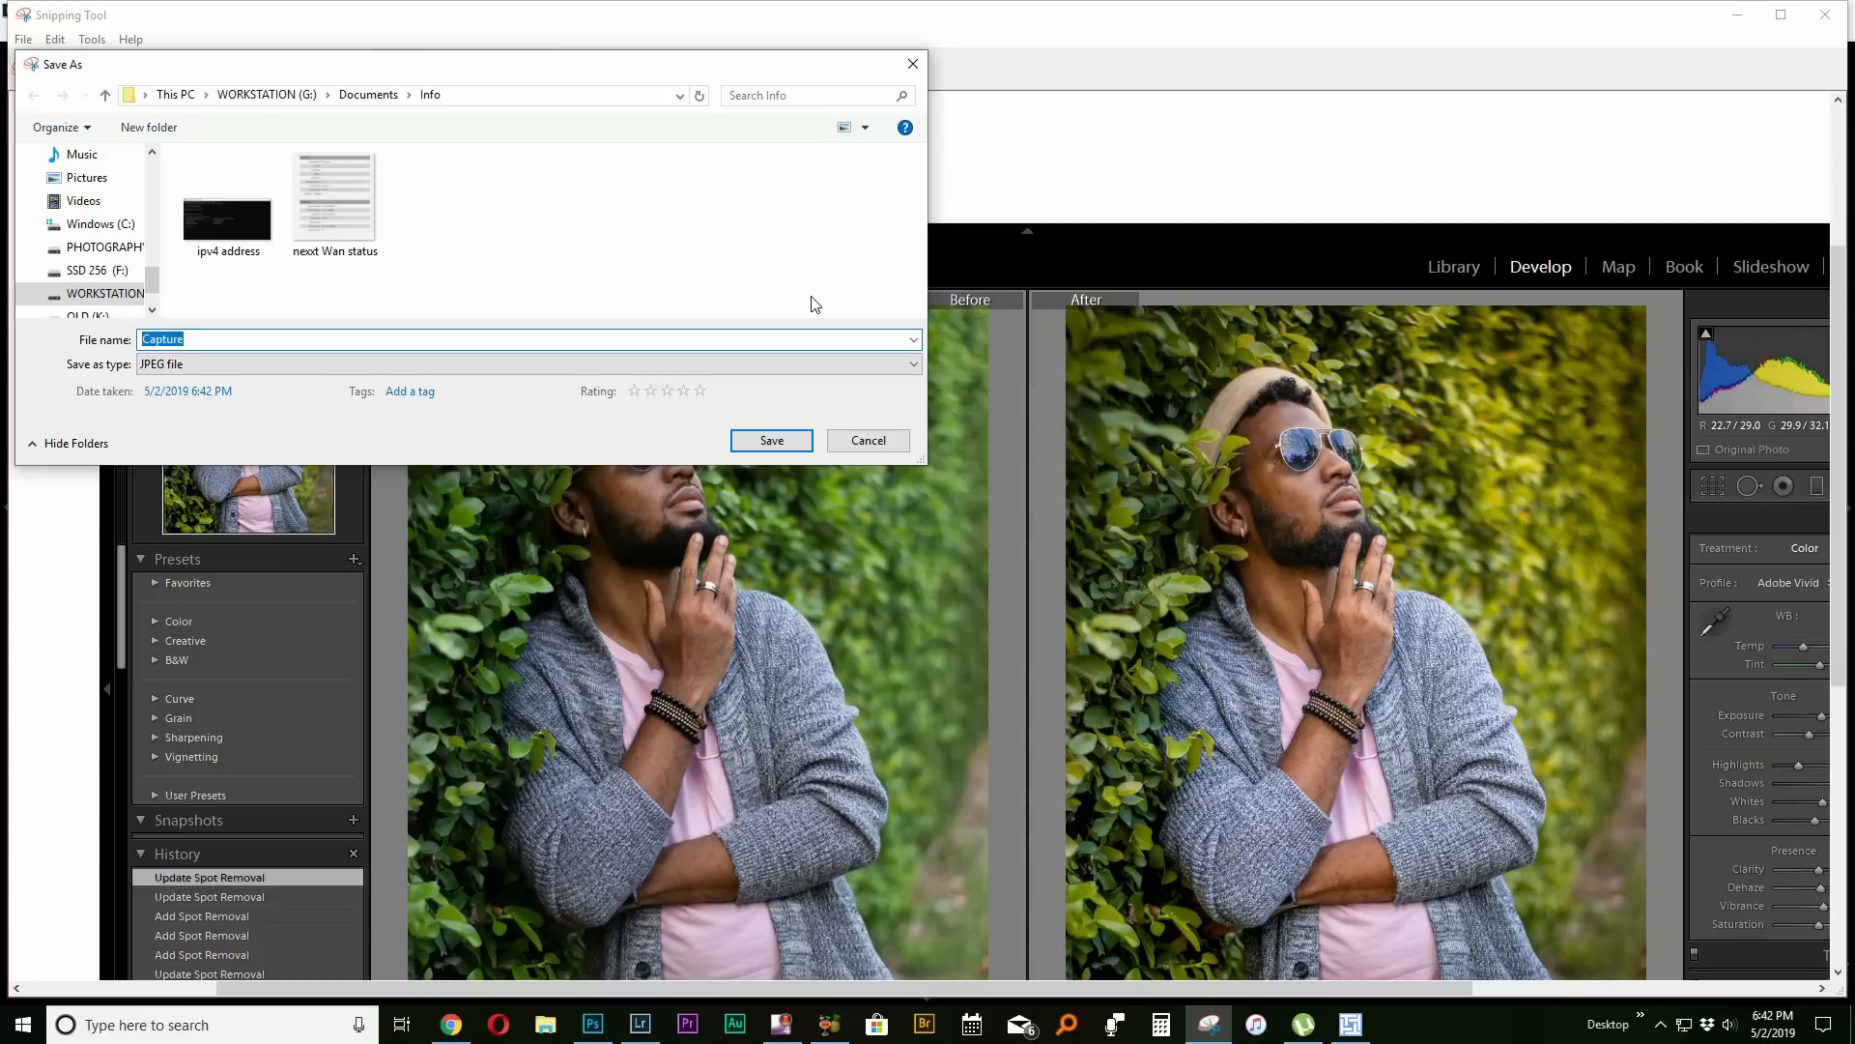
pyautogui.click(796, 438)
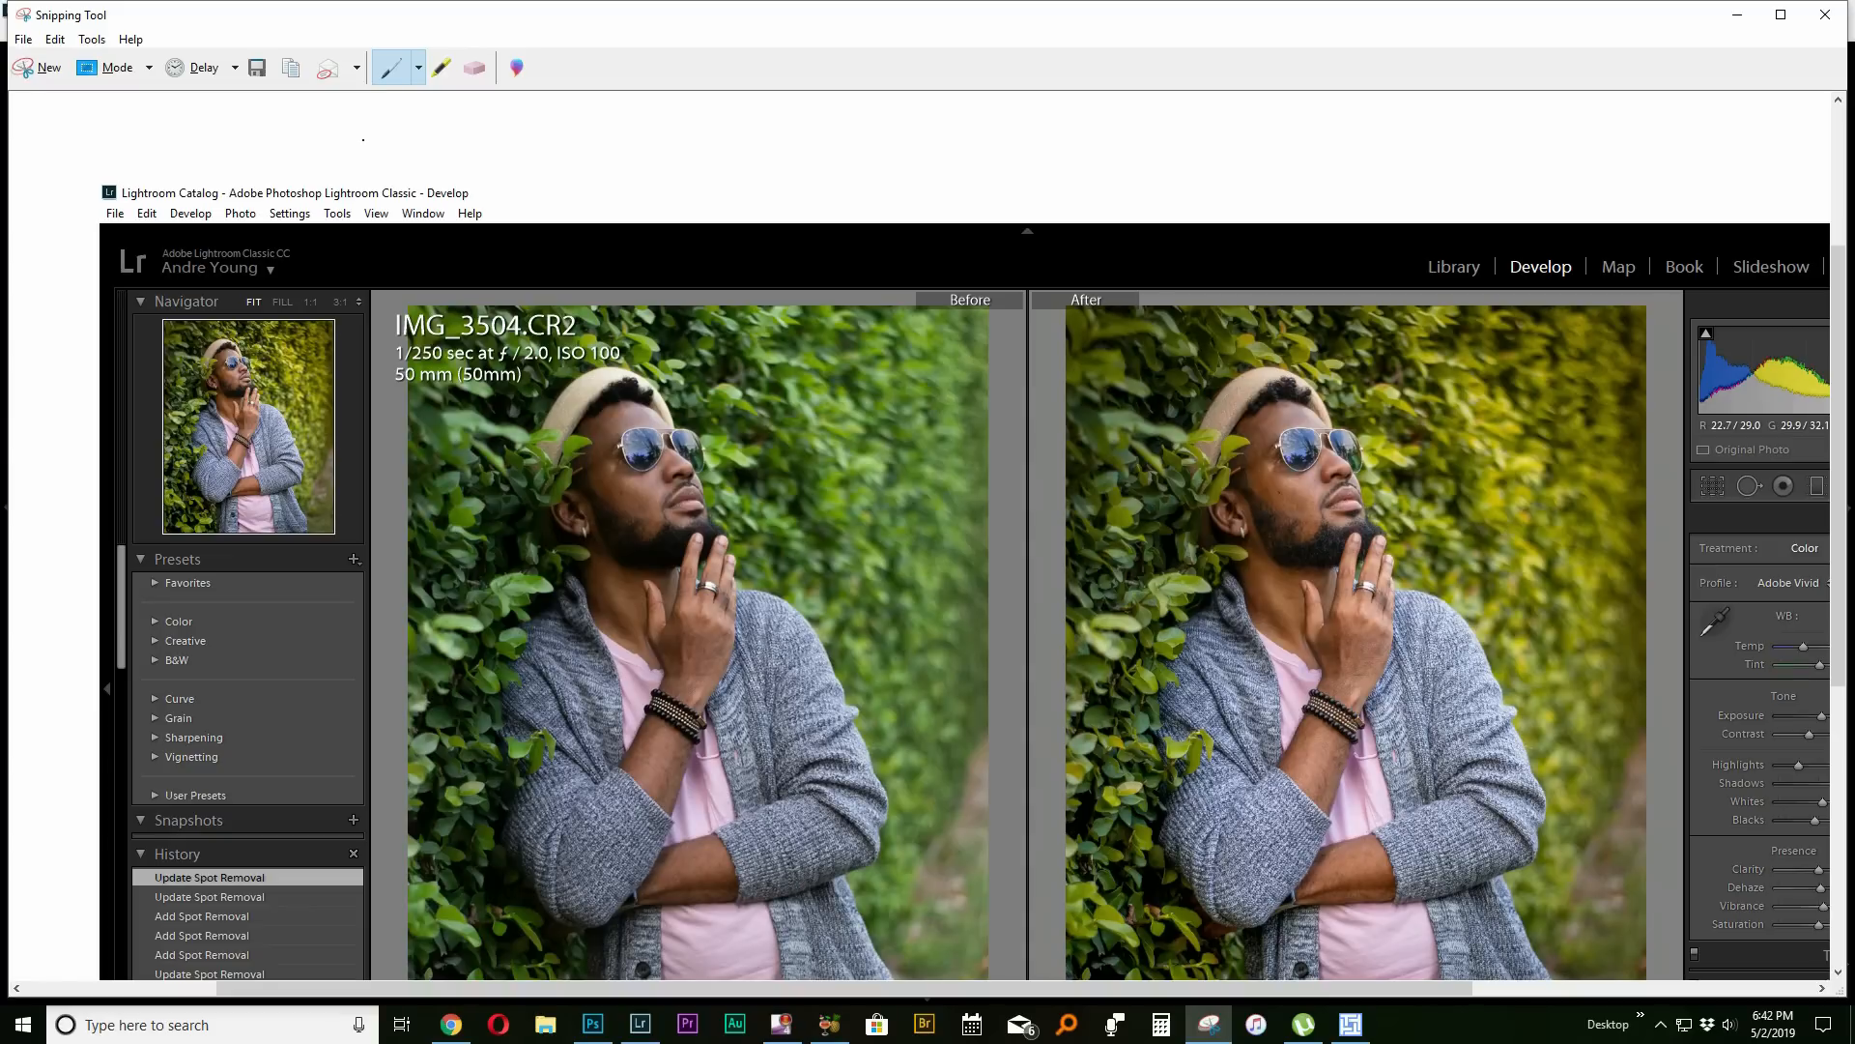
# Save another JPEG copy of the snip as Capture in the Camera Roll folder under Pictures, and close Snipping Tool.
pyautogui.click(23, 40)
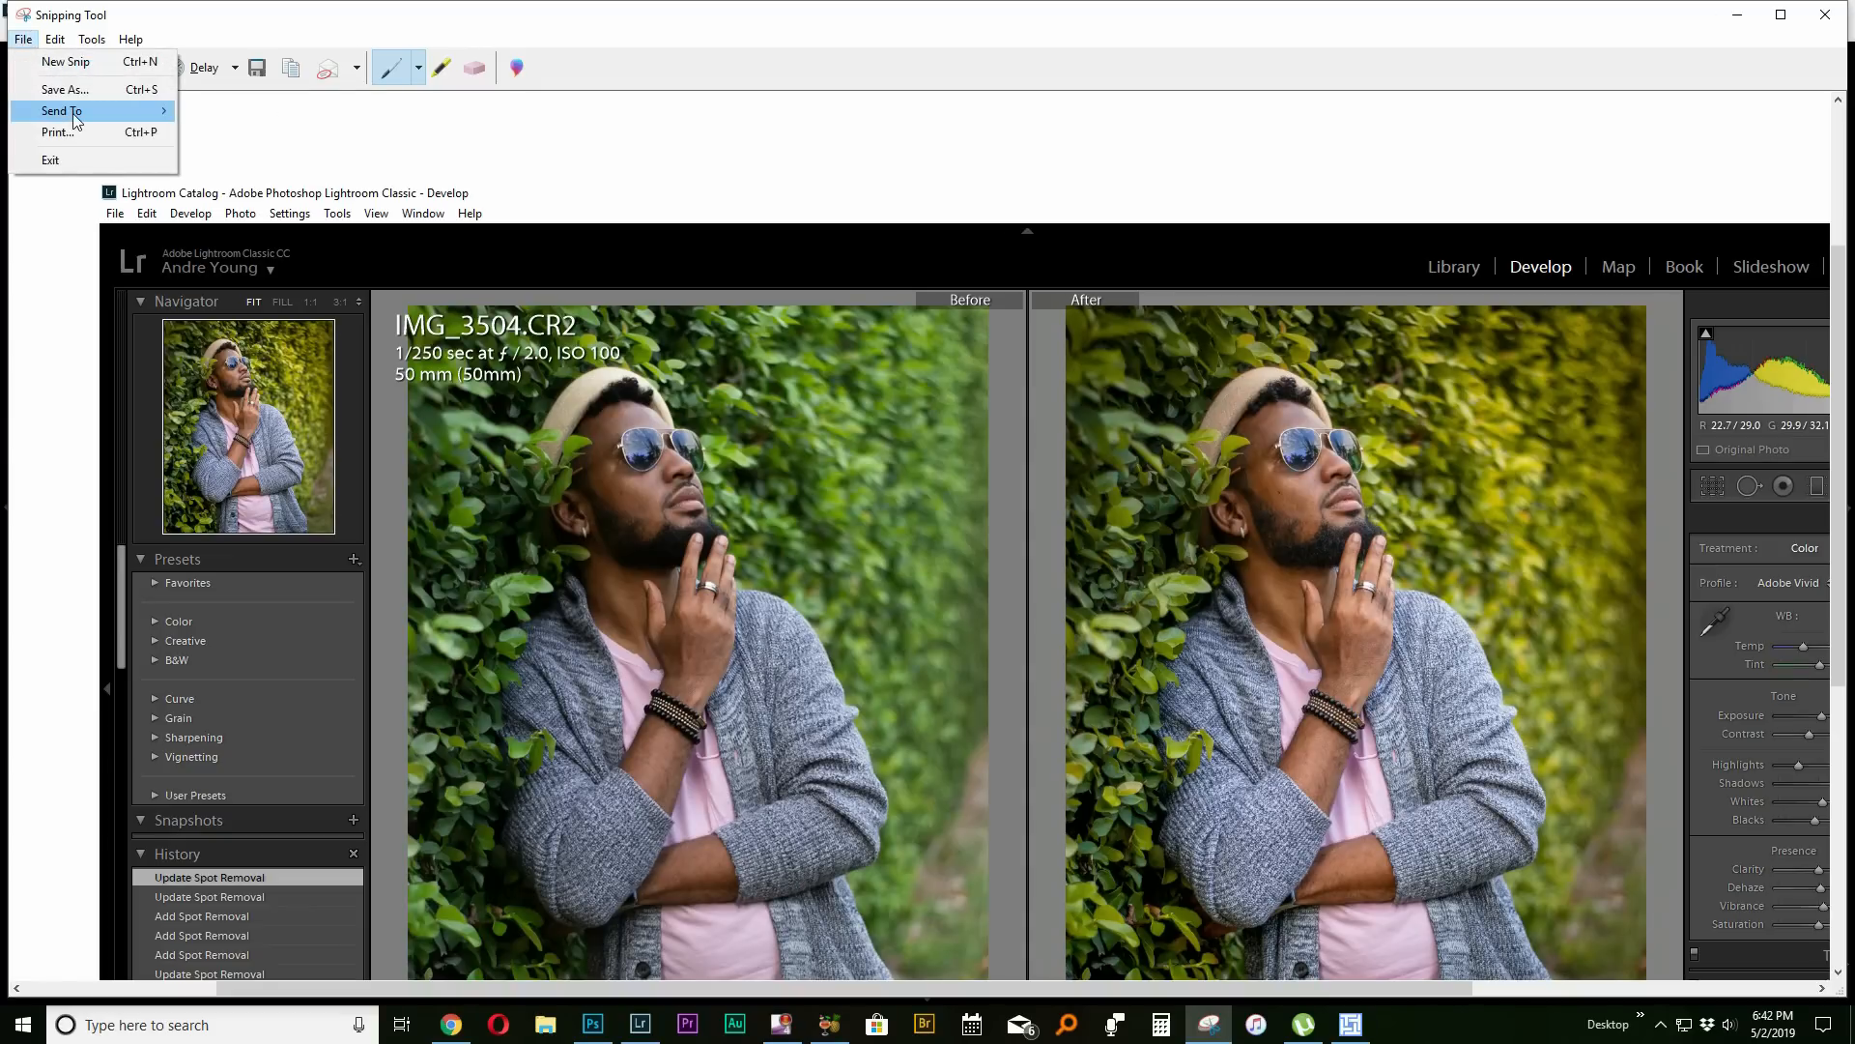
pyautogui.click(60, 84)
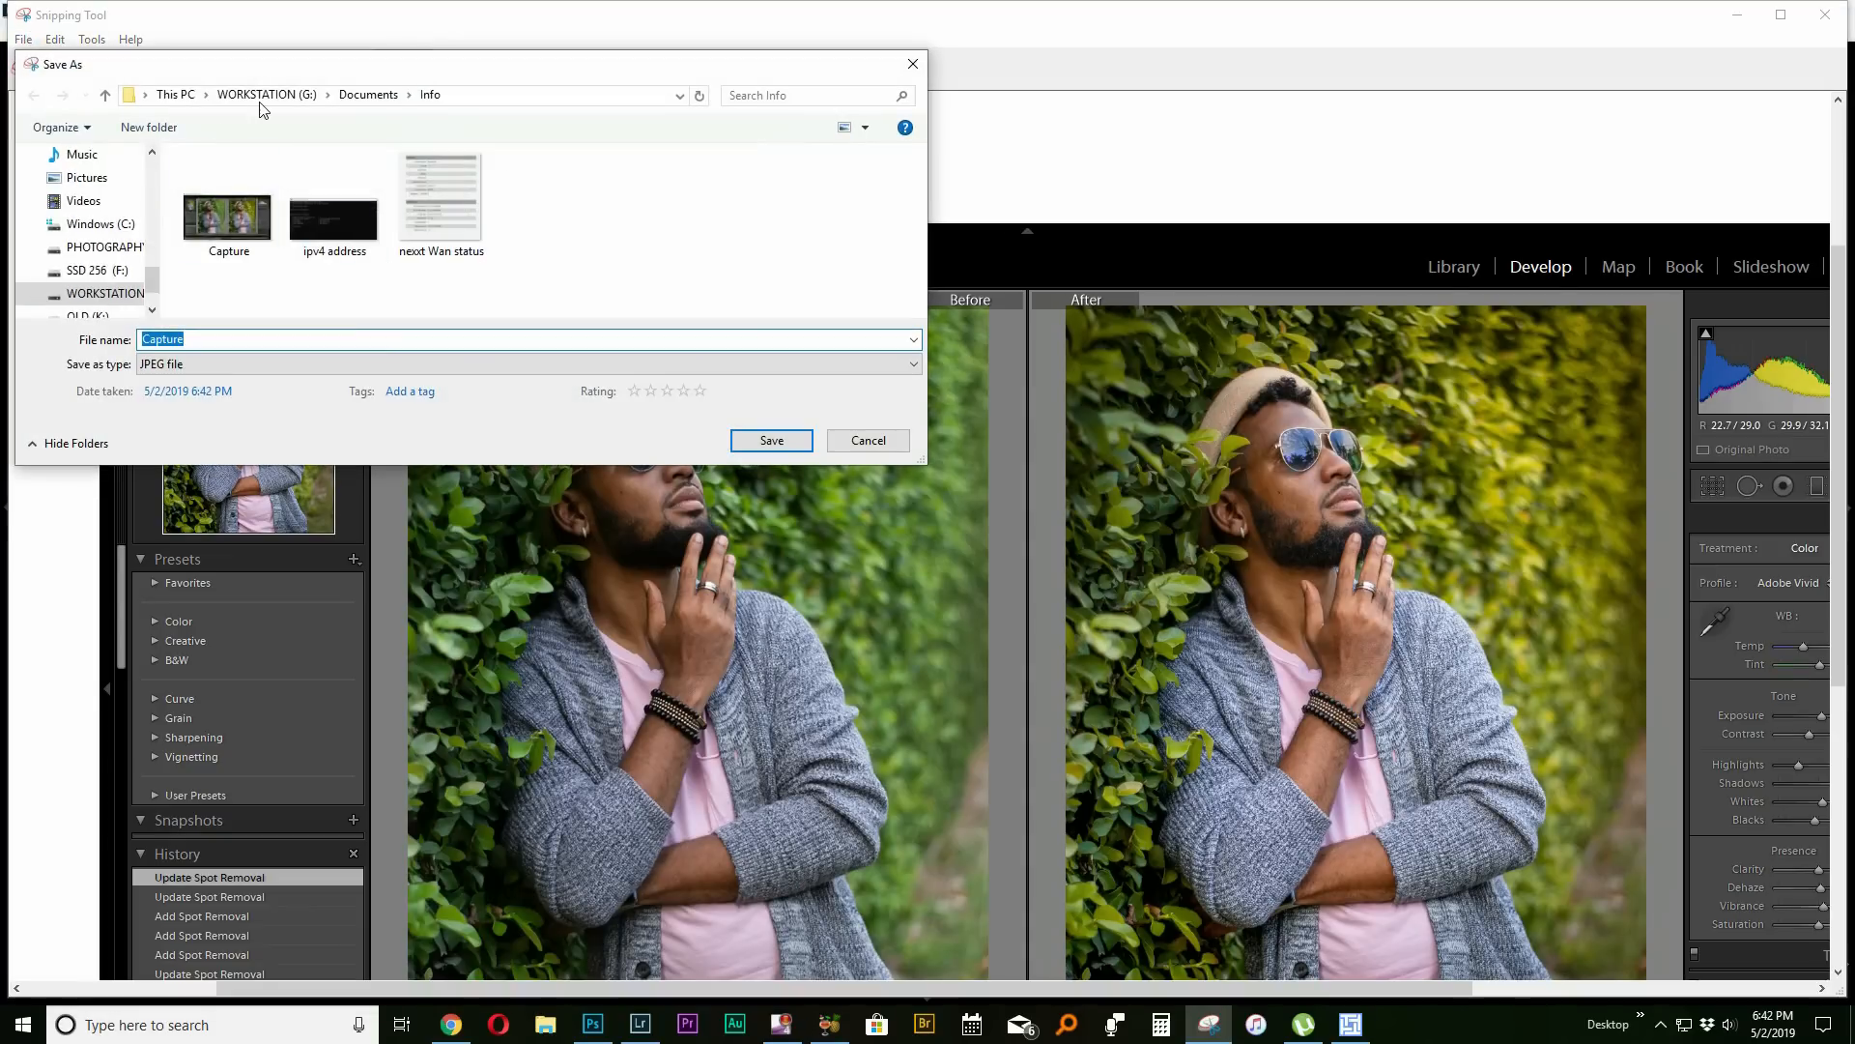
pyautogui.click(266, 95)
pyautogui.click(87, 178)
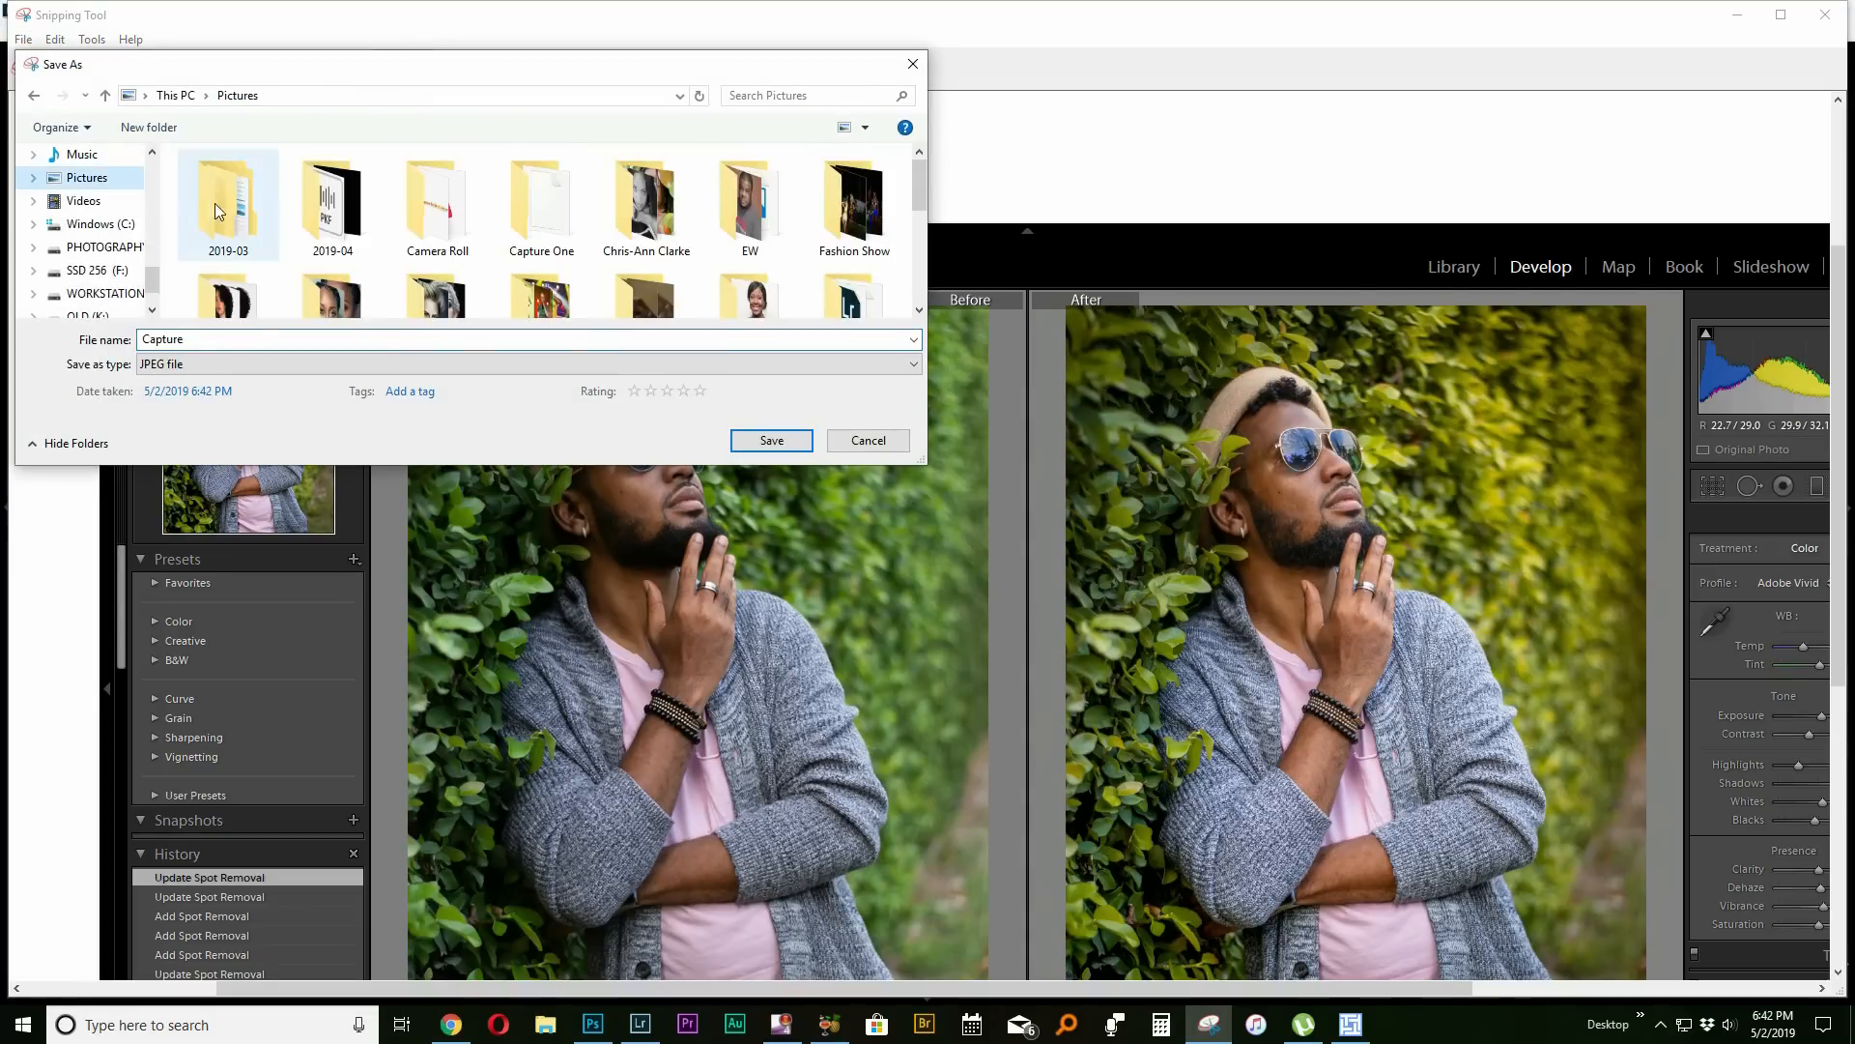
pyautogui.doubleClick(437, 205)
pyautogui.click(771, 442)
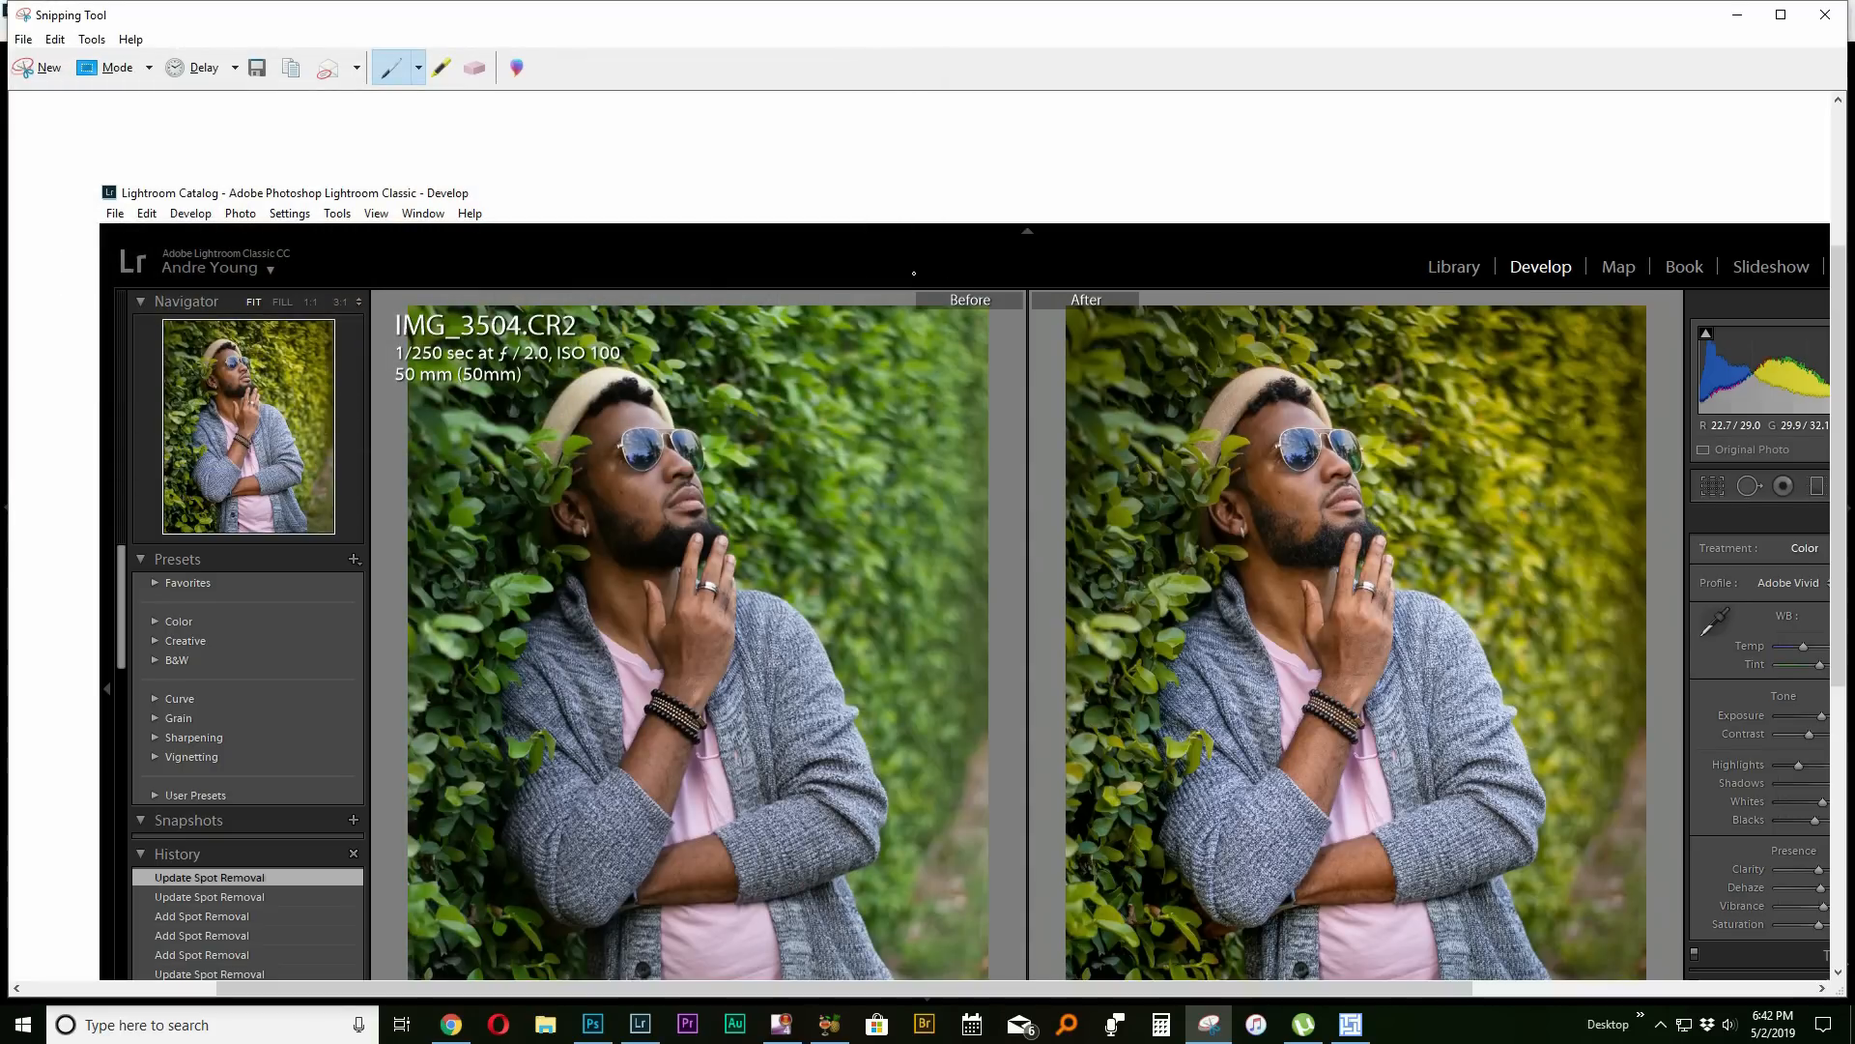
pyautogui.click(1825, 15)
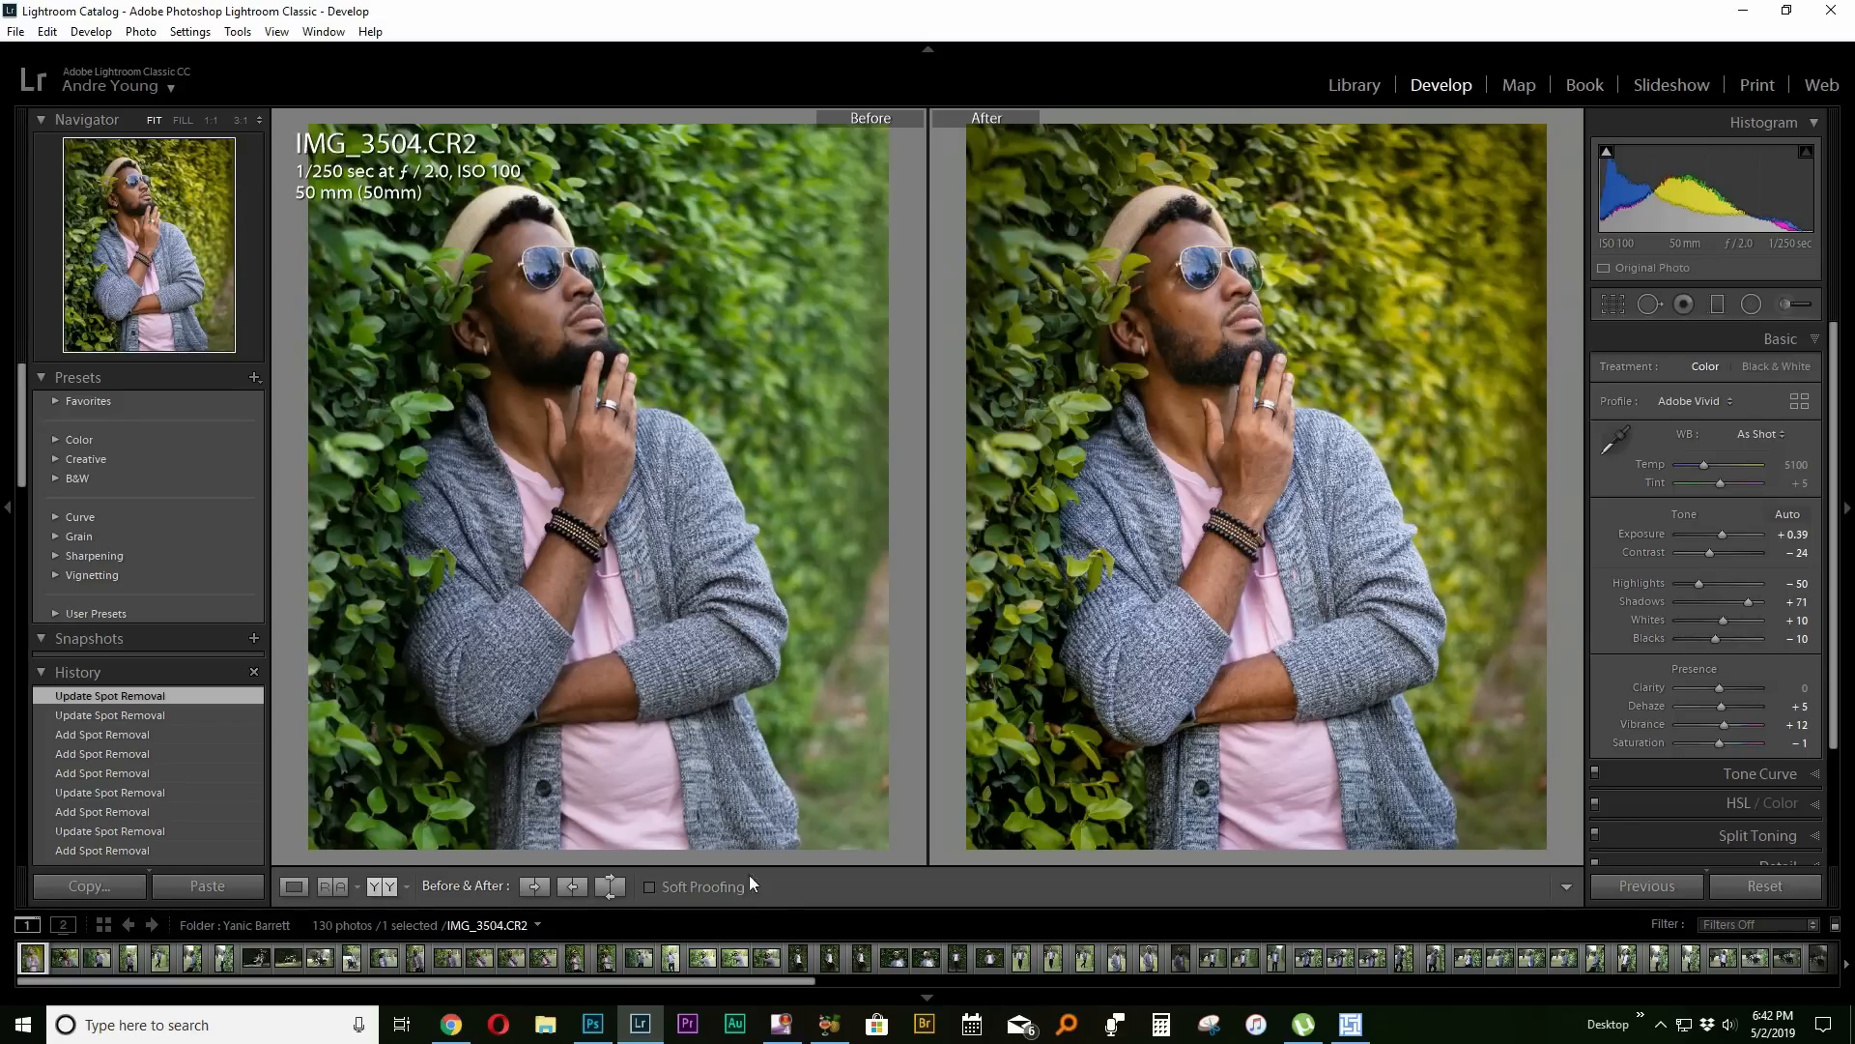
# Enlarge the filmstrip thumbnails, view IMG_3503.CR2 briefly and return to the edited IMG_3504.CR2.
pyautogui.moveTo(955, 908); pyautogui.dragTo(953, 839)
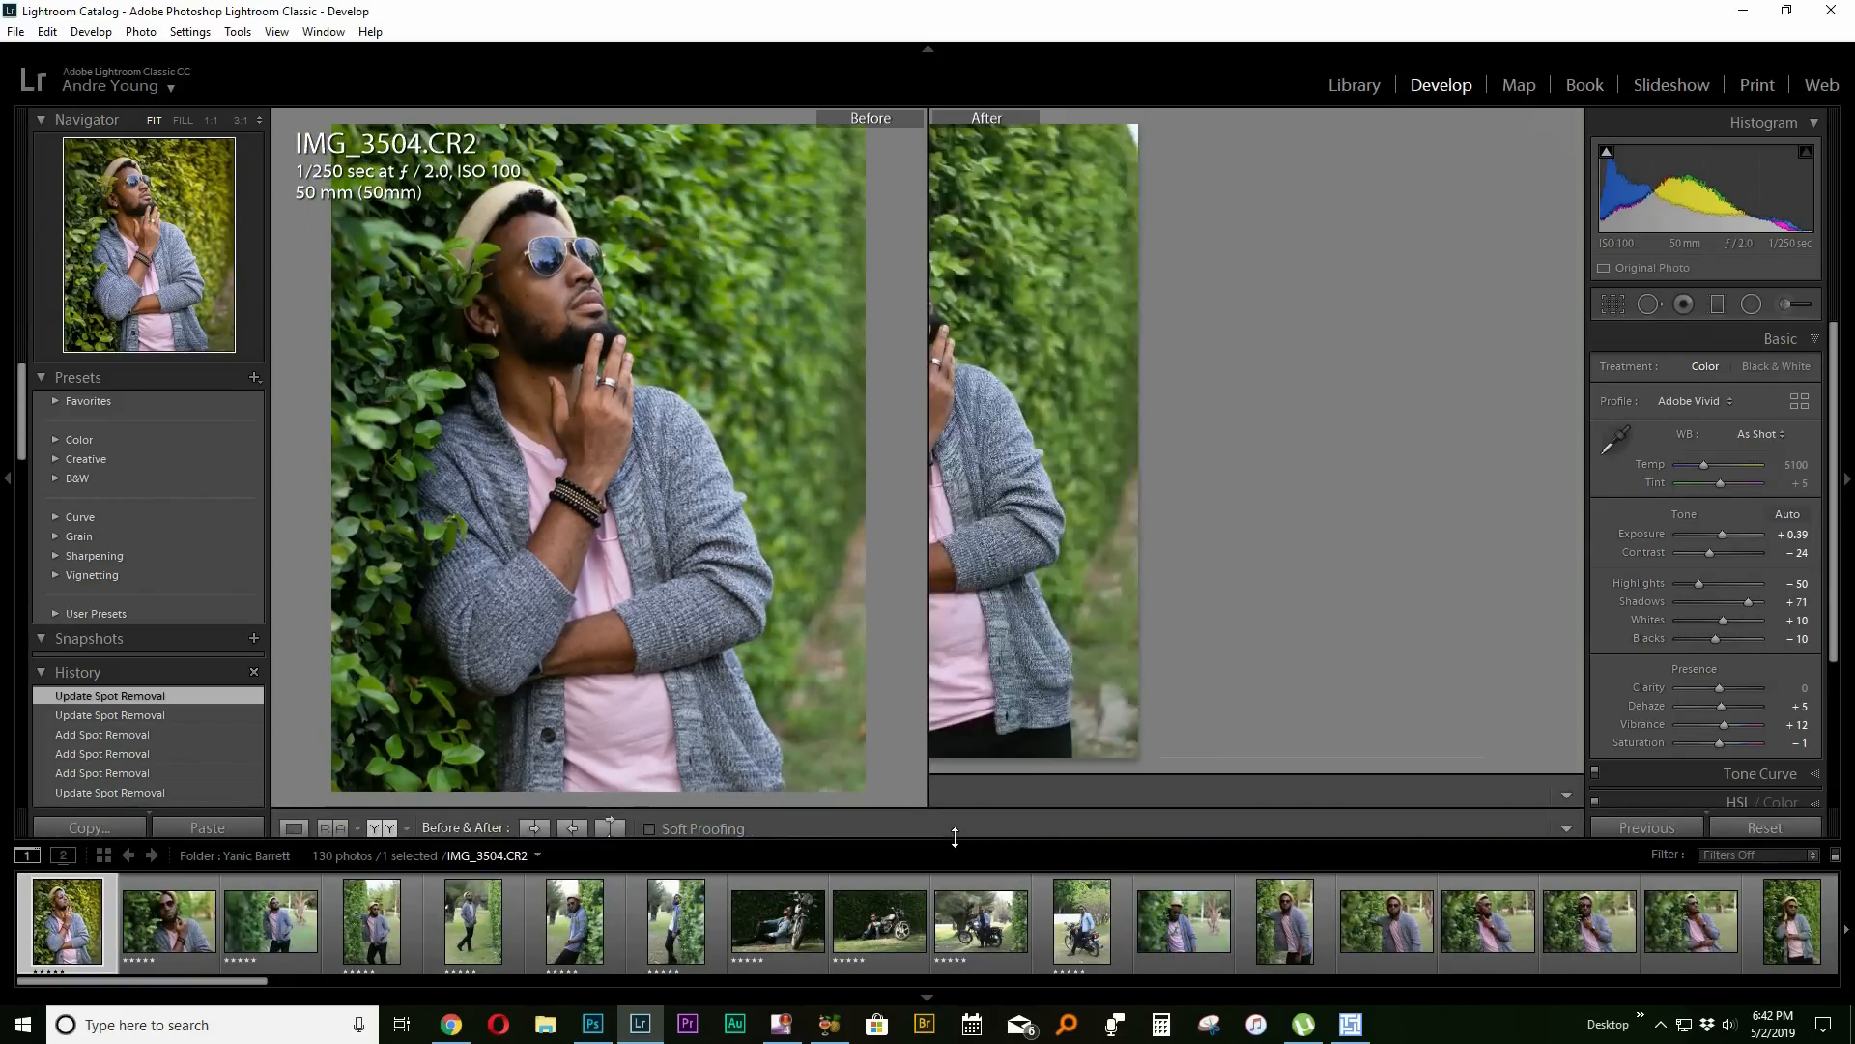
pyautogui.click(168, 936)
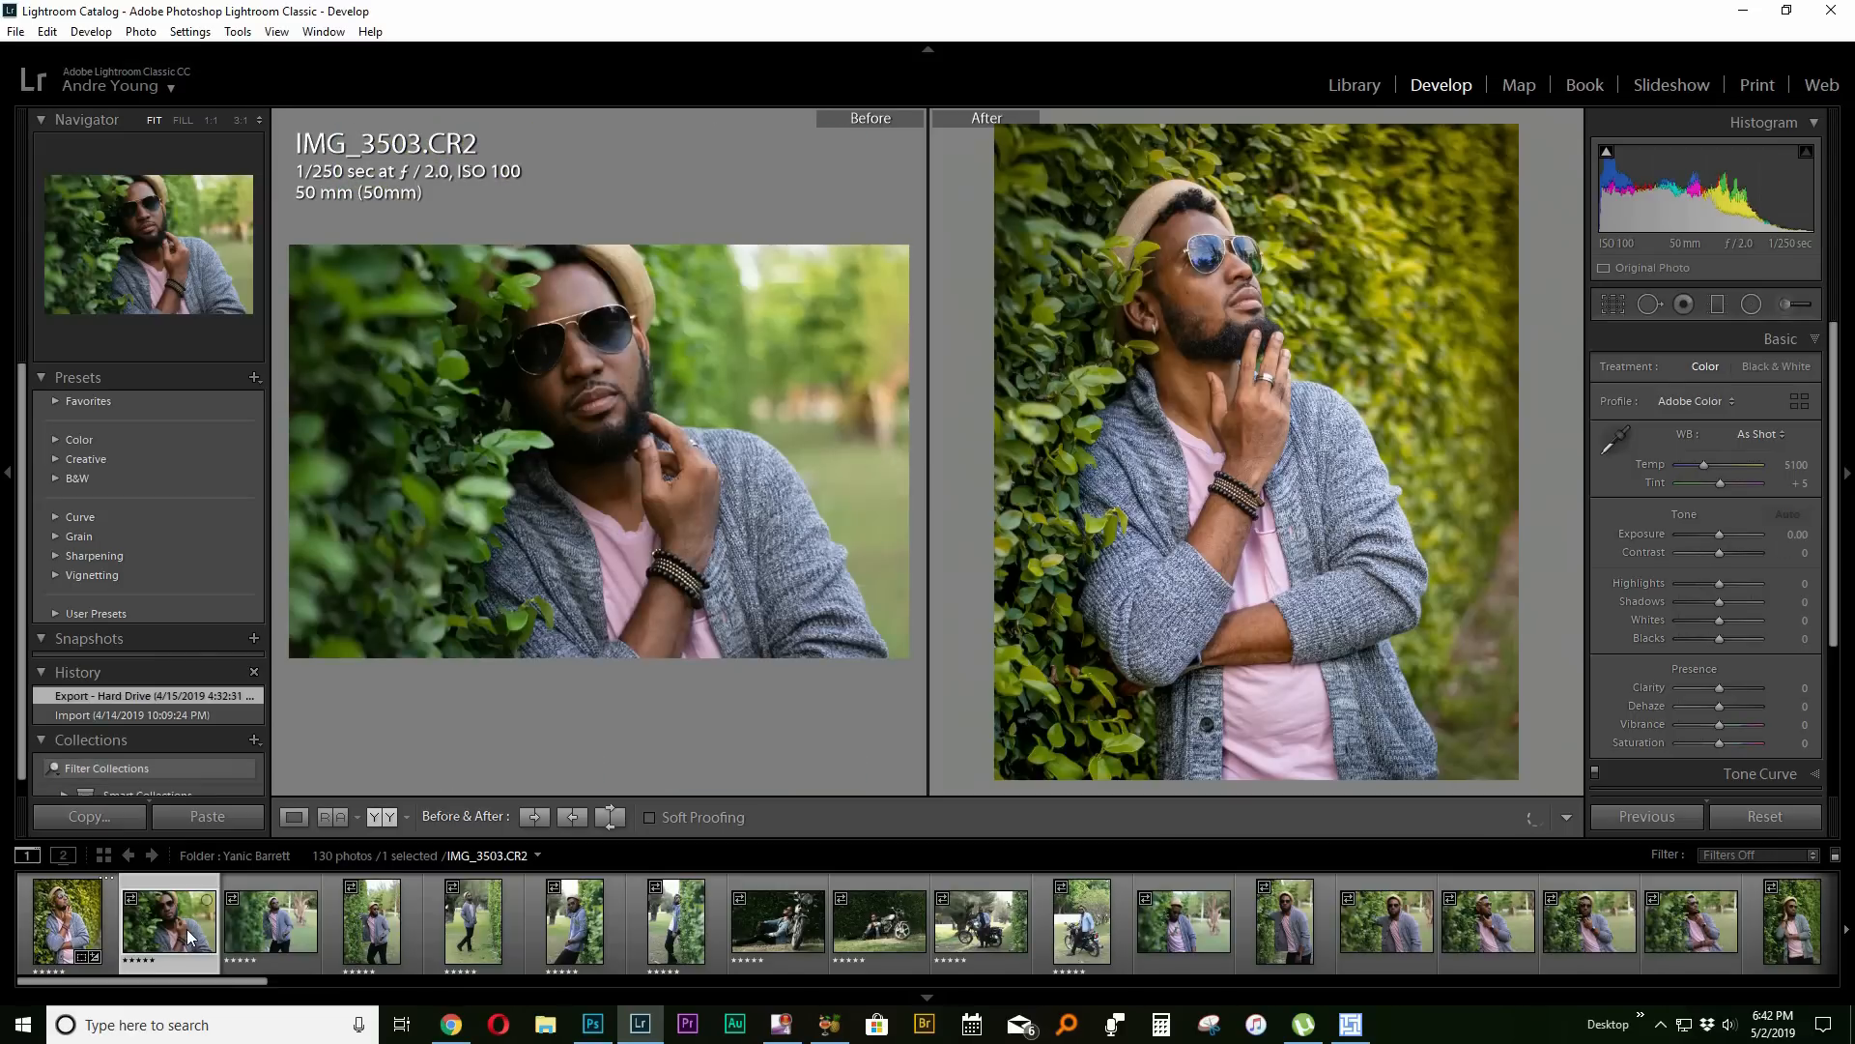
pyautogui.click(83, 932)
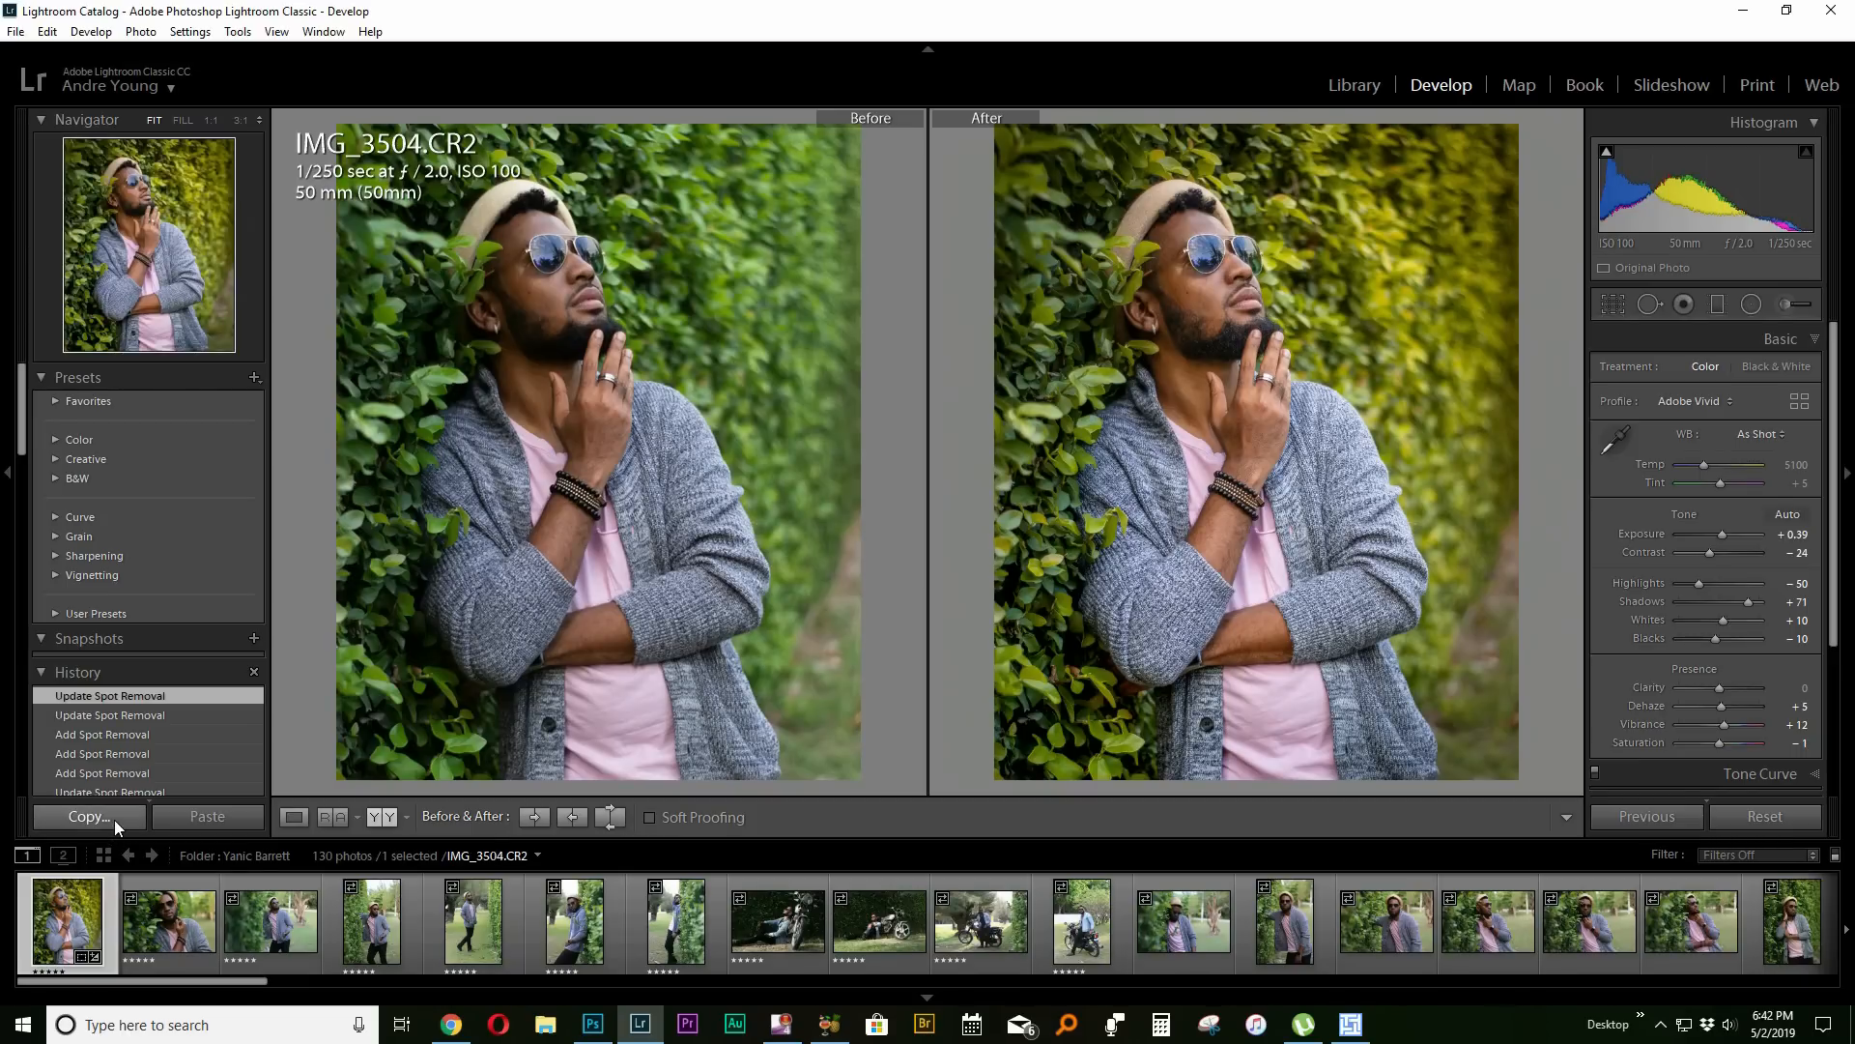
# Copy the develop settings of IMG_3504.CR2, excluding local adjustments, spot removal and crop, and paste them onto IMG_3503.CR2.
pyautogui.click(114, 819)
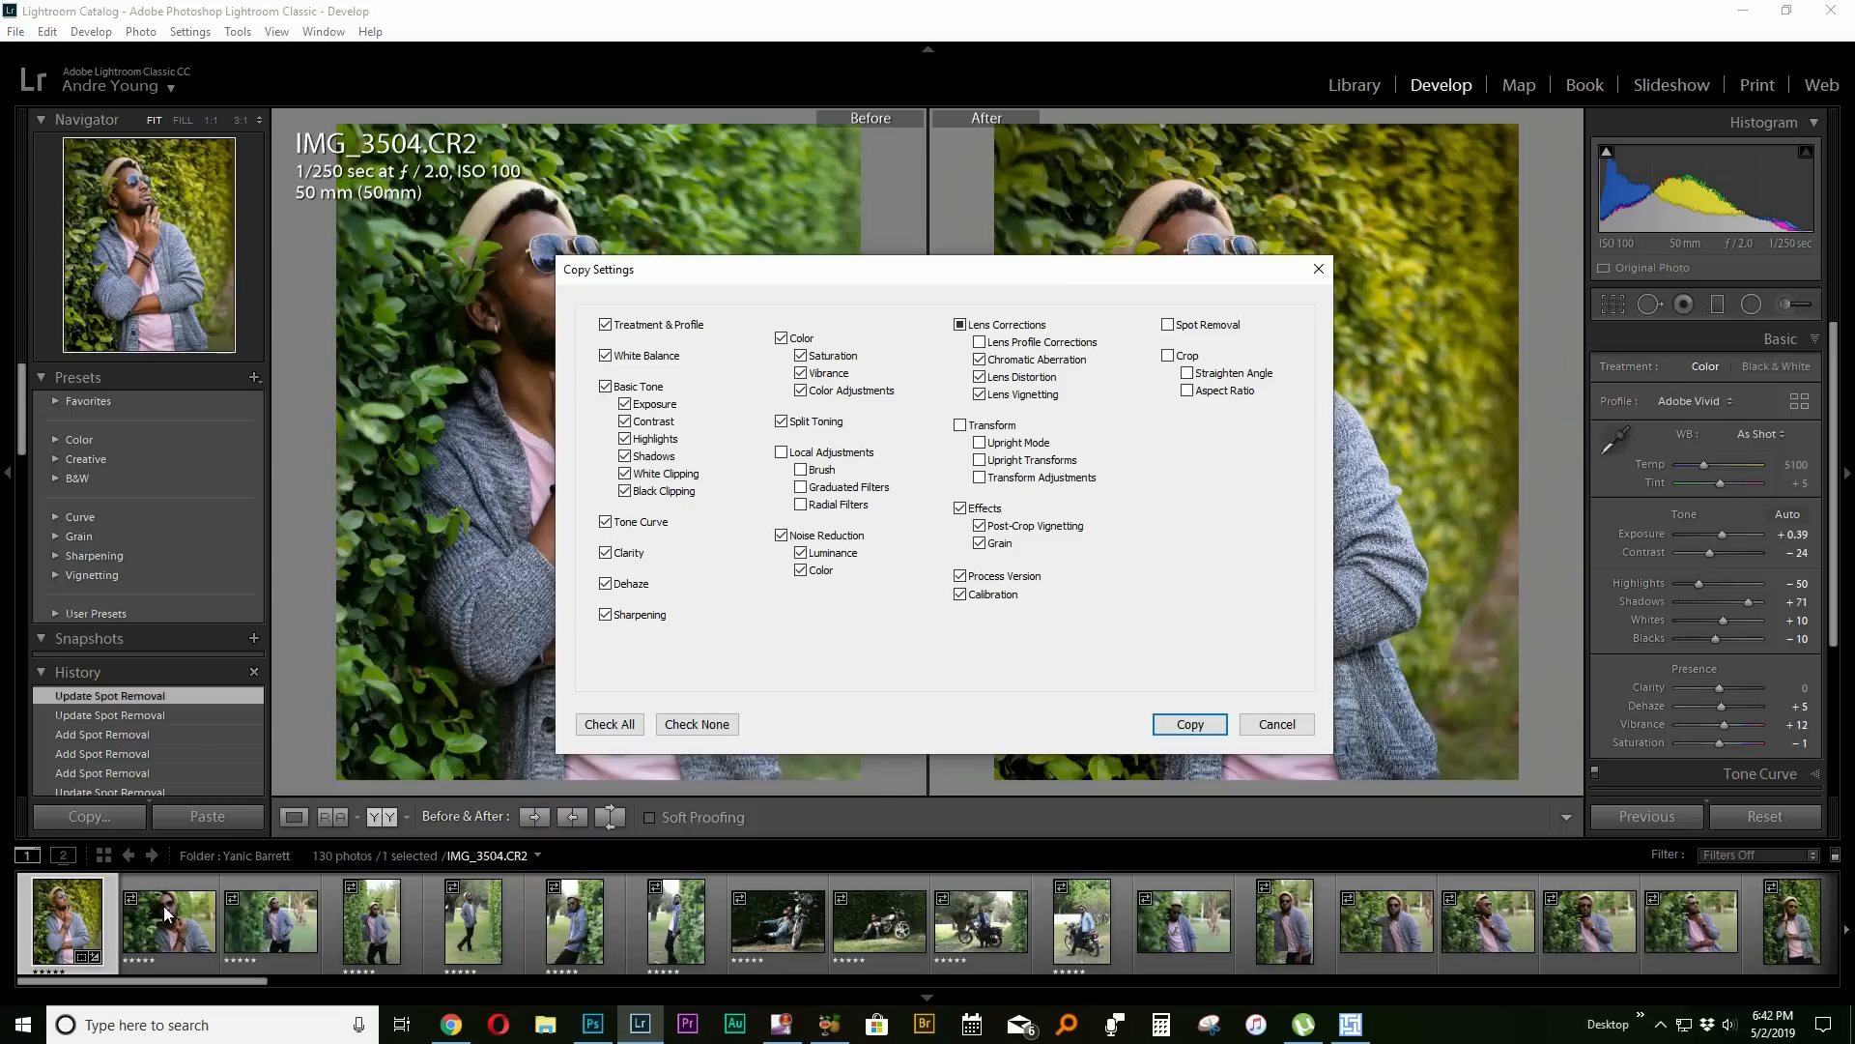
pyautogui.click(1187, 727)
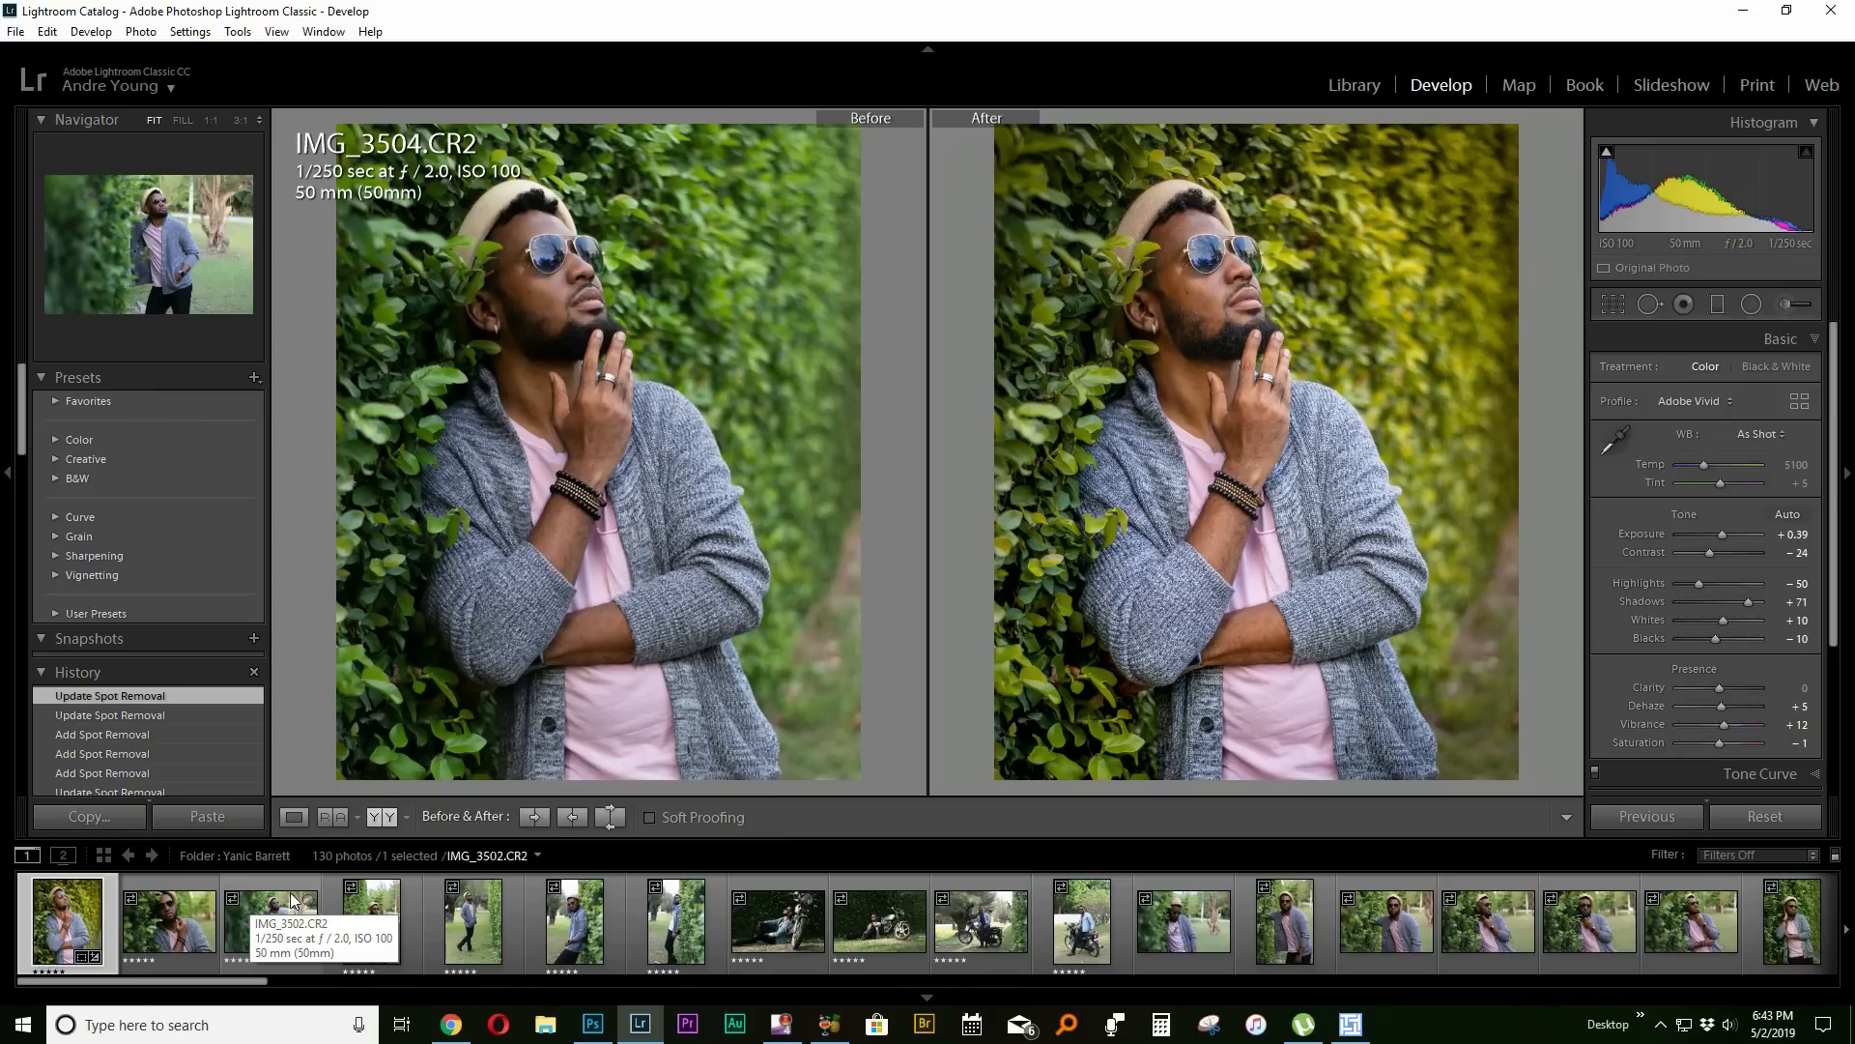
pyautogui.click(179, 915)
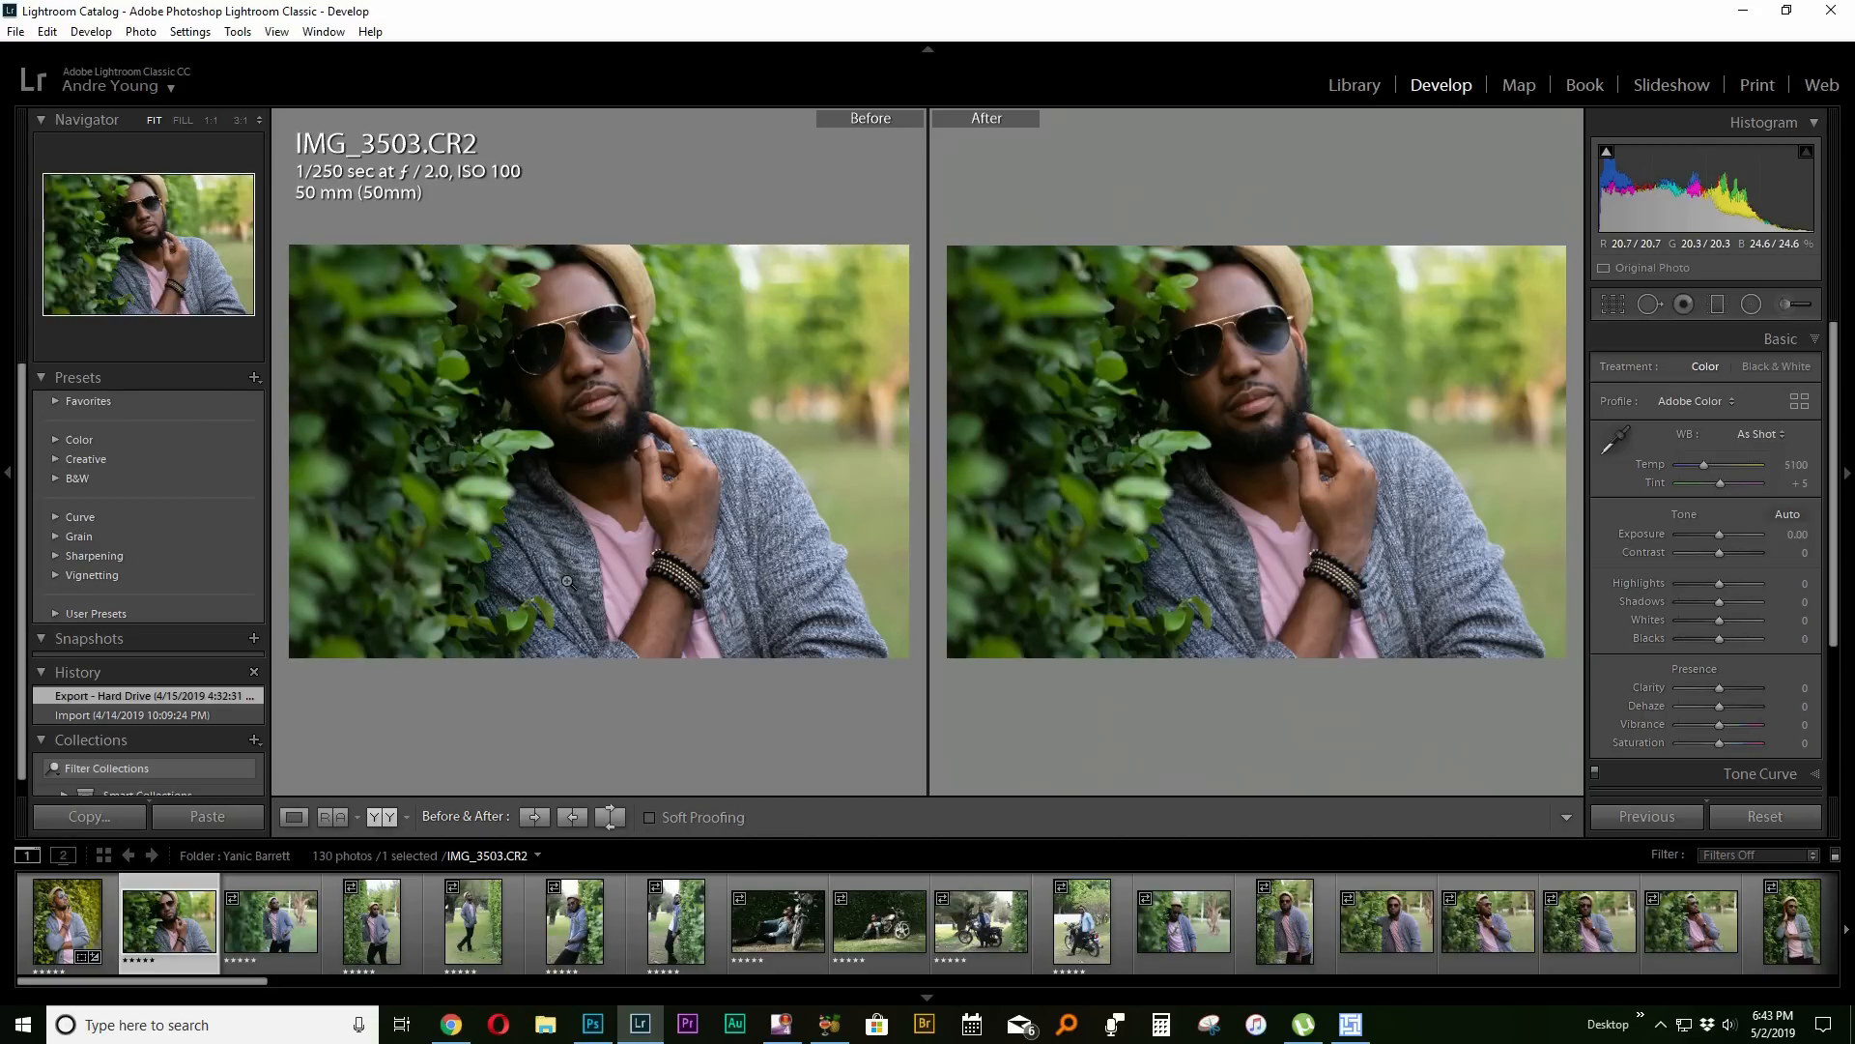
pyautogui.hotkey('ctrl', 'shift', 'v')
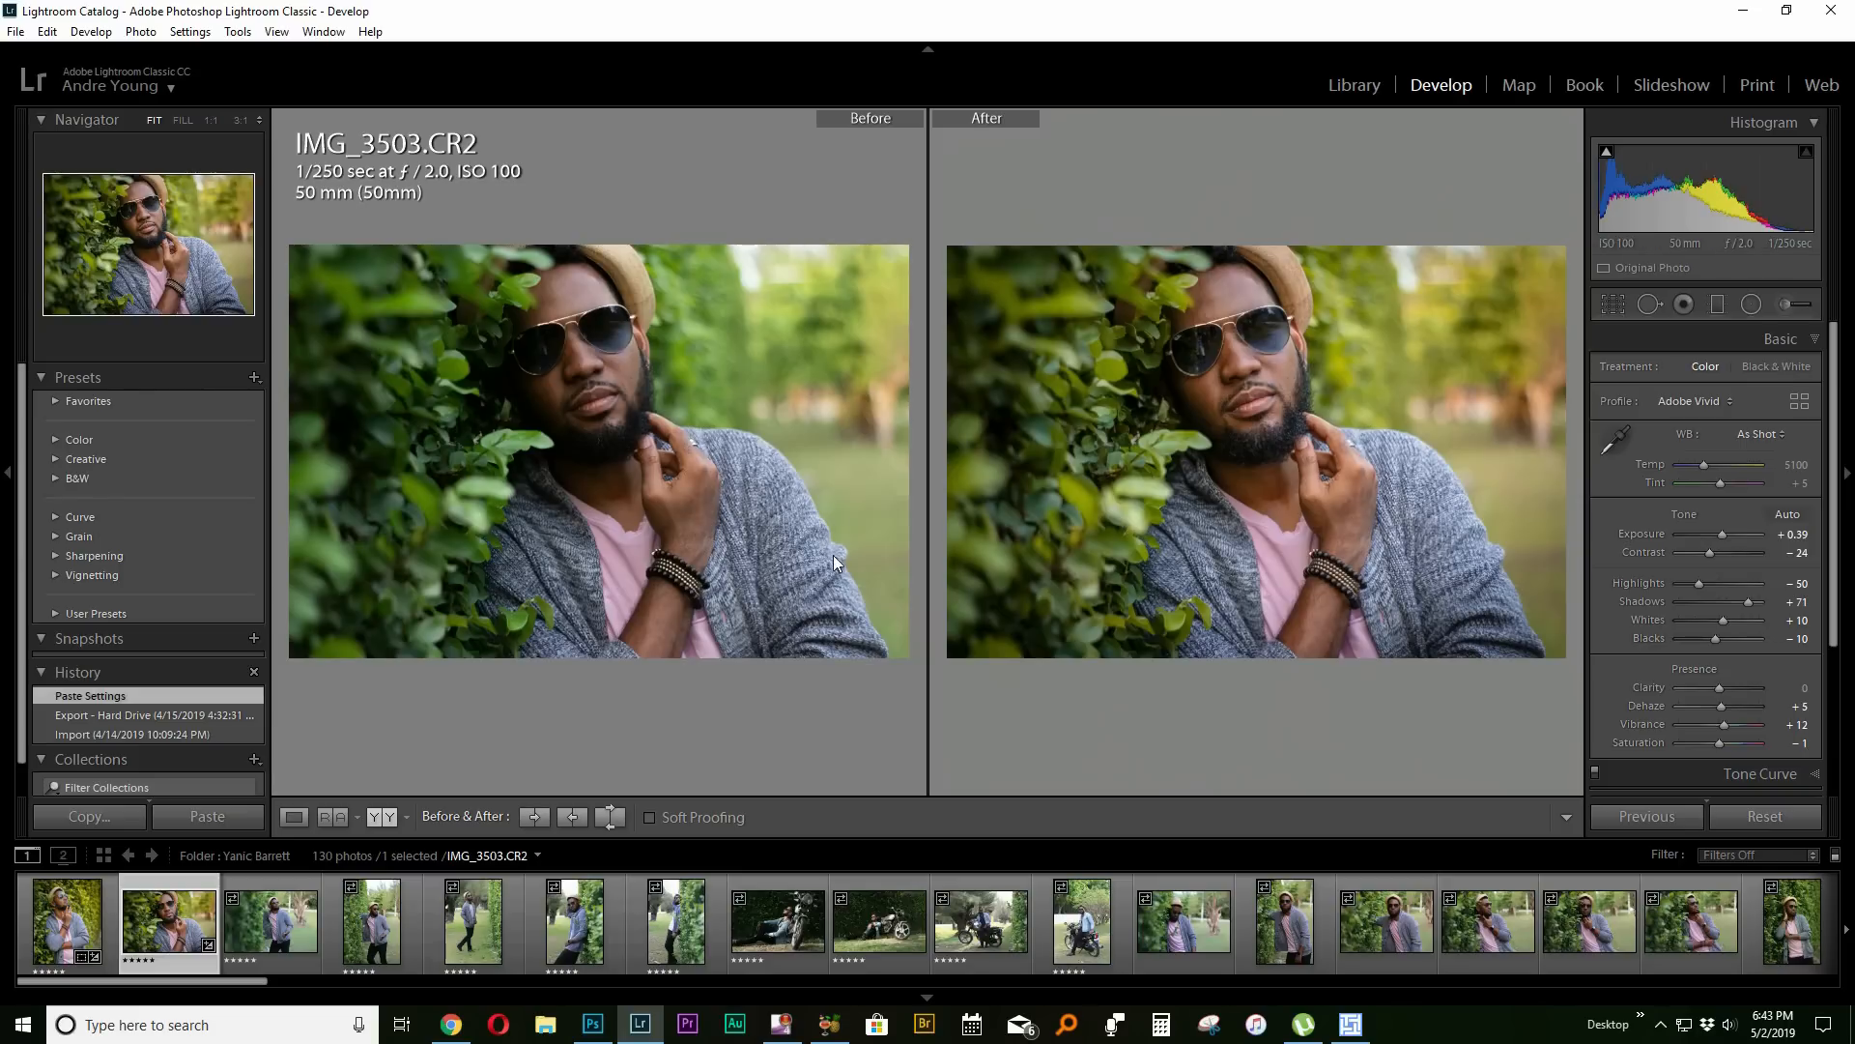
# Inspect the face close up on IMG_3503.CR2, and add an inverted radial filter over the foliage beside it with Exposure 0.17.
pyautogui.click(1292, 332)
pyautogui.moveTo(1325, 323); pyautogui.dragTo(1546, 164)
pyautogui.moveTo(1112, 452); pyautogui.dragTo(1240, 340)
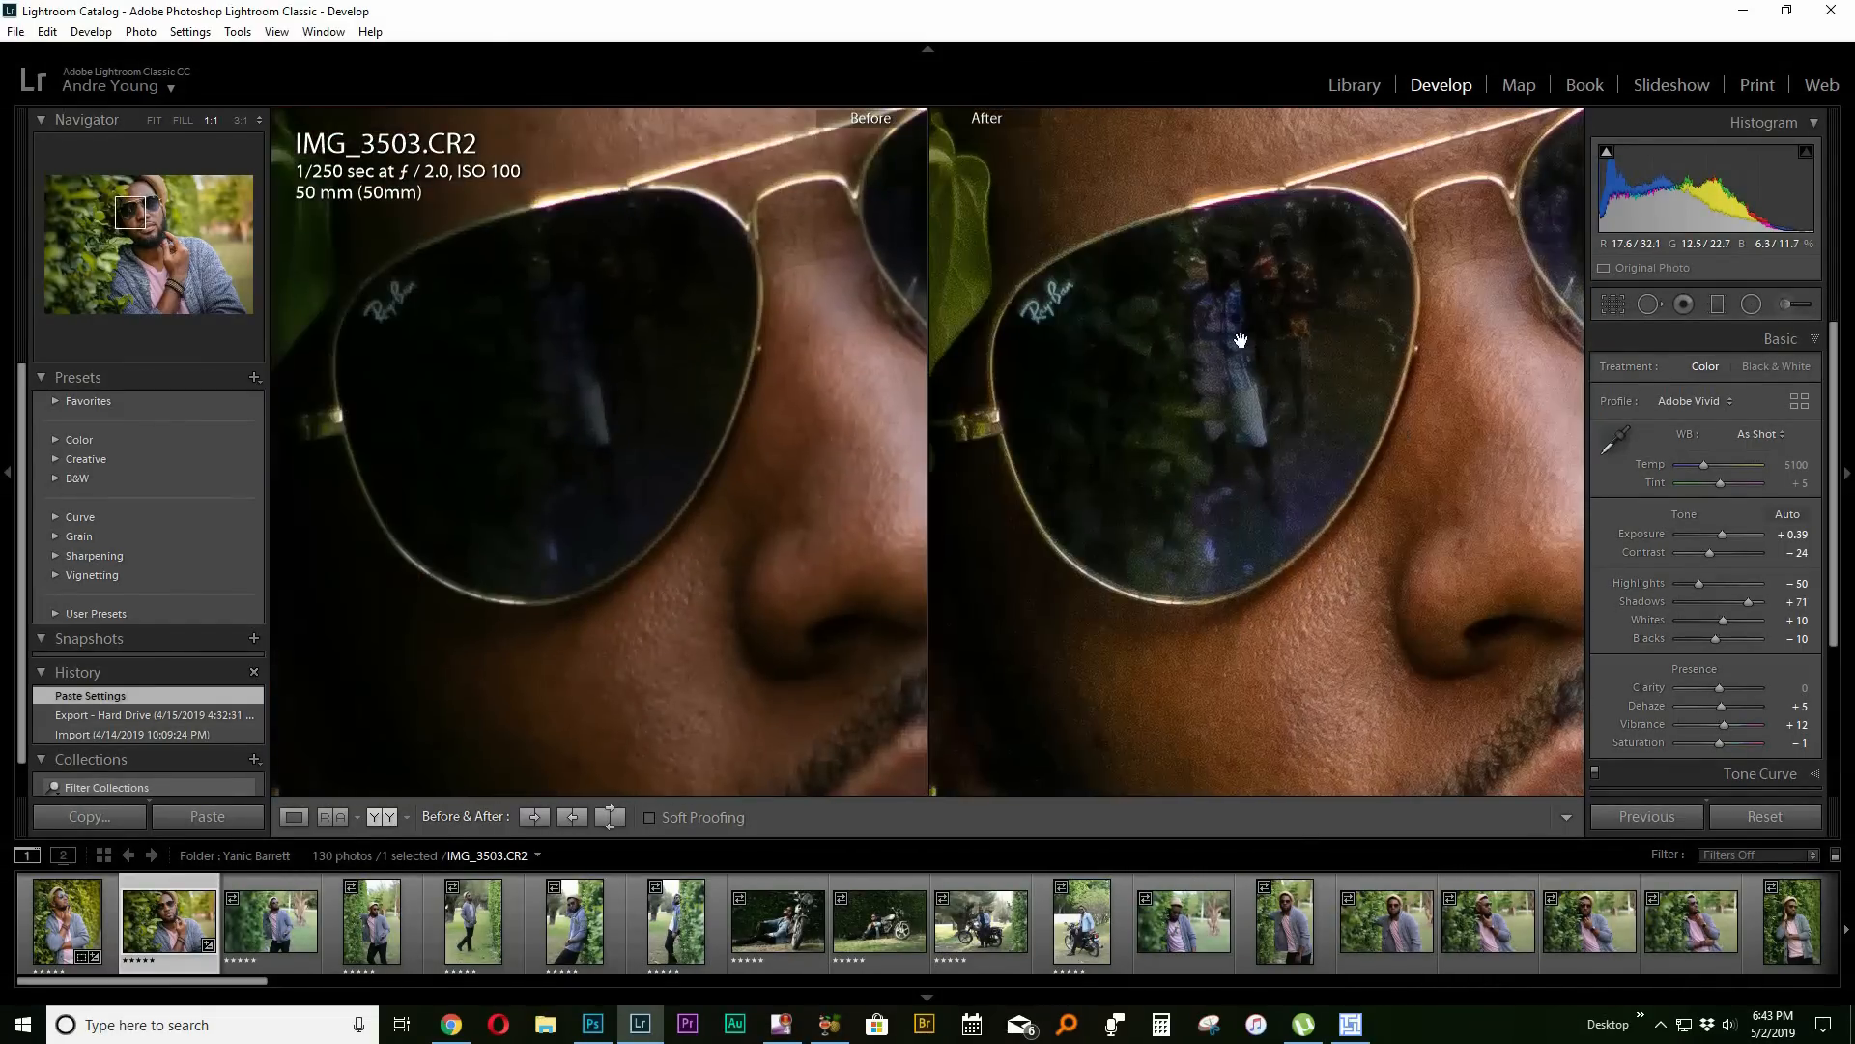
pyautogui.click(1308, 297)
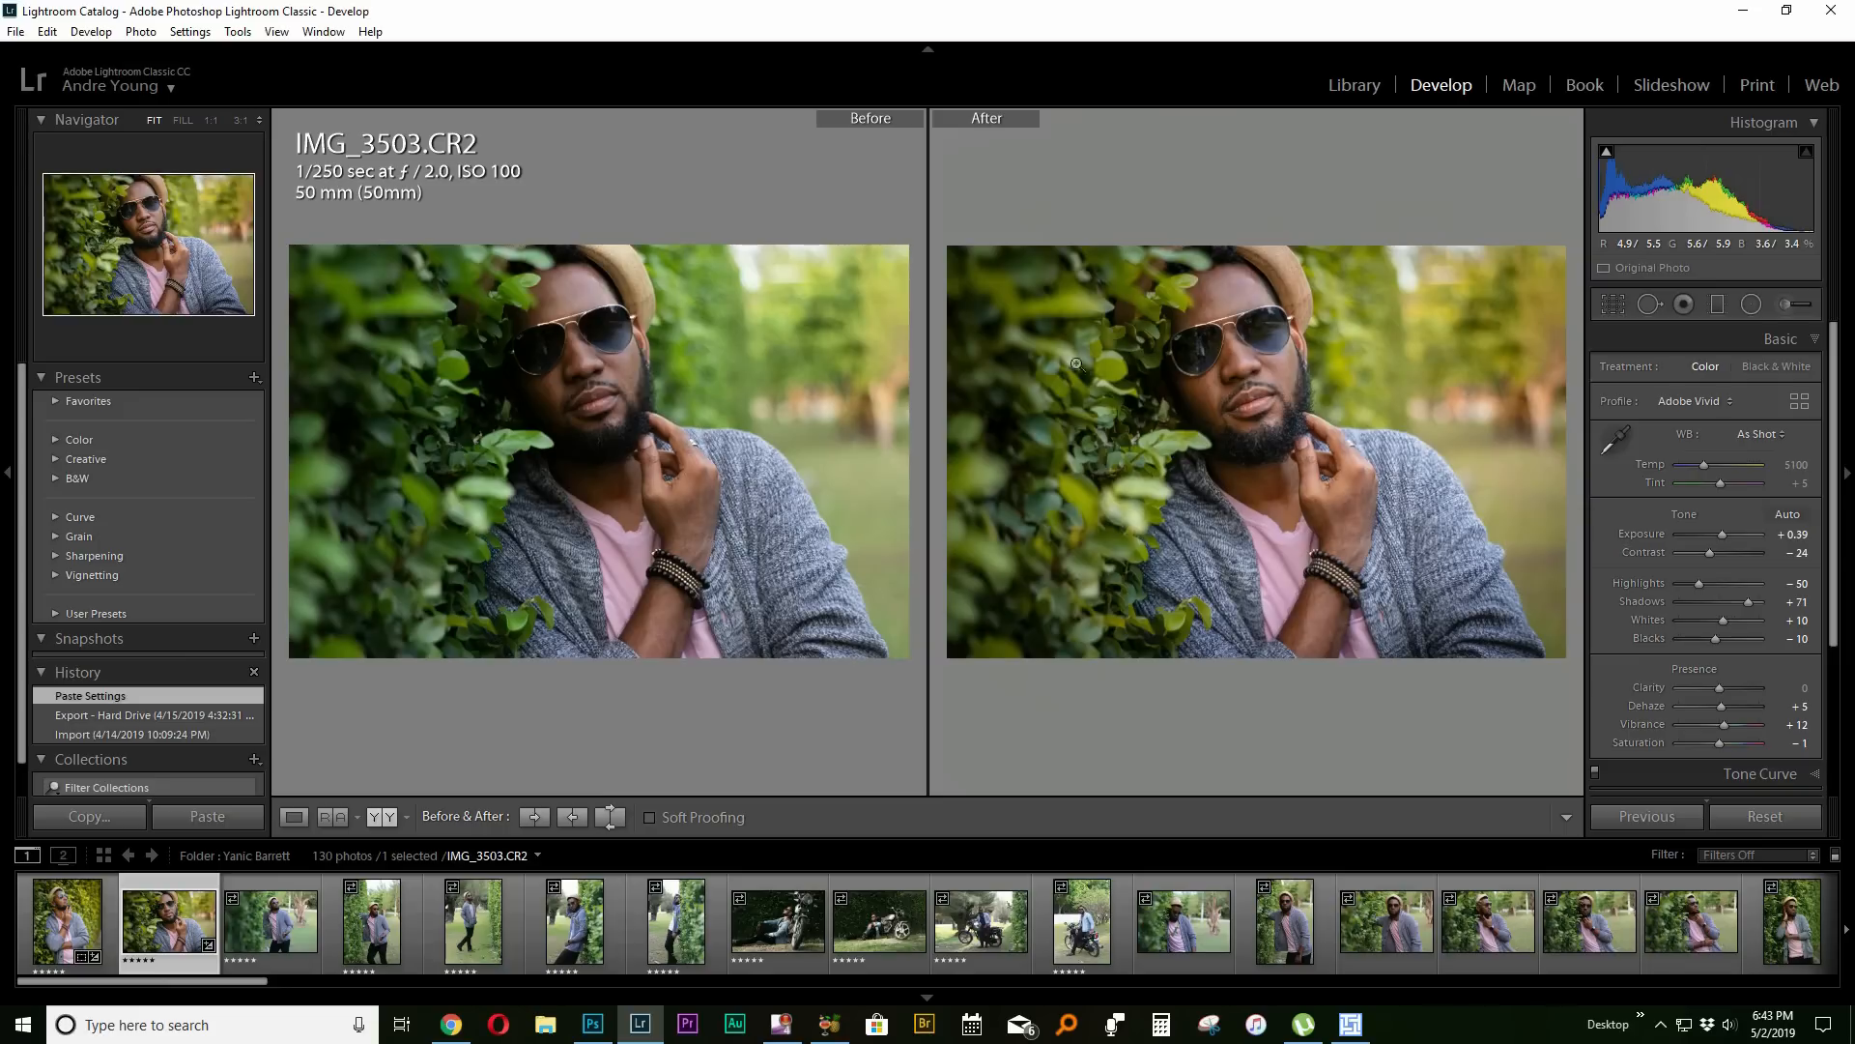
pyautogui.click(1750, 304)
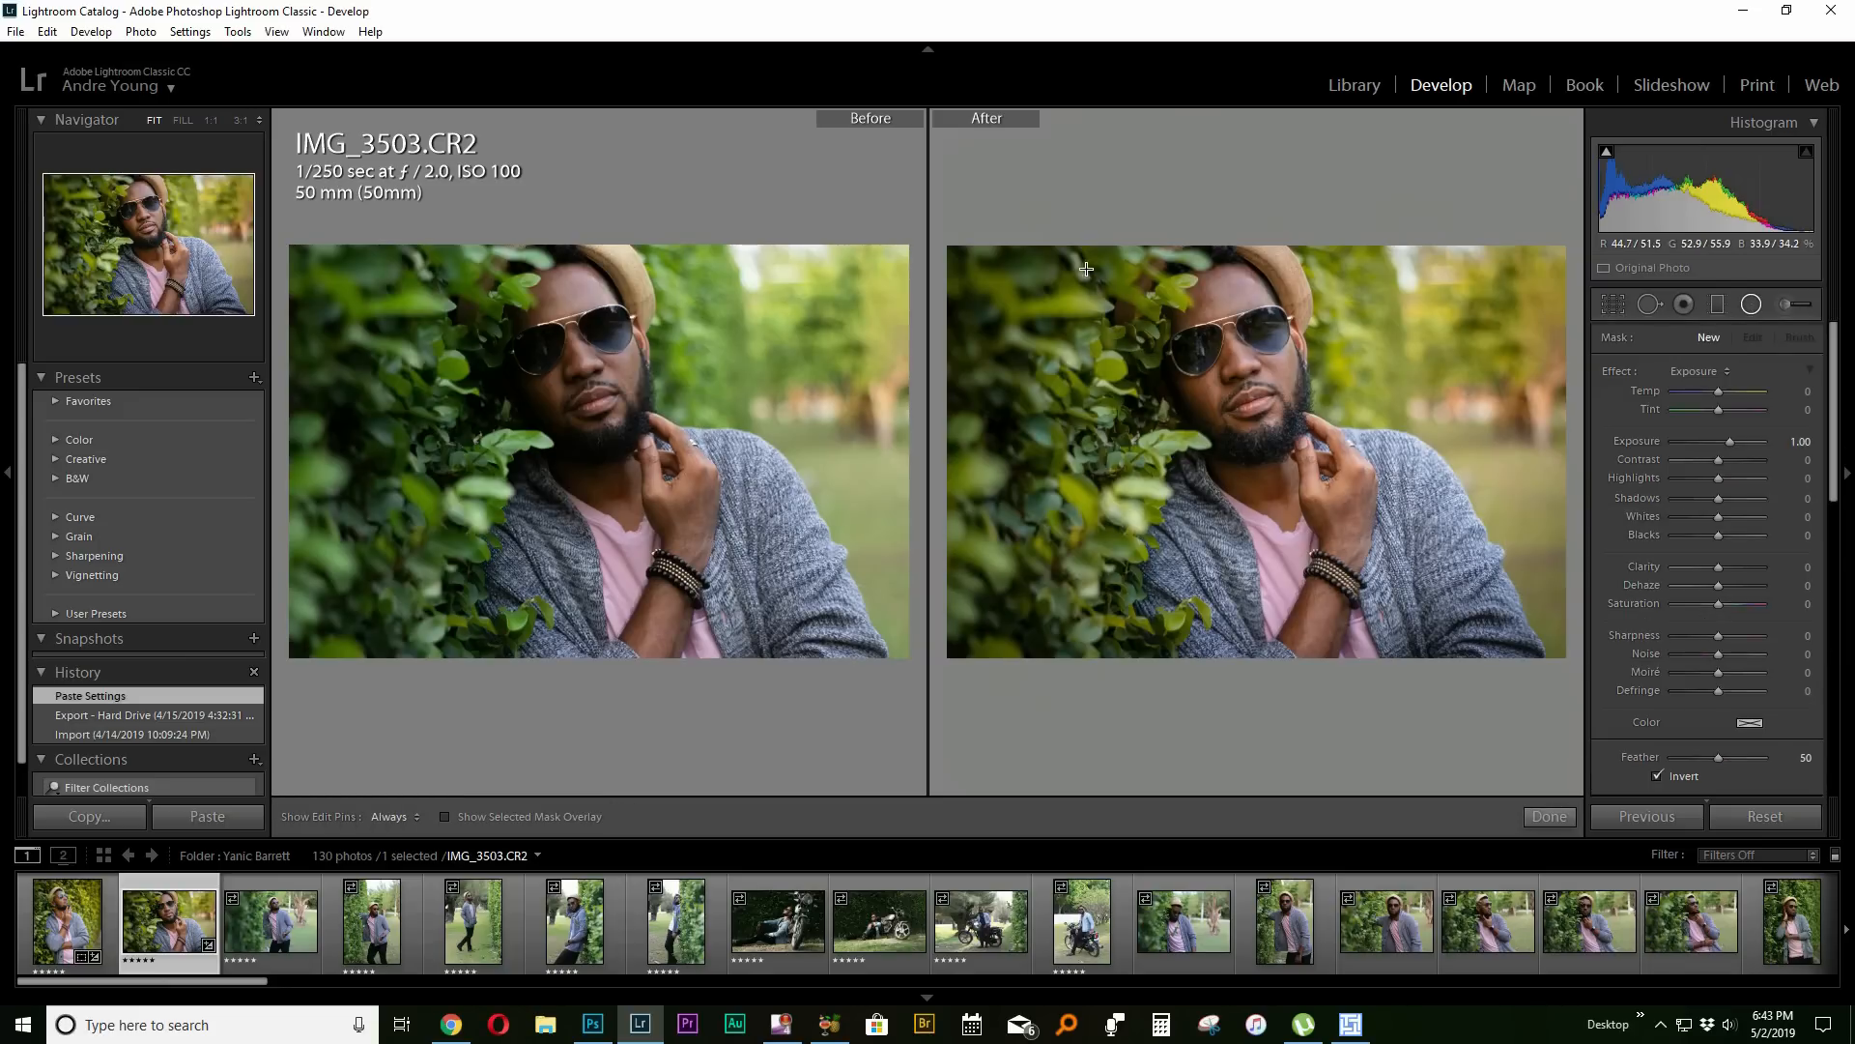
pyautogui.moveTo(1087, 252); pyautogui.dragTo(1212, 474)
pyautogui.moveTo(1100, 484); pyautogui.dragTo(1153, 471)
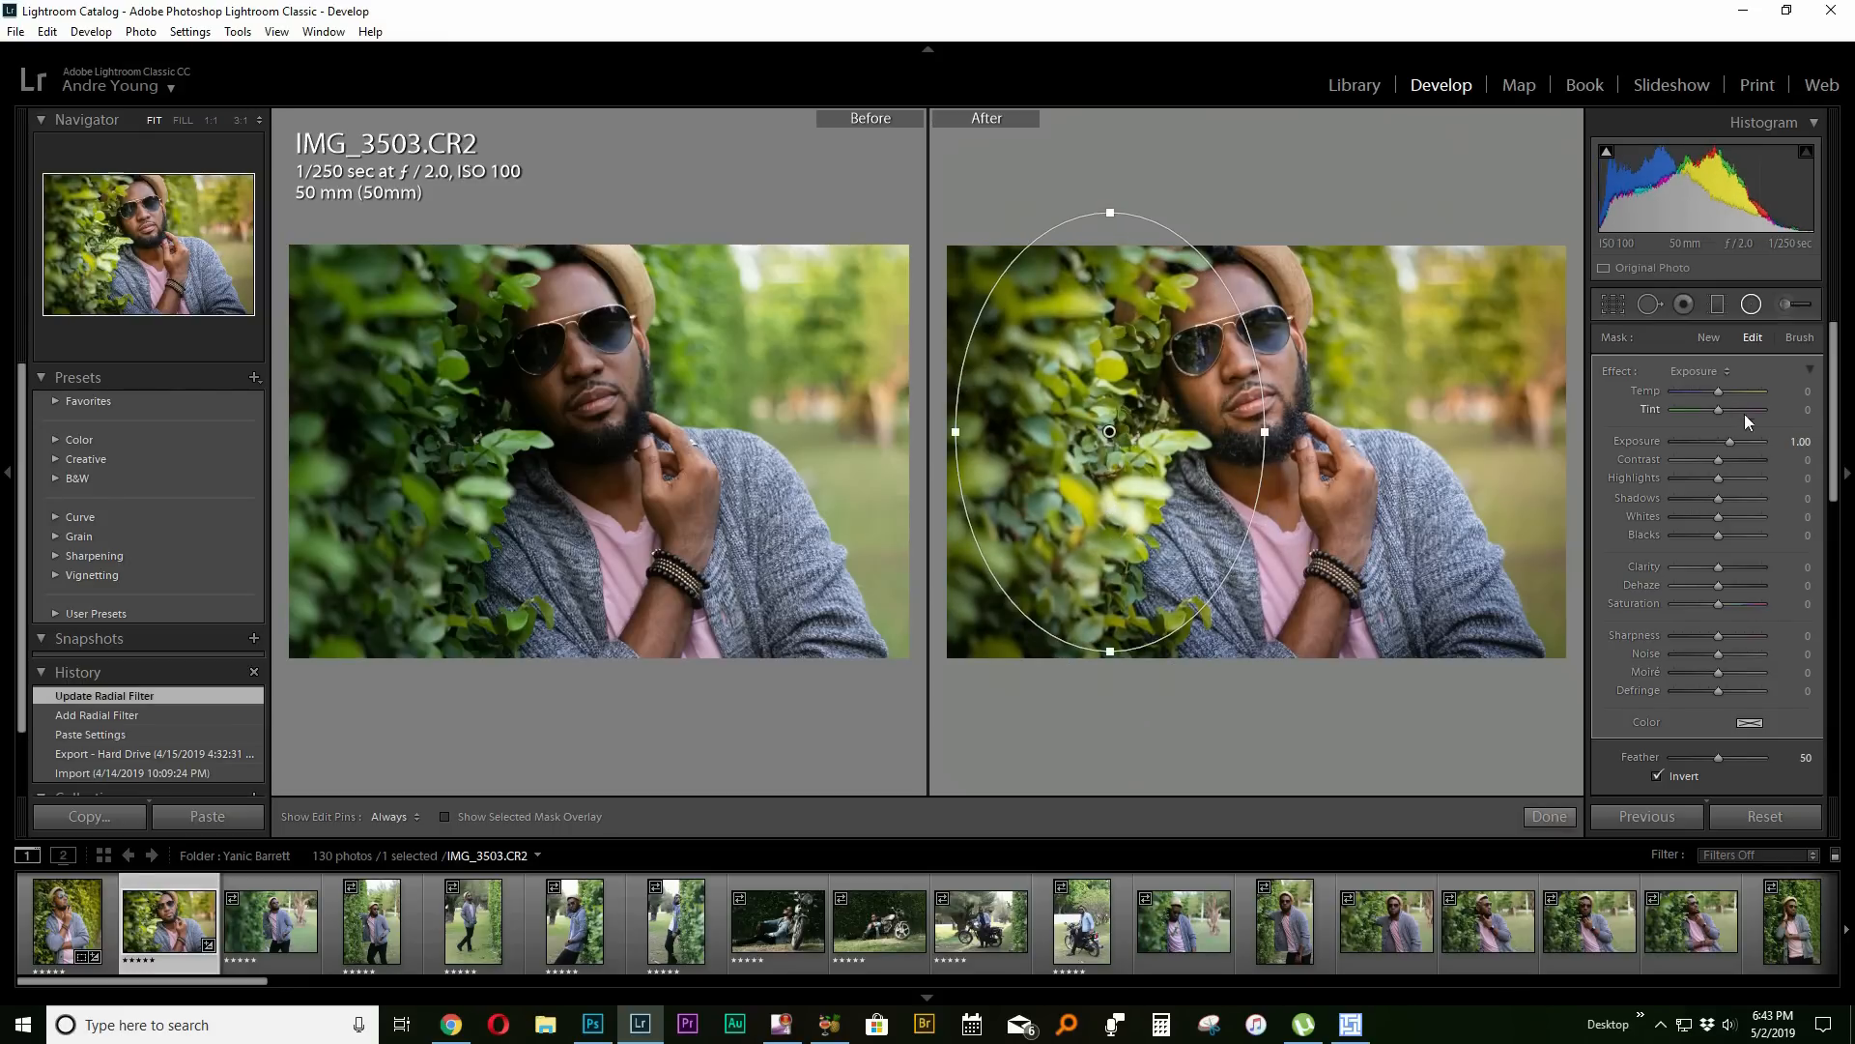
pyautogui.moveTo(1730, 439); pyautogui.dragTo(1721, 446)
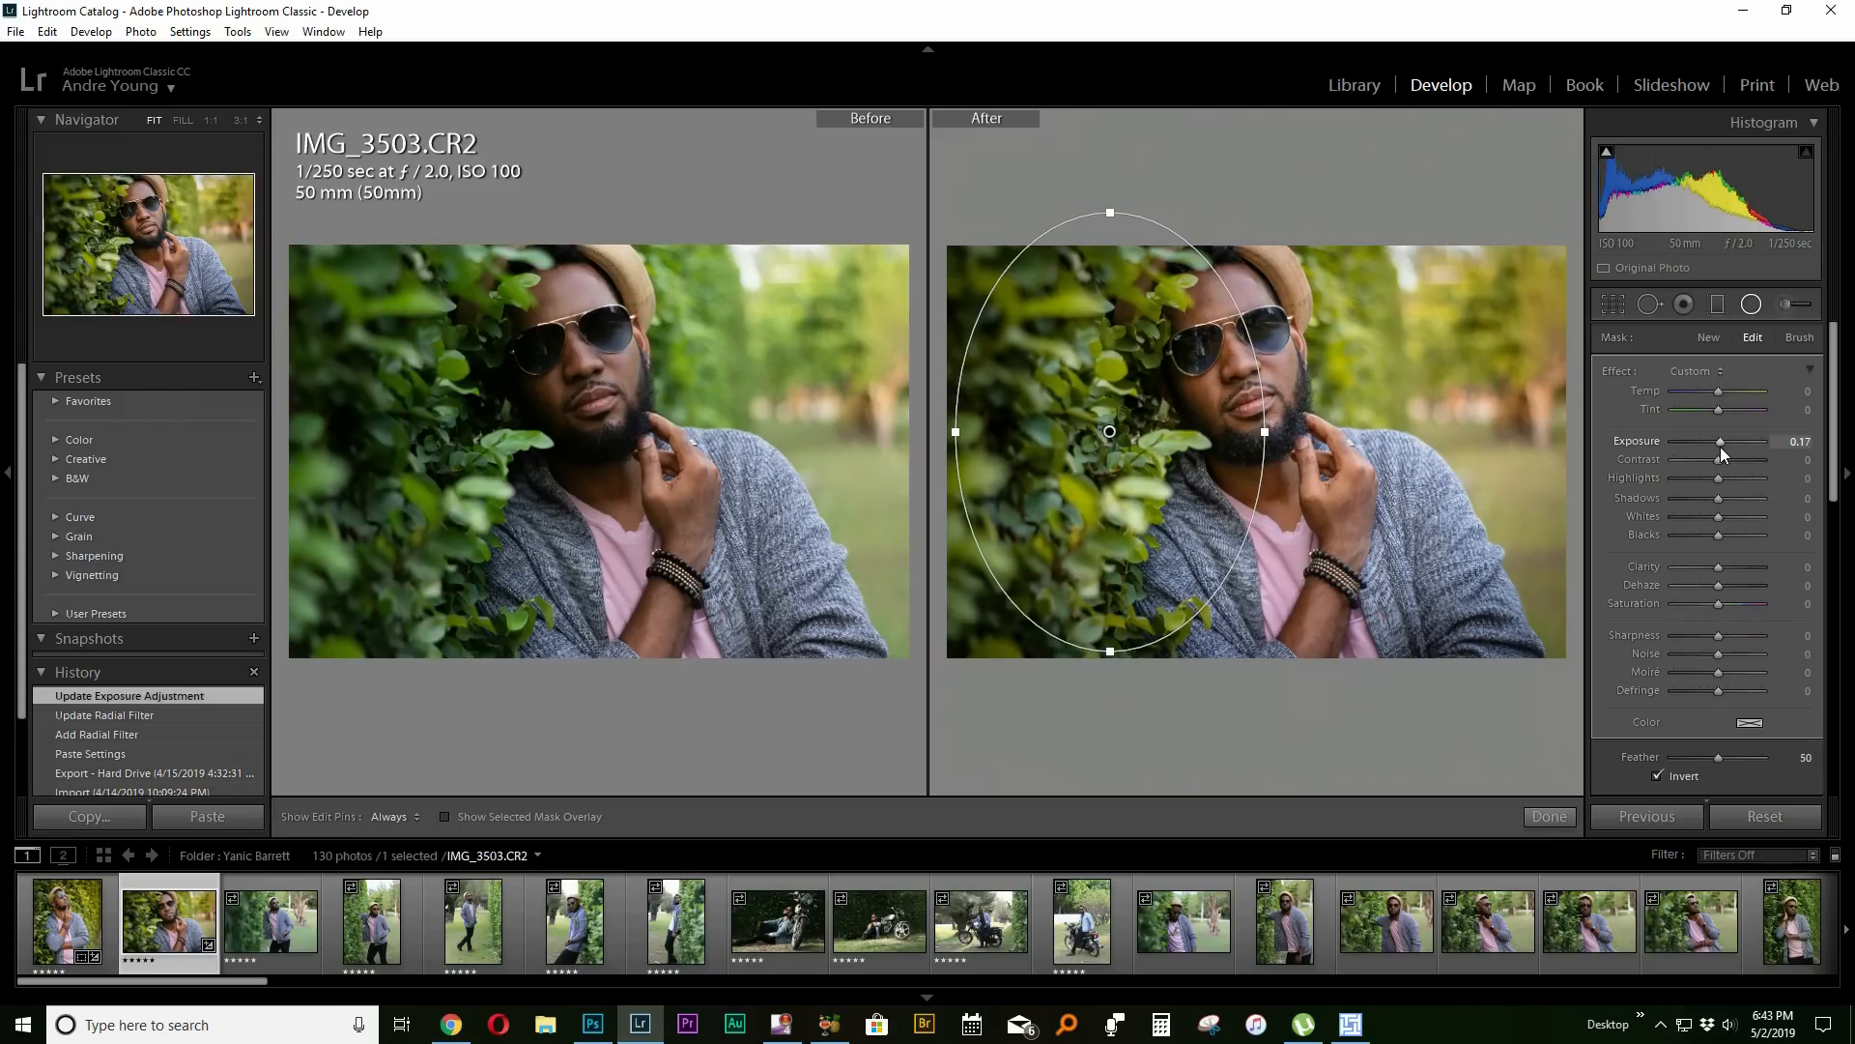
pyautogui.click(1537, 814)
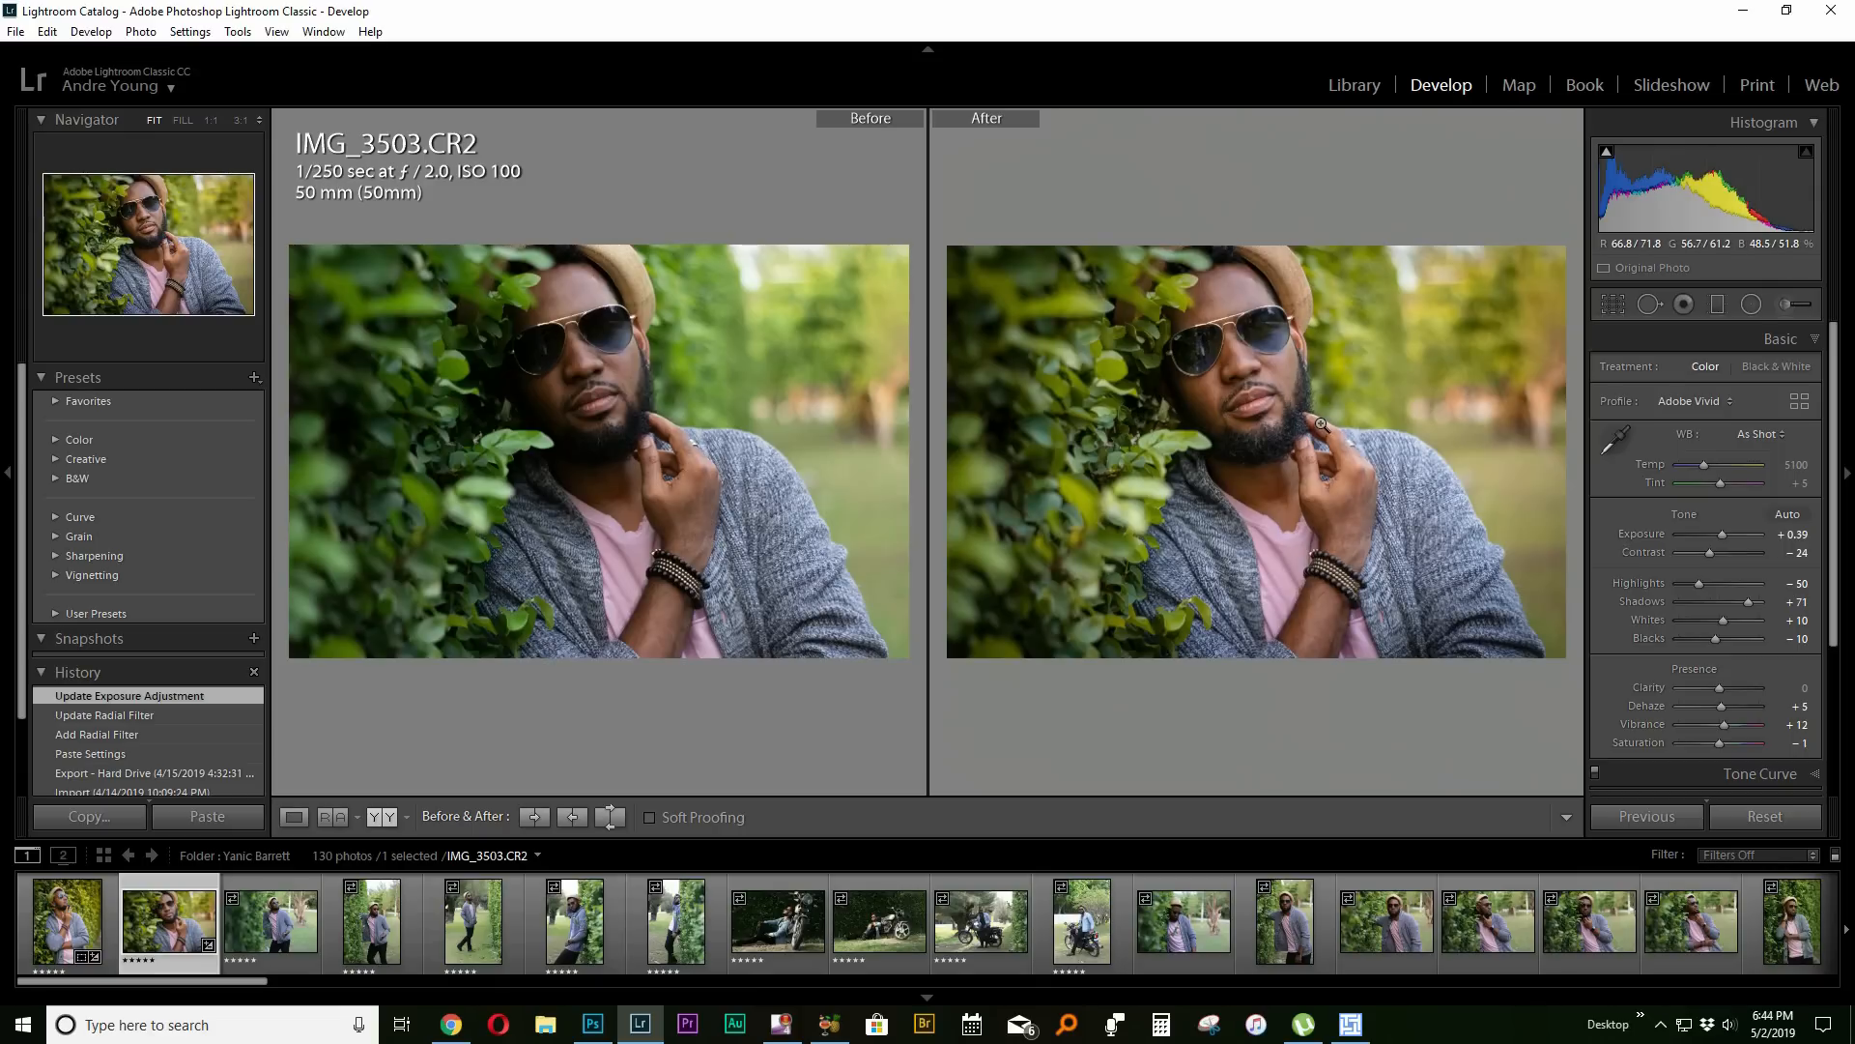
pyautogui.click(290, 926)
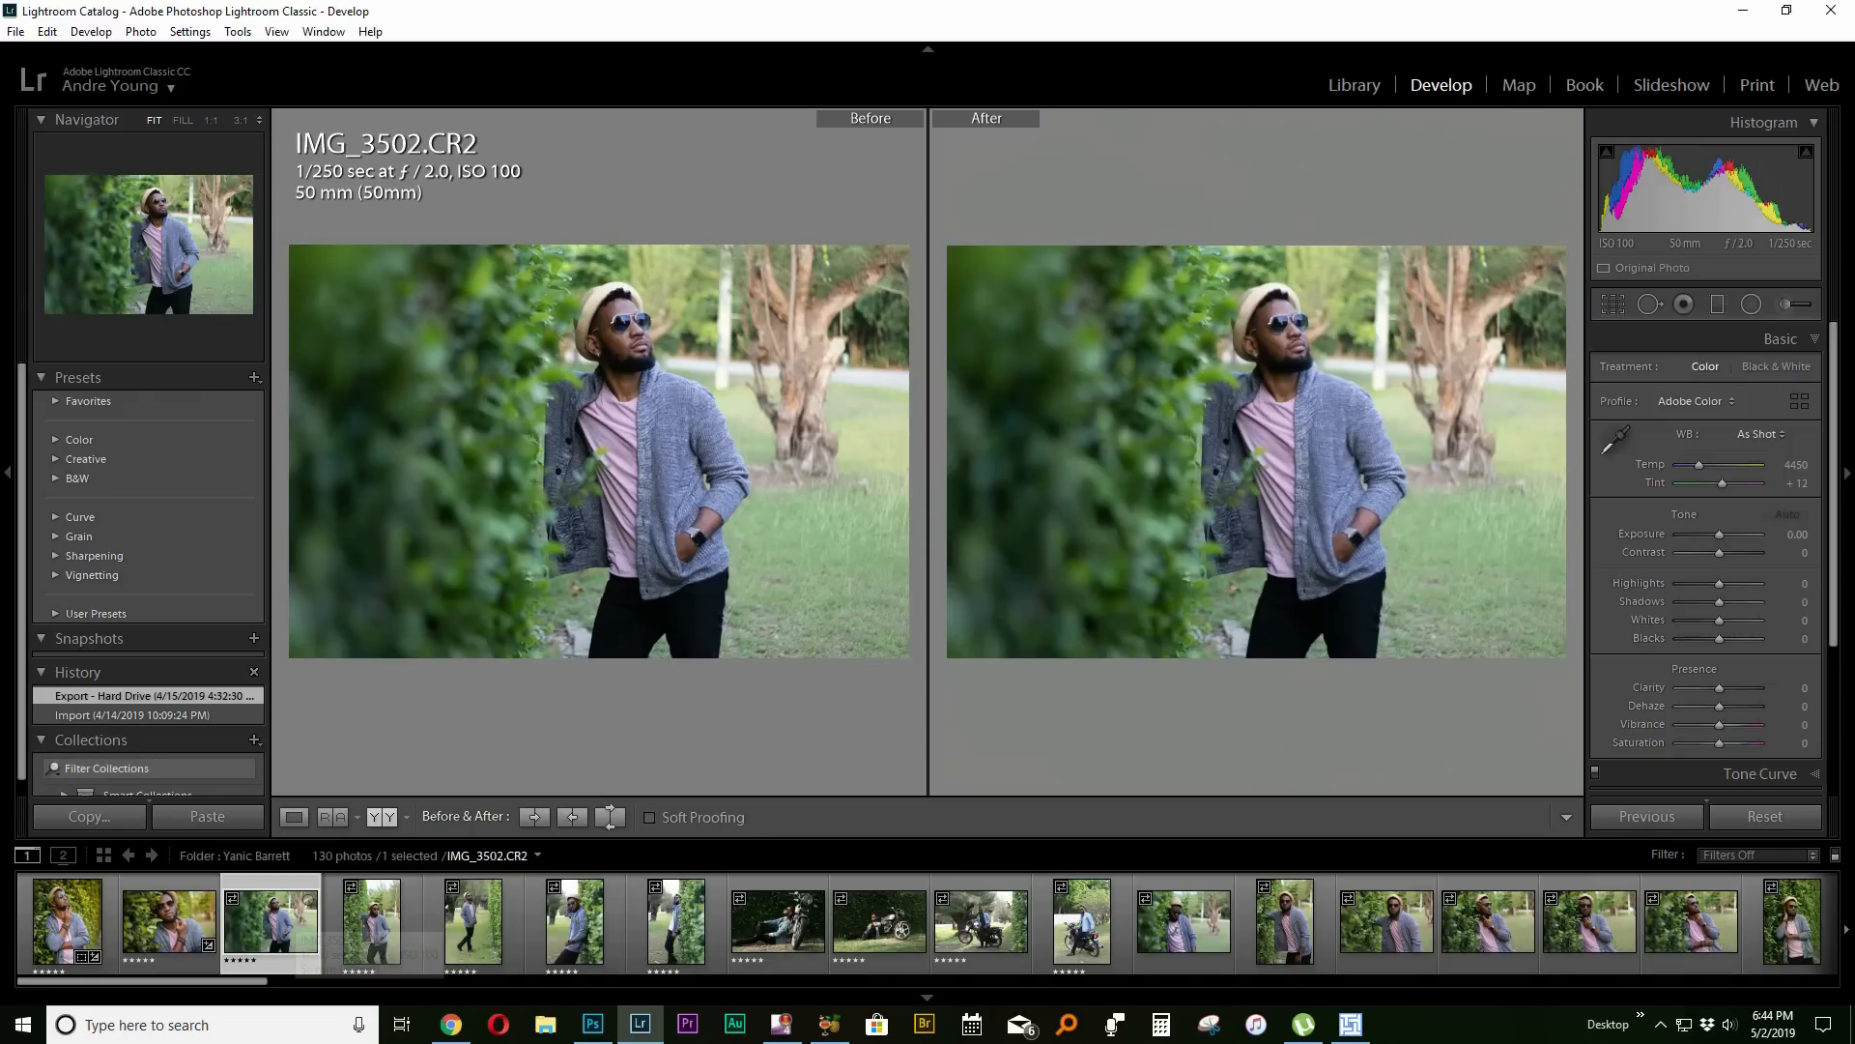
pyautogui.click(97, 816)
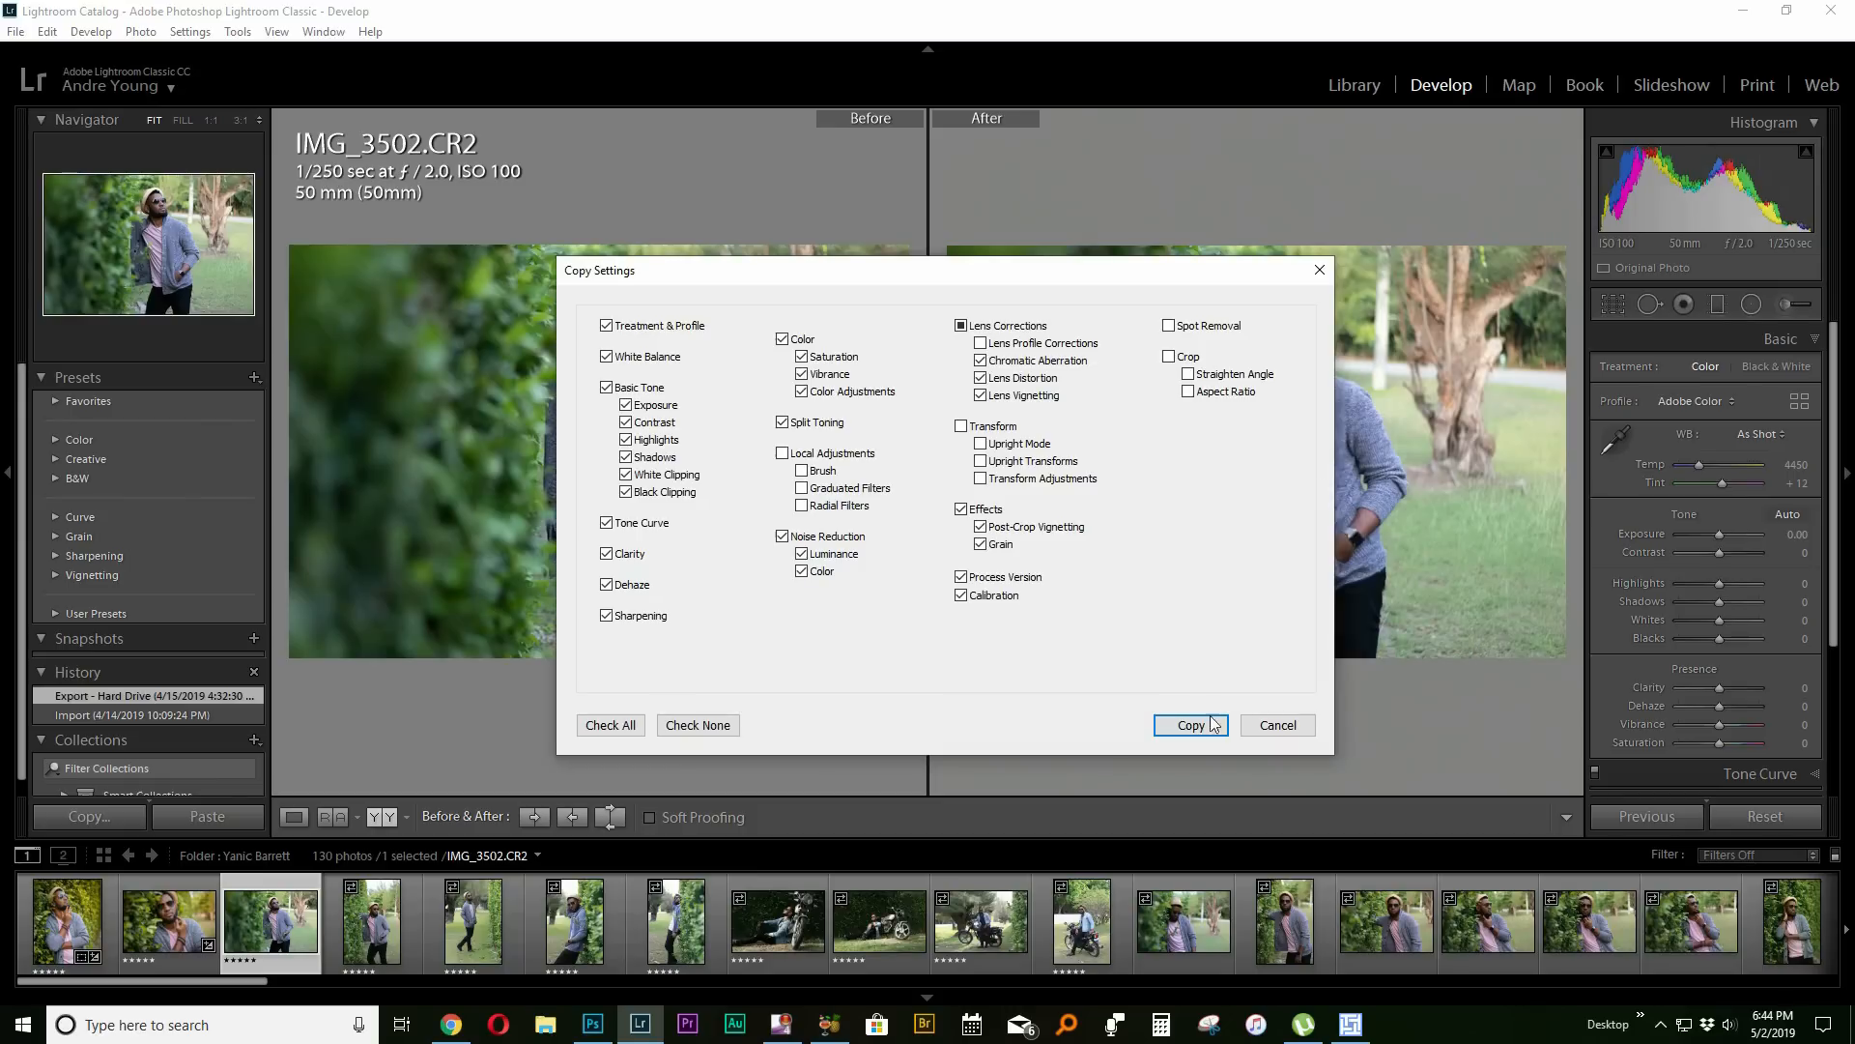
pyautogui.click(1309, 727)
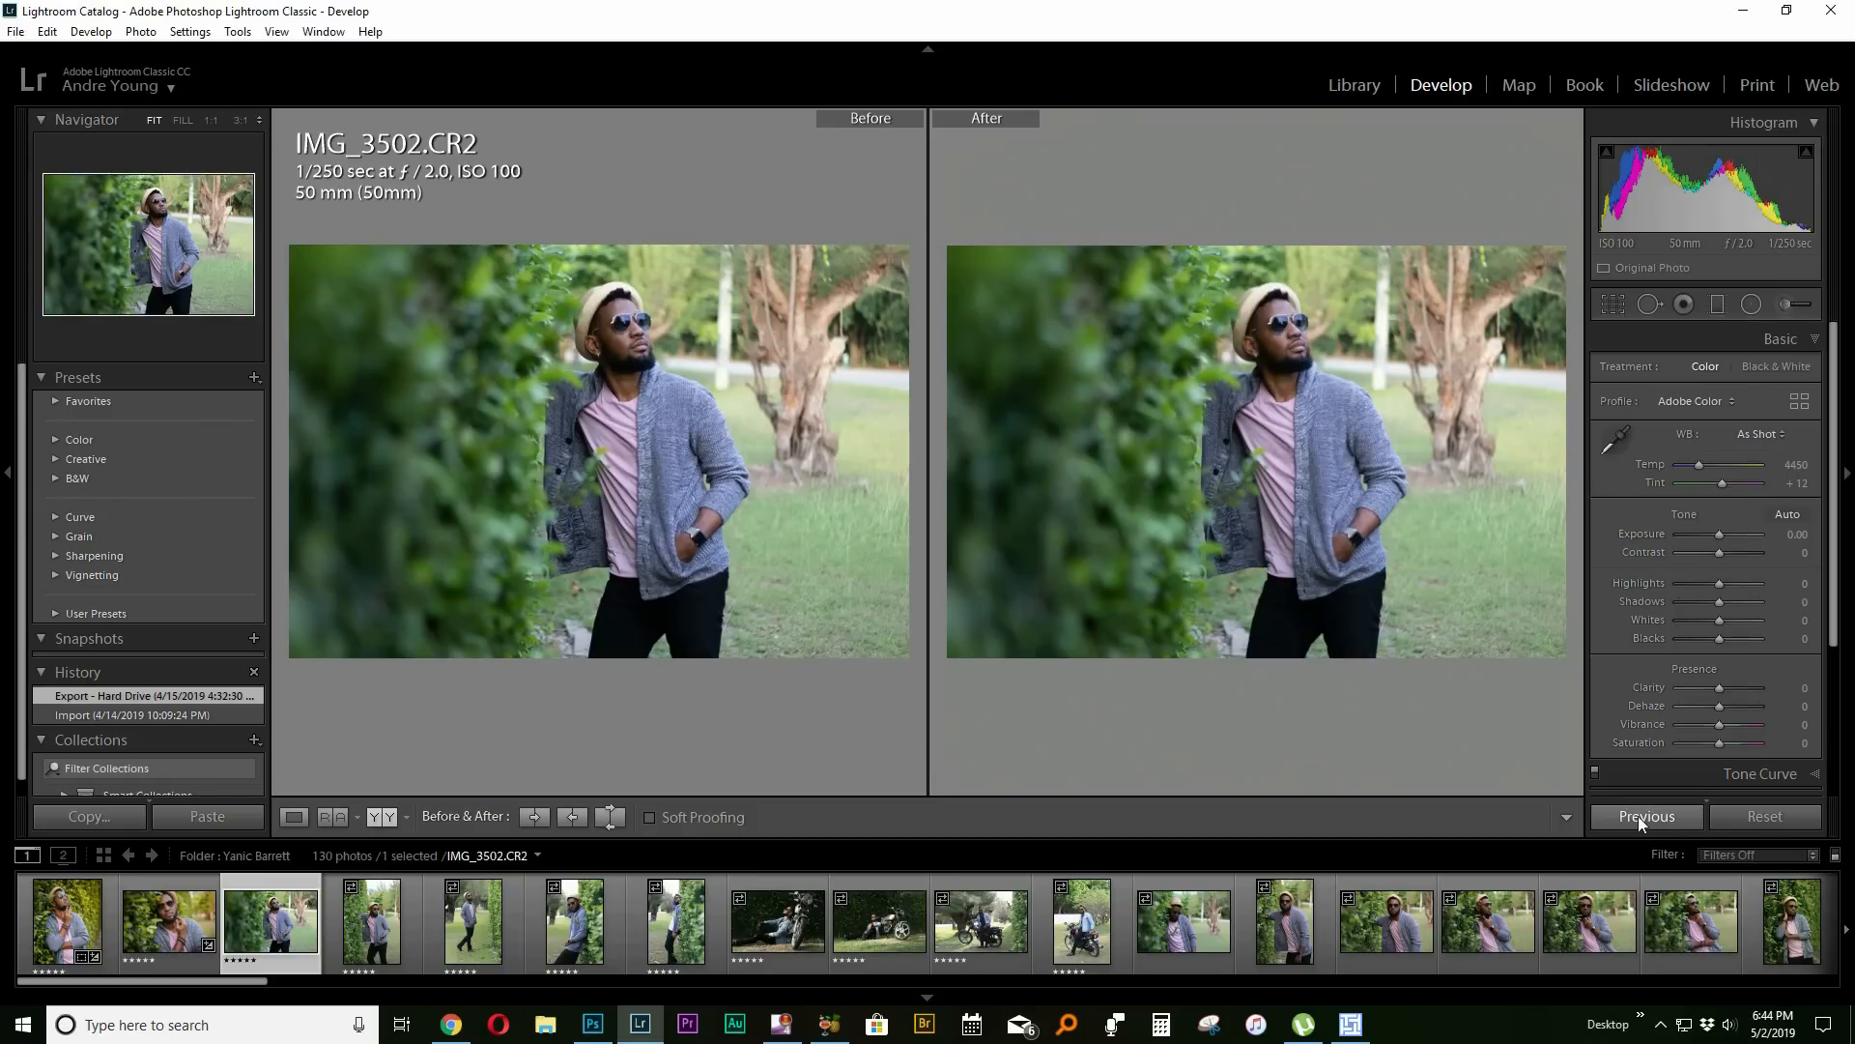
# In the Library module, synchronize the develop settings of IMG_3503.CR2 to IMG_3502.CR2, excluding local adjustments, spot removal and crop.
pyautogui.click(1356, 86)
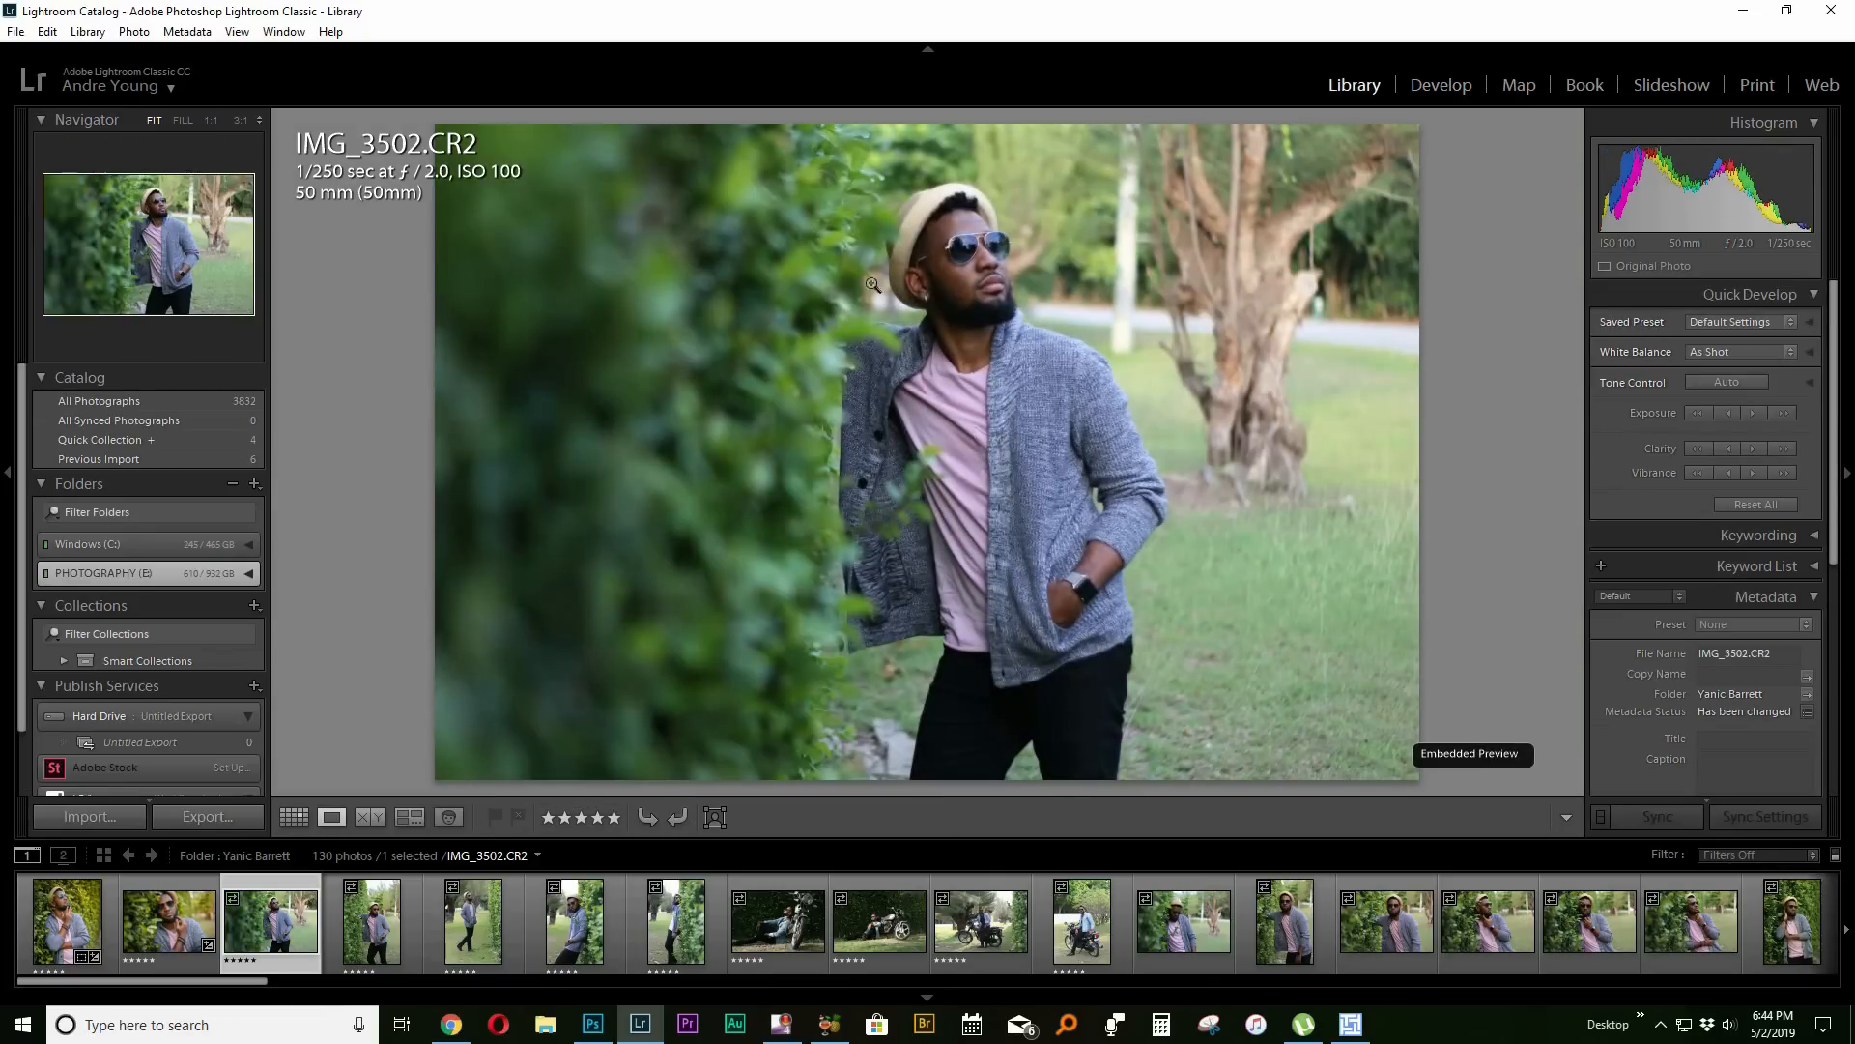
pyautogui.click(172, 921)
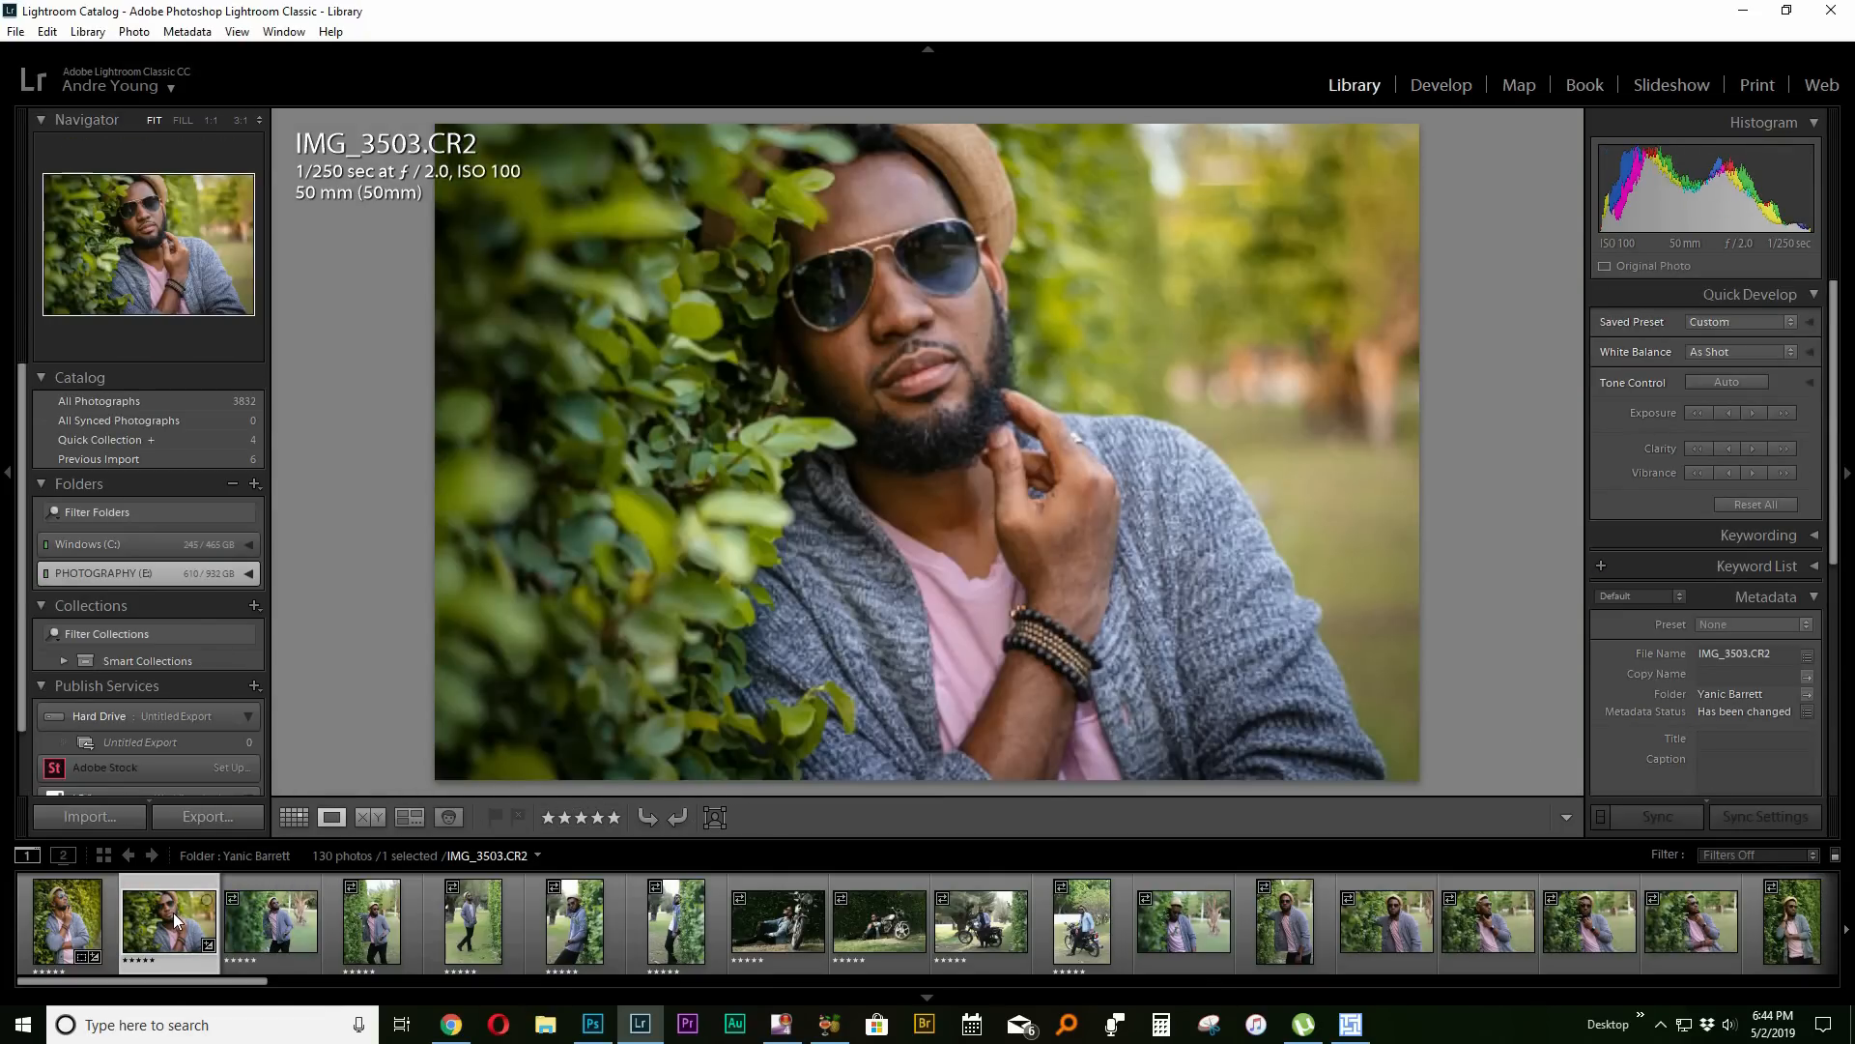
pyautogui.keyDown('ctrl'); pyautogui.click(292, 924); pyautogui.keyUp('ctrl')
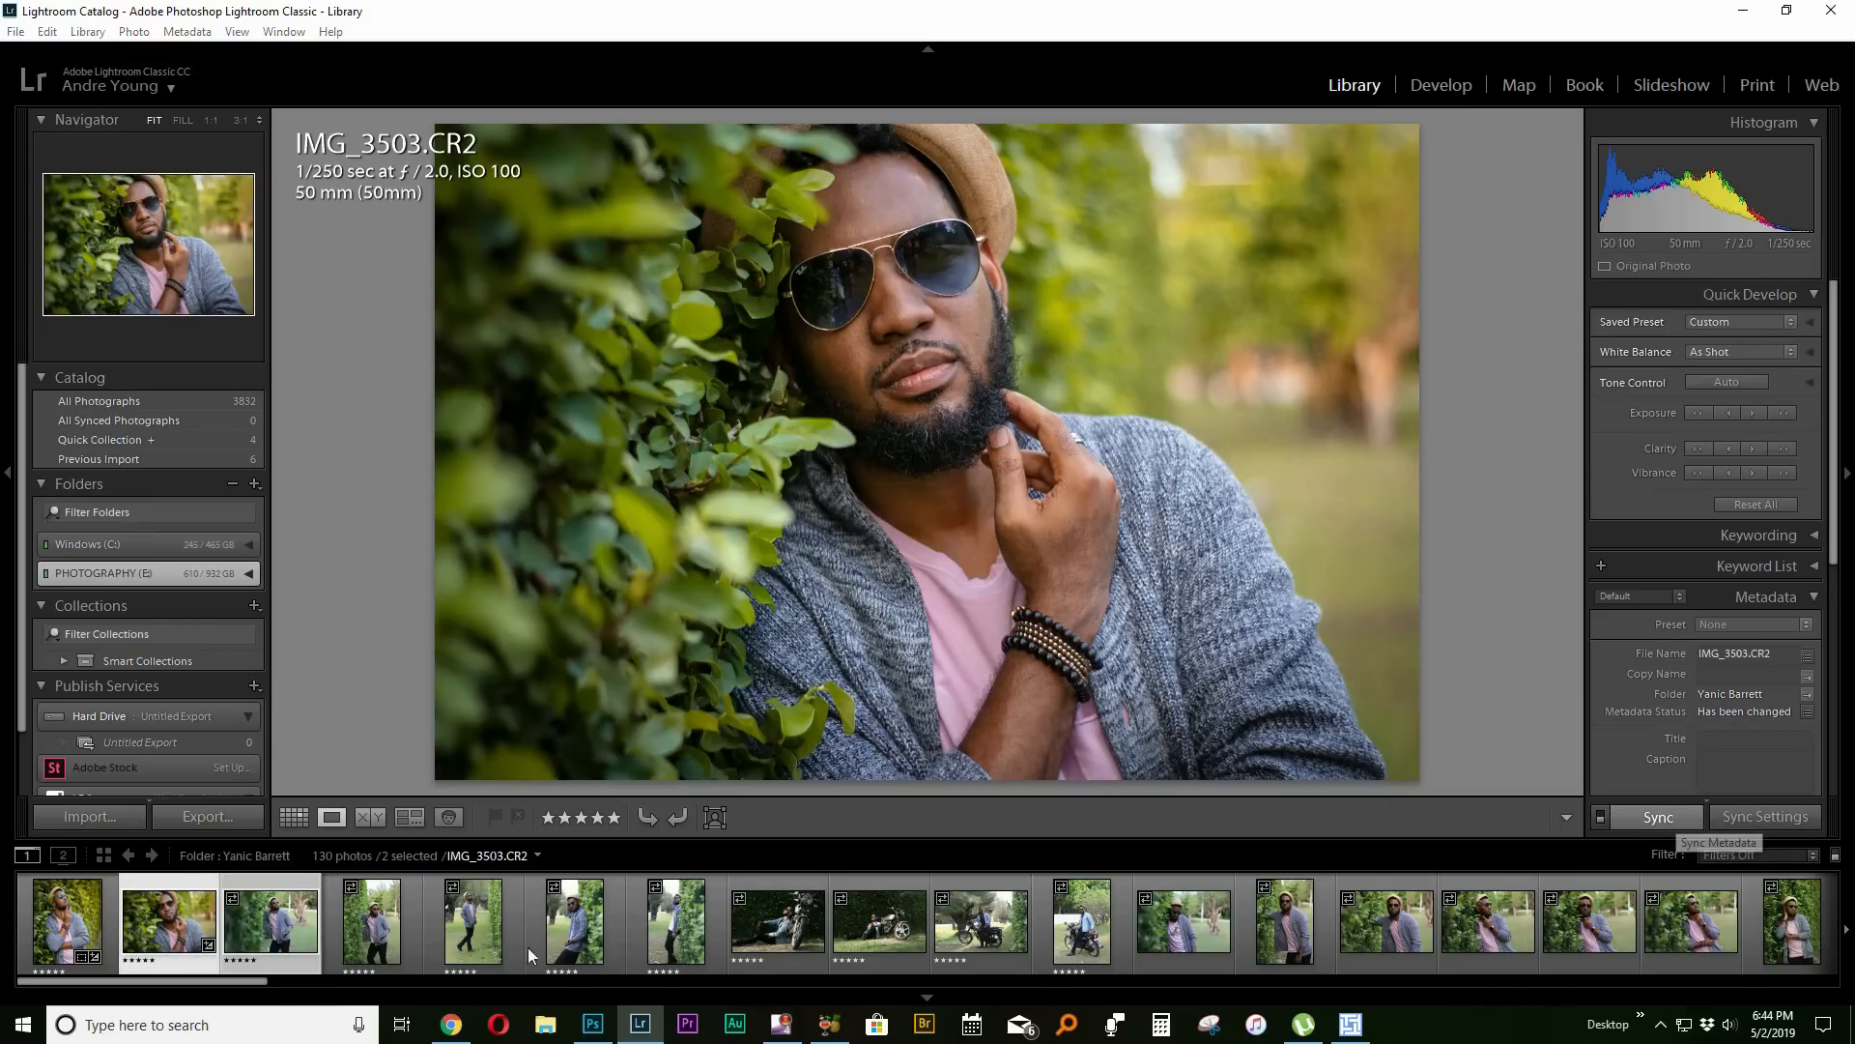
pyautogui.click(1063, 745)
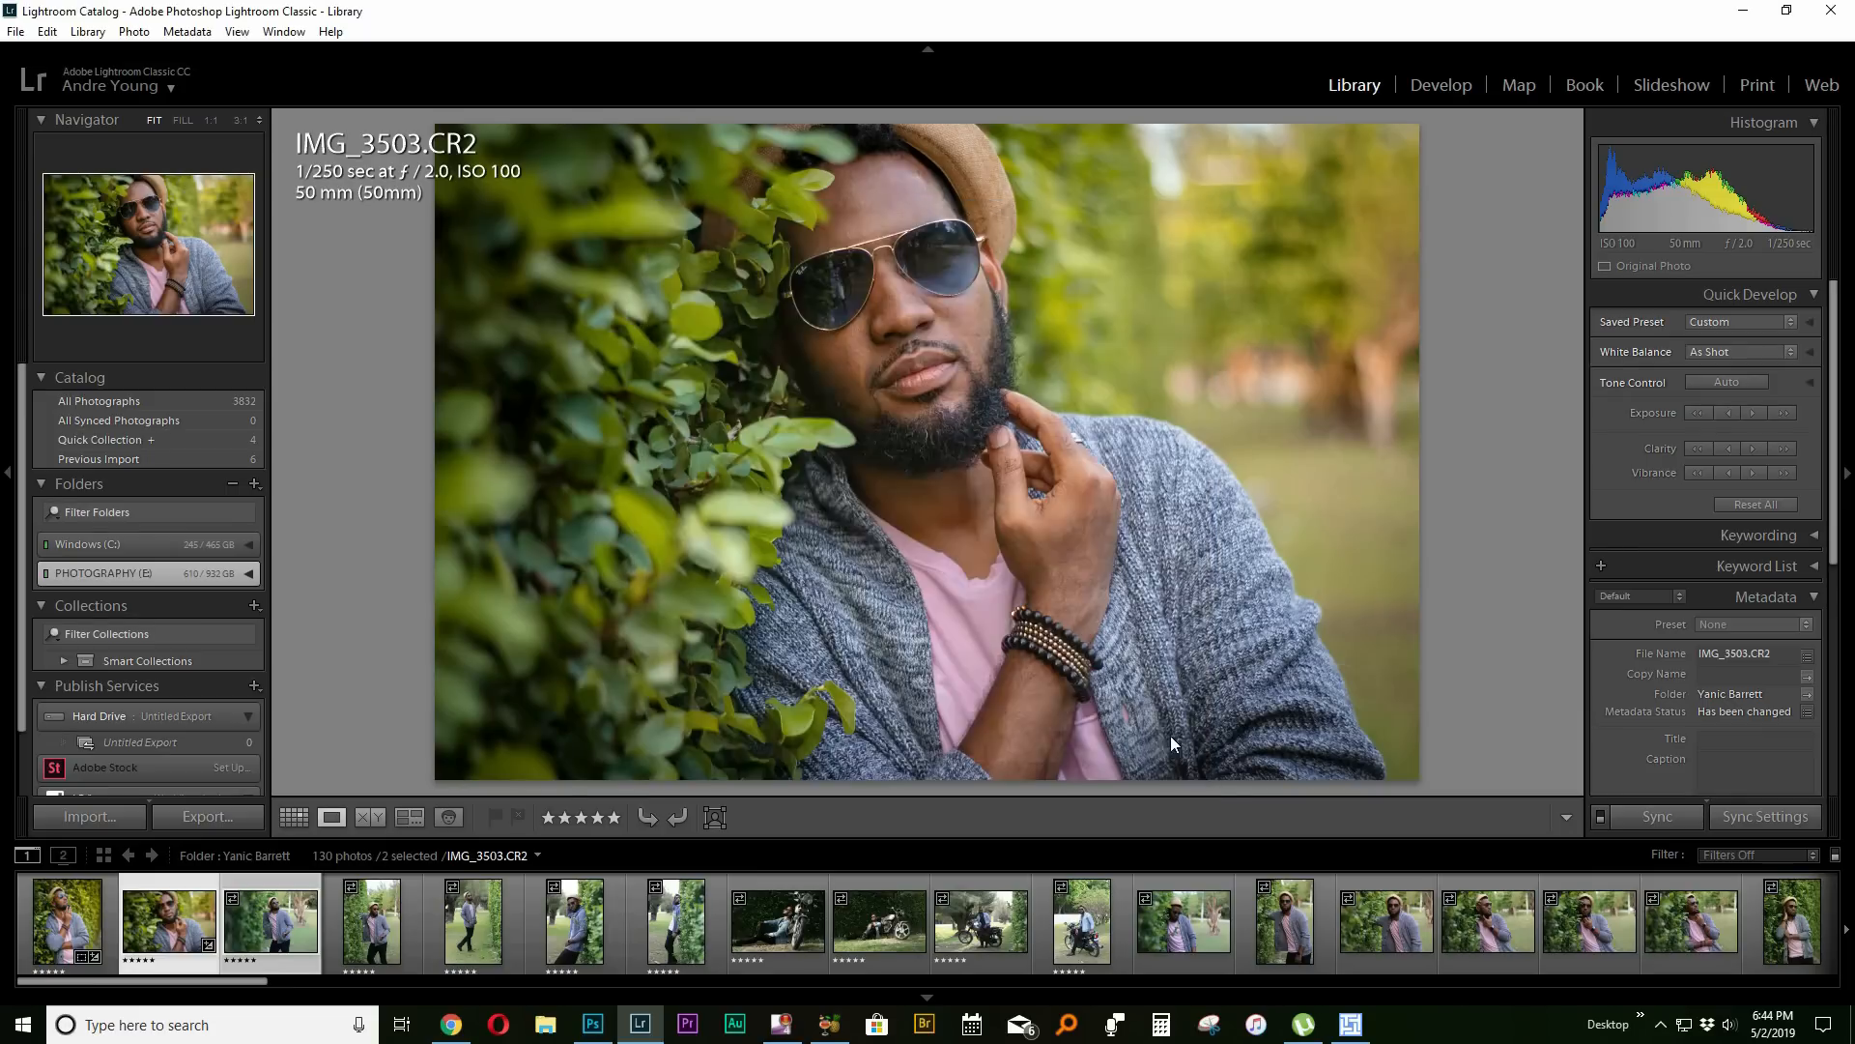
pyautogui.click(1792, 819)
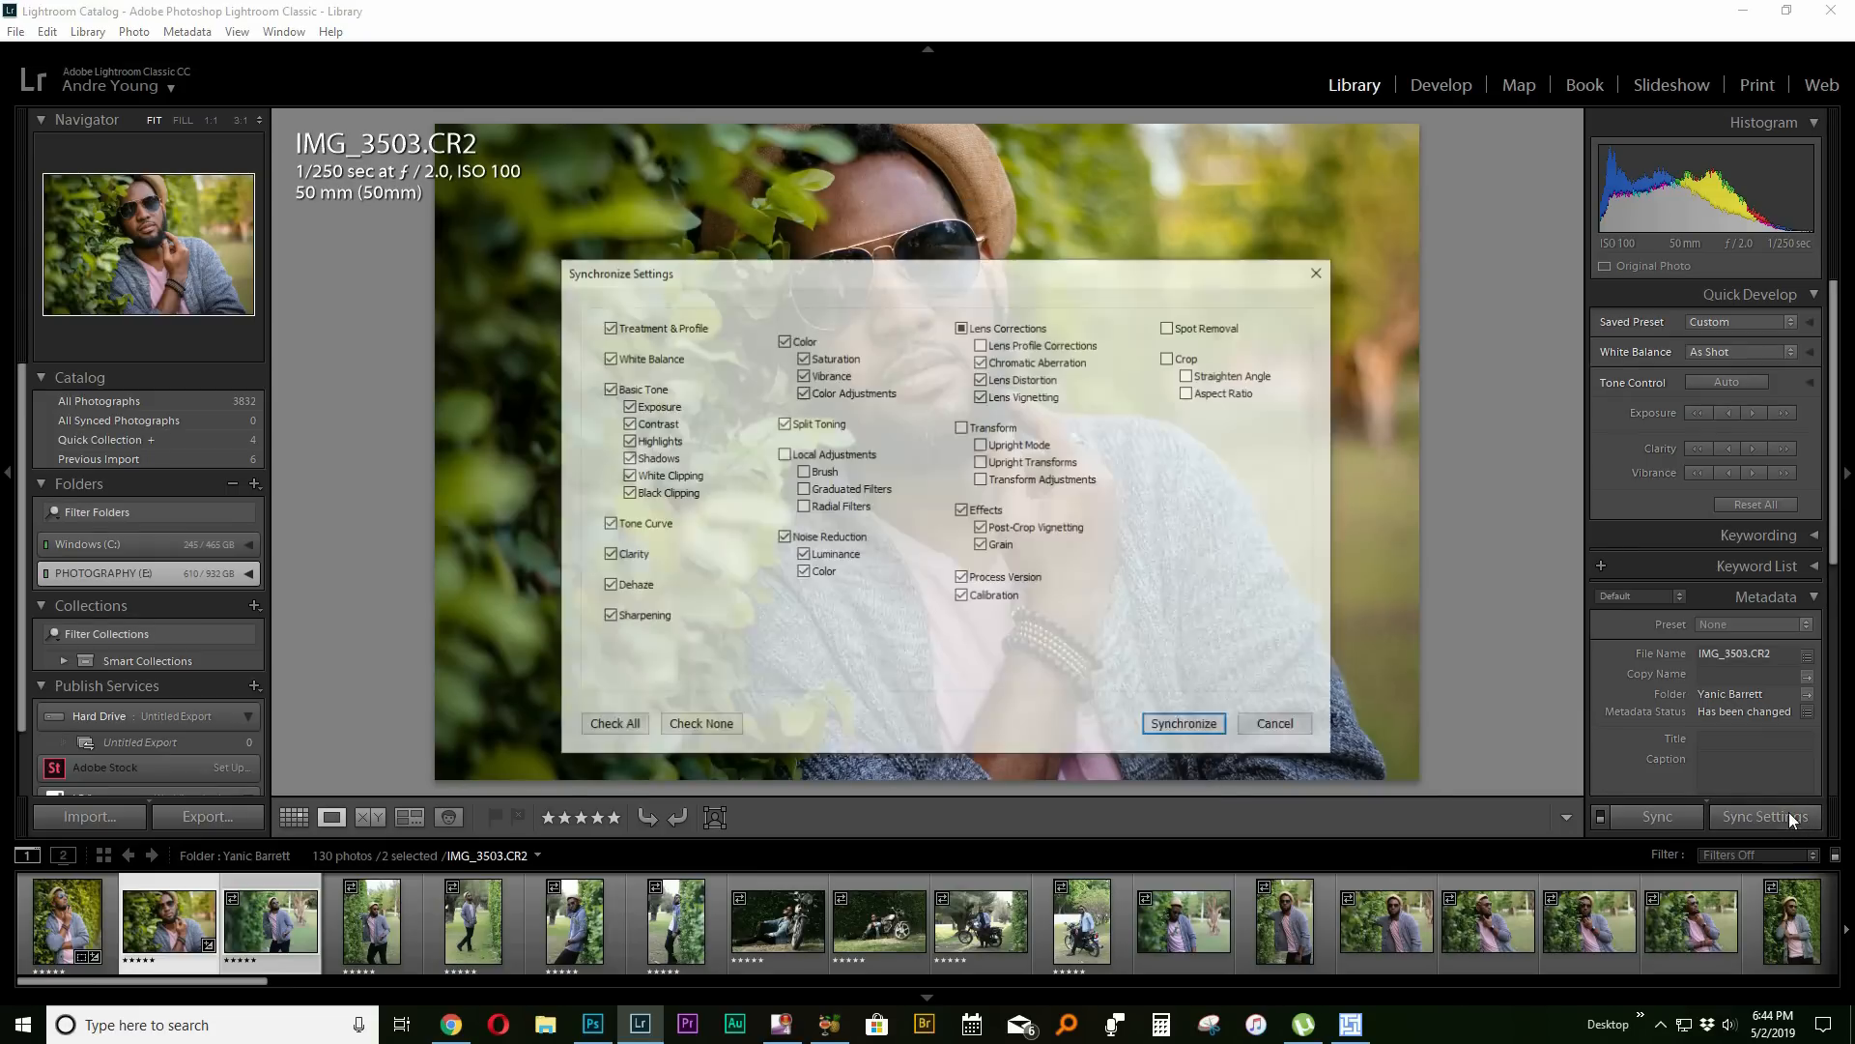
pyautogui.click(1211, 727)
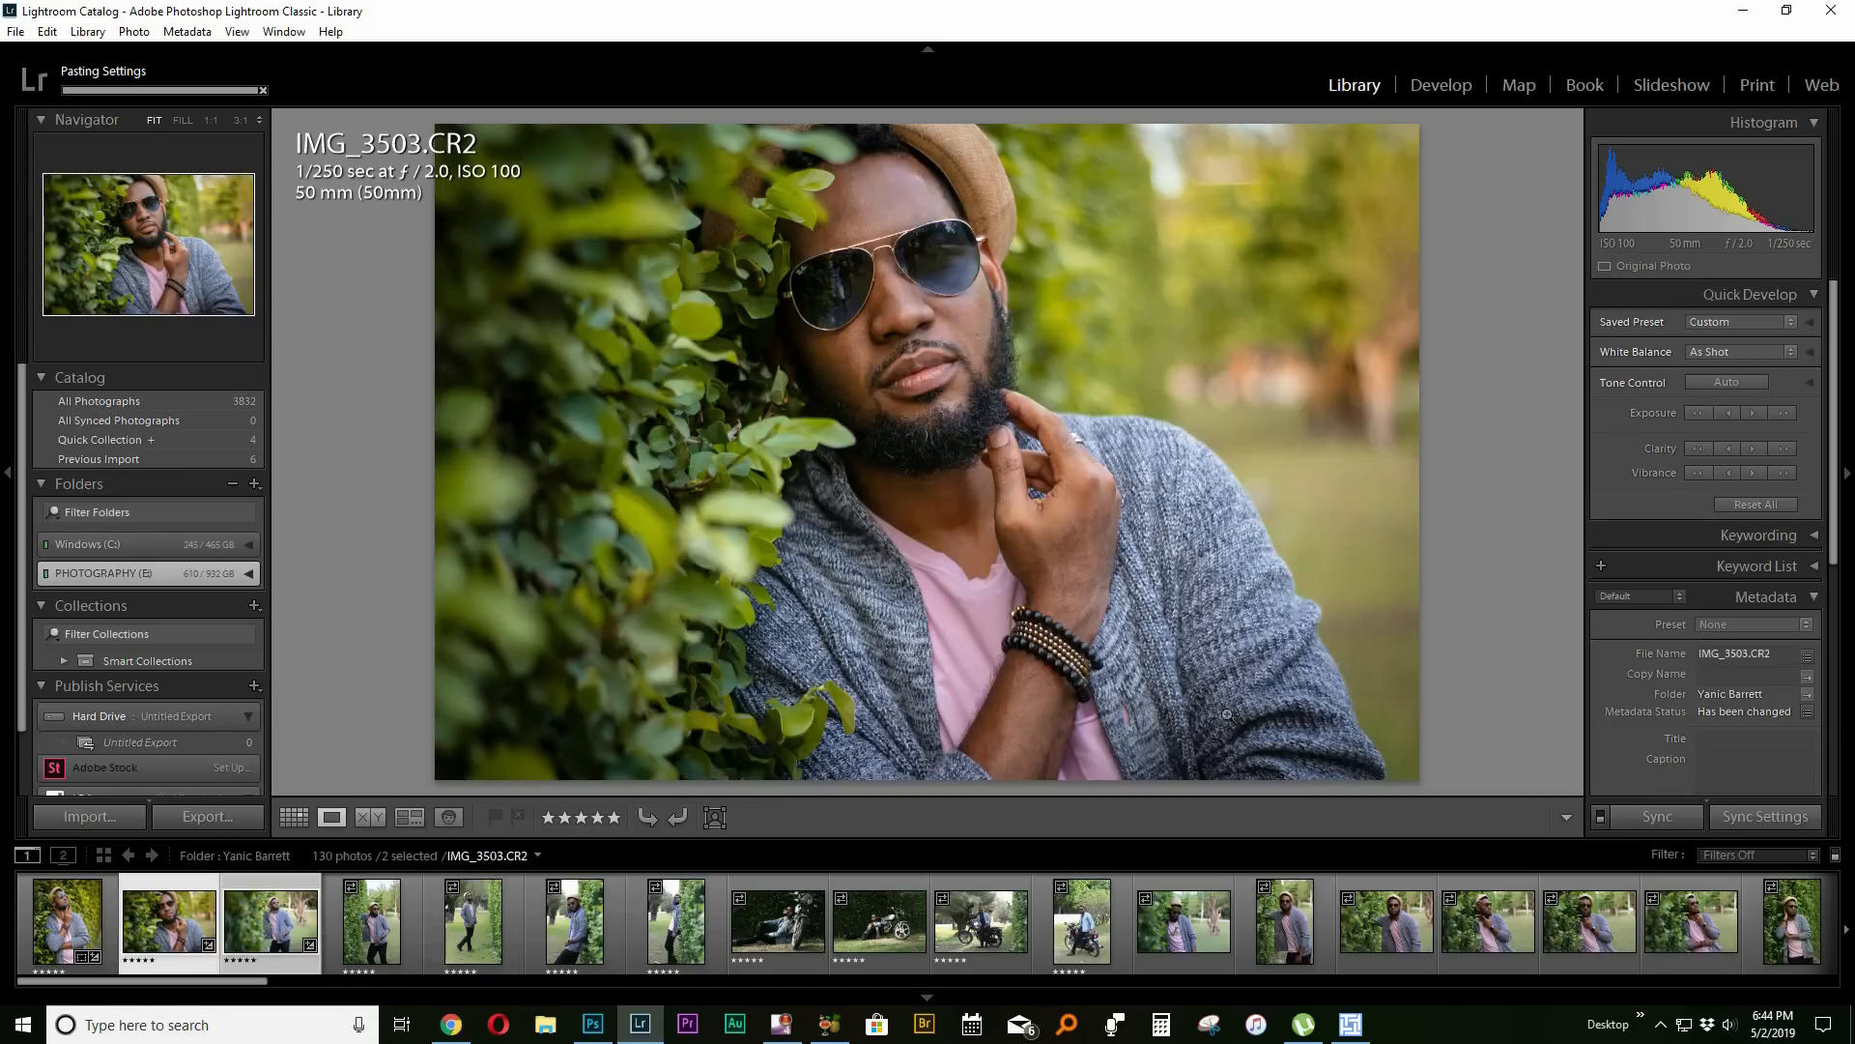
# Review the synchronized IMG_3502.CR2 in the Develop module and compare it with IMG_3503.CR2 and IMG_3504.CR2.
pyautogui.click(275, 931)
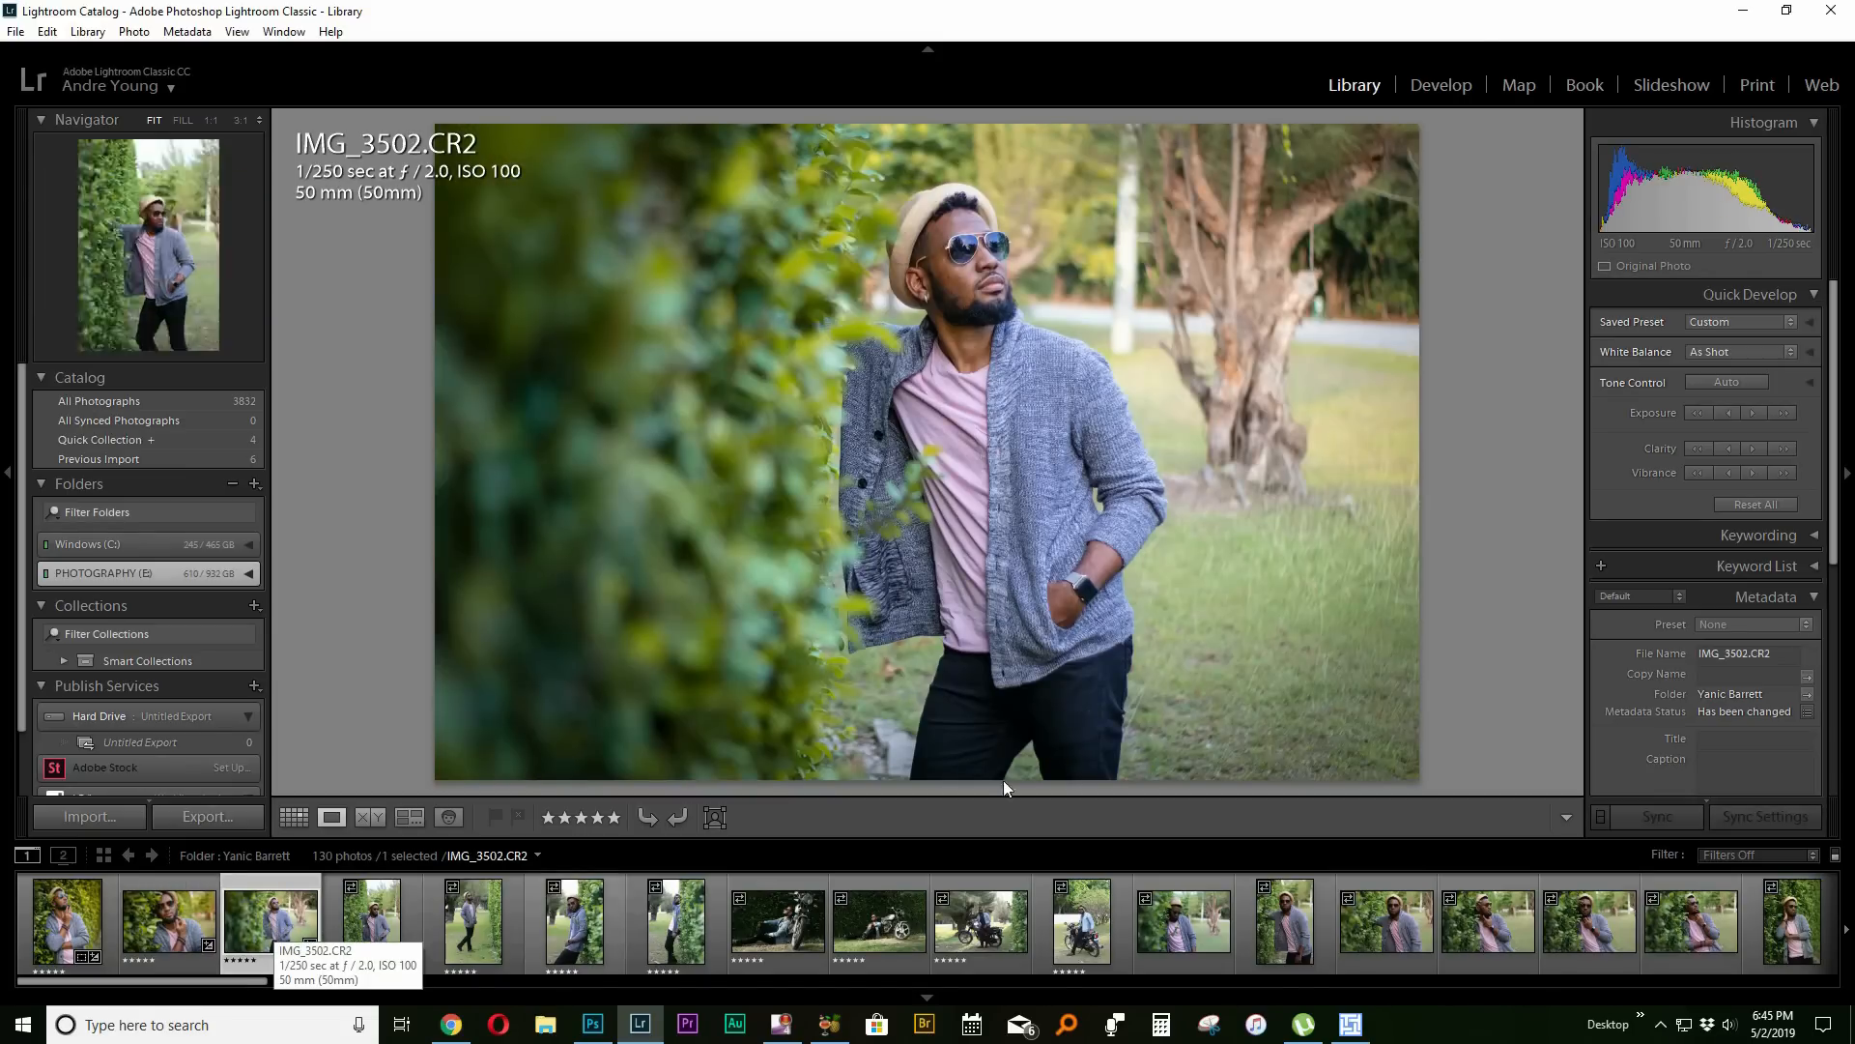
pyautogui.click(1444, 89)
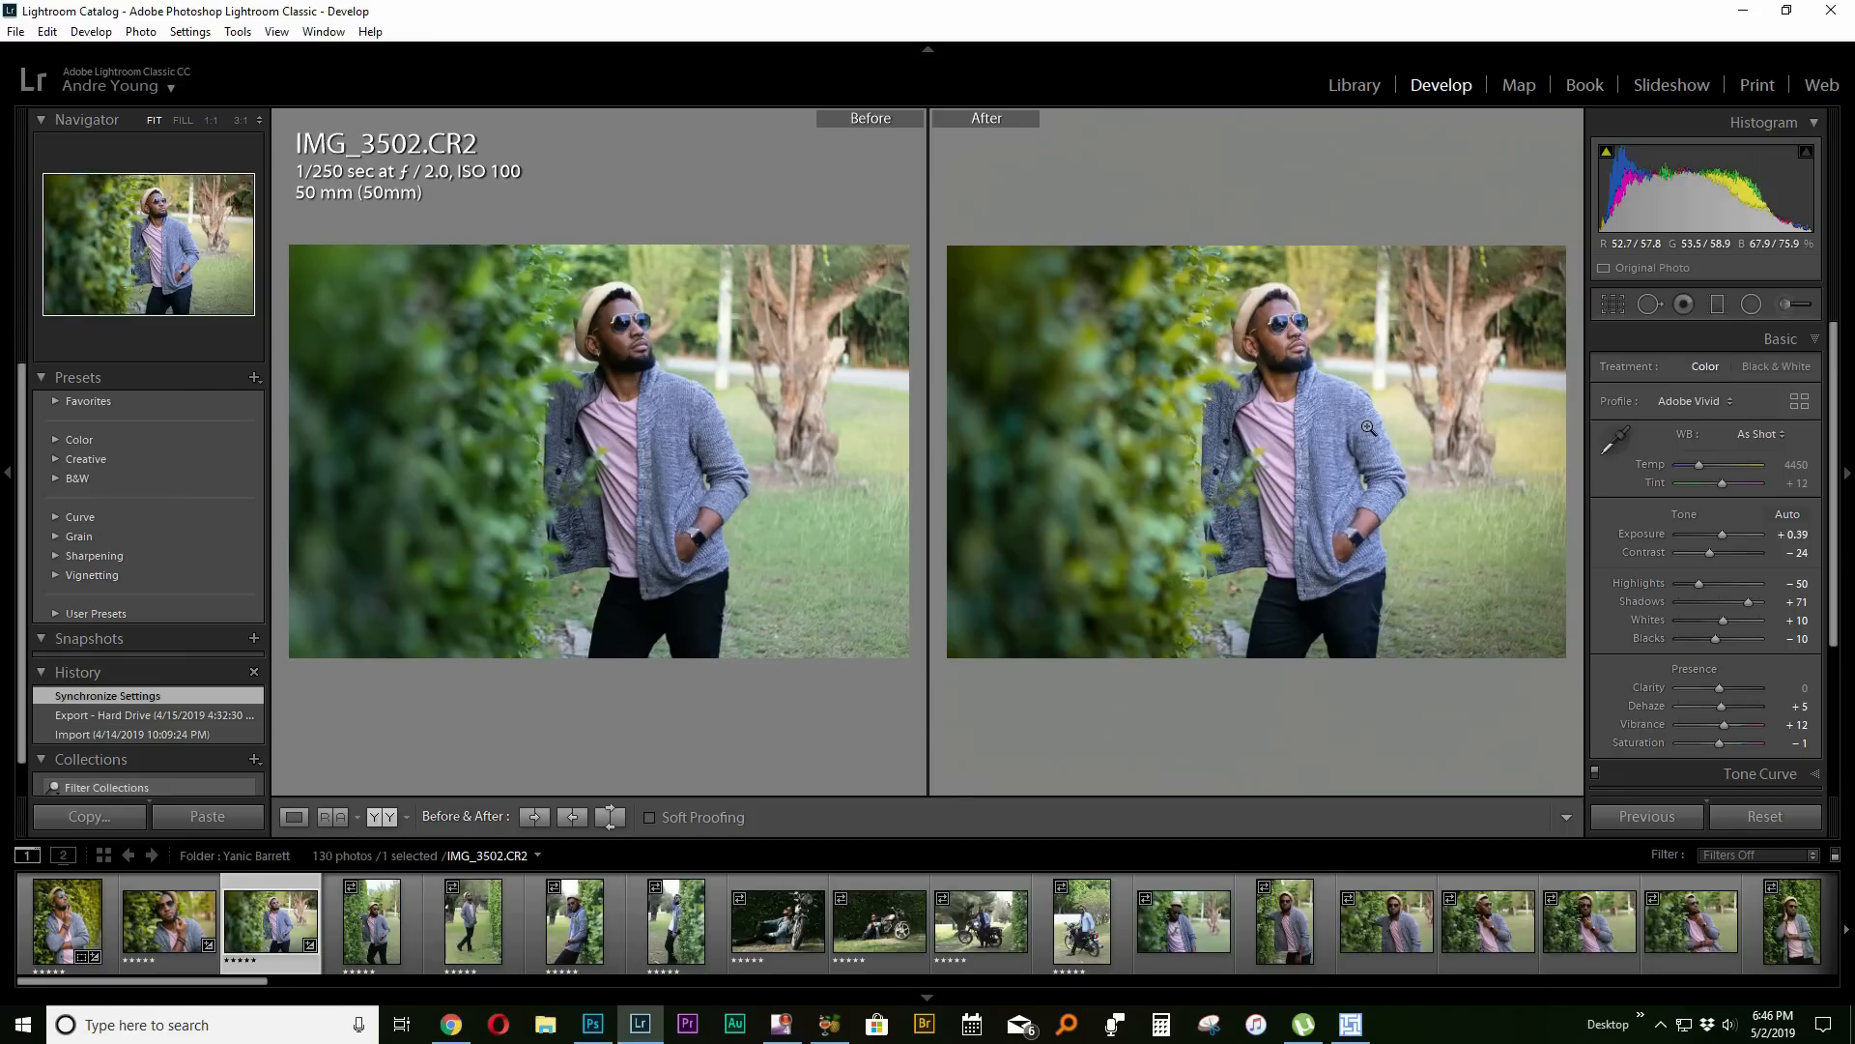
pyautogui.click(172, 935)
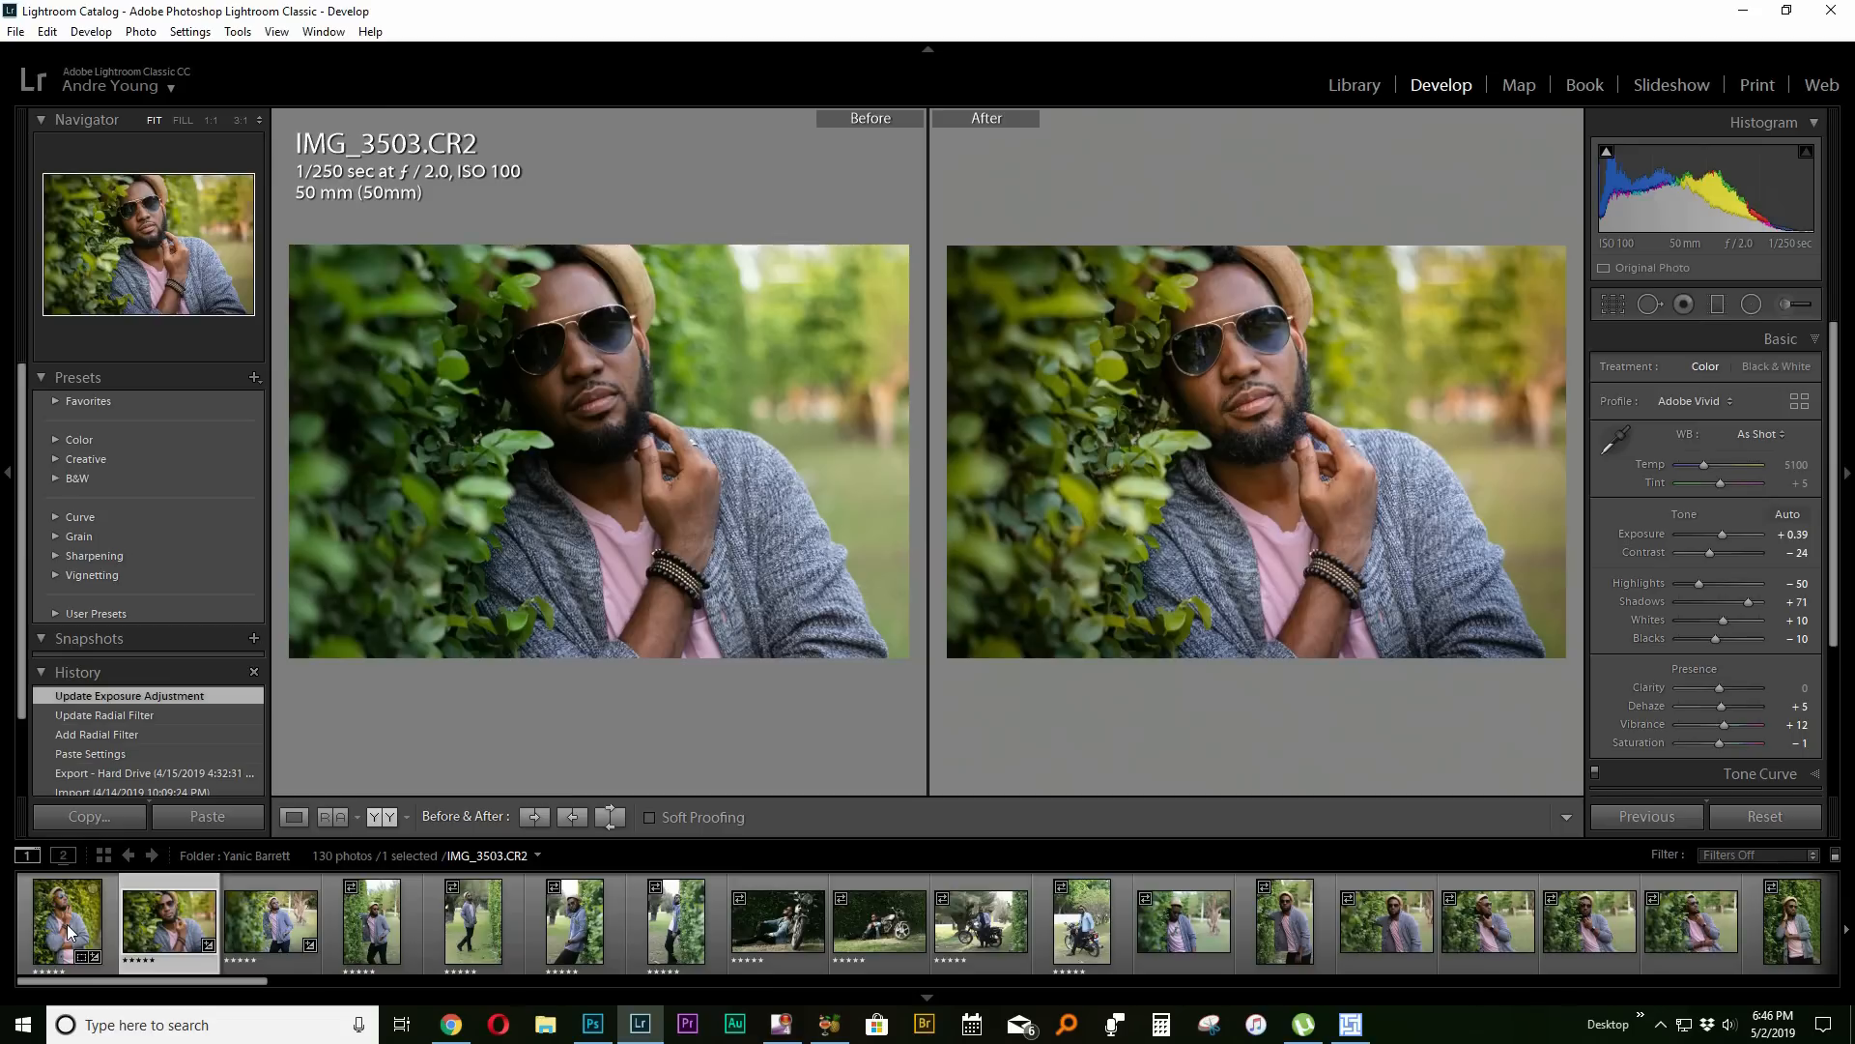
pyautogui.click(69, 933)
# On IMG_3502.CR2, add a diagonal graduated filter over the tree in the upper-right background with Exposure 1.00, Temp 11 and Dehaze 46.
pyautogui.click(293, 930)
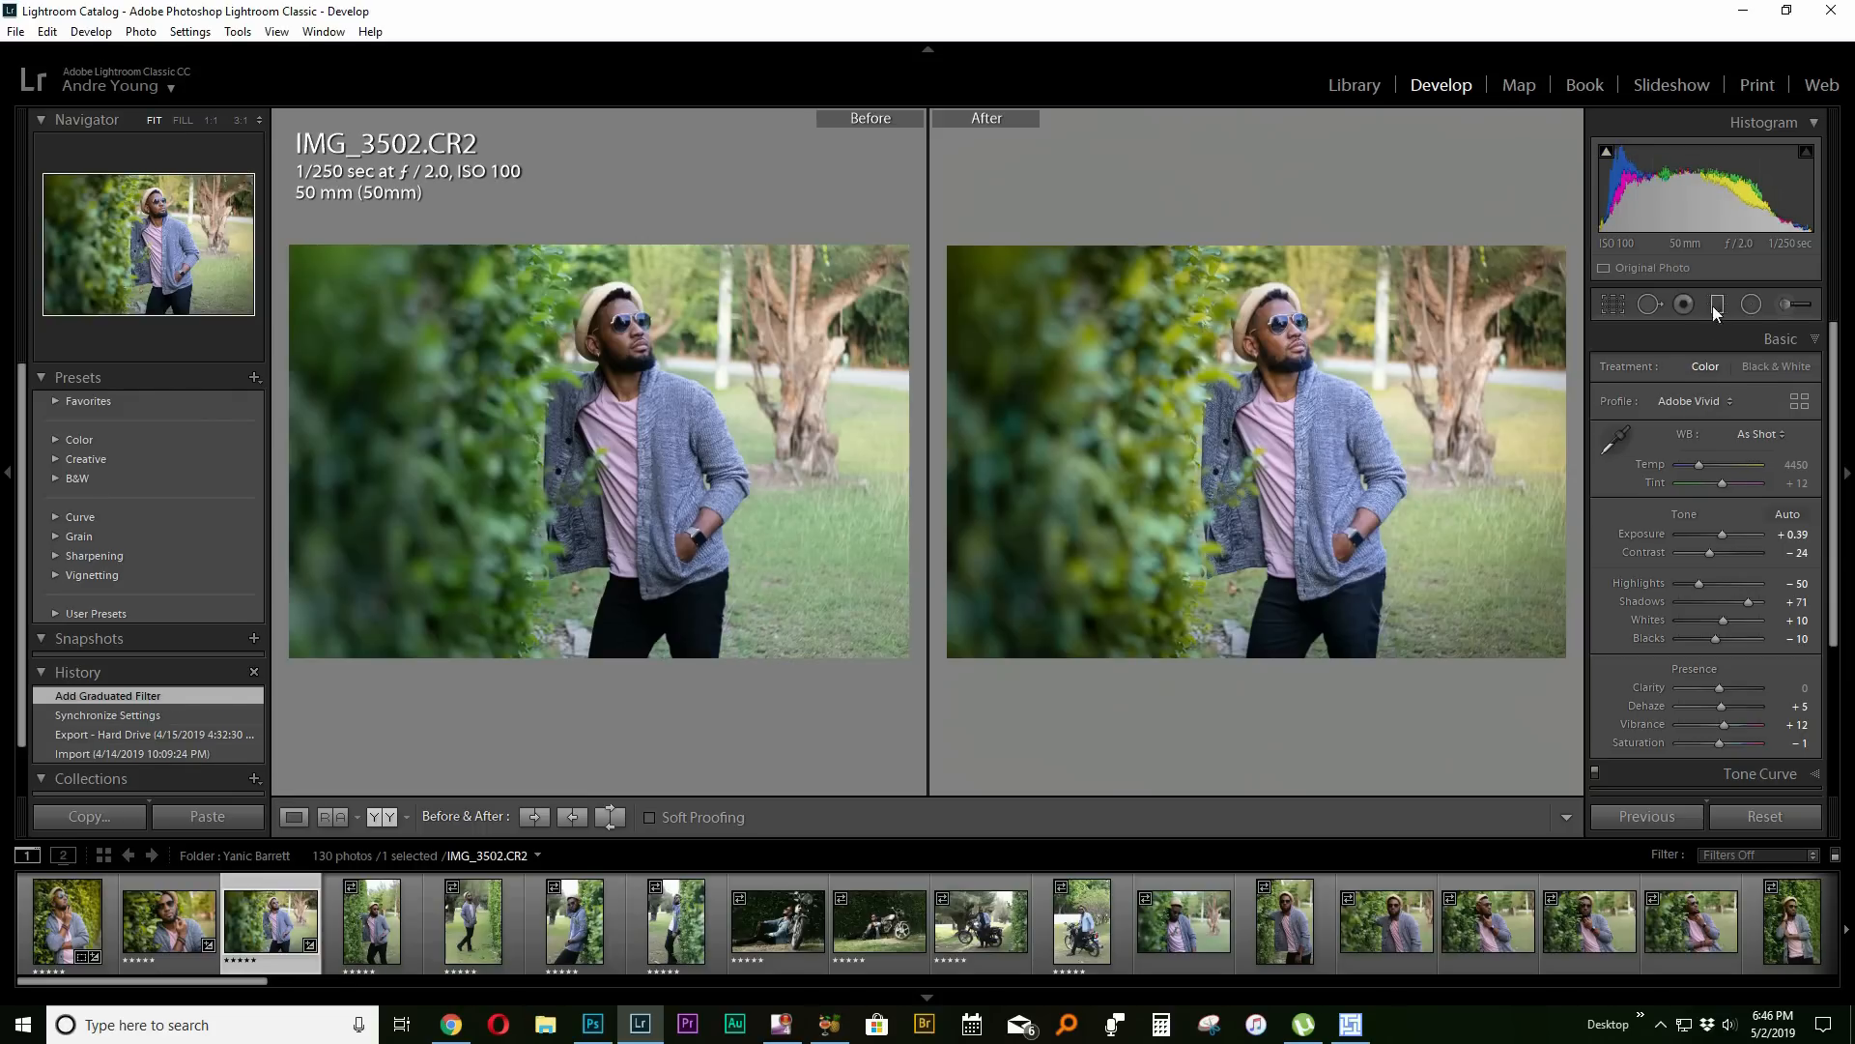
pyautogui.click(1718, 306)
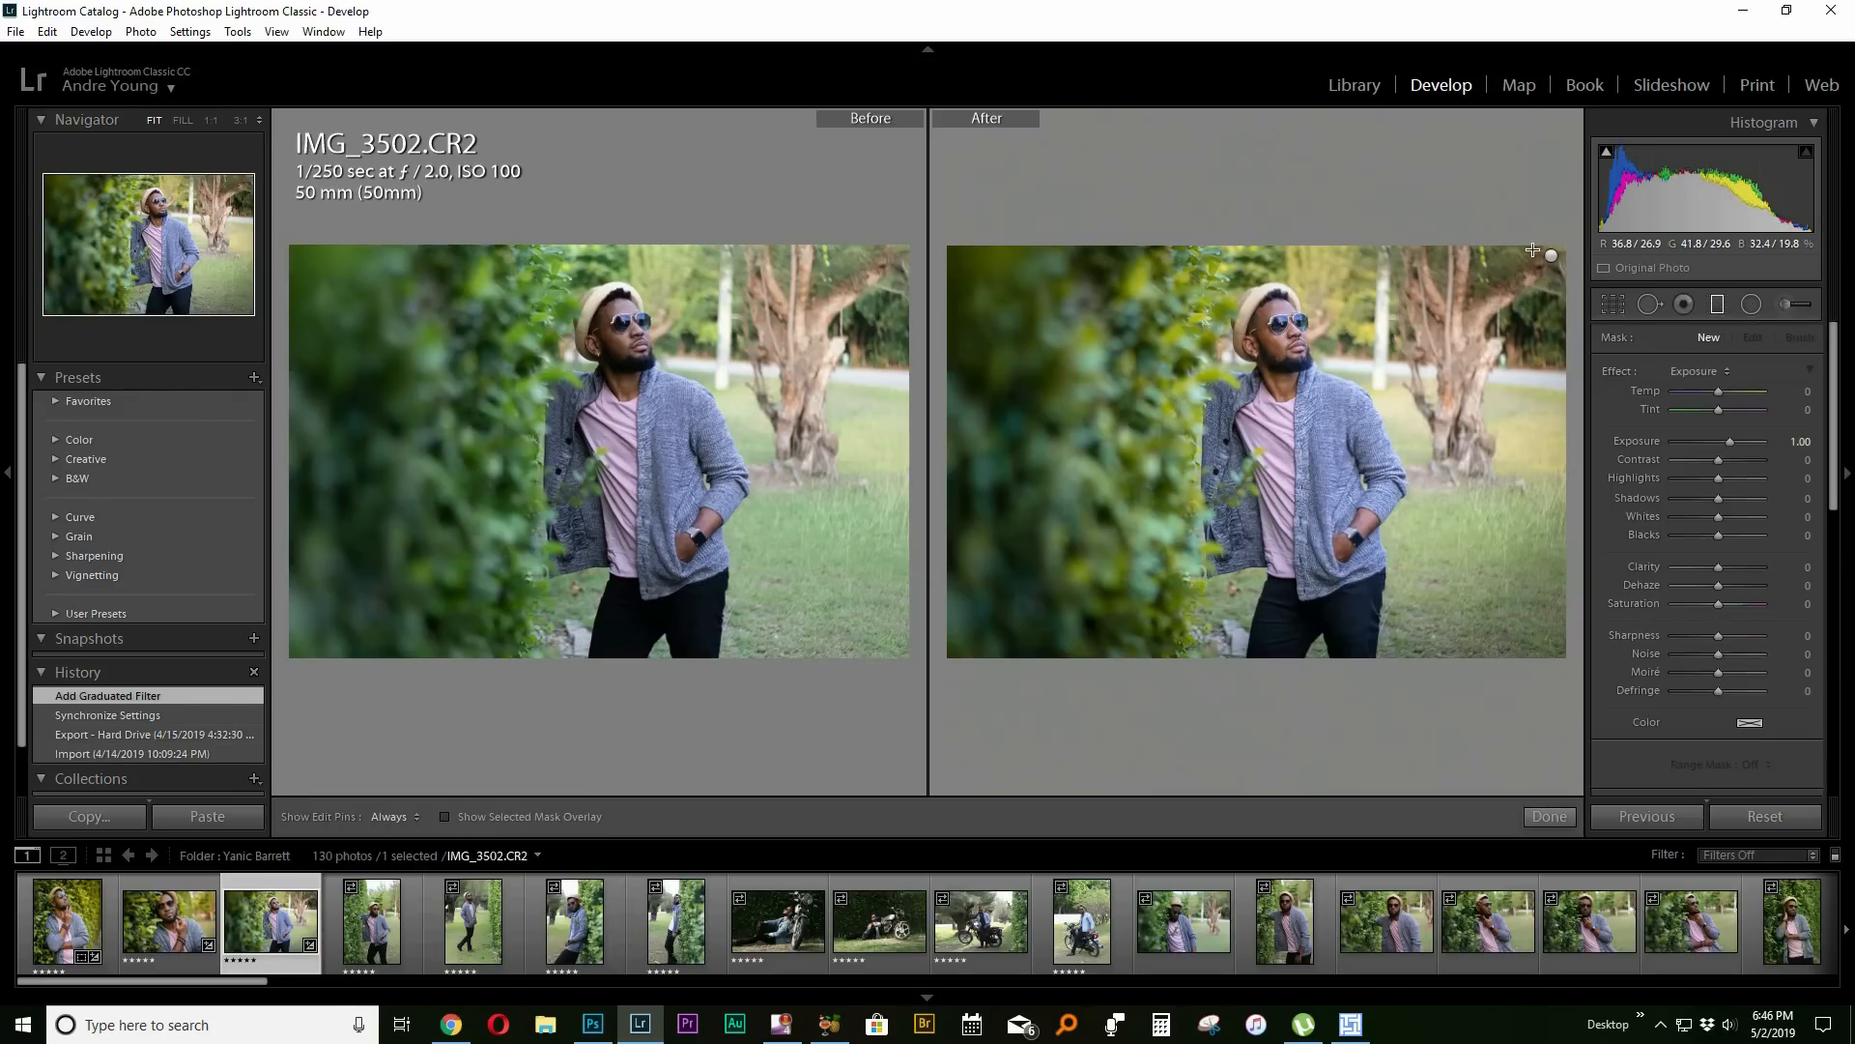
pyautogui.moveTo(1562, 236); pyautogui.dragTo(1300, 456)
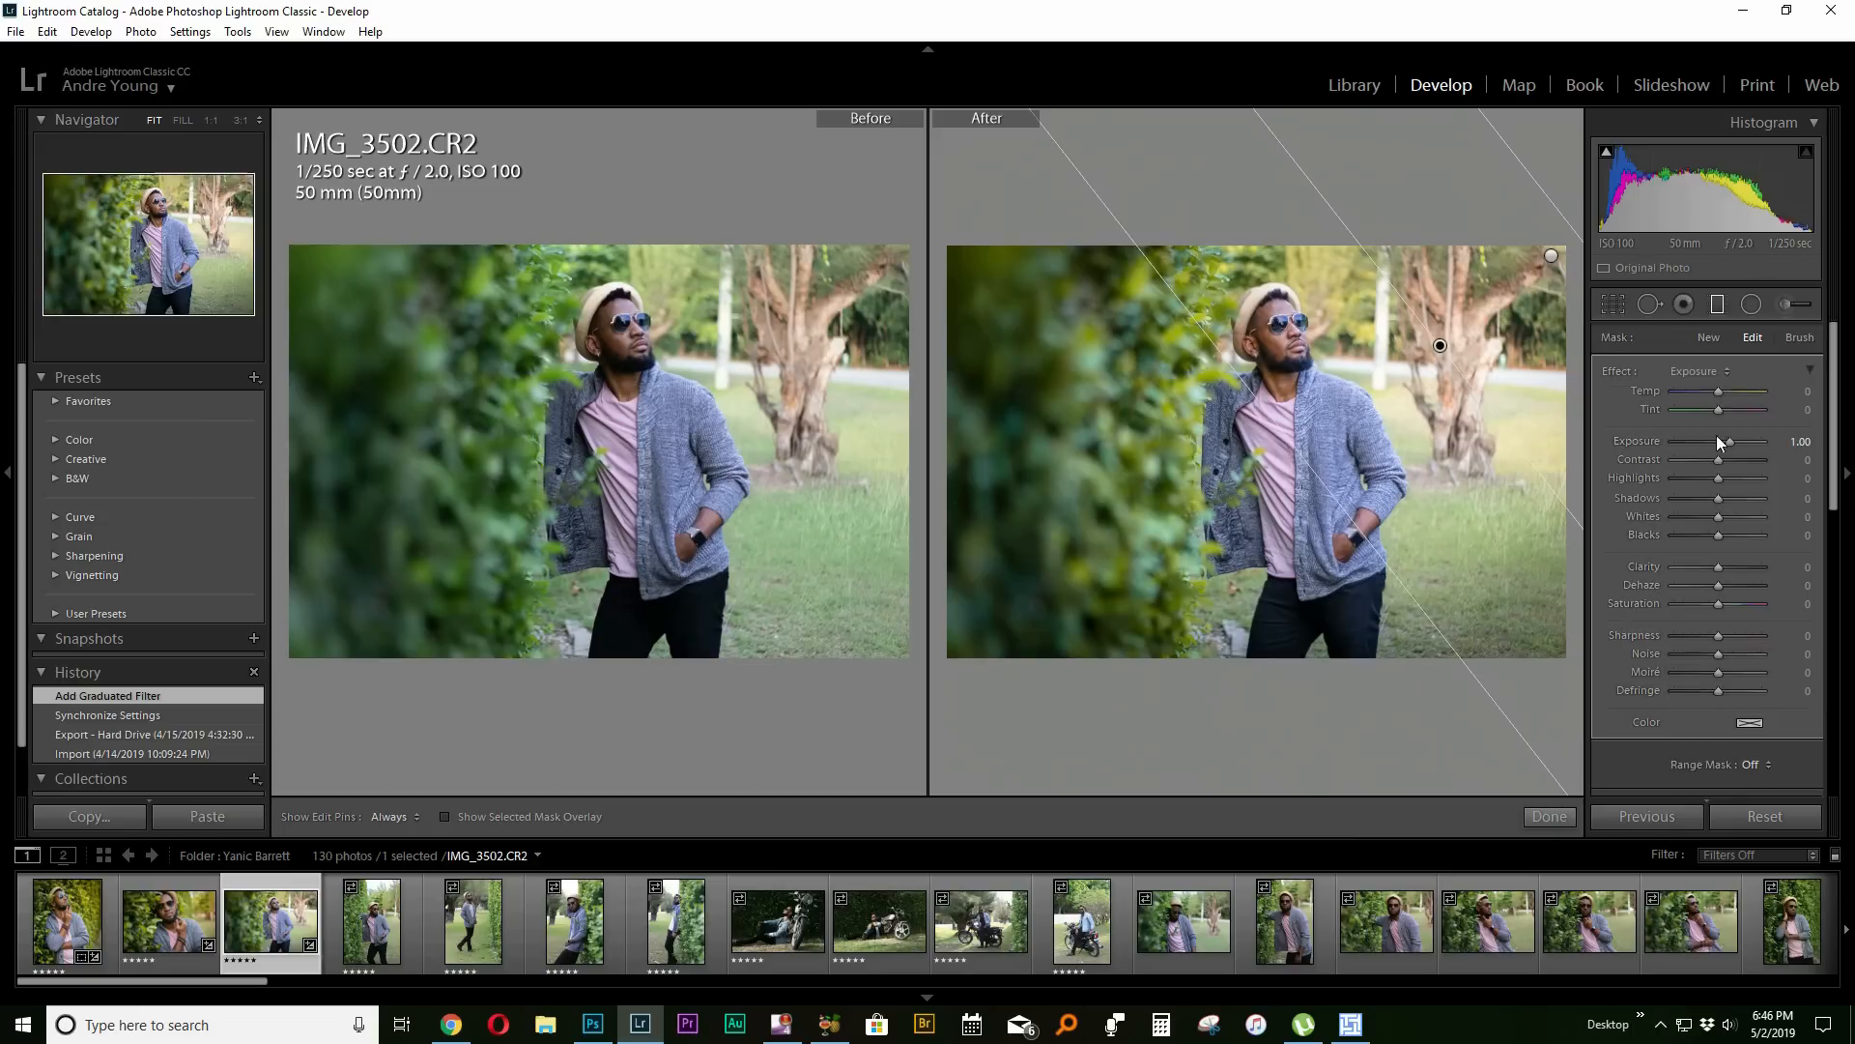
pyautogui.moveTo(1719, 390); pyautogui.dragTo(1724, 397)
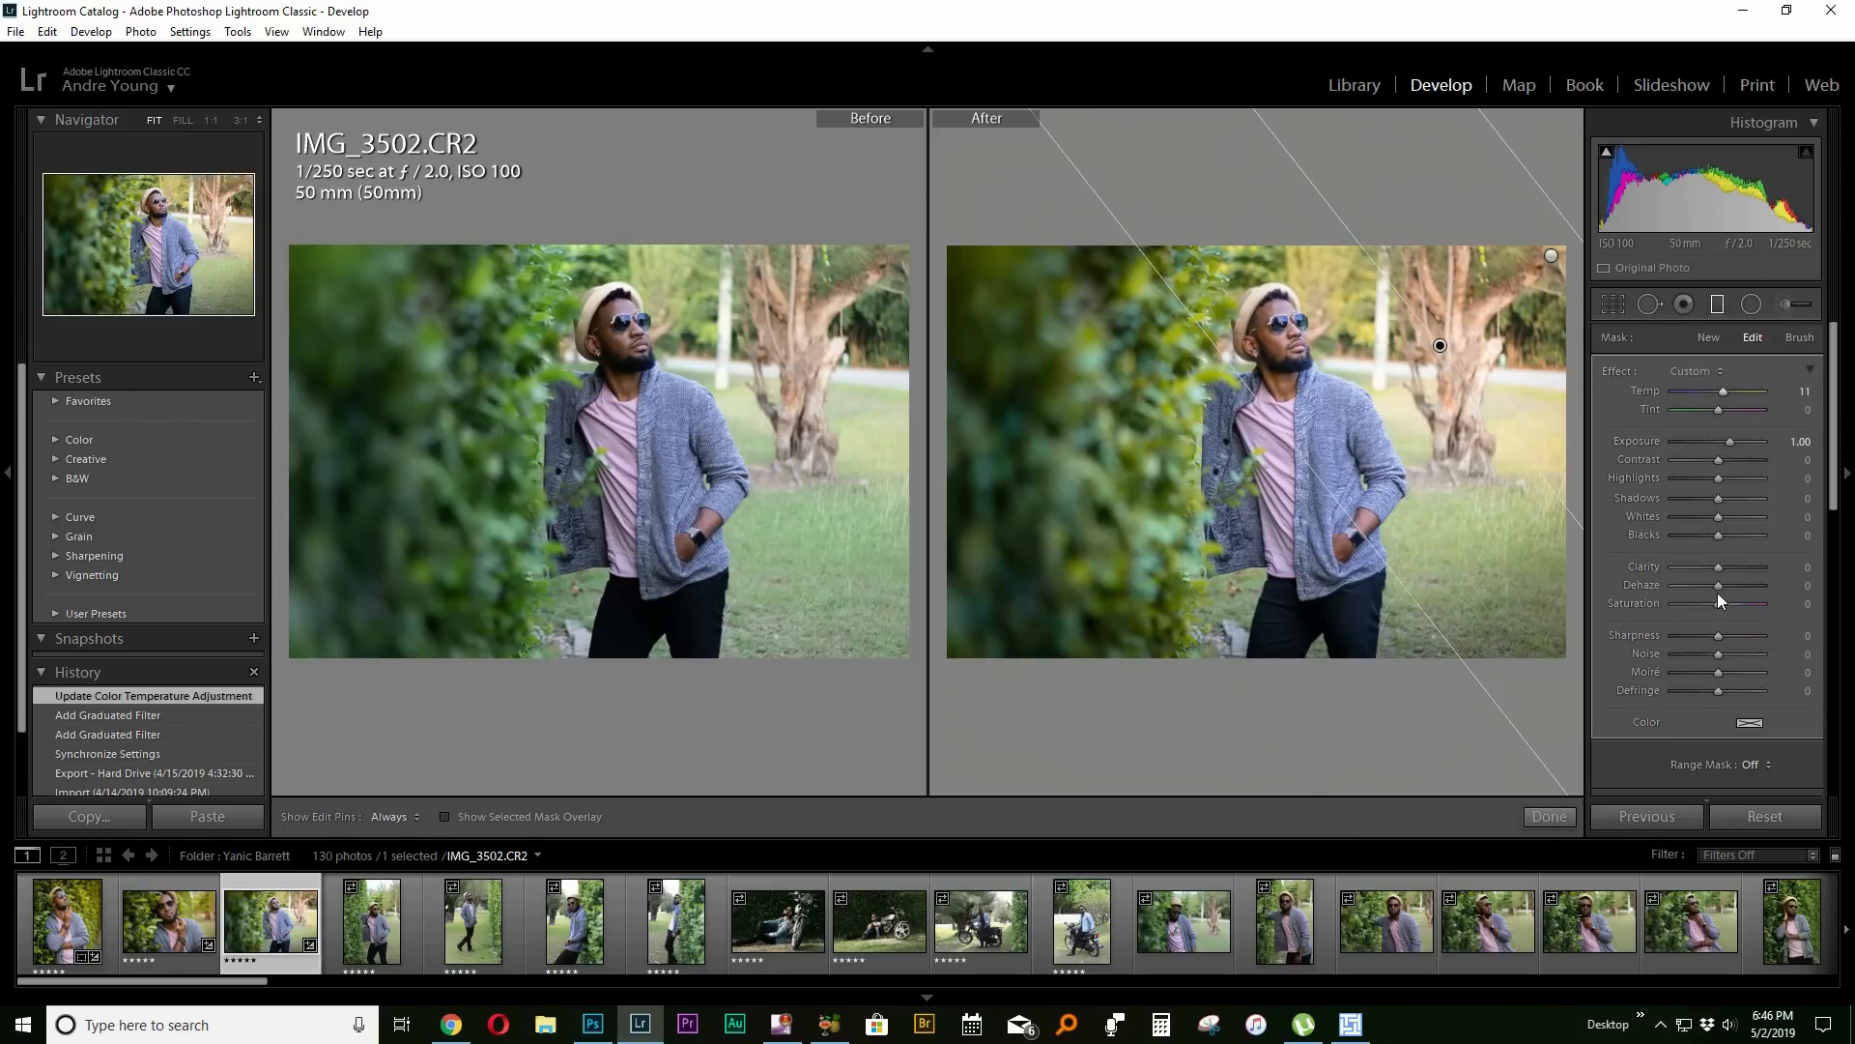
pyautogui.moveTo(1721, 588); pyautogui.dragTo(1742, 590)
# Add graduated filters over the foliage in the photo's lower-left corner and across the grass, and reset the grass filter's Temp to 0.
pyautogui.moveTo(941, 657); pyautogui.dragTo(1202, 416)
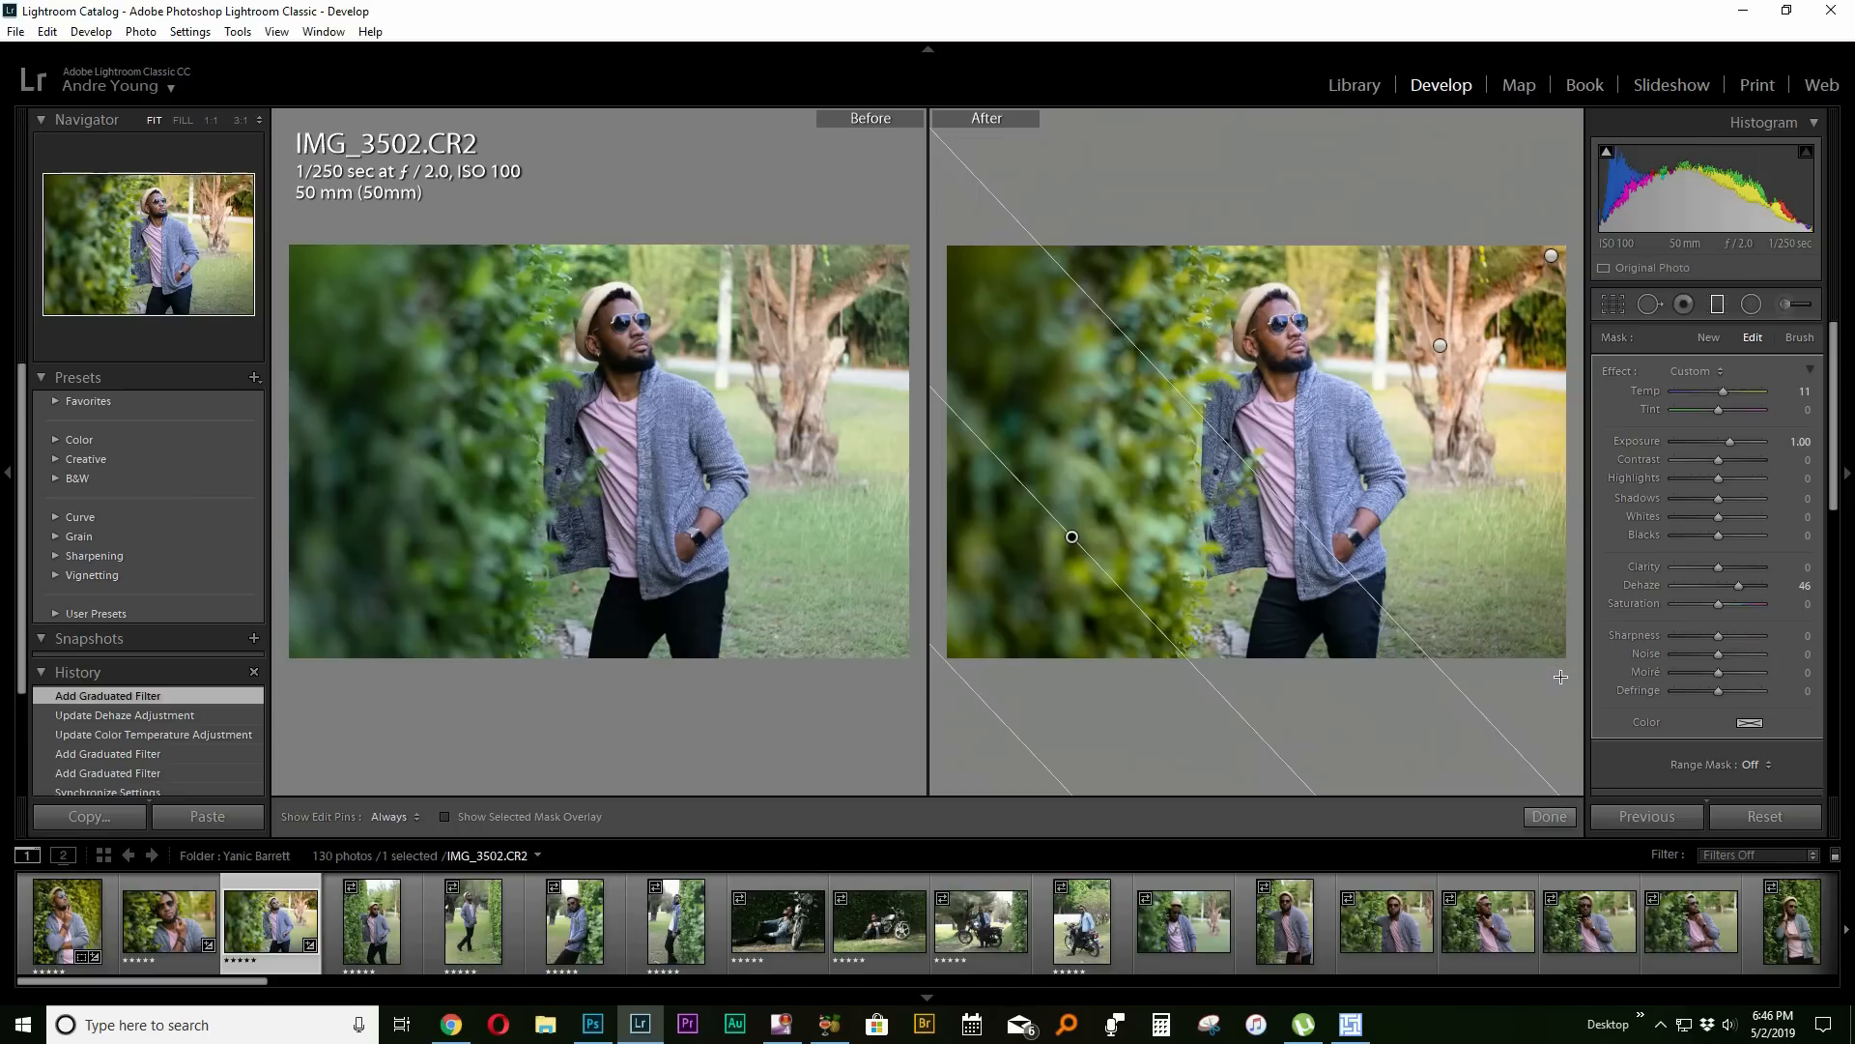
pyautogui.moveTo(1502, 566); pyautogui.dragTo(1477, 428)
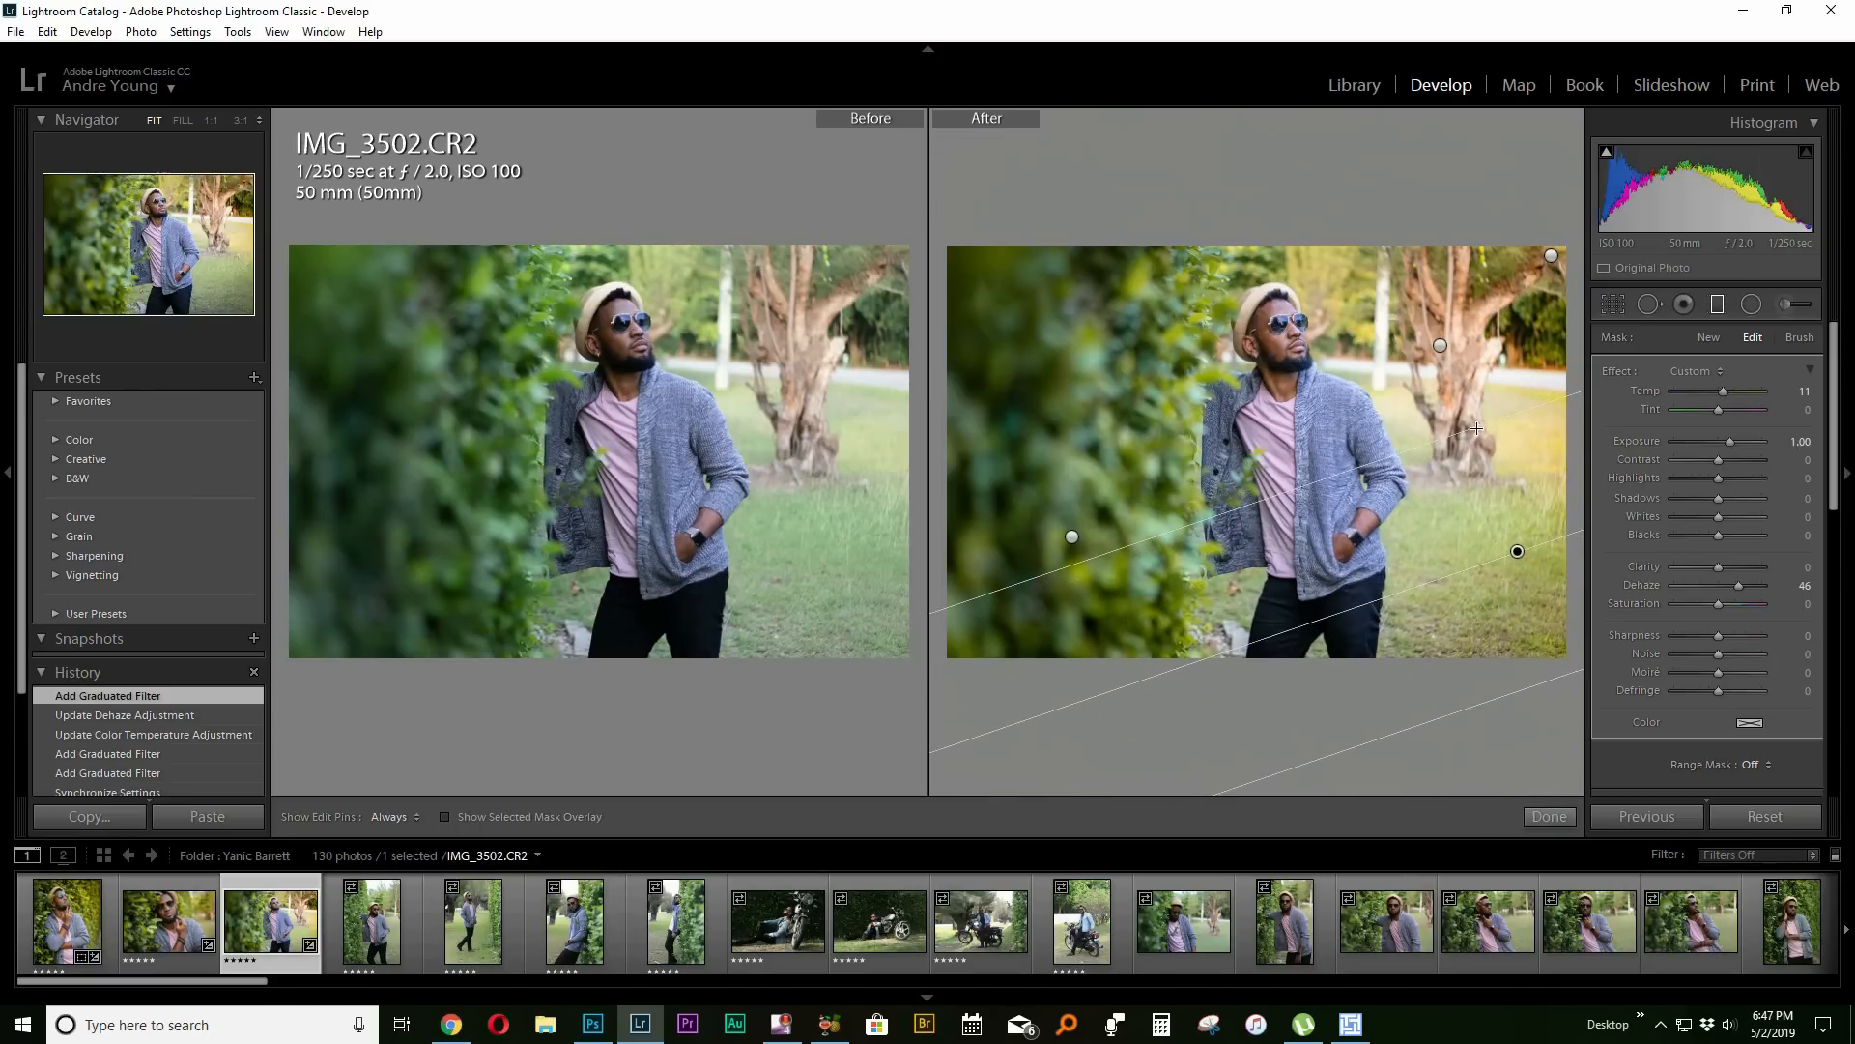
pyautogui.moveTo(1726, 393); pyautogui.dragTo(1719, 389)
pyautogui.doubleClick(1645, 390)
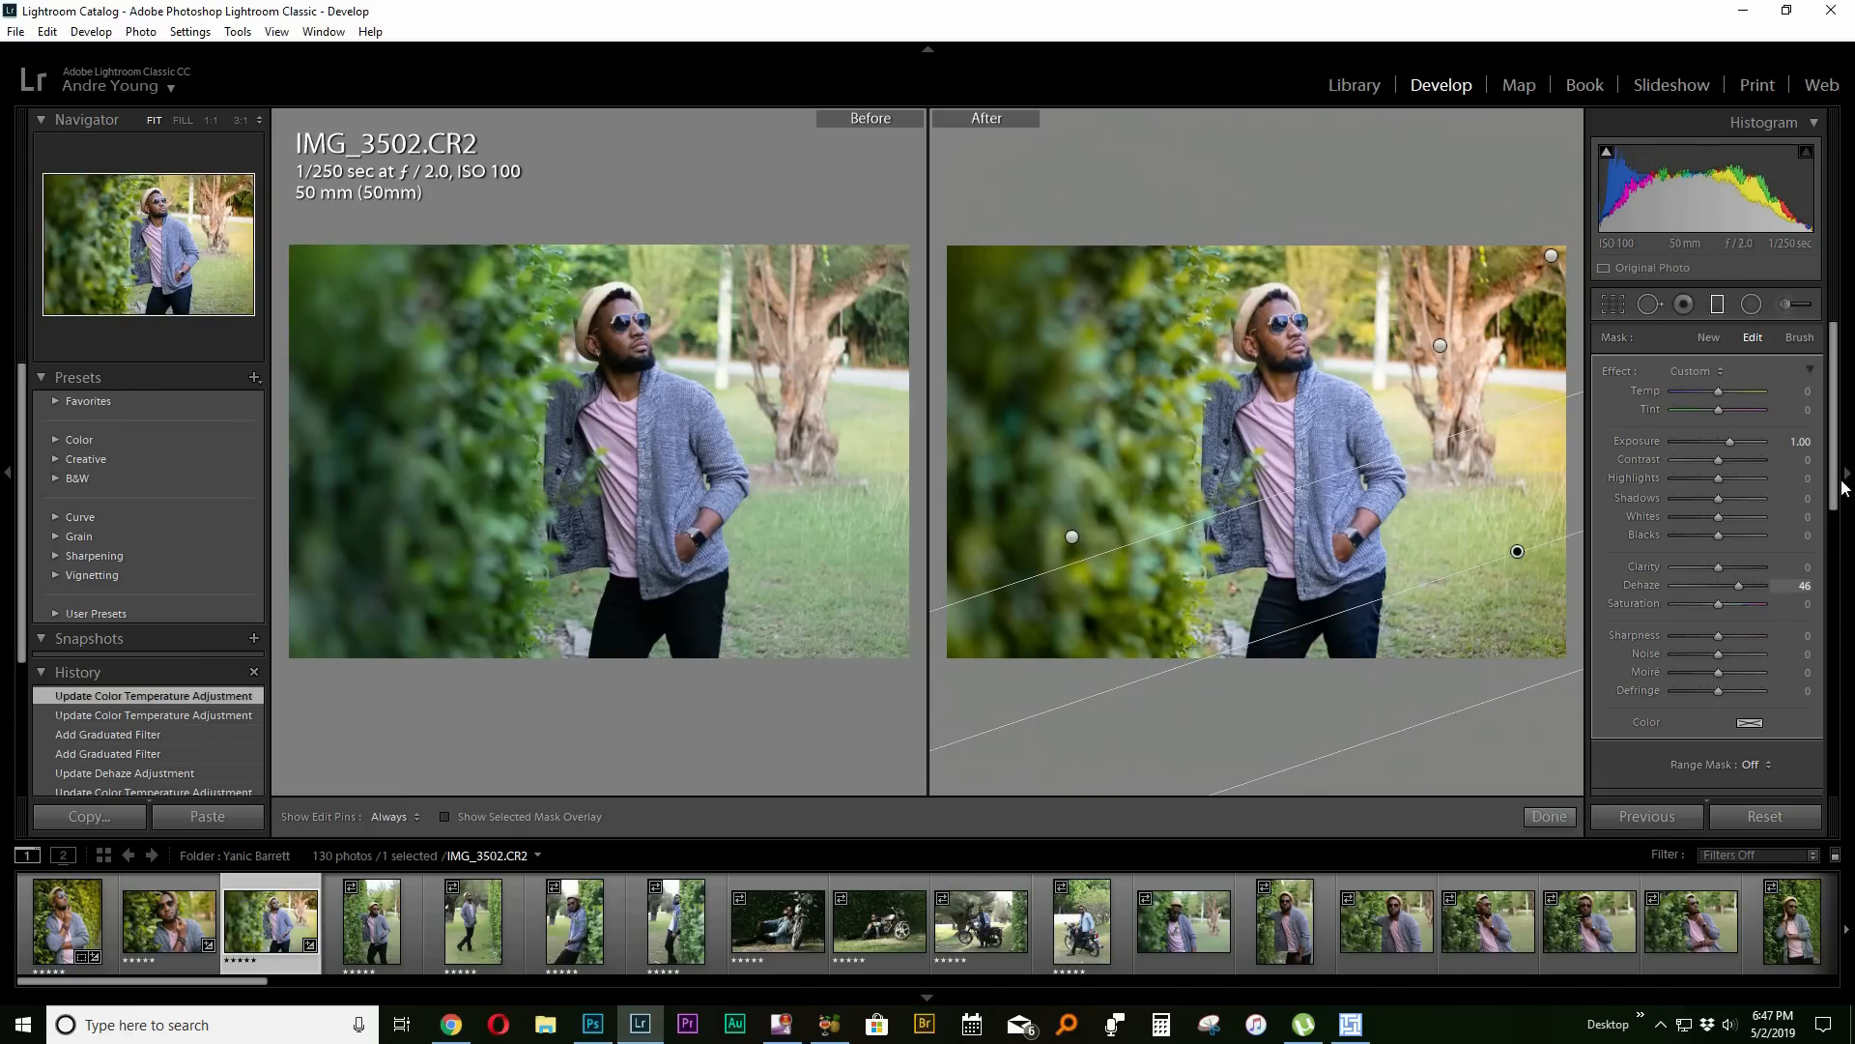
# Shift the Green hue of IMG_3502.CR2 to -49 in the HSL settings.
pyautogui.moveTo(1834, 496); pyautogui.dragTo(1834, 767)
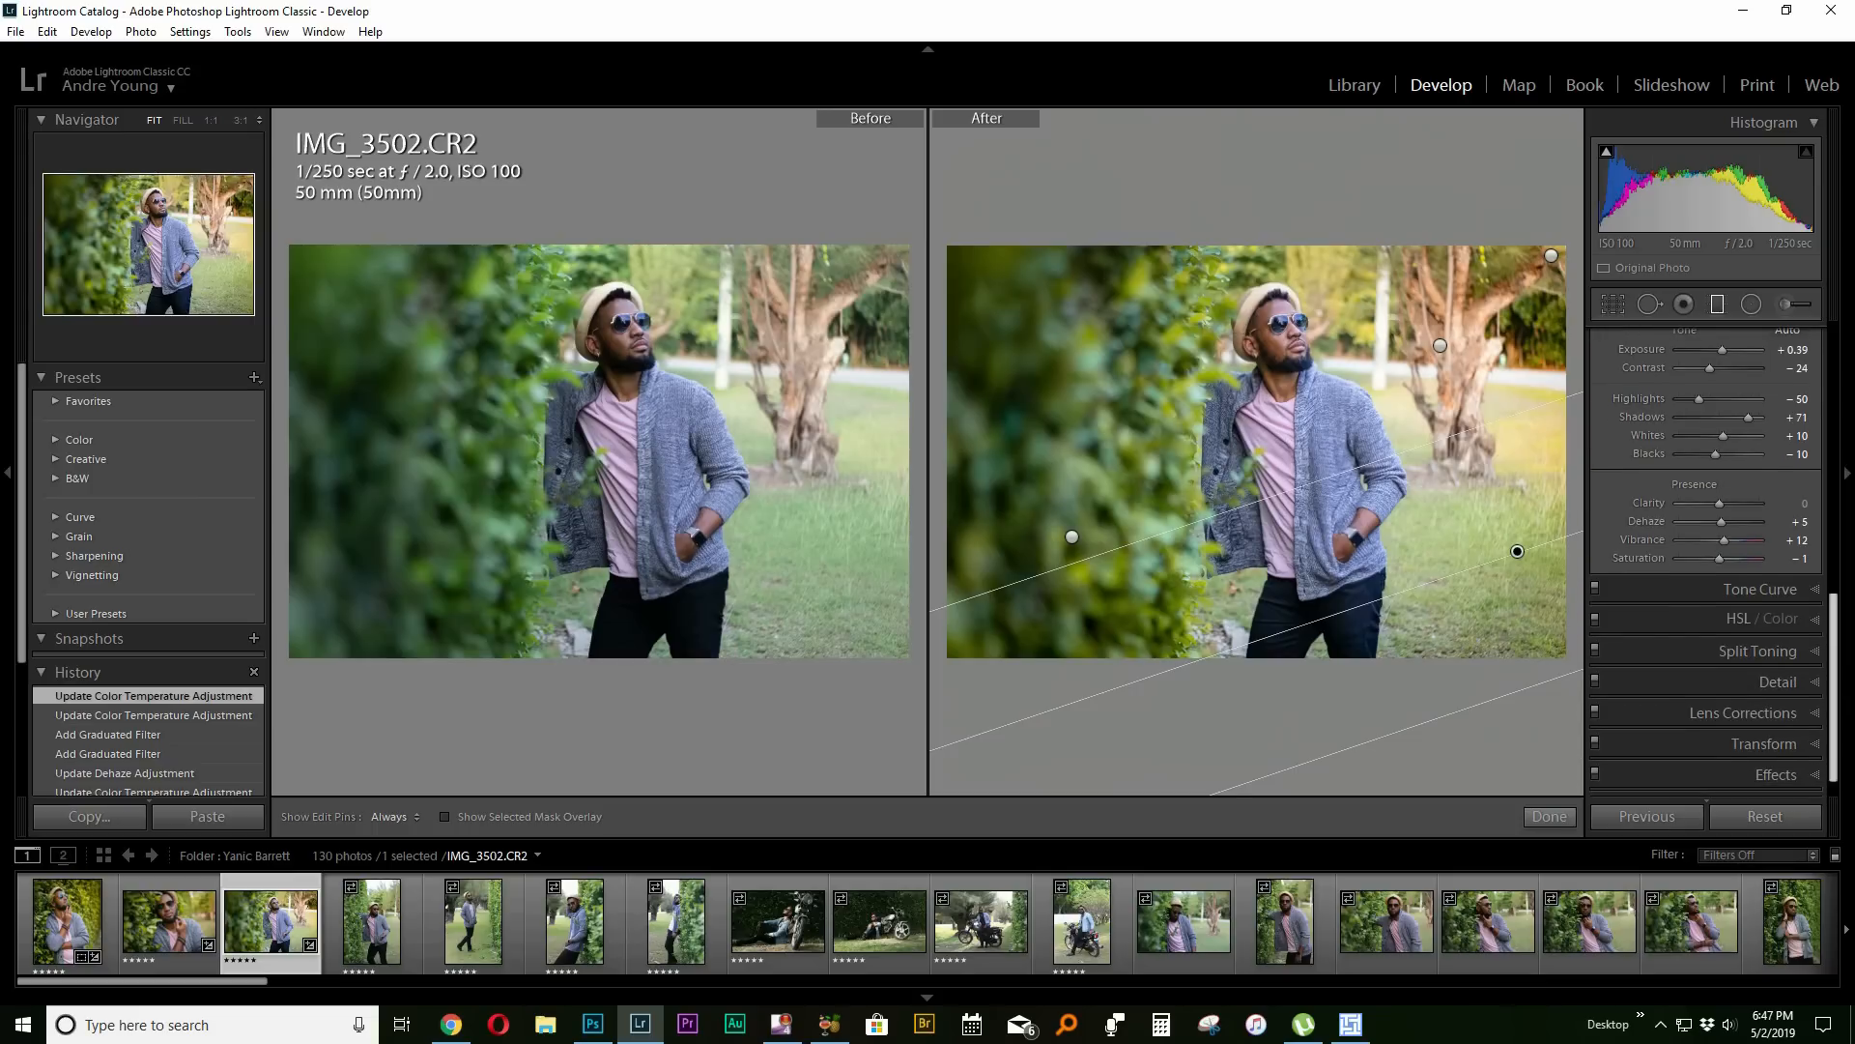
pyautogui.click(1736, 617)
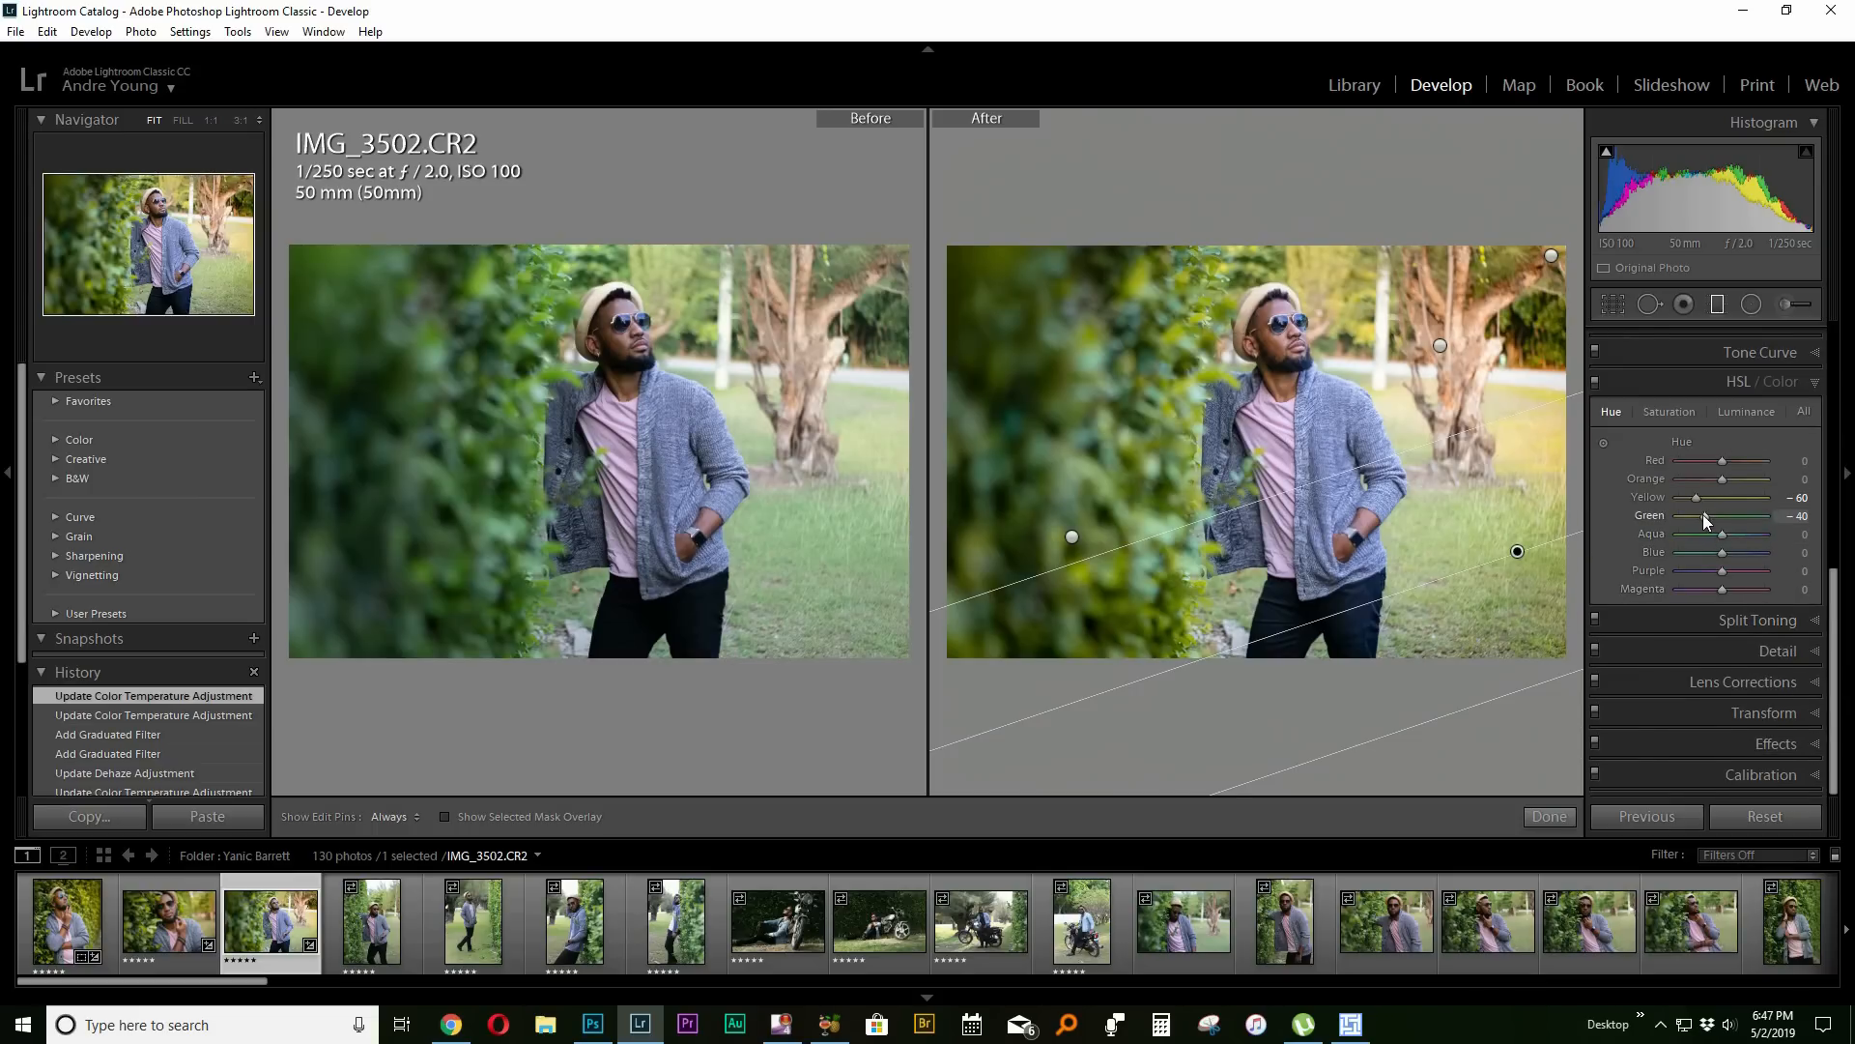
pyautogui.moveTo(1707, 514)
pyautogui.mouseDown()
pyautogui.moveTo(1744, 519)
pyautogui.moveTo(1703, 535)
pyautogui.mouseUp()
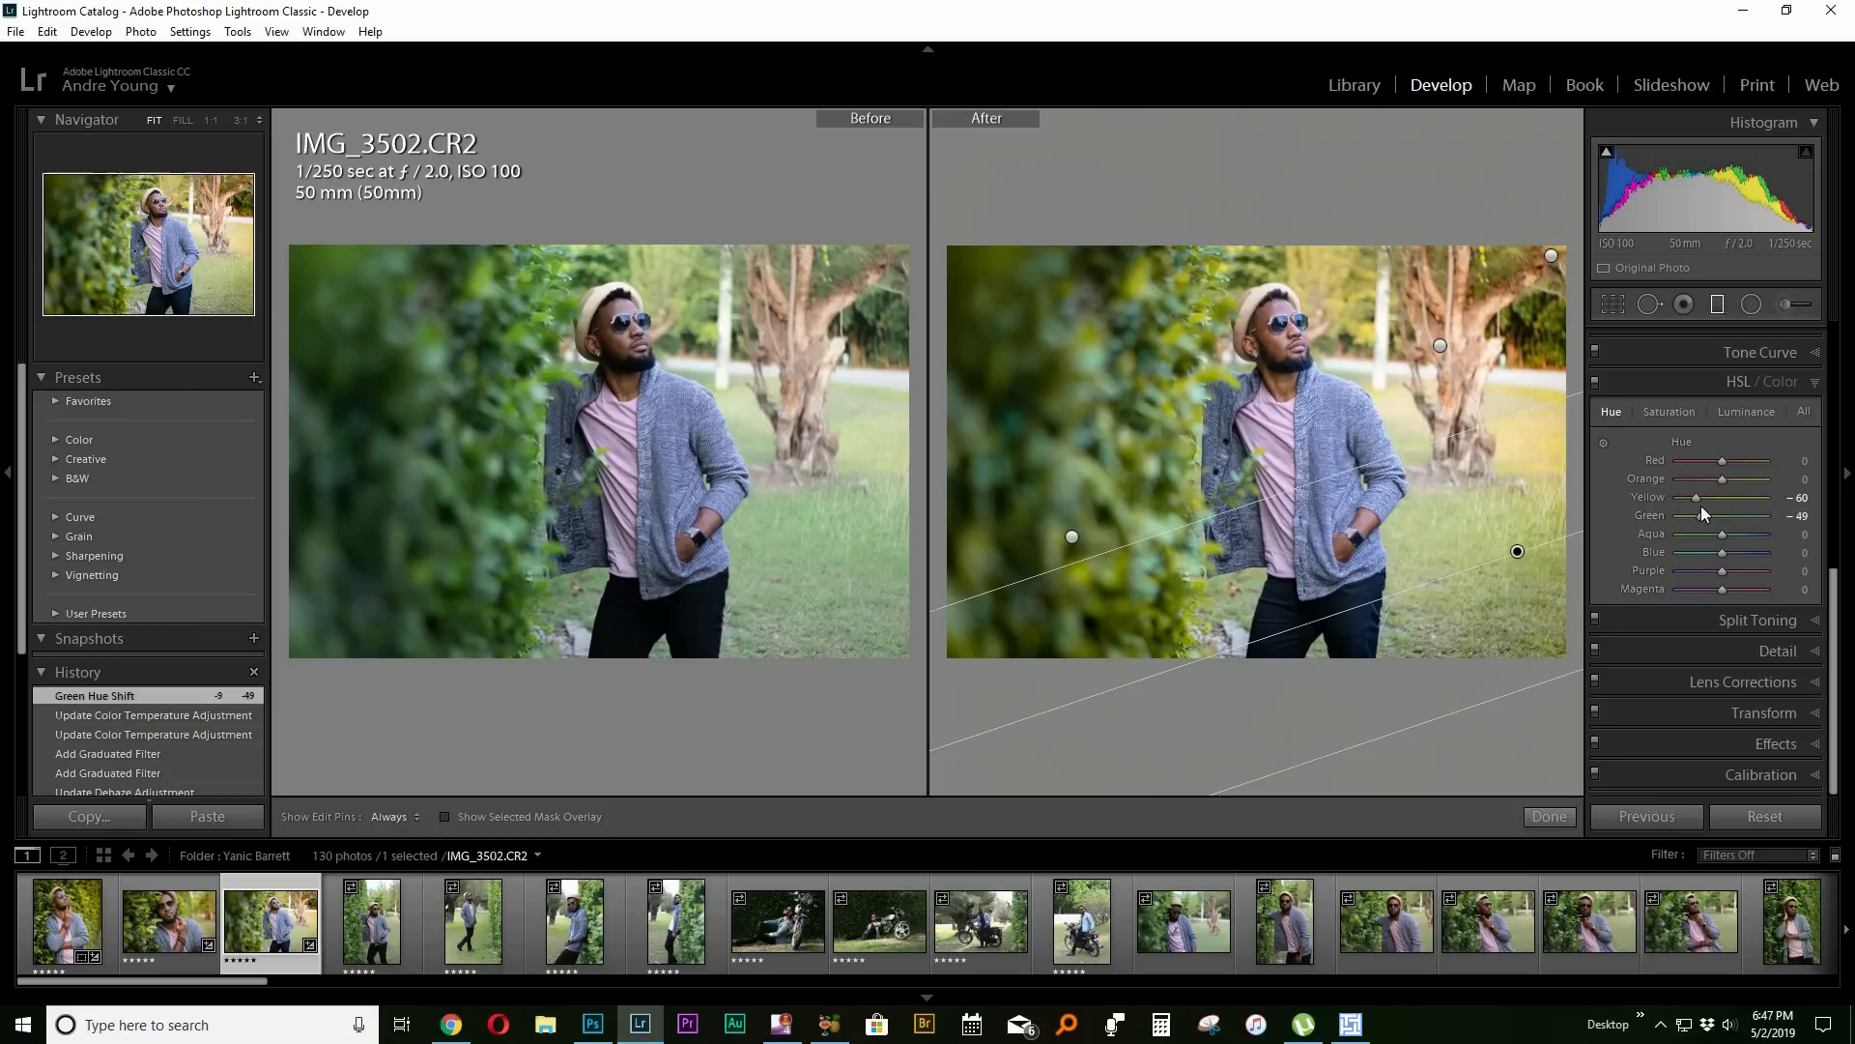
# Set the grass graduated filter's Tint to -52 and Saturation to 28.
pyautogui.moveTo(1836, 610); pyautogui.dragTo(1835, 363)
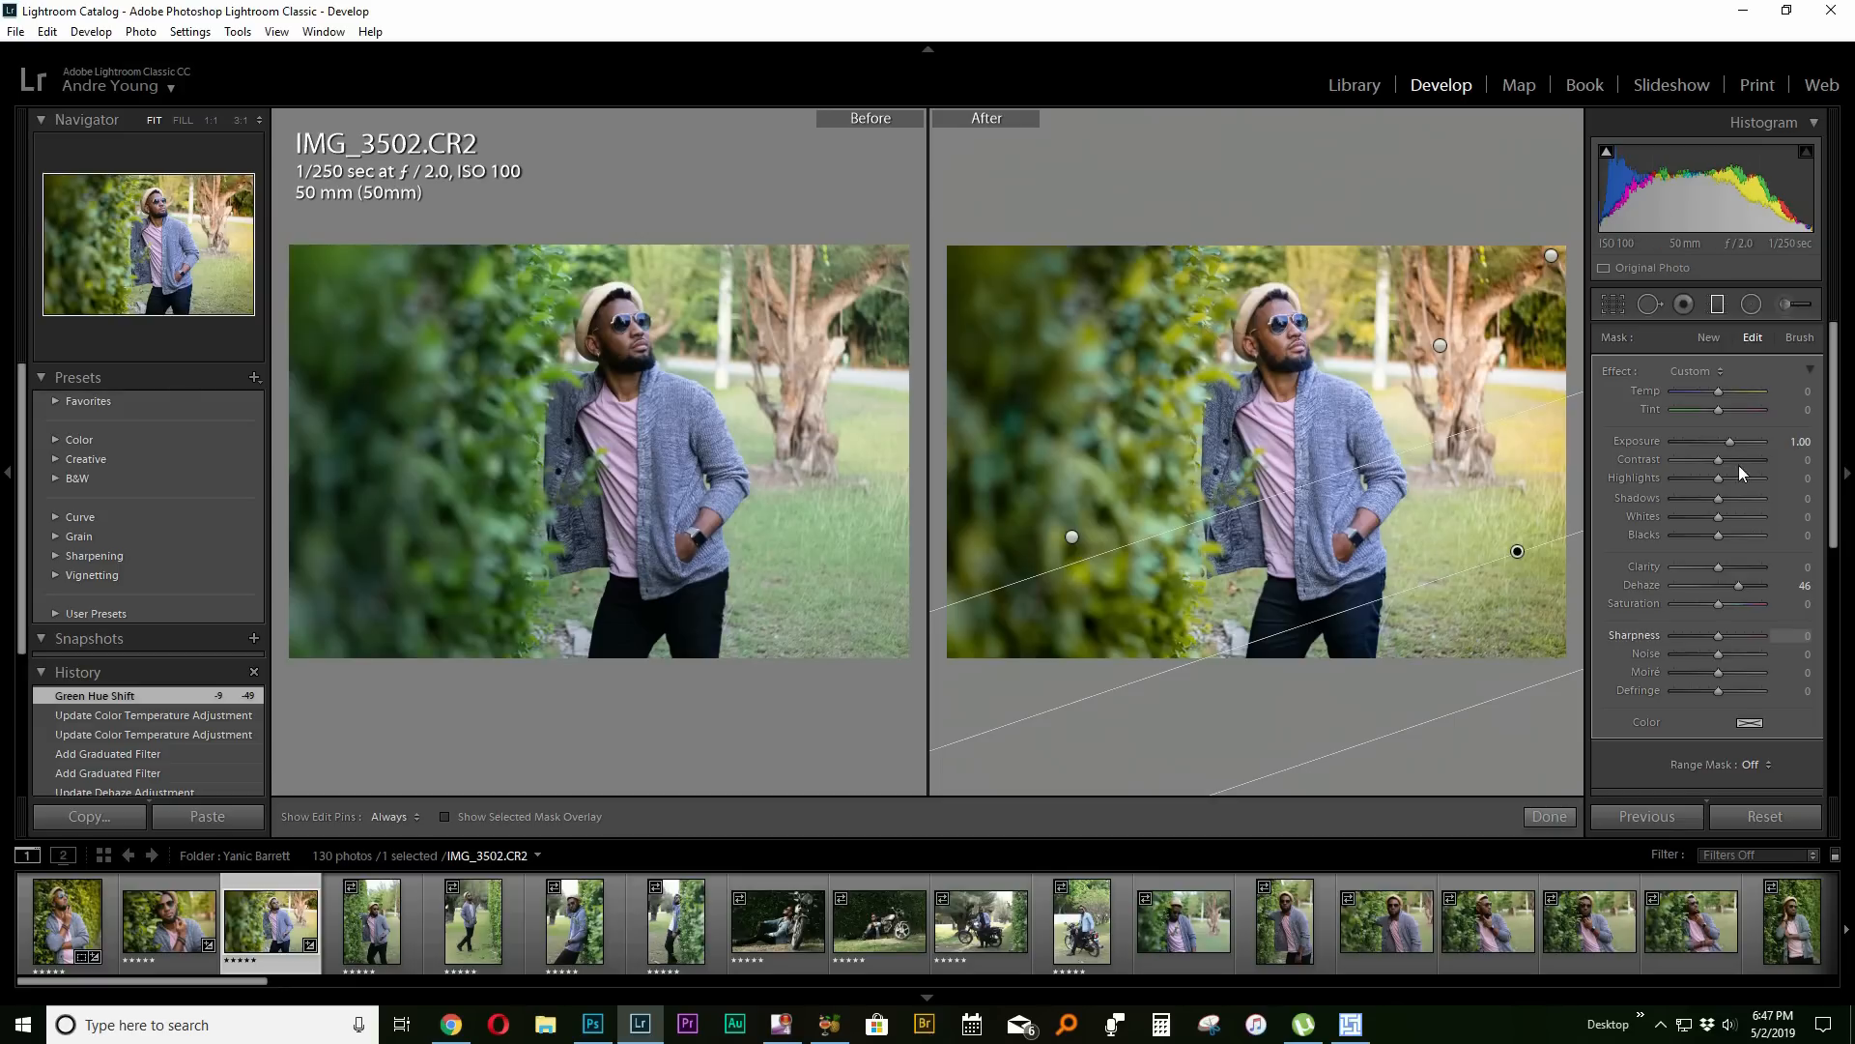
pyautogui.moveTo(1717, 412); pyautogui.dragTo(1691, 411)
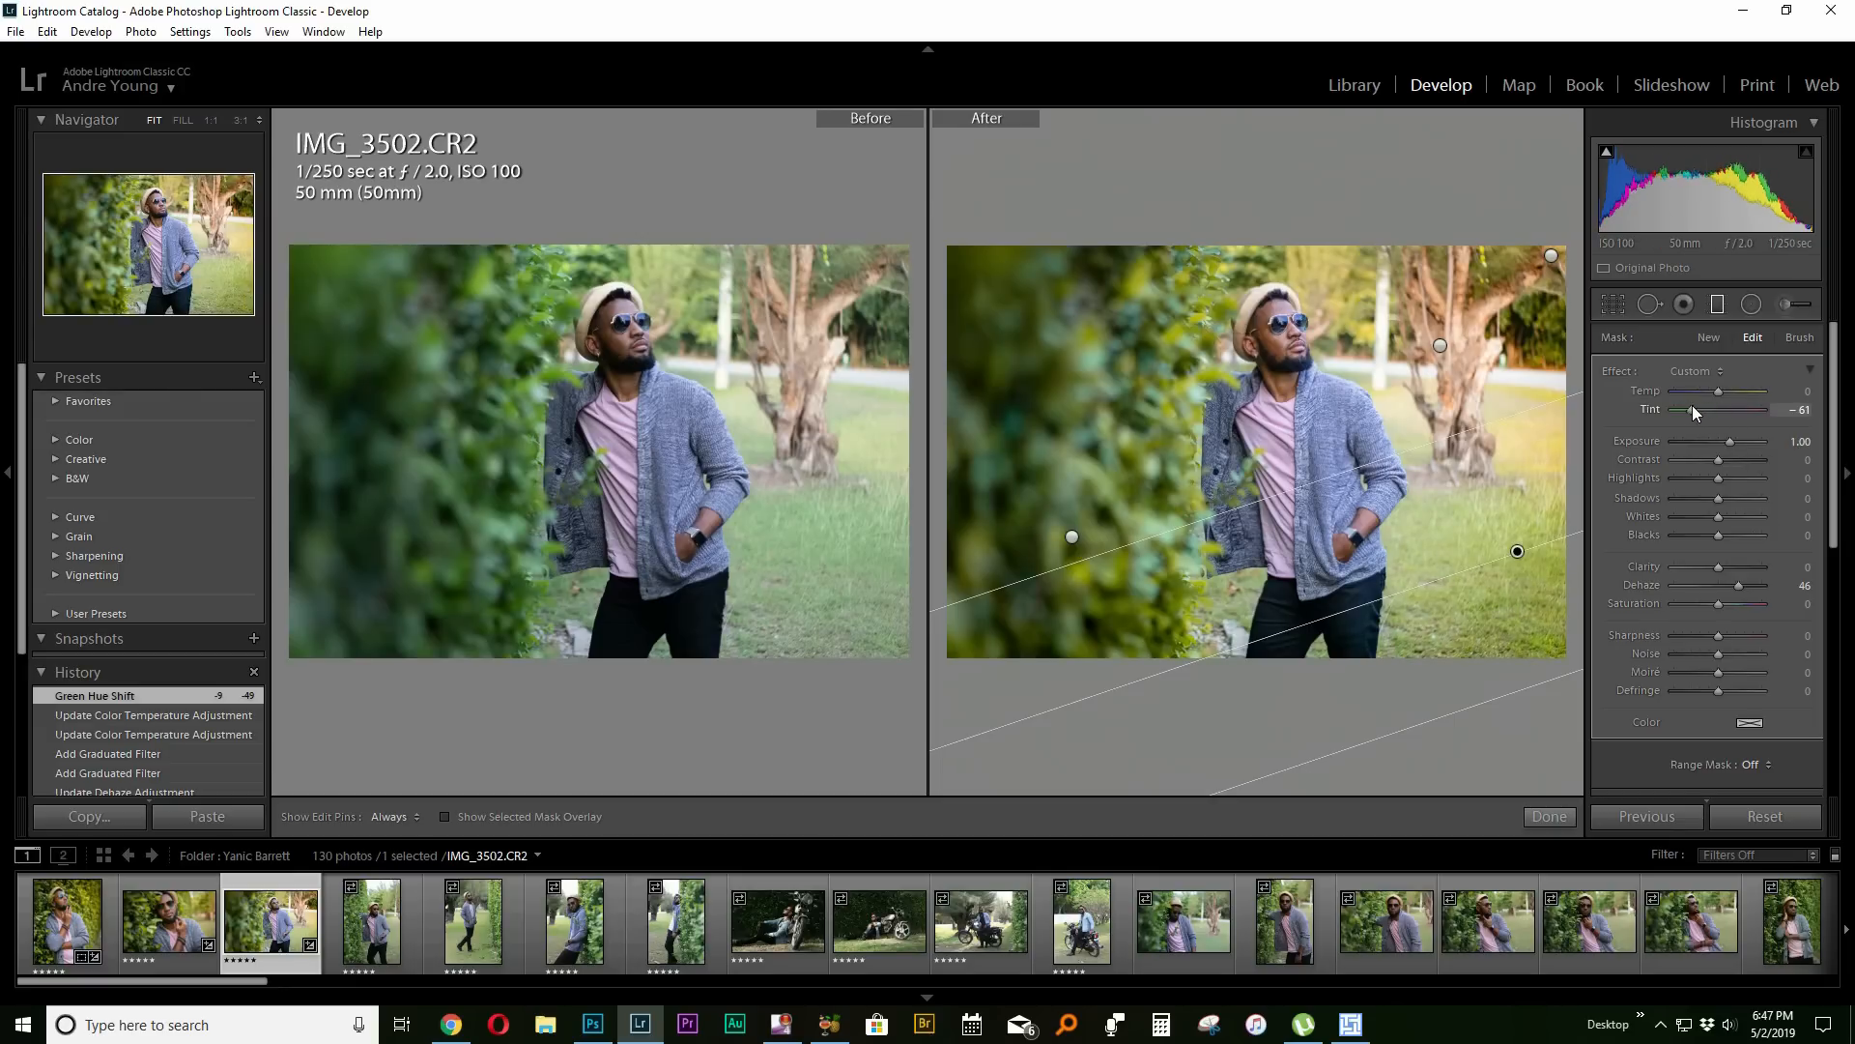
pyautogui.click(1696, 411)
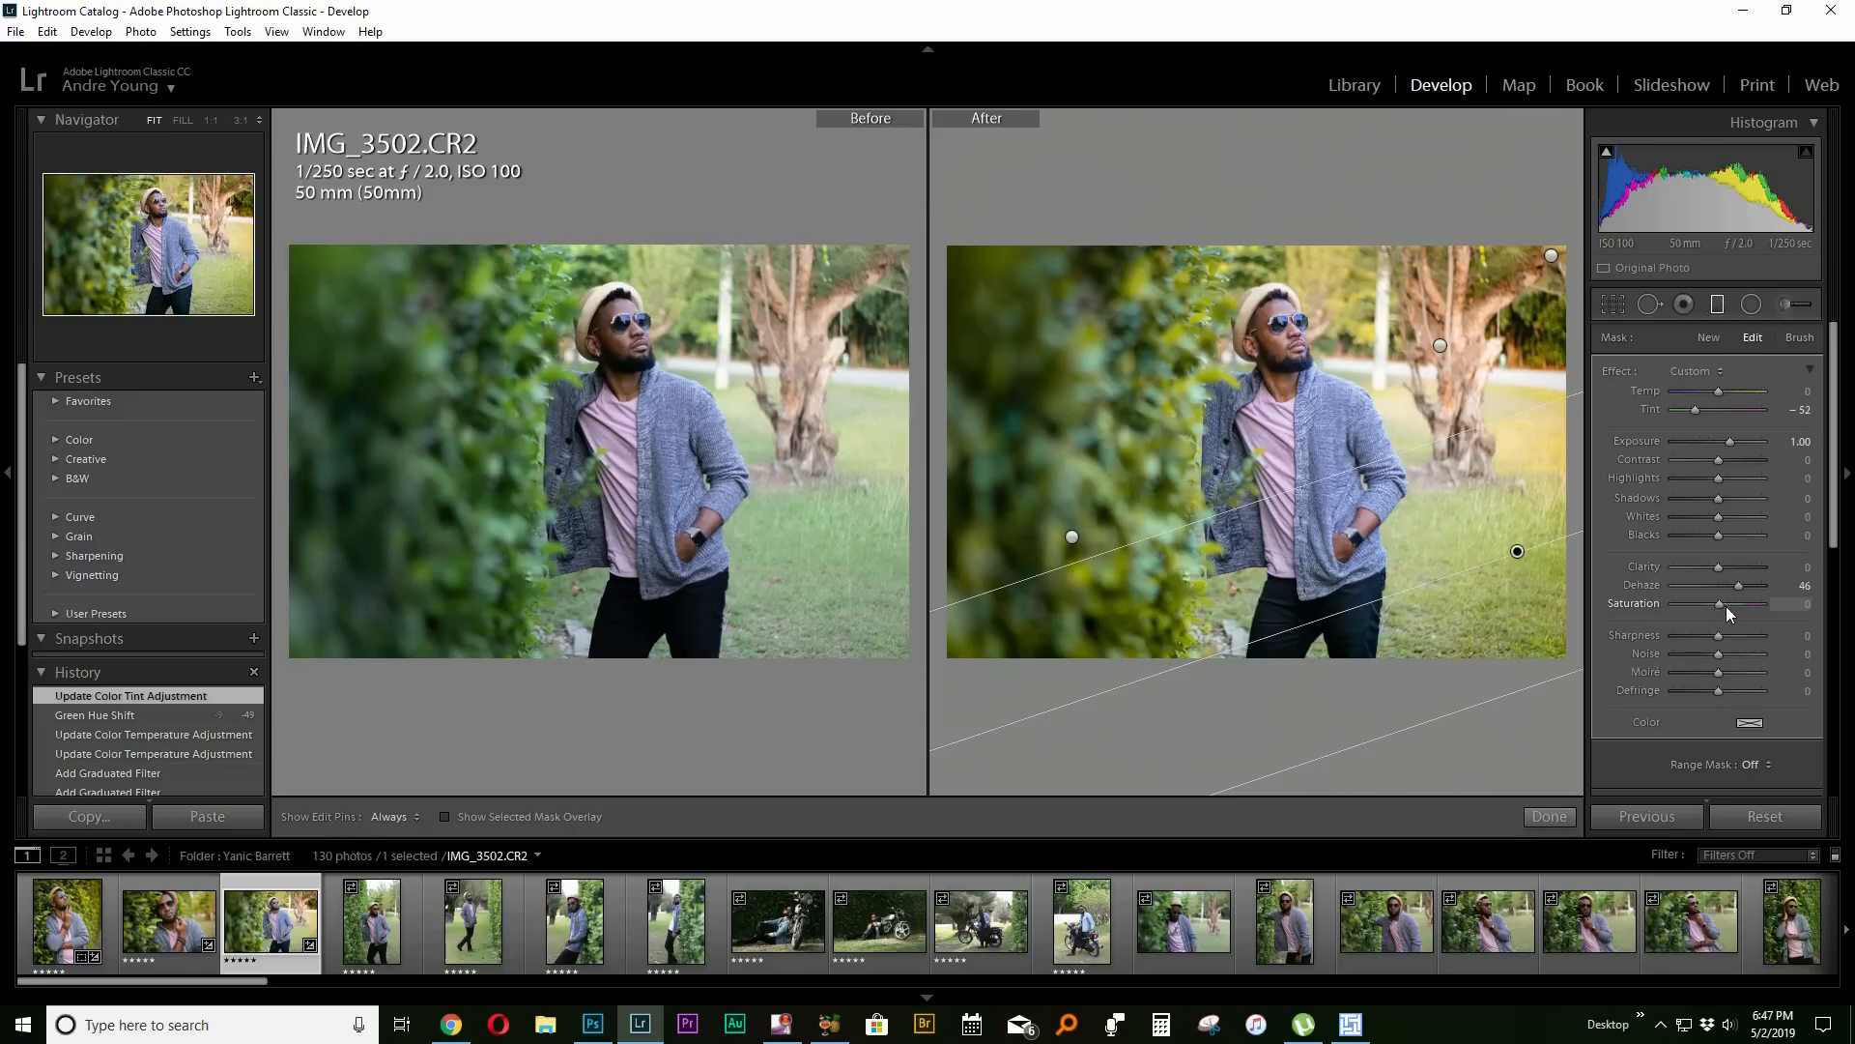
pyautogui.moveTo(1732, 607); pyautogui.dragTo(1728, 606)
# Move the graduated filter lower on the grass, and set its Temp to -11, Saturation to 100 and Dehaze to 78.
pyautogui.moveTo(1517, 551); pyautogui.dragTo(1441, 614)
pyautogui.moveTo(1718, 394); pyautogui.dragTo(1713, 396)
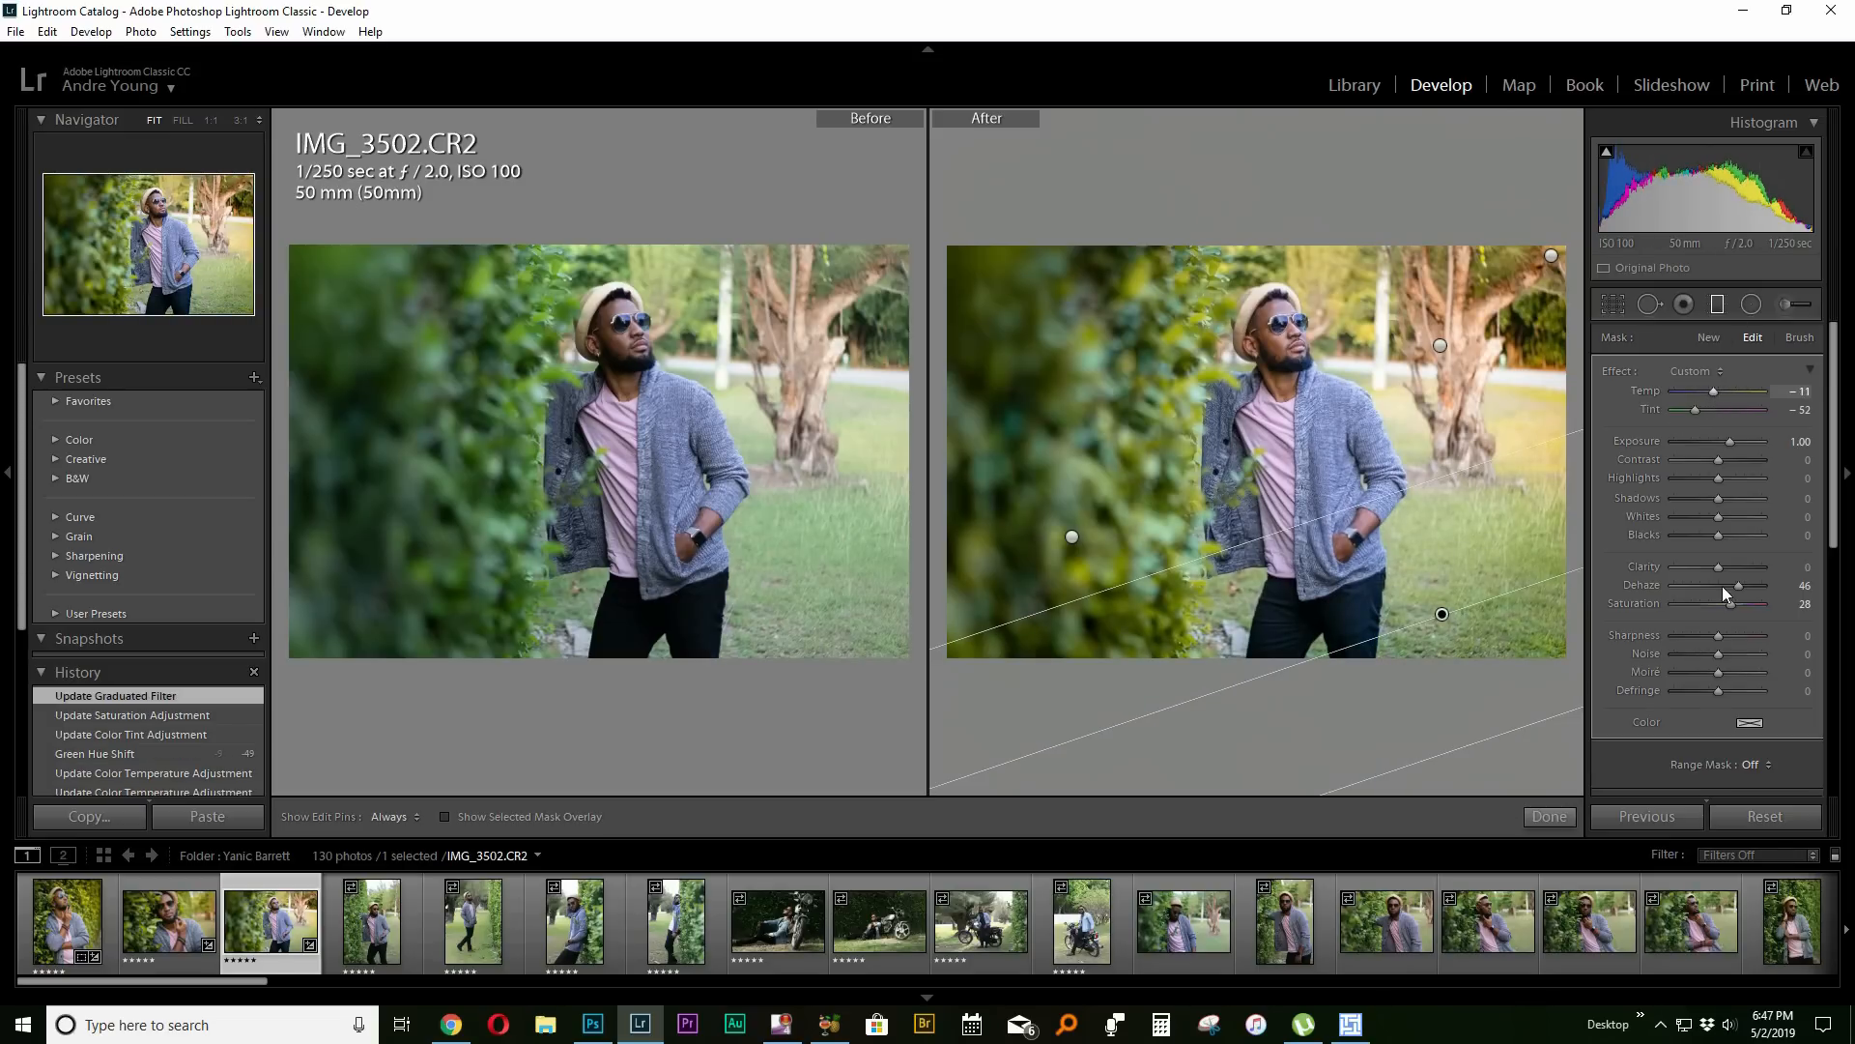
pyautogui.moveTo(1725, 607); pyautogui.dragTo(1782, 603)
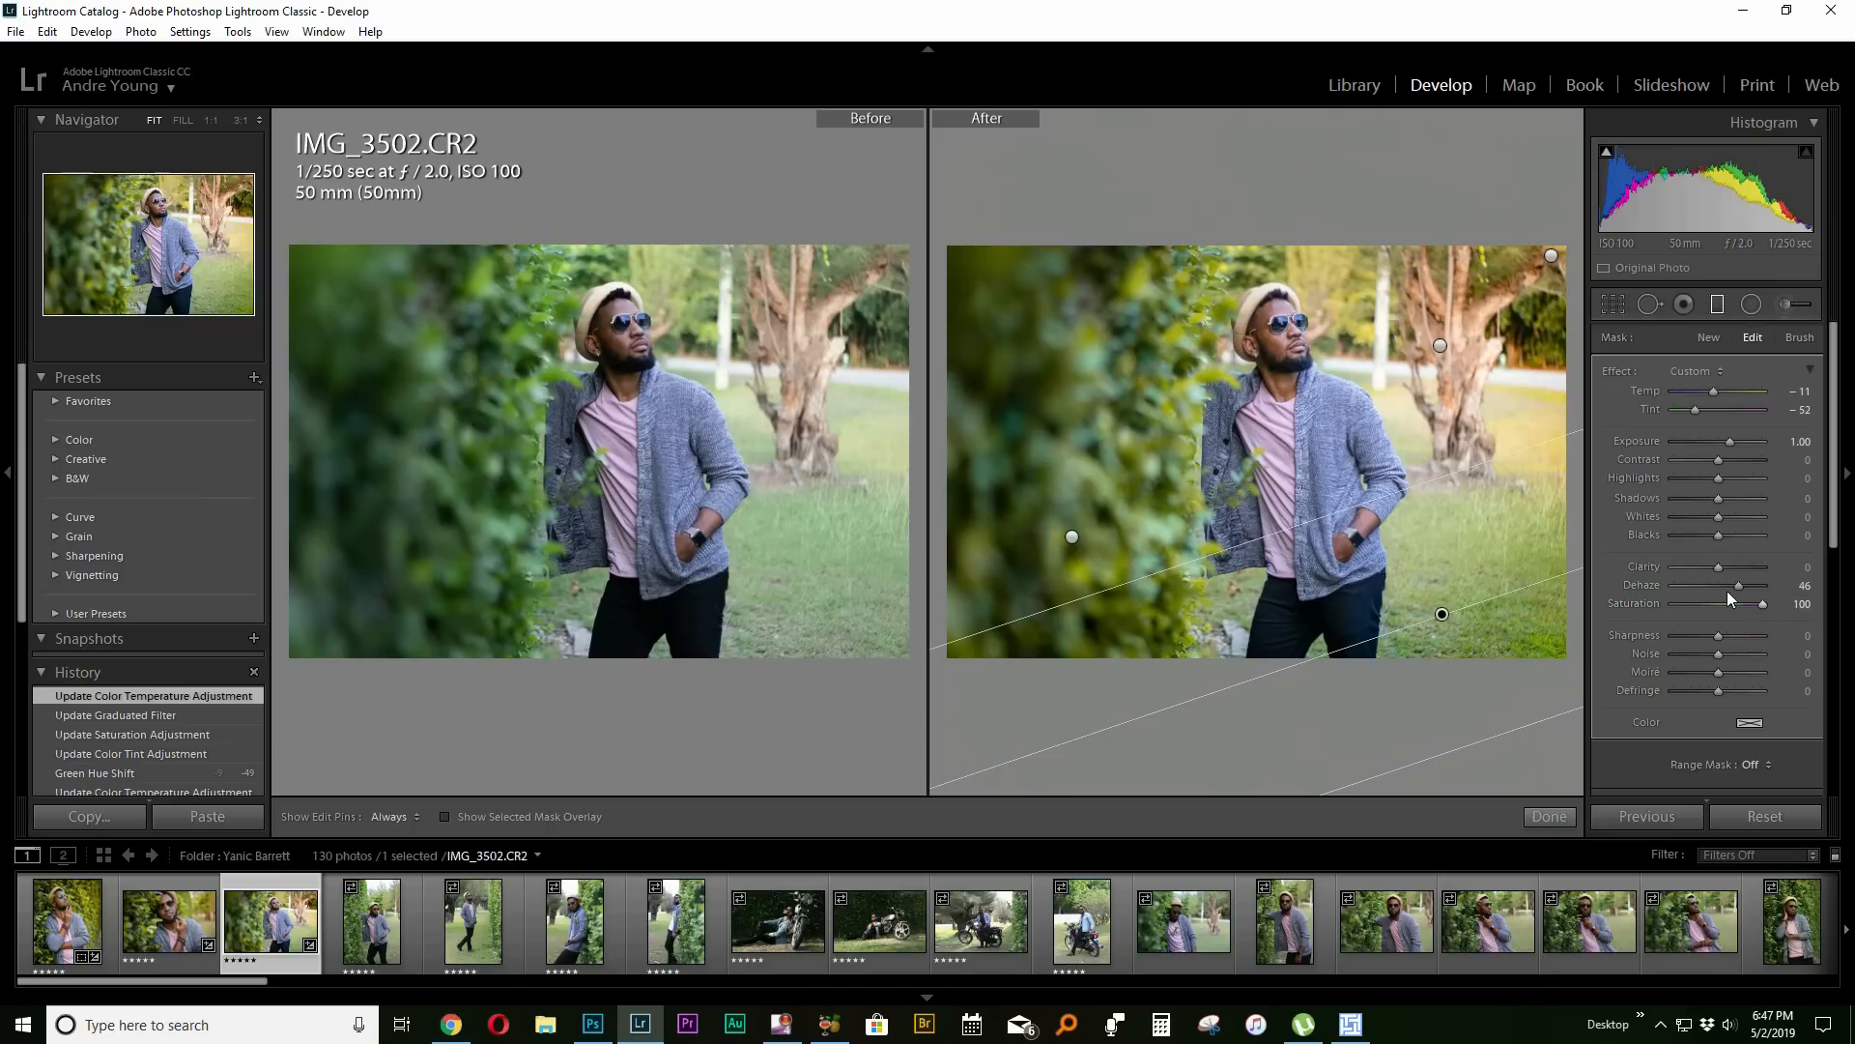
pyautogui.moveTo(1749, 589); pyautogui.dragTo(1755, 590)
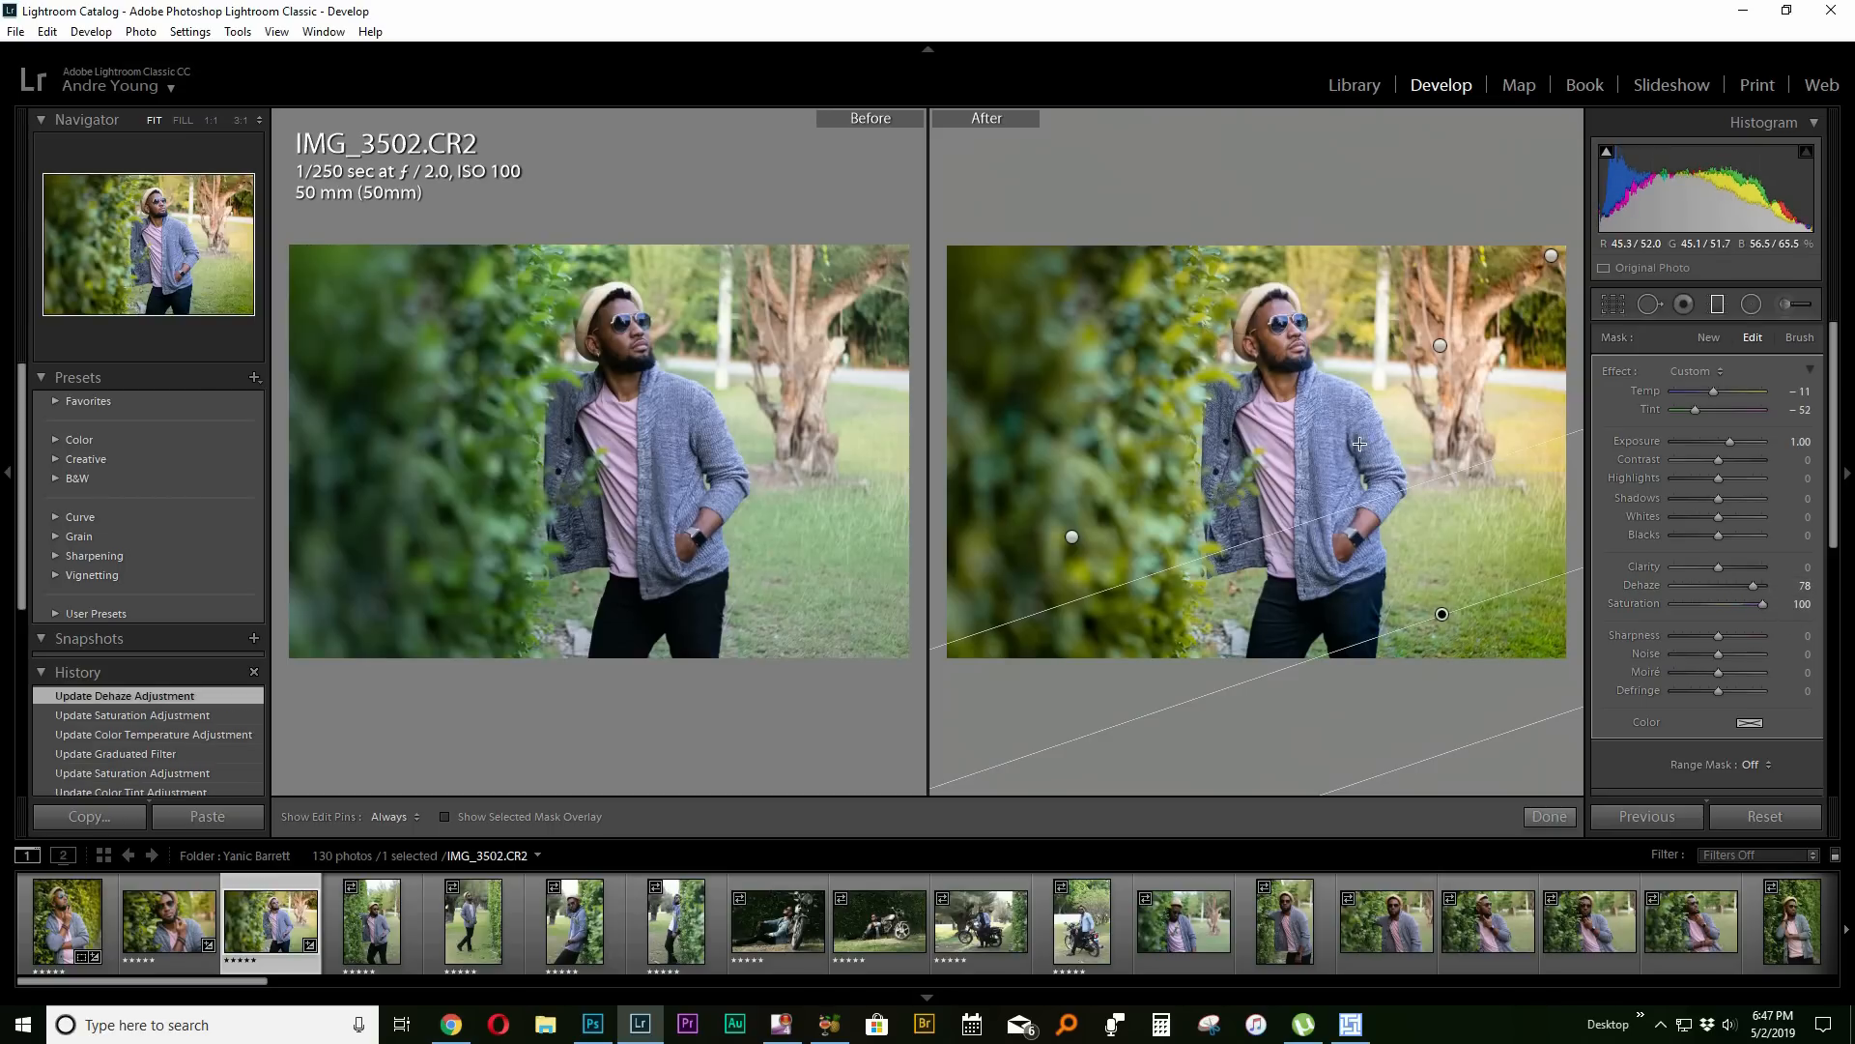
# Close the graduated filter and review IMG_3502.CR2 in the single-photo, side-by-side and split before-and-after views.
pyautogui.press('t')
pyautogui.press('m')
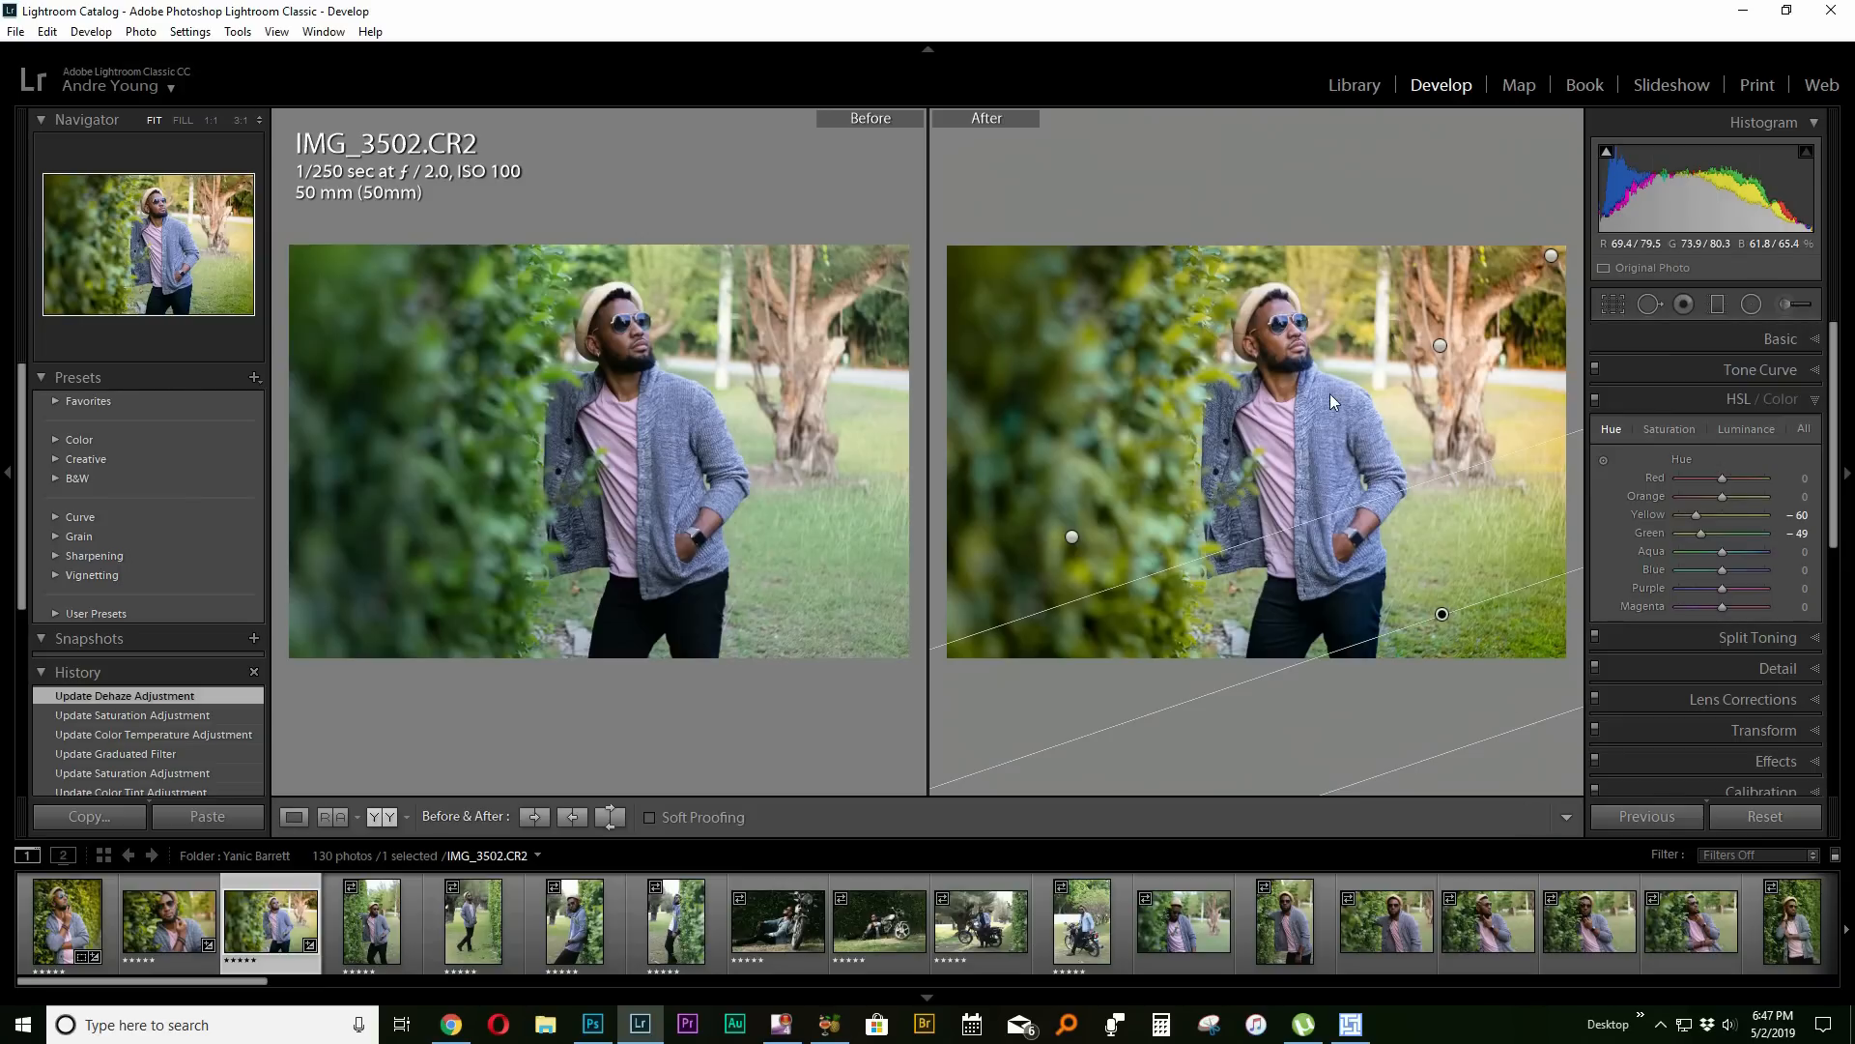
pyautogui.click(293, 817)
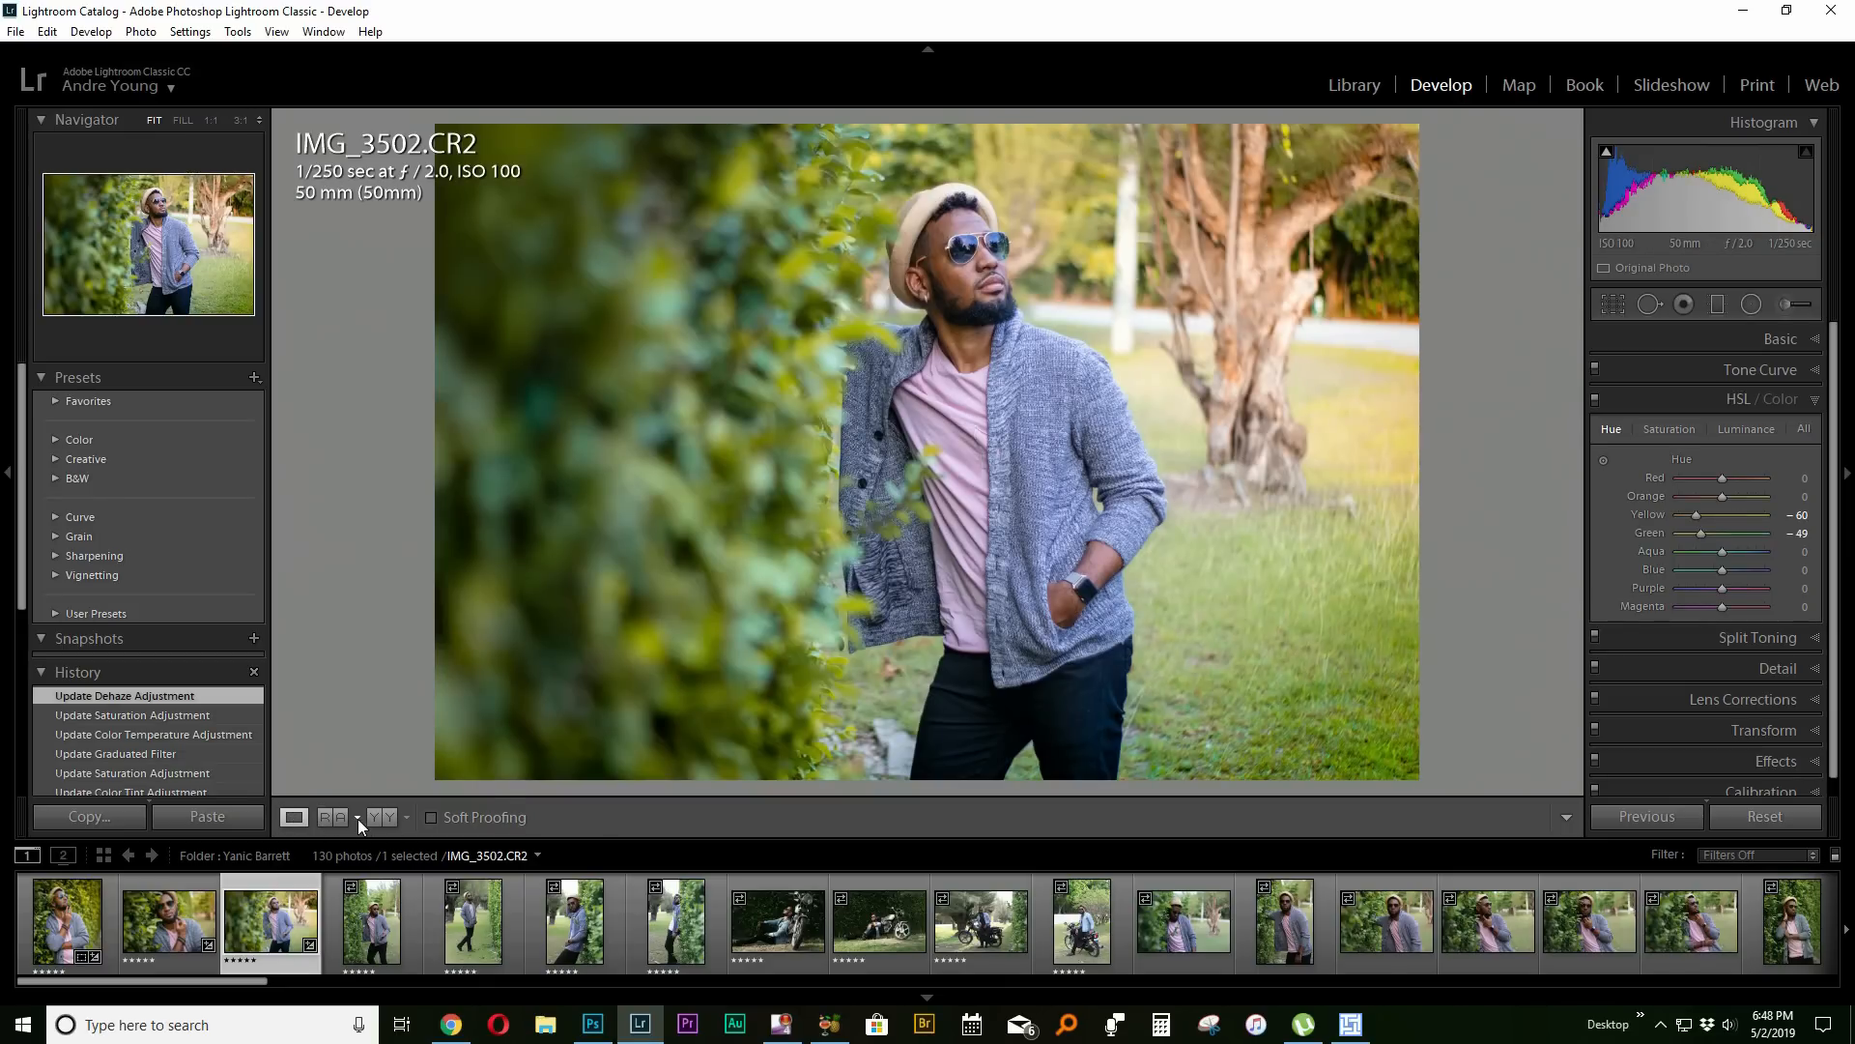
pyautogui.click(389, 820)
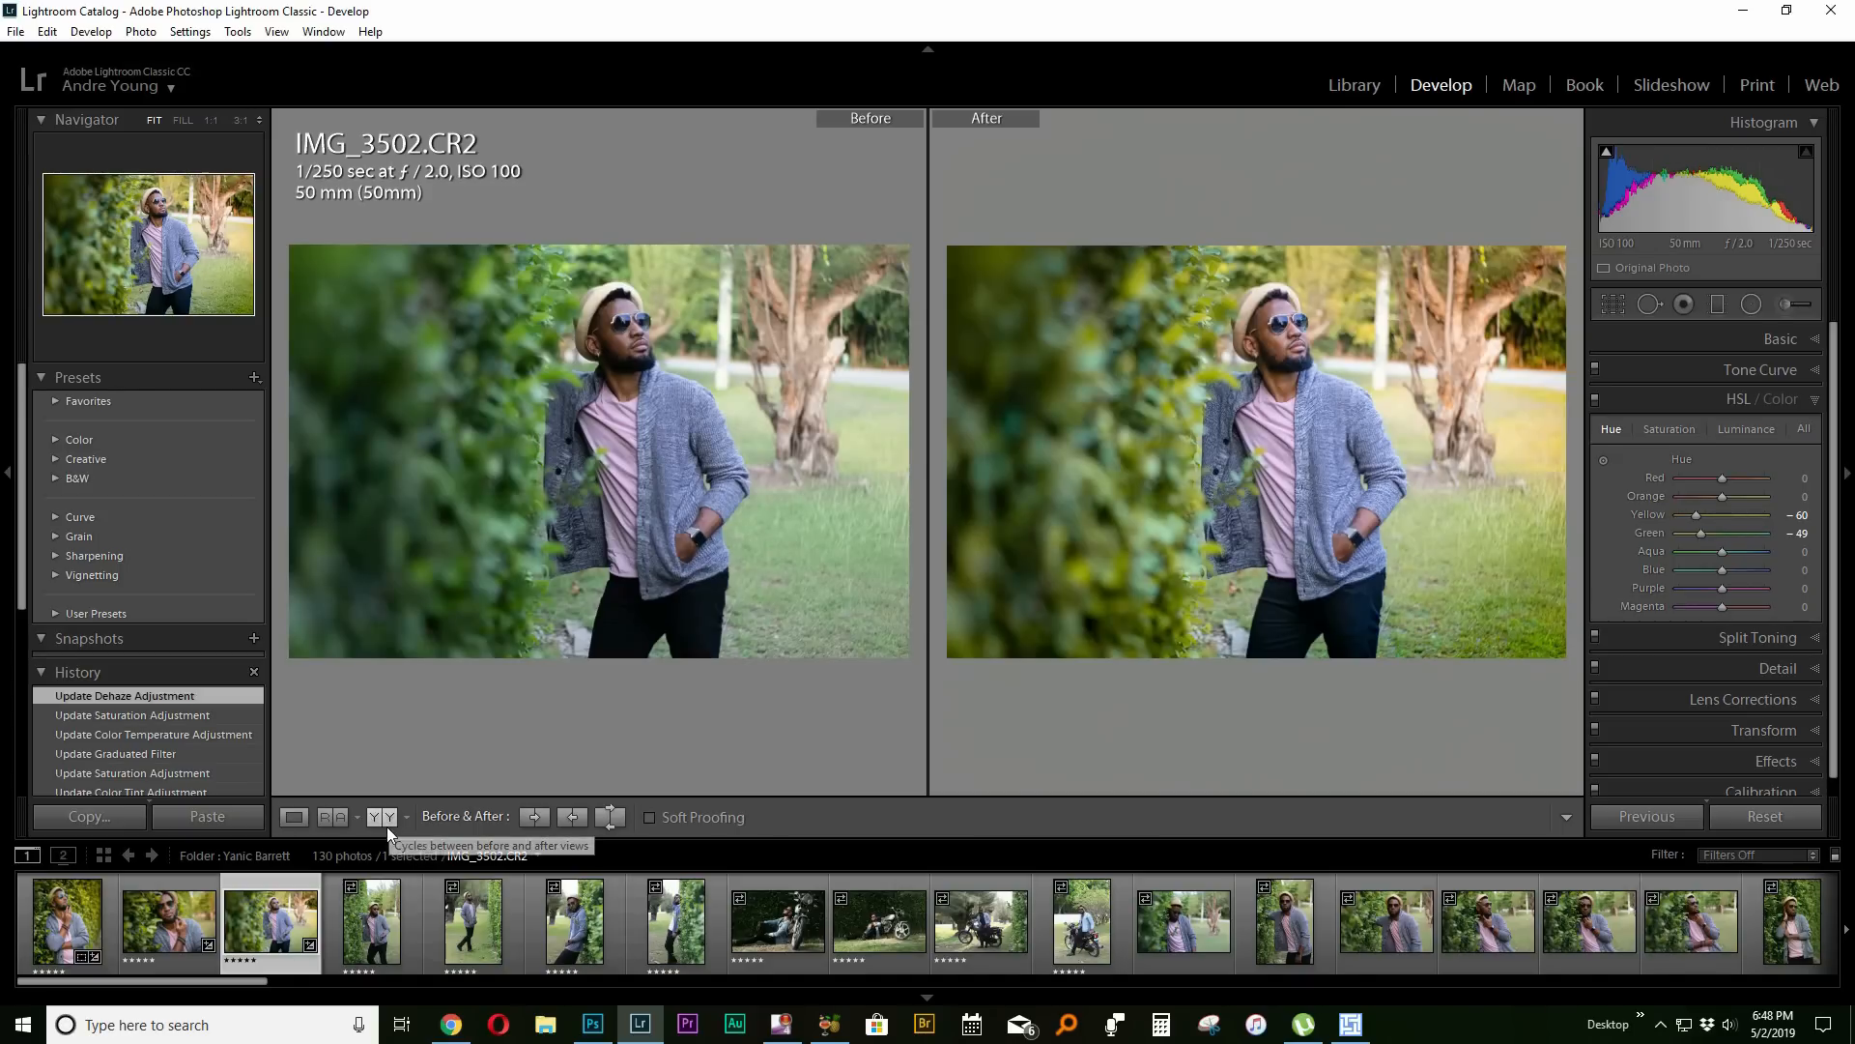
pyautogui.click(387, 824)
# Inspect the face close up on IMG_3500.CR2, and set the photo's star rating to 0.
pyautogui.click(400, 912)
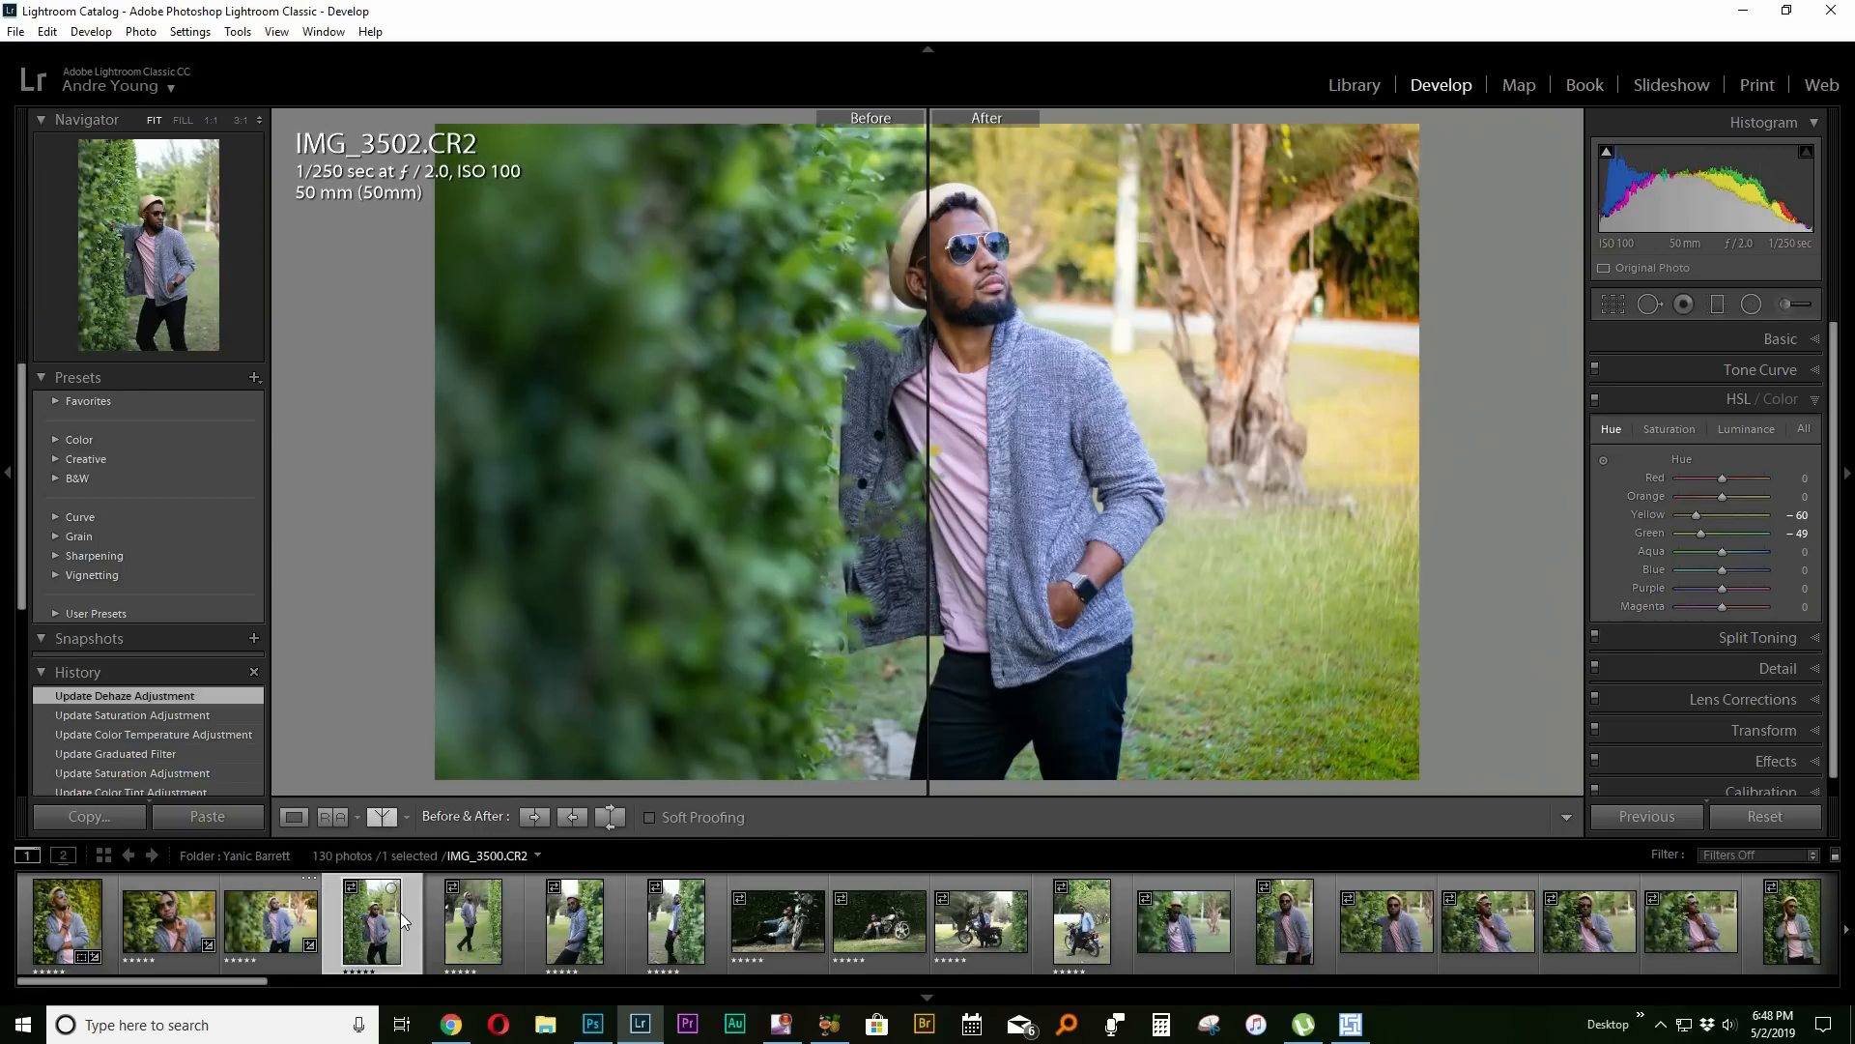
pyautogui.press('d')
pyautogui.click(920, 382)
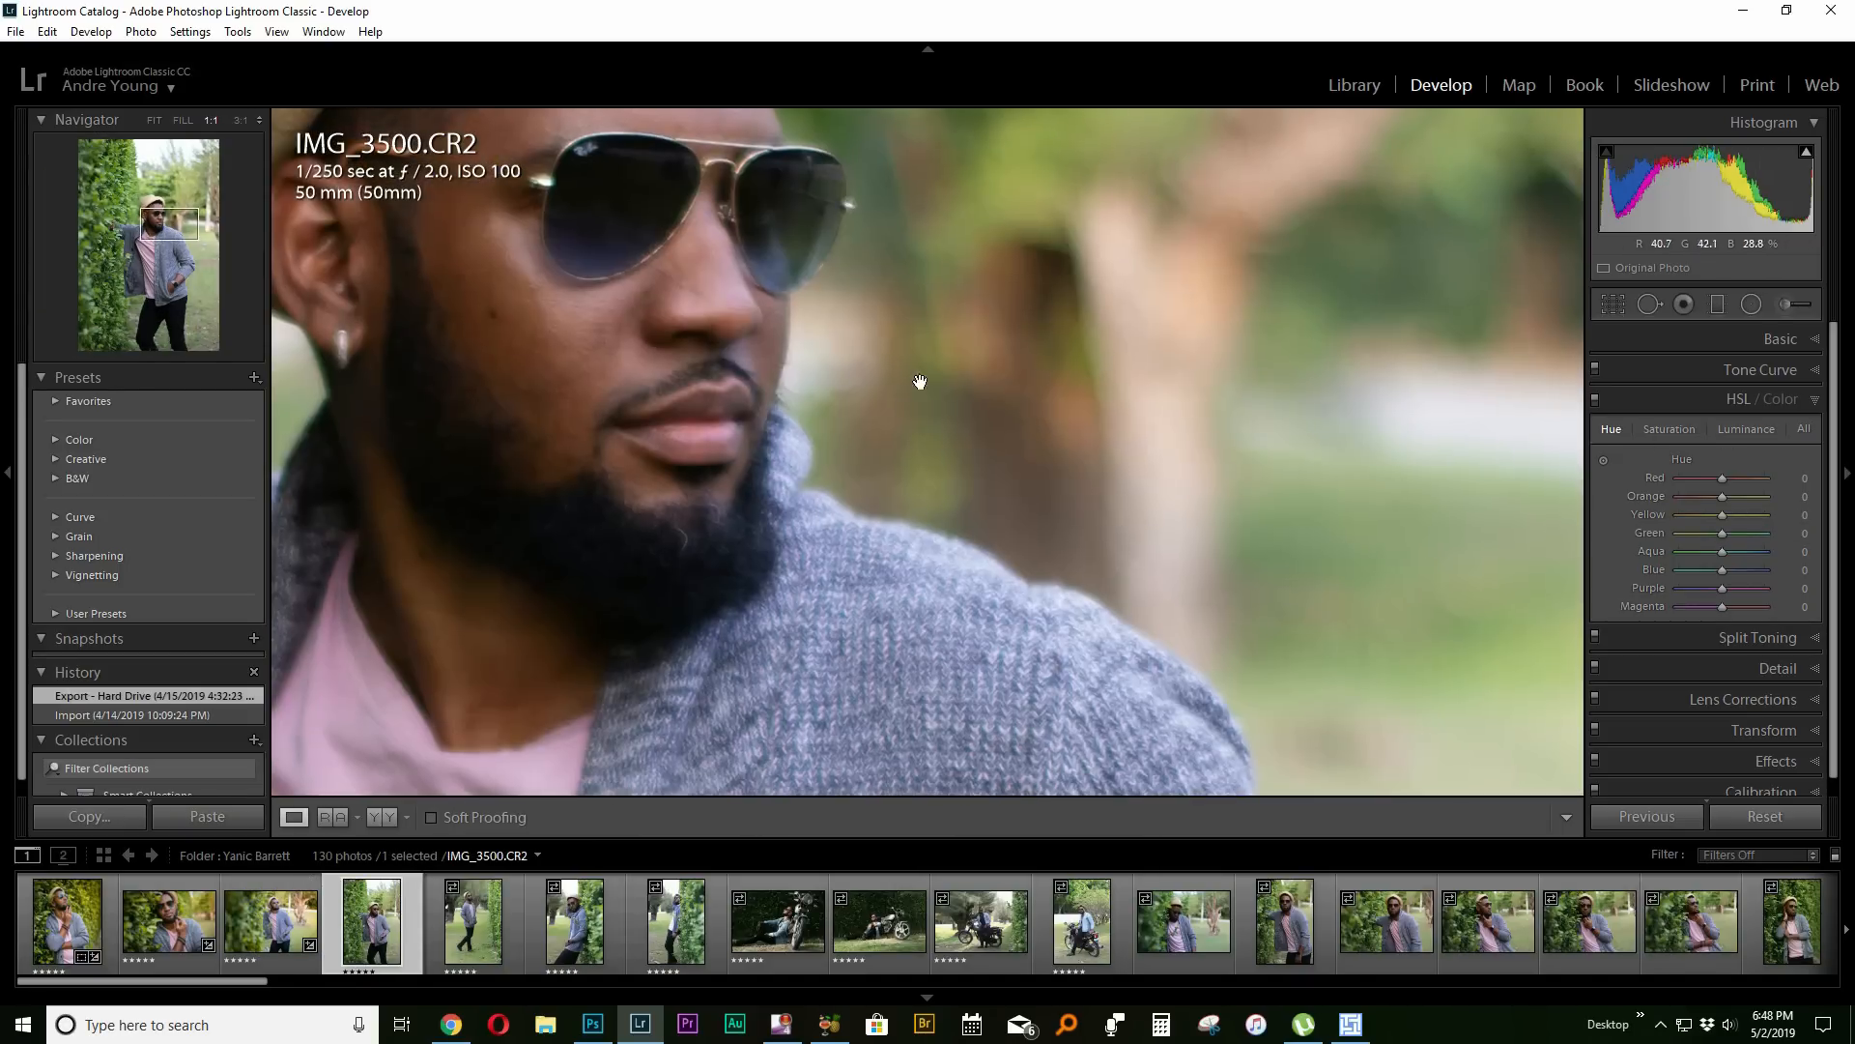
pyautogui.moveTo(633, 338); pyautogui.dragTo(688, 414)
pyautogui.click(802, 430)
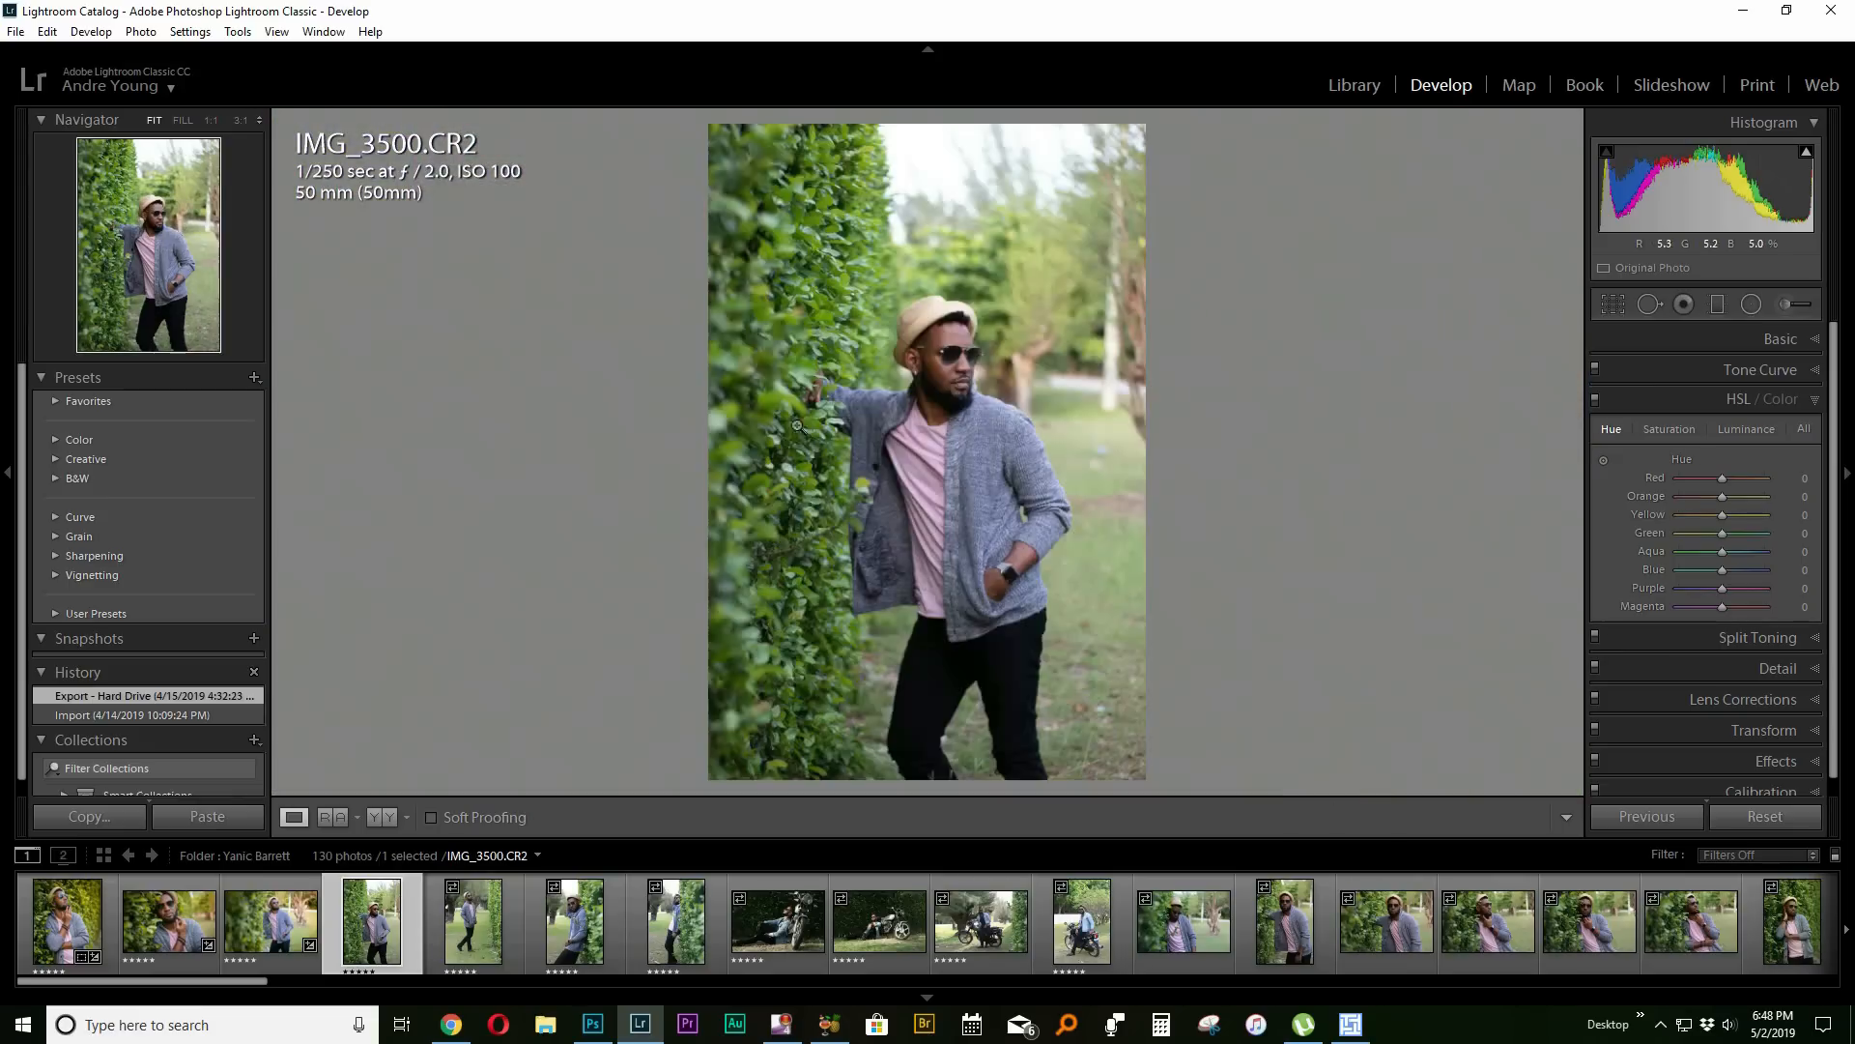
pyautogui.click(798, 425)
pyautogui.moveTo(866, 262); pyautogui.dragTo(904, 443)
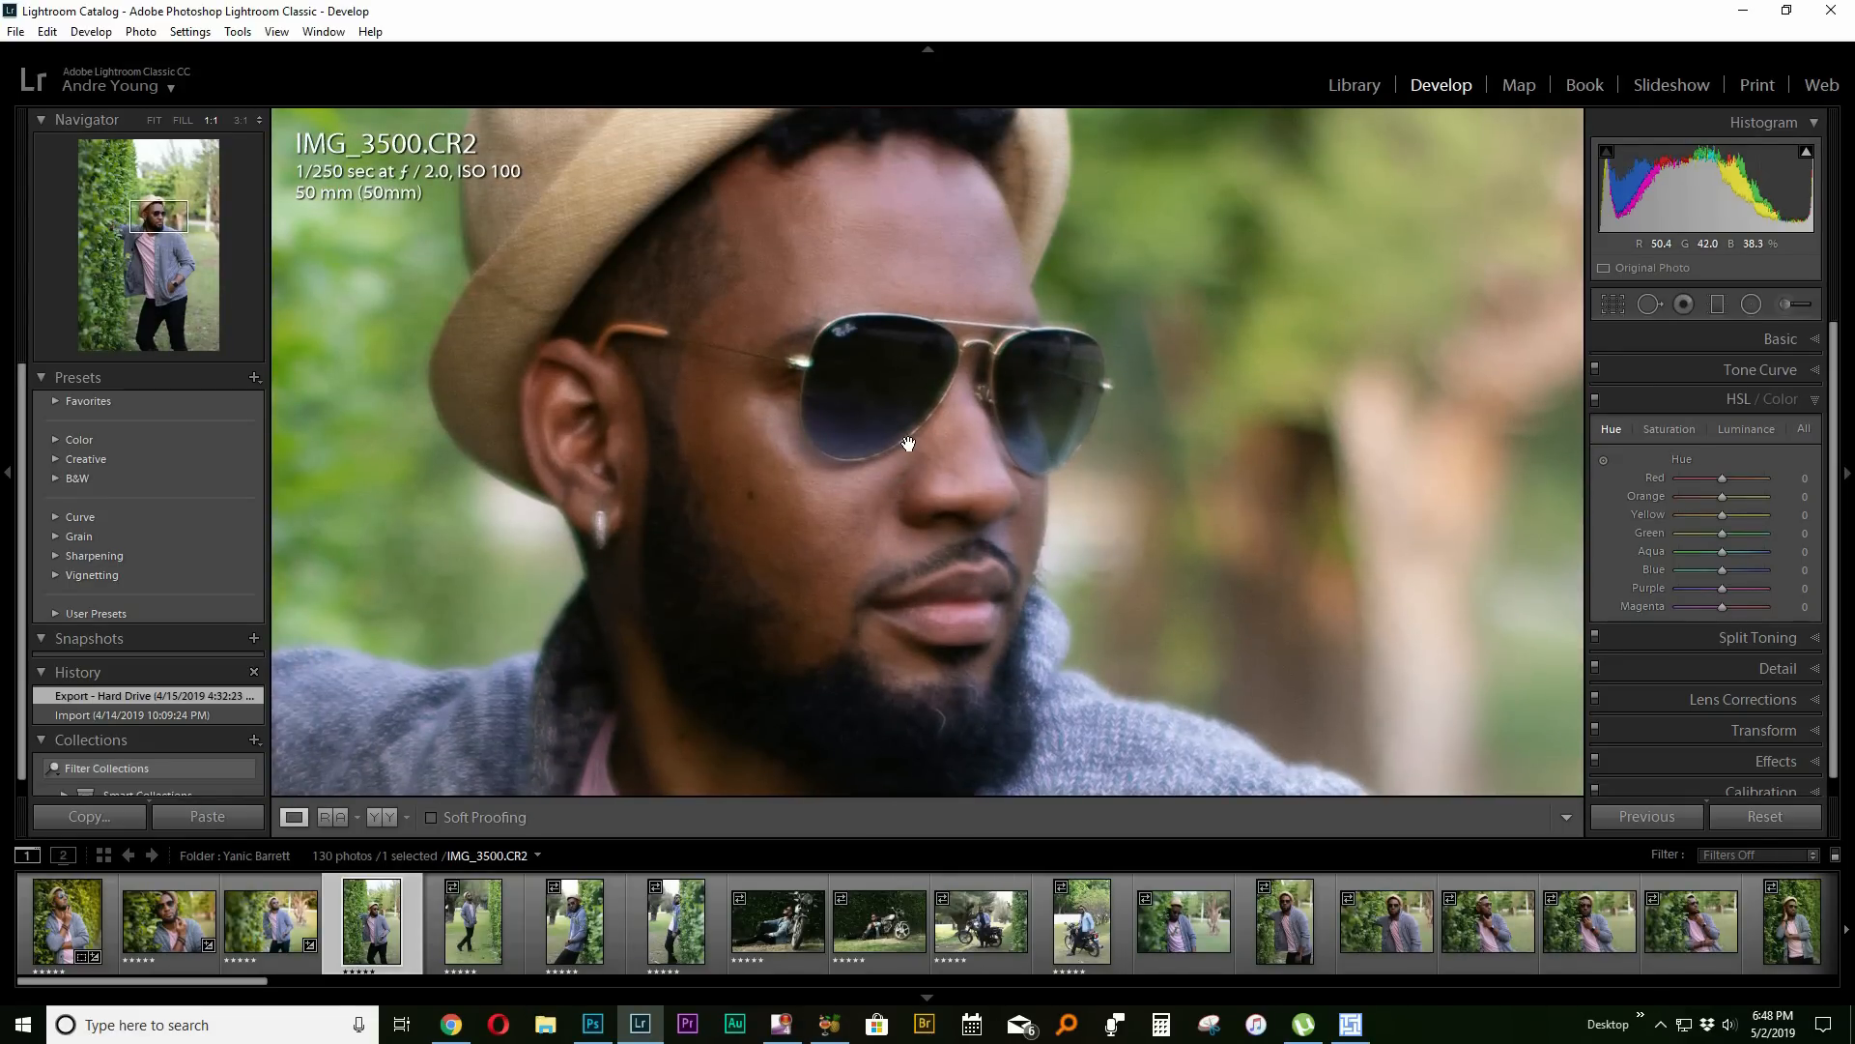
pyautogui.click(915, 446)
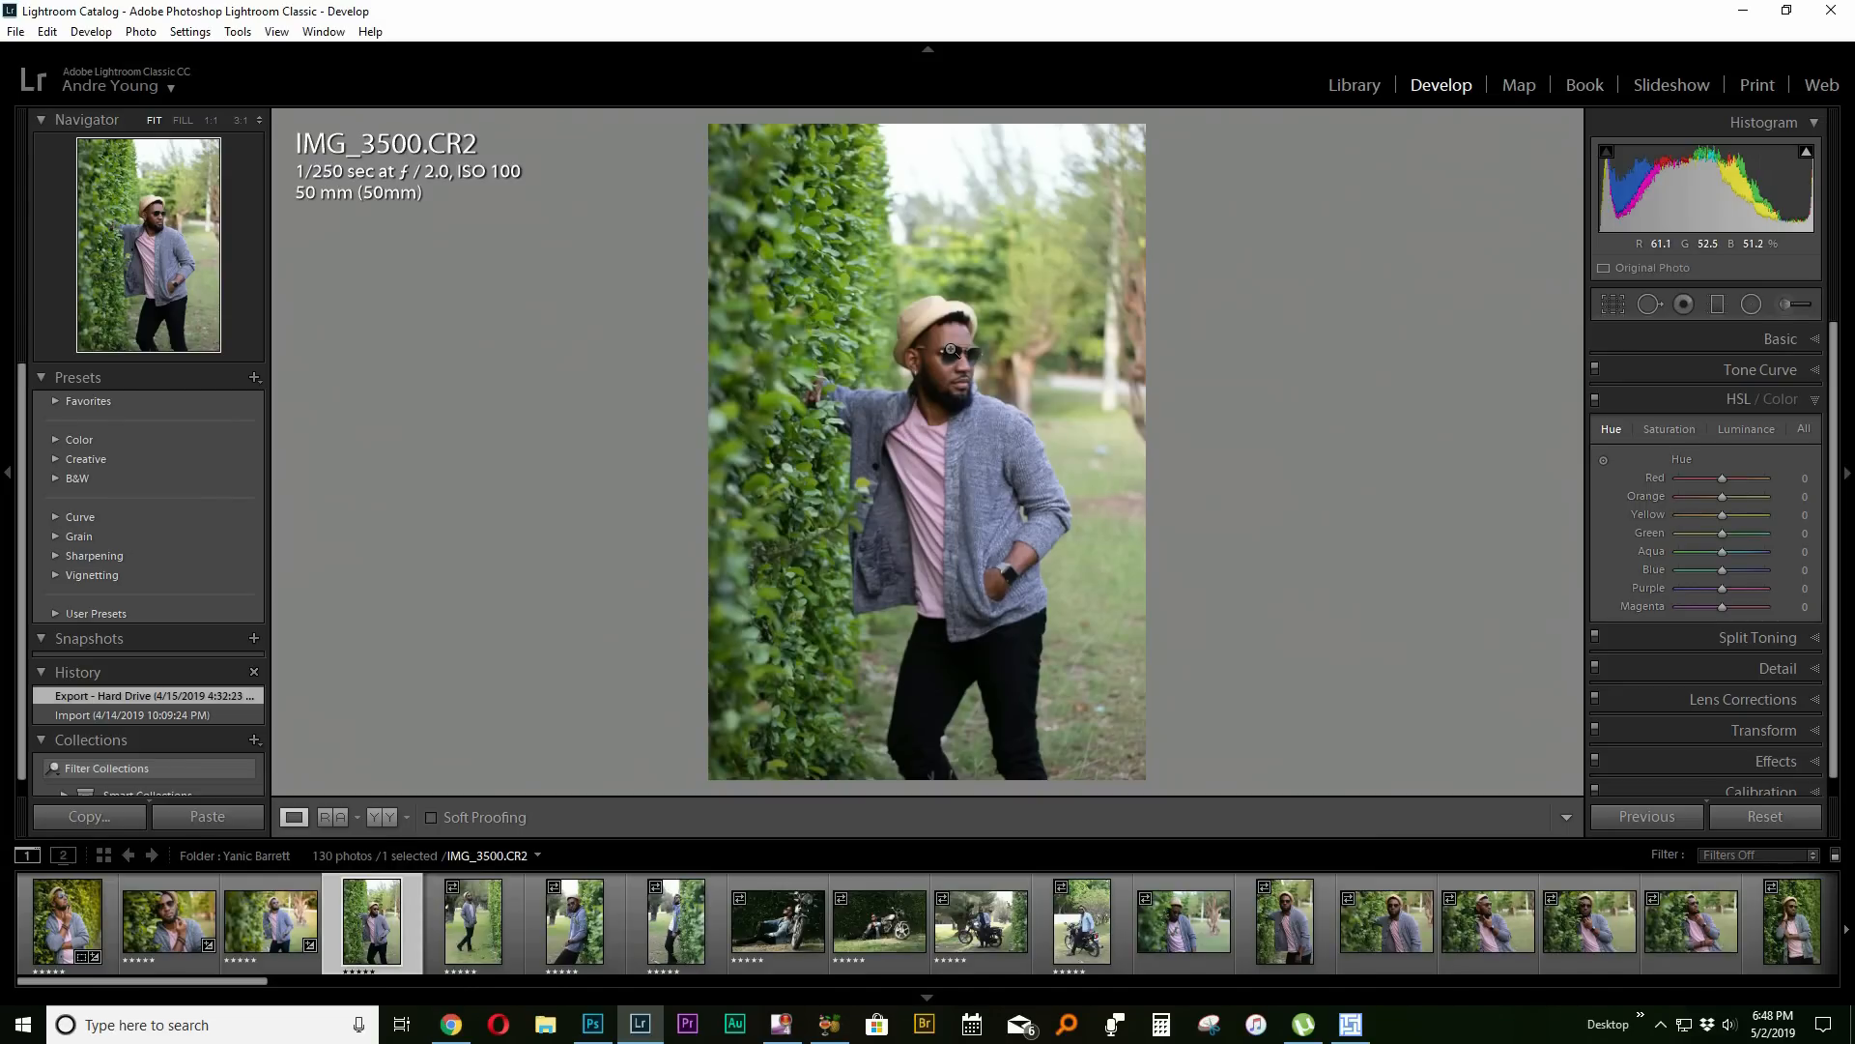
pyautogui.press('u')
pyautogui.press('0')
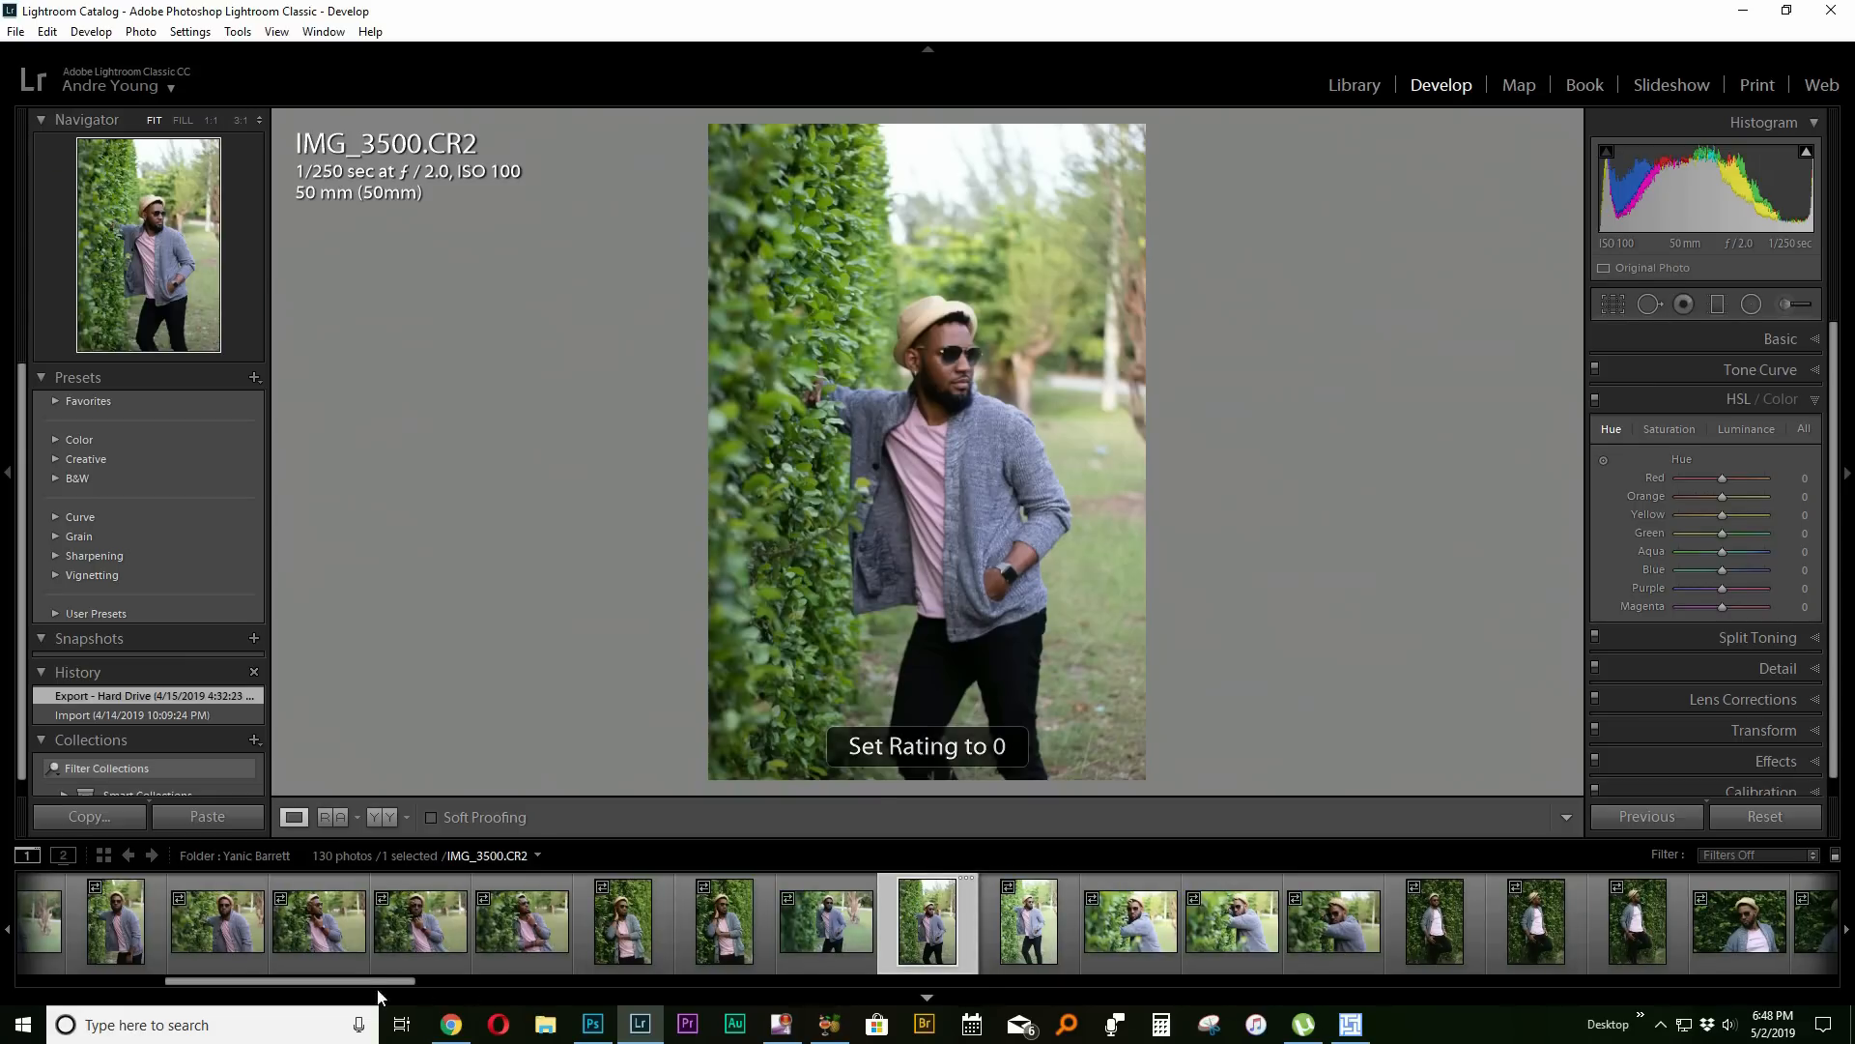
# Synchronize the develop settings of IMG_3502.CR2 to the seven photos following it, excluding local adjustments, transform, spot removal and crop.
pyautogui.hscroll(-5, 354, 983)
pyautogui.click(375, 952)
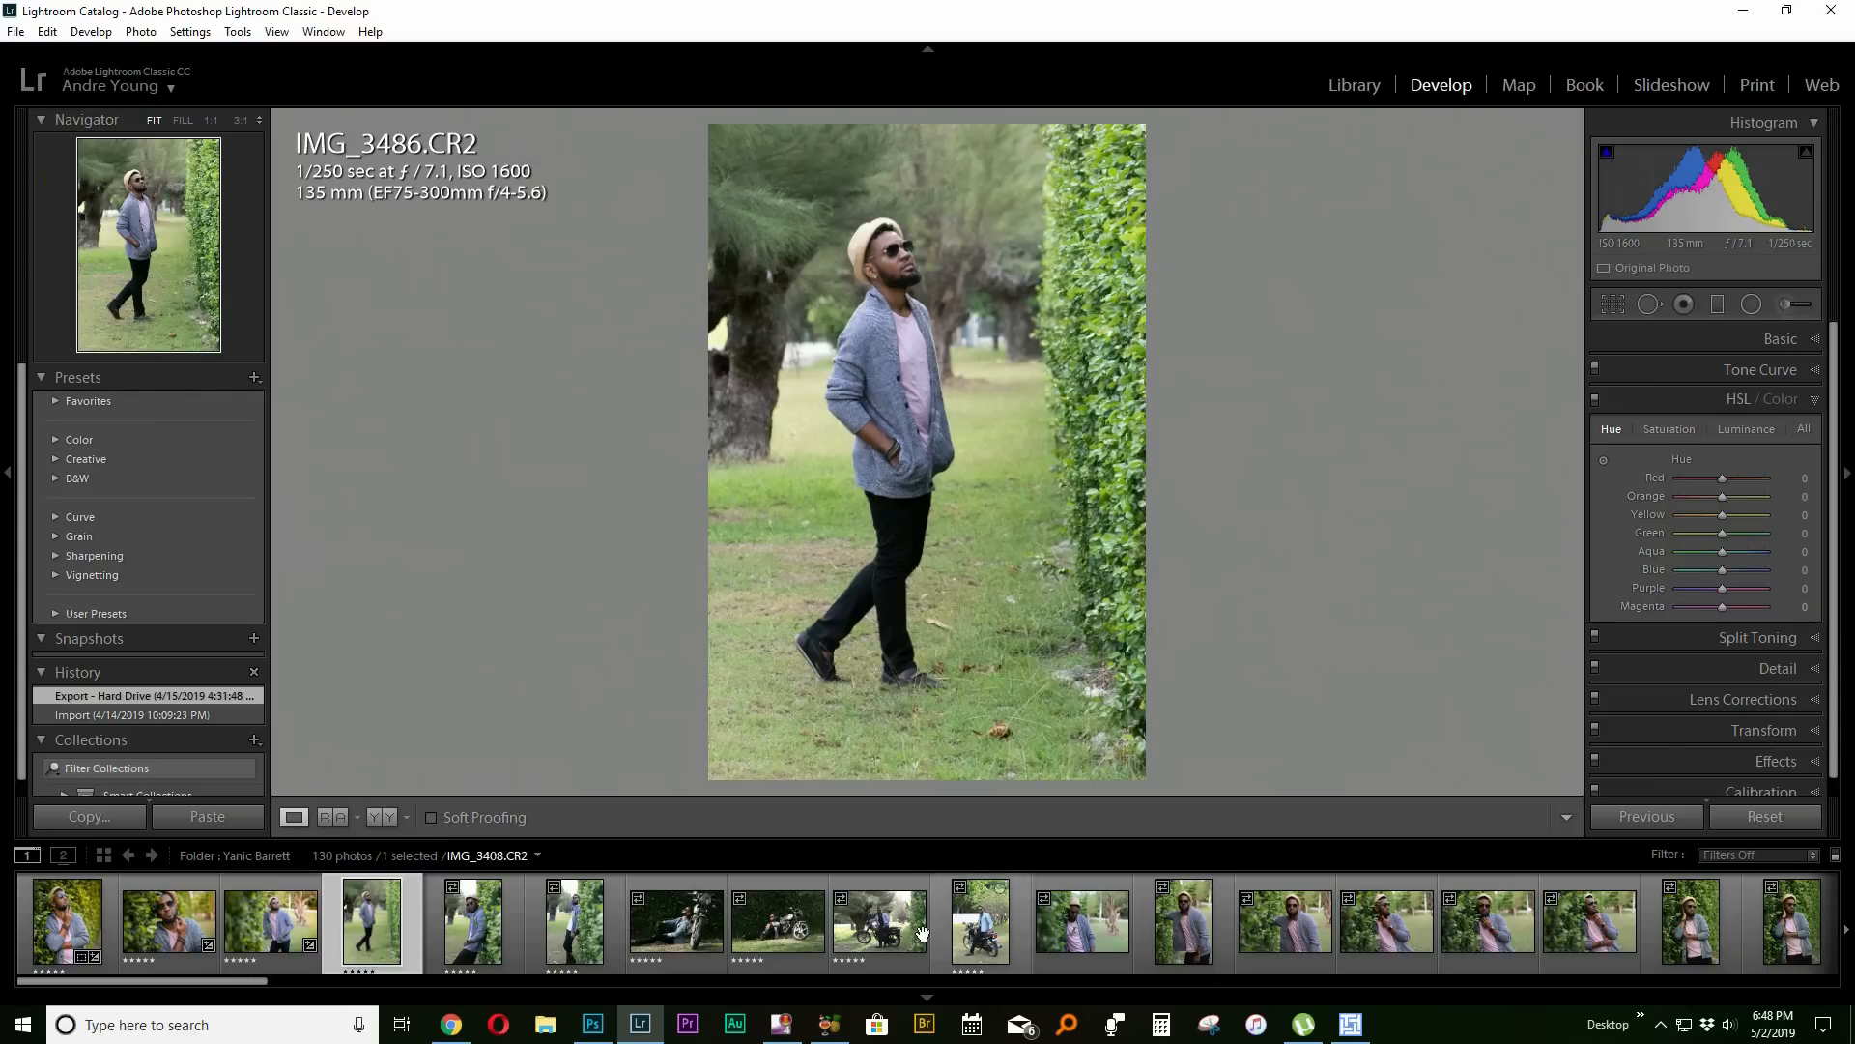
pyautogui.click(283, 926)
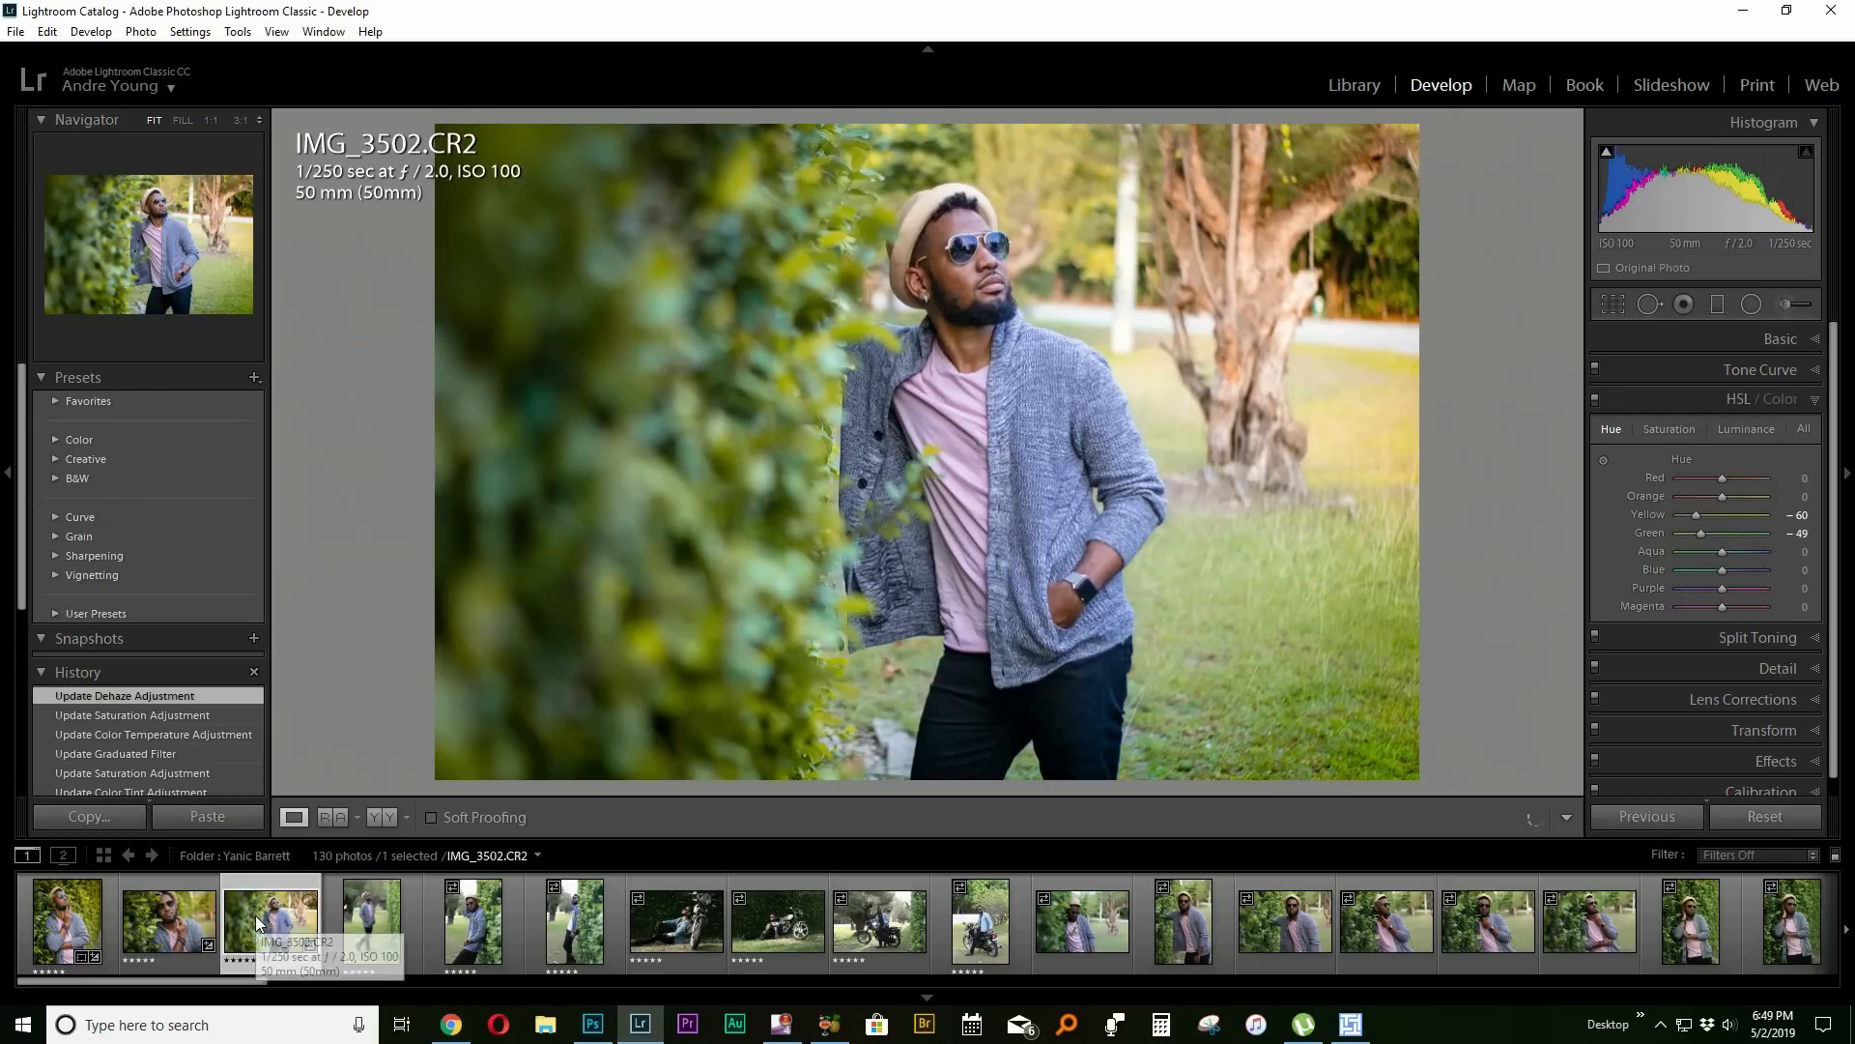
pyautogui.keyDown('shift'); pyautogui.click(978, 942); pyautogui.keyUp('shift')
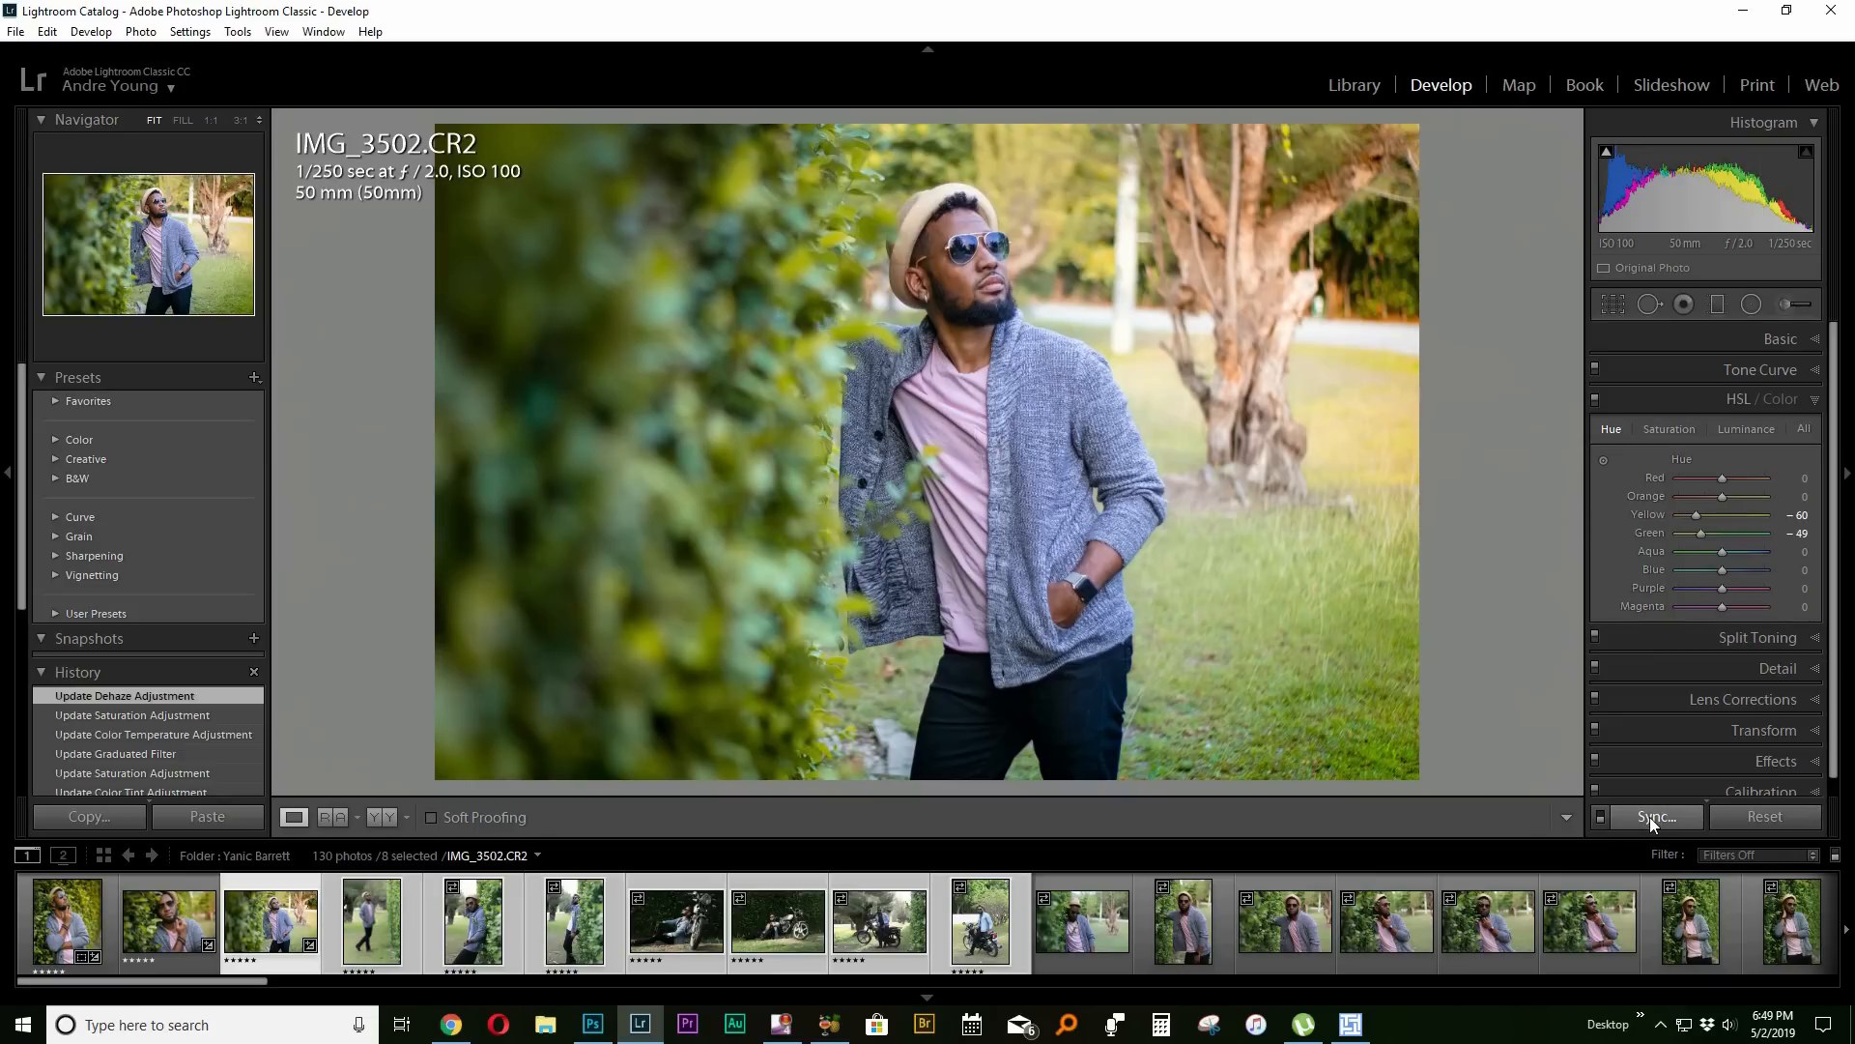
pyautogui.click(1653, 816)
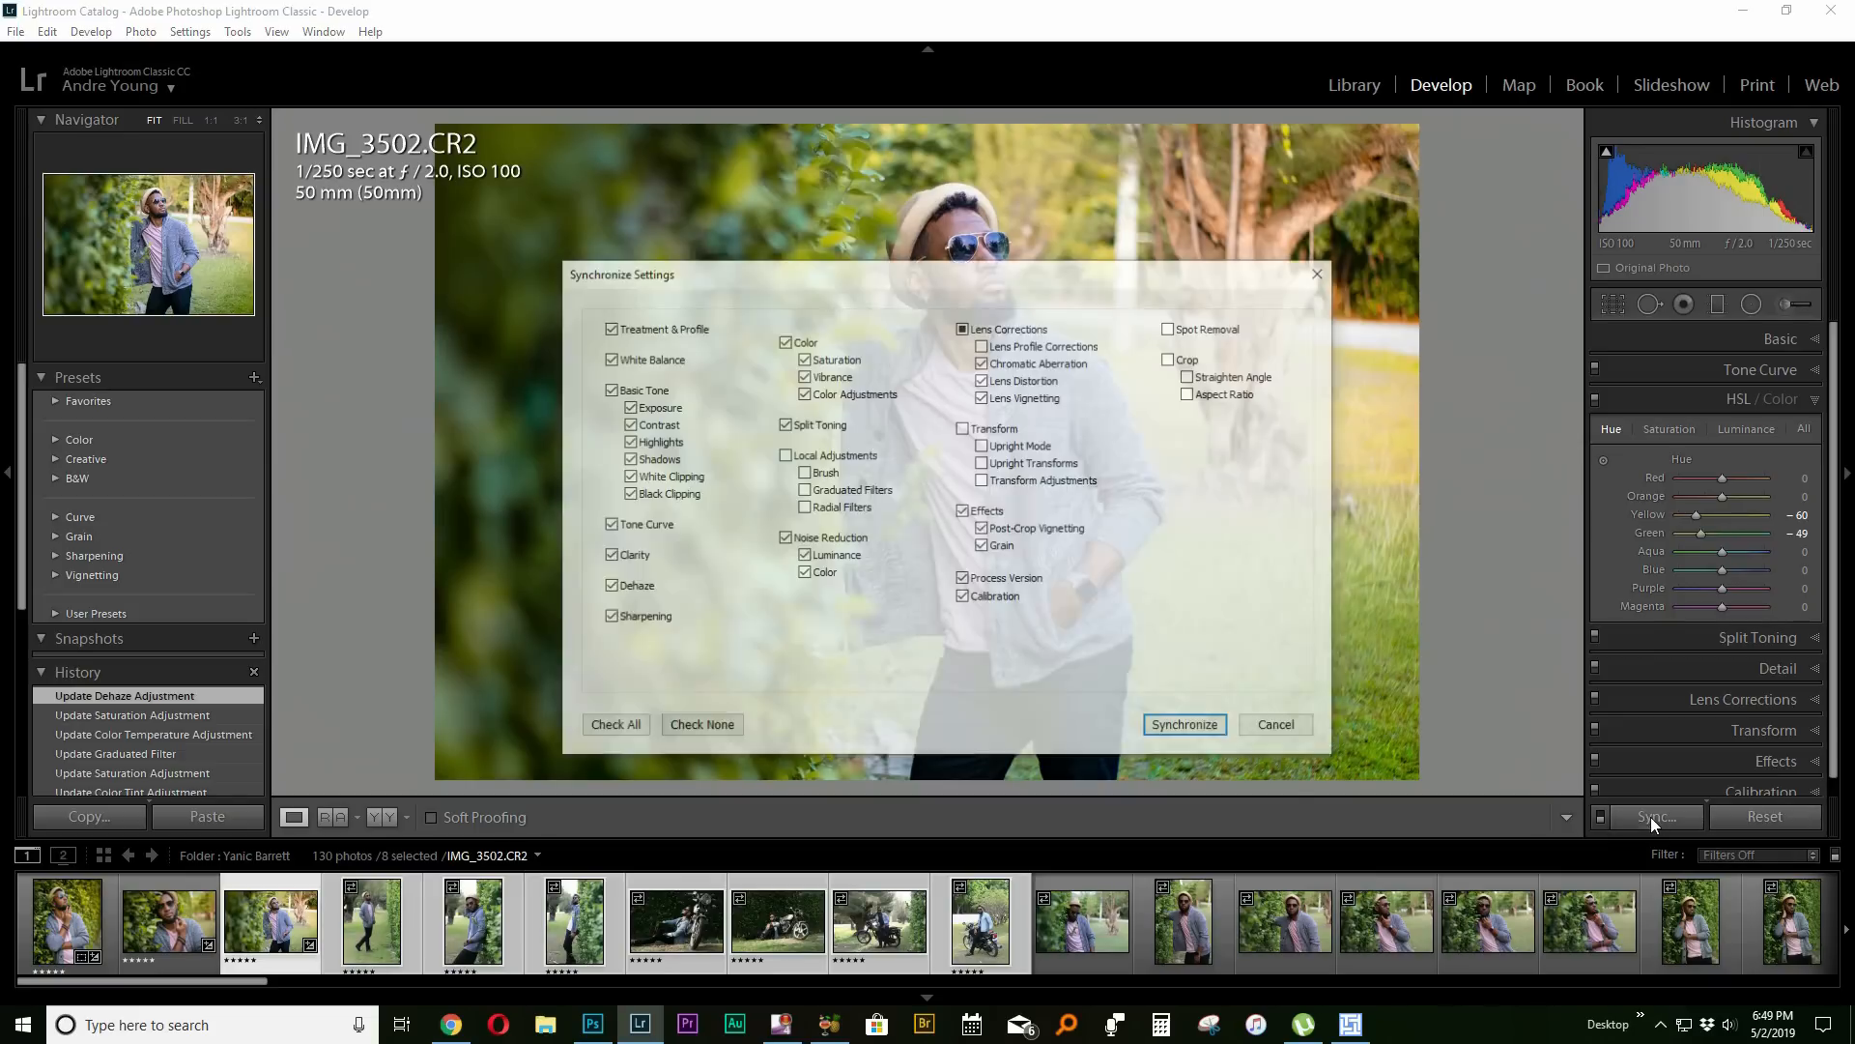
pyautogui.click(1189, 727)
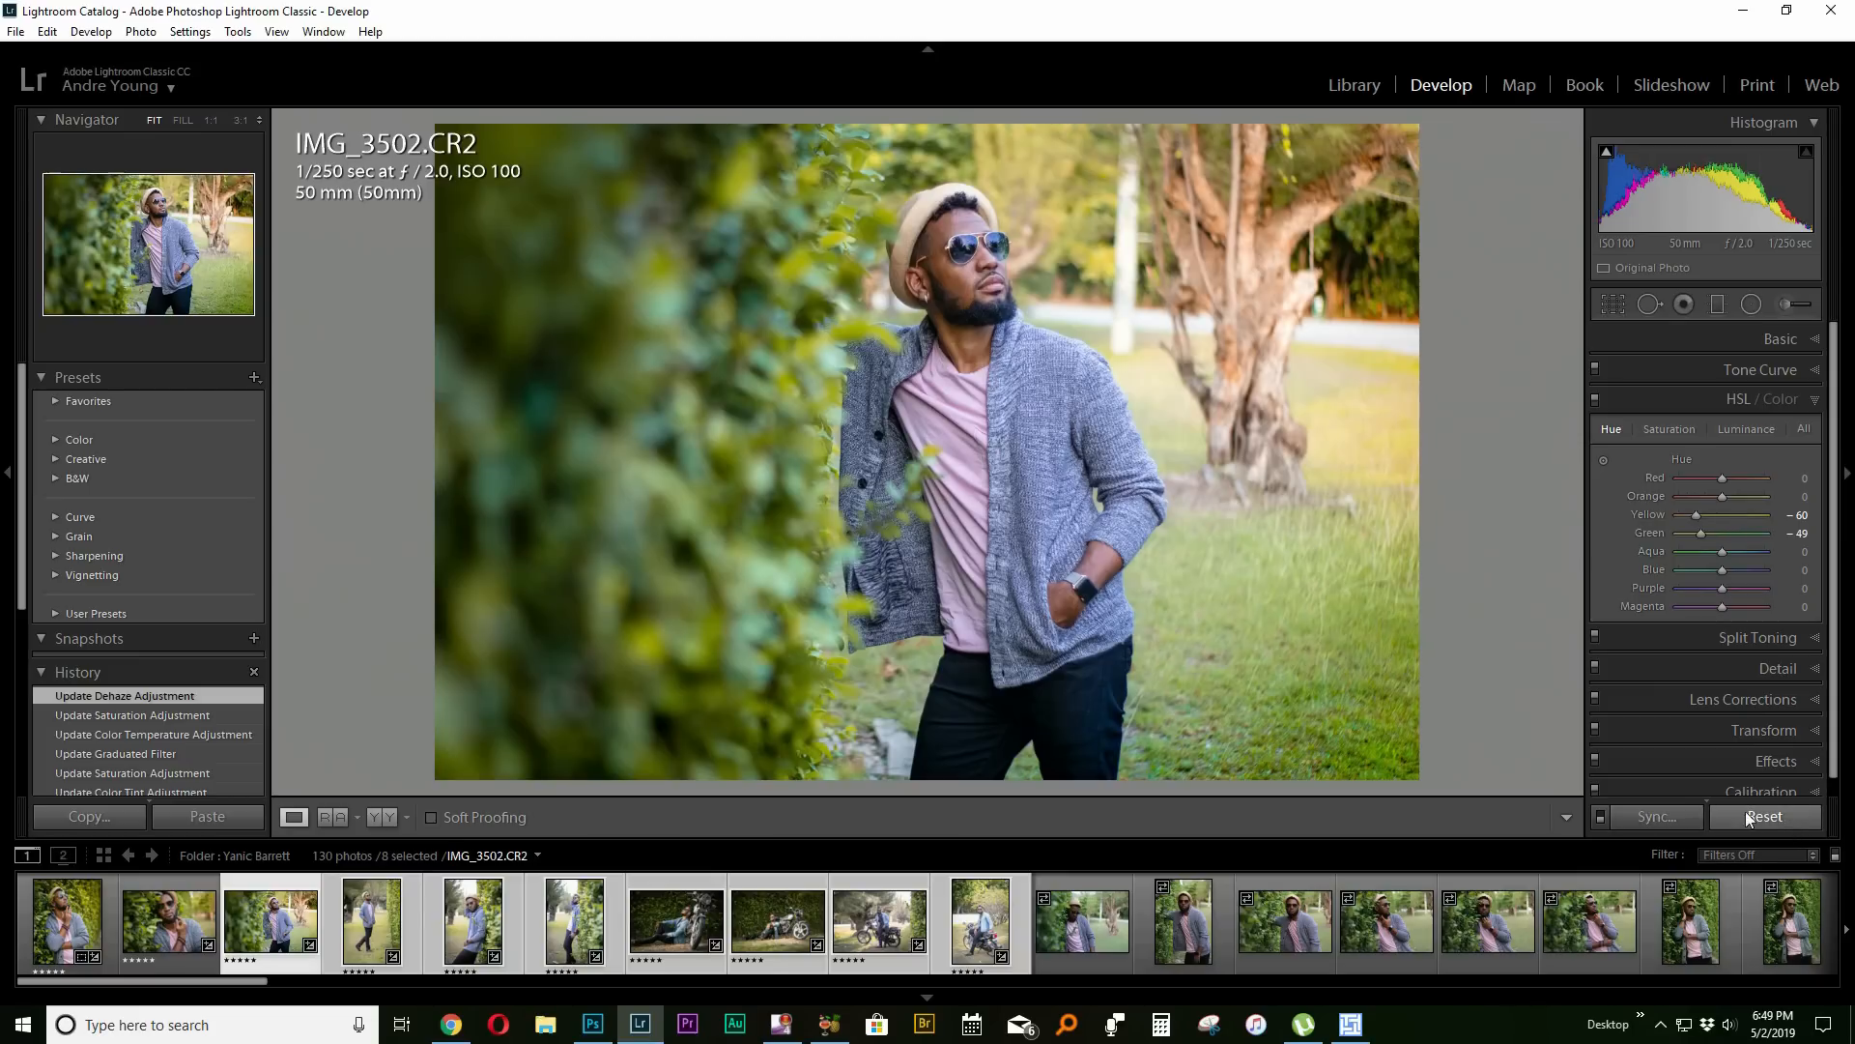
# Review the synchronized IMG_3486.CR2, and synchronize the develop settings of IMG_3504.CR2 onto it instead.
pyautogui.click(370, 928)
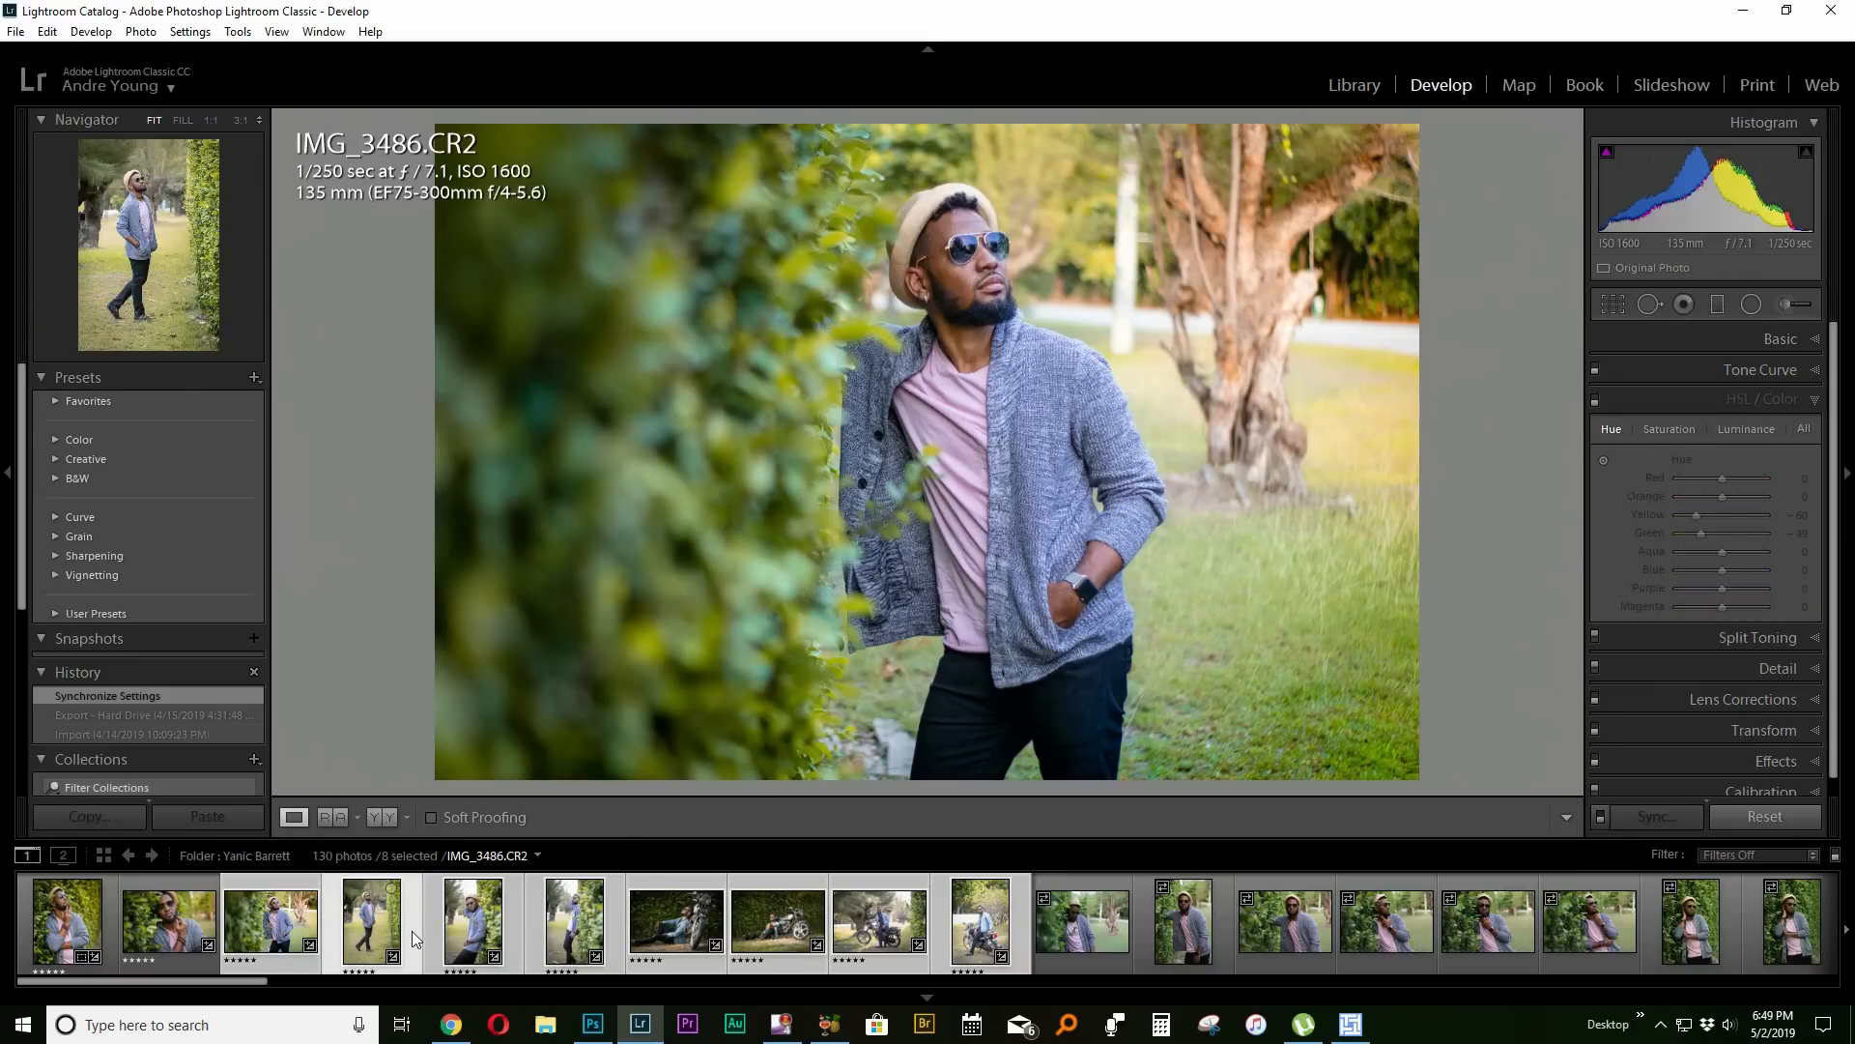
pyautogui.click(413, 933)
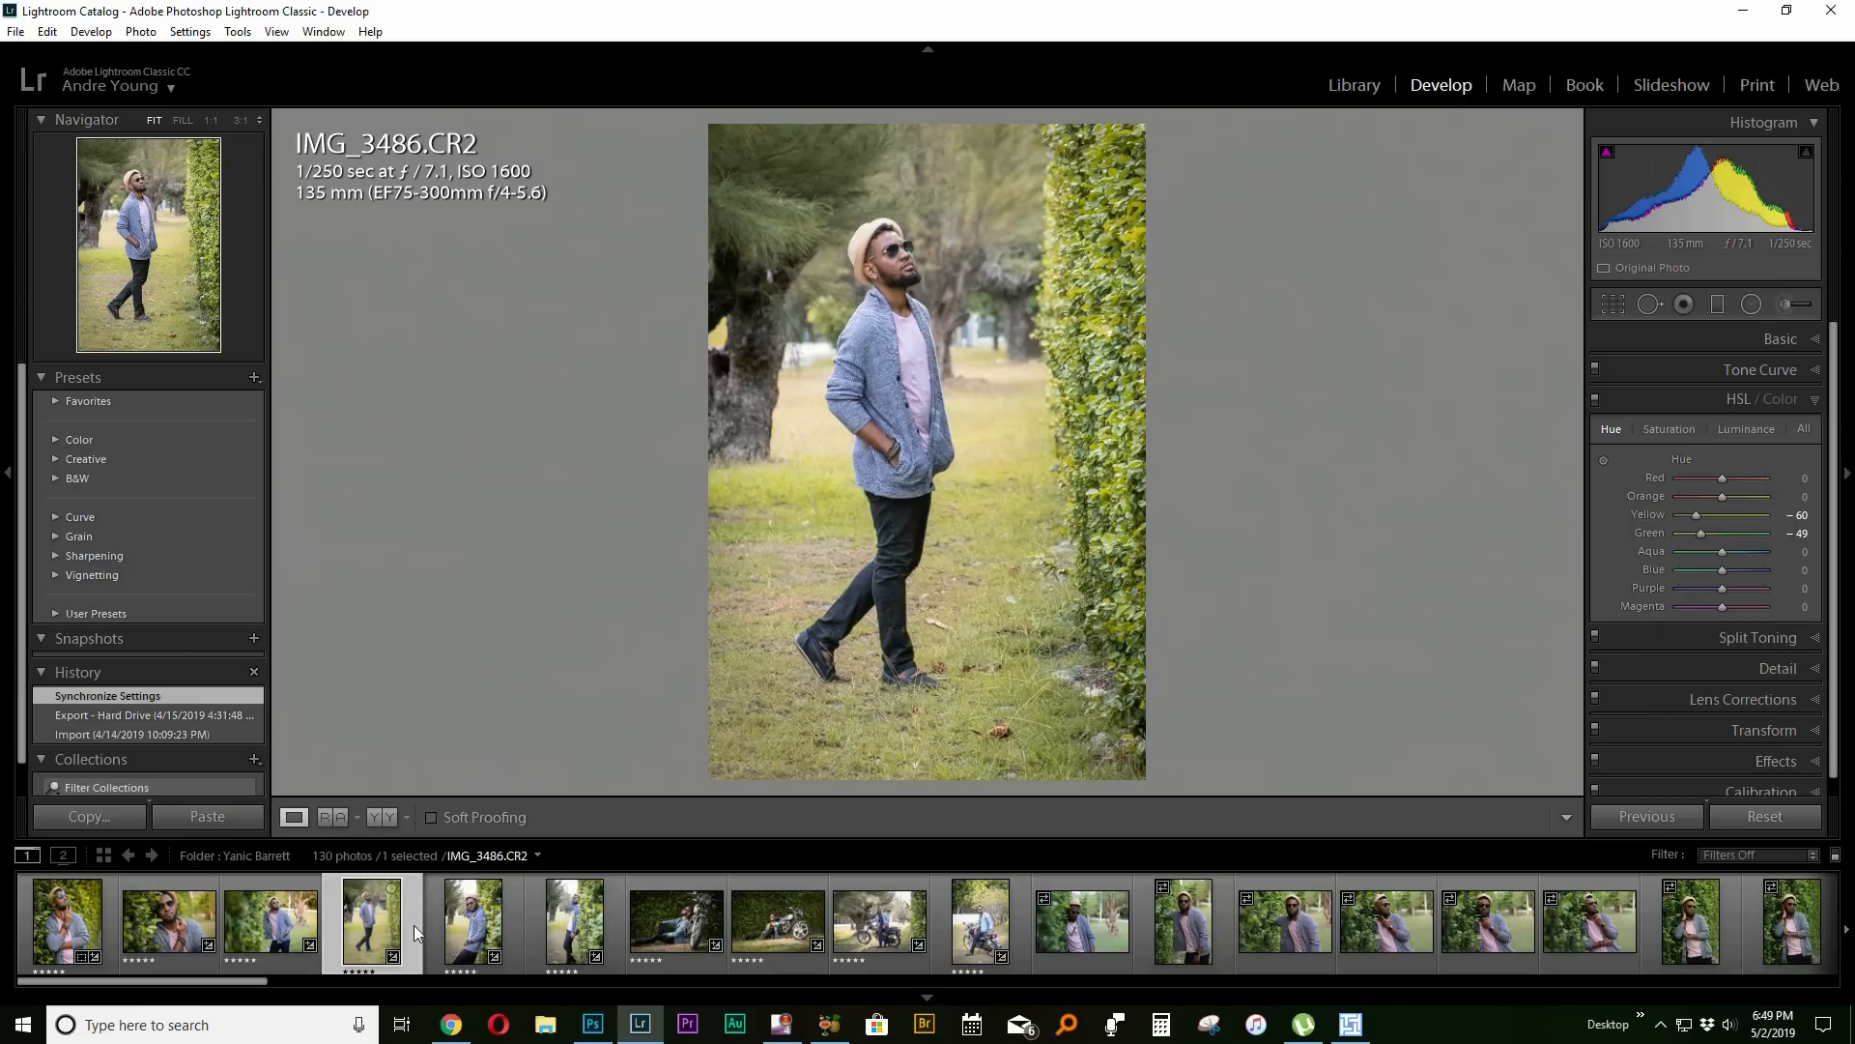
pyautogui.click(77, 934)
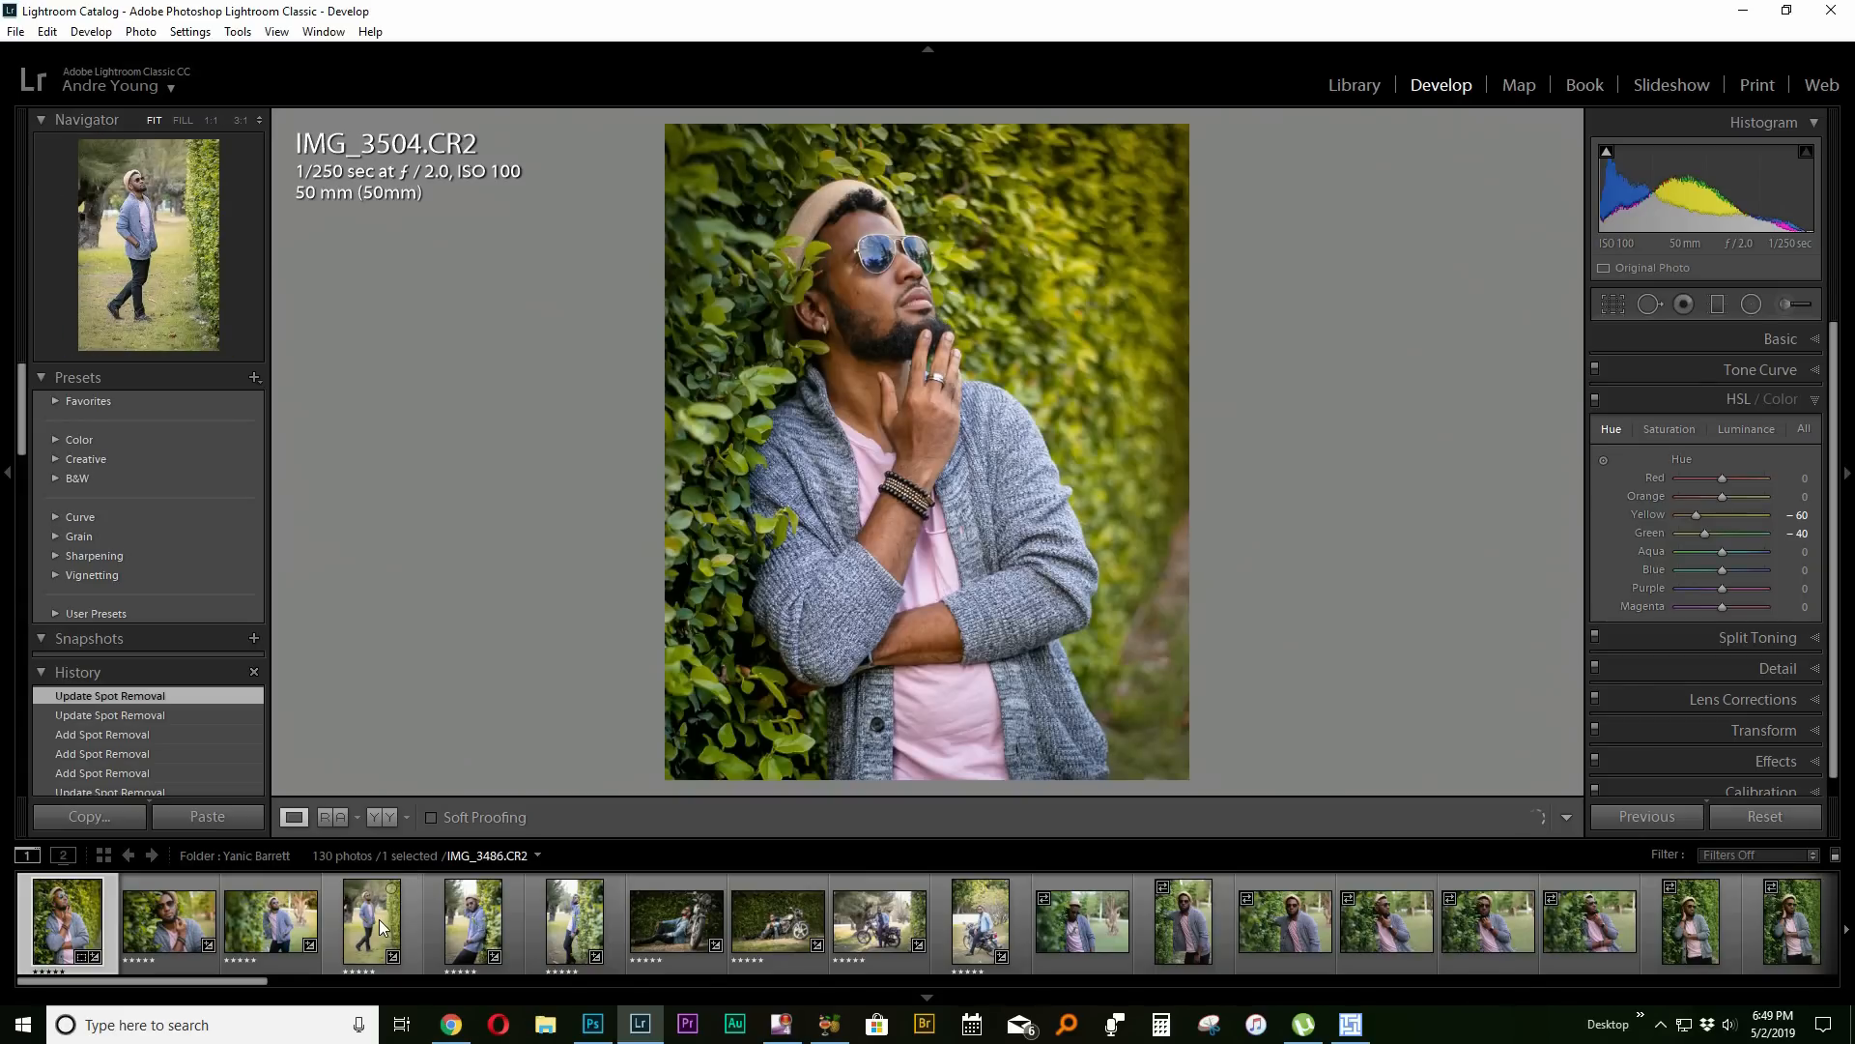
pyautogui.keyDown('ctrl'); pyautogui.click(379, 919); pyautogui.keyUp('ctrl')
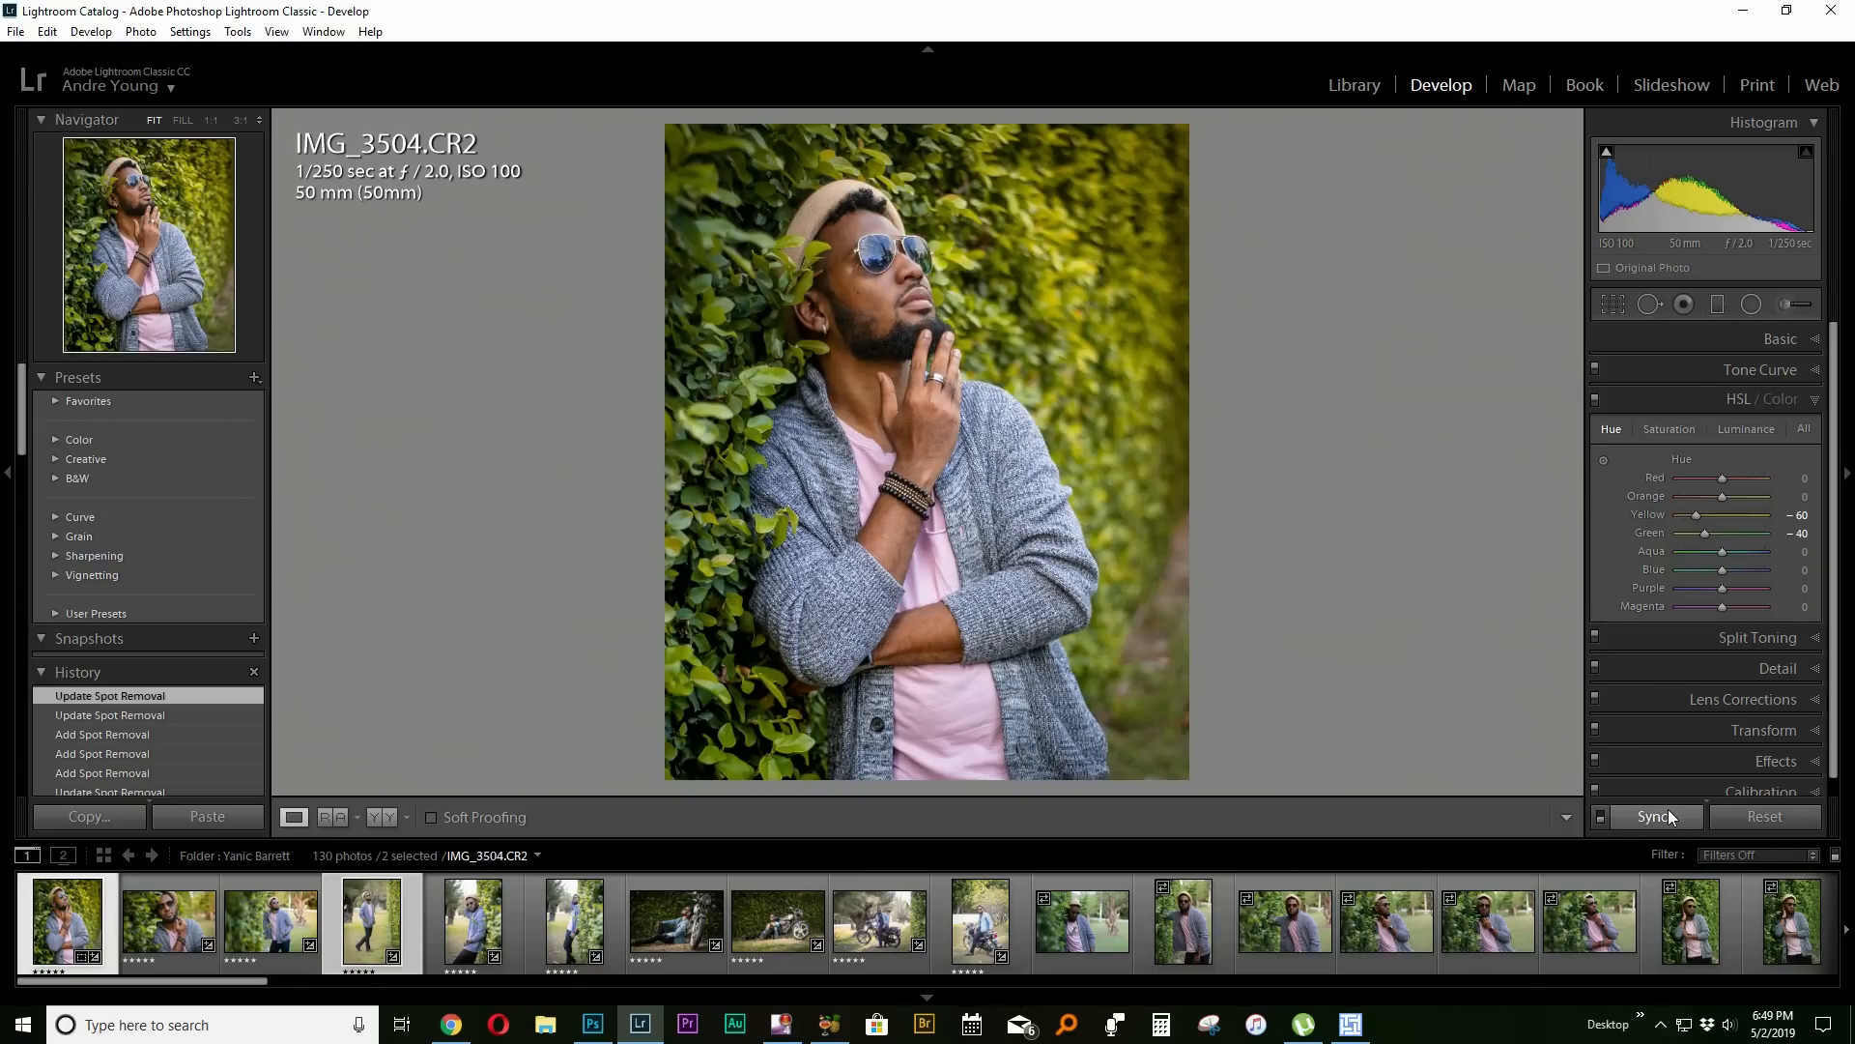
pyautogui.click(1668, 810)
pyautogui.click(1182, 731)
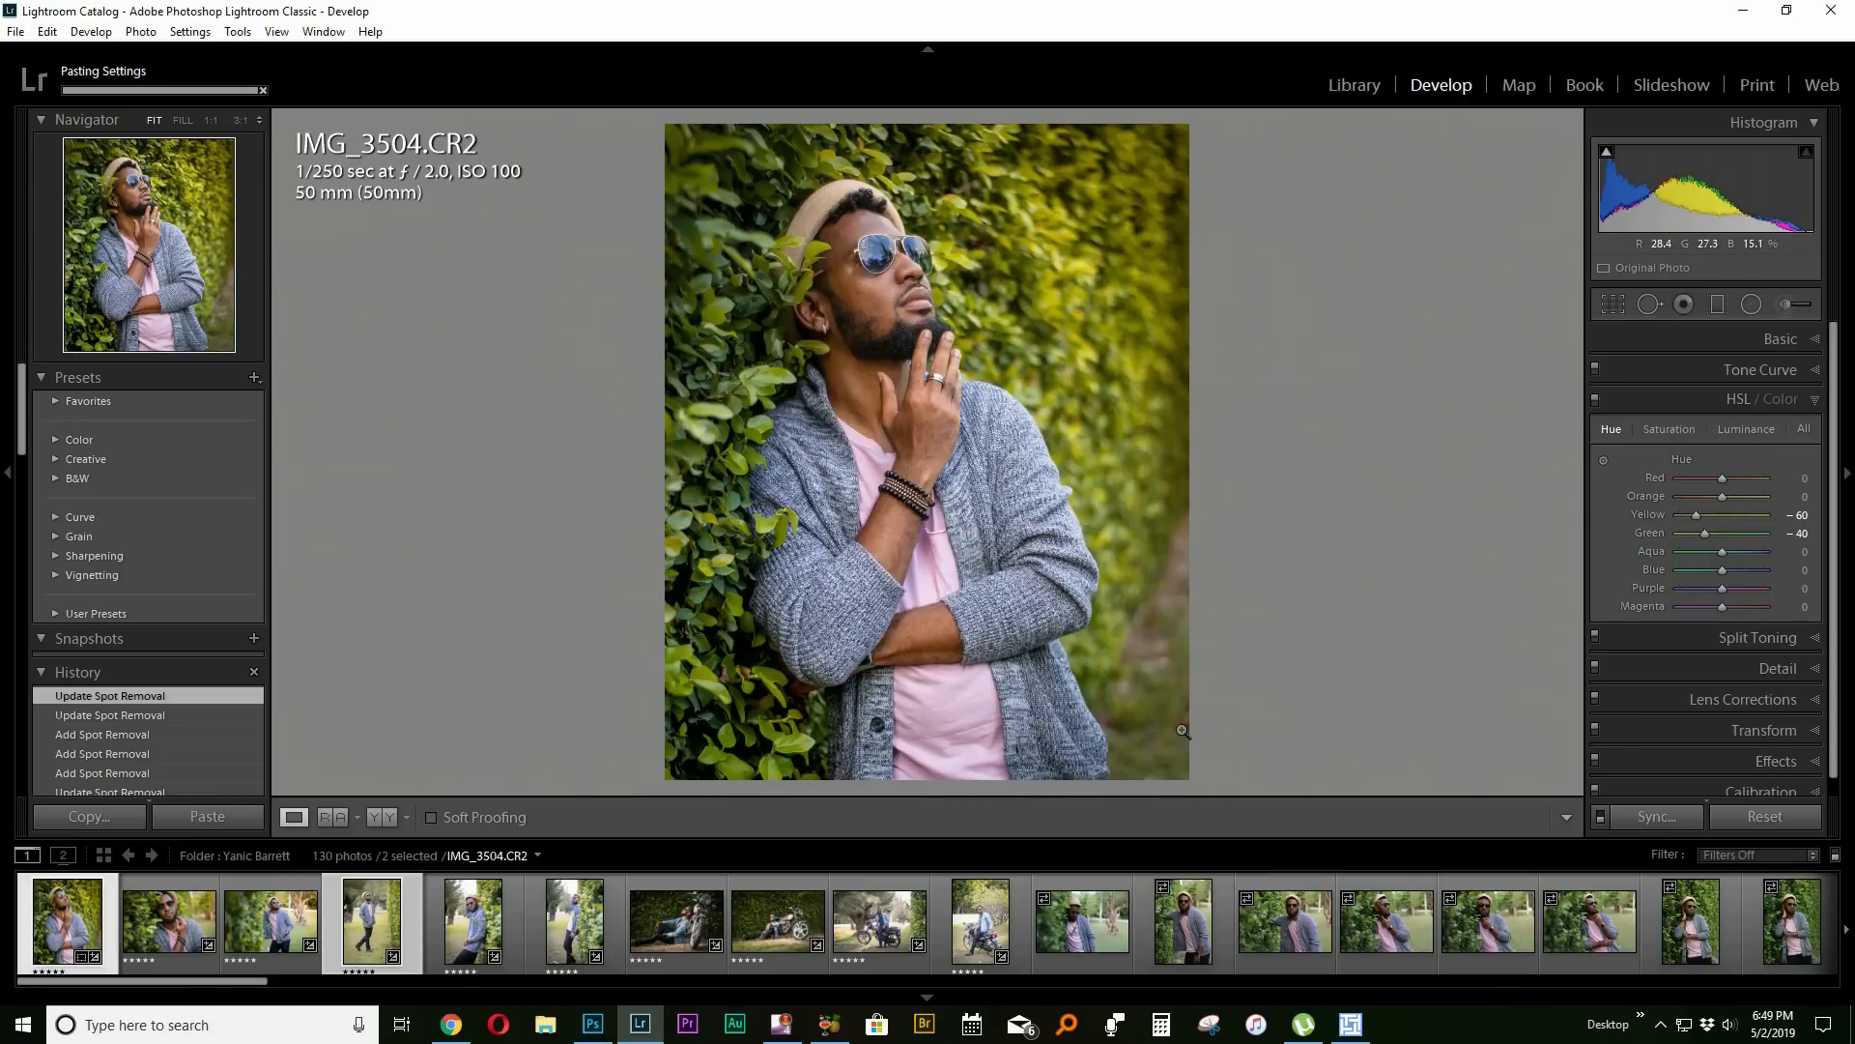
# Reset the develop settings of IMG_3486.CR2 and paste the settings copied from IMG_3504.CR2 onto it, excluding local adjustments, transform, spot removal and crop.
pyautogui.click(409, 936)
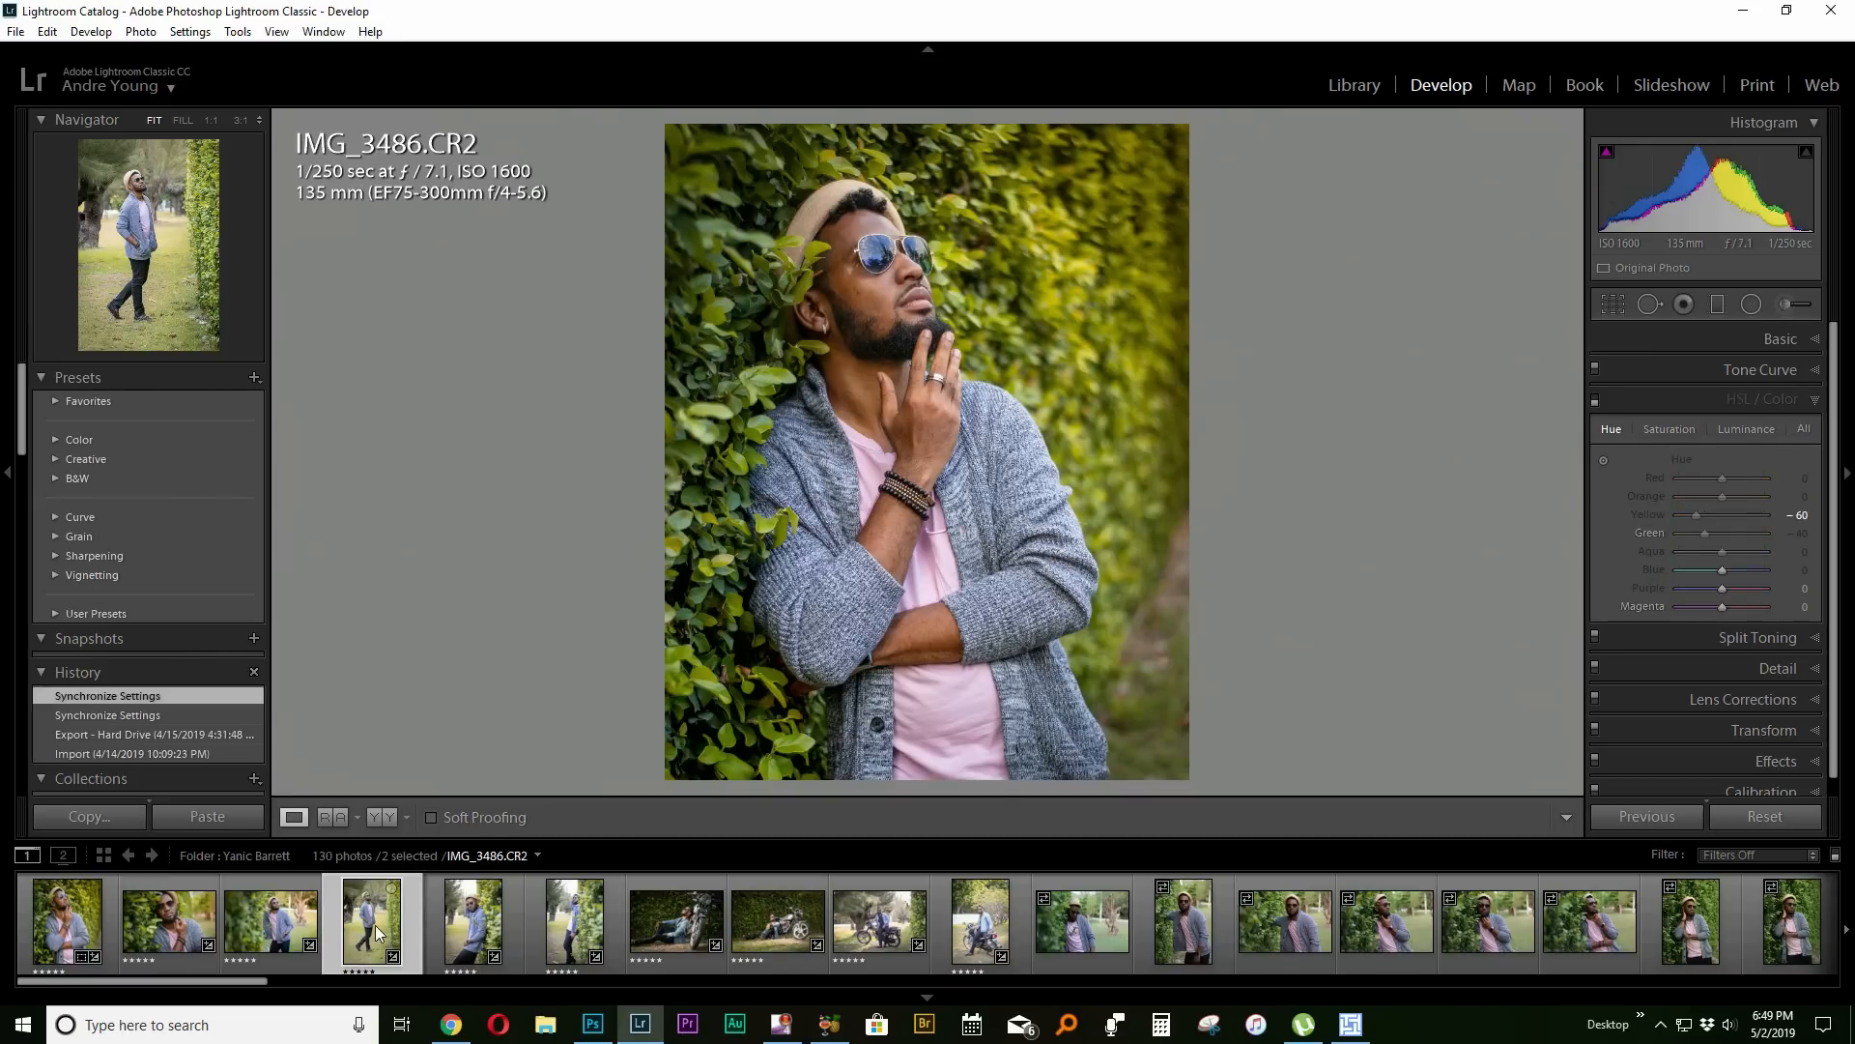
pyautogui.click(1759, 812)
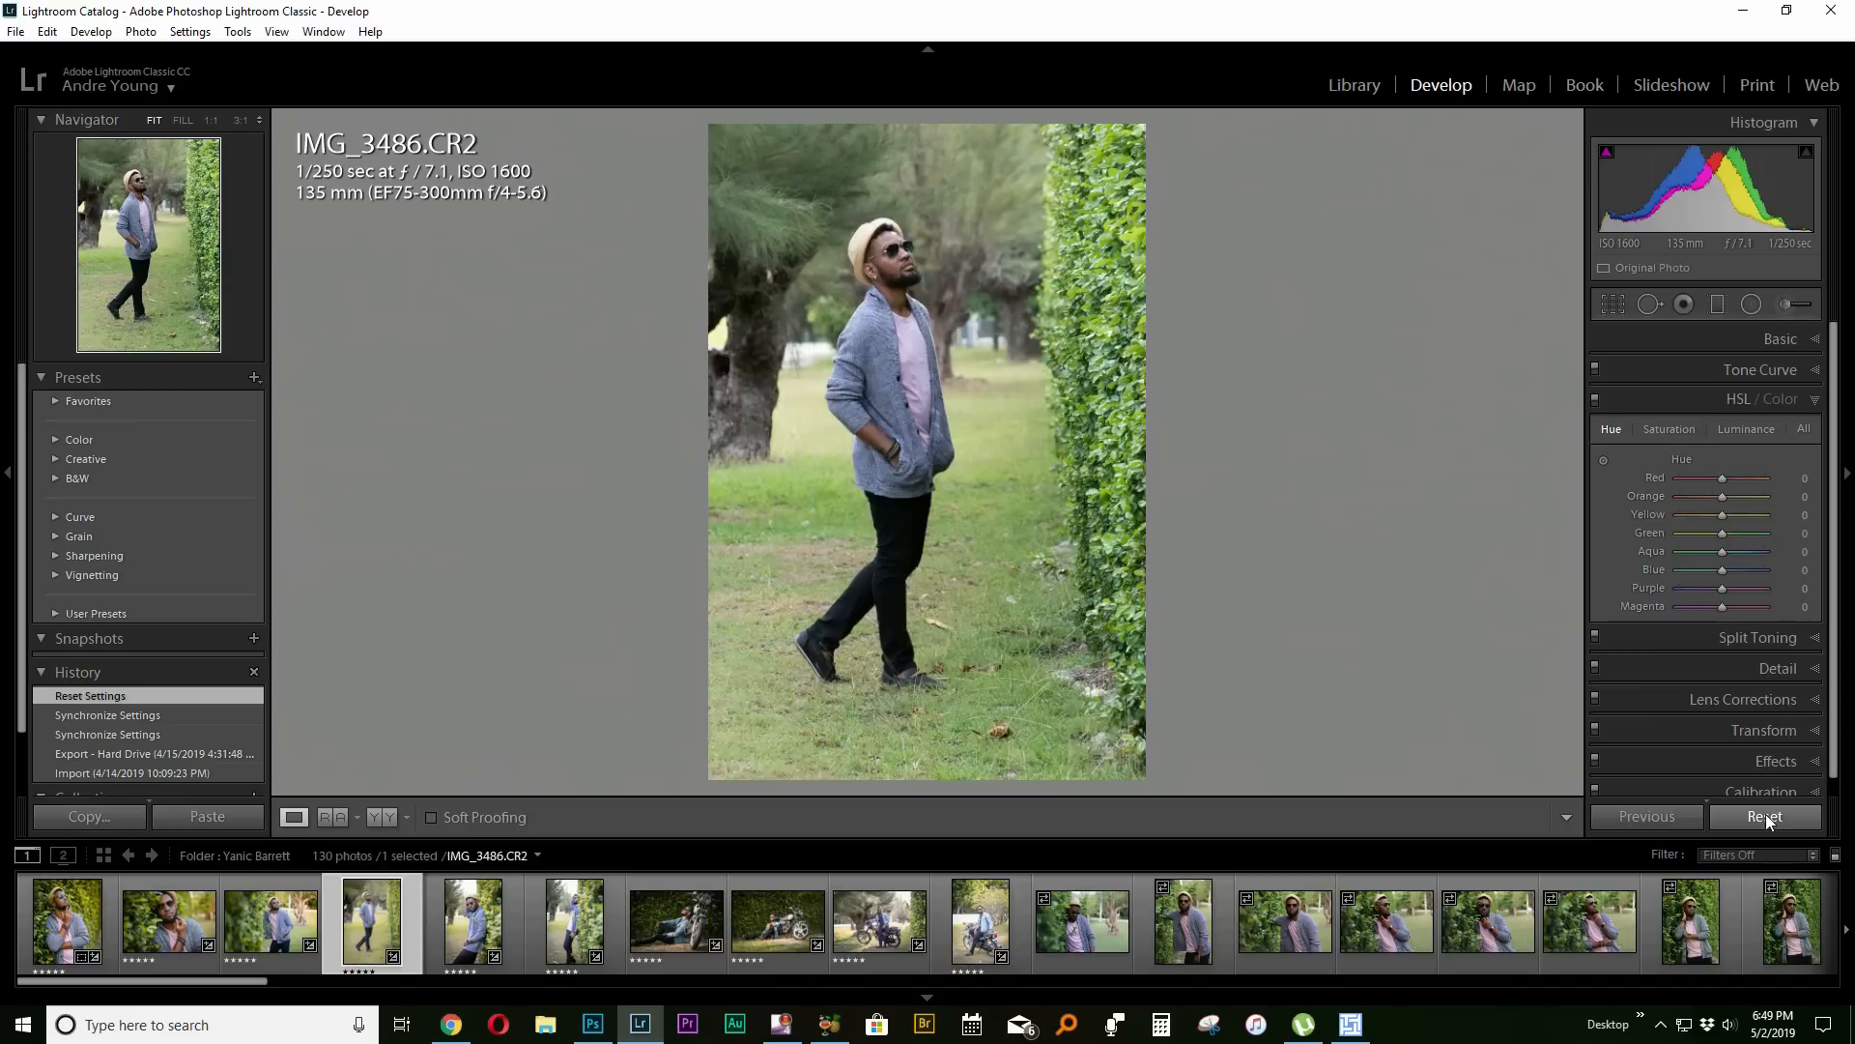
pyautogui.click(77, 919)
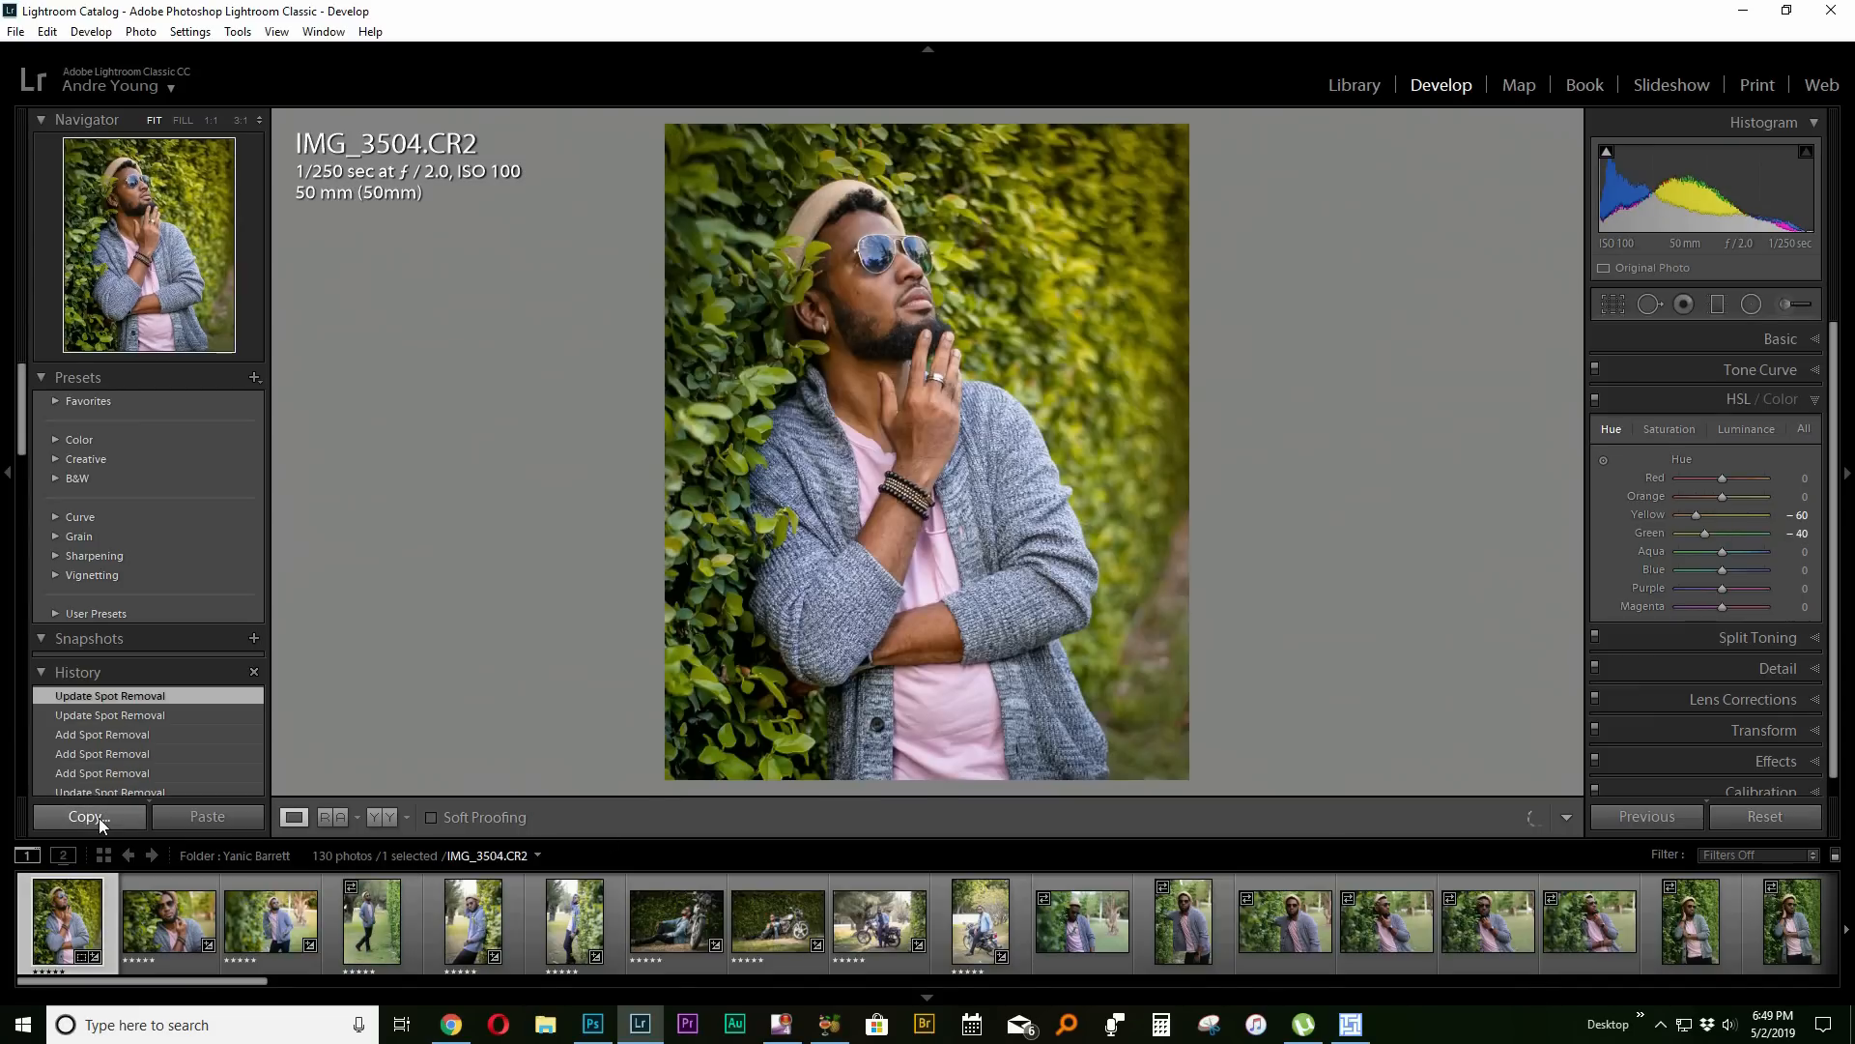
pyautogui.click(98, 818)
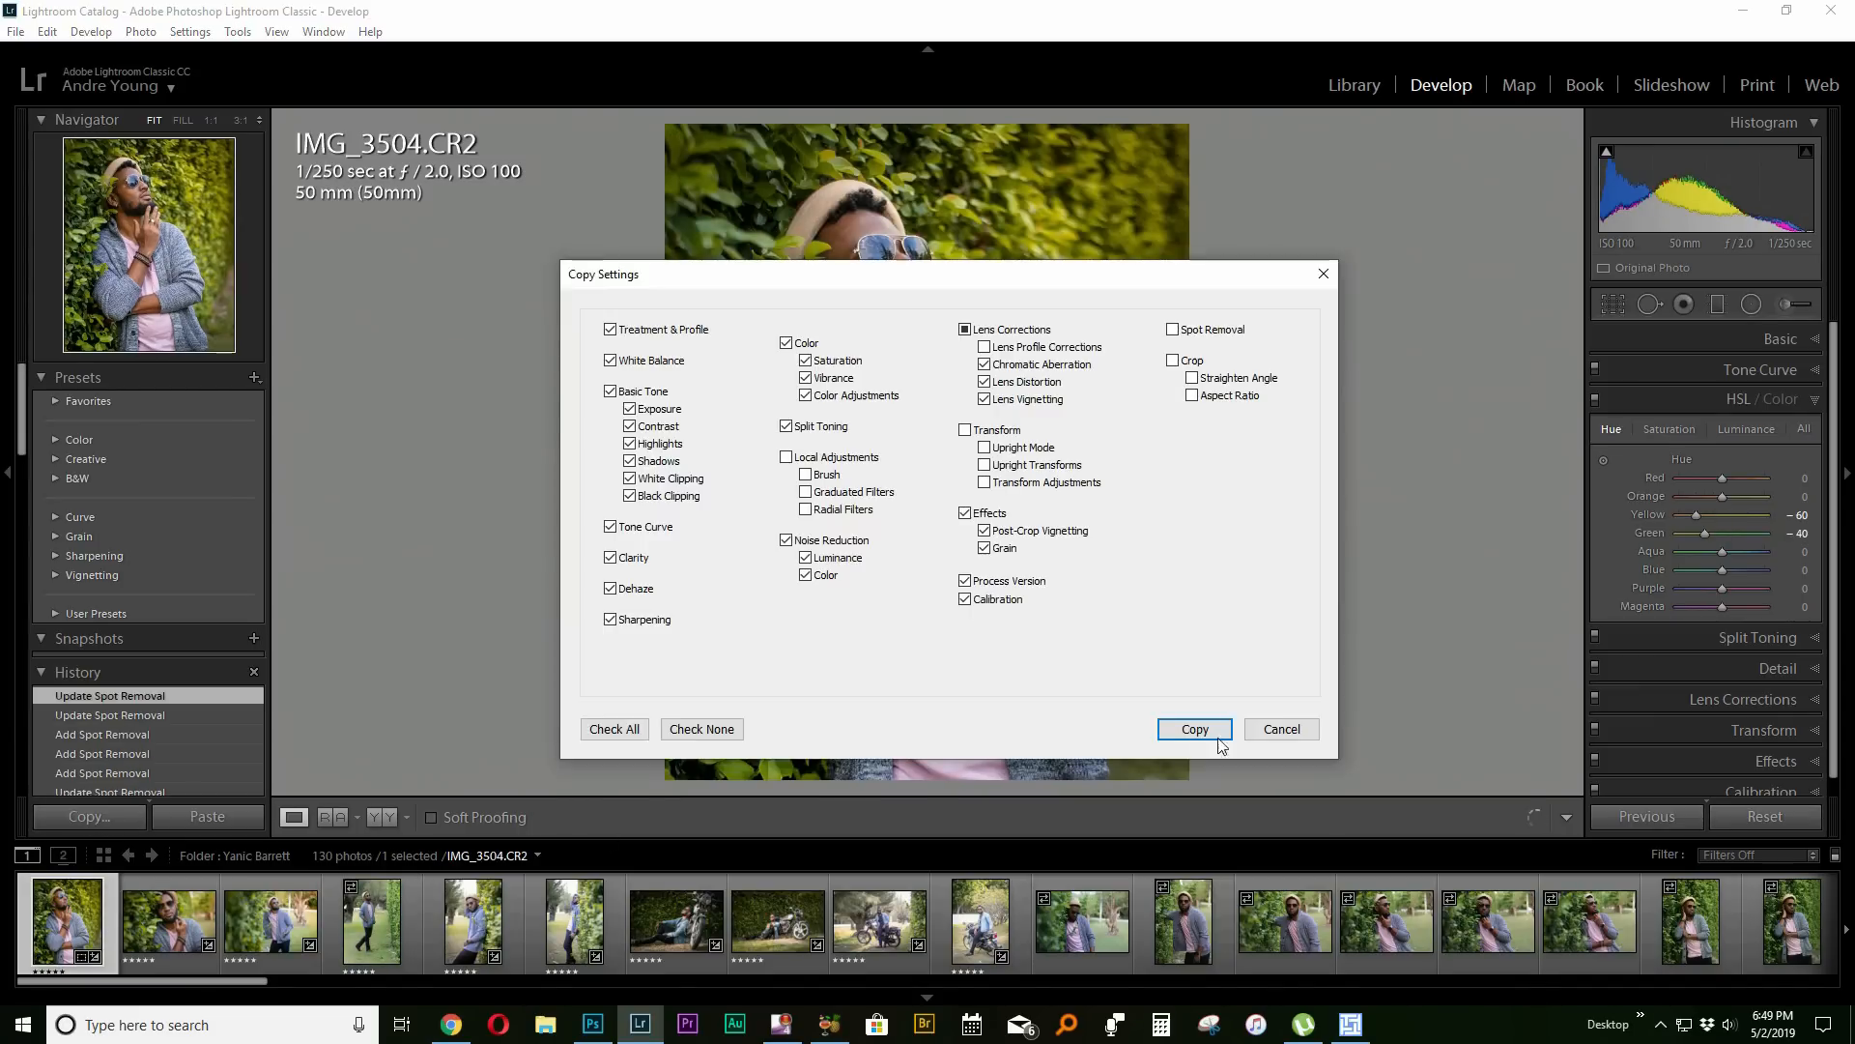
pyautogui.click(1206, 733)
pyautogui.click(353, 931)
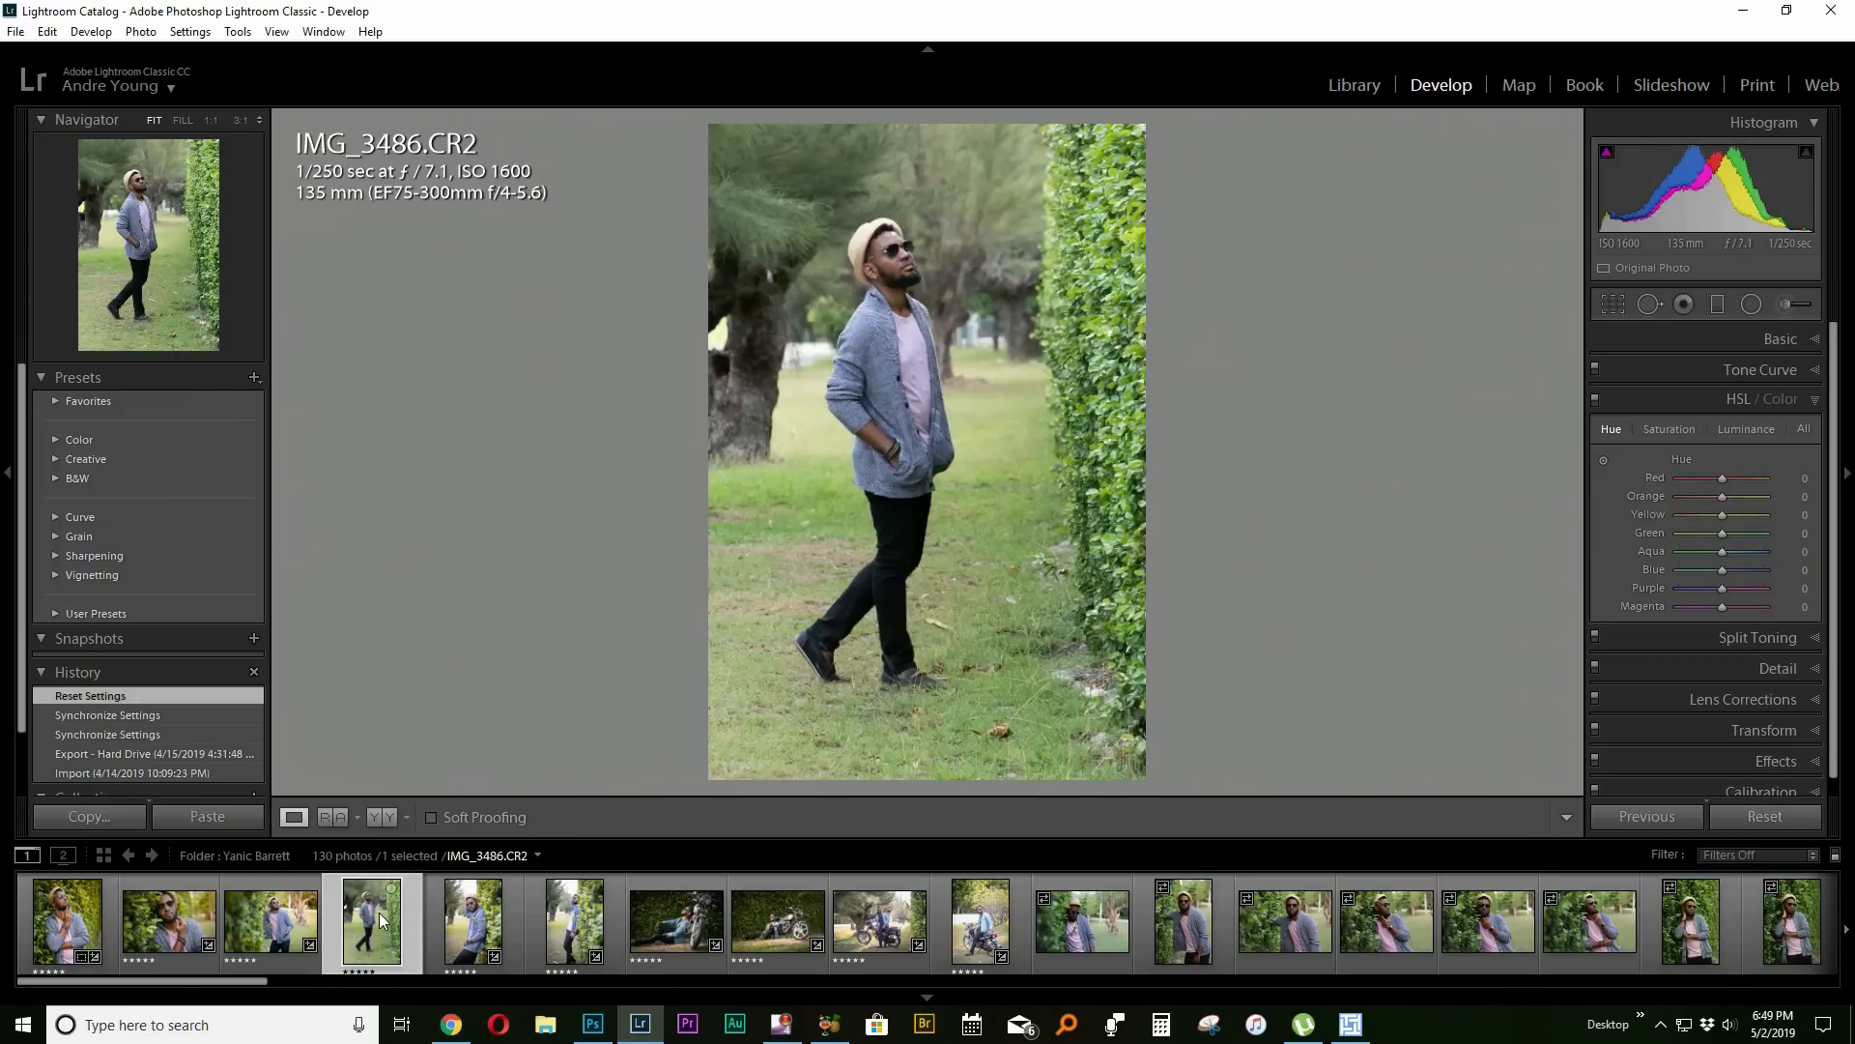
pyautogui.click(207, 817)
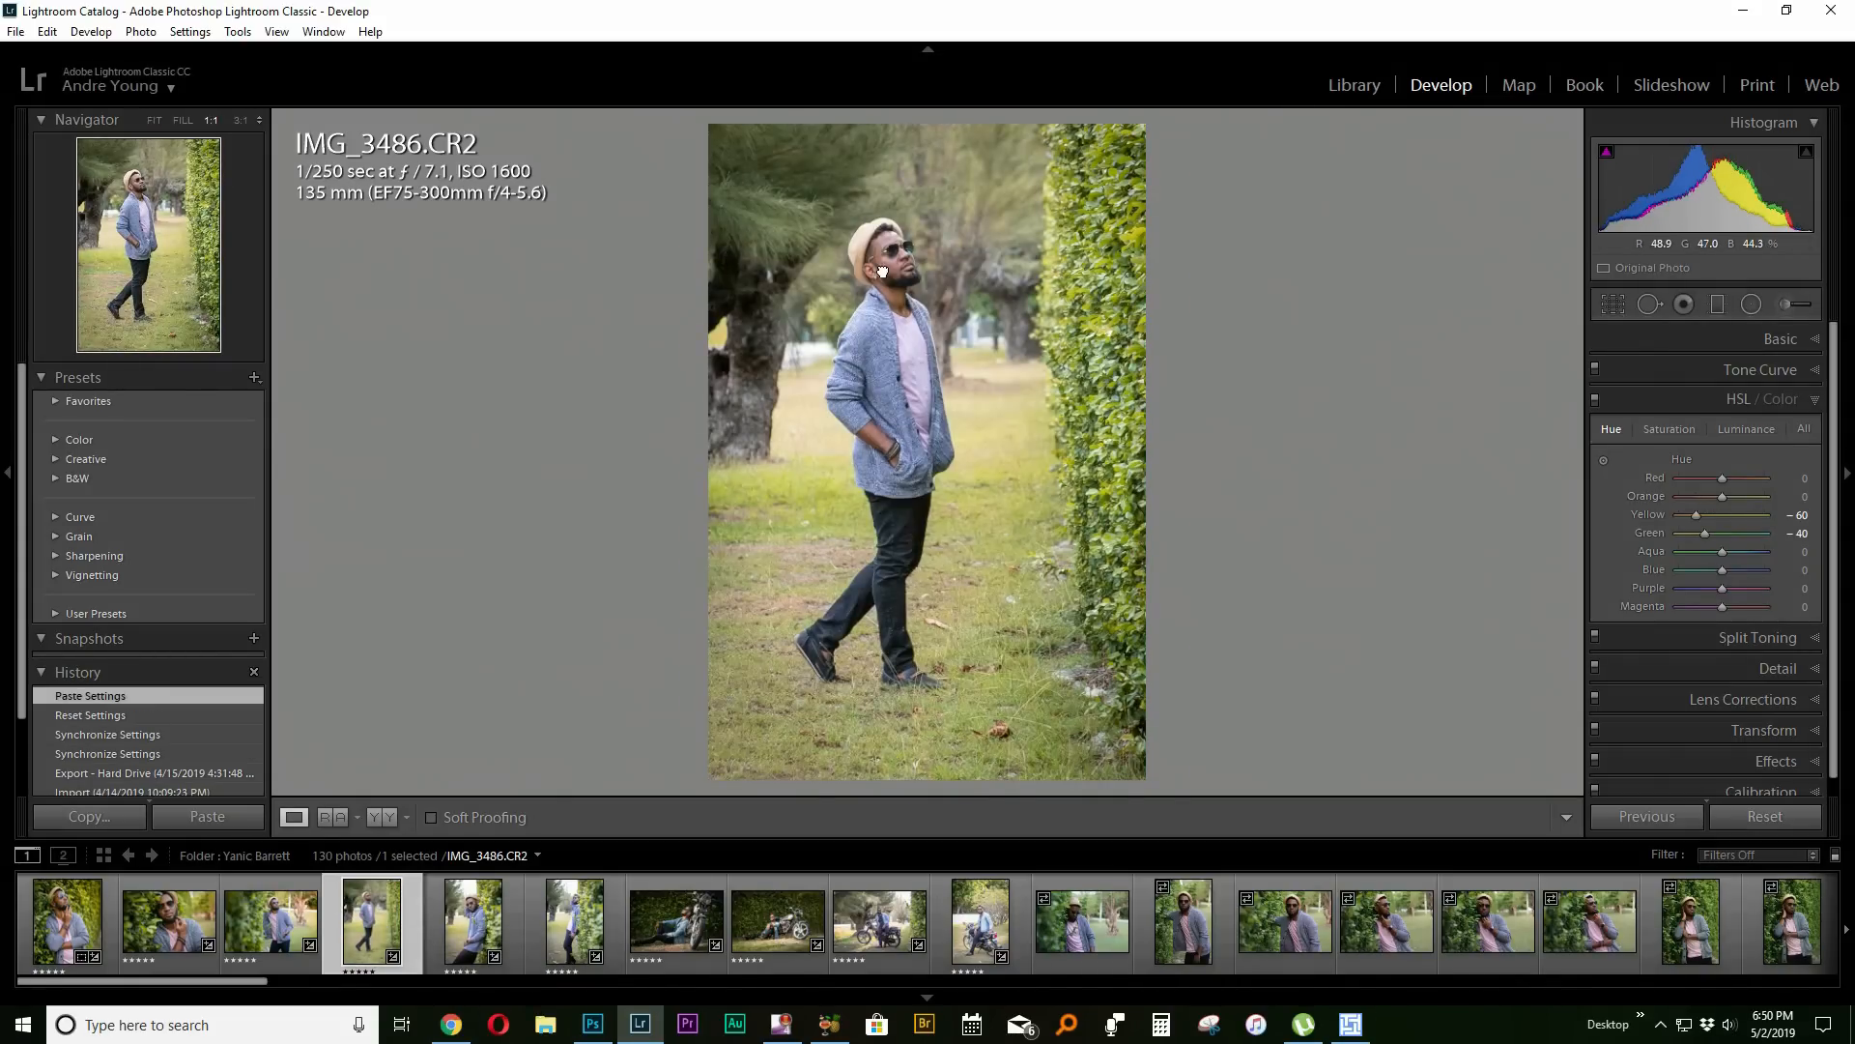
# Inspect the man's face at 1:1 on IMG_3486.CR2 and restore the sharpening amount to its default of 40.
pyautogui.click(906, 225)
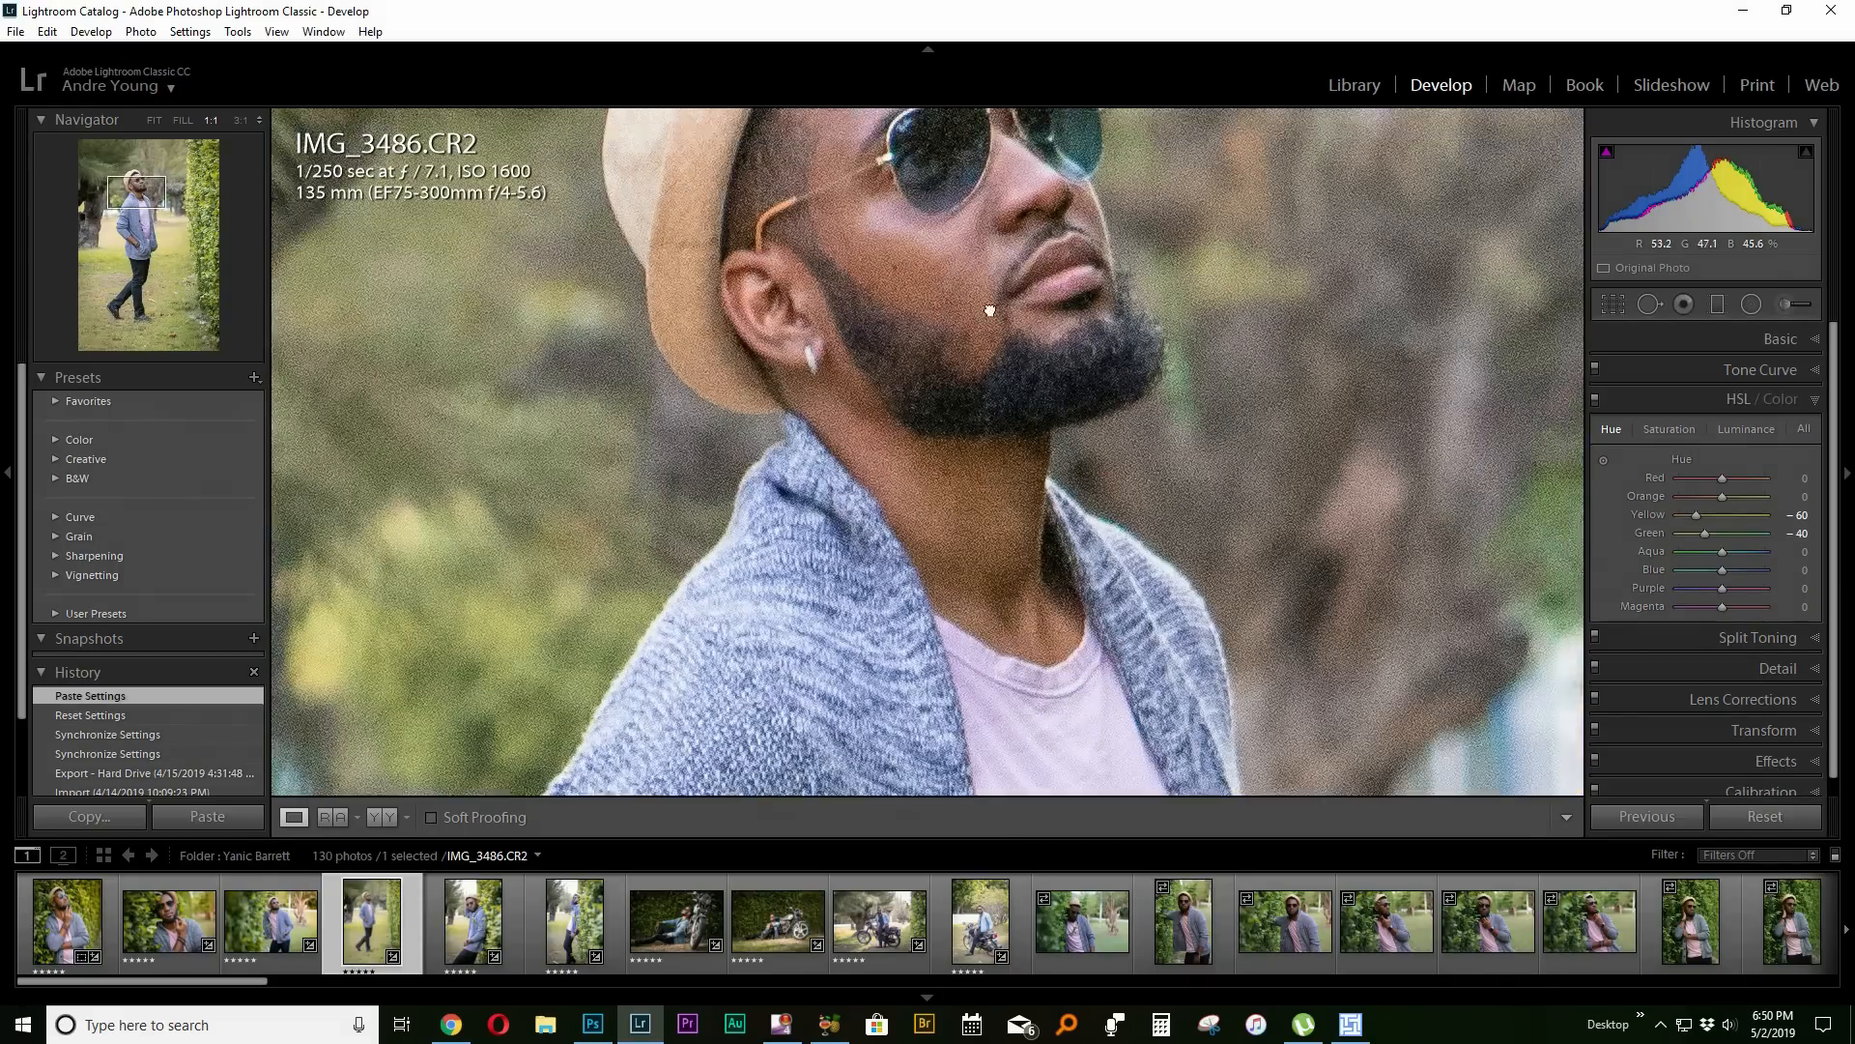
pyautogui.moveTo(990, 311); pyautogui.dragTo(942, 469)
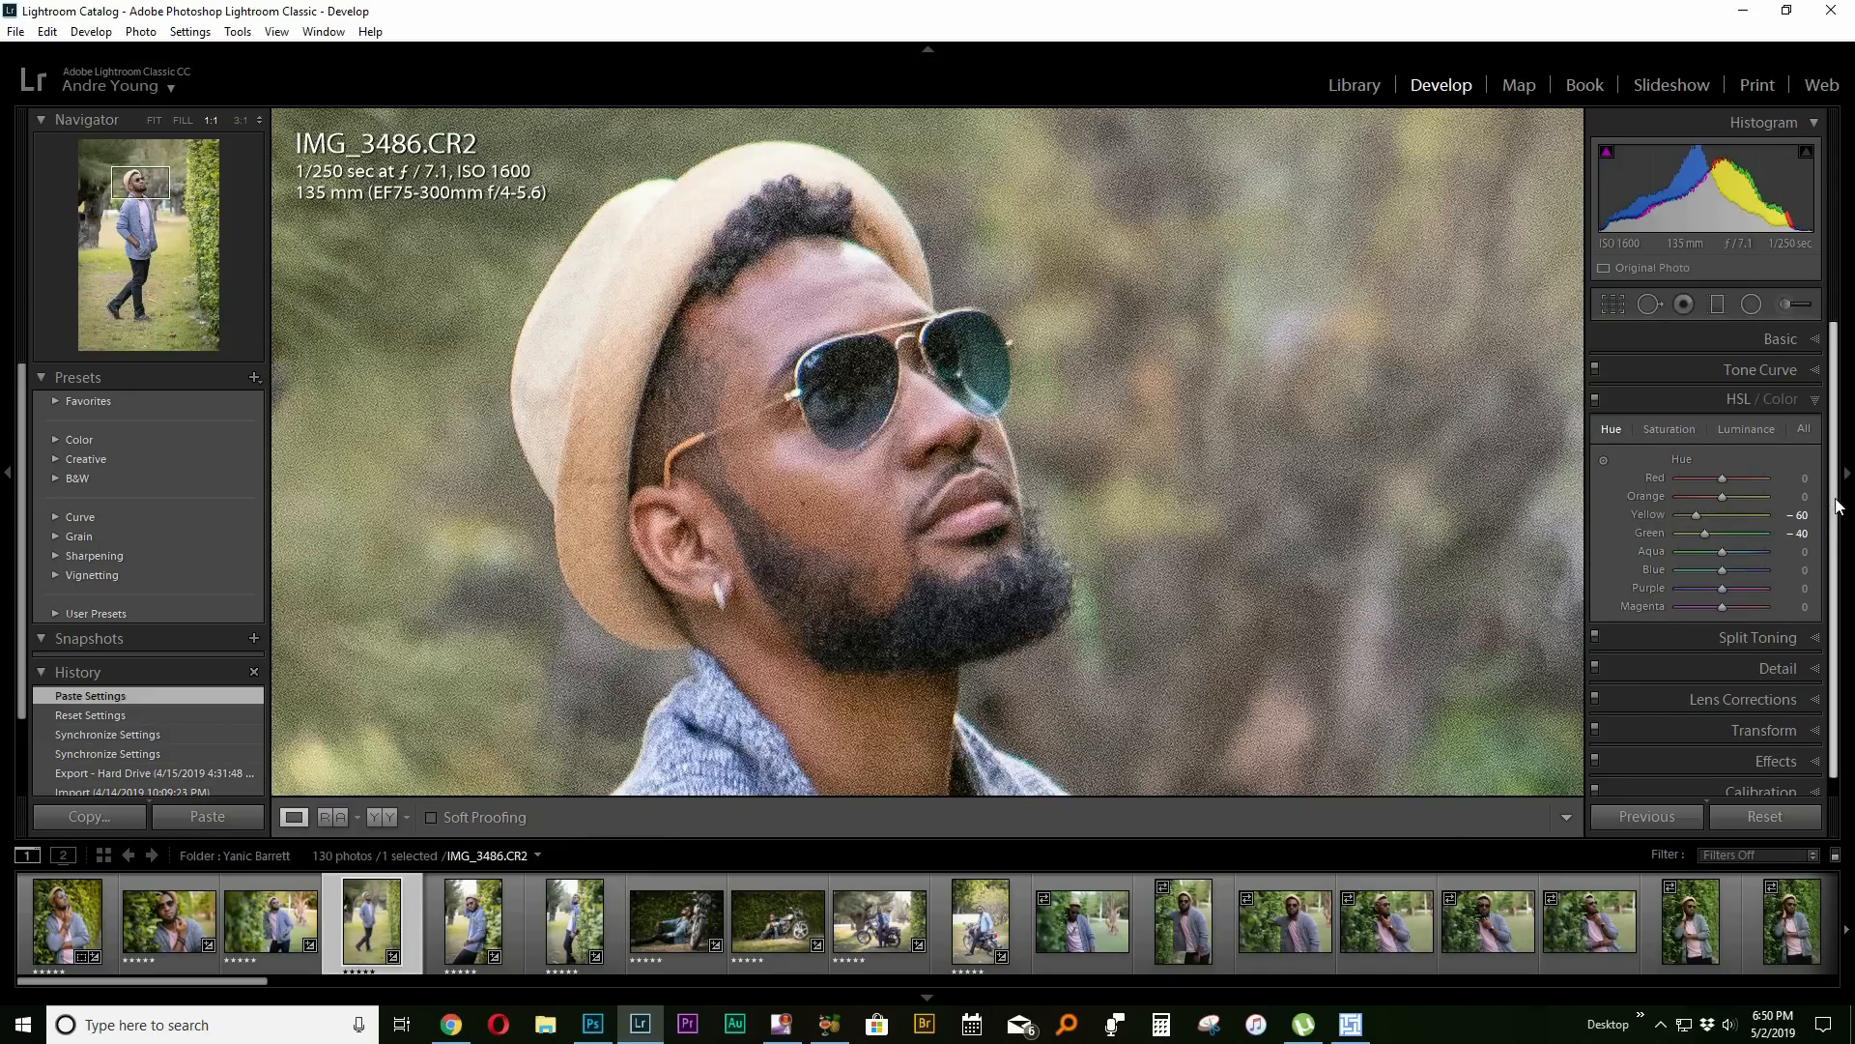
pyautogui.scroll(-1, 1839, 505)
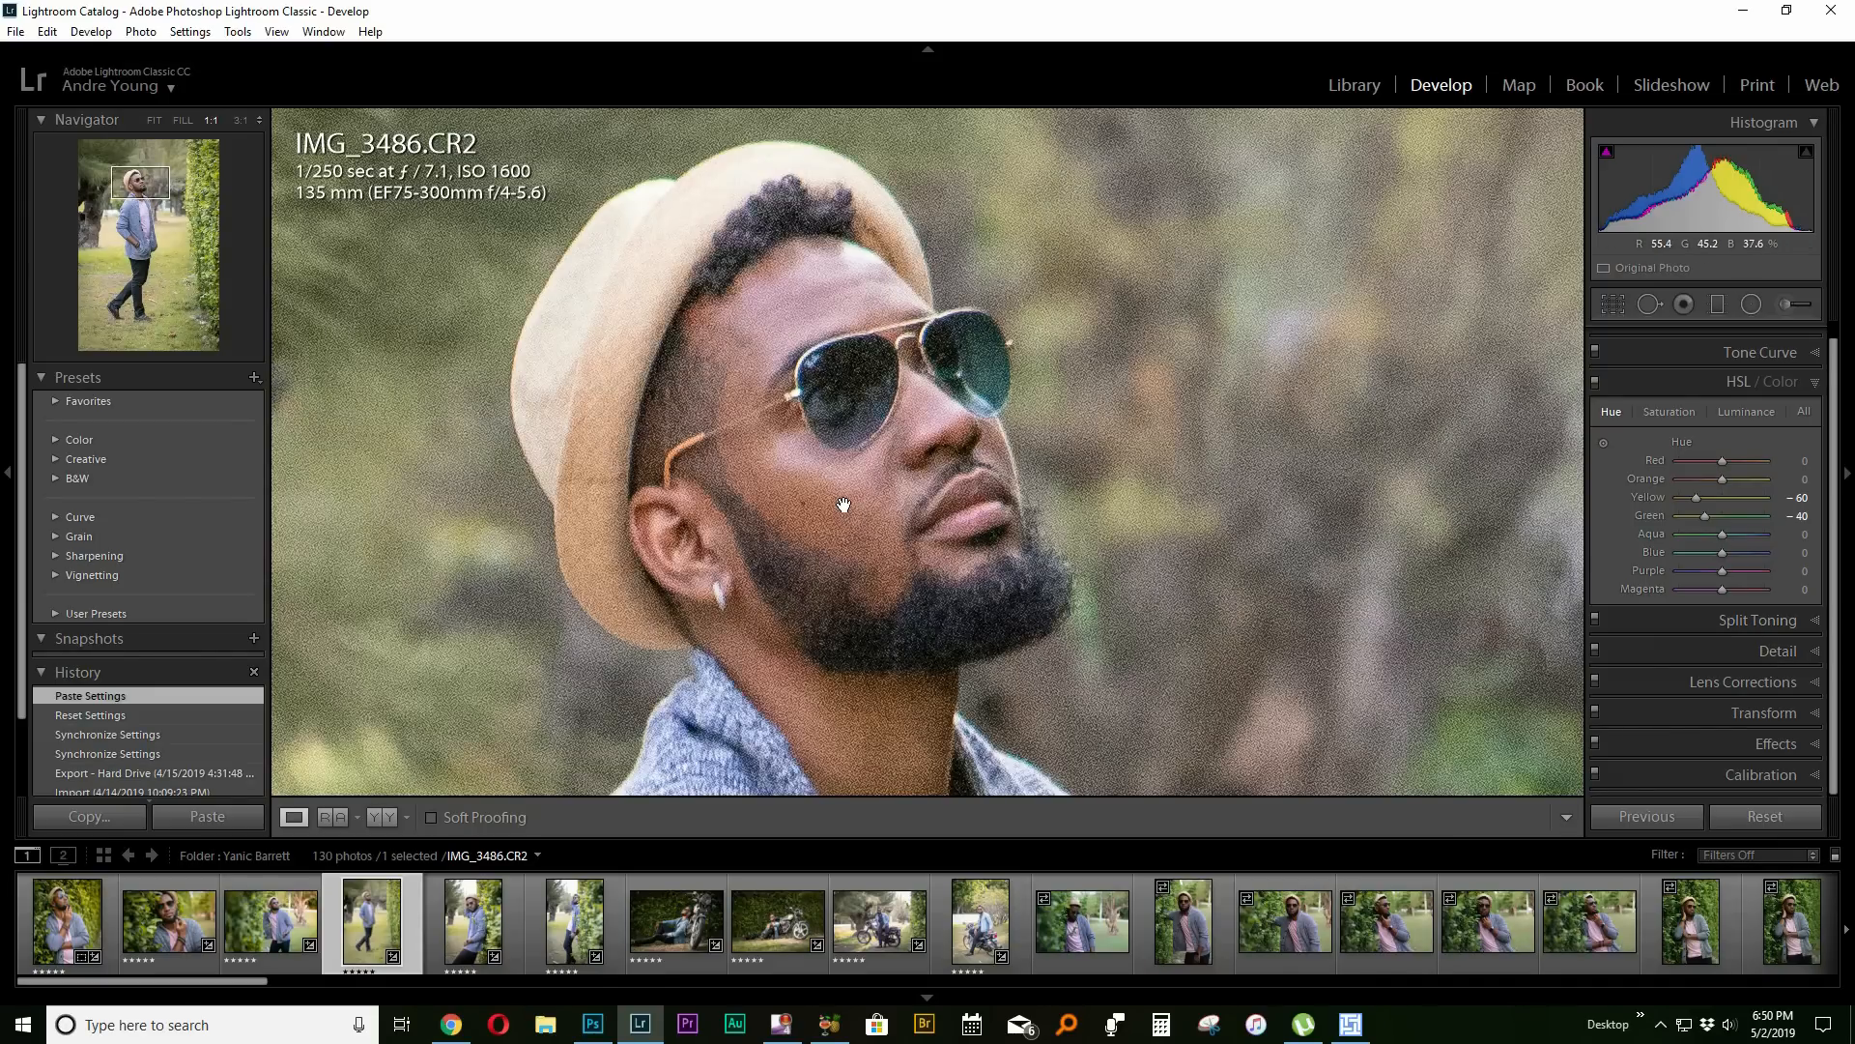
pyautogui.click(1787, 653)
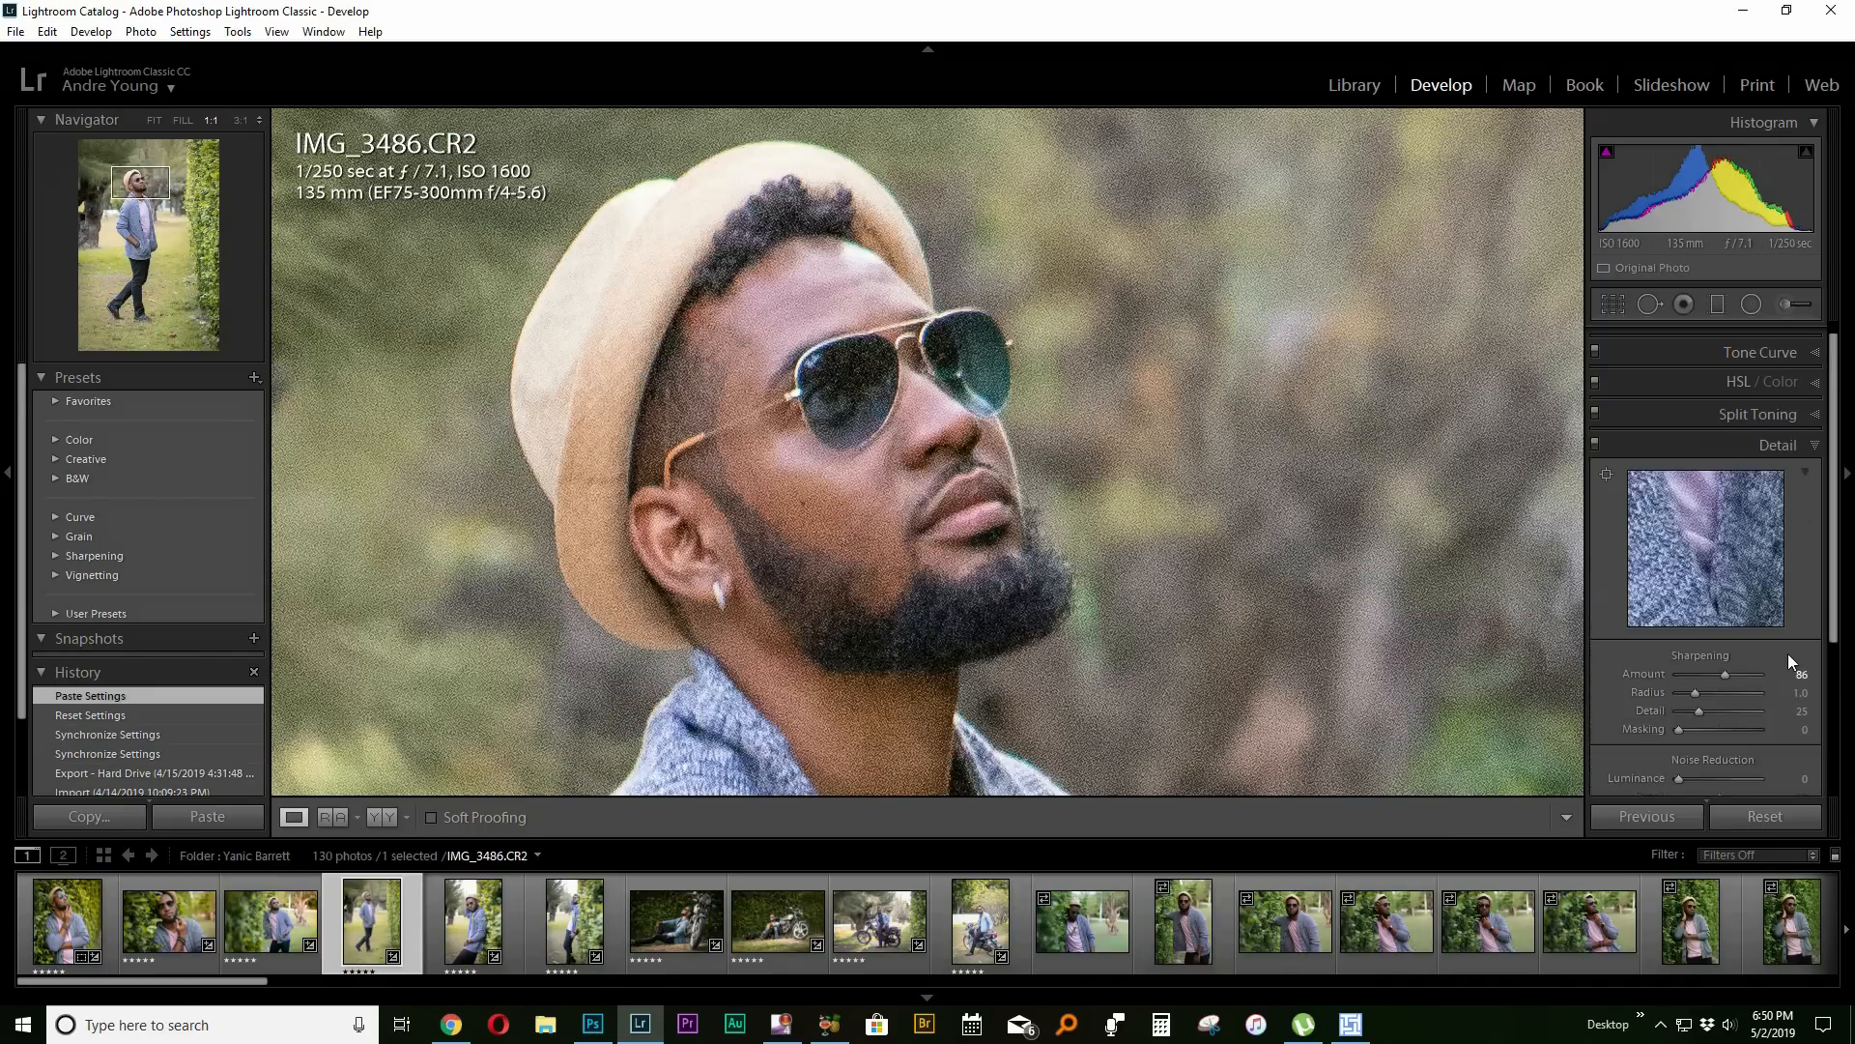
pyautogui.doubleClick(1639, 676)
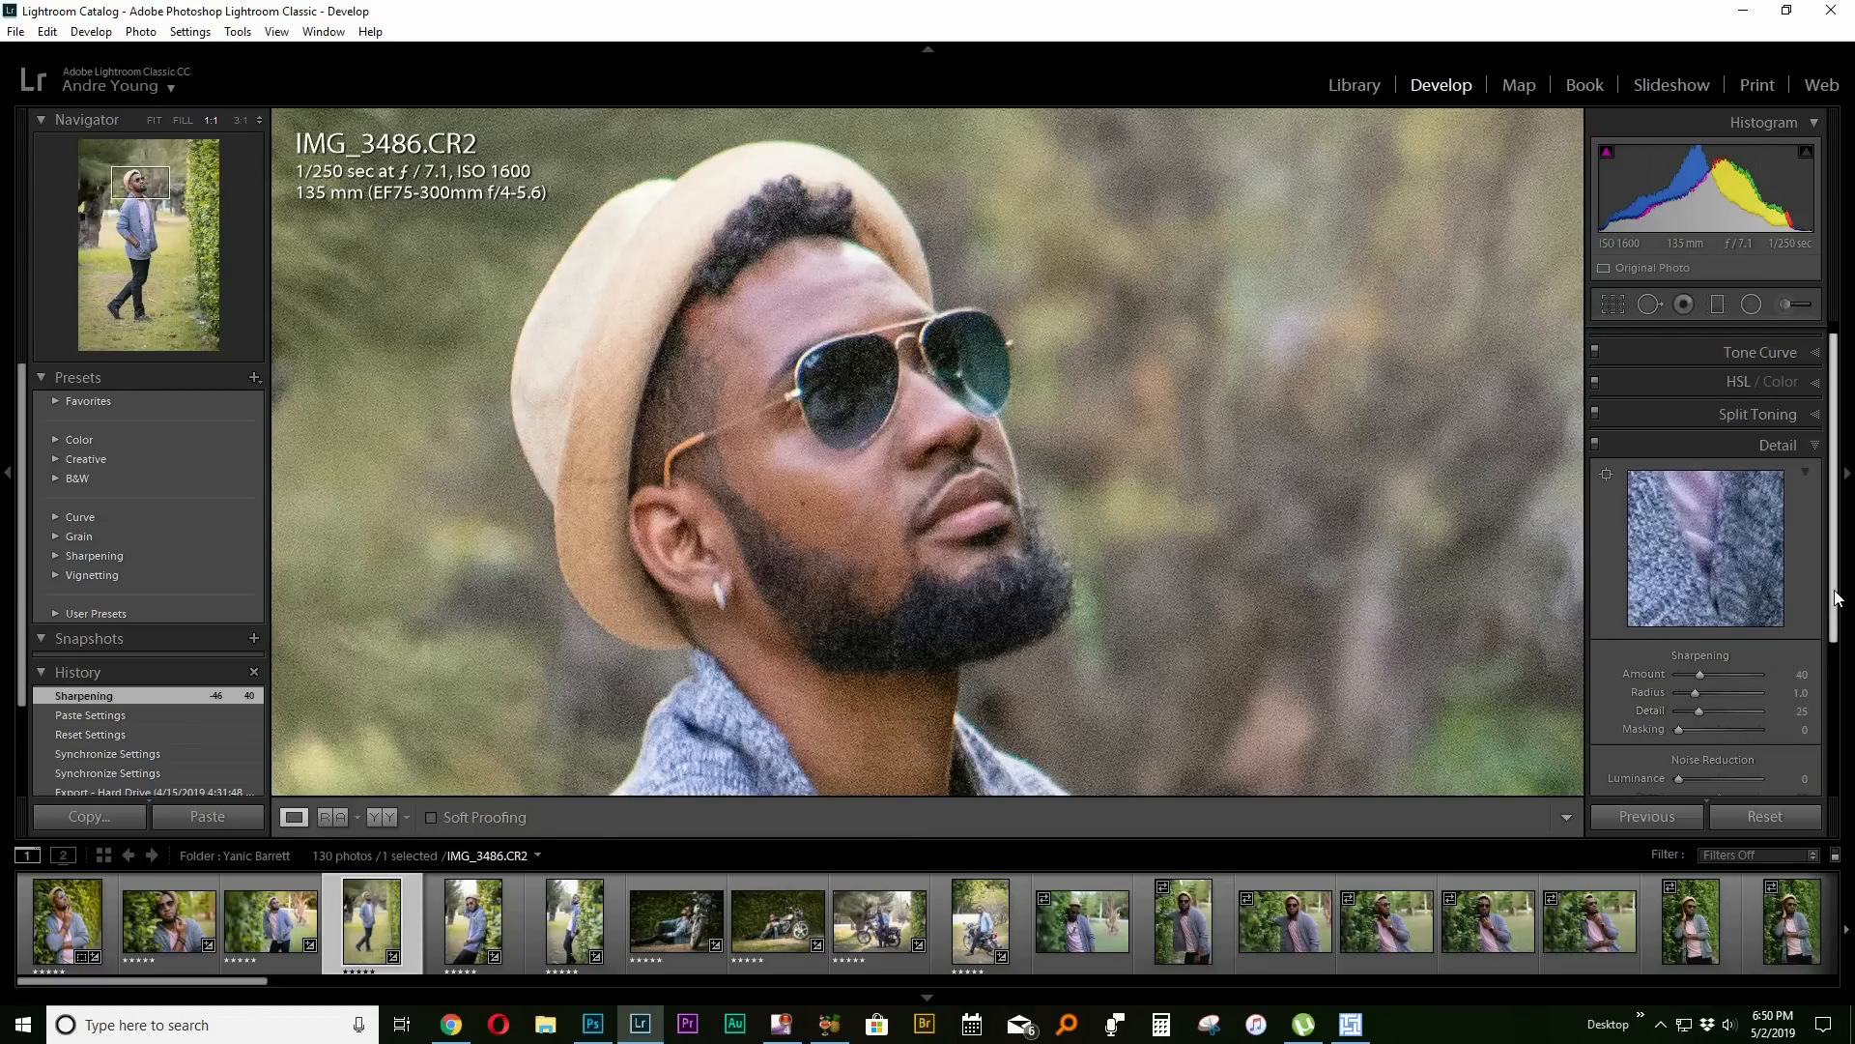
# Strengthen the photo's post-crop vignetting by setting its amount to -52.
pyautogui.scroll(-3, 1852, 720)
pyautogui.scroll(-1, 1851, 720)
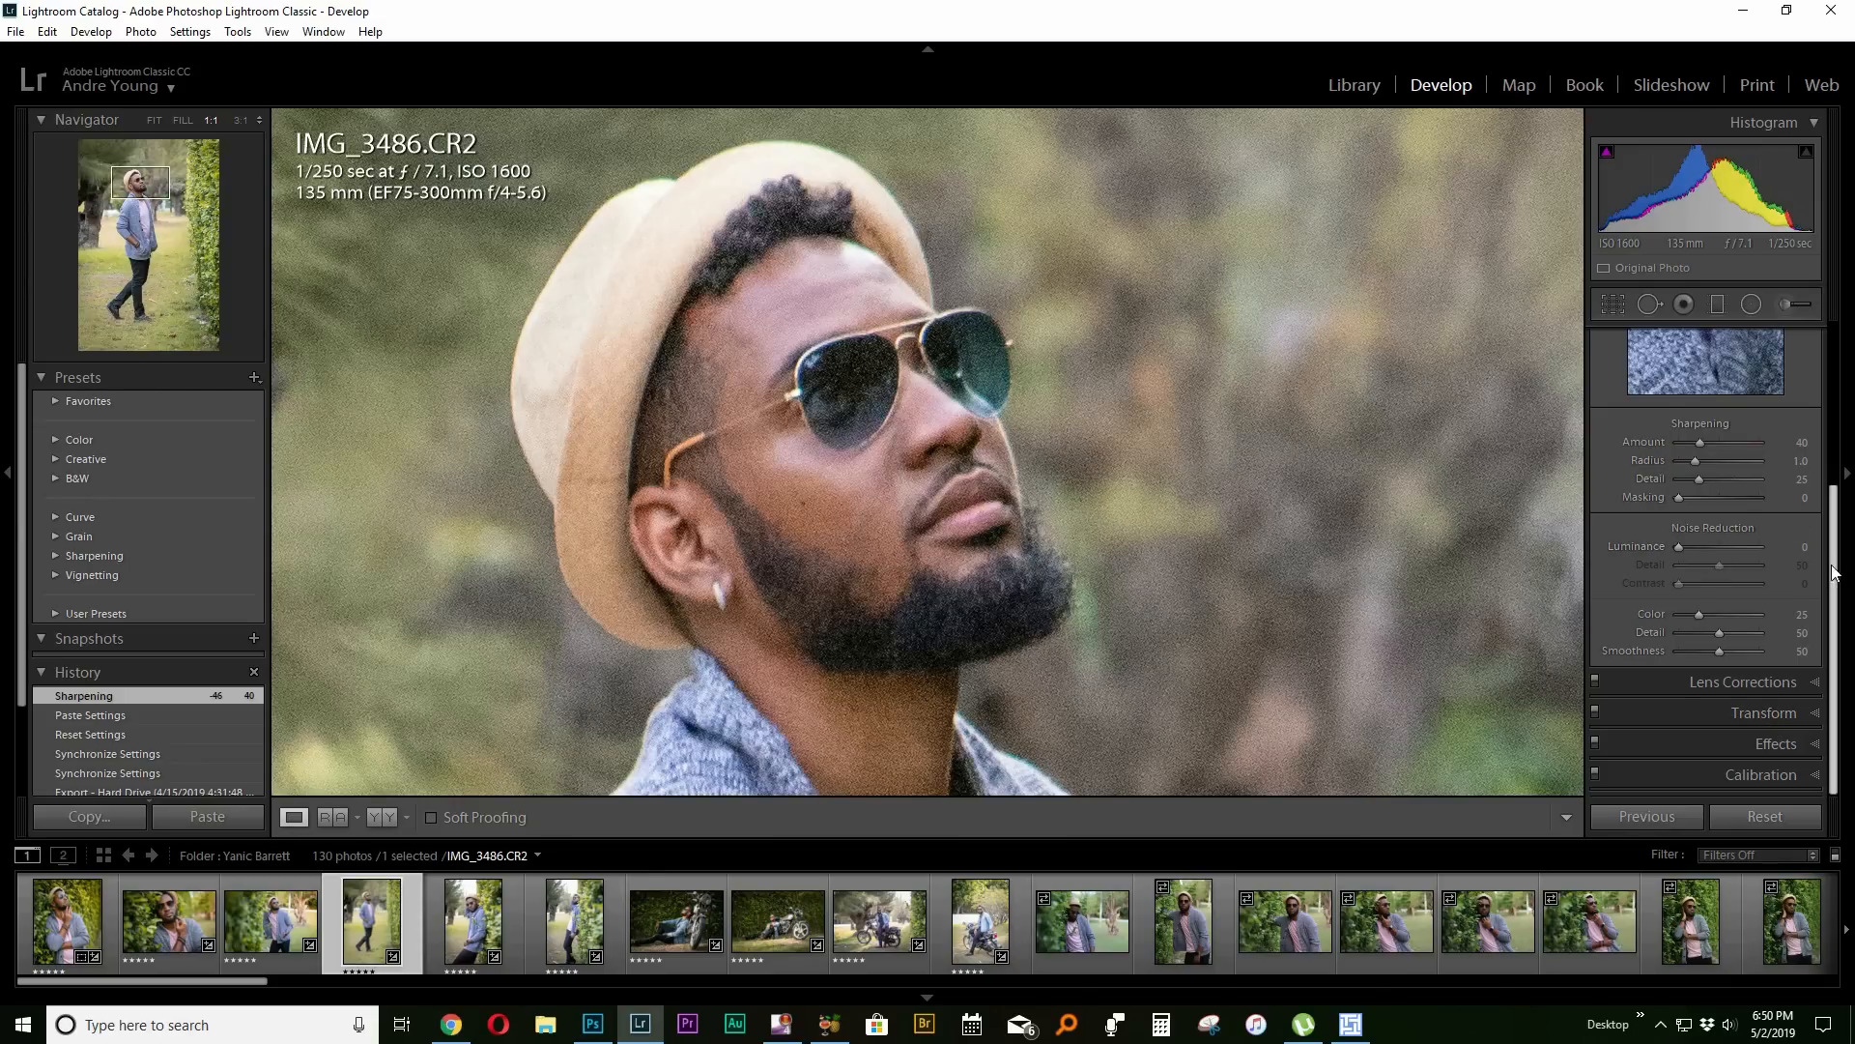
pyautogui.scroll(4, 1834, 426)
pyautogui.scroll(-4, 1834, 425)
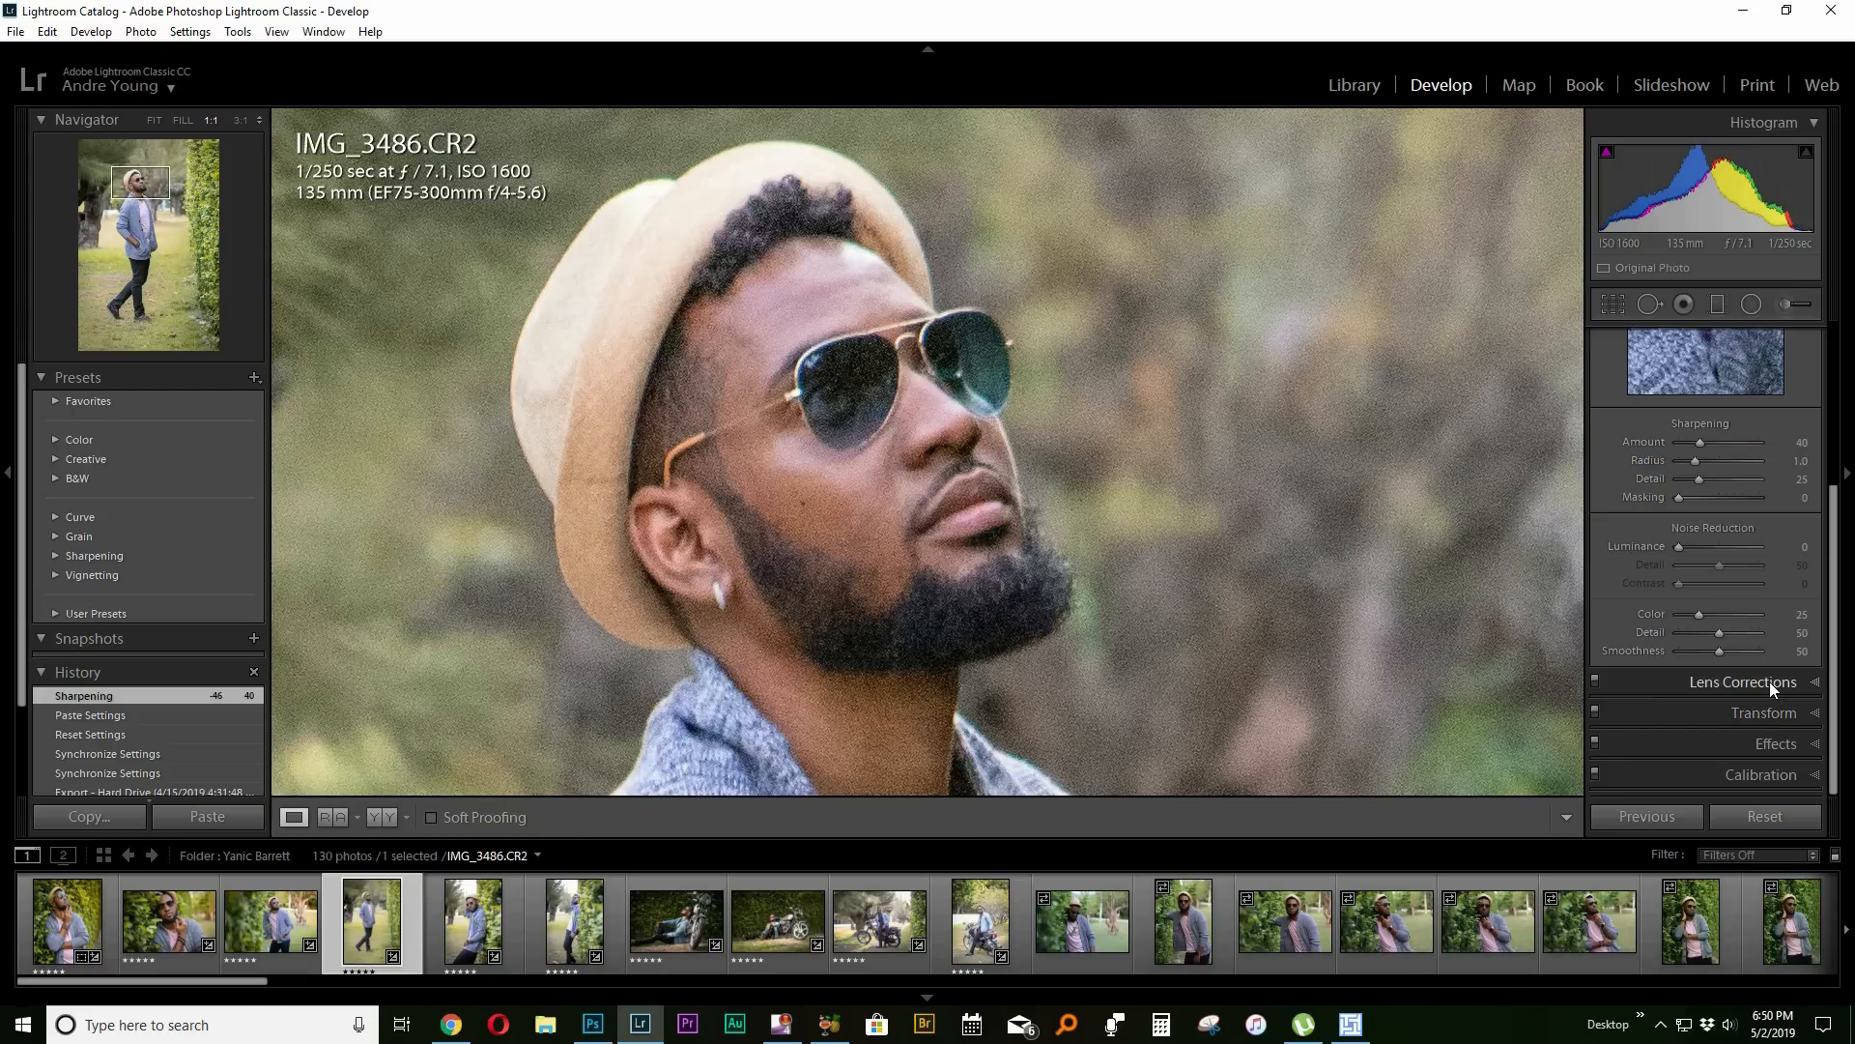
pyautogui.click(1771, 682)
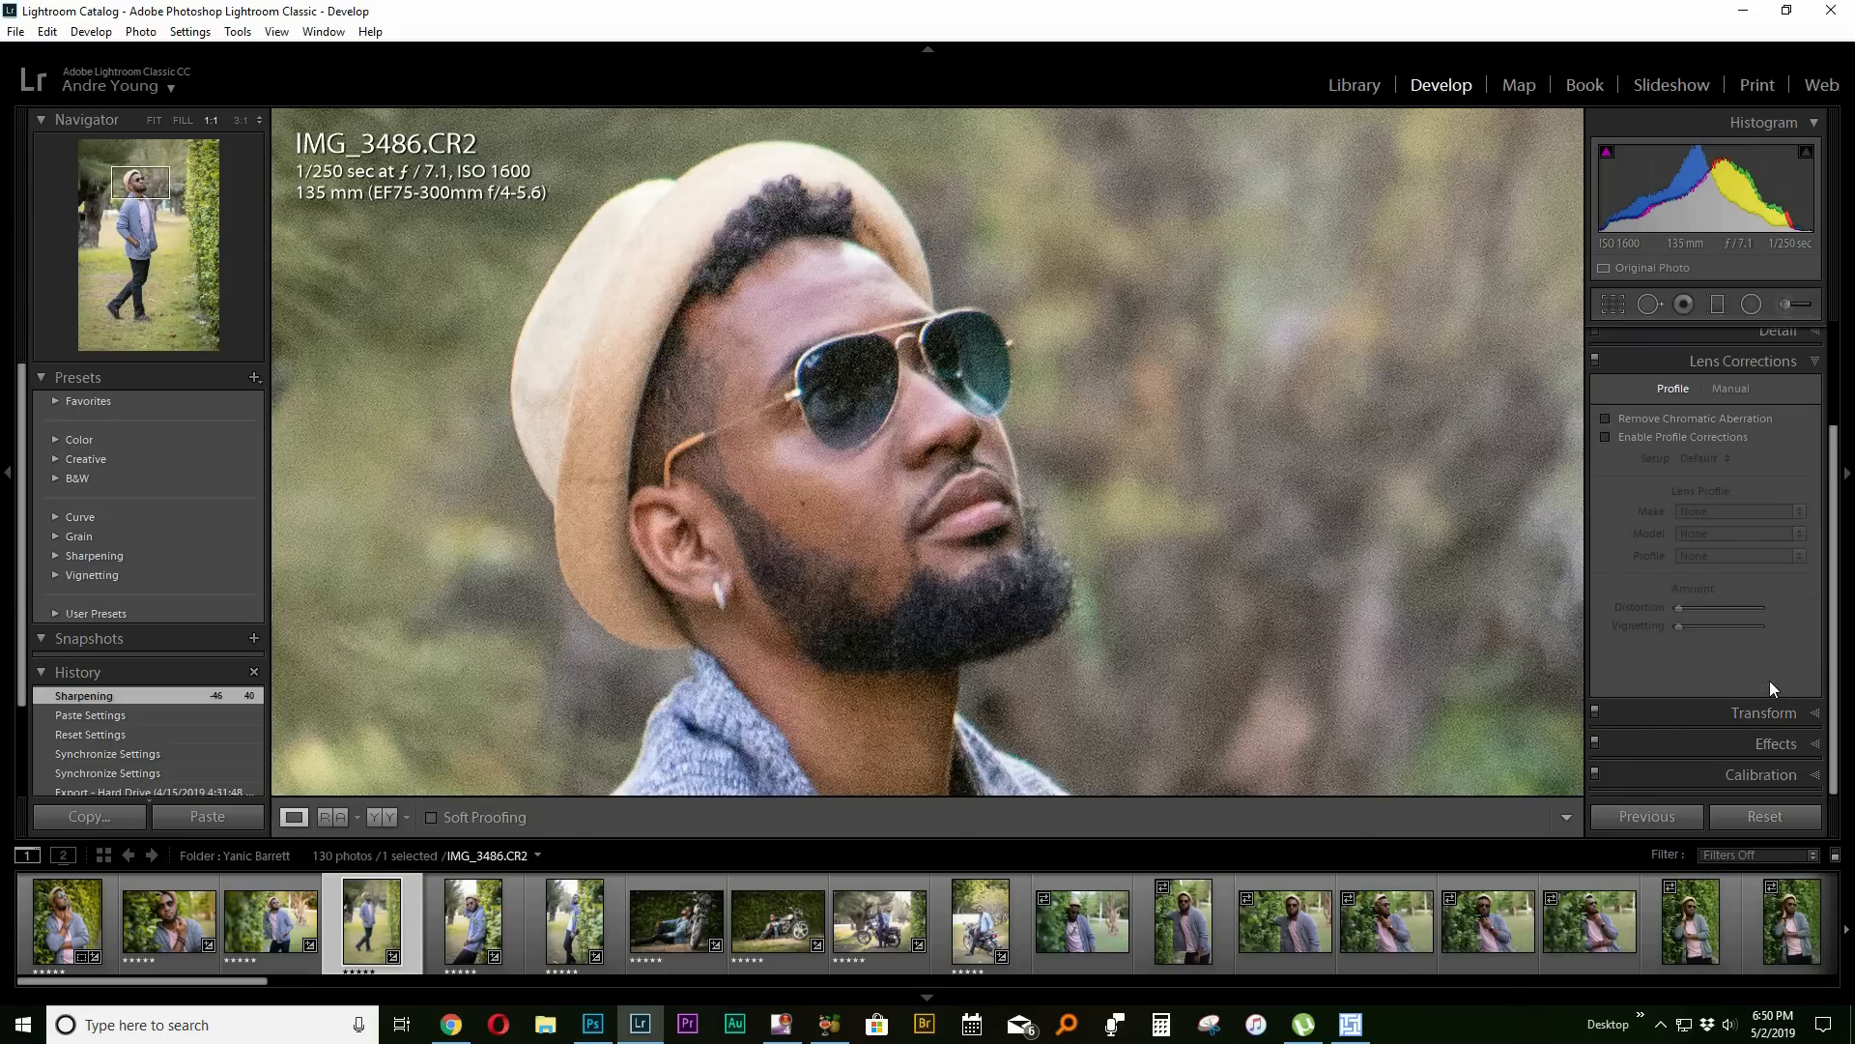
pyautogui.click(1771, 711)
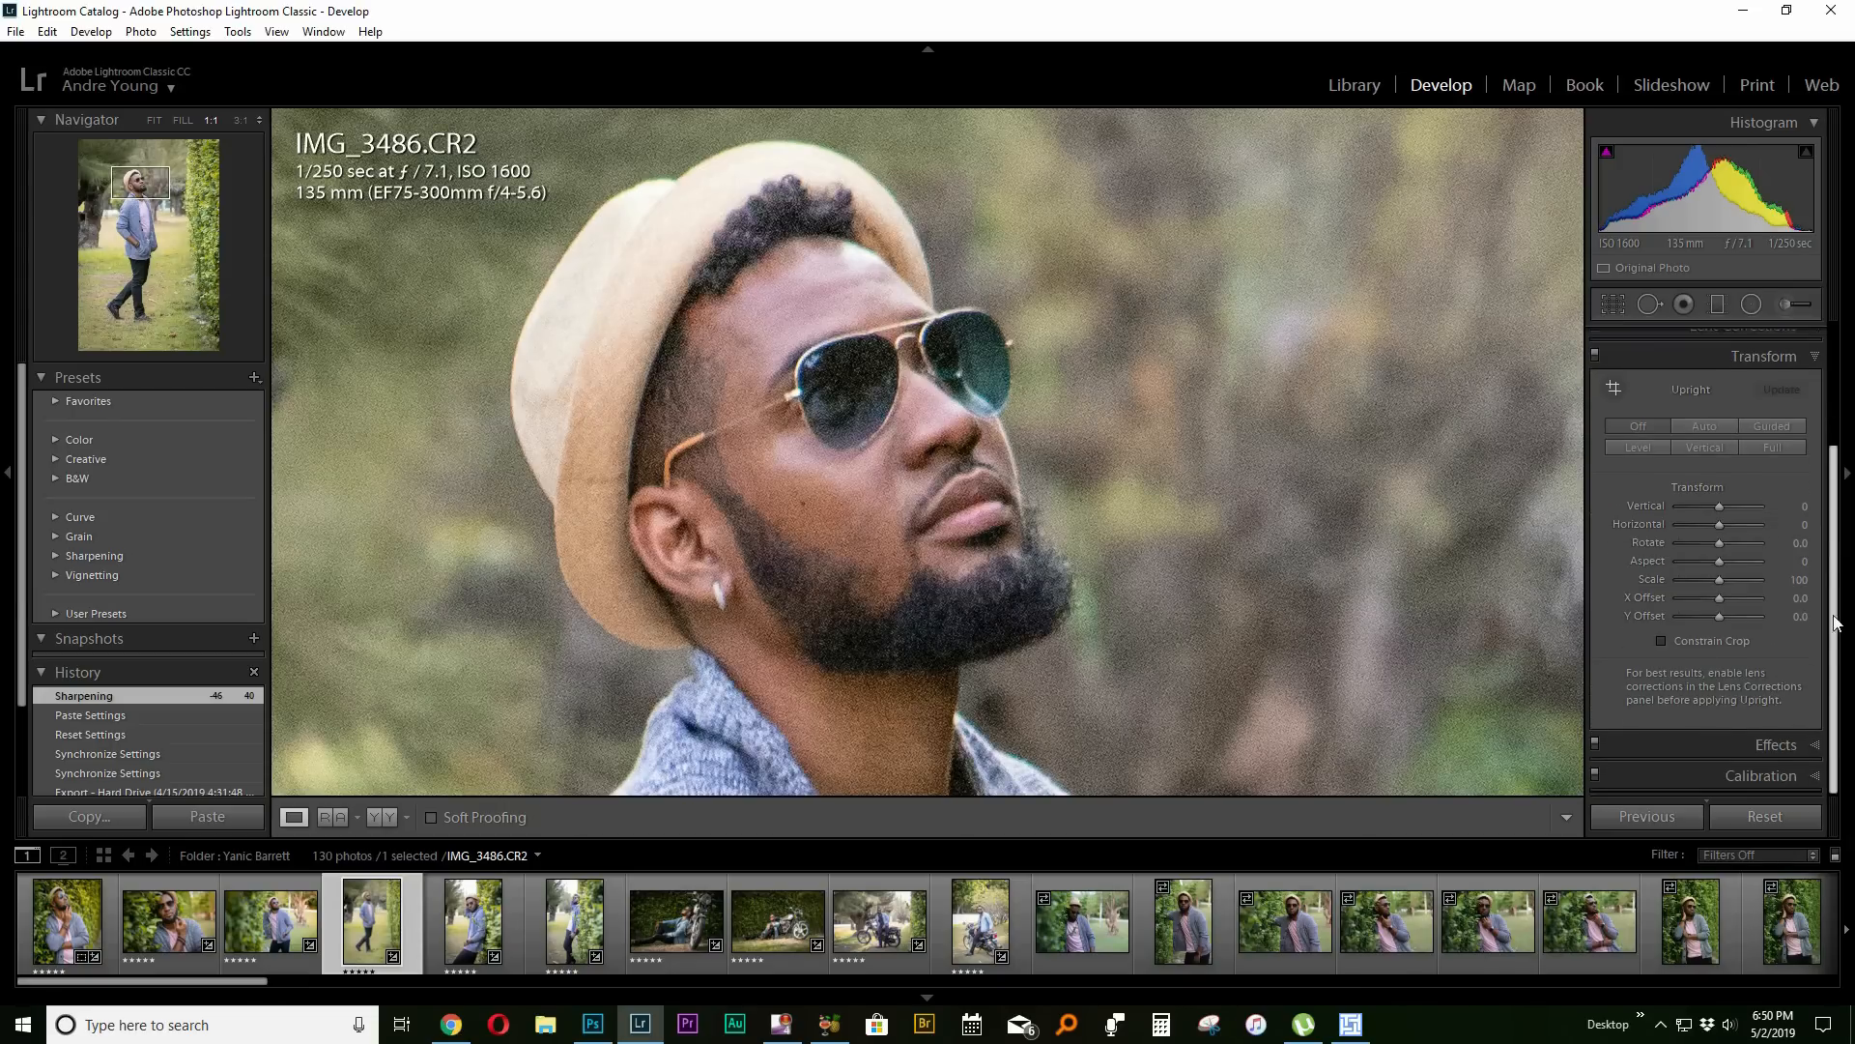
pyautogui.click(1768, 745)
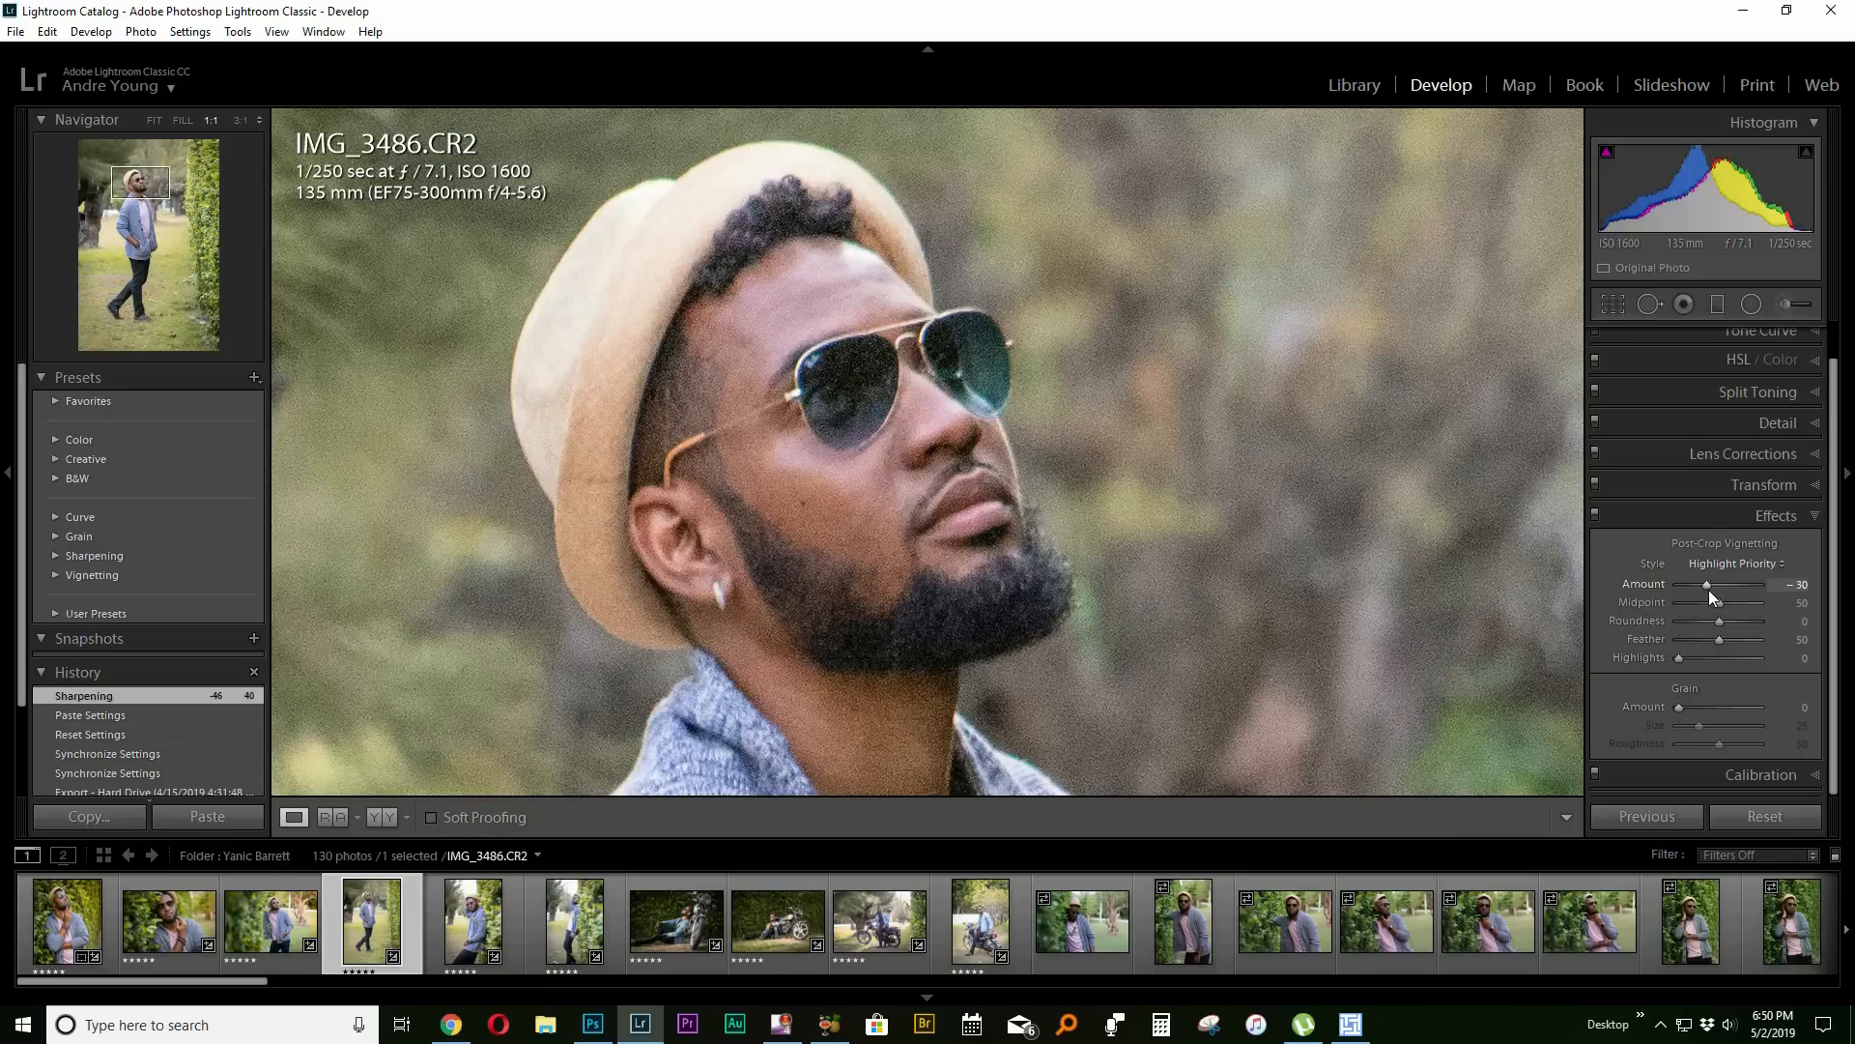
pyautogui.moveTo(1709, 584)
pyautogui.mouseDown()
pyautogui.moveTo(1678, 588)
pyautogui.moveTo(1699, 598)
pyautogui.mouseUp()
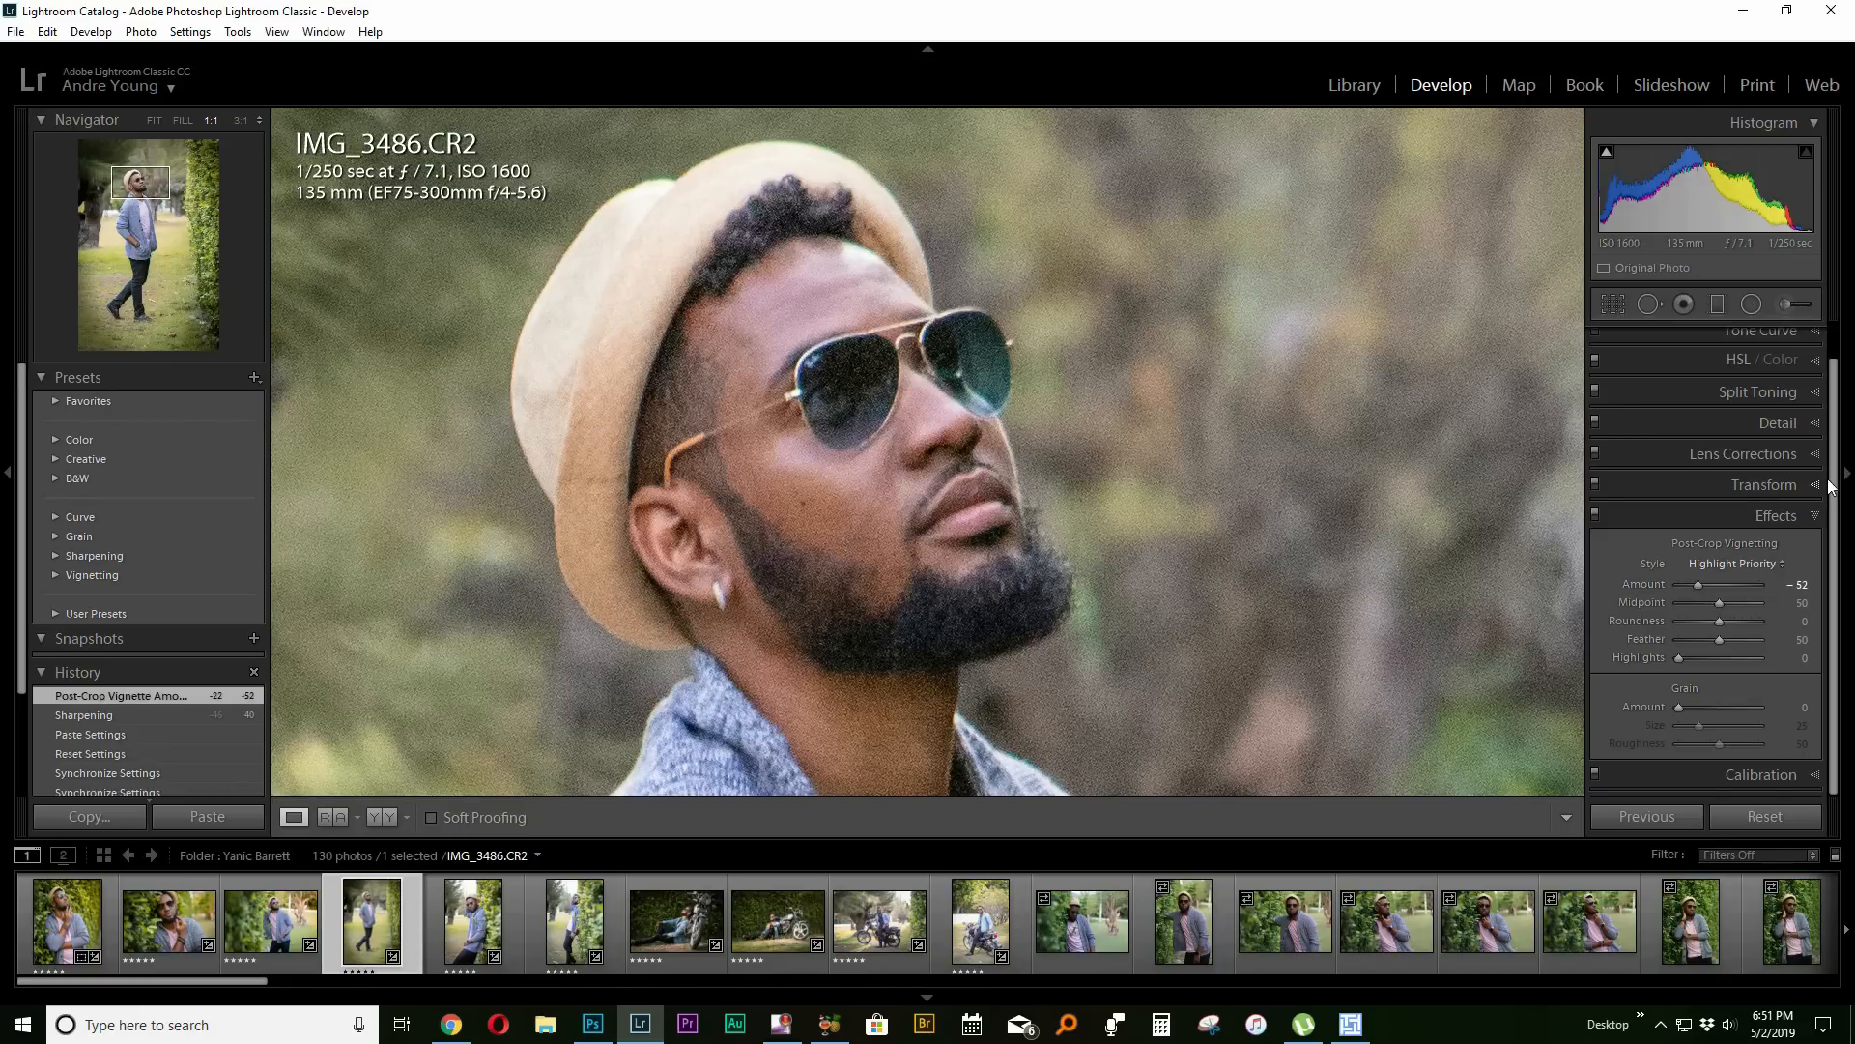
# Smooth the grain with a luminance noise reduction of 29 and return to the full-photo view.
pyautogui.click(1787, 426)
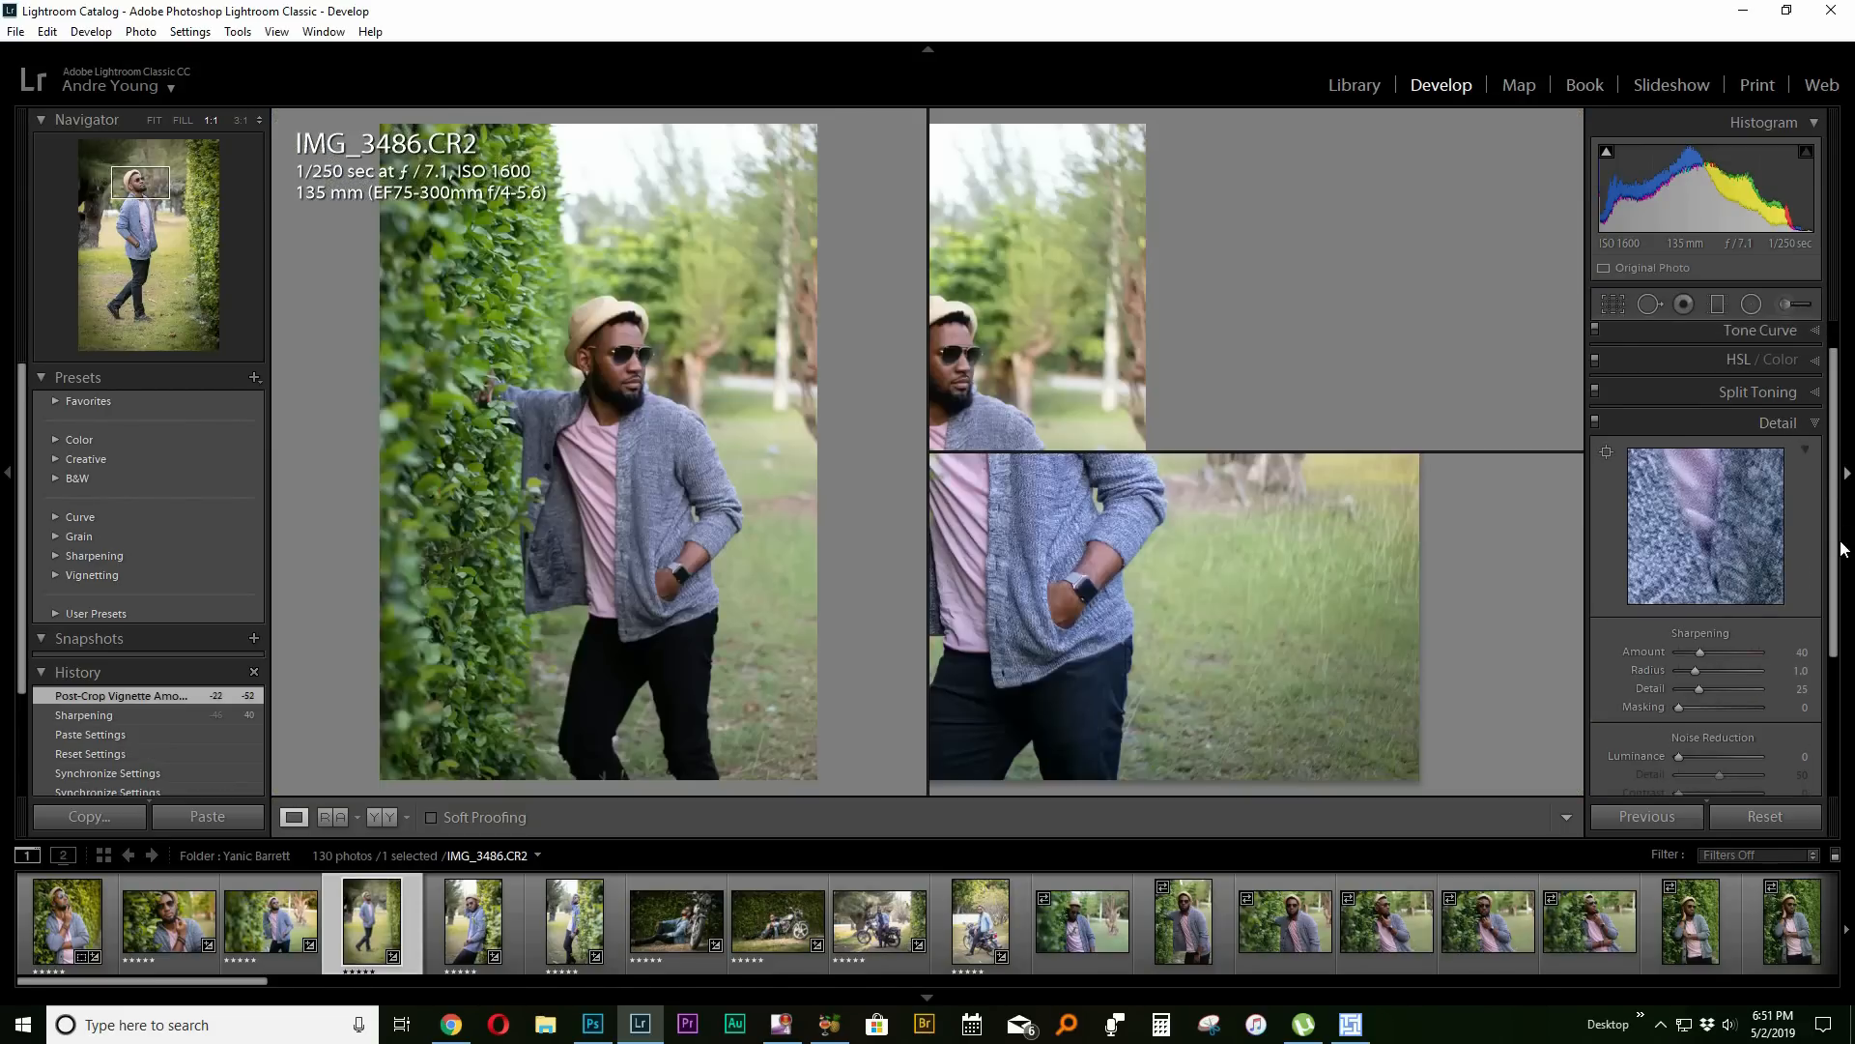
pyautogui.click(1846, 548)
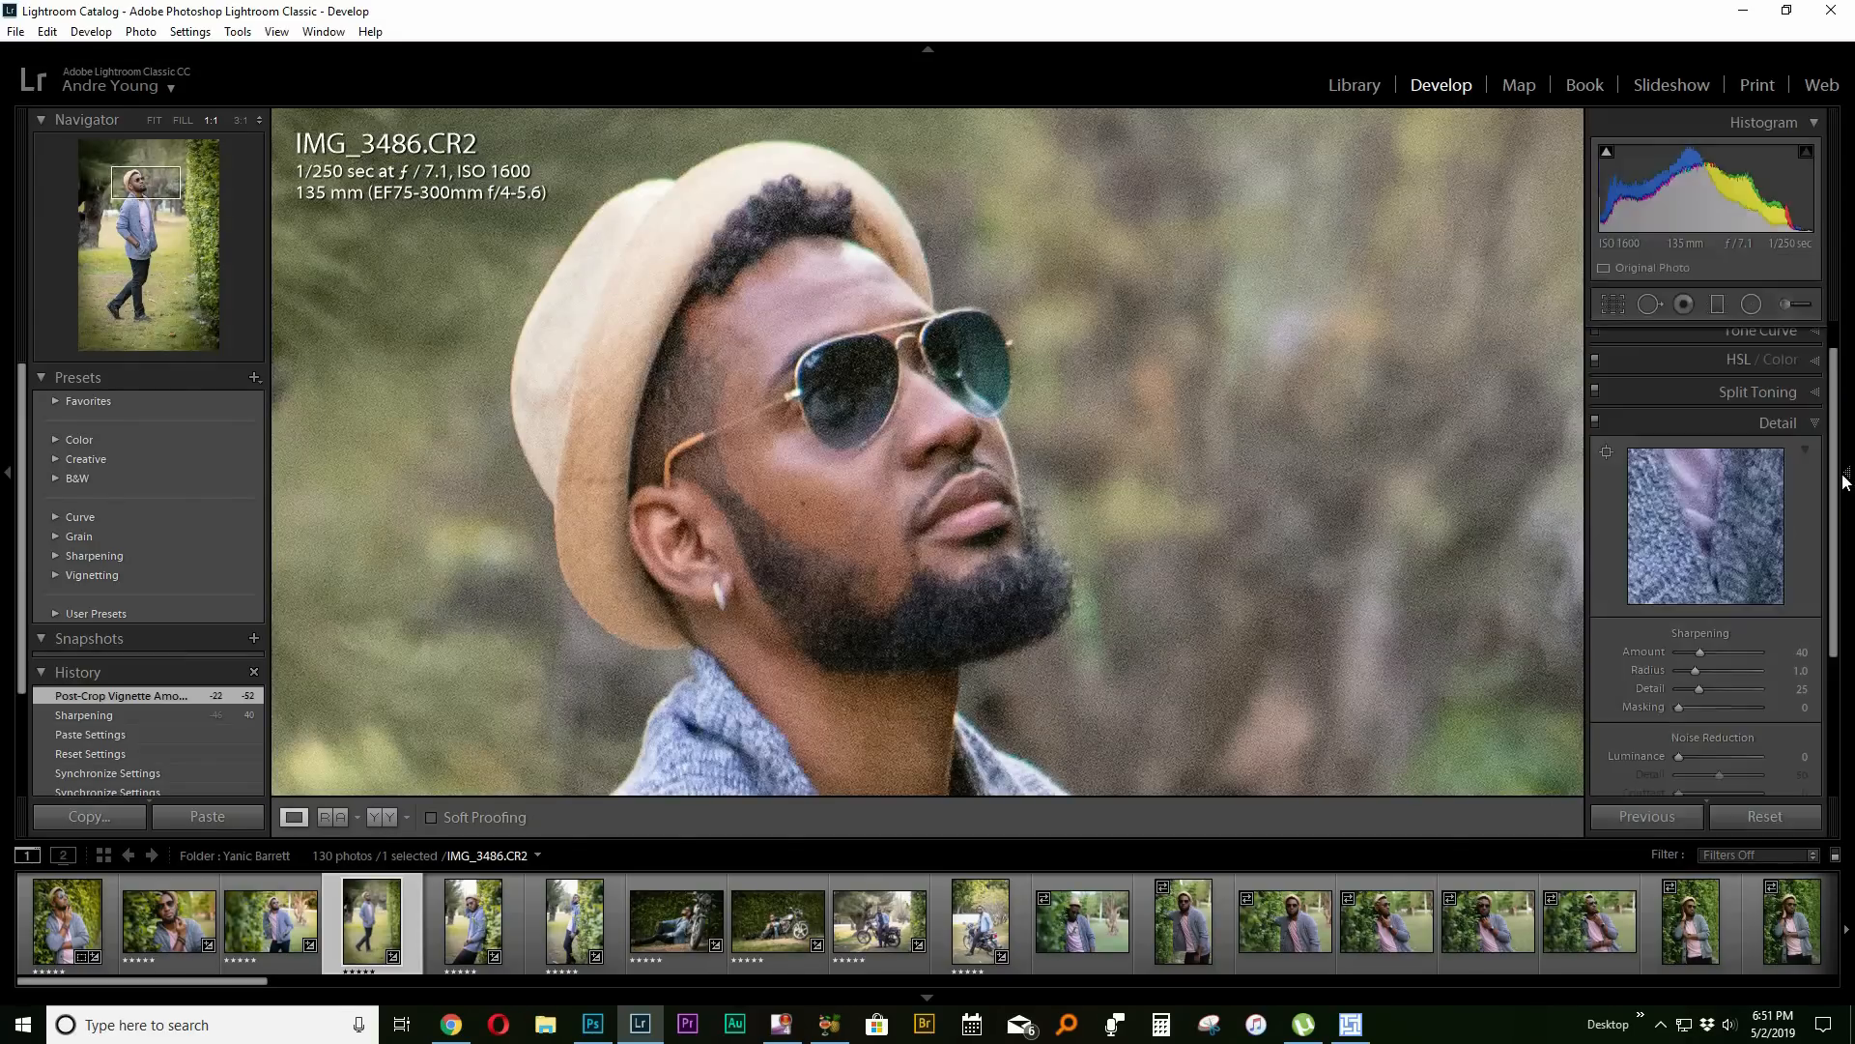
pyautogui.click(1846, 479)
pyautogui.scroll(-2, 1836, 522)
pyautogui.moveTo(1836, 522); pyautogui.dragTo(1836, 652)
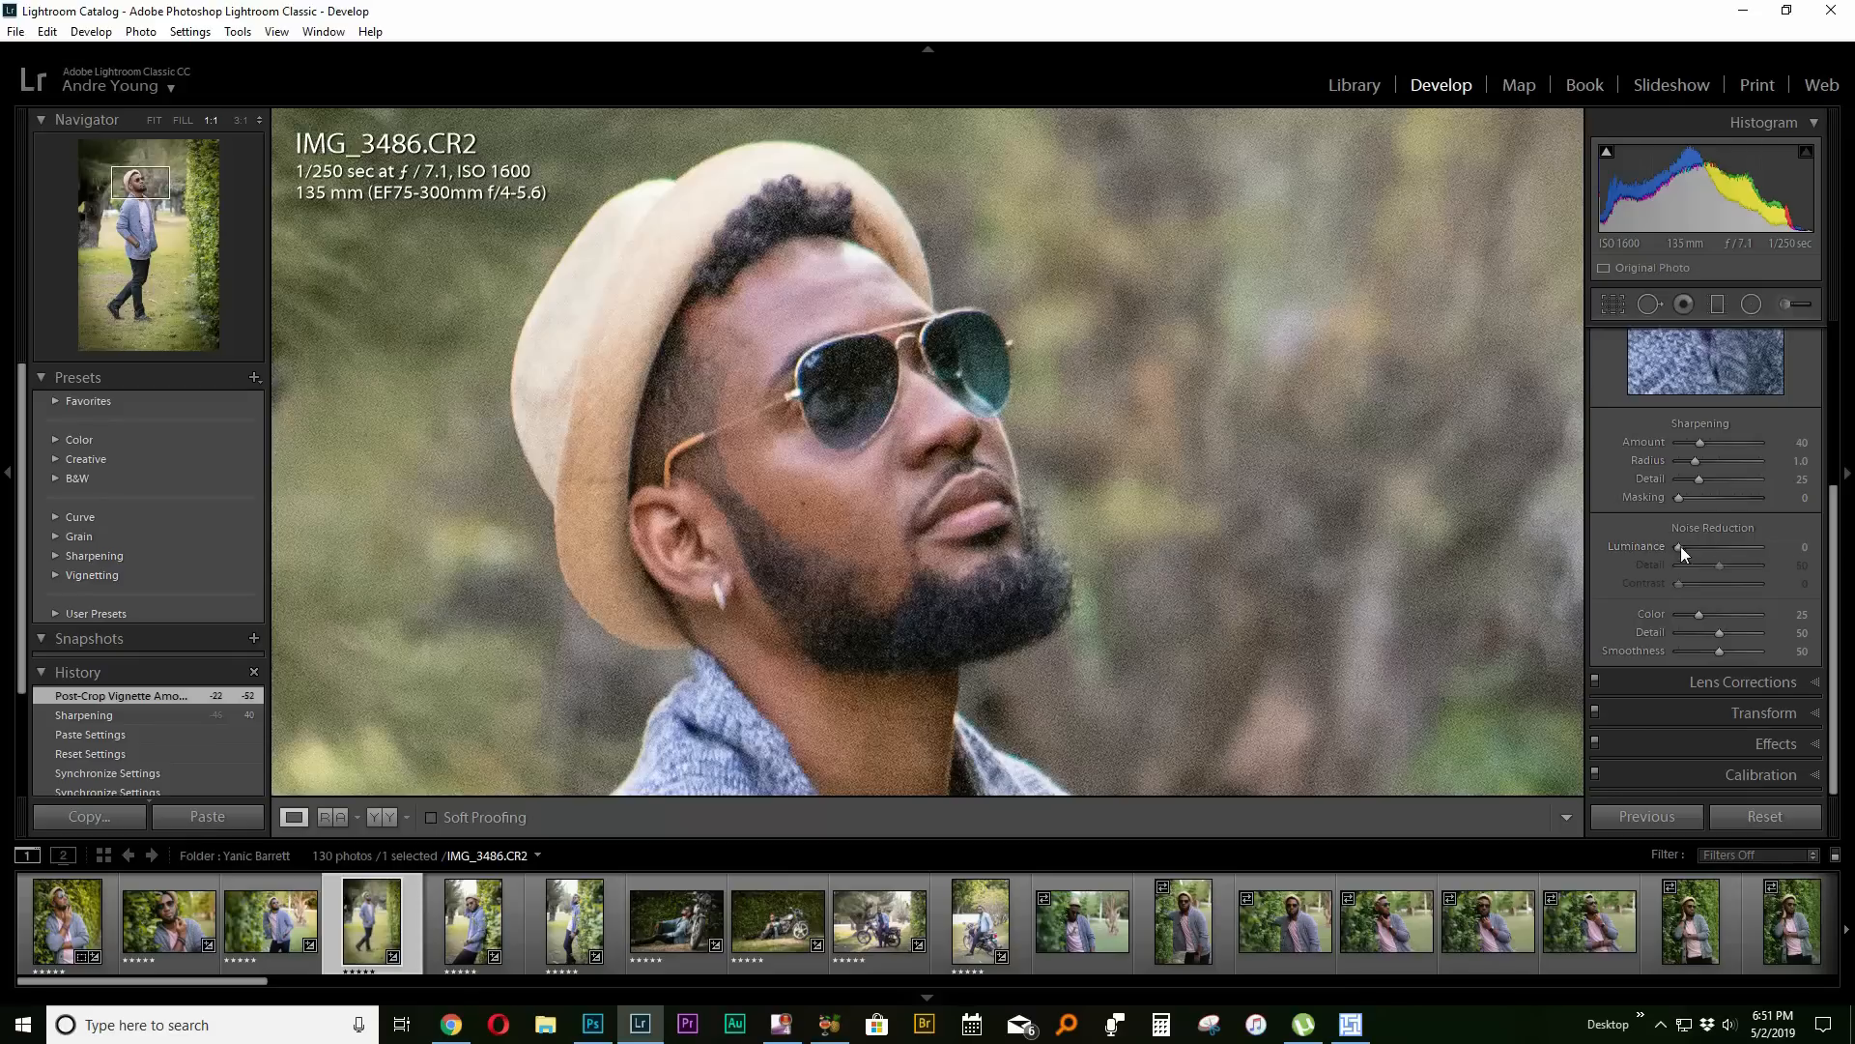
pyautogui.moveTo(1684, 548); pyautogui.dragTo(1695, 549)
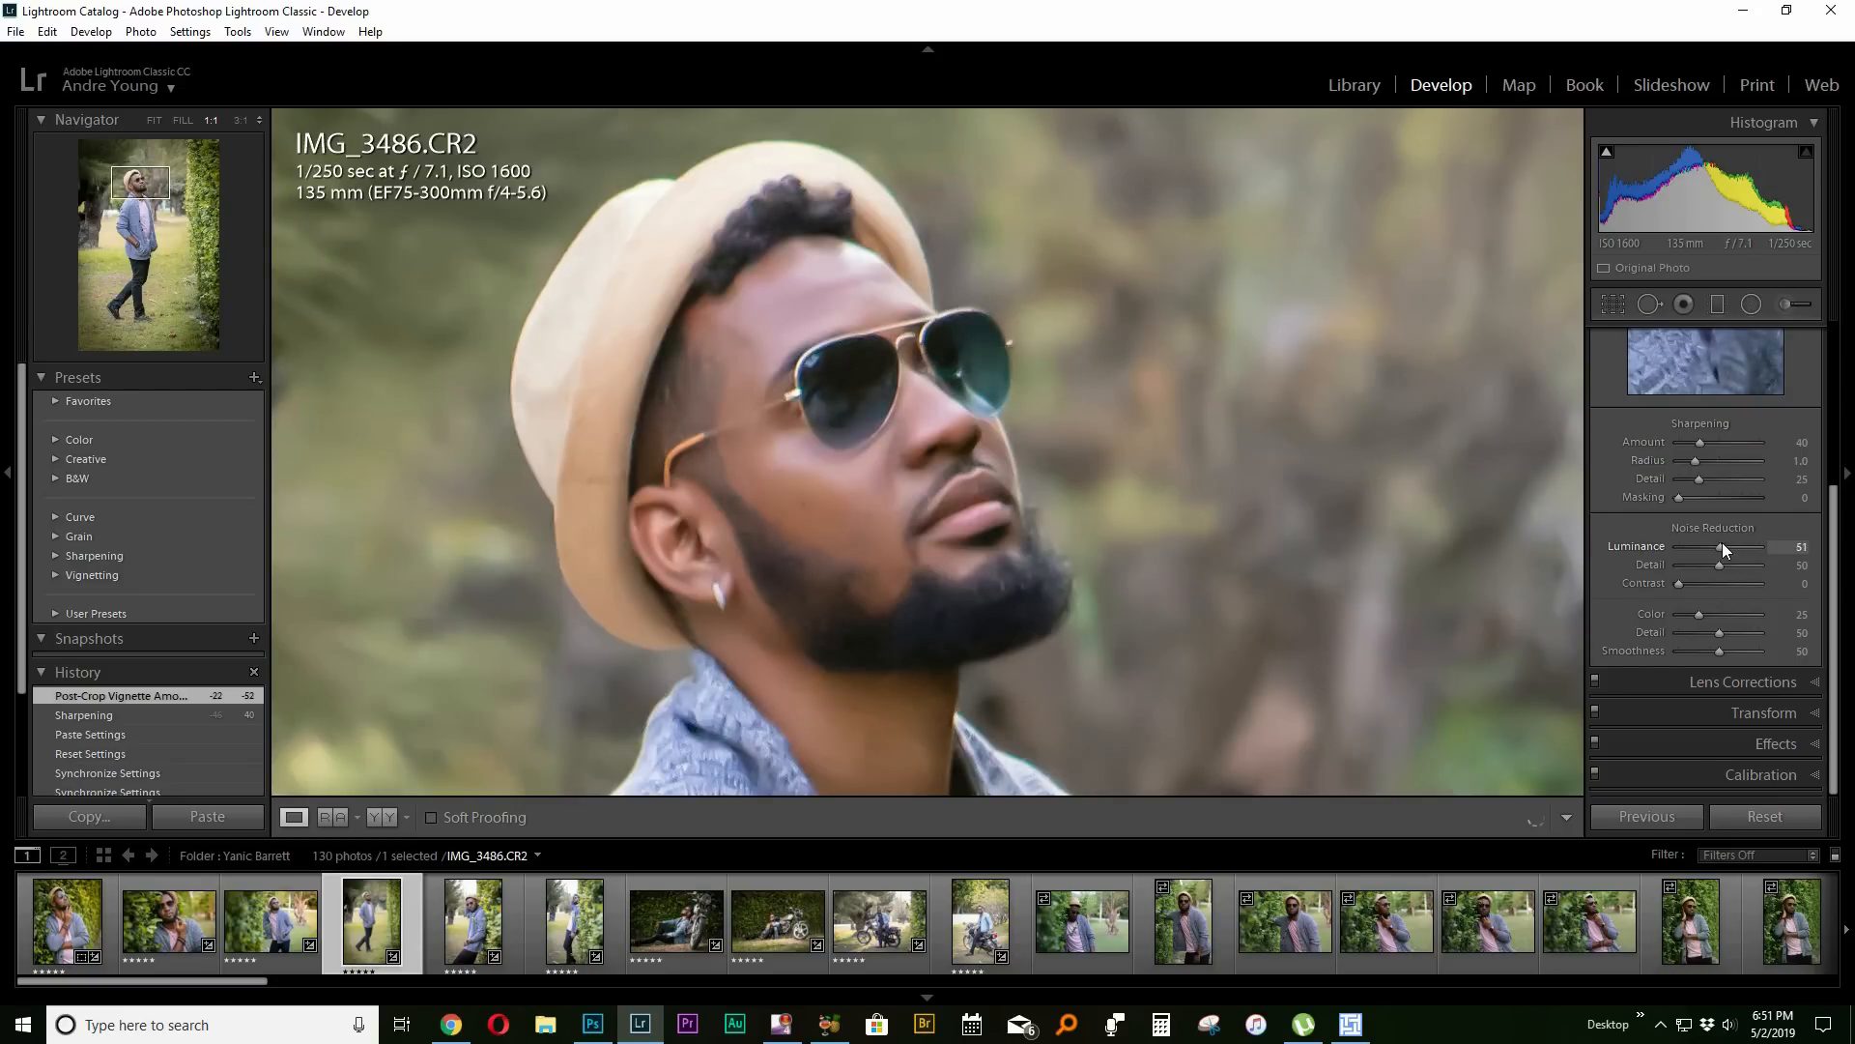
pyautogui.moveTo(1704, 545); pyautogui.dragTo(1703, 545)
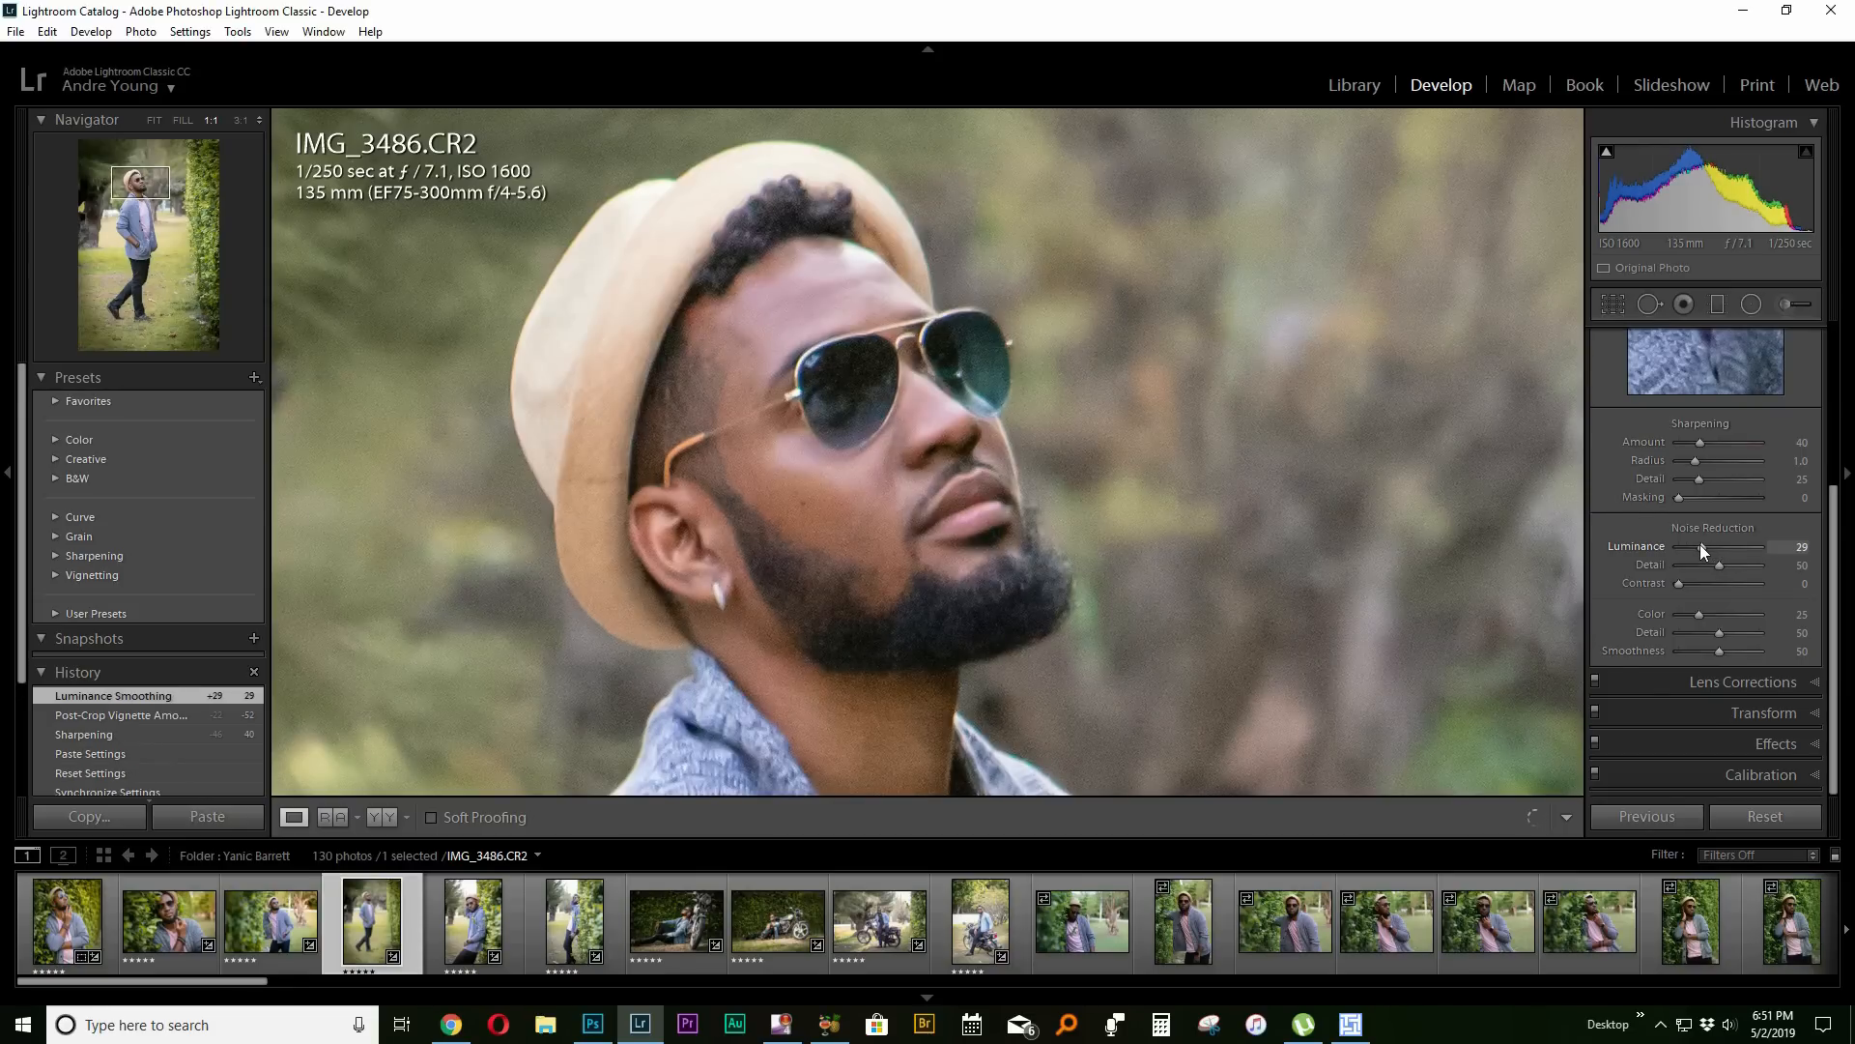
pyautogui.click(1129, 484)
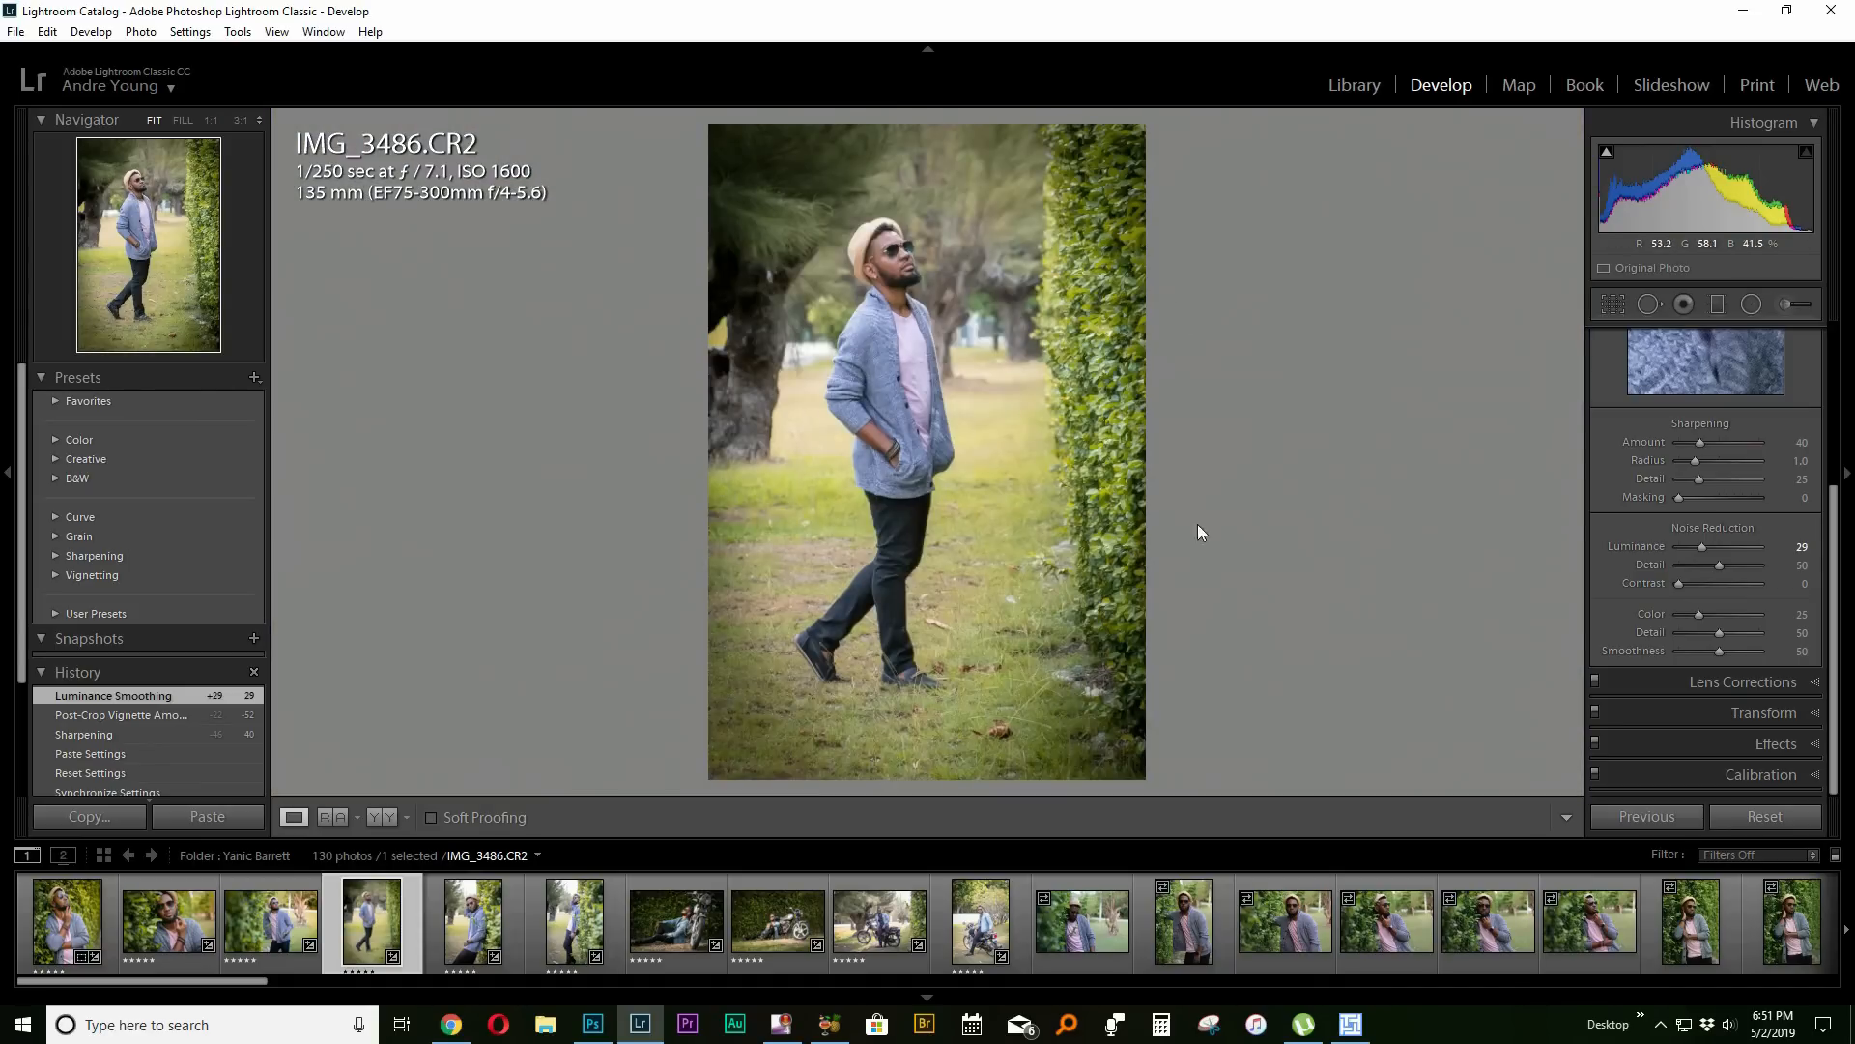
# Add a slanted graduated filter over the hedge with exposure -0.17, contrast 9, shadows 26, dehaze 50 and saturation 41.
pyautogui.click(1713, 305)
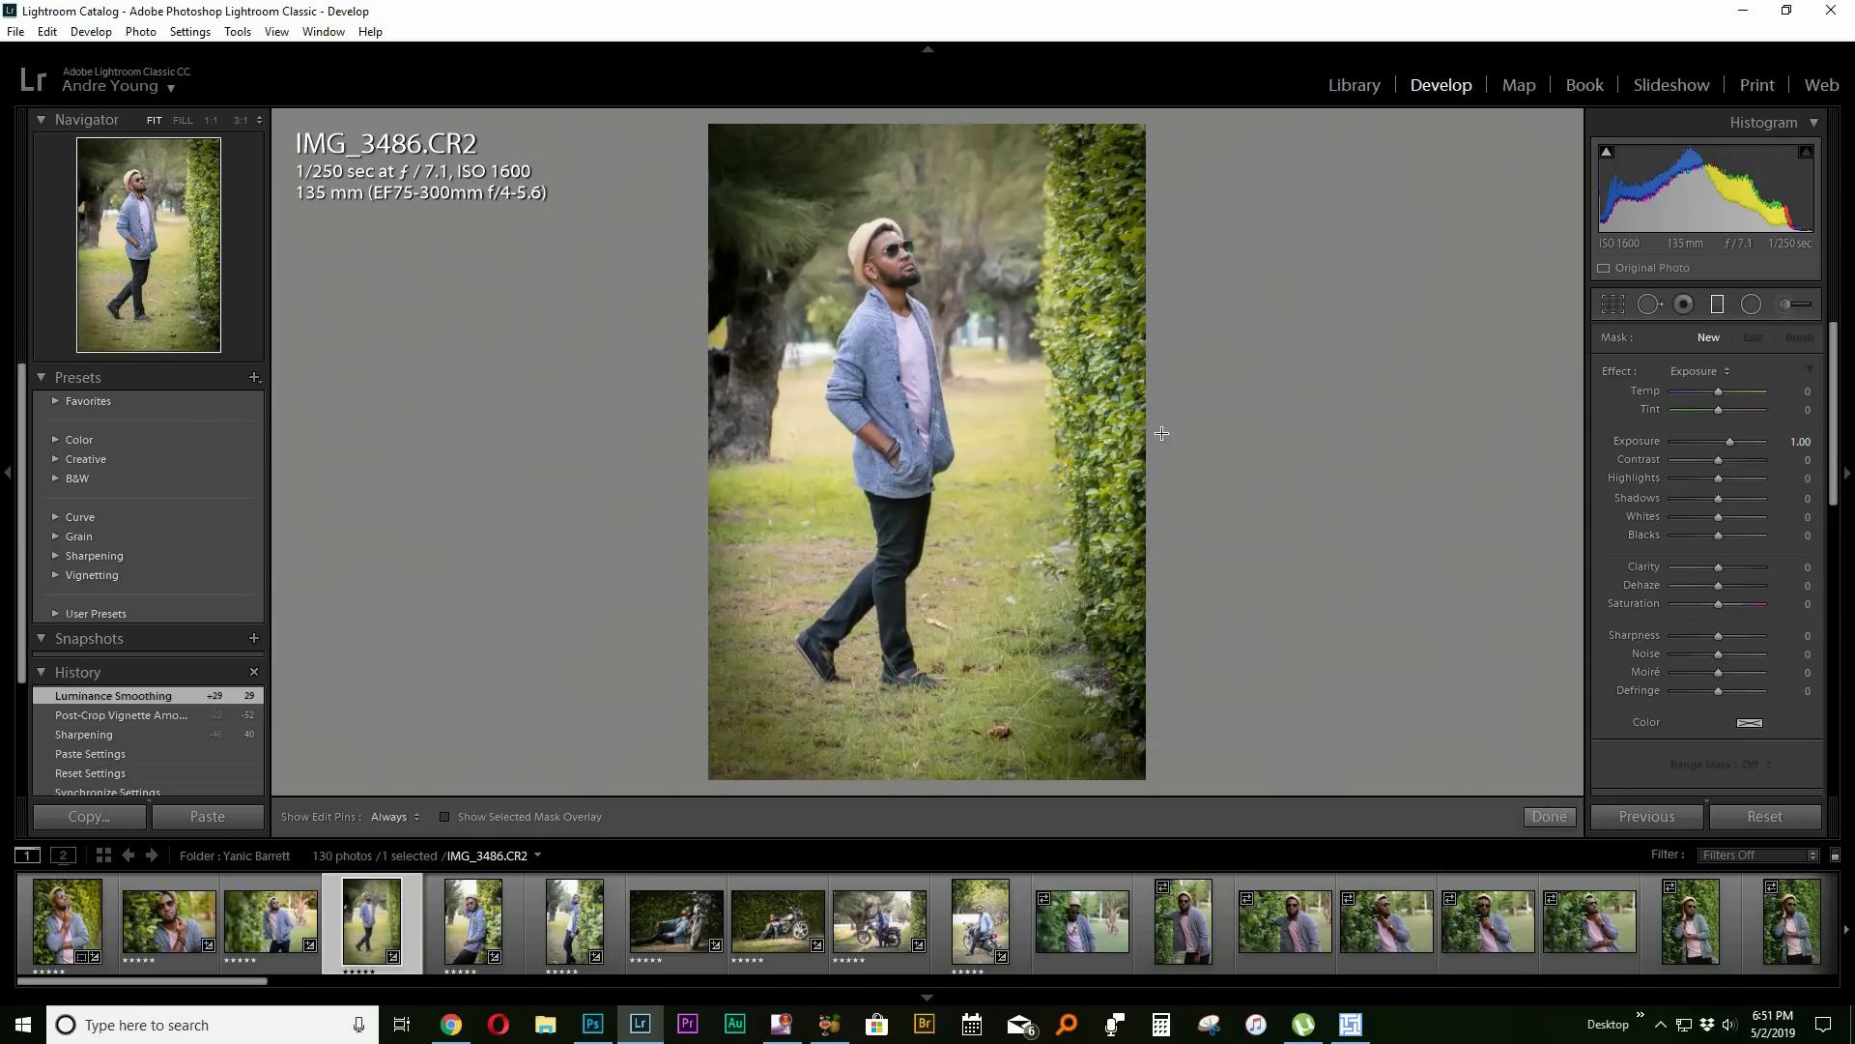
pyautogui.moveTo(1066, 439); pyautogui.dragTo(887, 512)
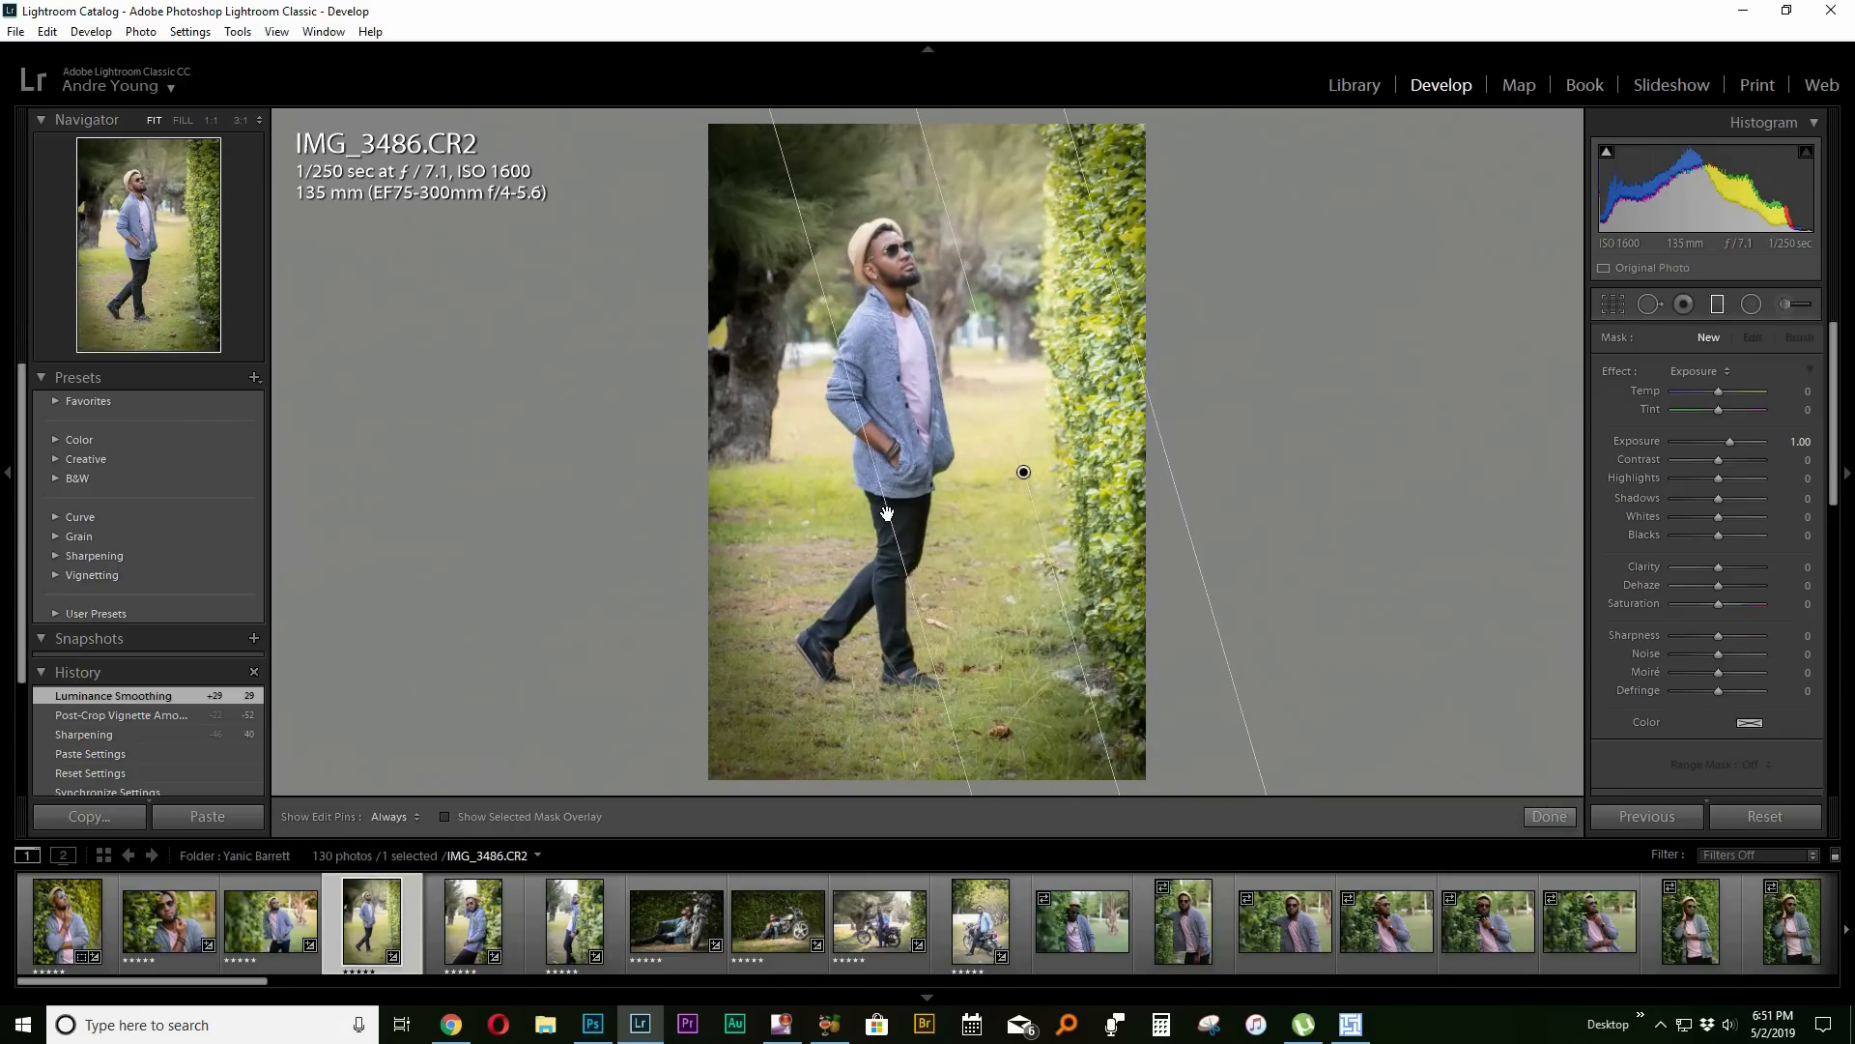
pyautogui.moveTo(1730, 443); pyautogui.dragTo(1716, 444)
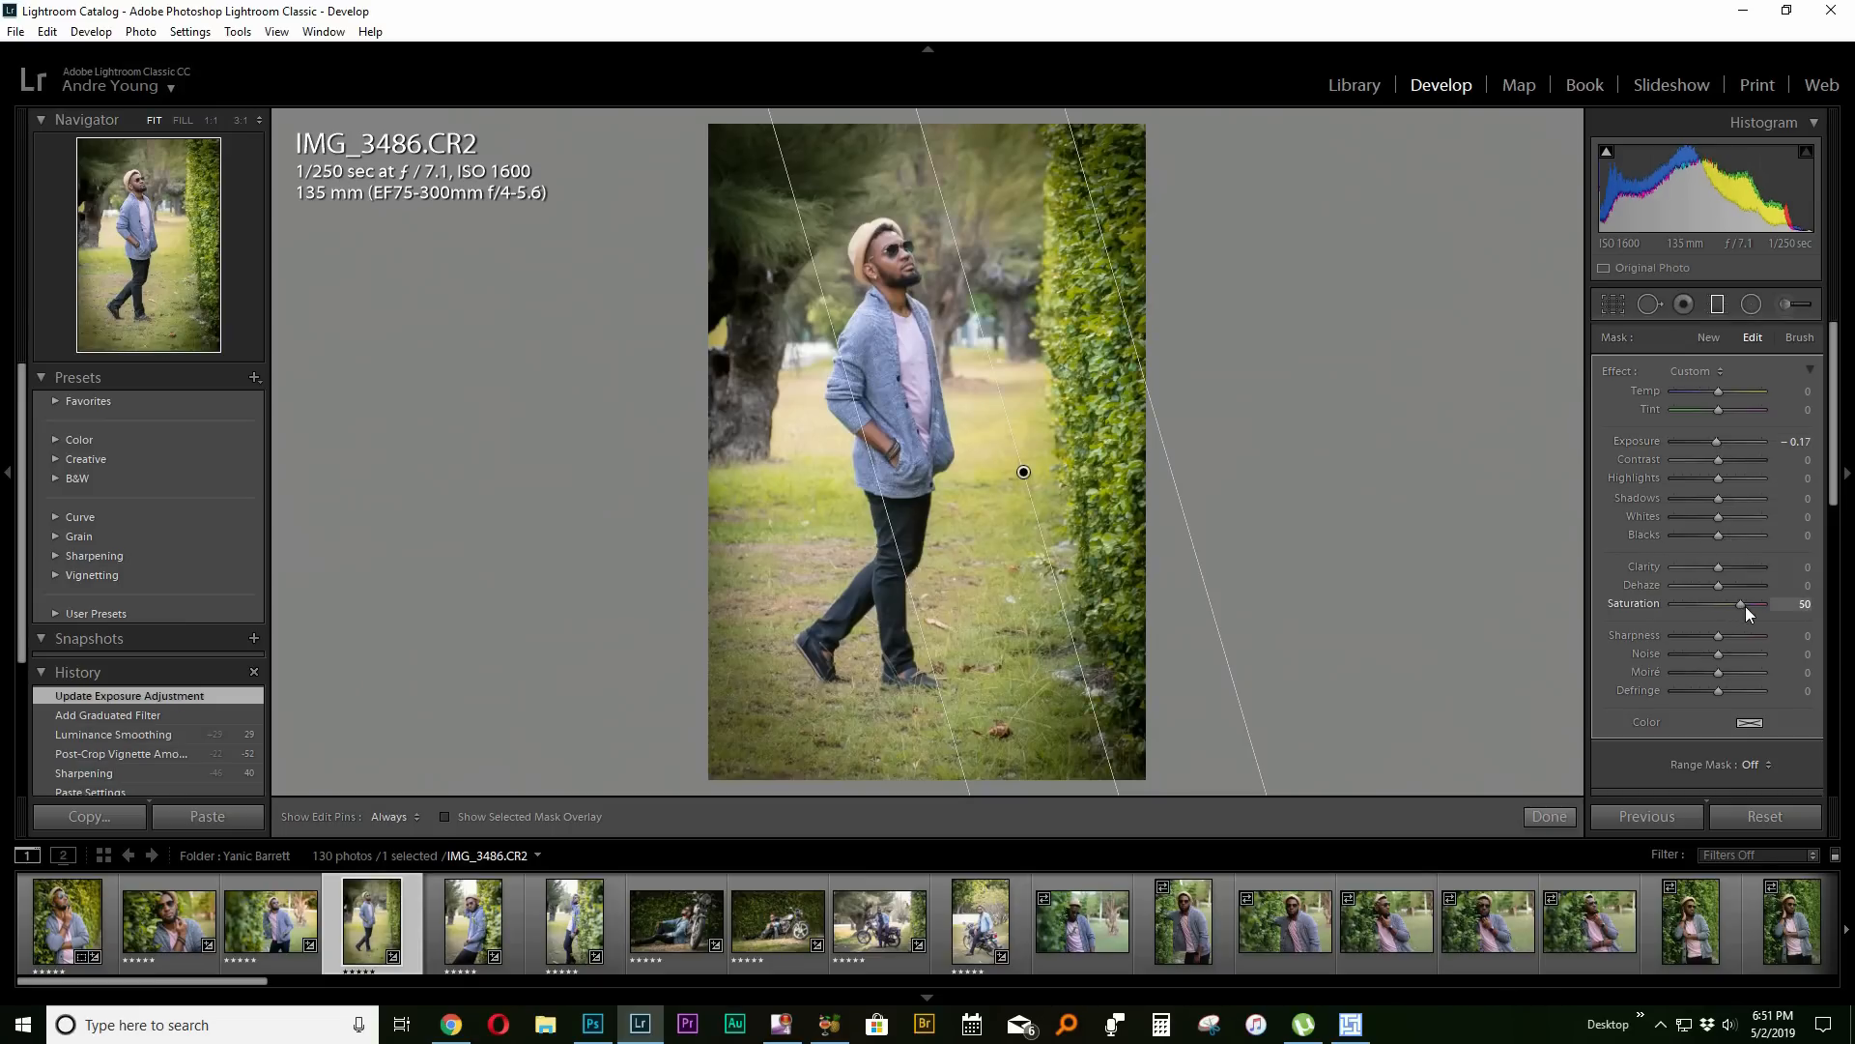
pyautogui.moveTo(1730, 586)
pyautogui.mouseDown()
pyautogui.moveTo(1728, 611)
pyautogui.moveTo(1744, 589)
pyautogui.mouseUp()
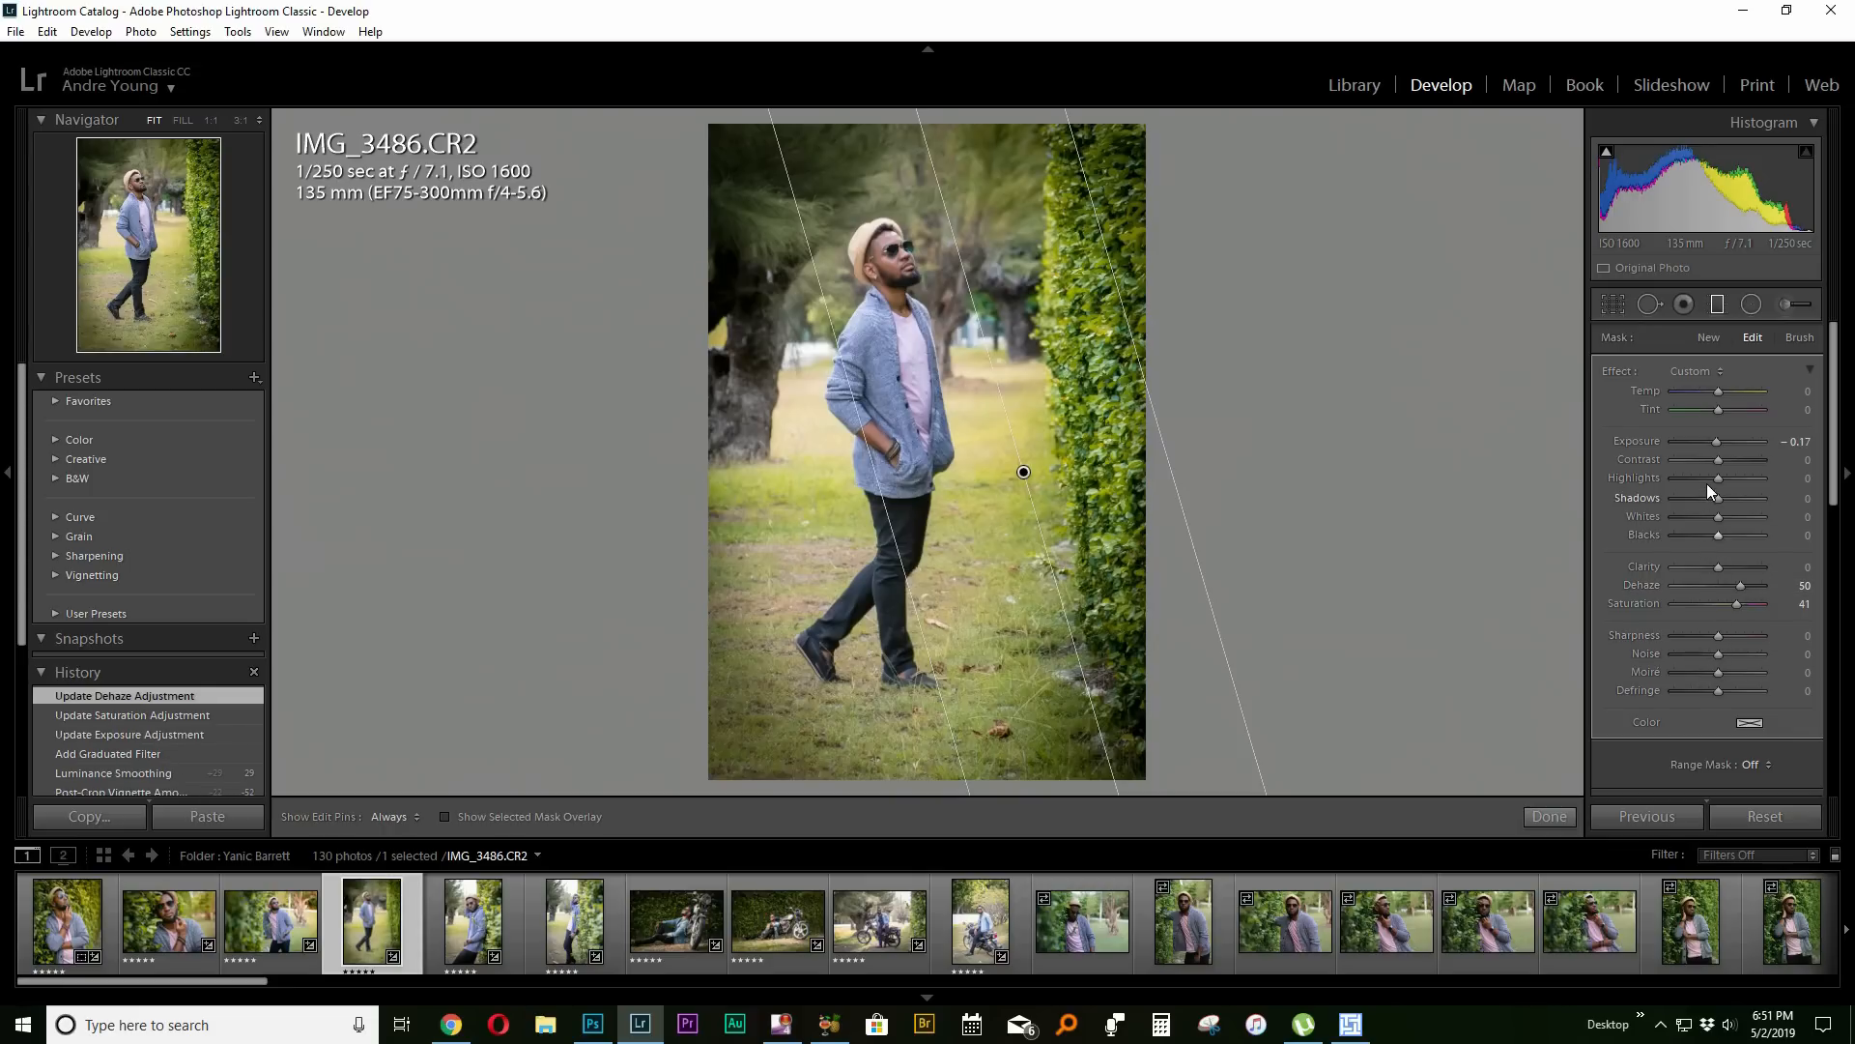
pyautogui.moveTo(1734, 464); pyautogui.dragTo(1729, 503)
# Add a second graduated filter from the tree side towards the man's legs, with shadows at 52.
pyautogui.moveTo(647, 734); pyautogui.dragTo(1003, 661)
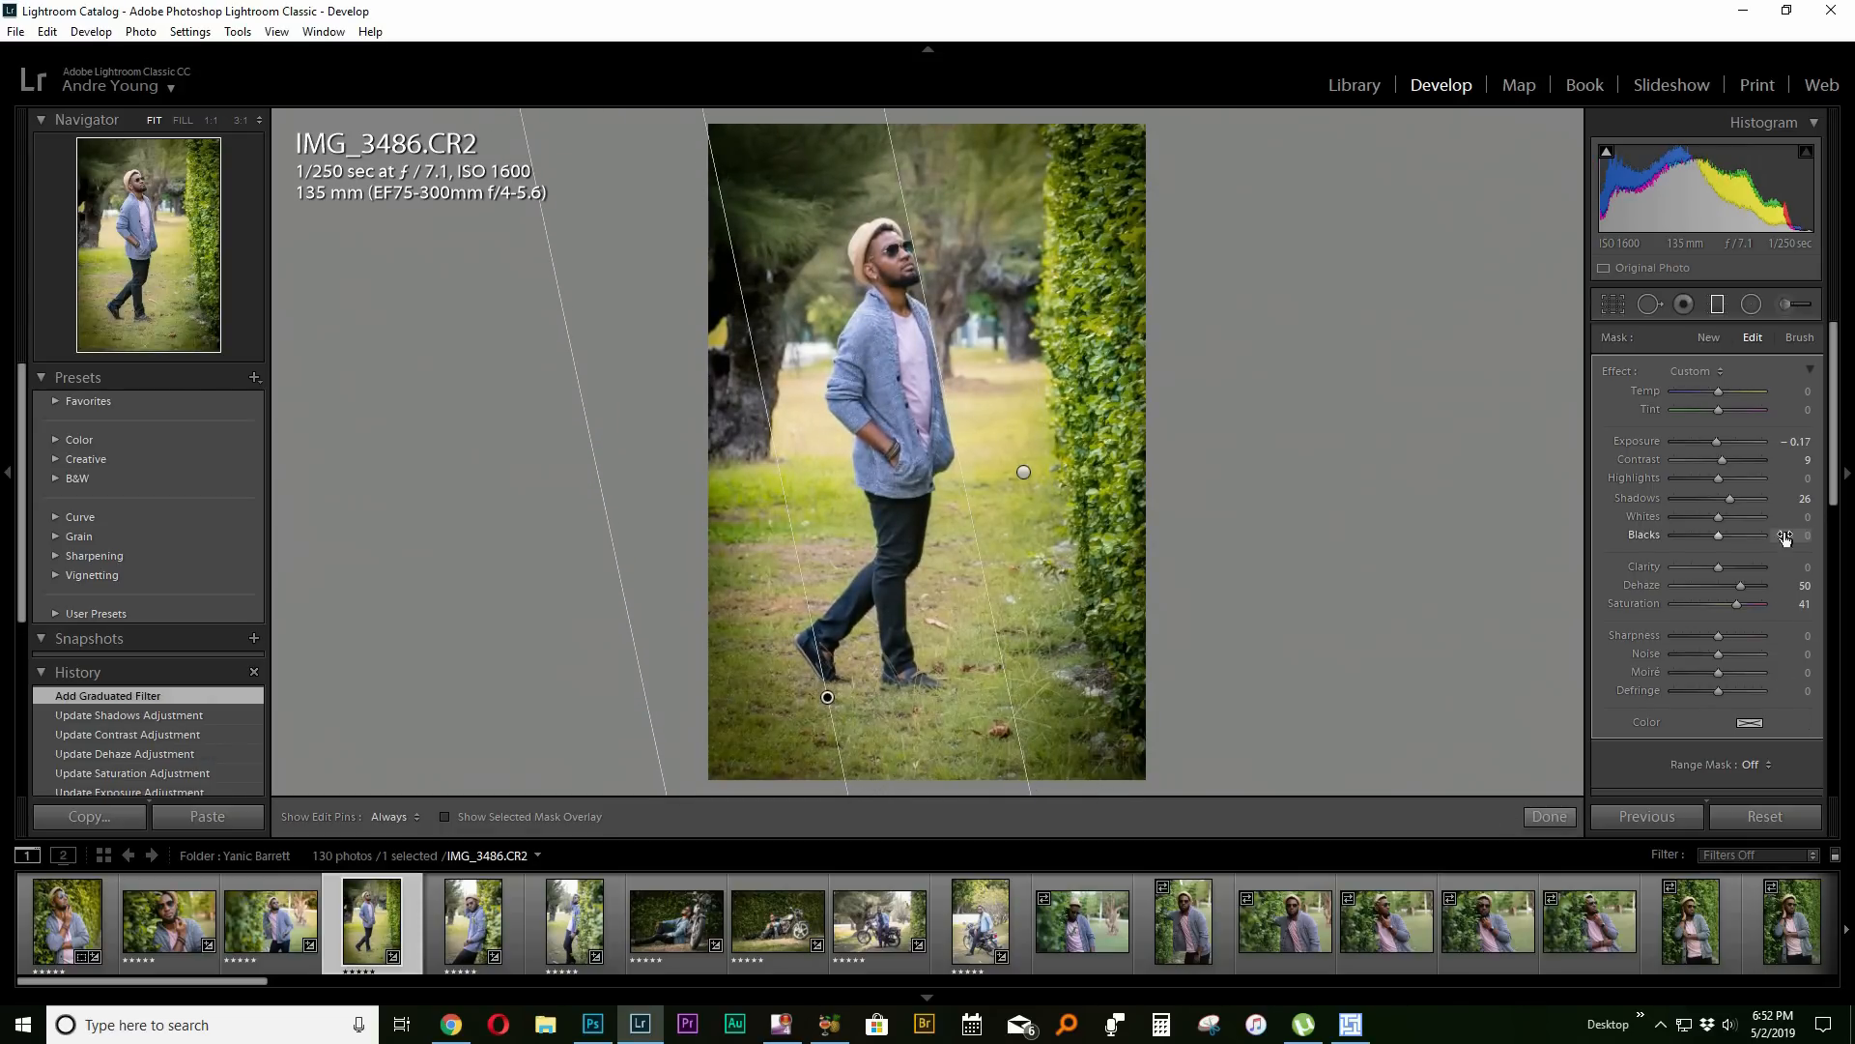
pyautogui.moveTo(1722, 499); pyautogui.dragTo(1738, 502)
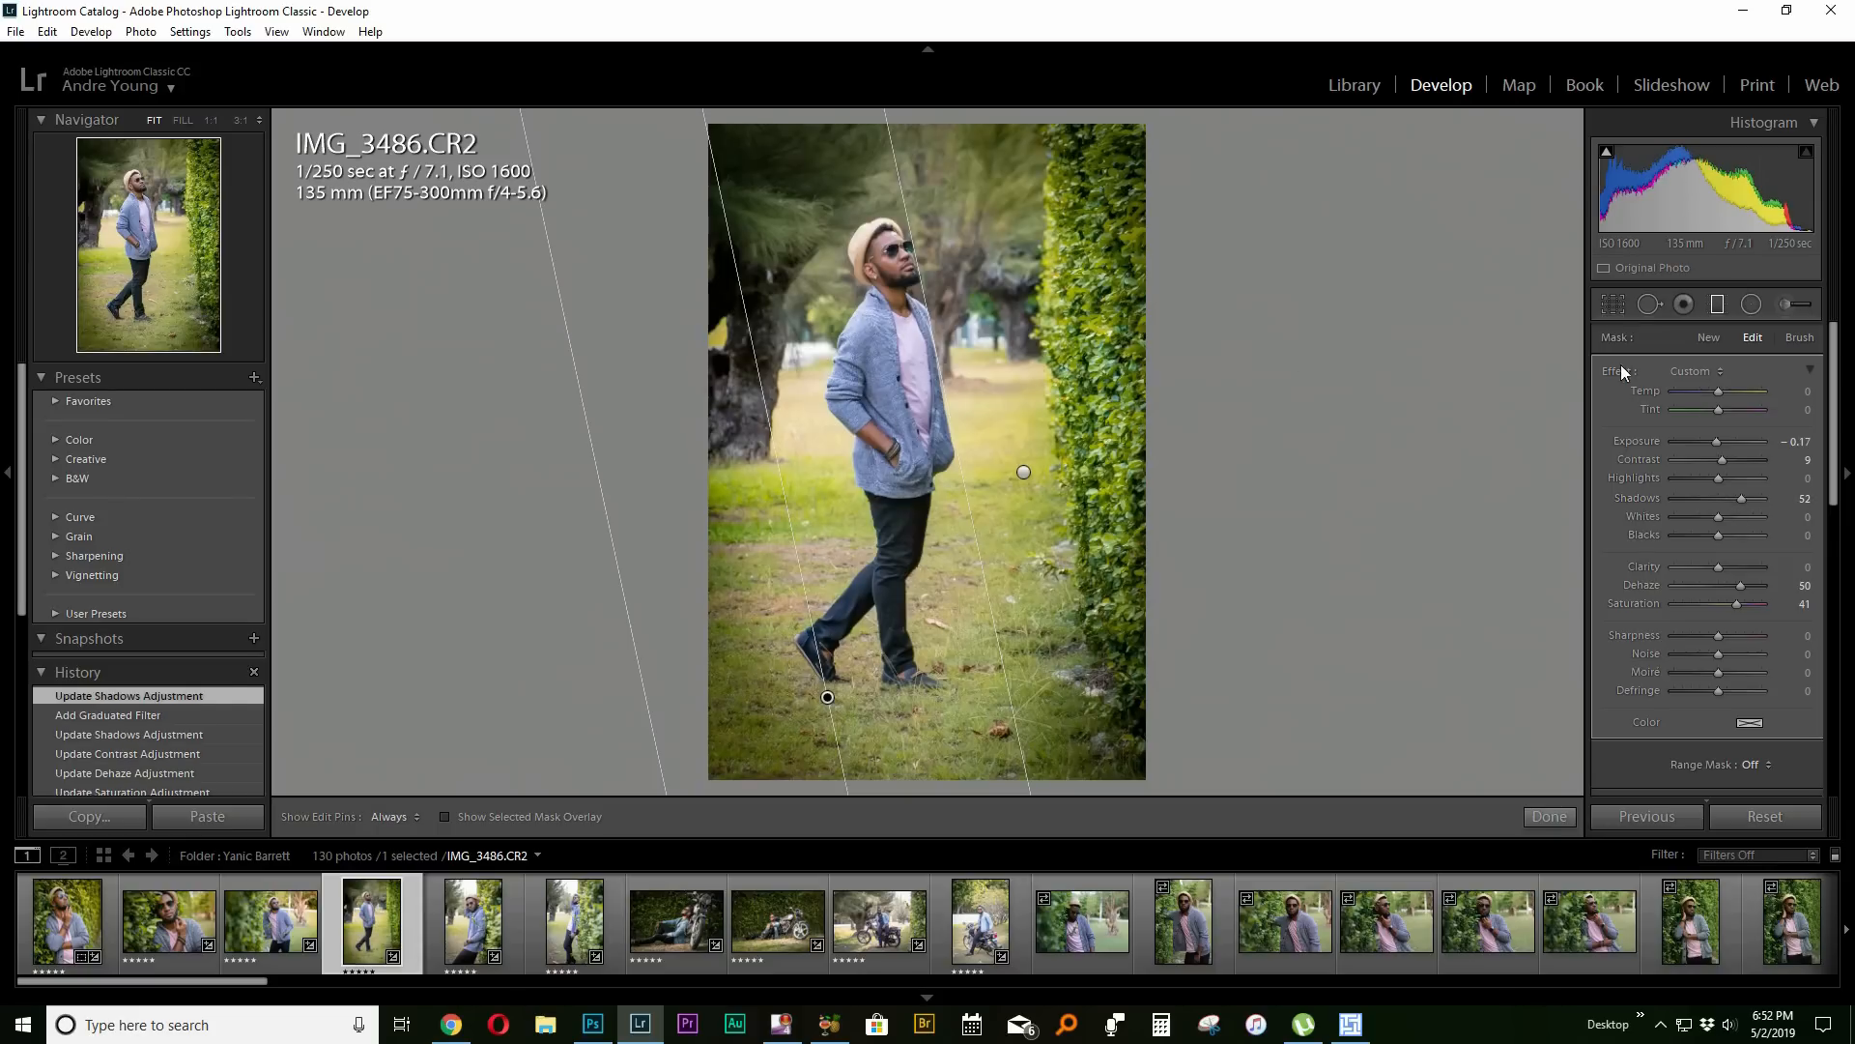
# Add an inverted radial filter around the standing man with exposure -0.17 and dehaze 7, and finish the local adjustments.
pyautogui.click(1754, 306)
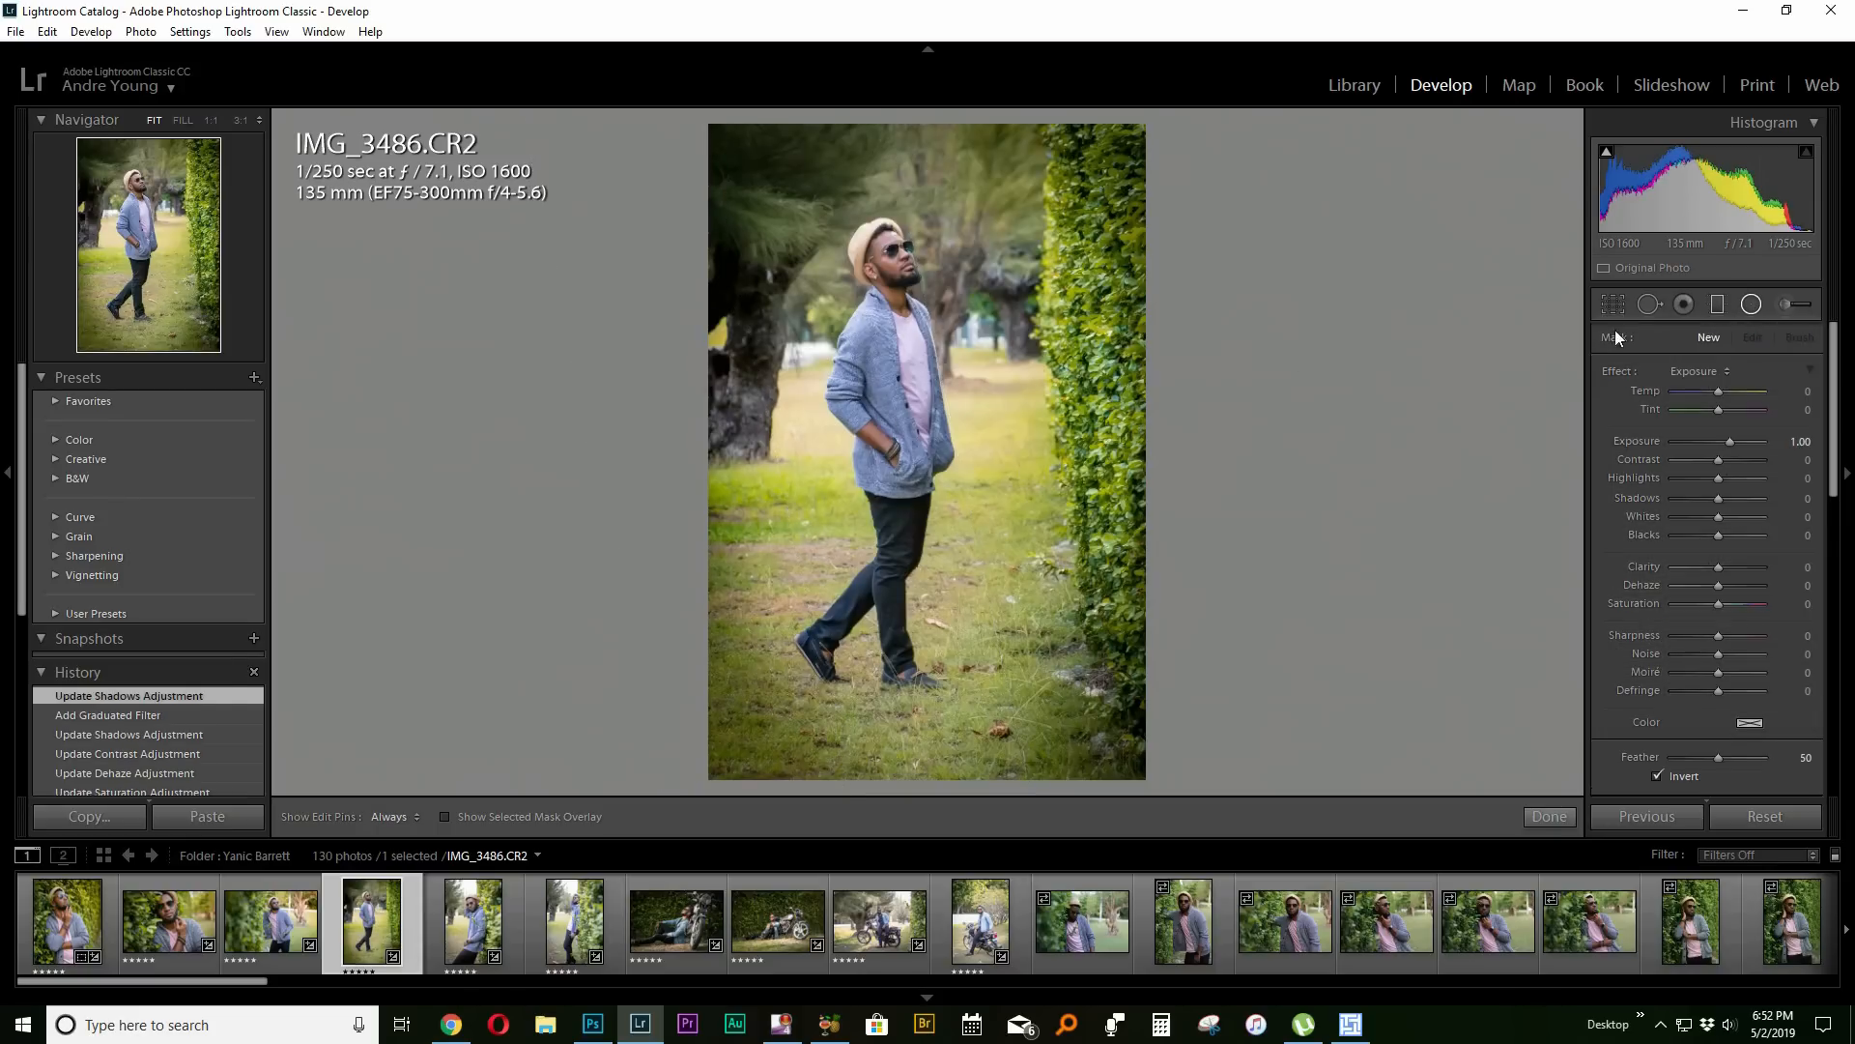
pyautogui.moveTo(818, 314)
pyautogui.mouseDown()
pyautogui.moveTo(943, 571)
pyautogui.moveTo(947, 556)
pyautogui.mouseUp()
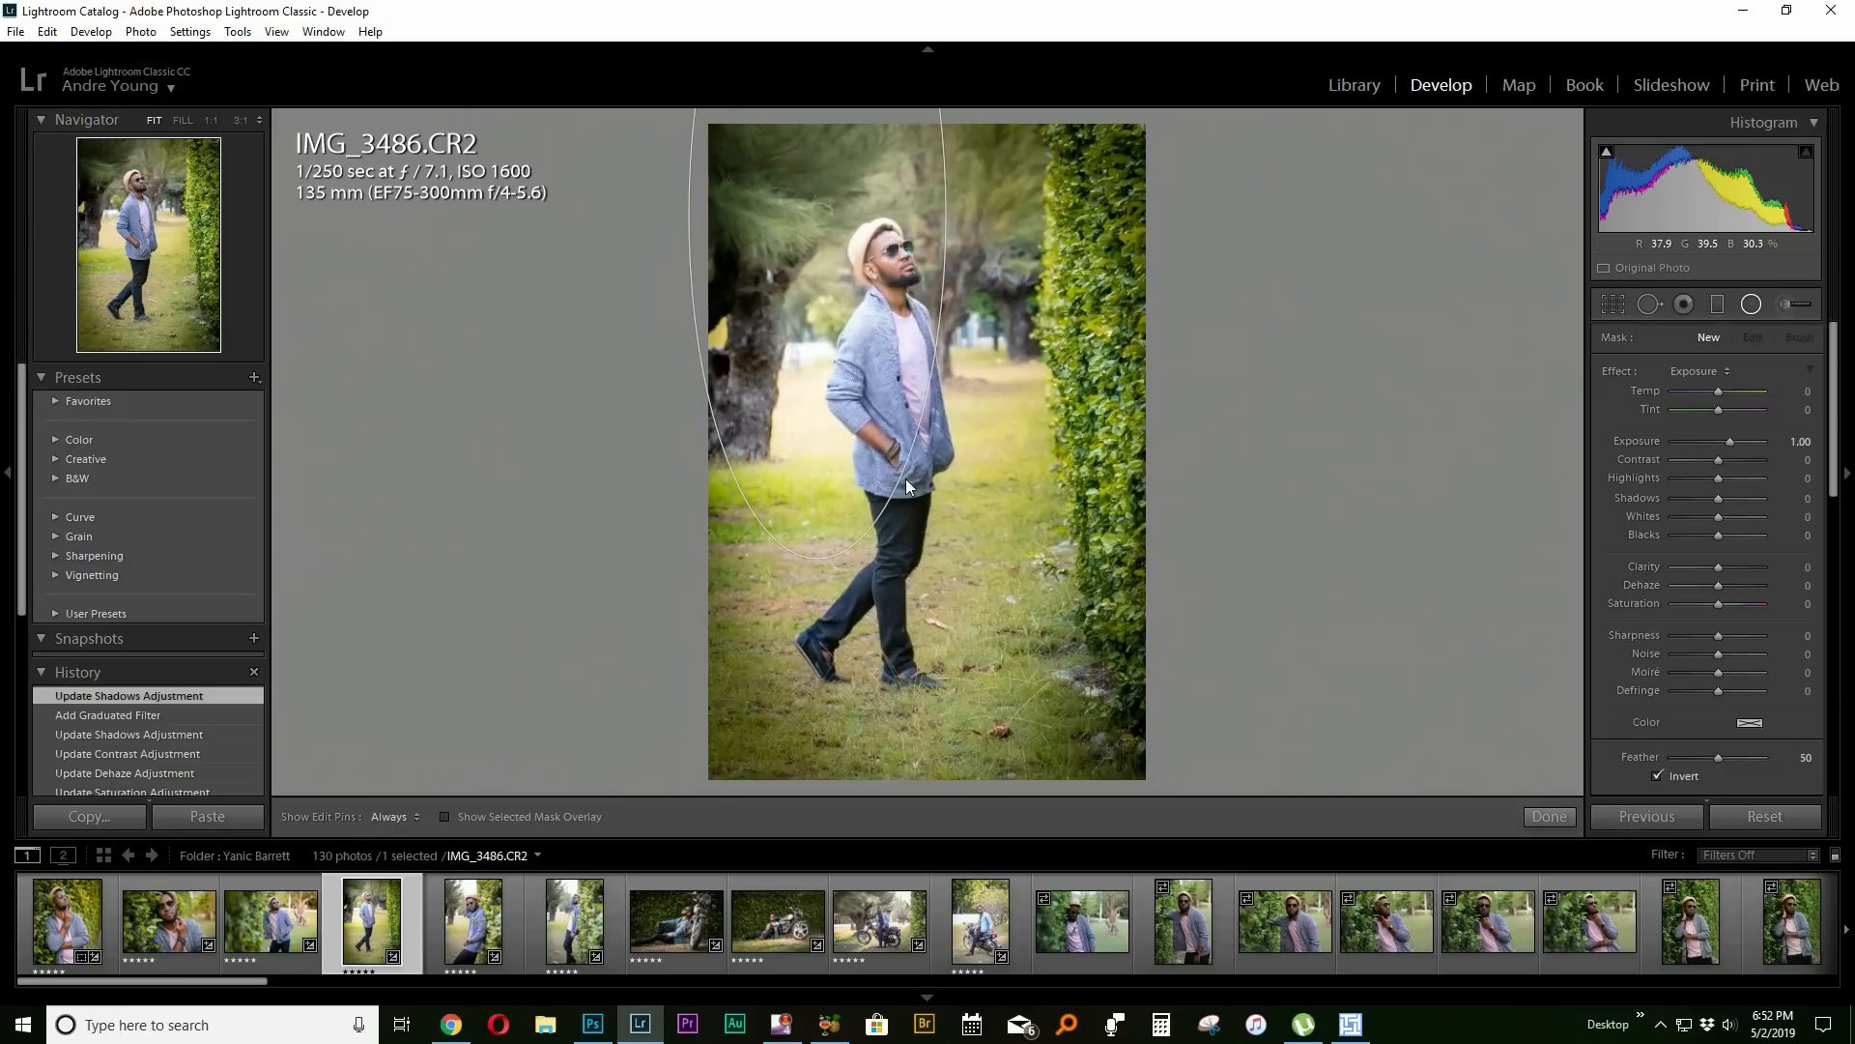
pyautogui.moveTo(811, 211); pyautogui.dragTo(869, 417)
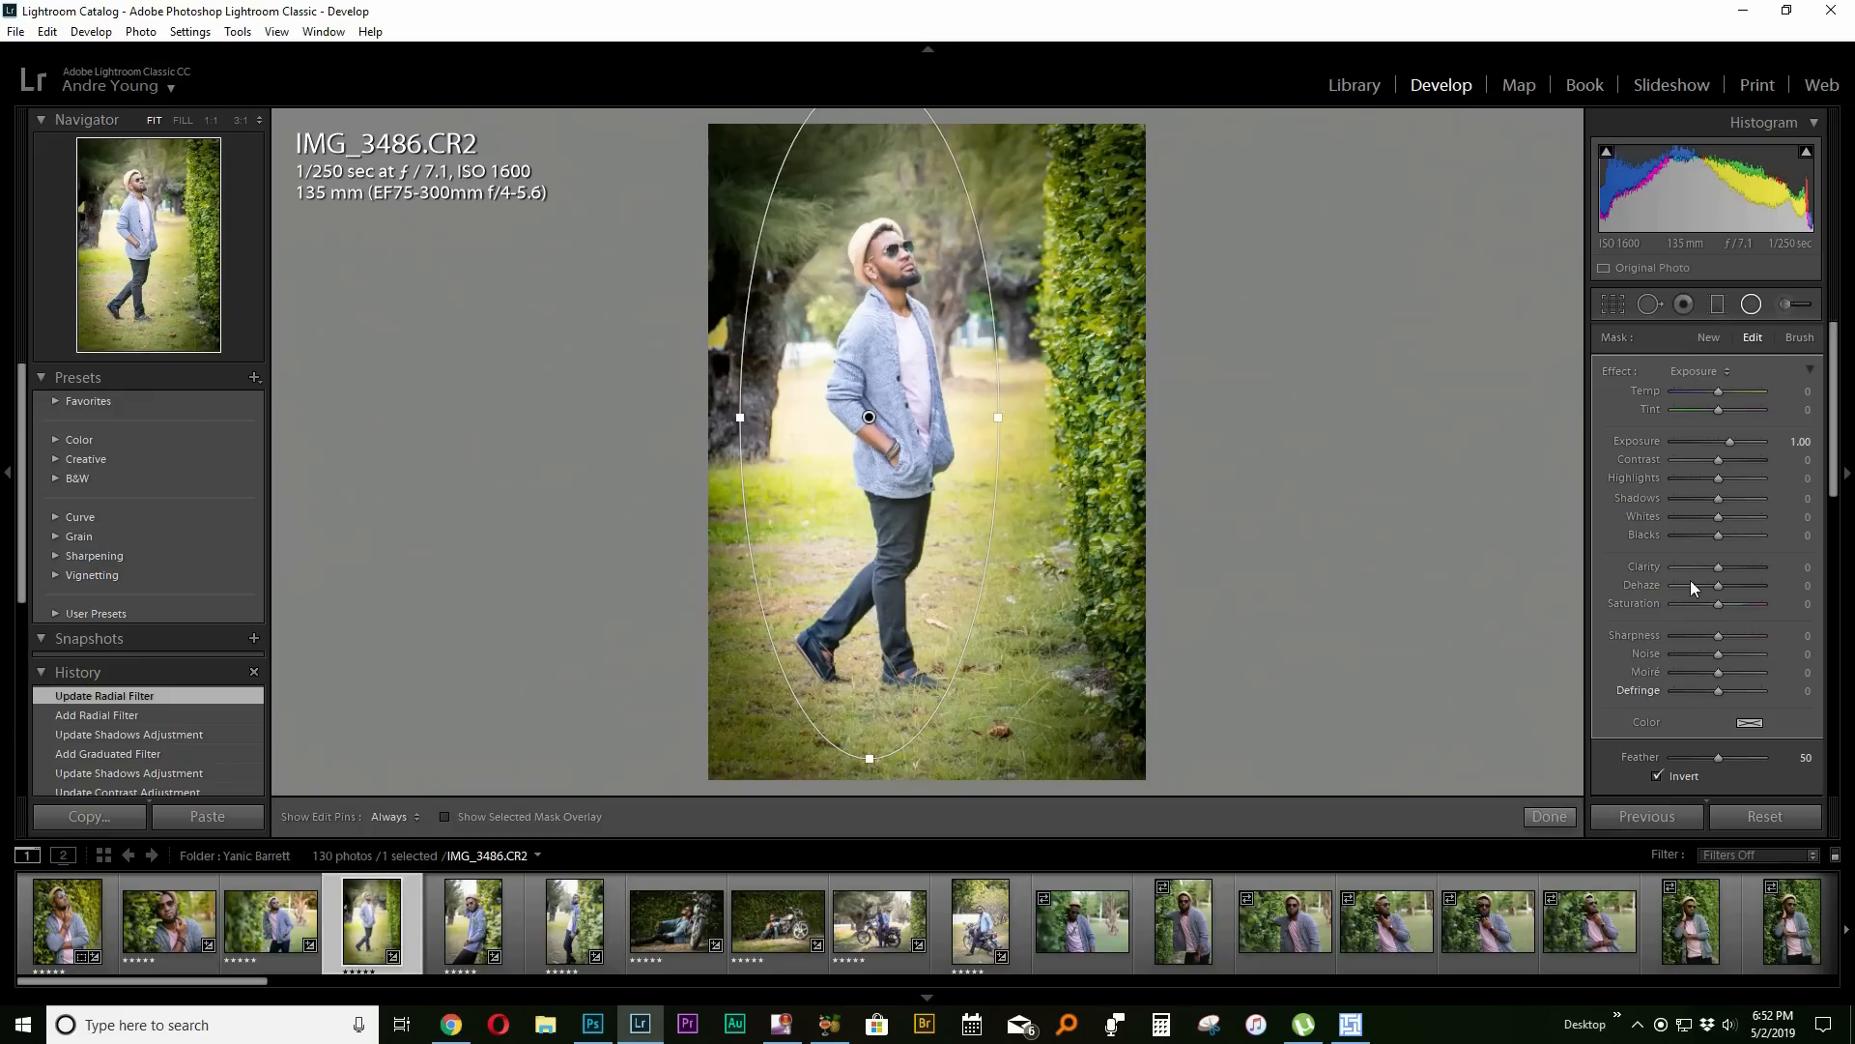
pyautogui.moveTo(1730, 442); pyautogui.dragTo(1714, 450)
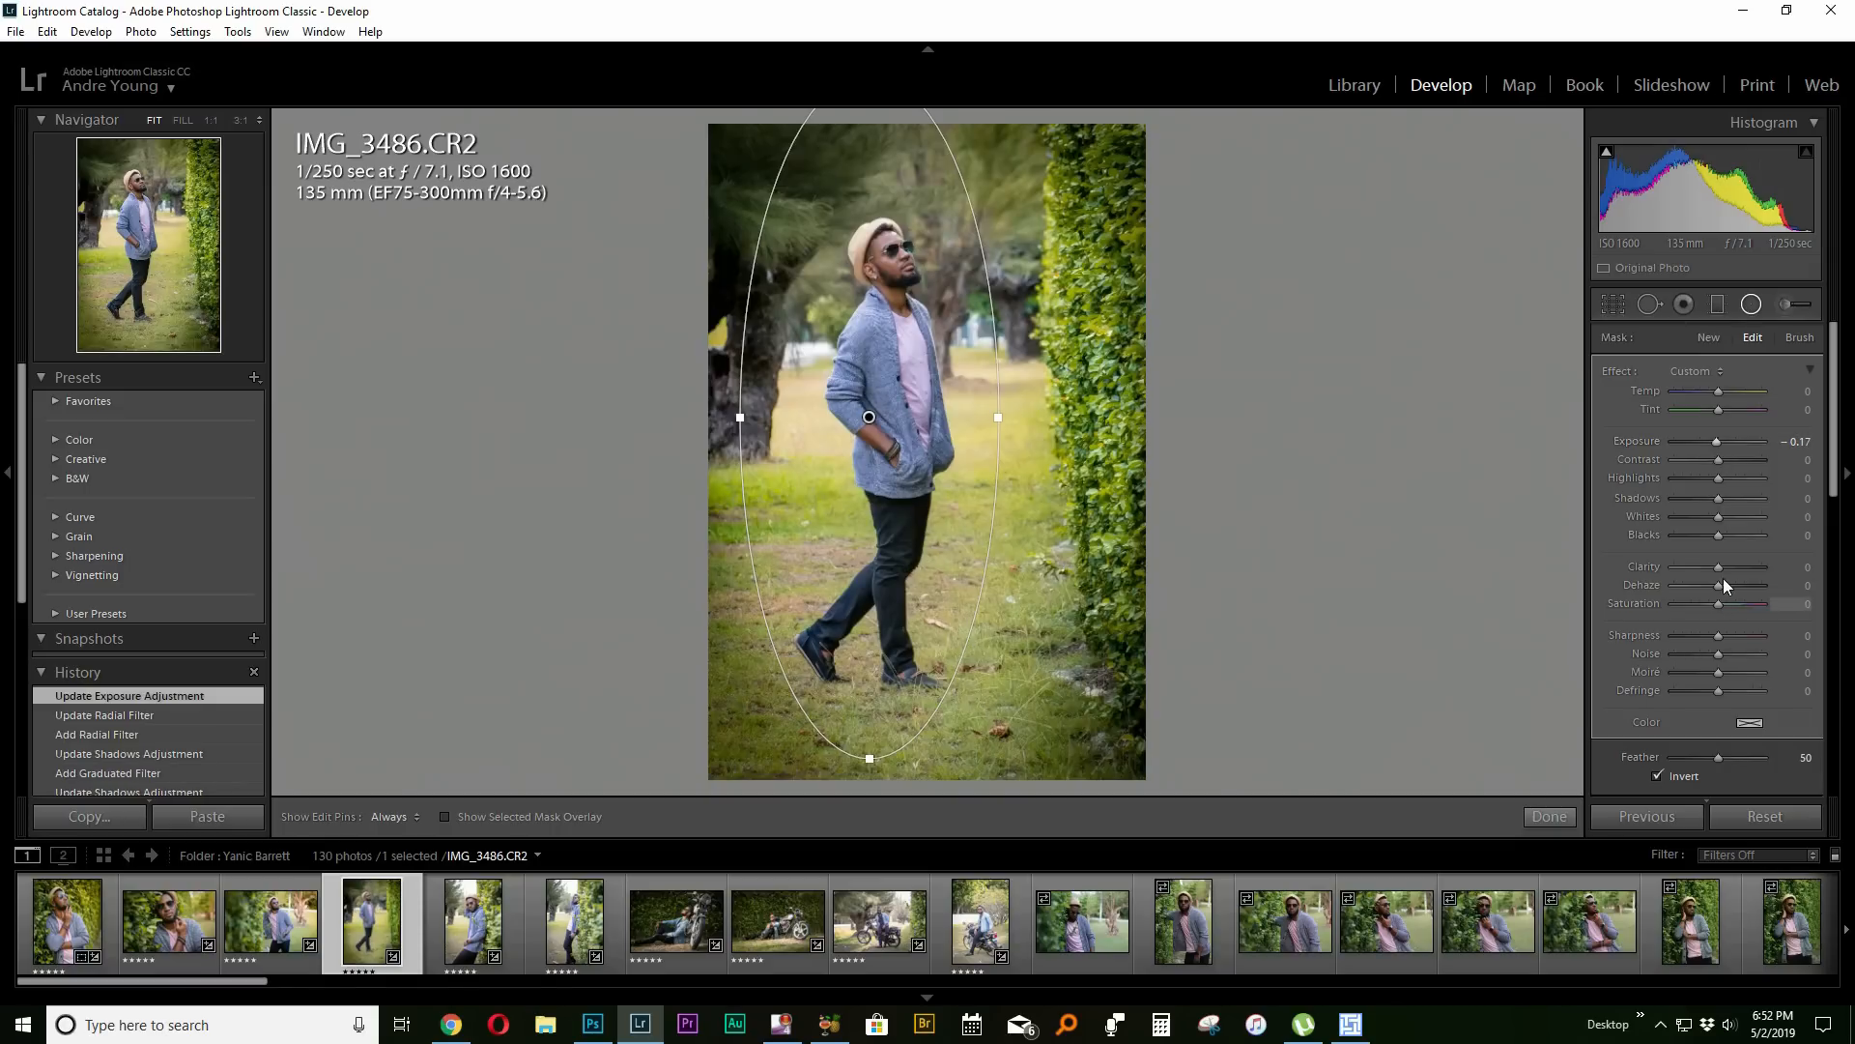
pyautogui.moveTo(1725, 589); pyautogui.dragTo(1724, 588)
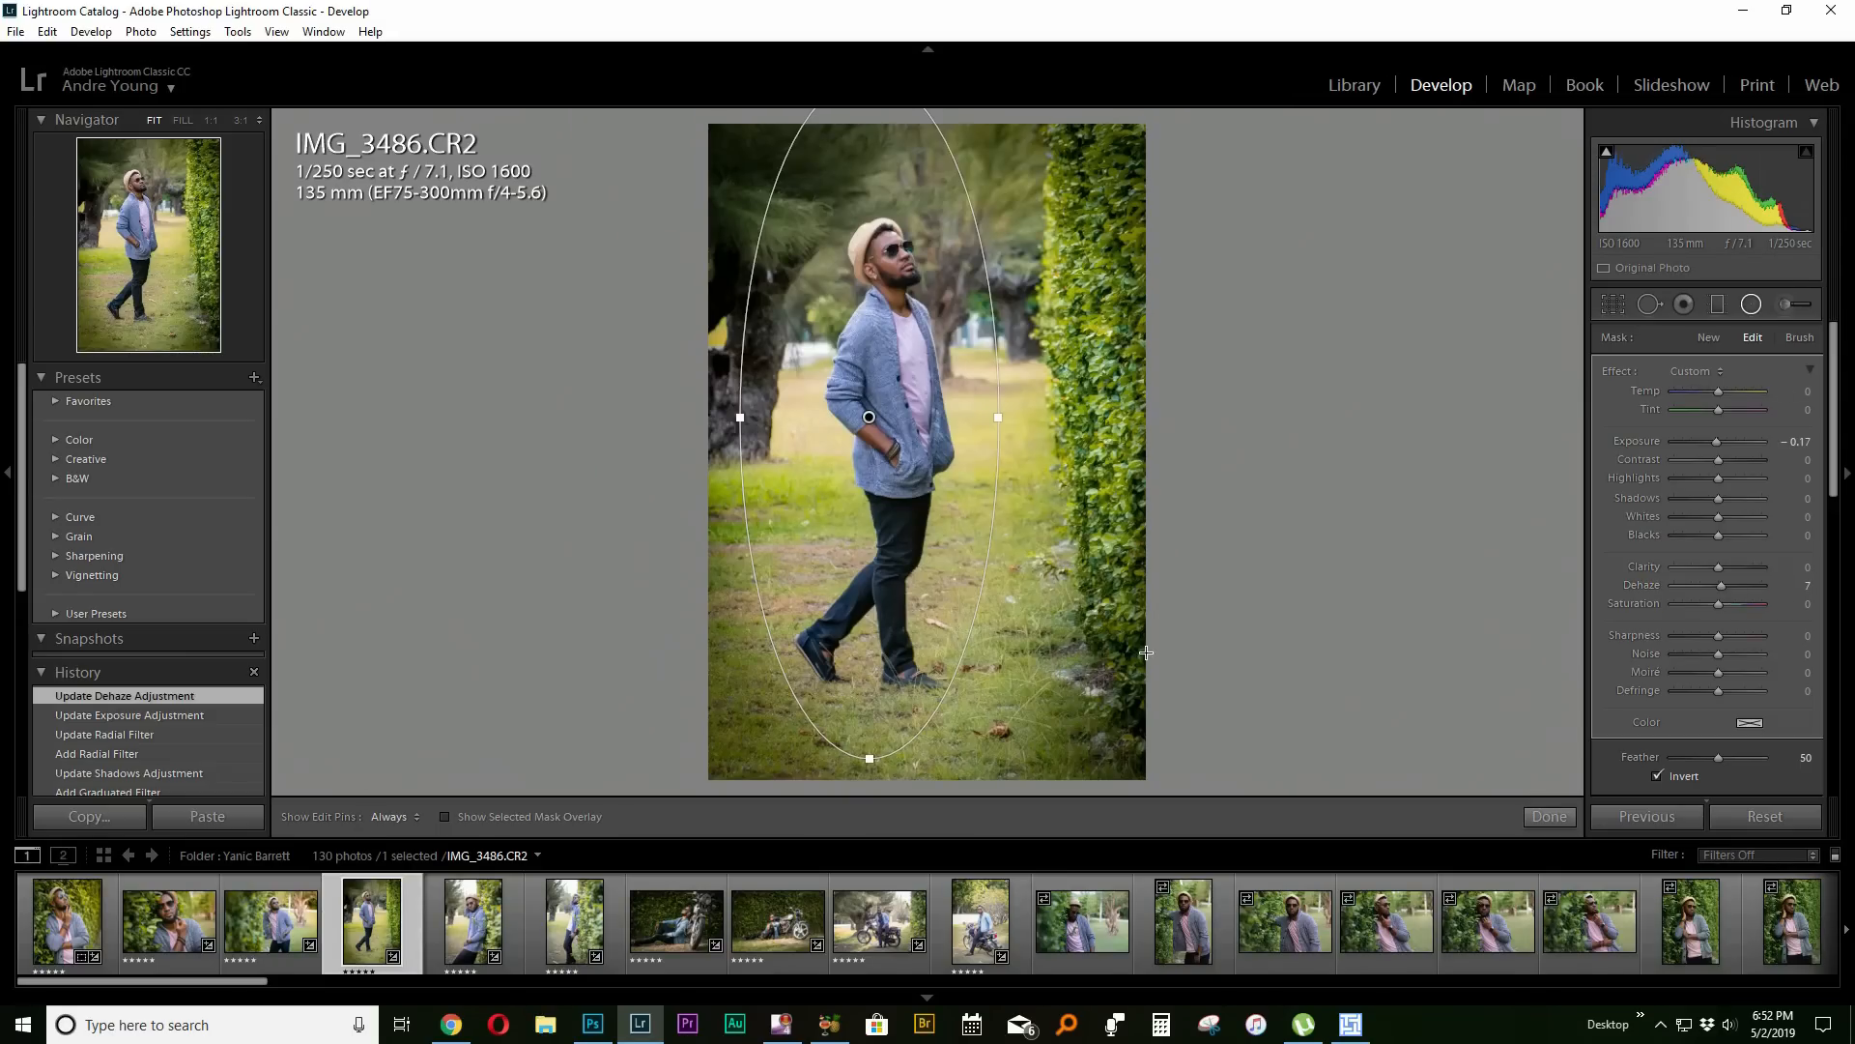
pyautogui.click(1551, 817)
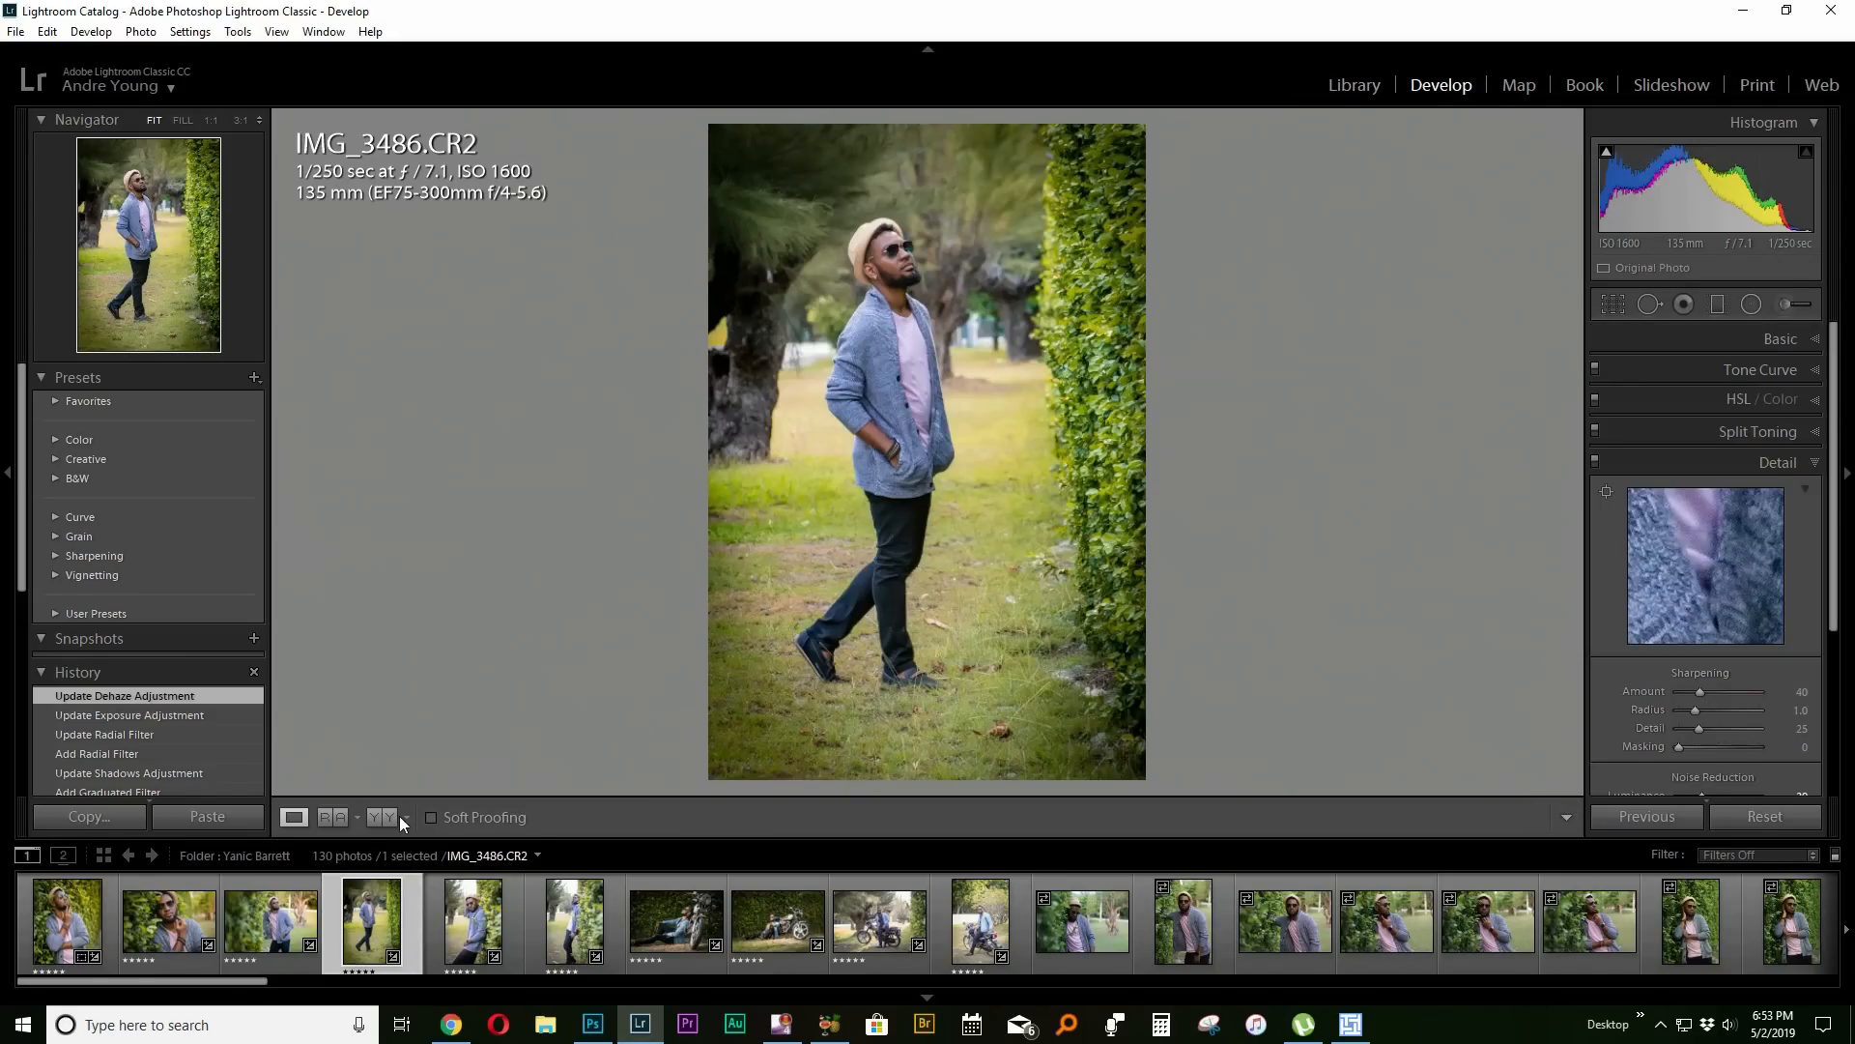
# Turn on the side-by-side before/after view and copy the develop settings of IMG_3486.CR2, without local adjustments, onto IMG_3468.CR2.
pyautogui.click(398, 817)
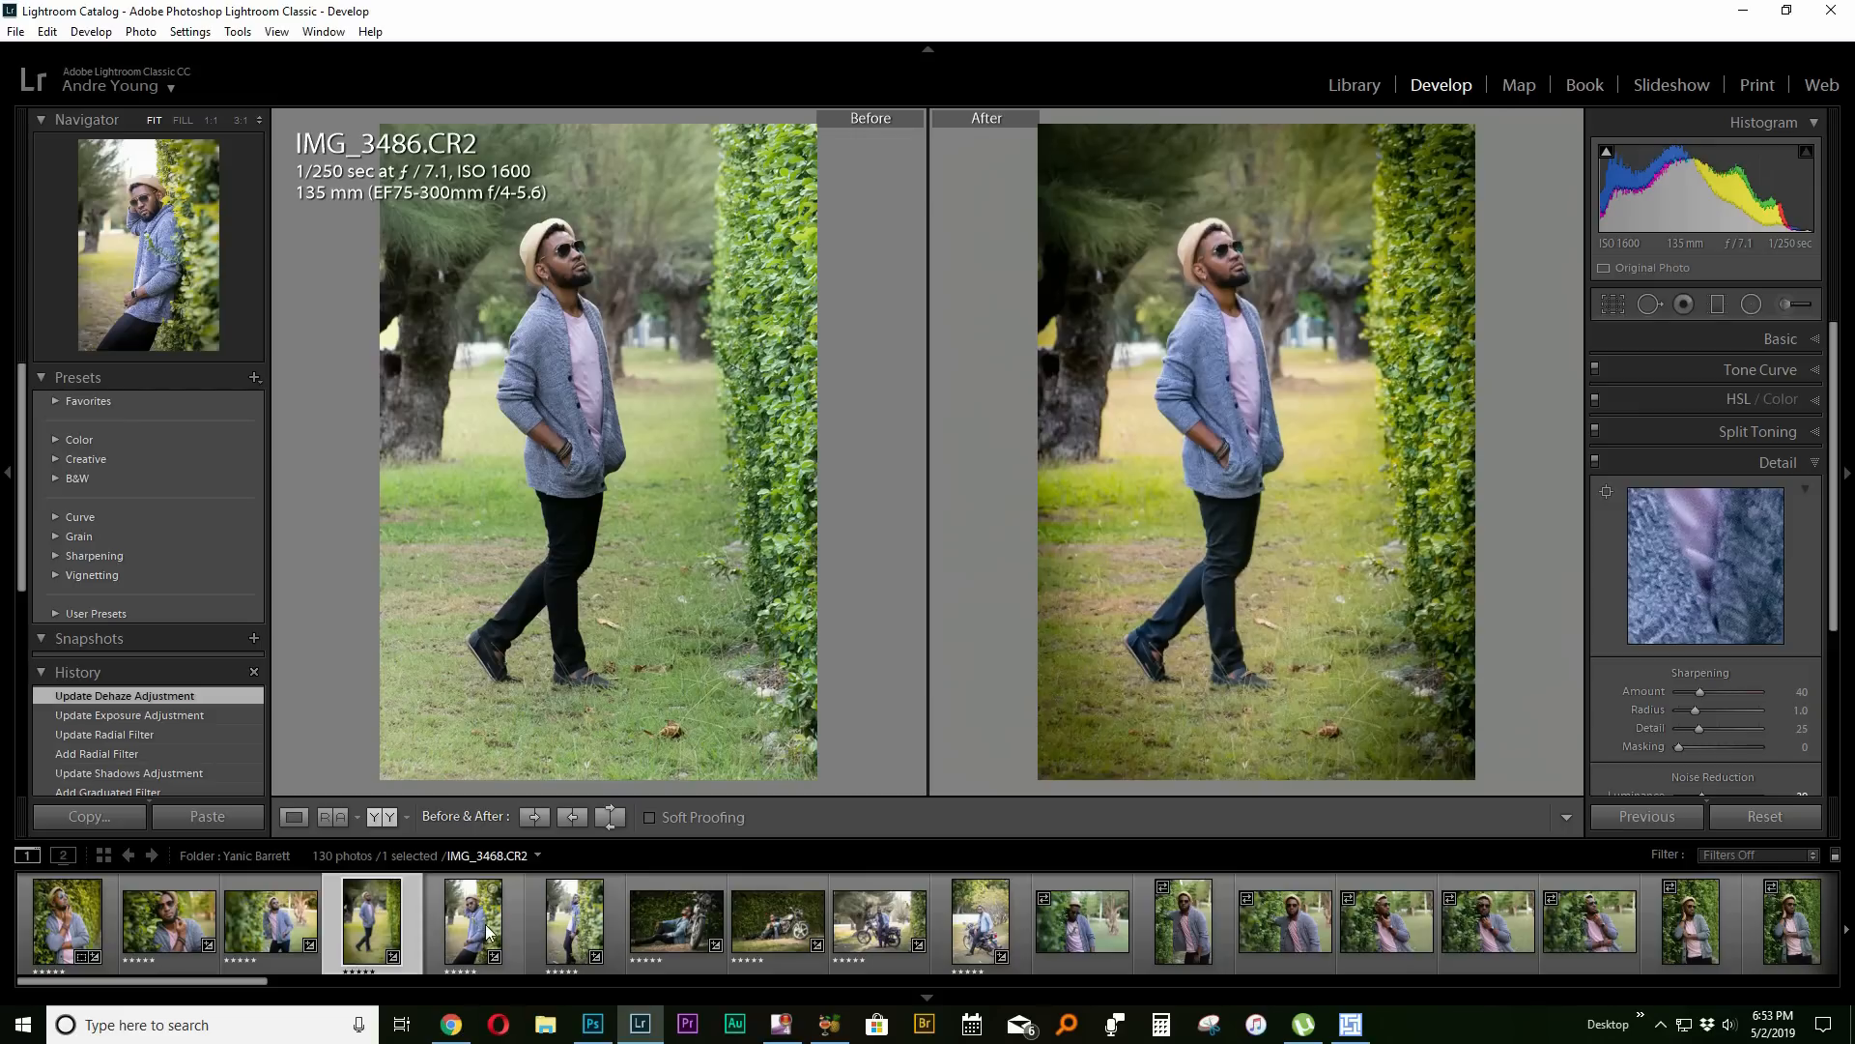
pyautogui.click(488, 933)
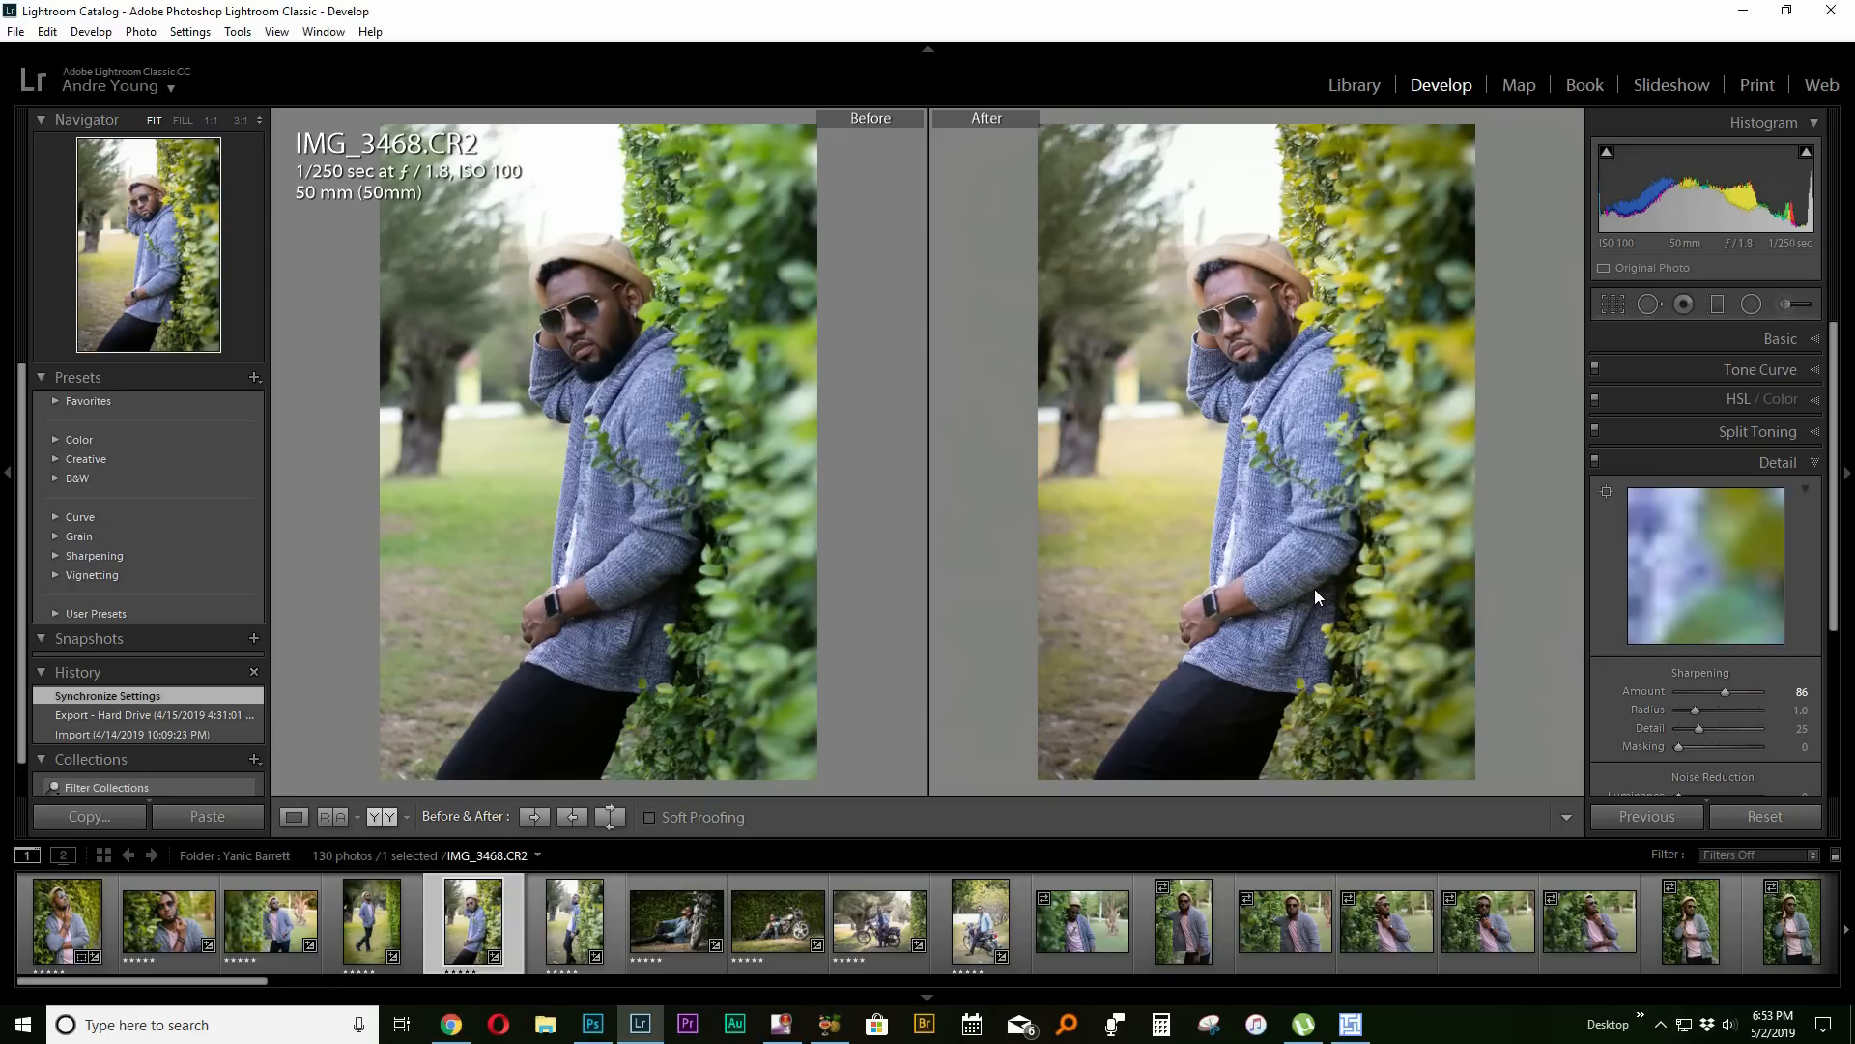
pyautogui.click(371, 918)
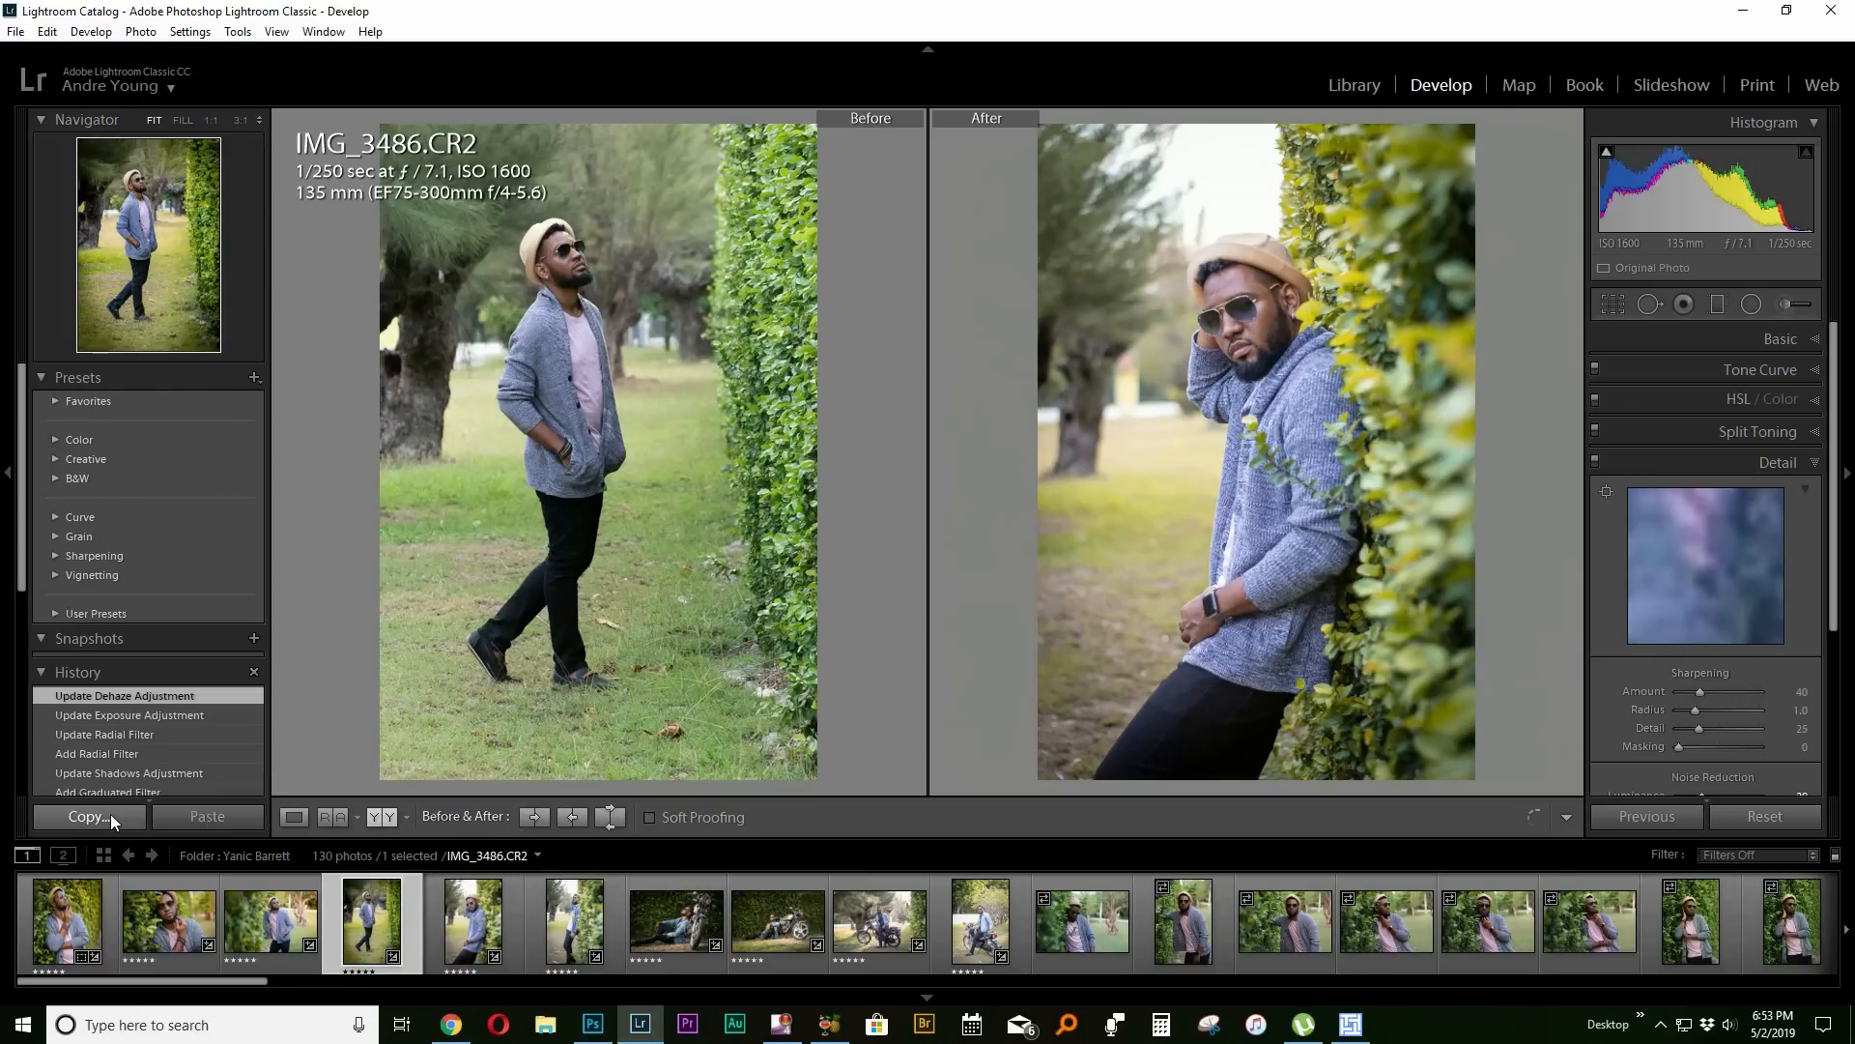
pyautogui.click(110, 814)
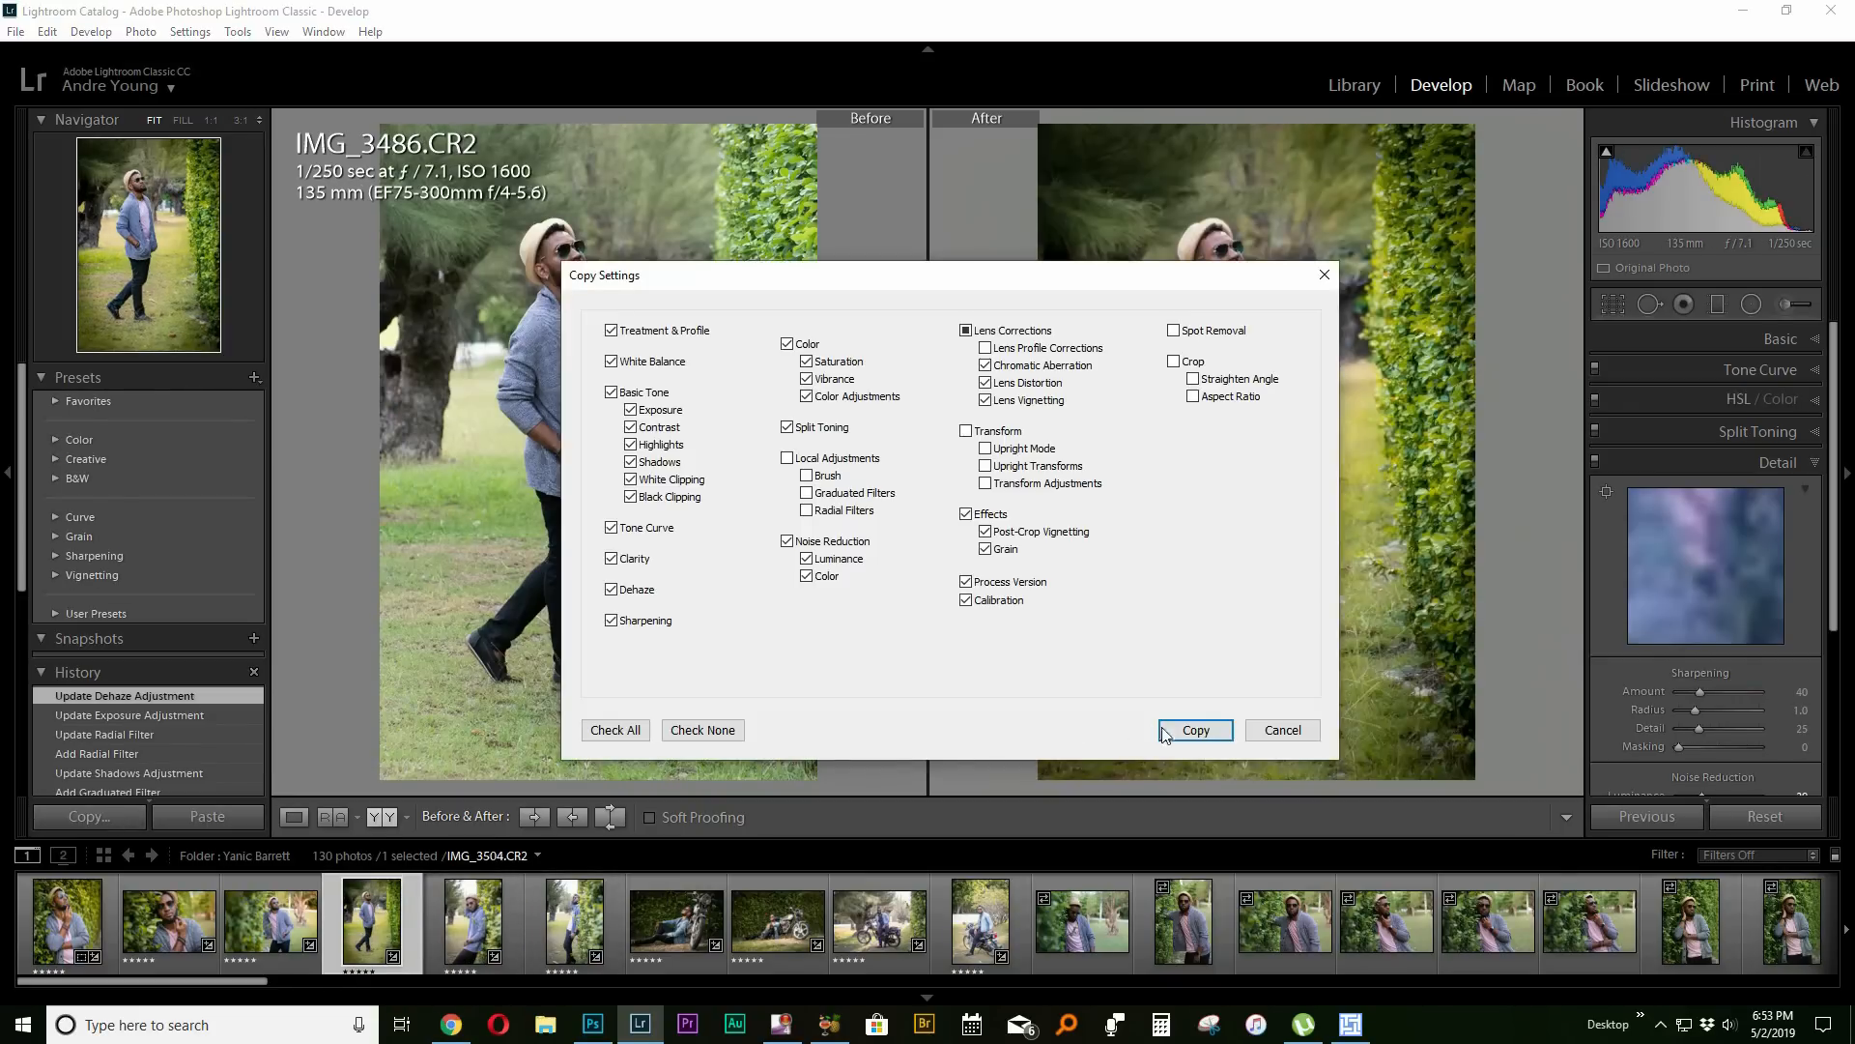
pyautogui.click(1164, 734)
pyautogui.click(476, 956)
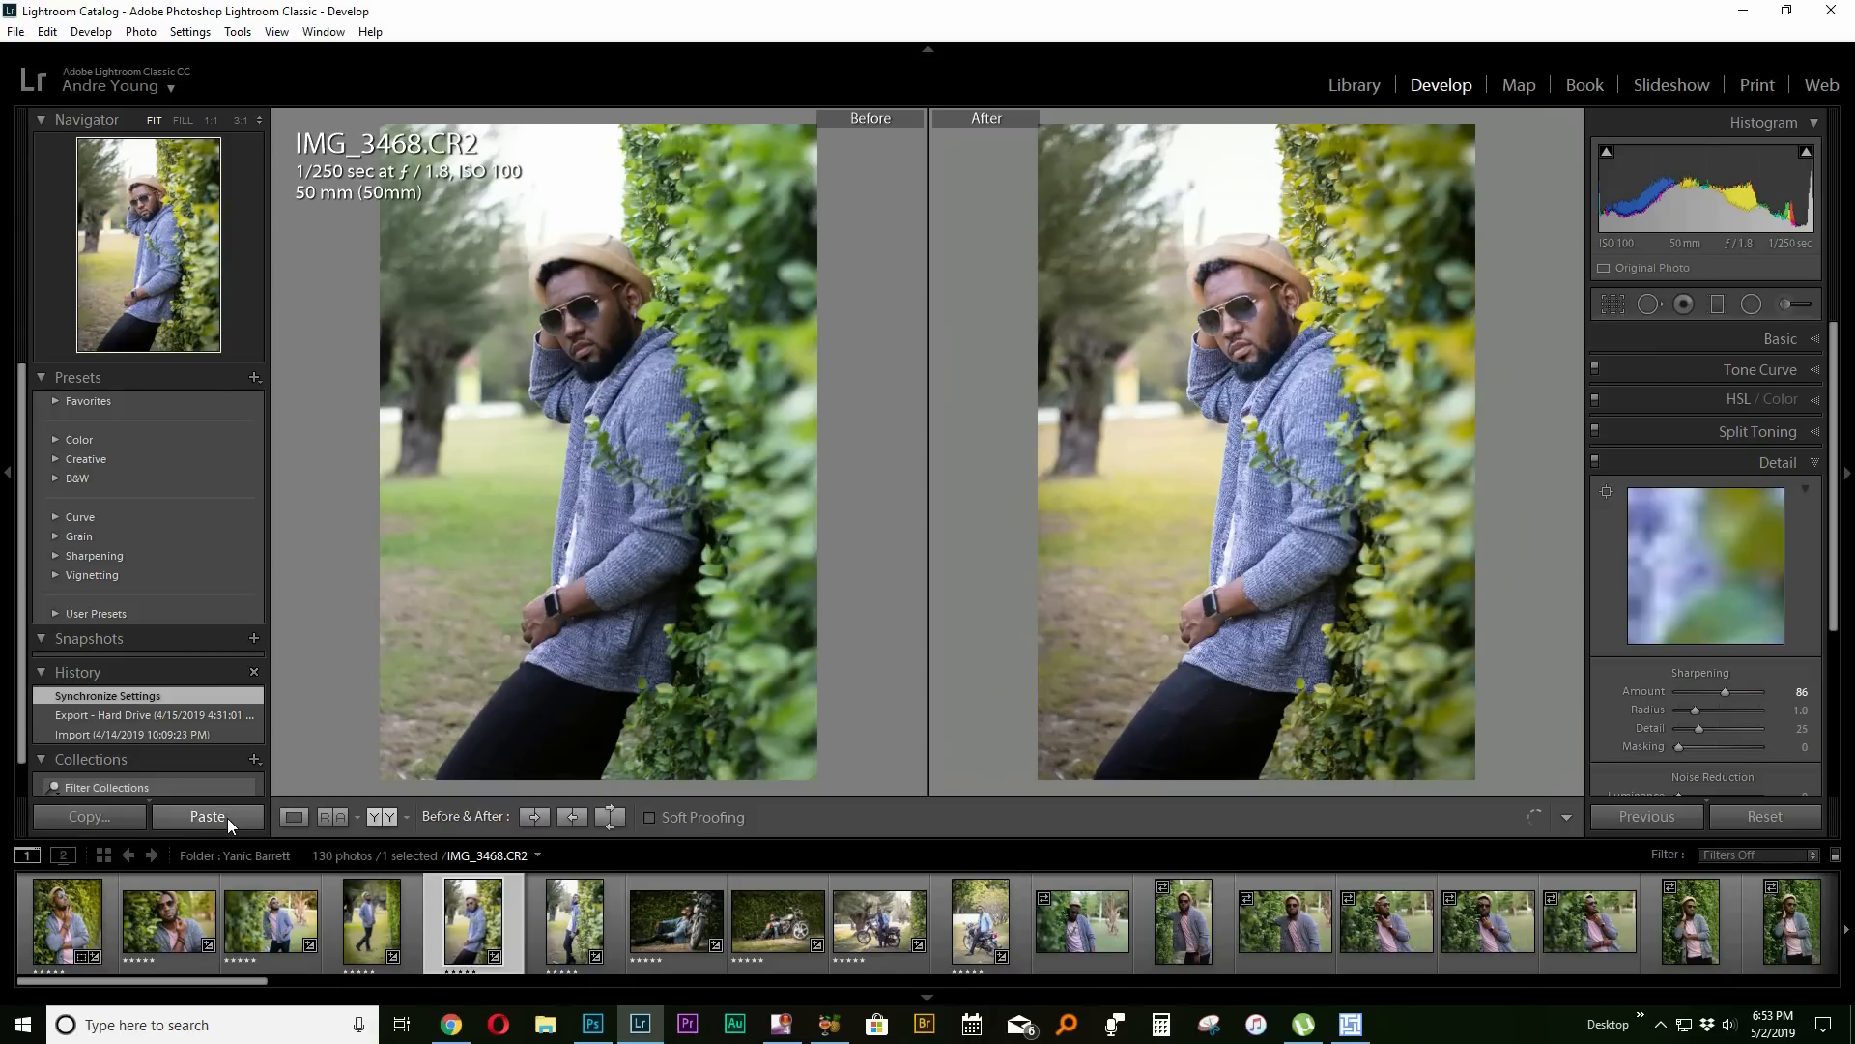
pyautogui.click(228, 817)
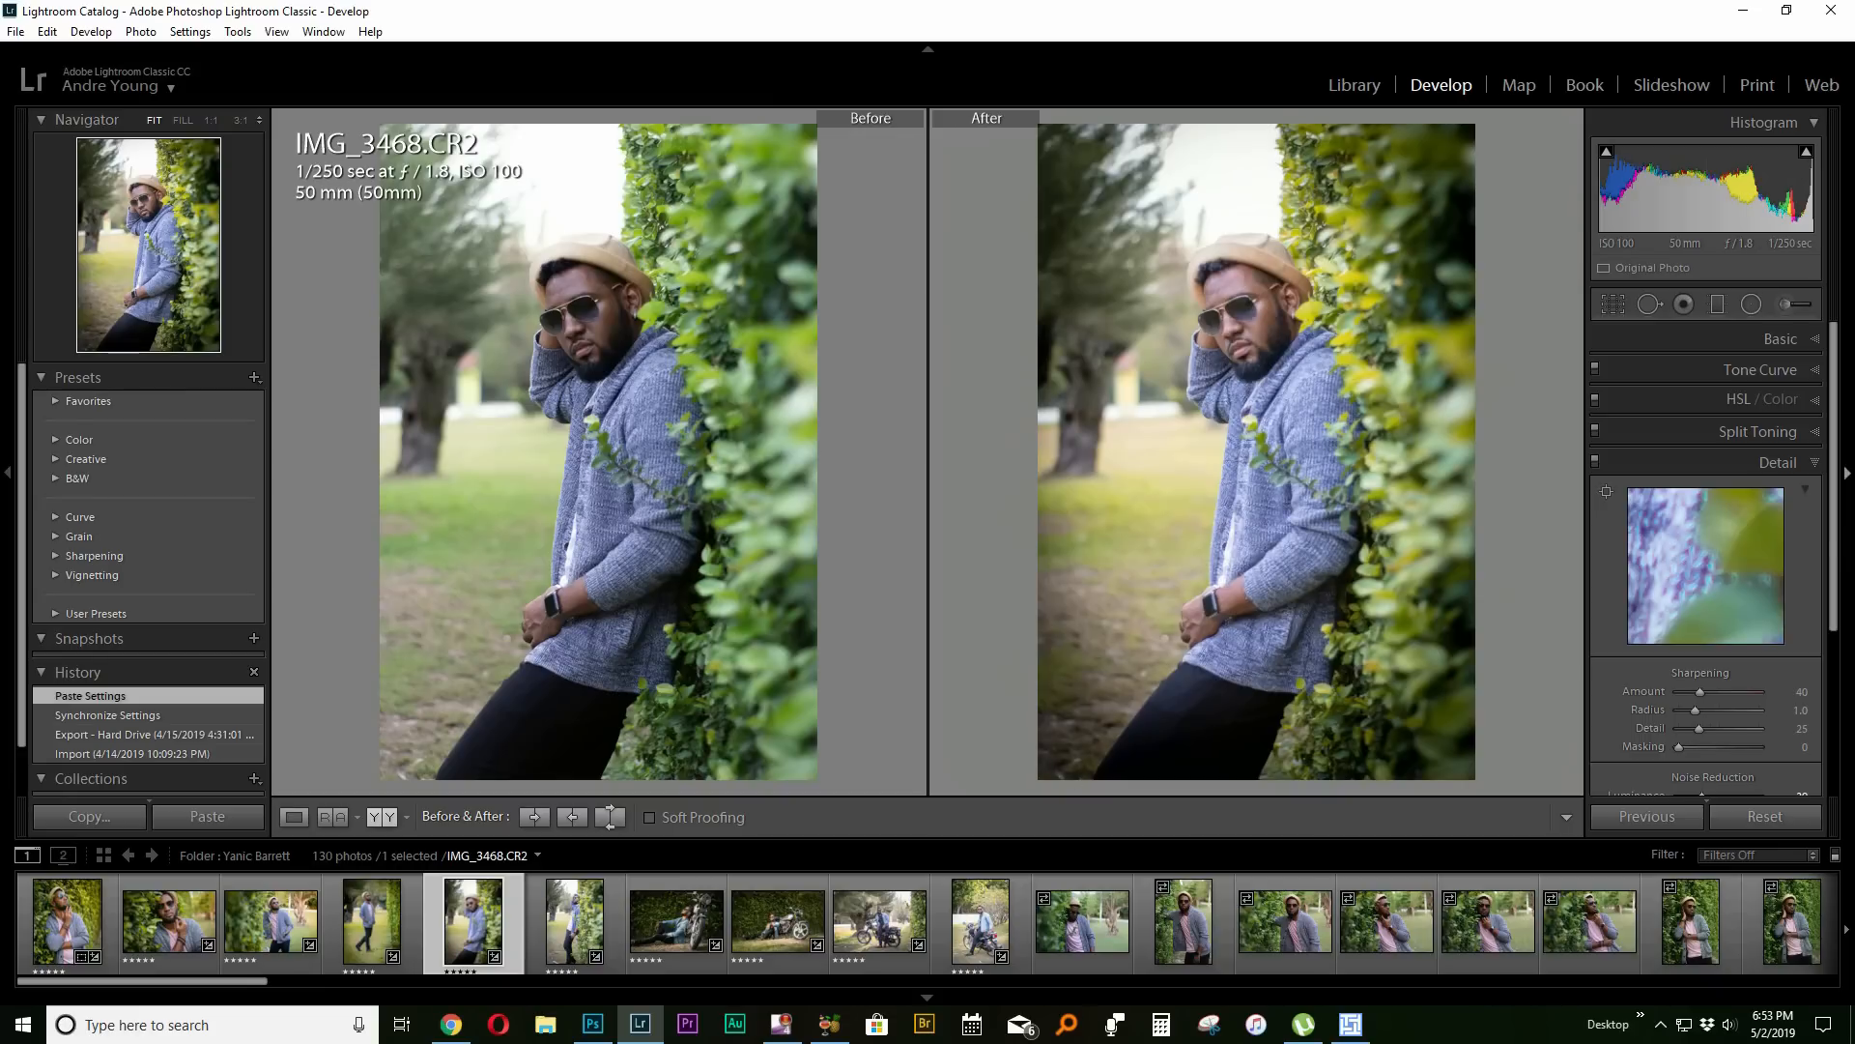
# Soften the post-crop vignette of IMG_3468.CR2 by setting its amount to -31.
pyautogui.moveTo(1833, 547); pyautogui.dragTo(1847, 727)
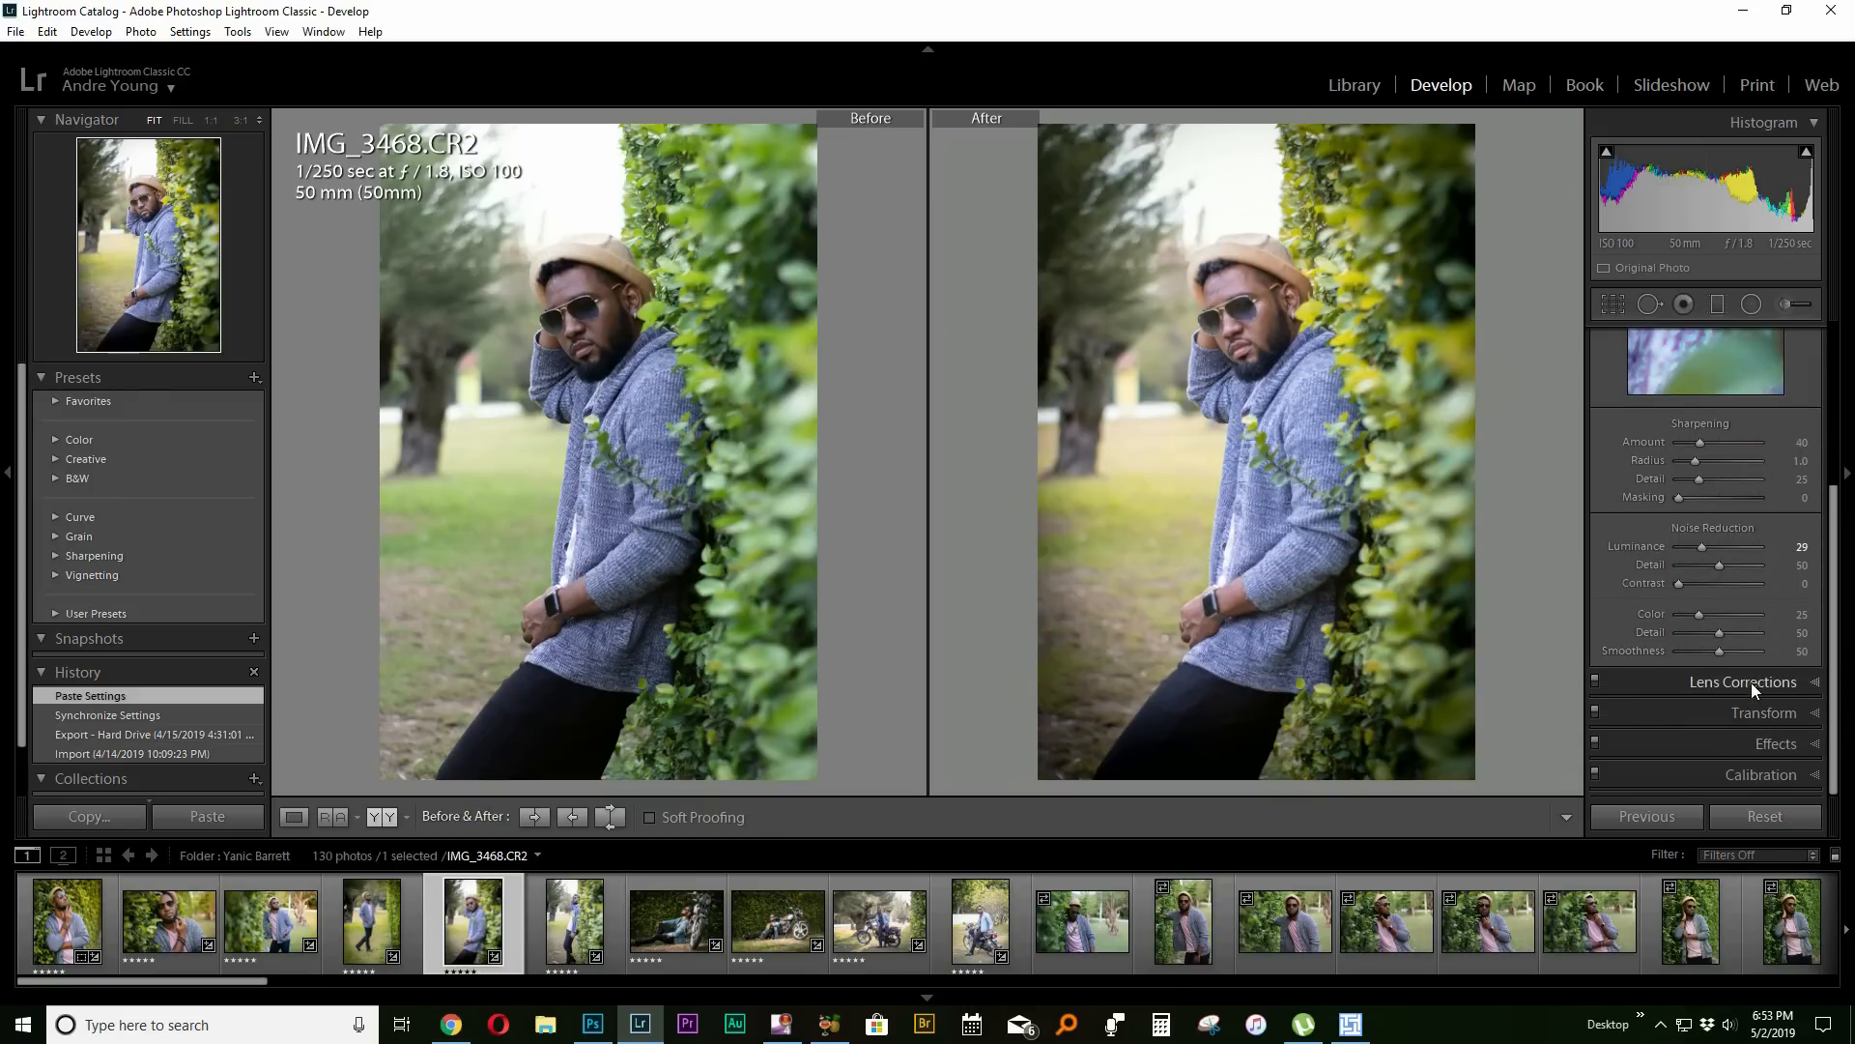
pyautogui.scroll(3, 1795, 548)
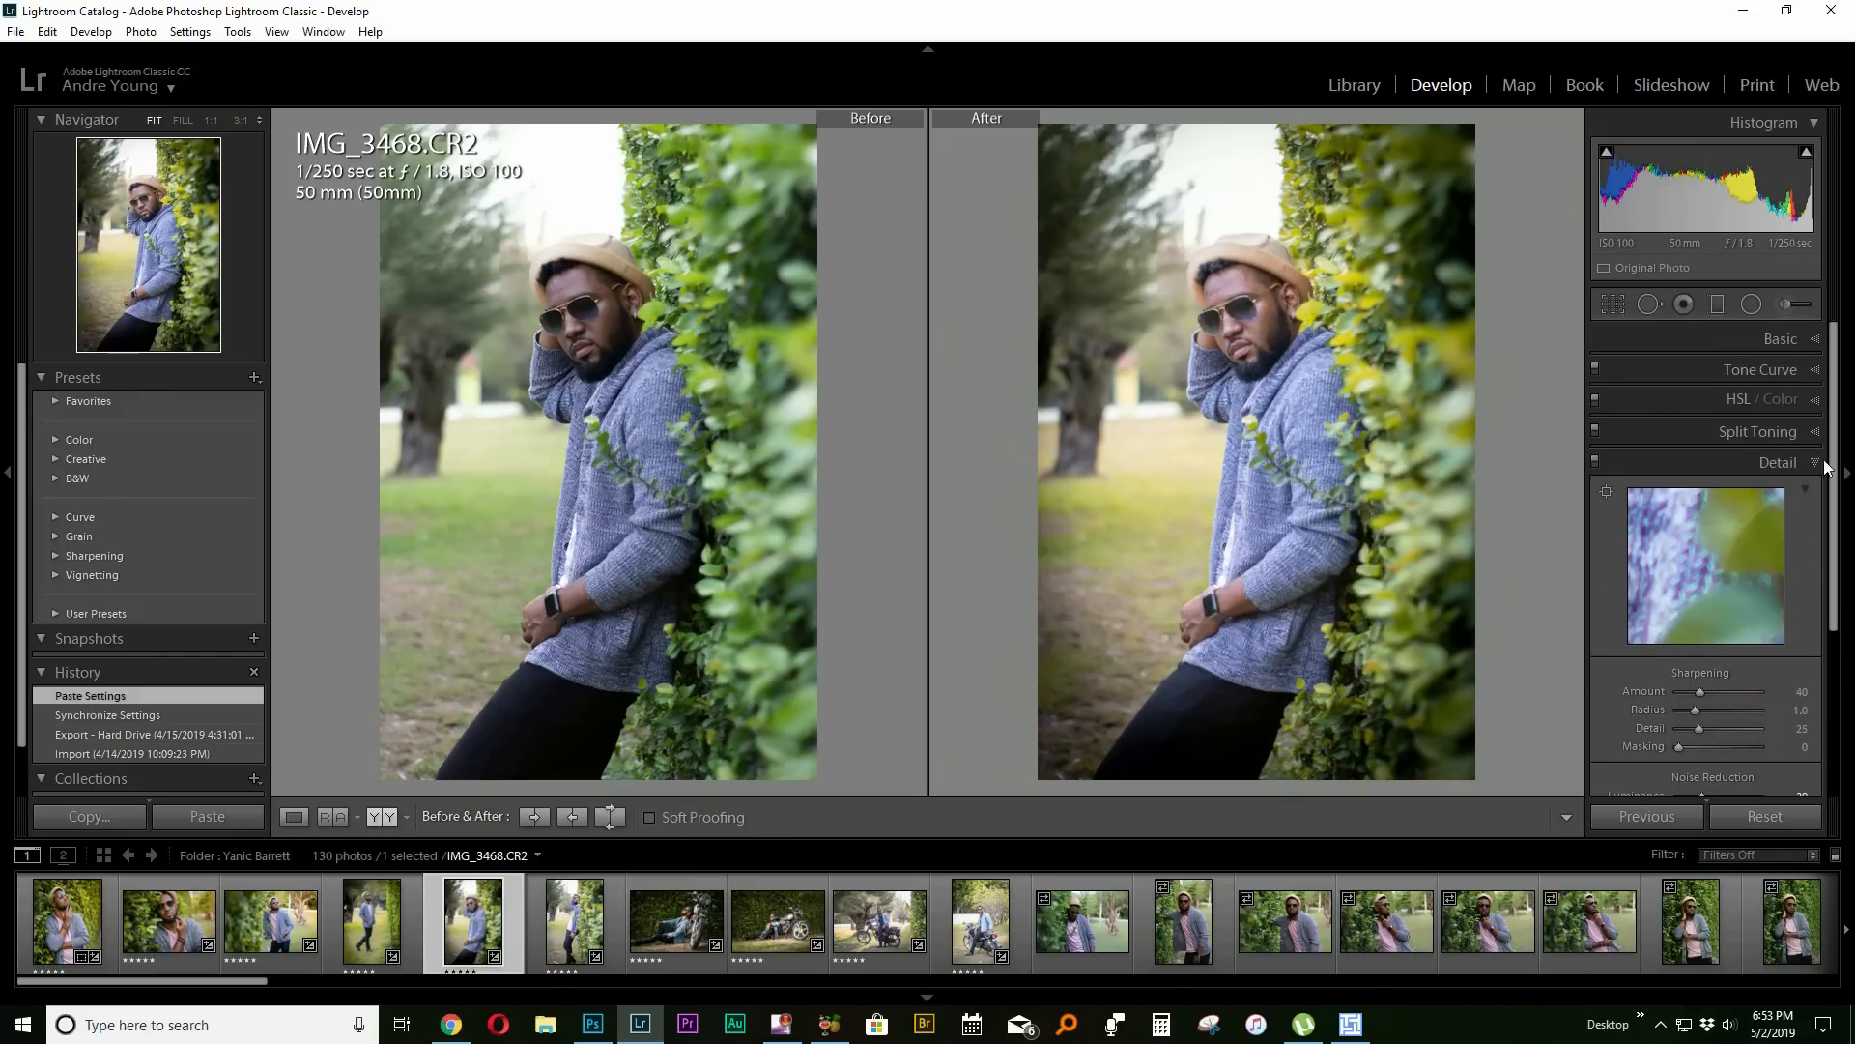
pyautogui.click(1818, 468)
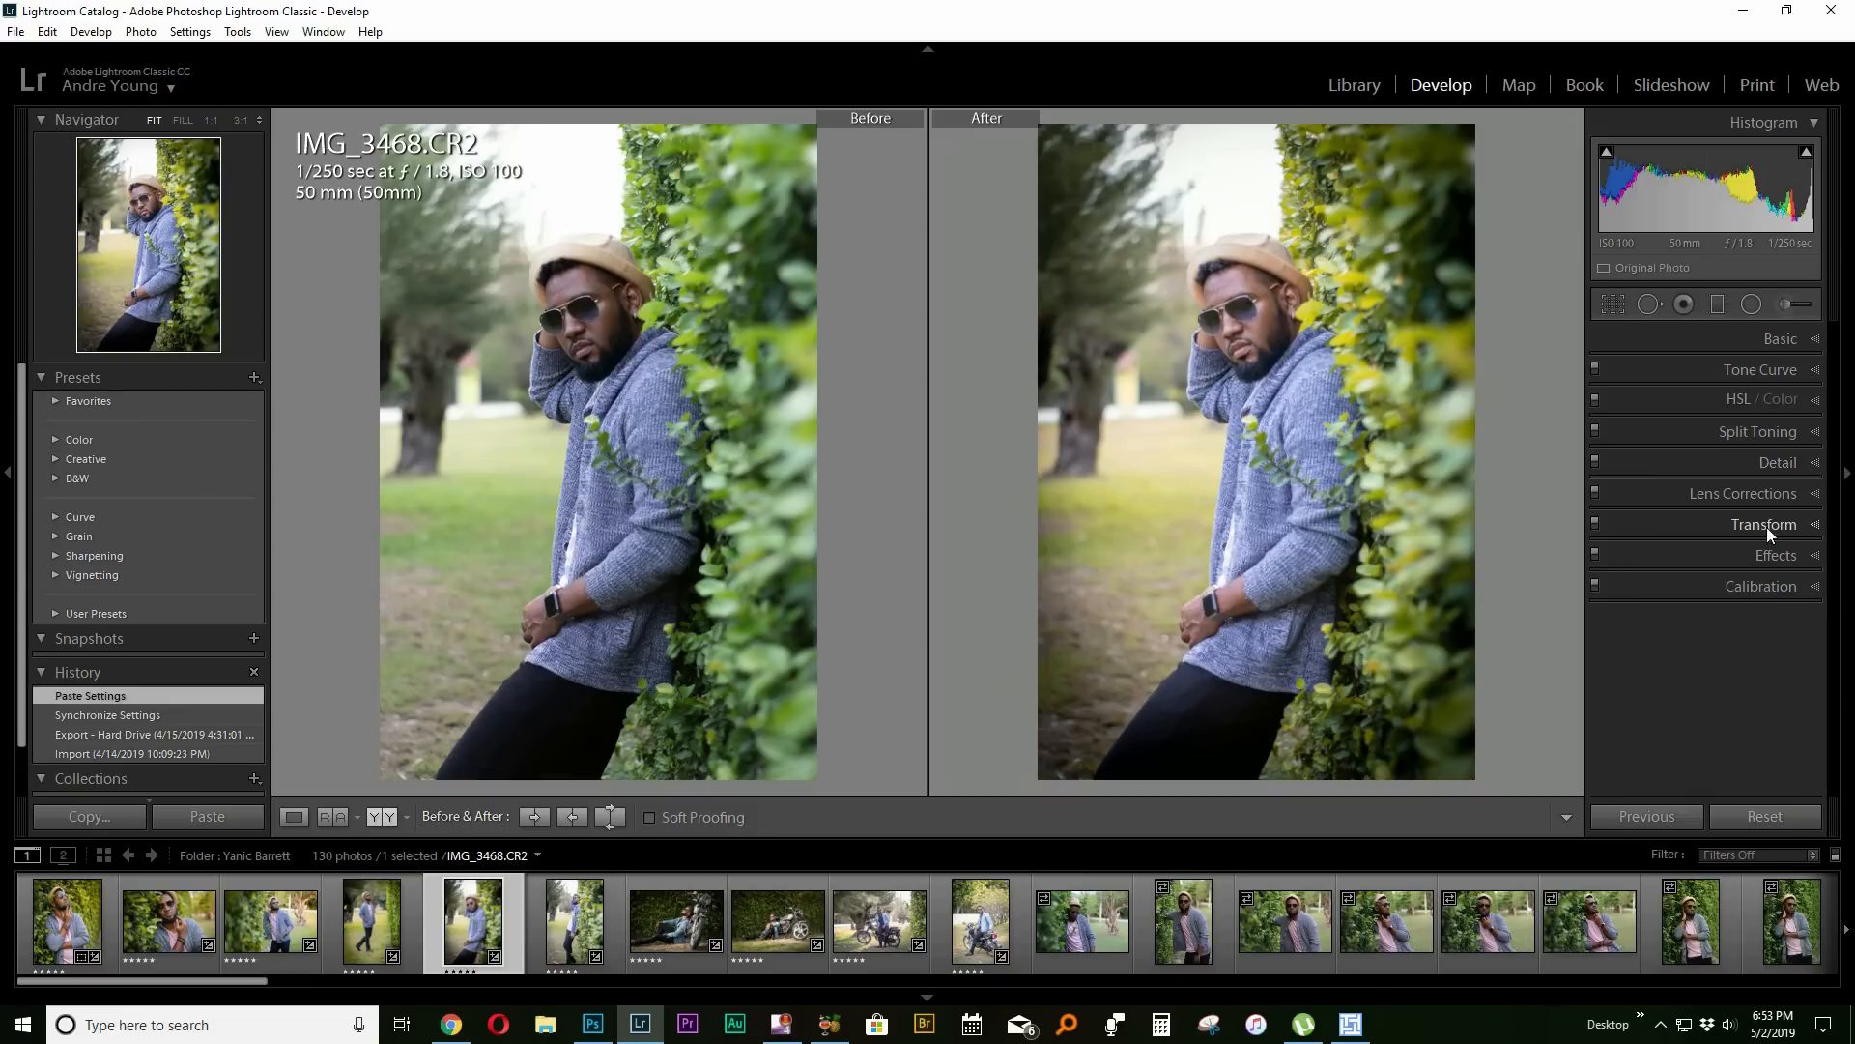
pyautogui.click(1779, 466)
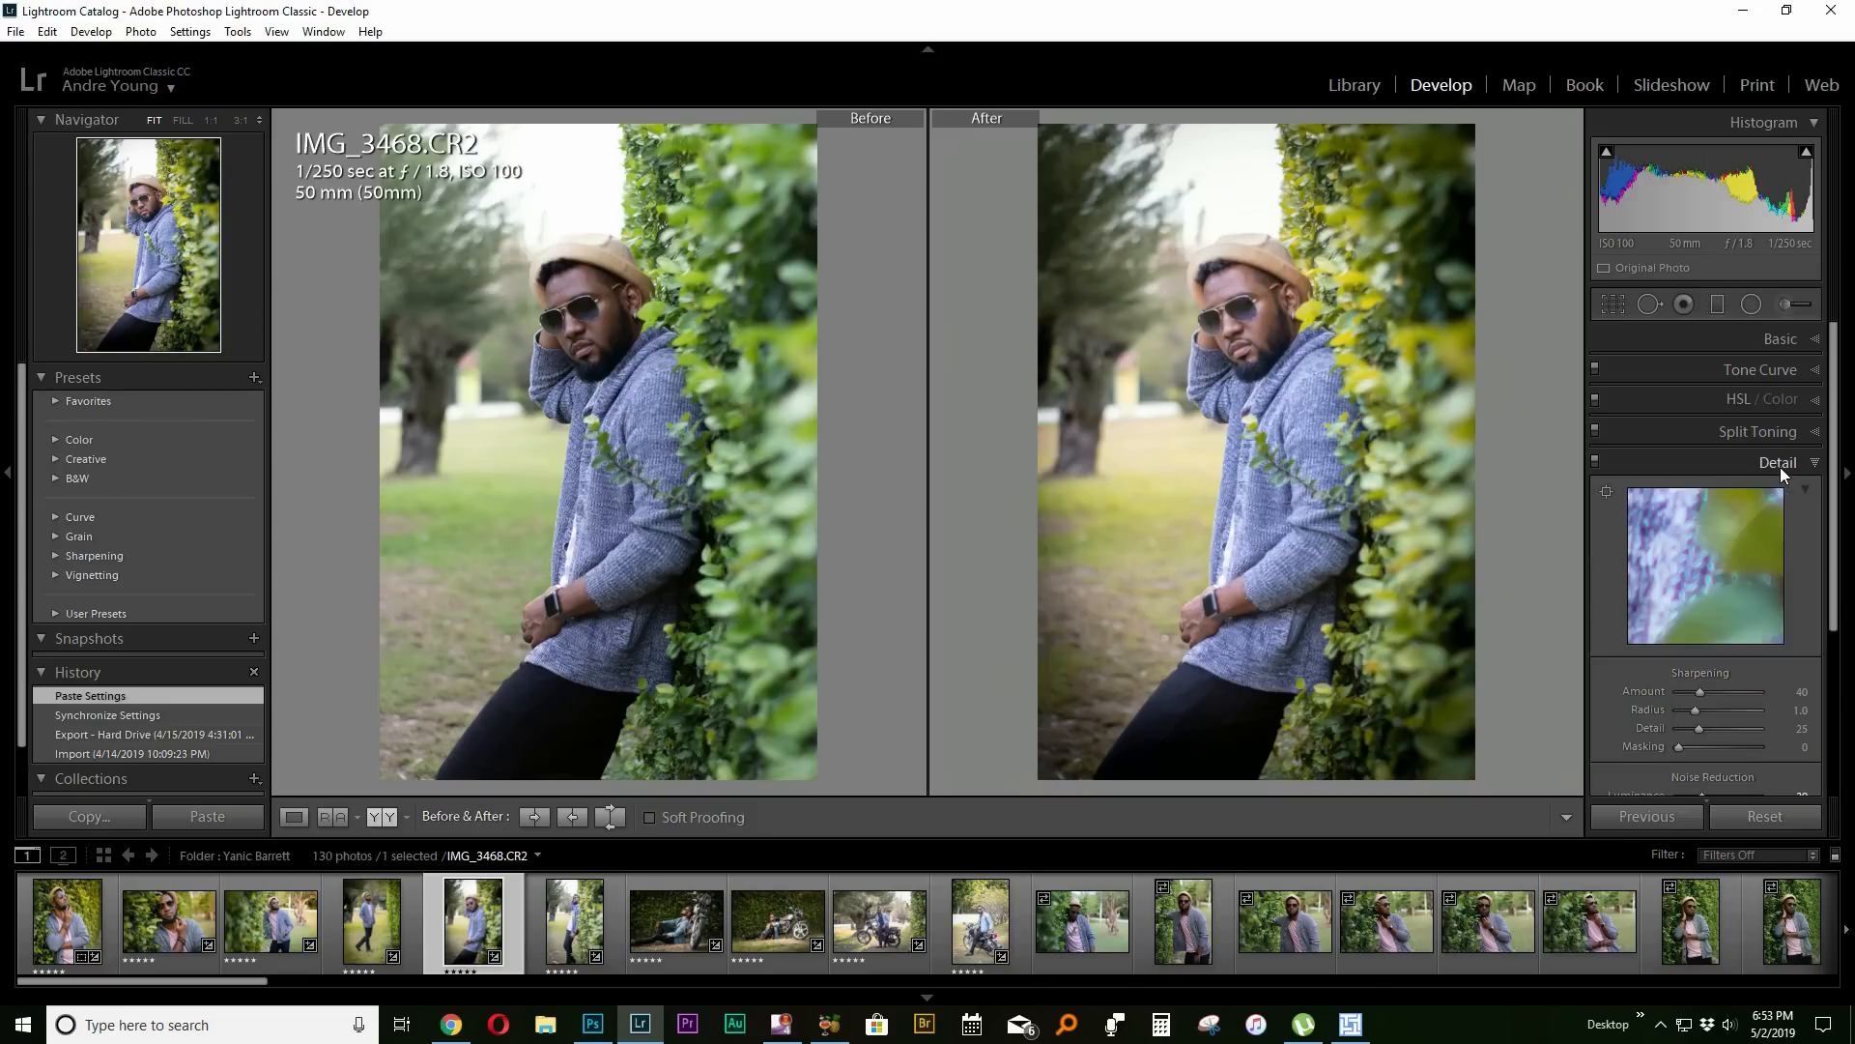
pyautogui.click(1847, 534)
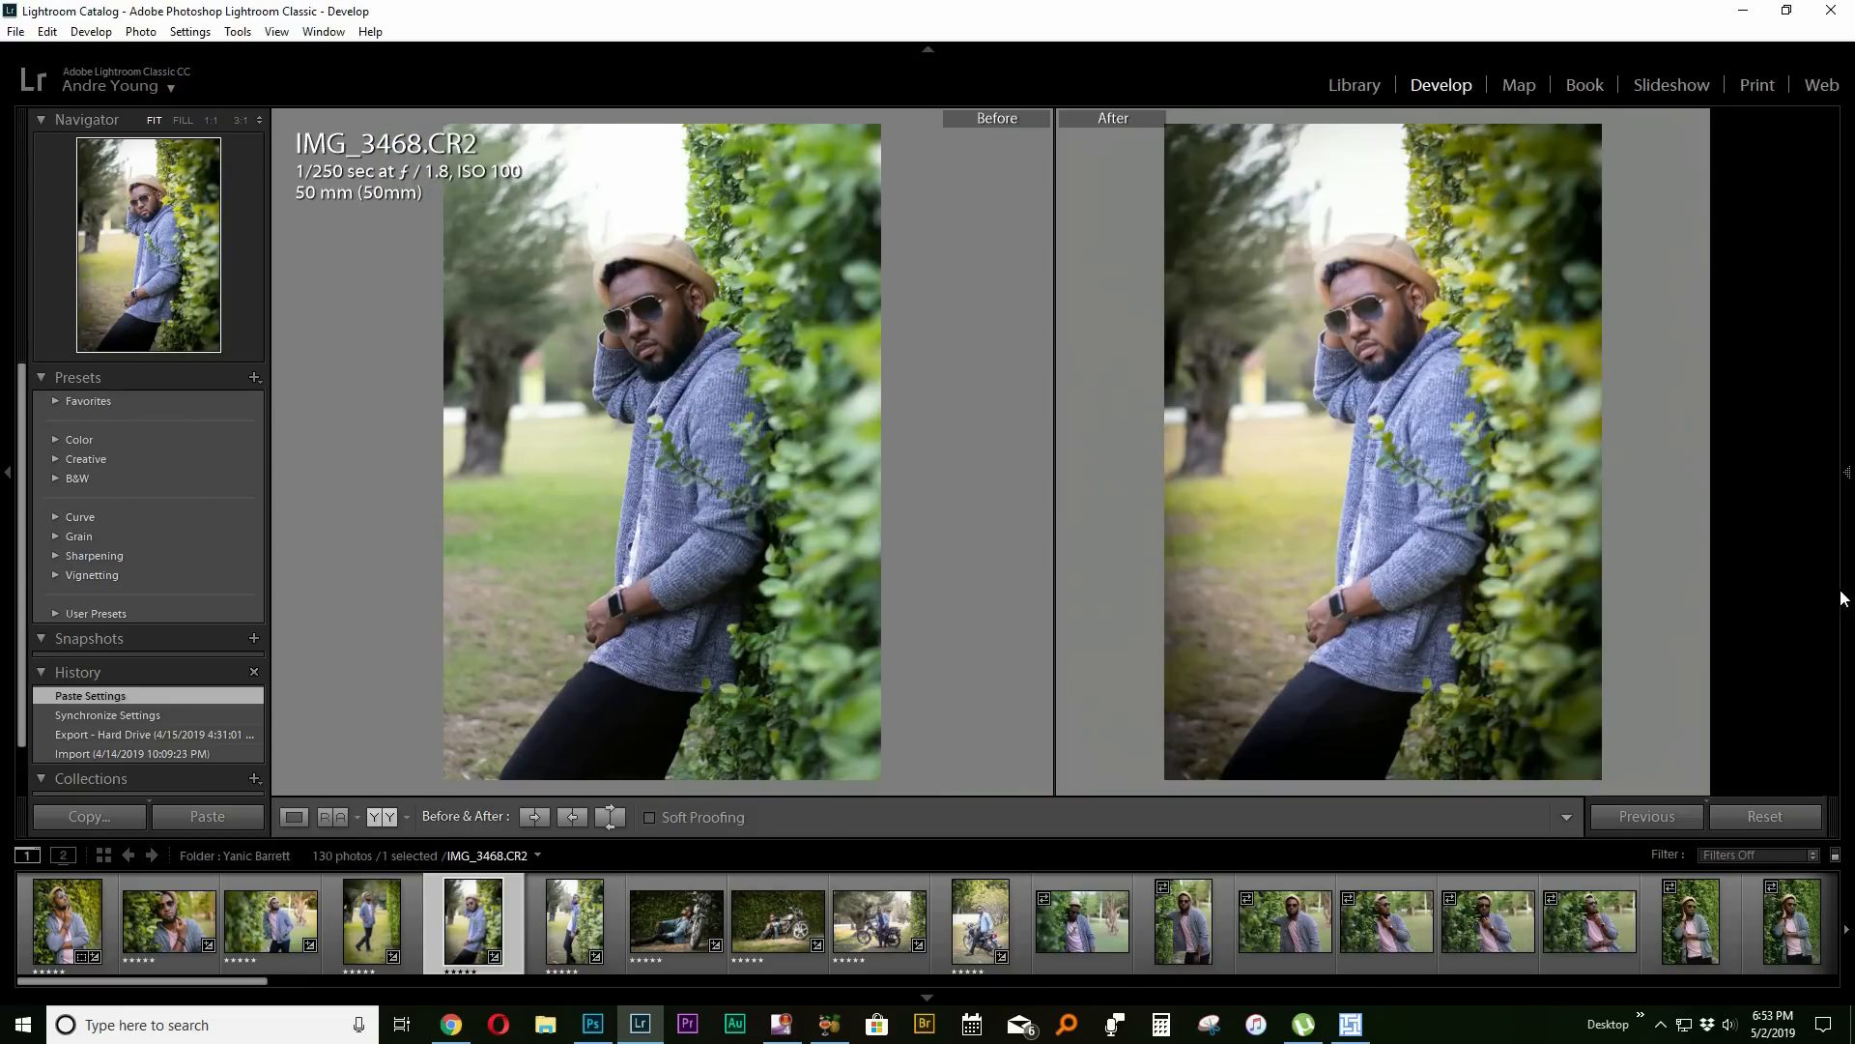
pyautogui.click(1849, 473)
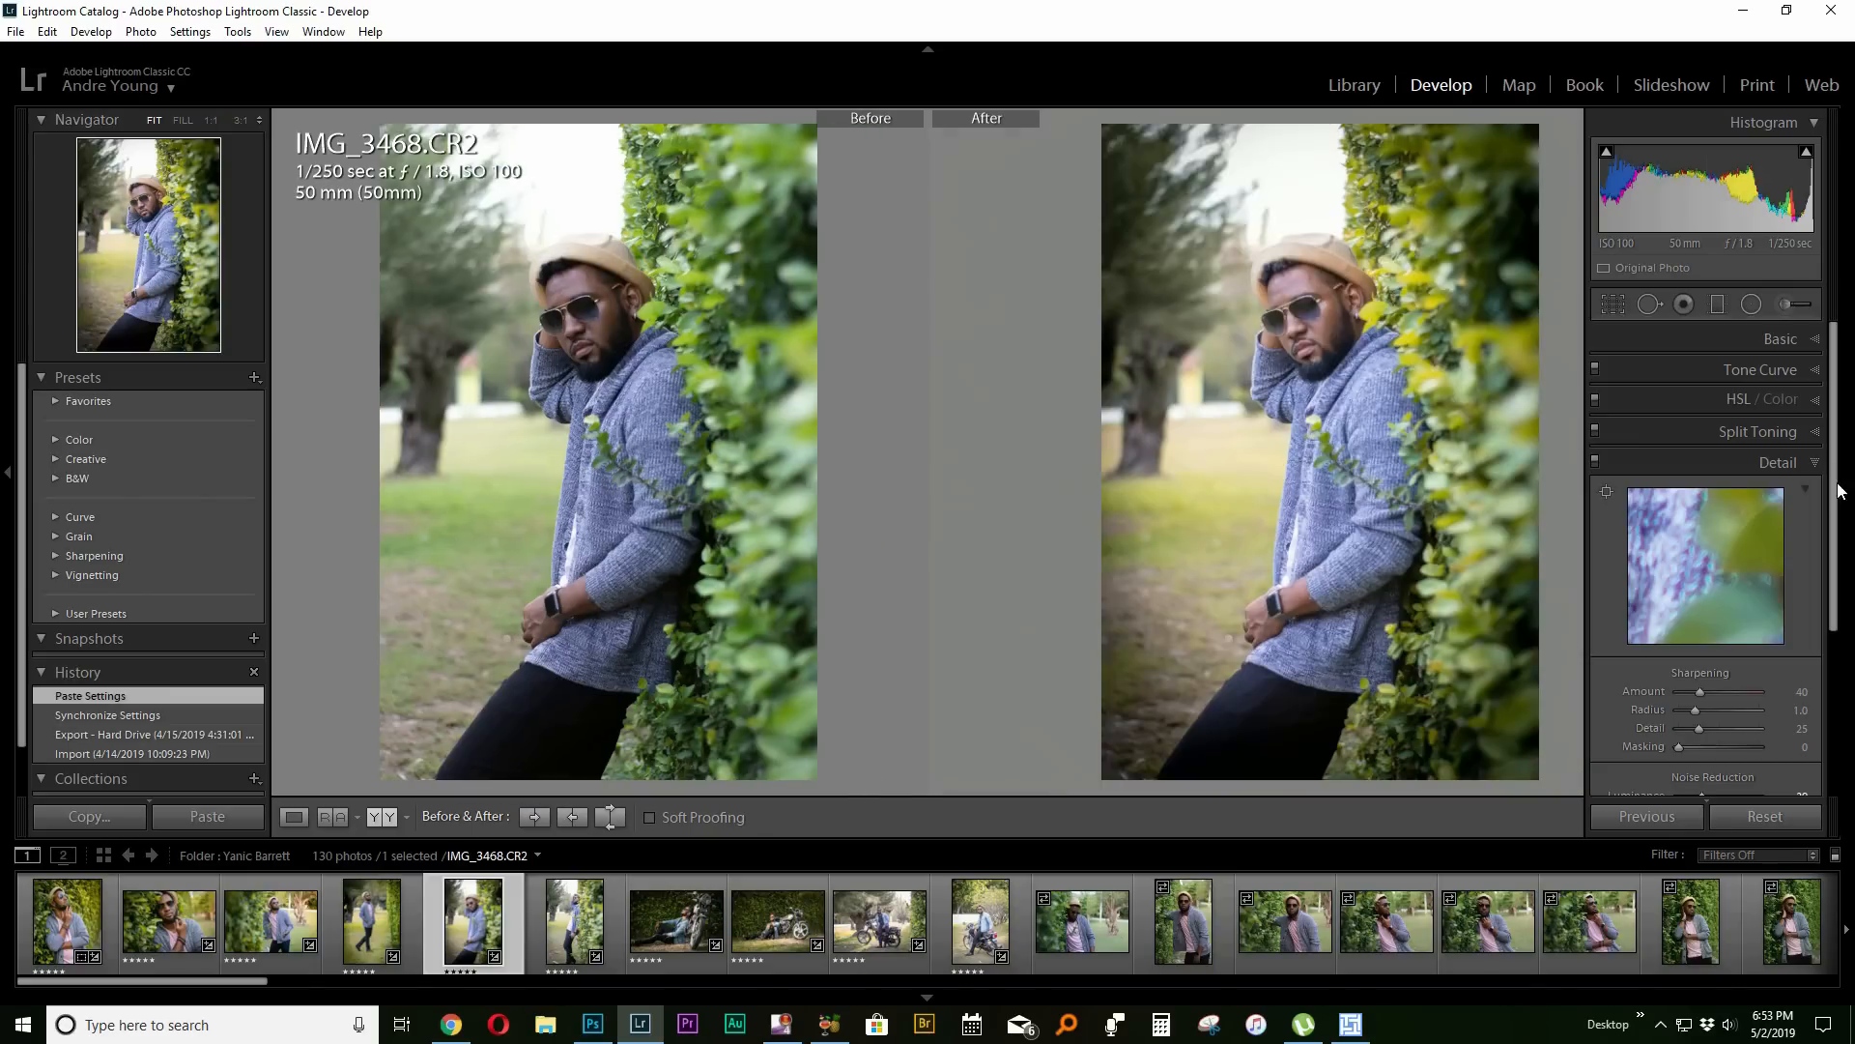
pyautogui.scroll(-3, 1834, 636)
pyautogui.scroll(-1, 1834, 636)
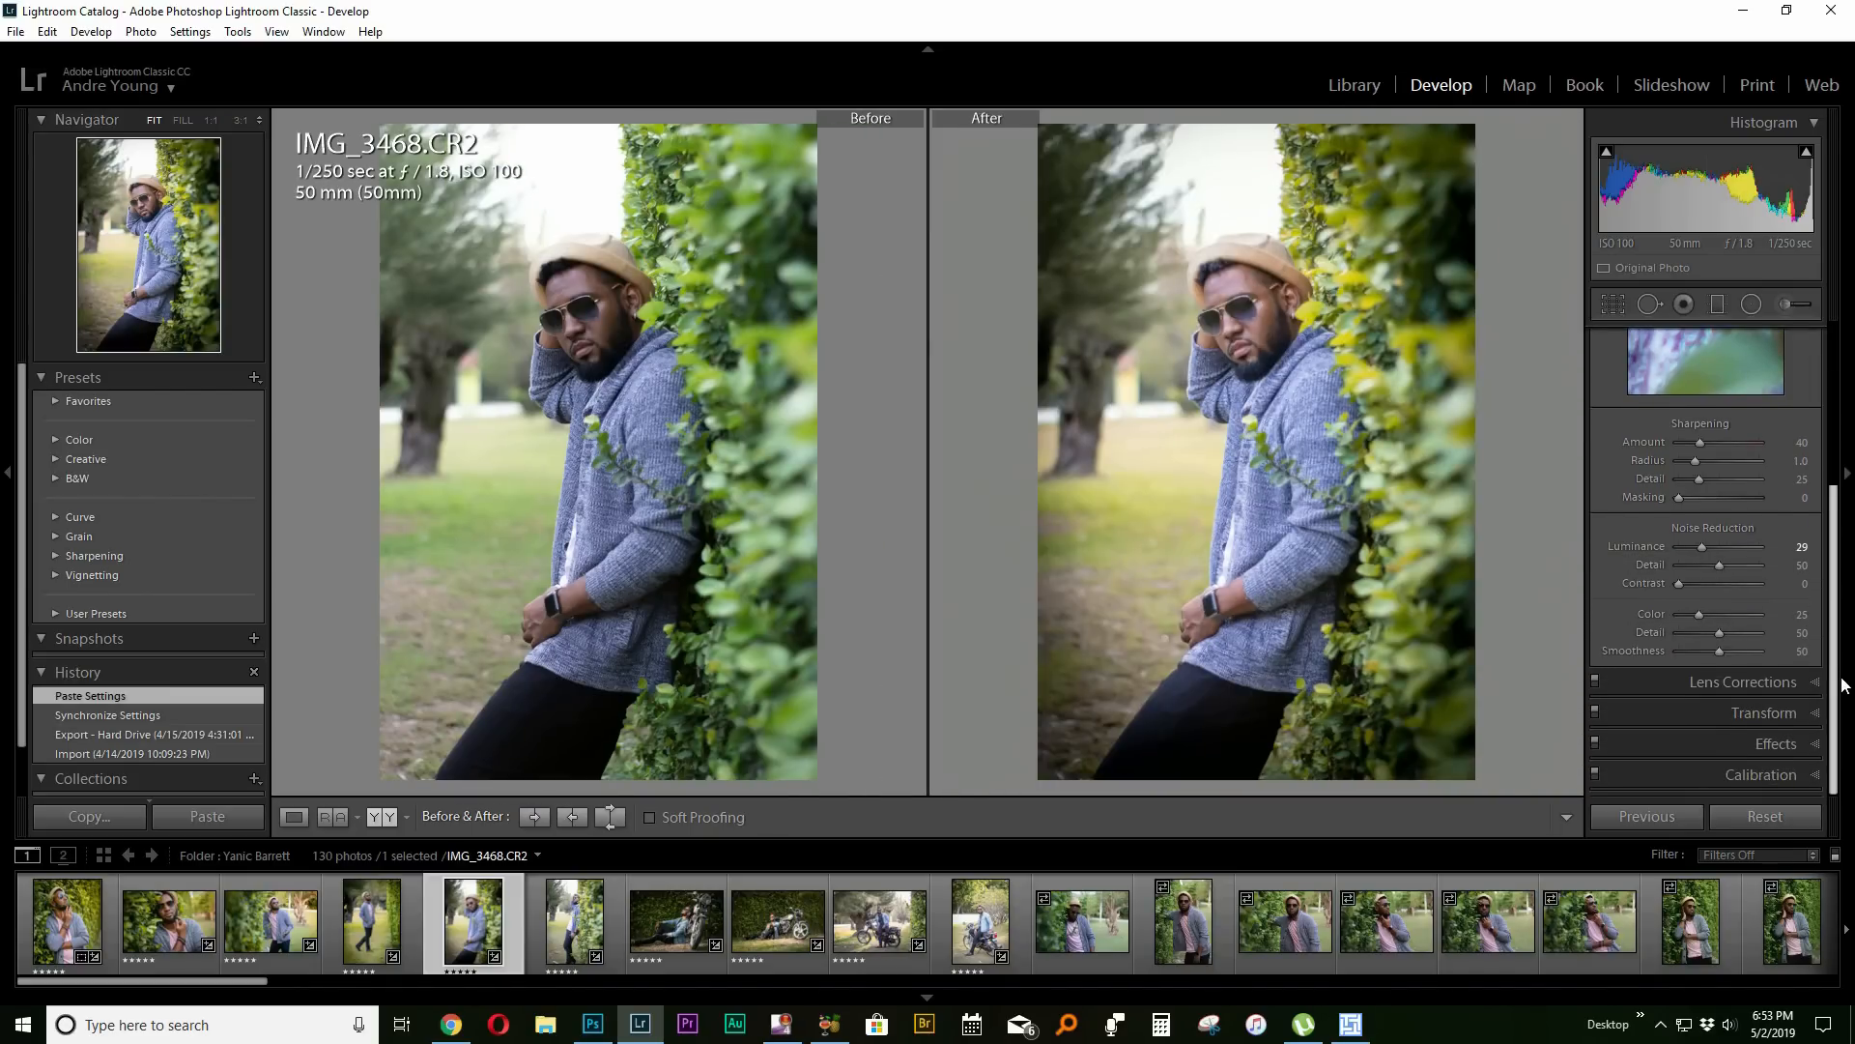
pyautogui.click(1758, 684)
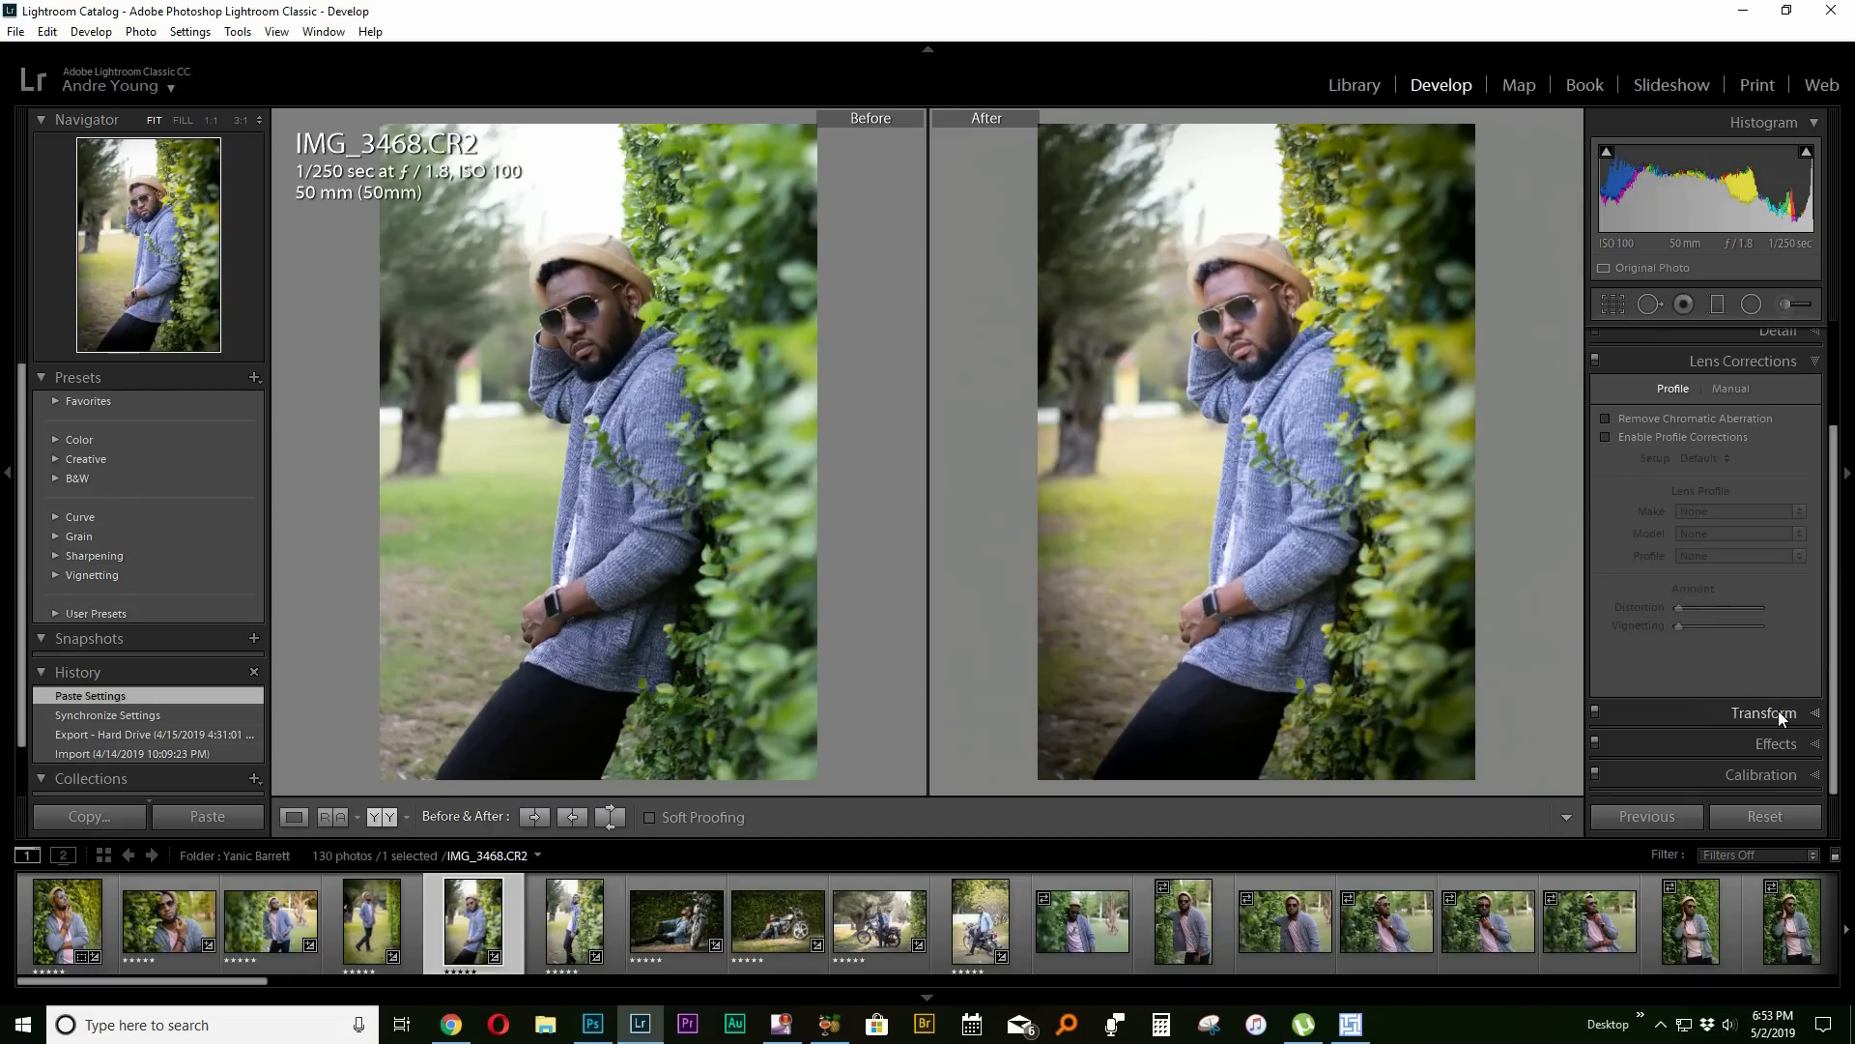
pyautogui.click(1778, 712)
pyautogui.click(1784, 781)
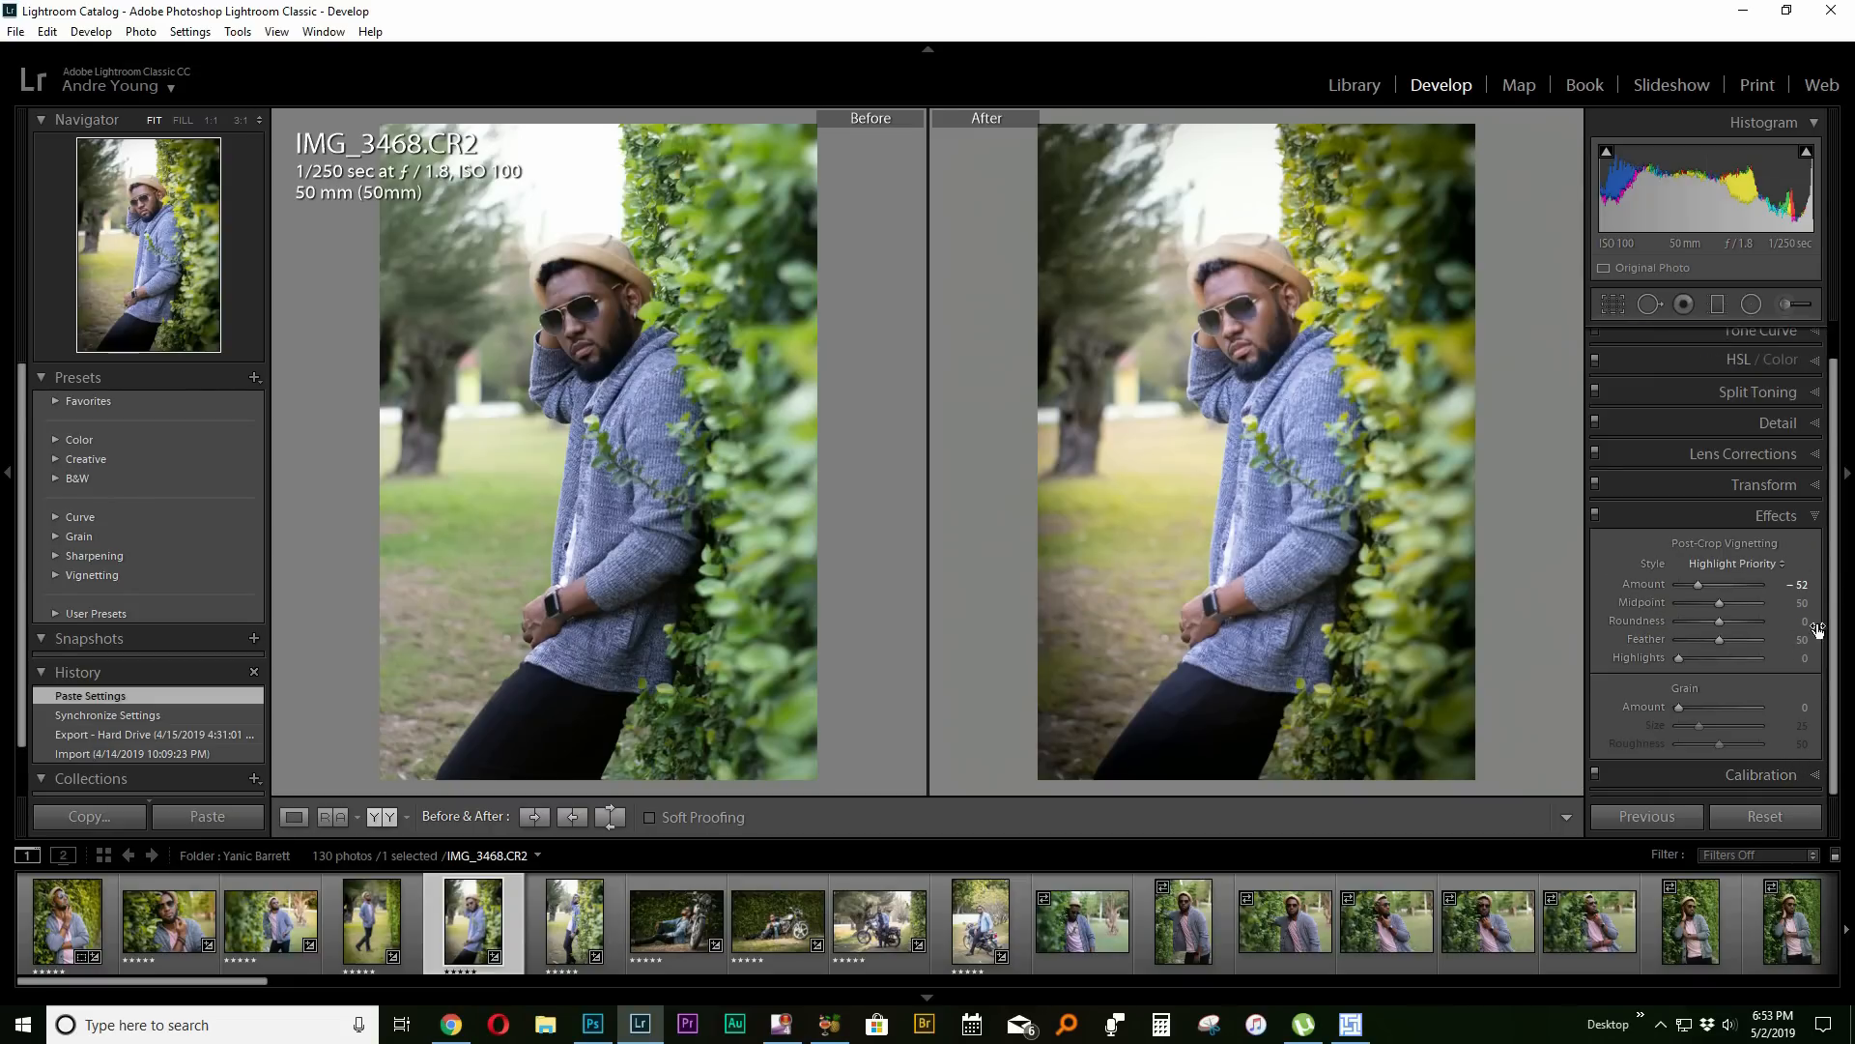
pyautogui.moveTo(1691, 586); pyautogui.dragTo(1708, 589)
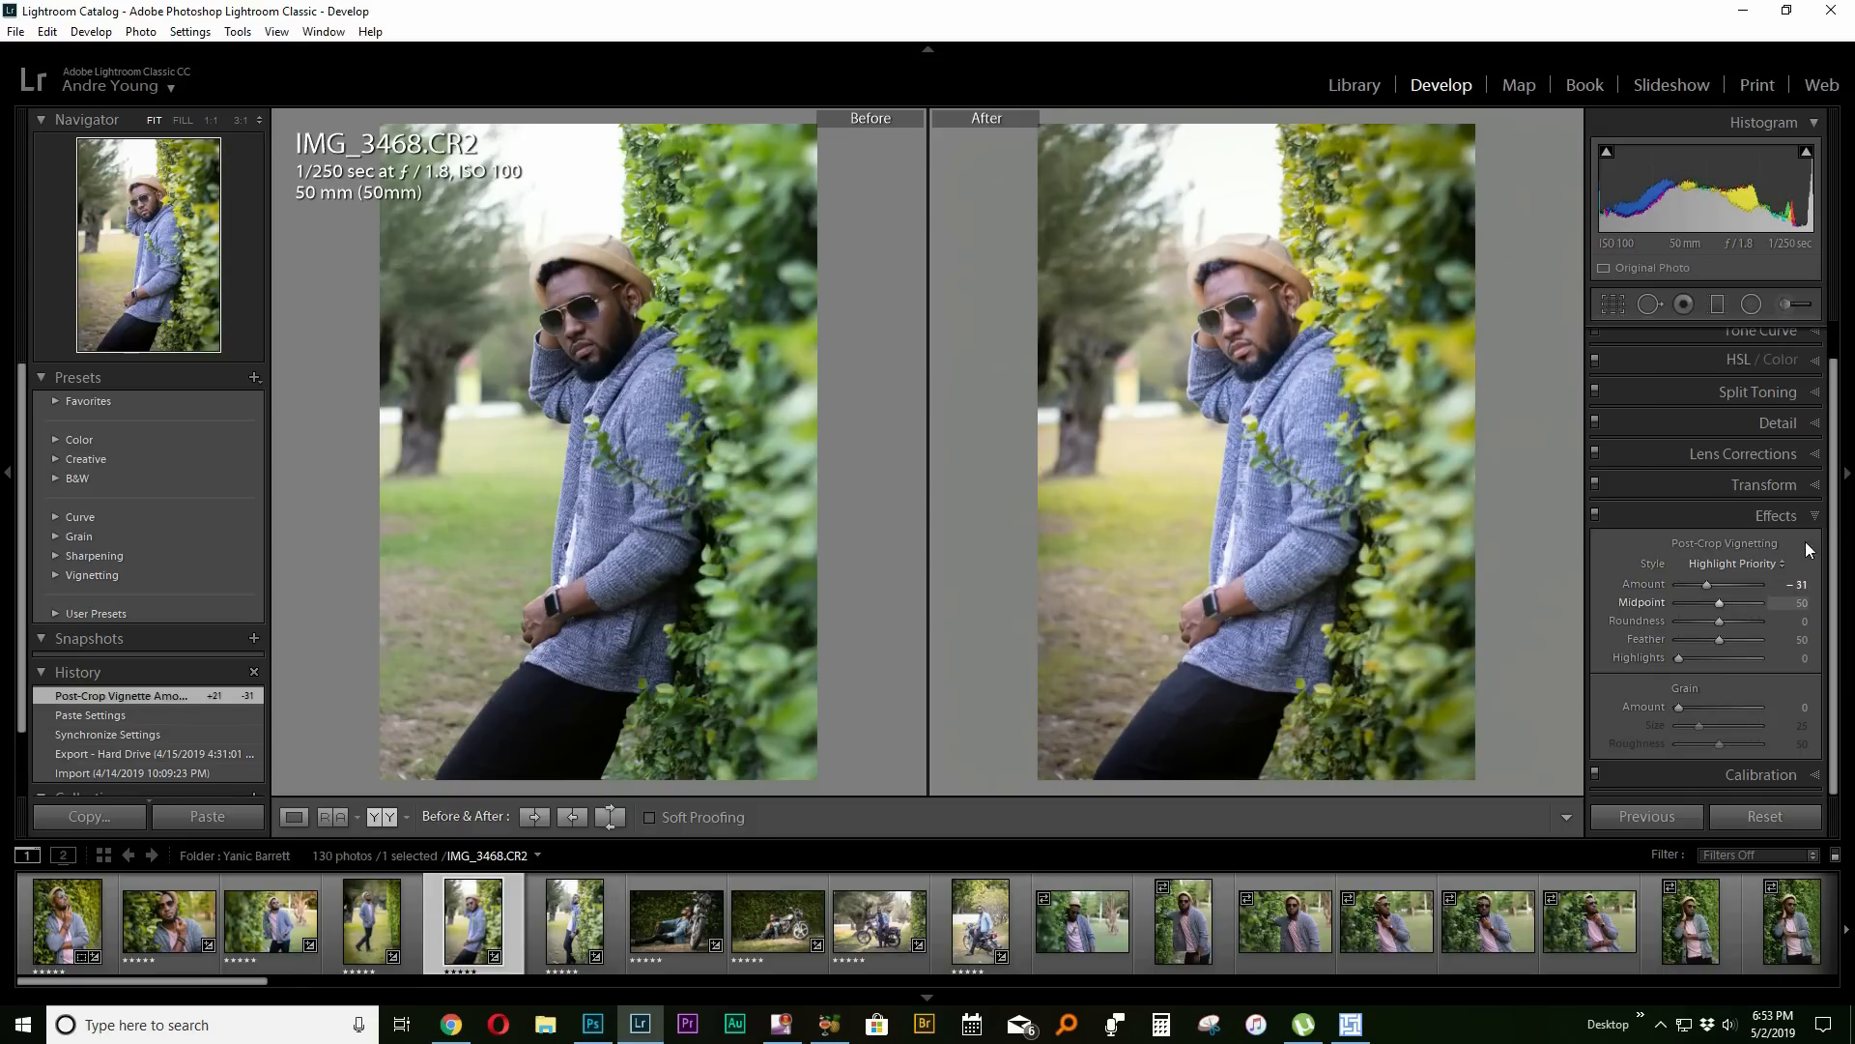
# Add a slanted graduated filter over the hedge with temperature 13, exposure 0.17 and dehaze 24.
pyautogui.scroll(1, 1730, 605)
pyautogui.click(1736, 397)
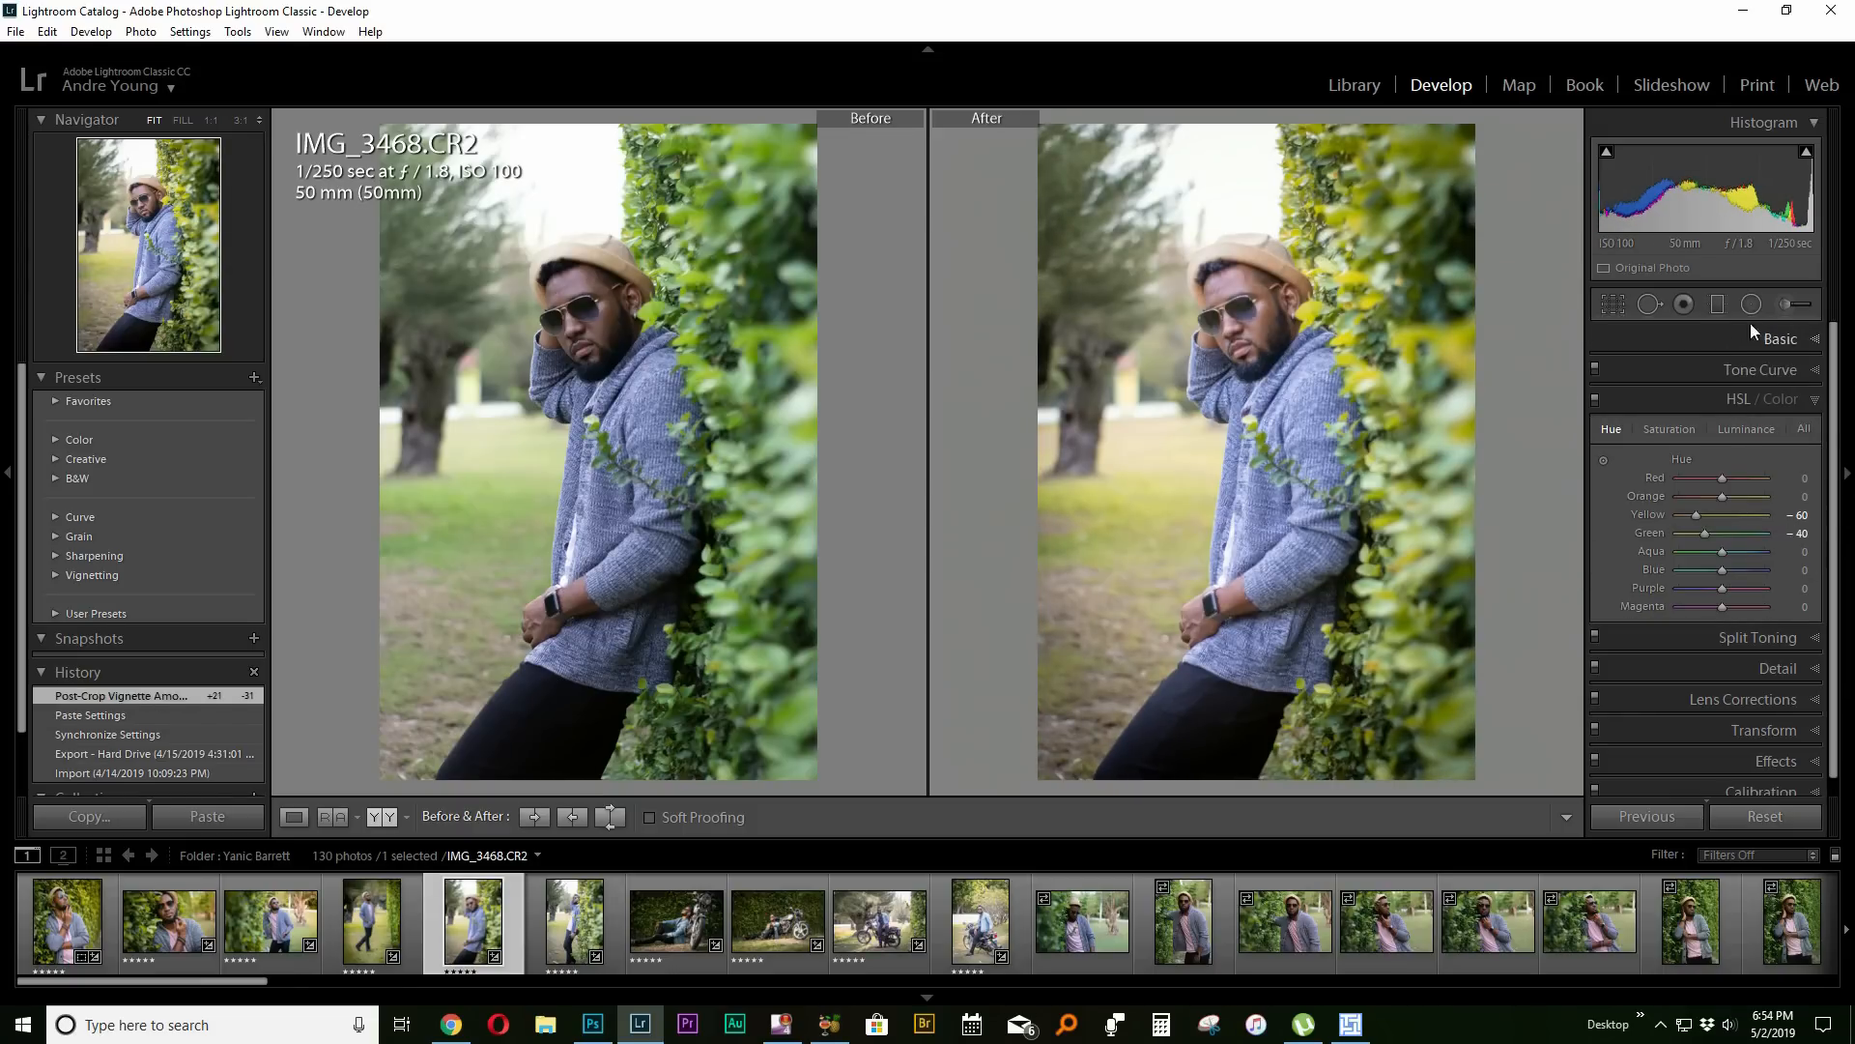
pyautogui.click(1782, 343)
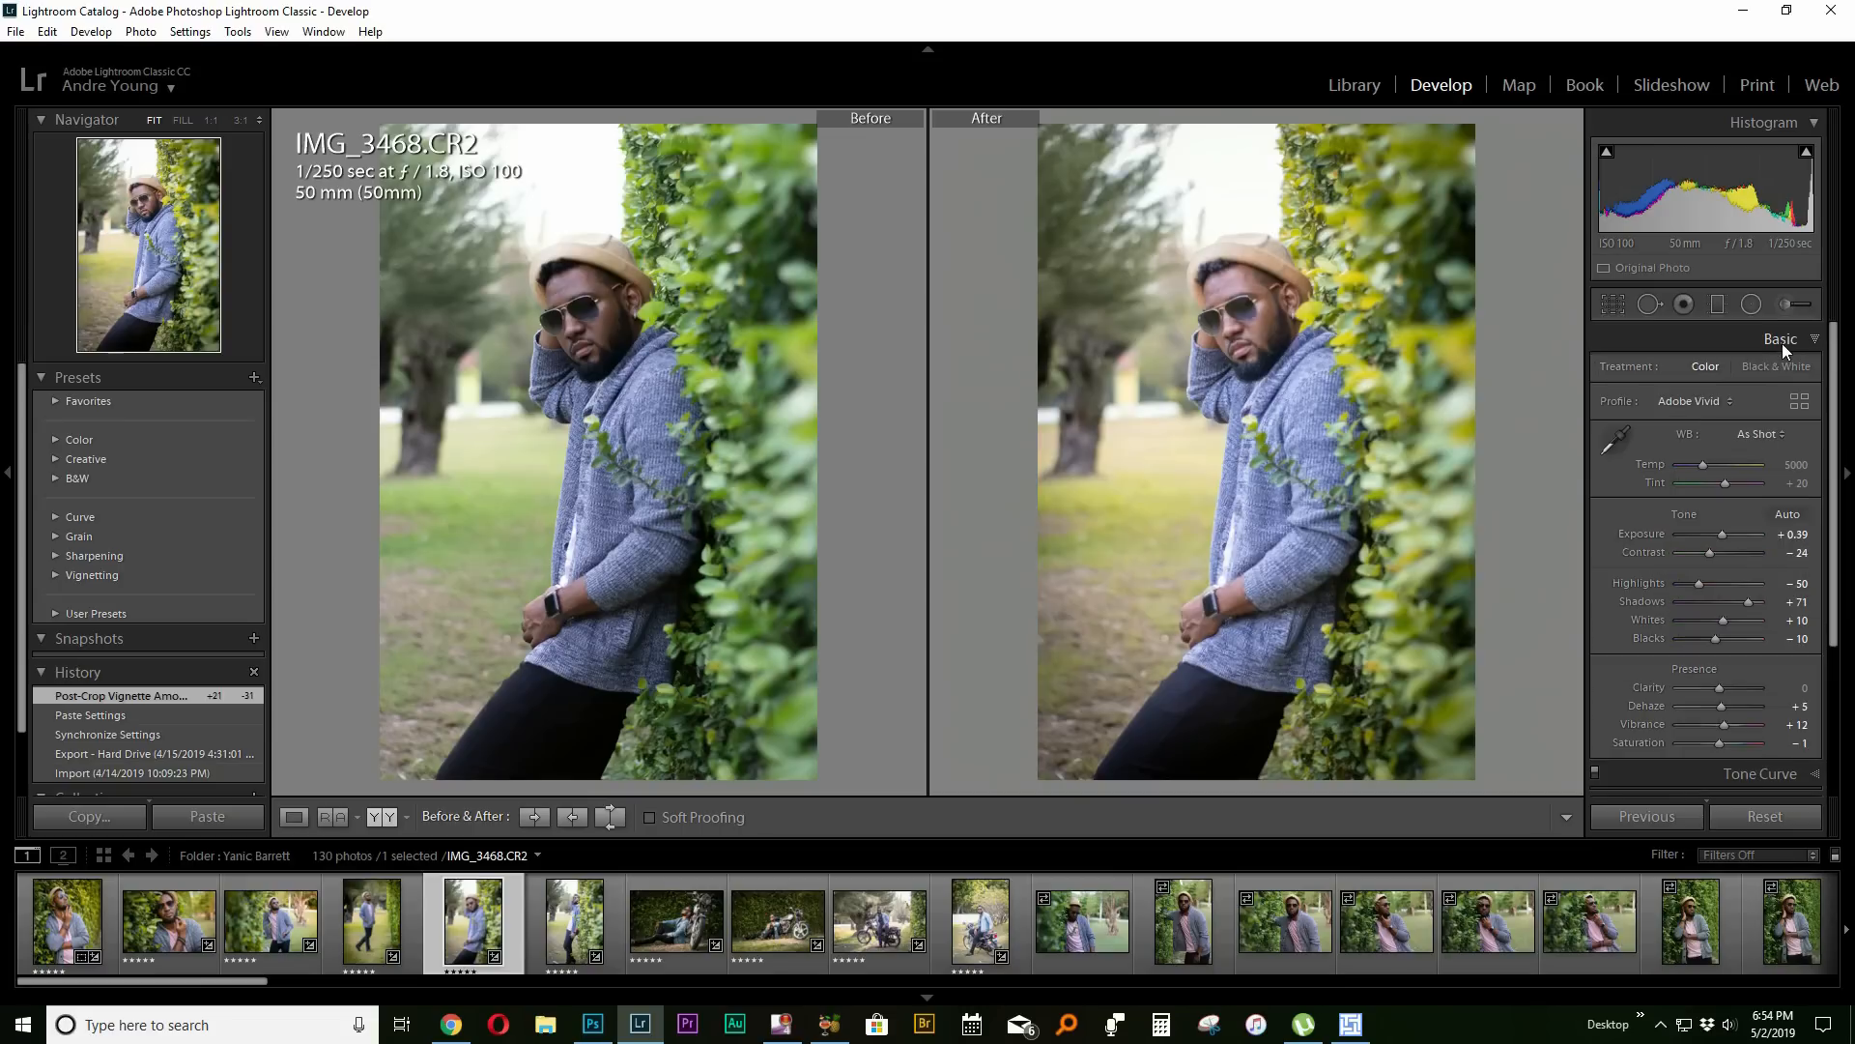
pyautogui.click(1719, 305)
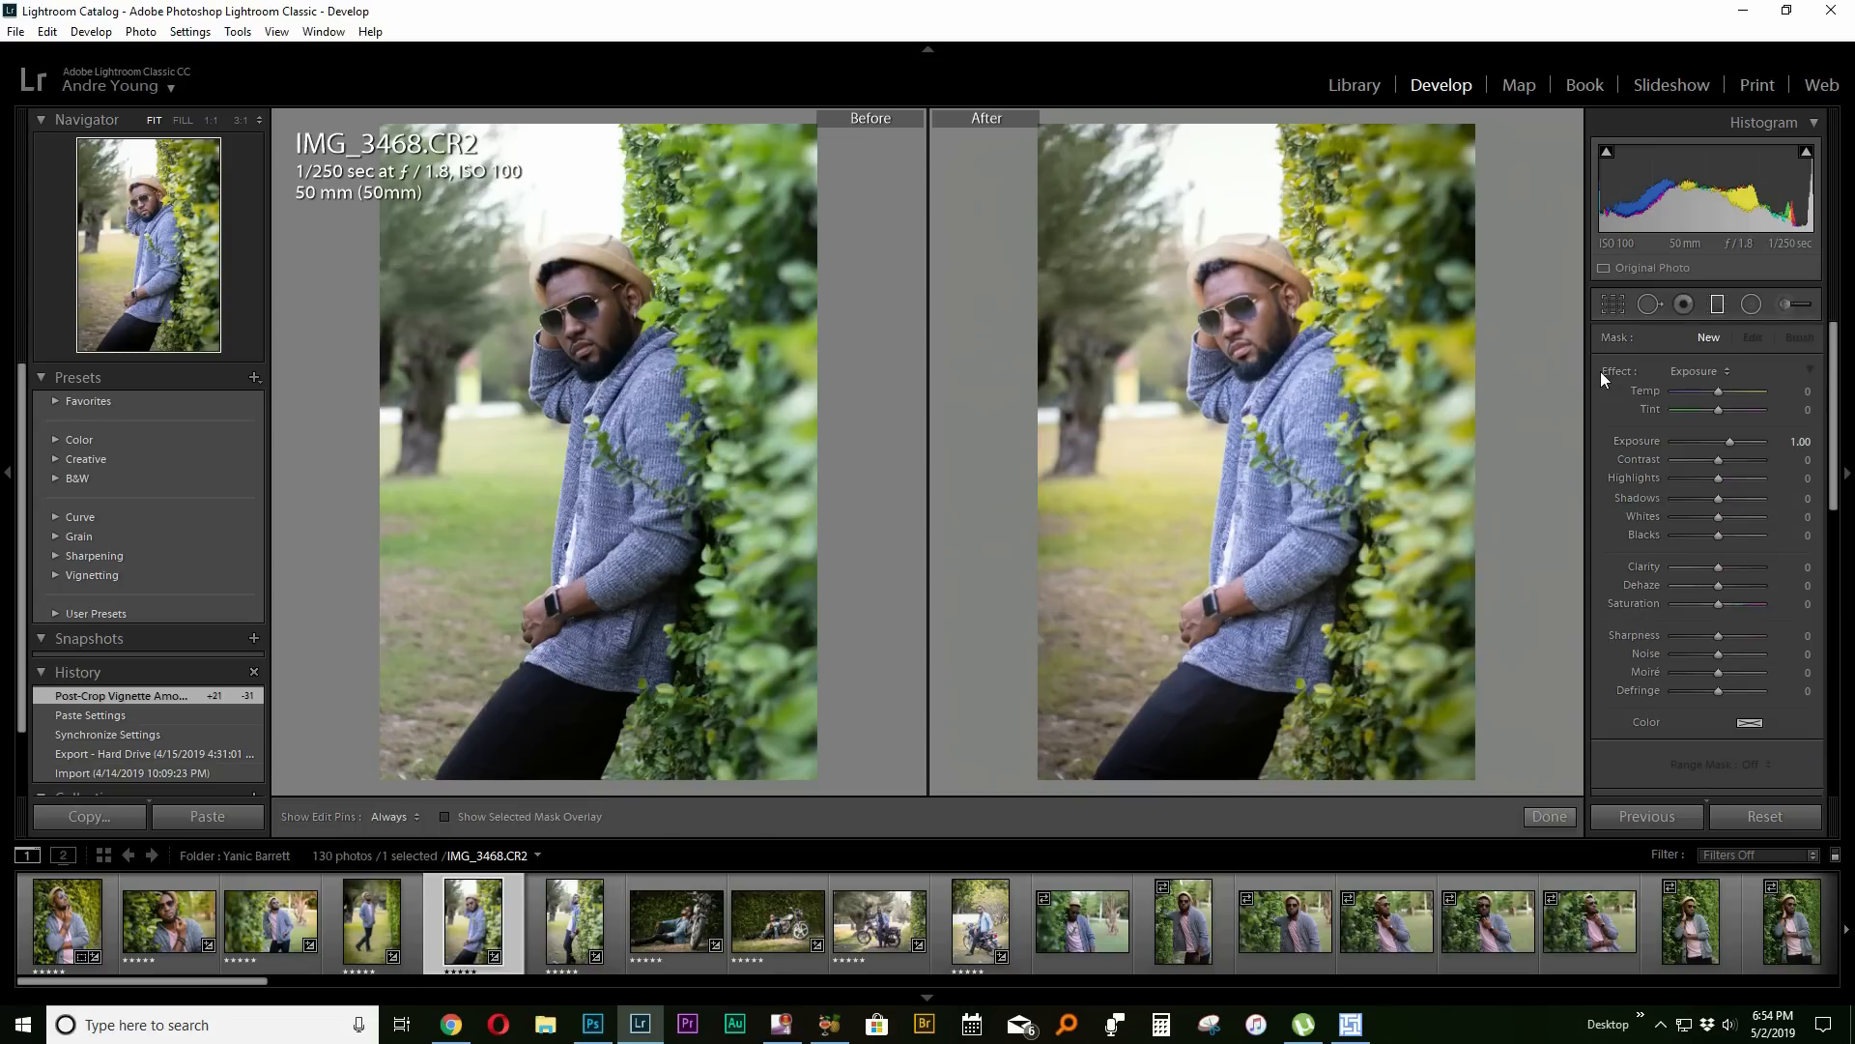
pyautogui.moveTo(1515, 335)
pyautogui.mouseDown()
pyautogui.moveTo(1360, 402)
pyautogui.moveTo(1307, 396)
pyautogui.mouseUp()
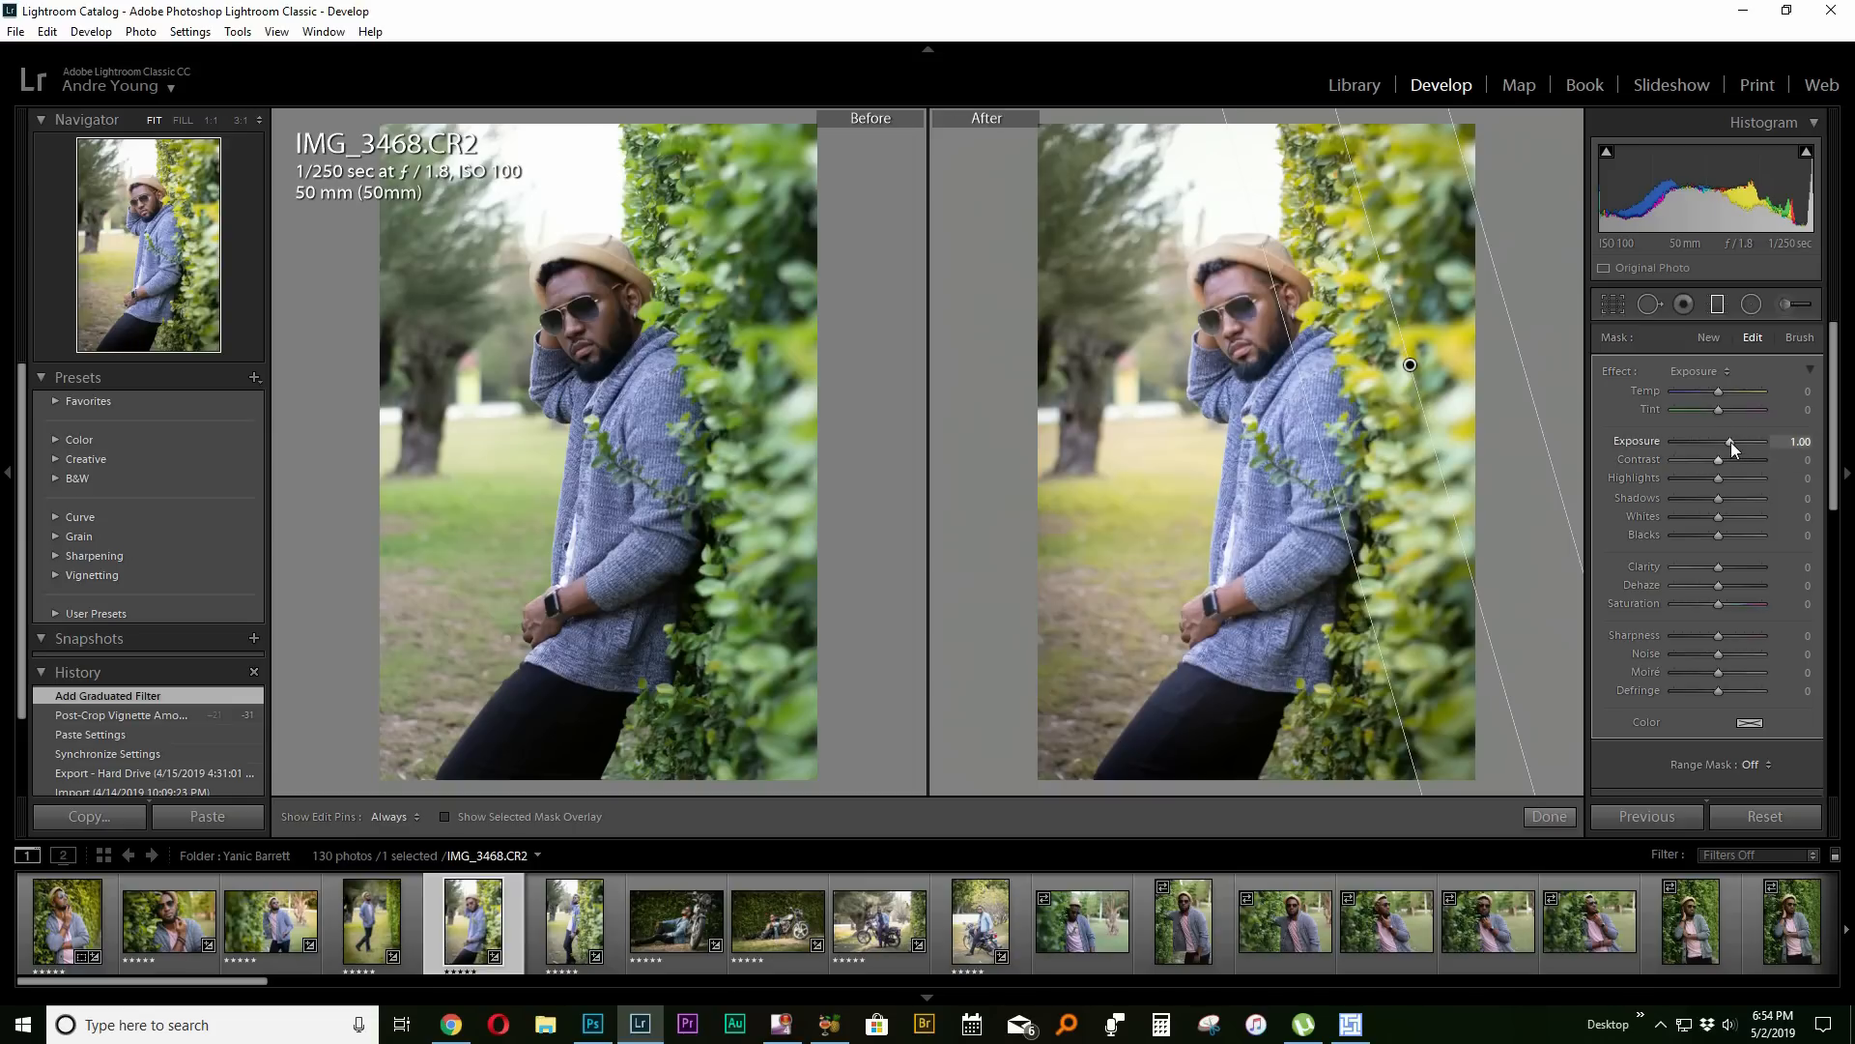
pyautogui.moveTo(1730, 441); pyautogui.dragTo(1720, 443)
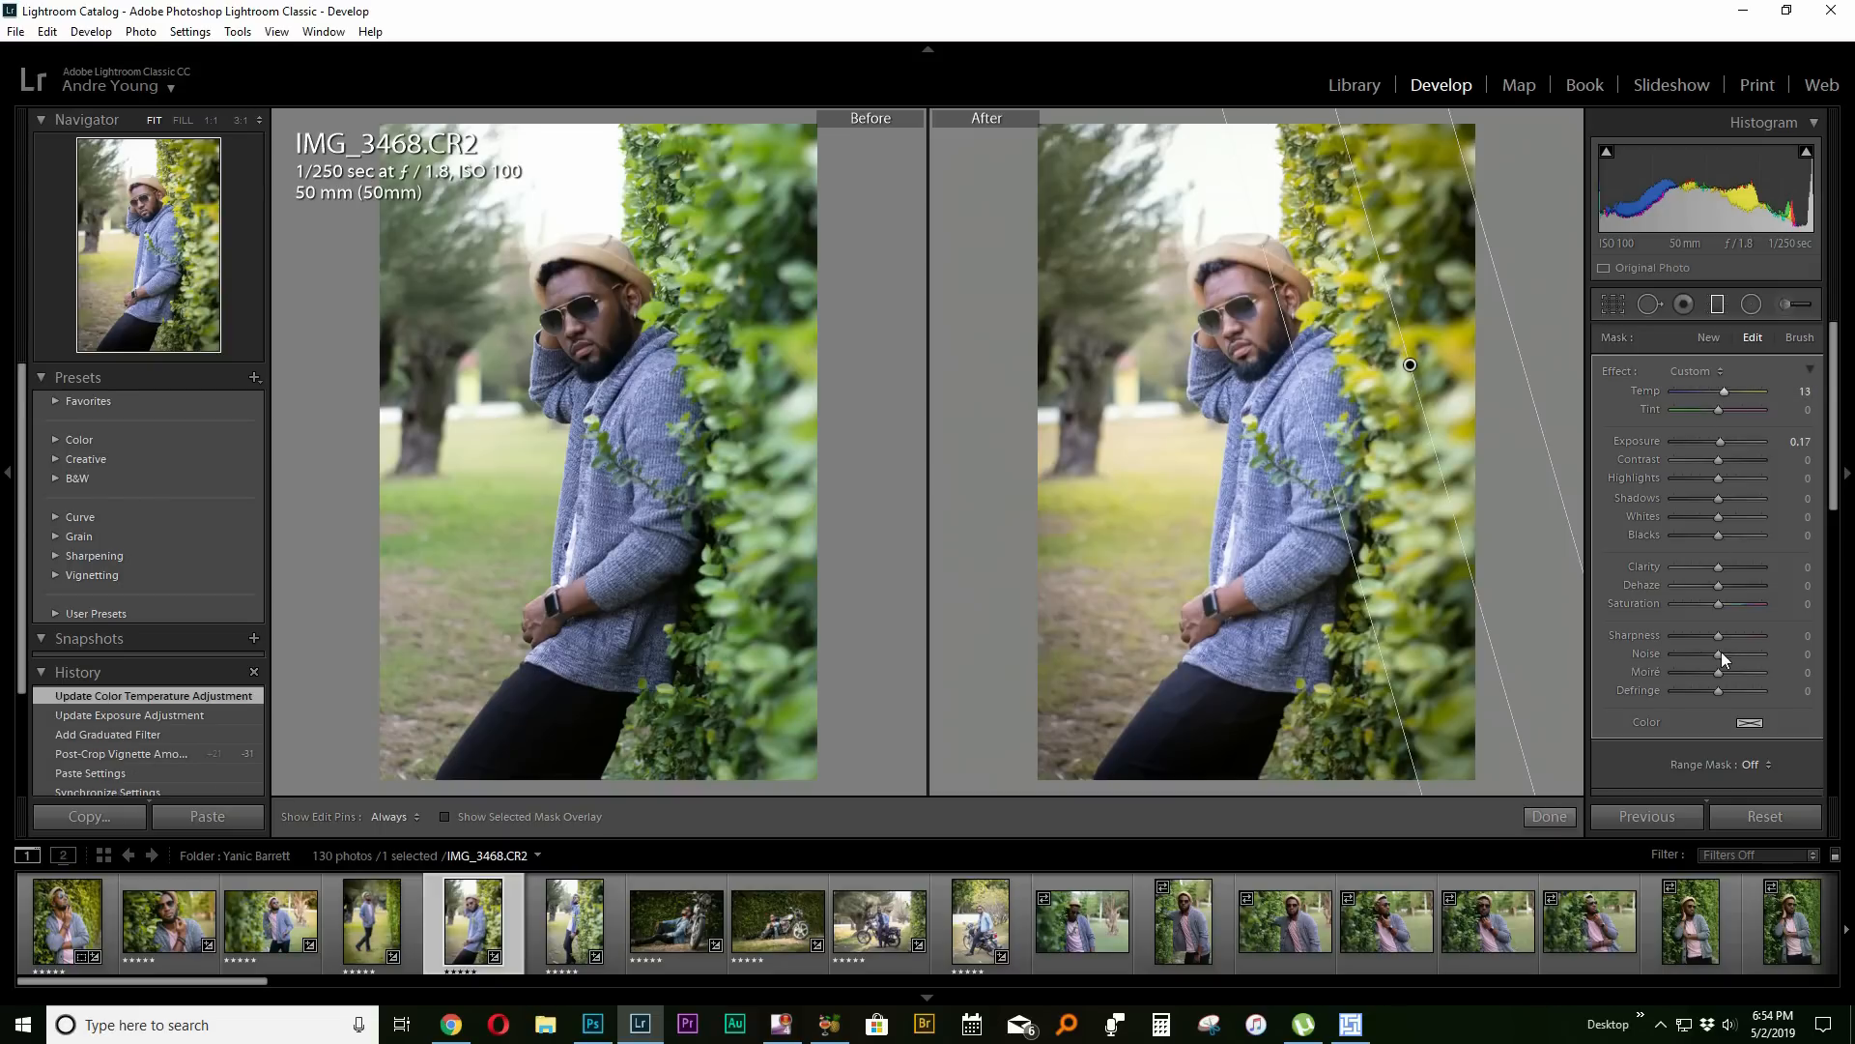
pyautogui.moveTo(1721, 584)
pyautogui.mouseDown()
pyautogui.moveTo(1703, 582)
pyautogui.moveTo(1730, 587)
pyautogui.mouseUp()
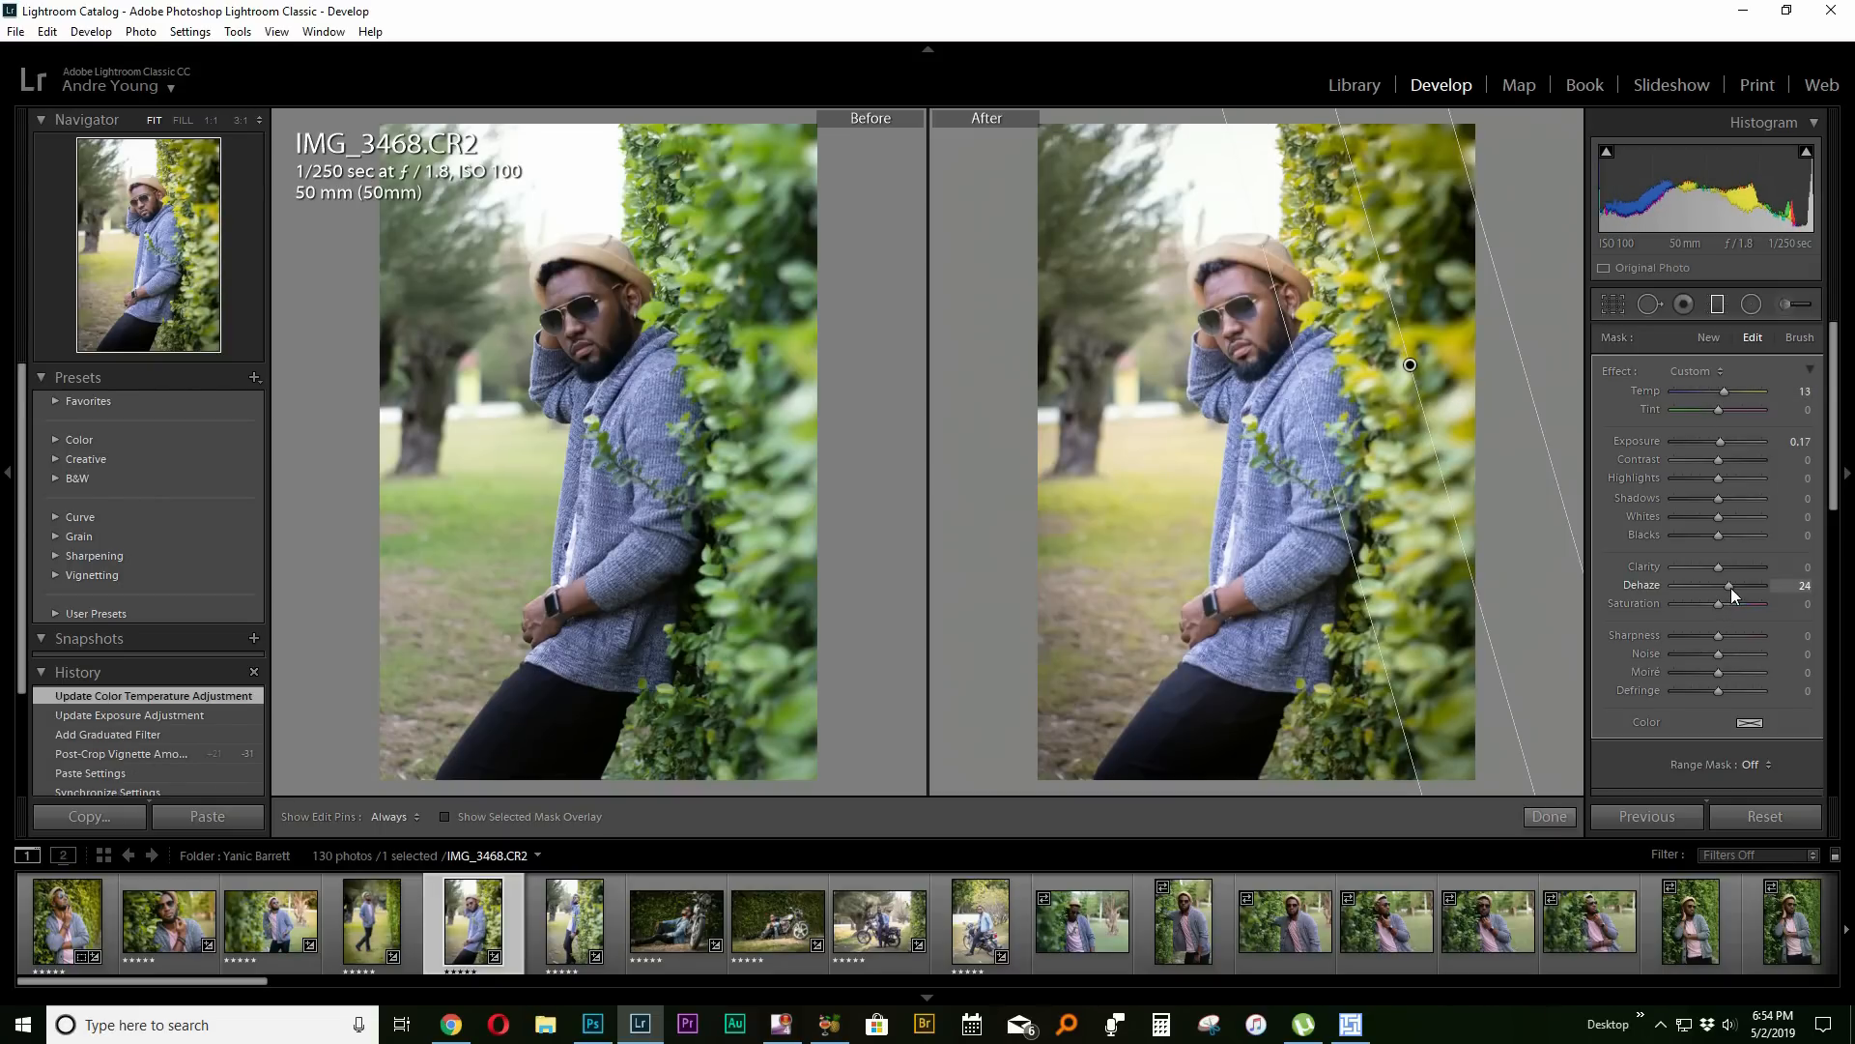
# Add a second graduated filter over the tree side with dehaze 52, and lower the whole photo's highlights to -93.
pyautogui.moveTo(1019, 152); pyautogui.dragTo(1236, 224)
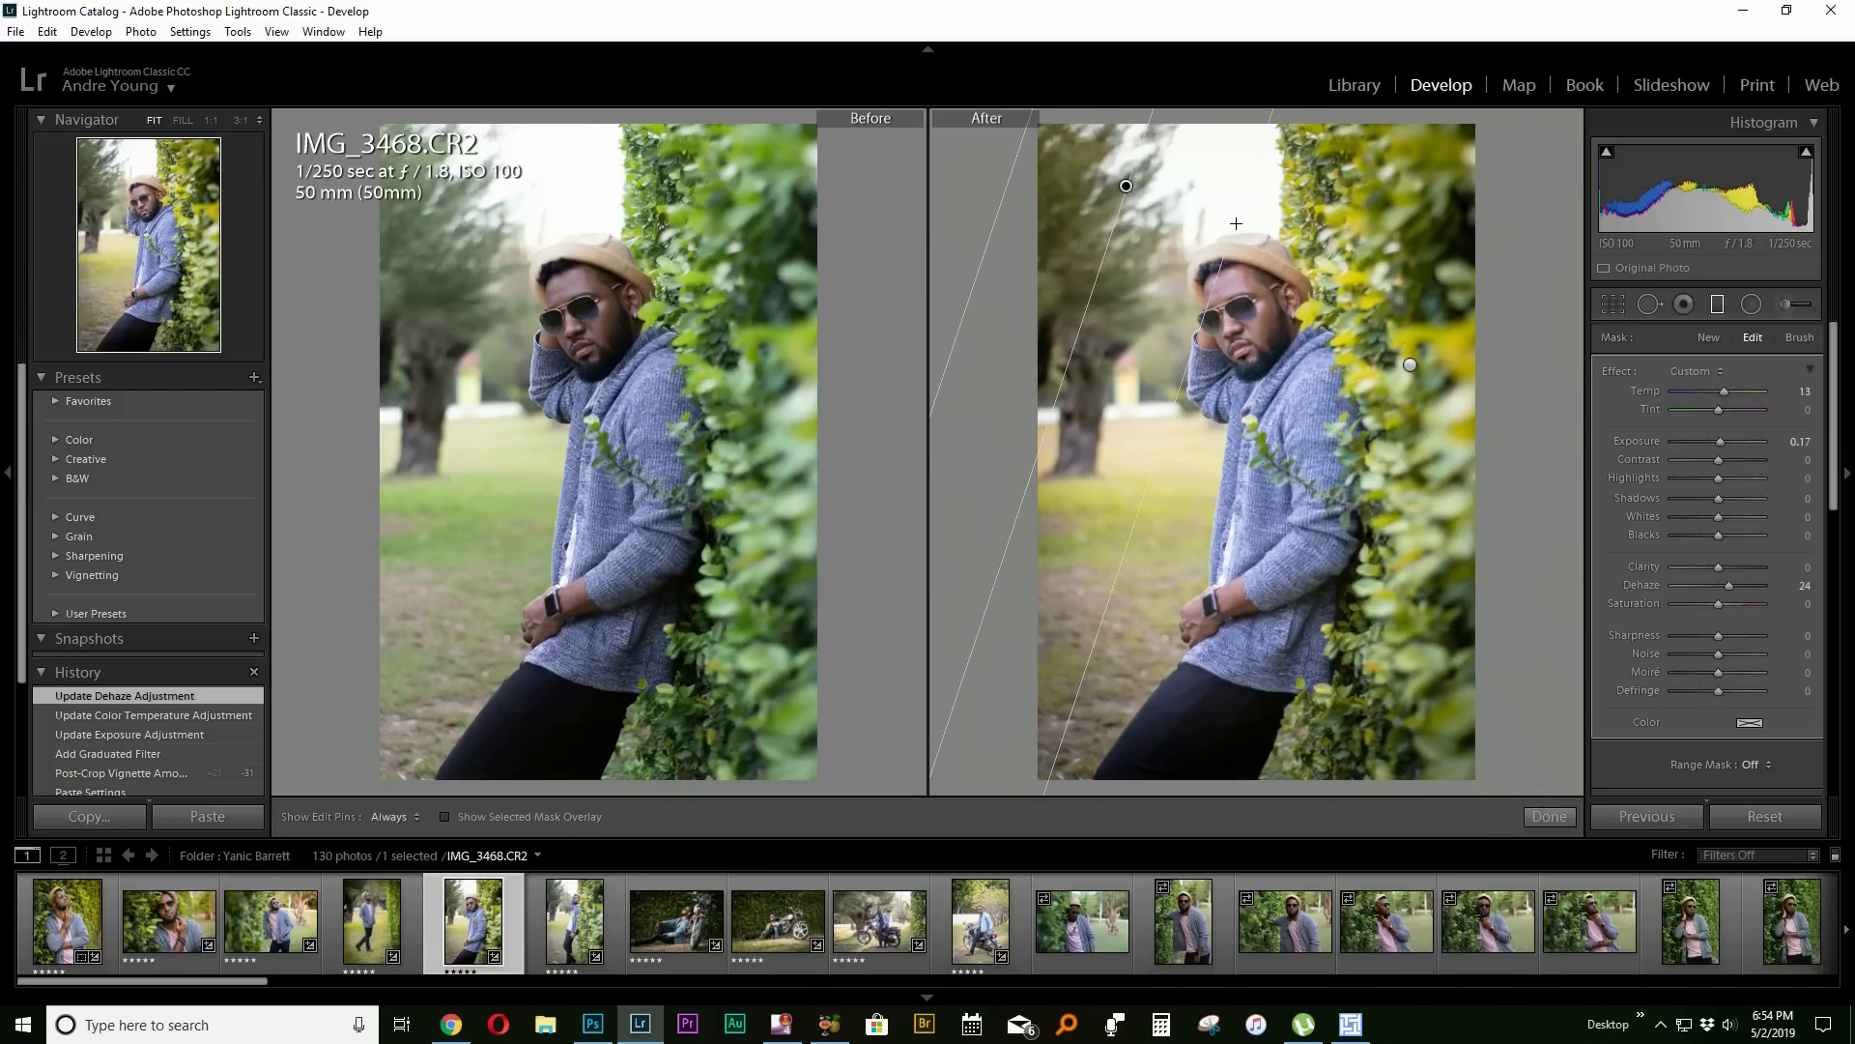
pyautogui.click(1744, 587)
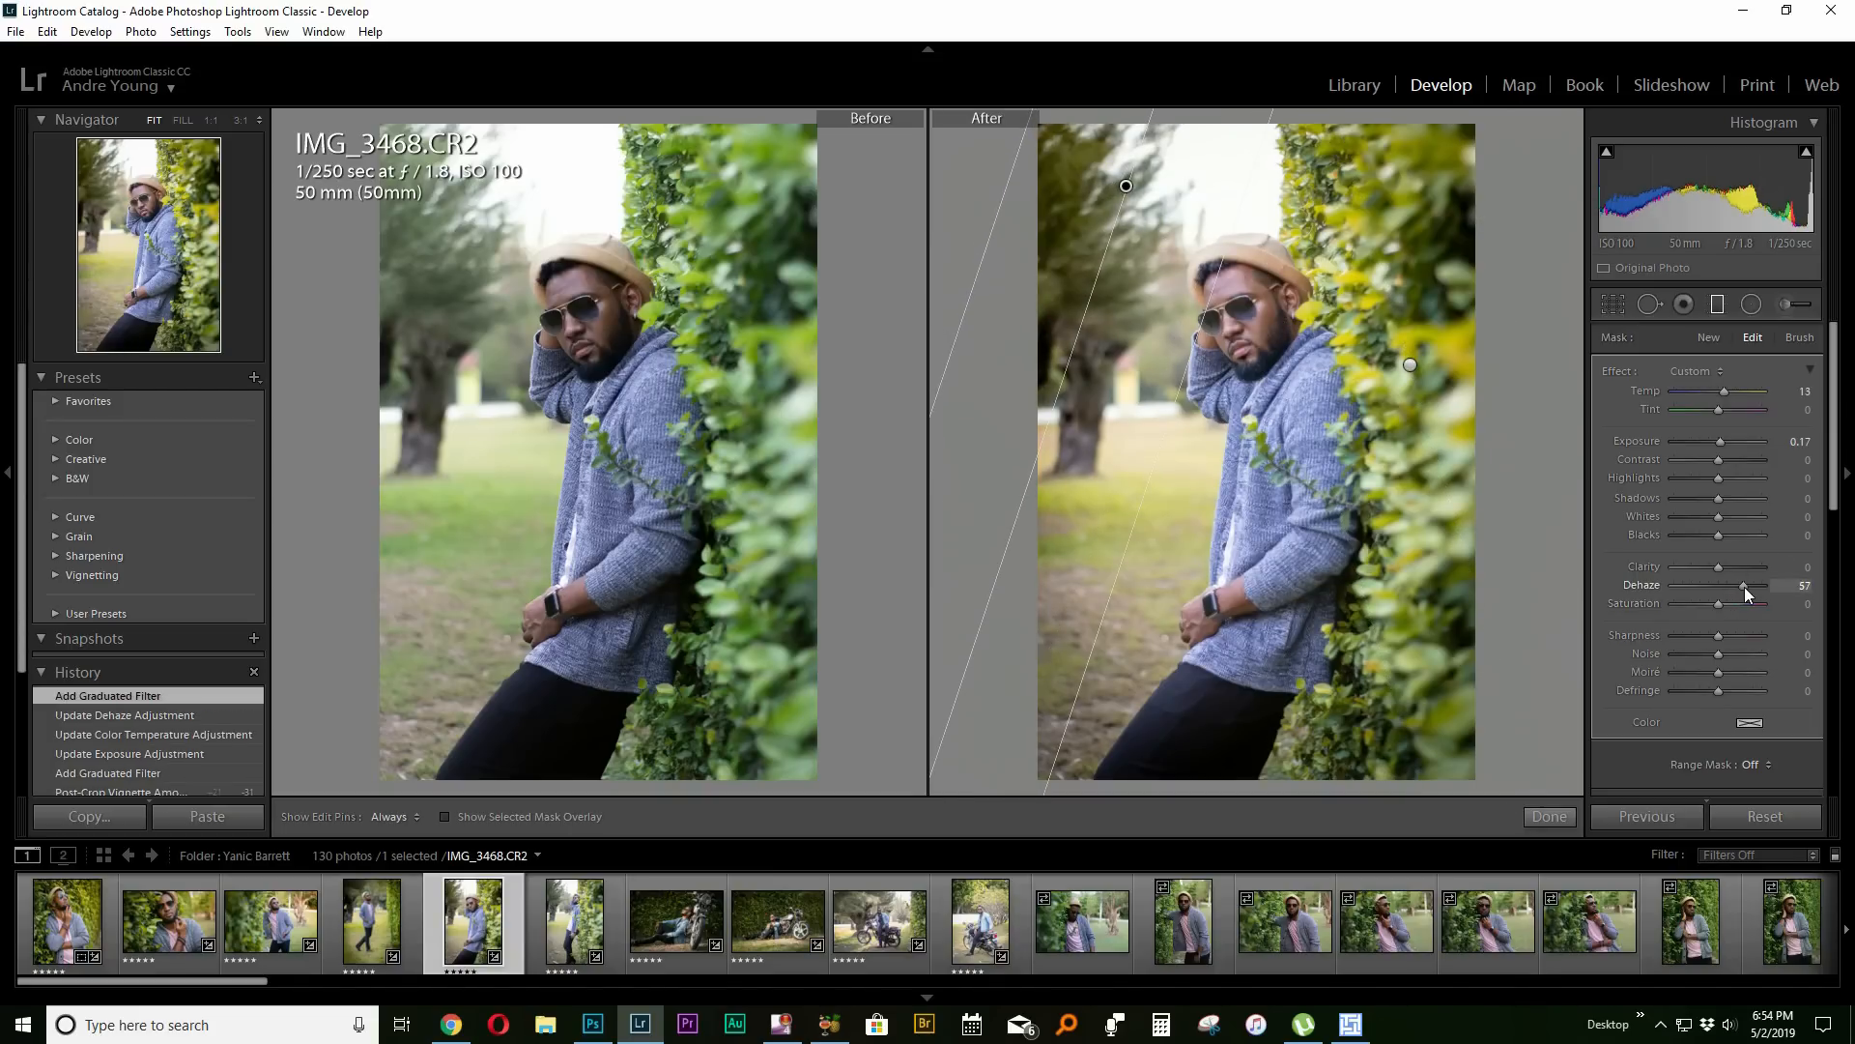
pyautogui.moveTo(1746, 588); pyautogui.dragTo(1743, 590)
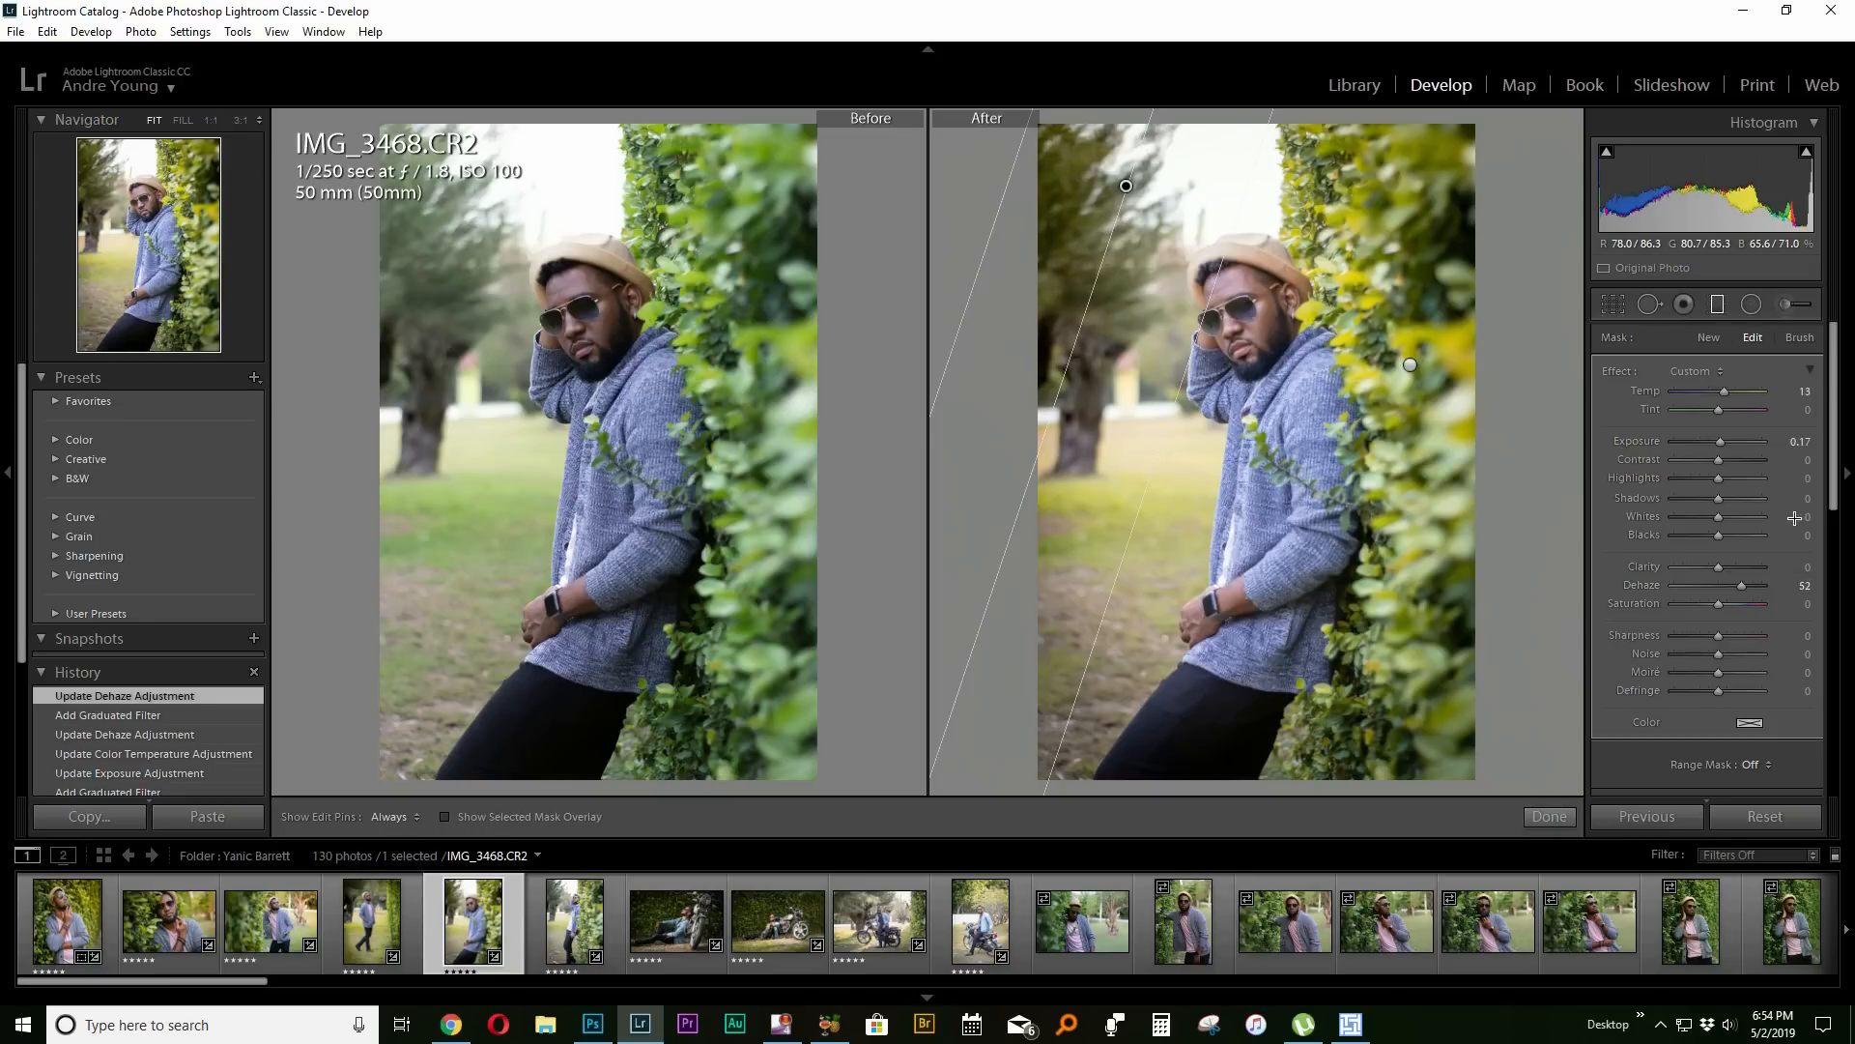
pyautogui.moveTo(1835, 471)
pyautogui.mouseDown()
pyautogui.moveTo(1854, 603)
pyautogui.moveTo(1853, 471)
pyautogui.mouseUp()
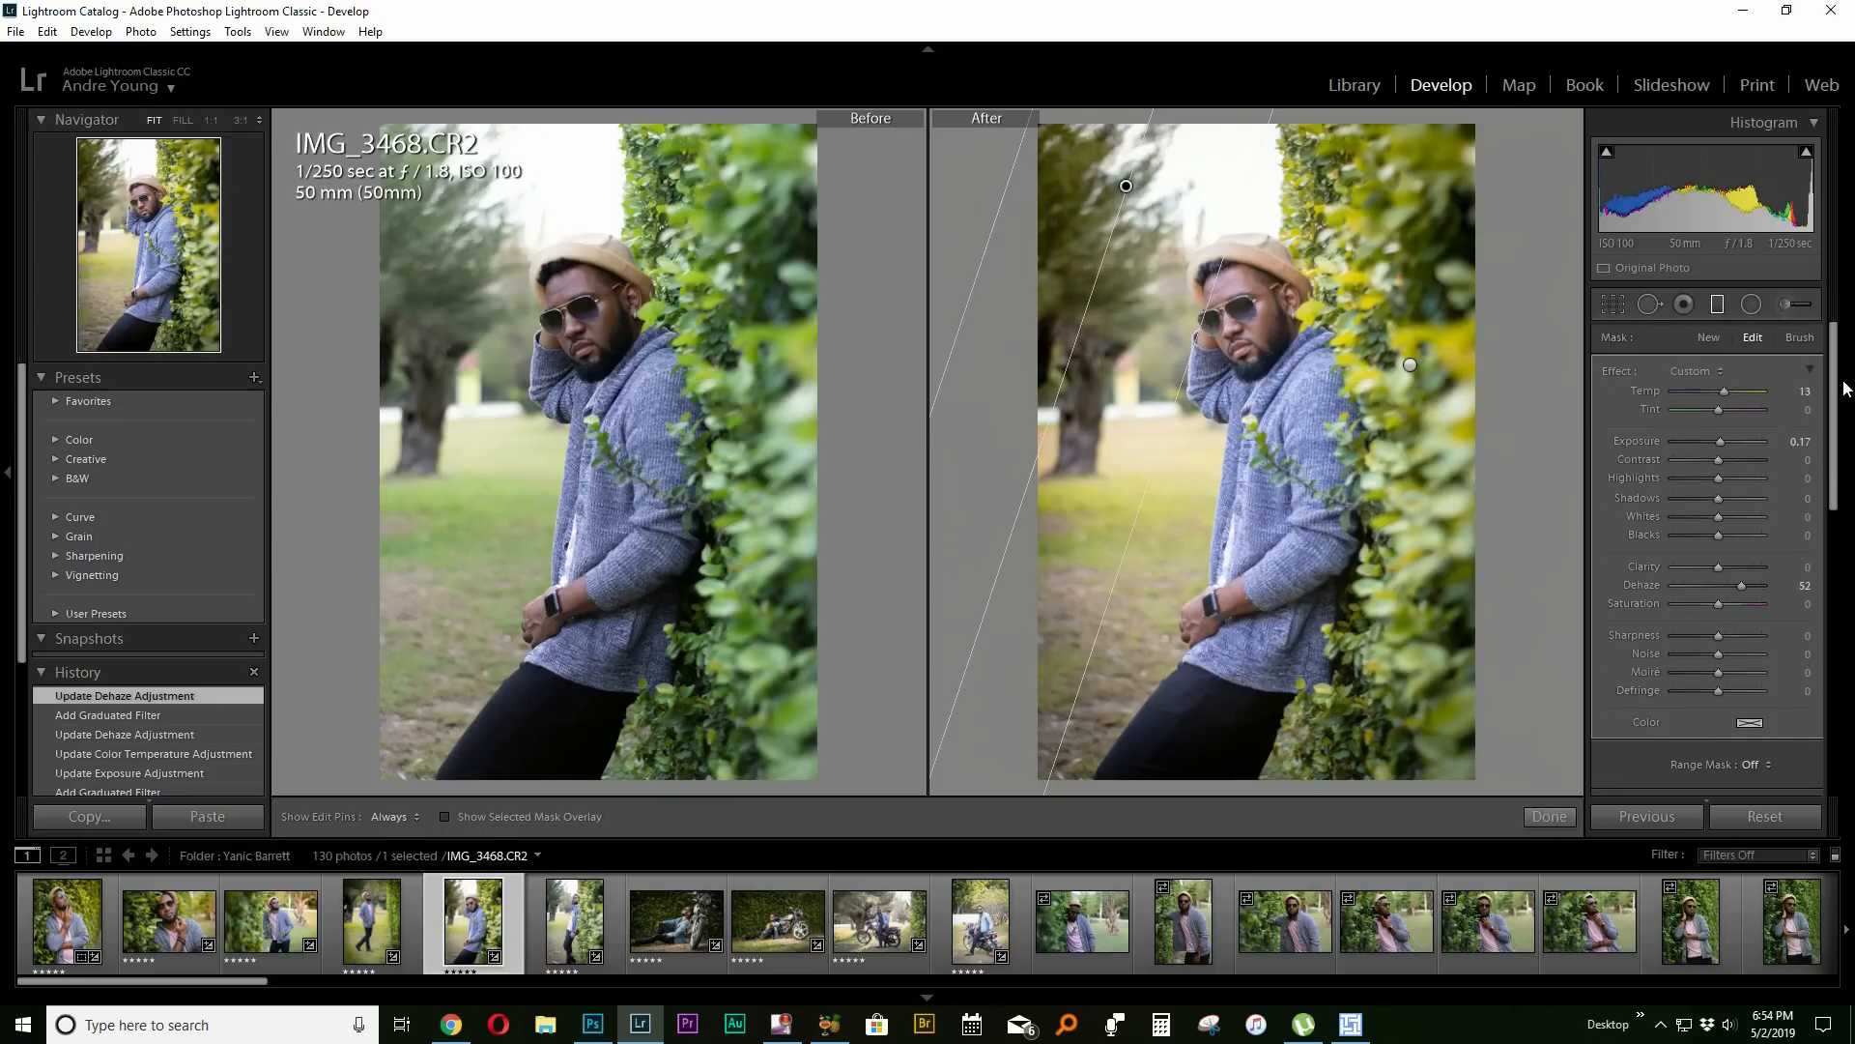
pyautogui.press('m')
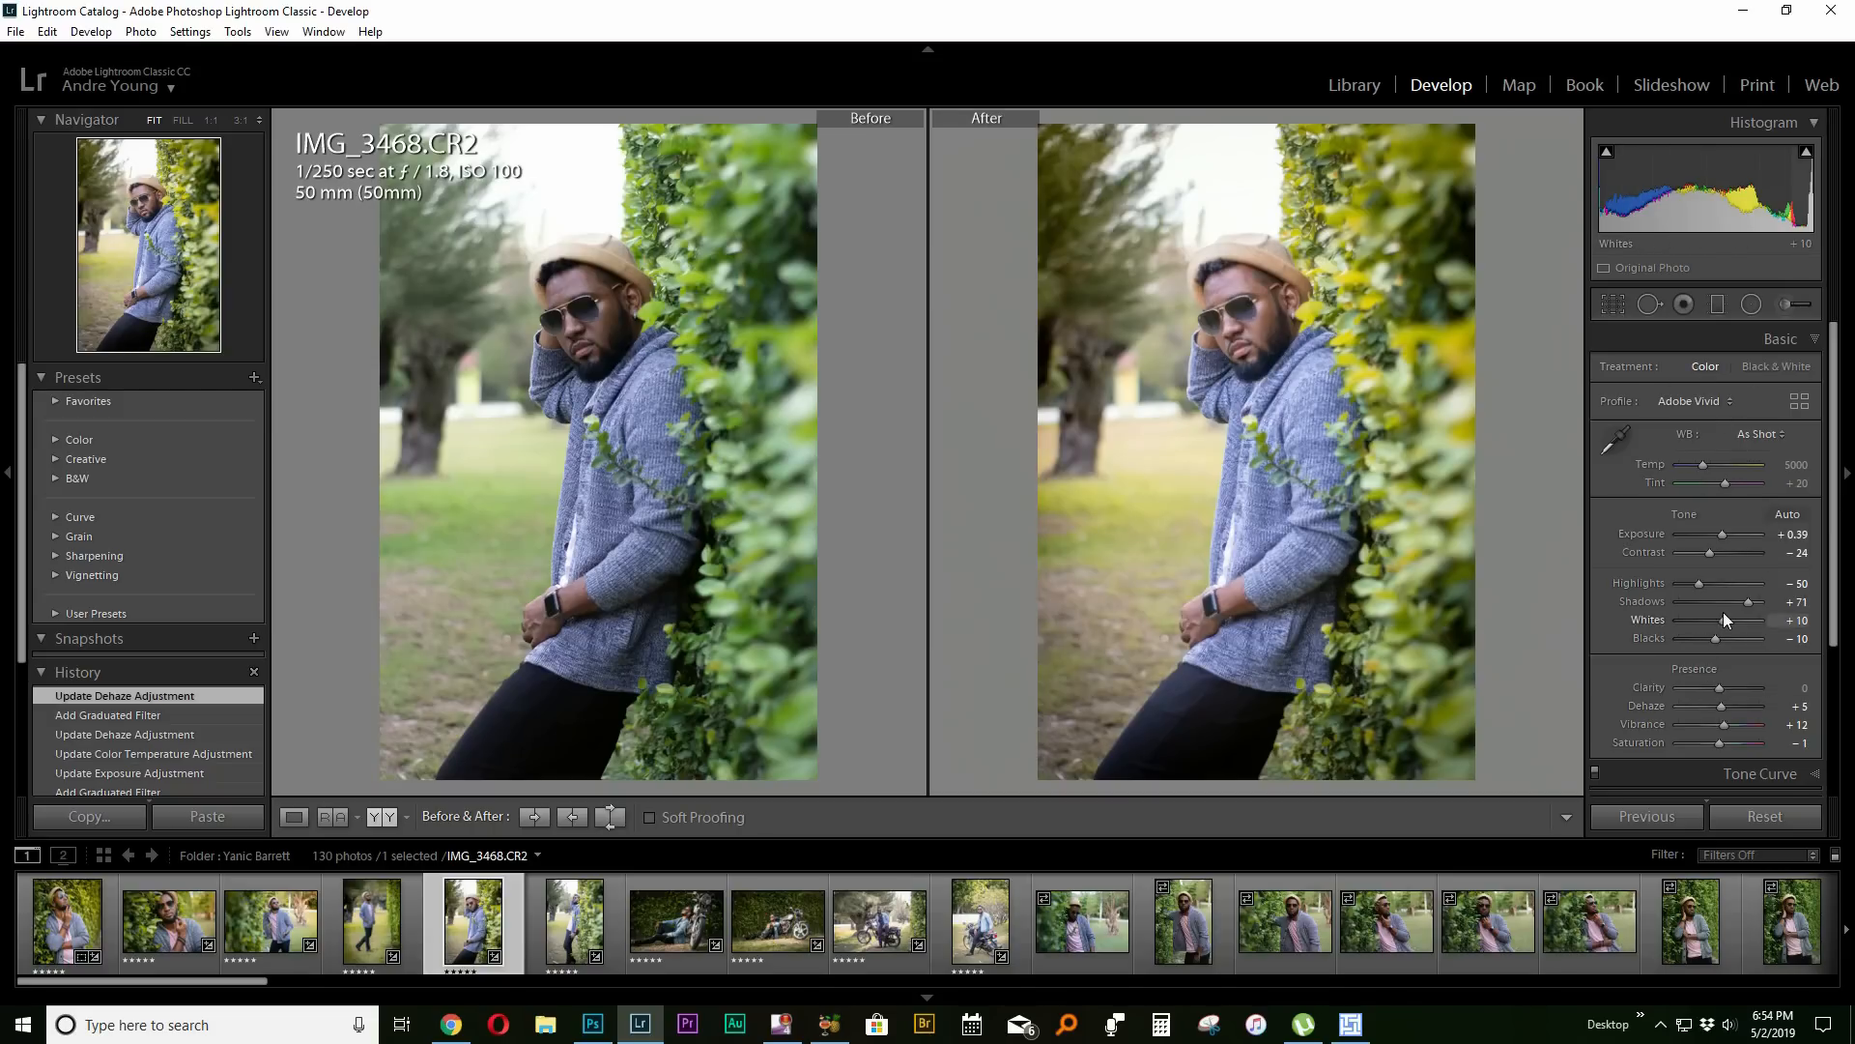
pyautogui.moveTo(1706, 584); pyautogui.dragTo(1681, 586)
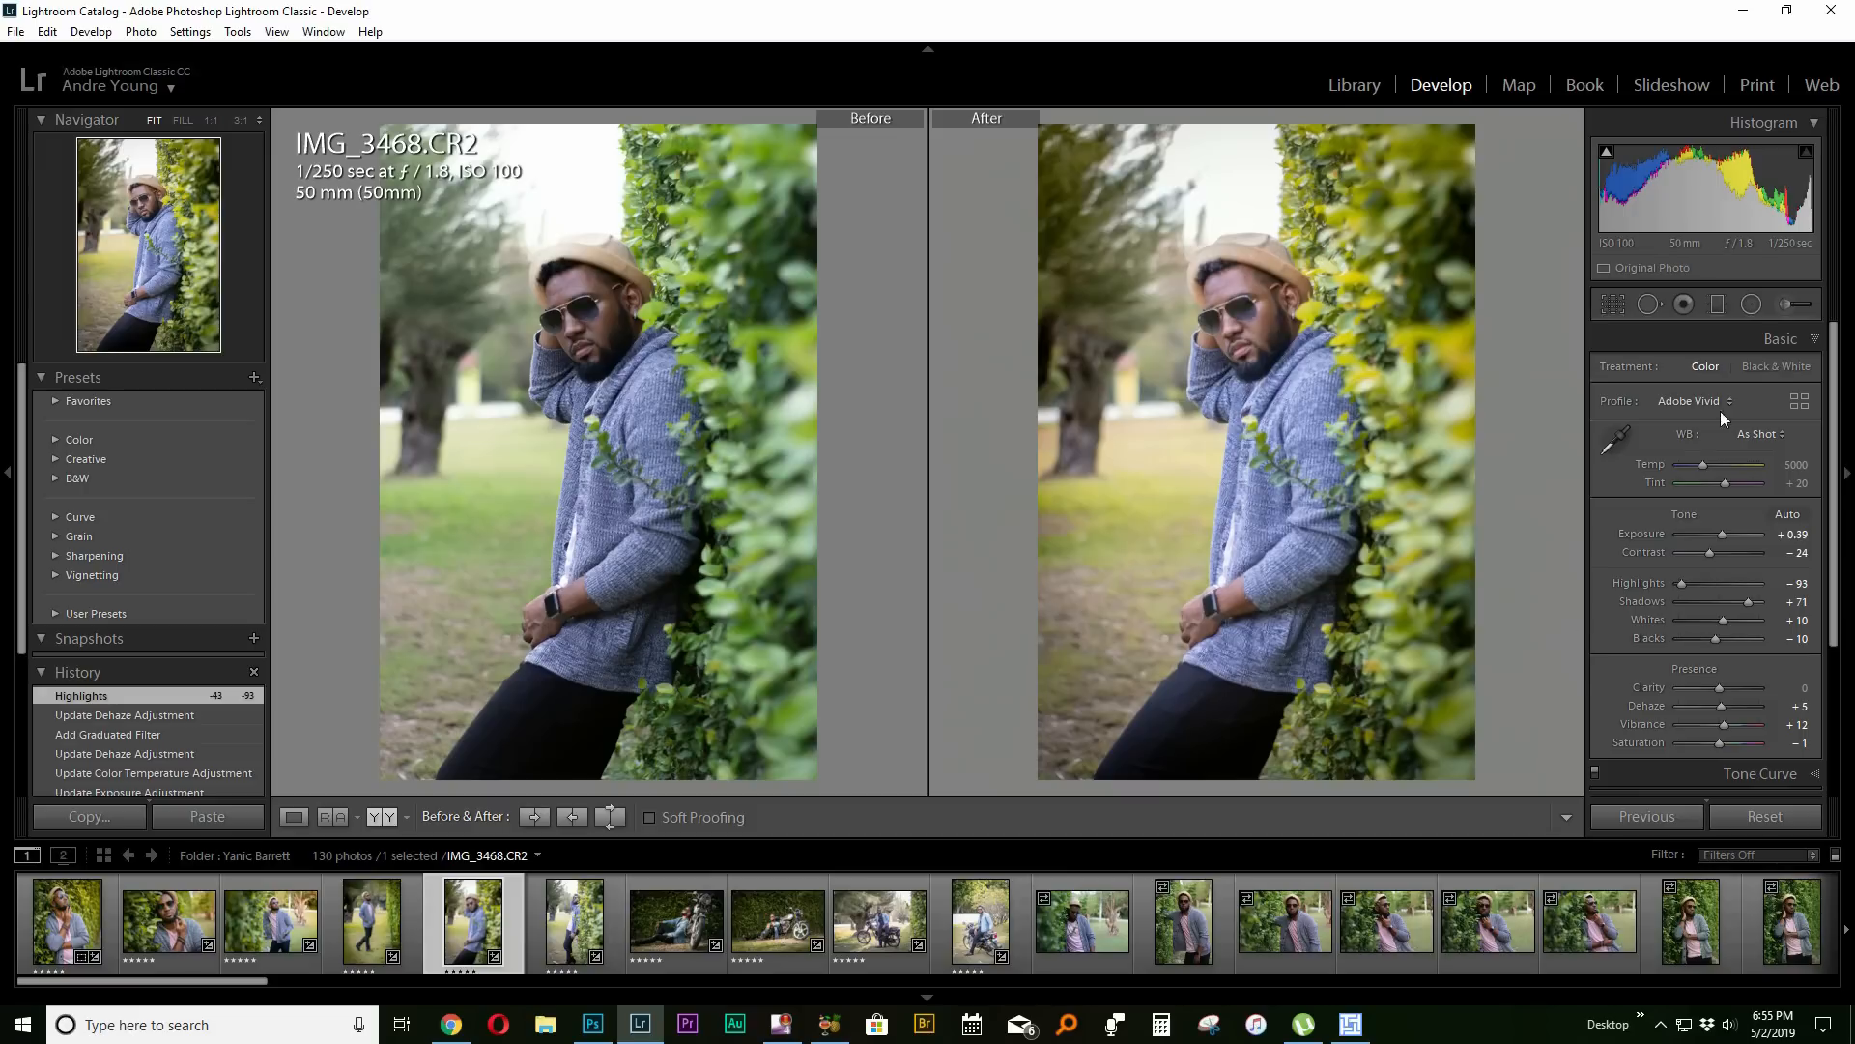
# Add an inverted radial filter fitted over the man's dark trousers with exposure -0.26 and blacks -20, and finish the local adjustment.
pyautogui.click(1716, 306)
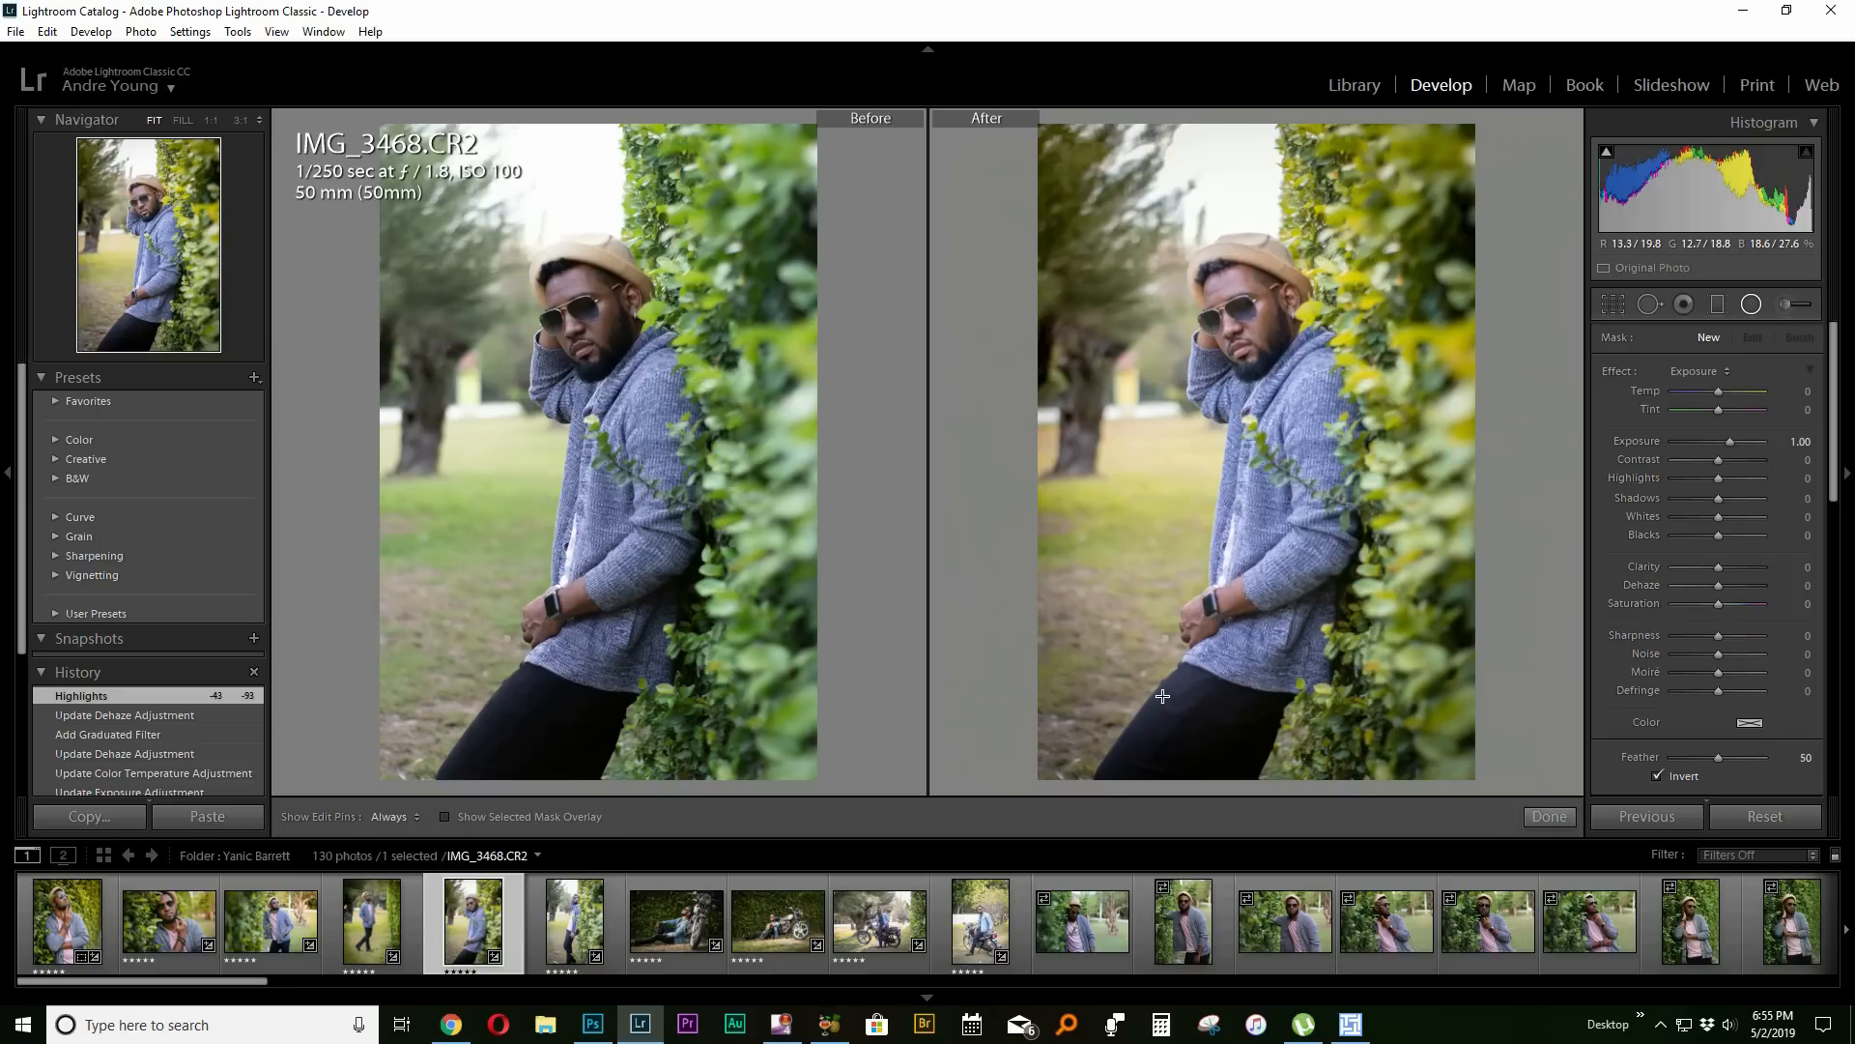
pyautogui.moveTo(1165, 694)
pyautogui.mouseDown()
pyautogui.moveTo(1280, 781)
pyautogui.moveTo(1337, 757)
pyautogui.moveTo(1313, 742)
pyautogui.mouseUp()
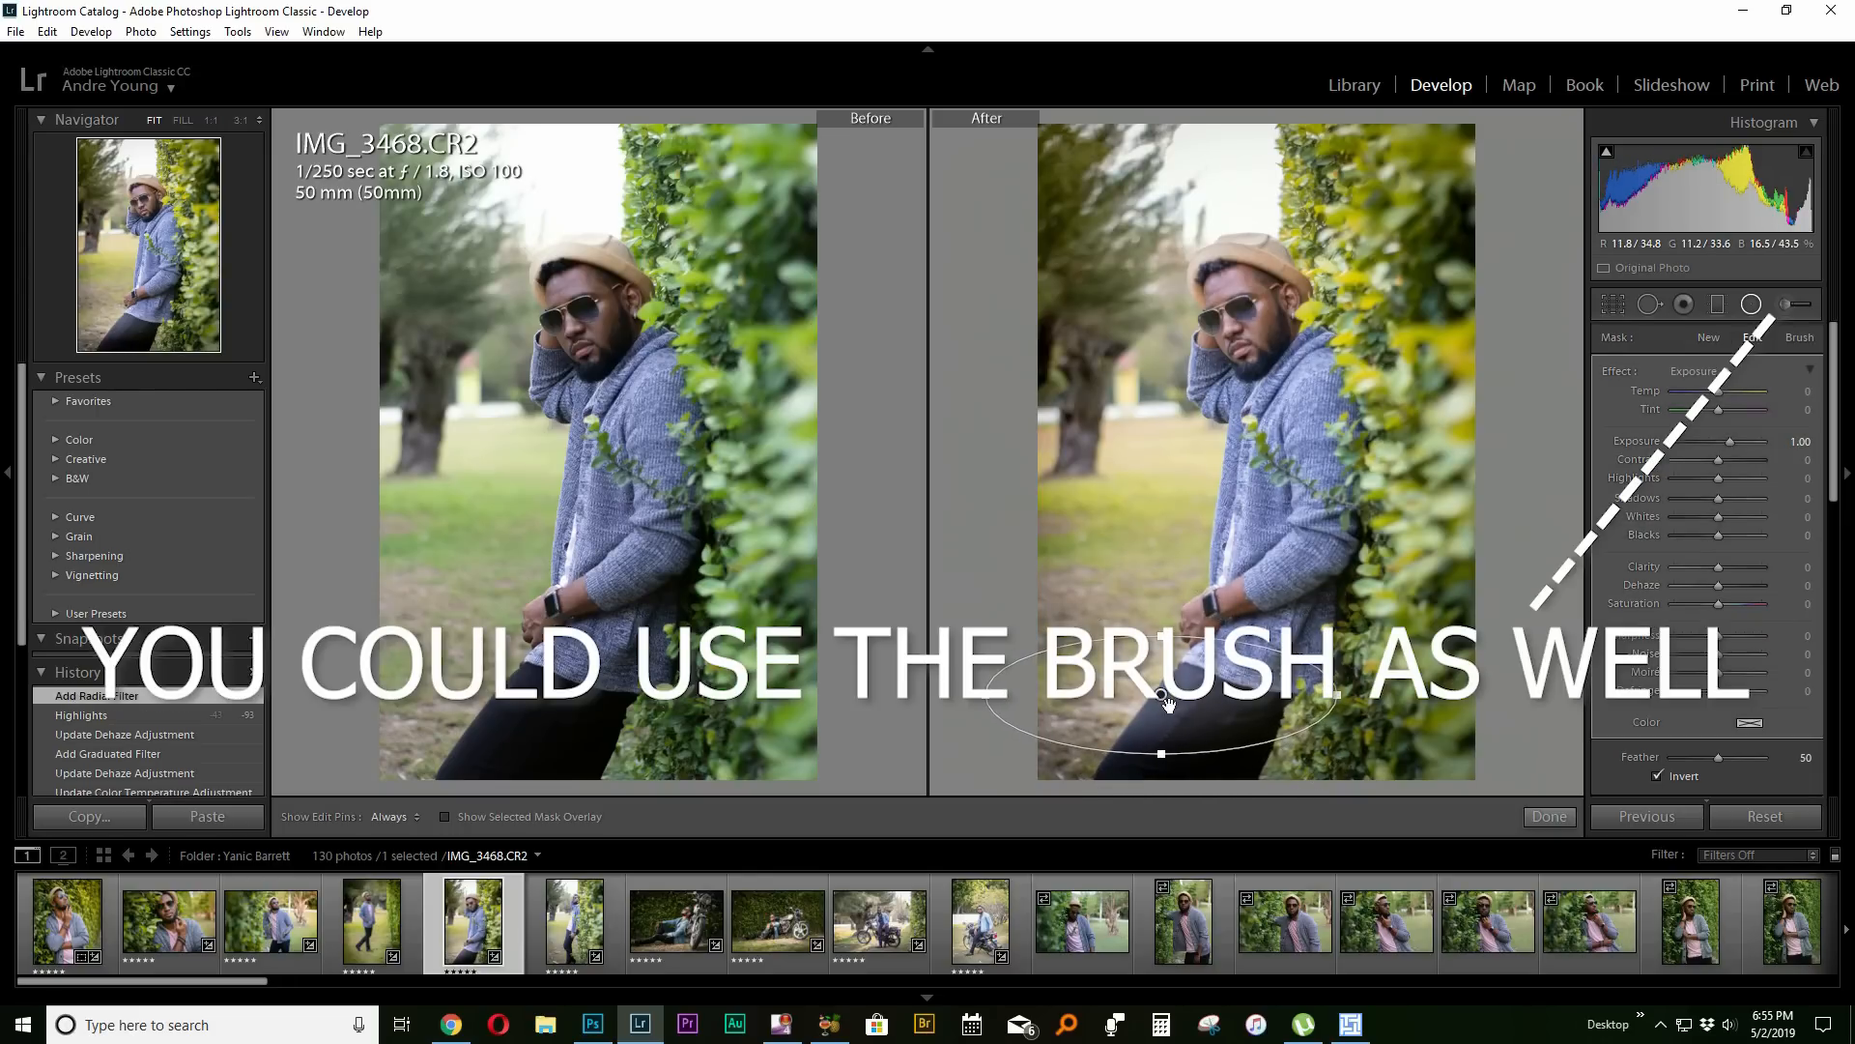
pyautogui.moveTo(1164, 696); pyautogui.dragTo(1193, 725)
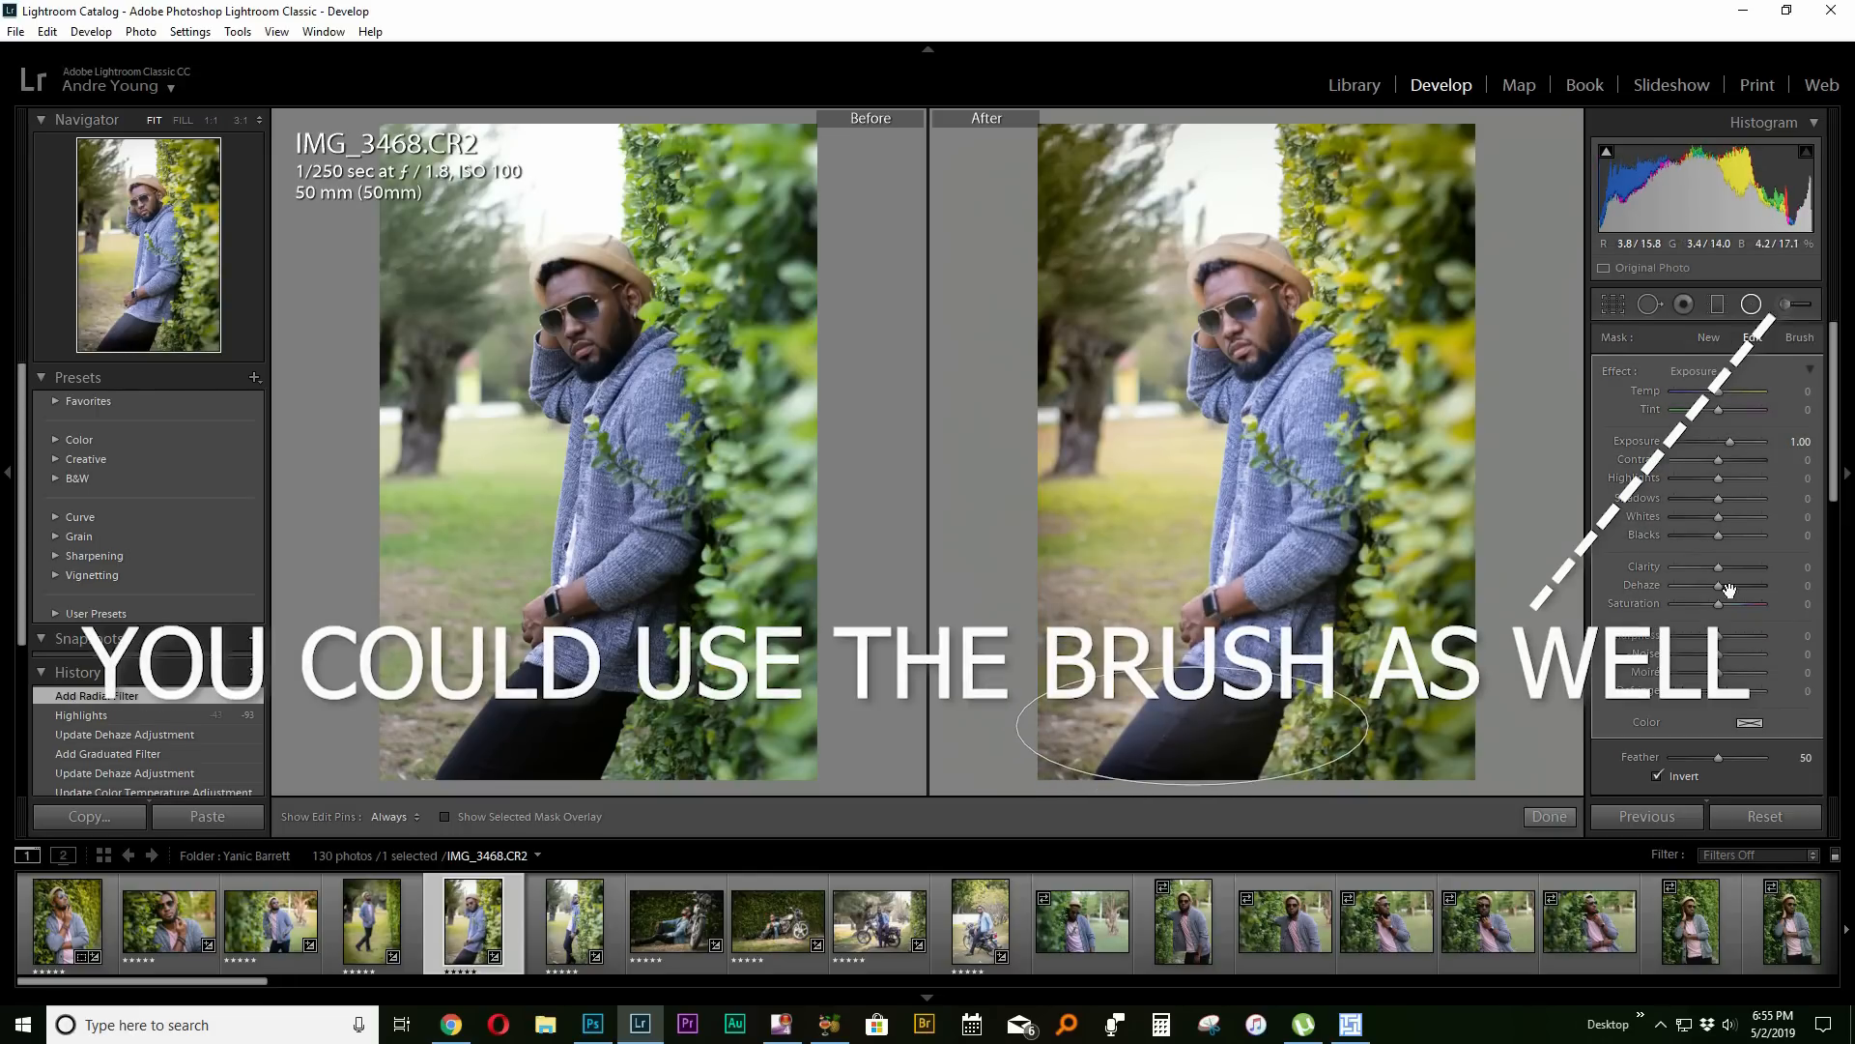
pyautogui.moveTo(1728, 438); pyautogui.dragTo(1716, 442)
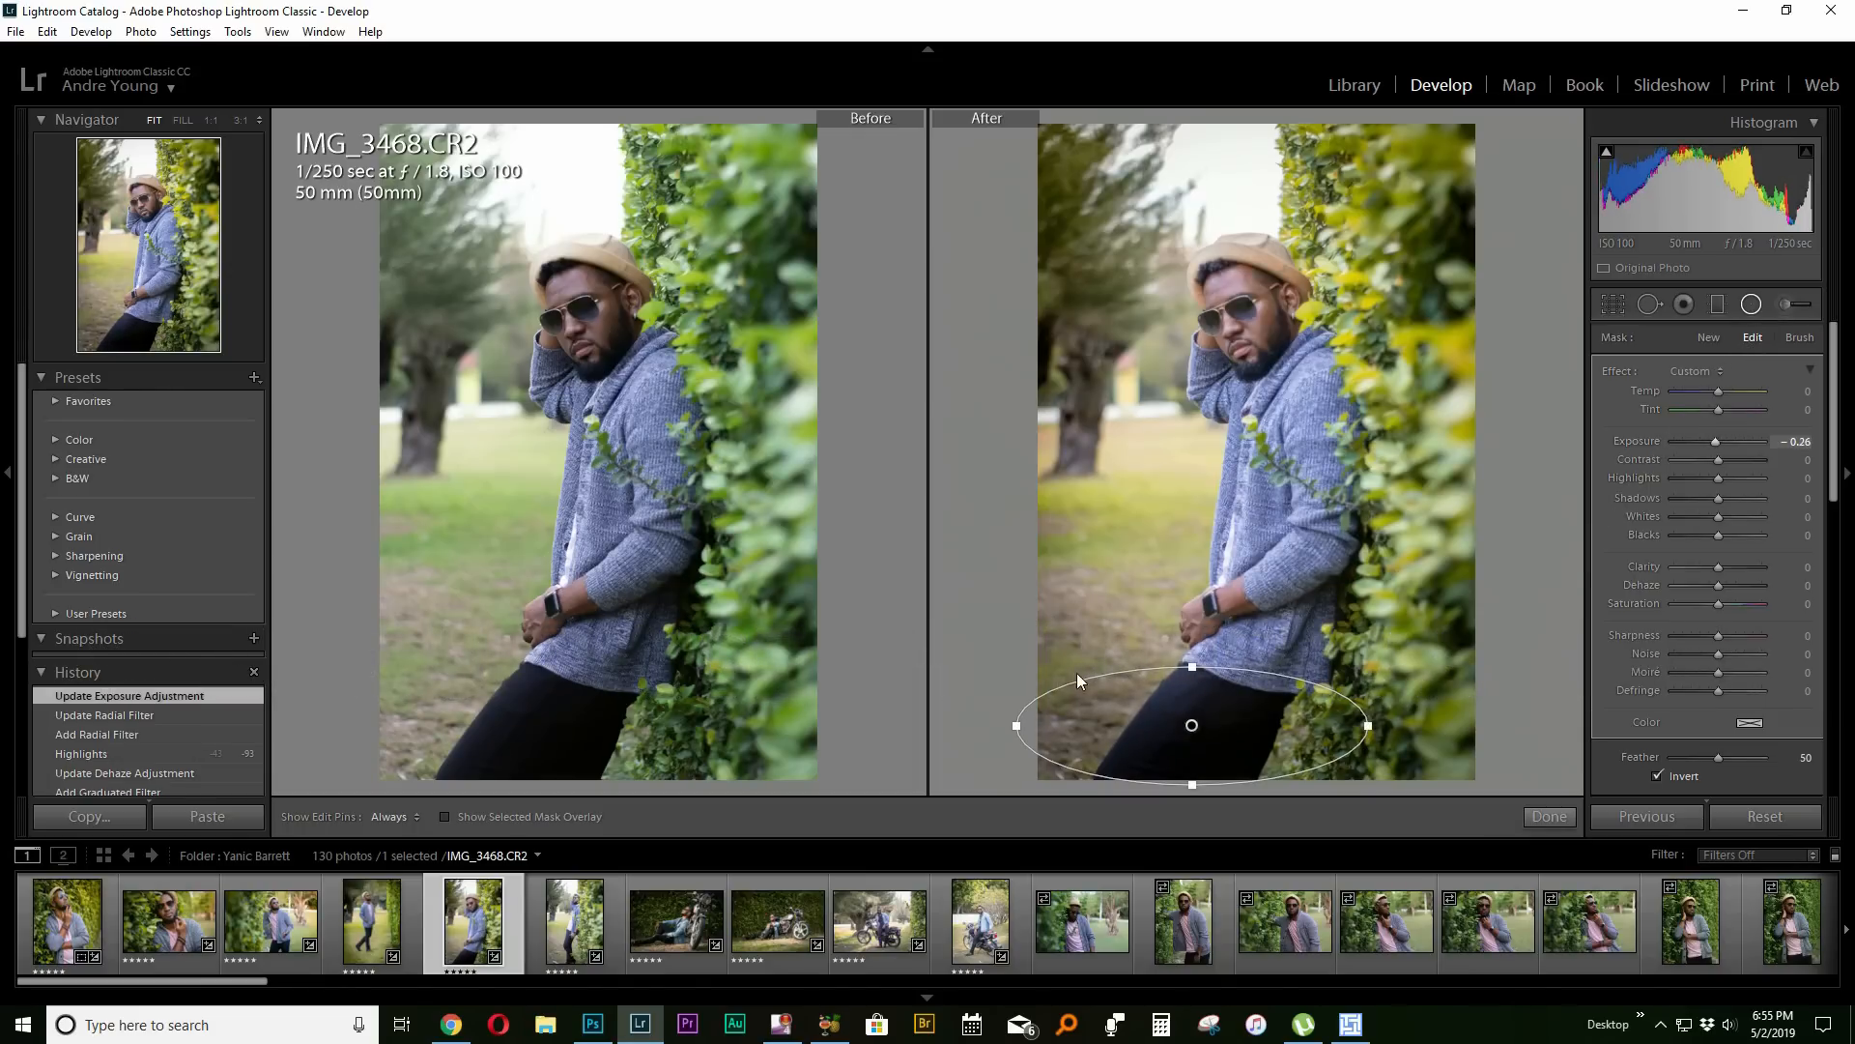
pyautogui.moveTo(1017, 725); pyautogui.dragTo(1230, 720)
pyautogui.moveTo(1718, 535); pyautogui.dragTo(1712, 544)
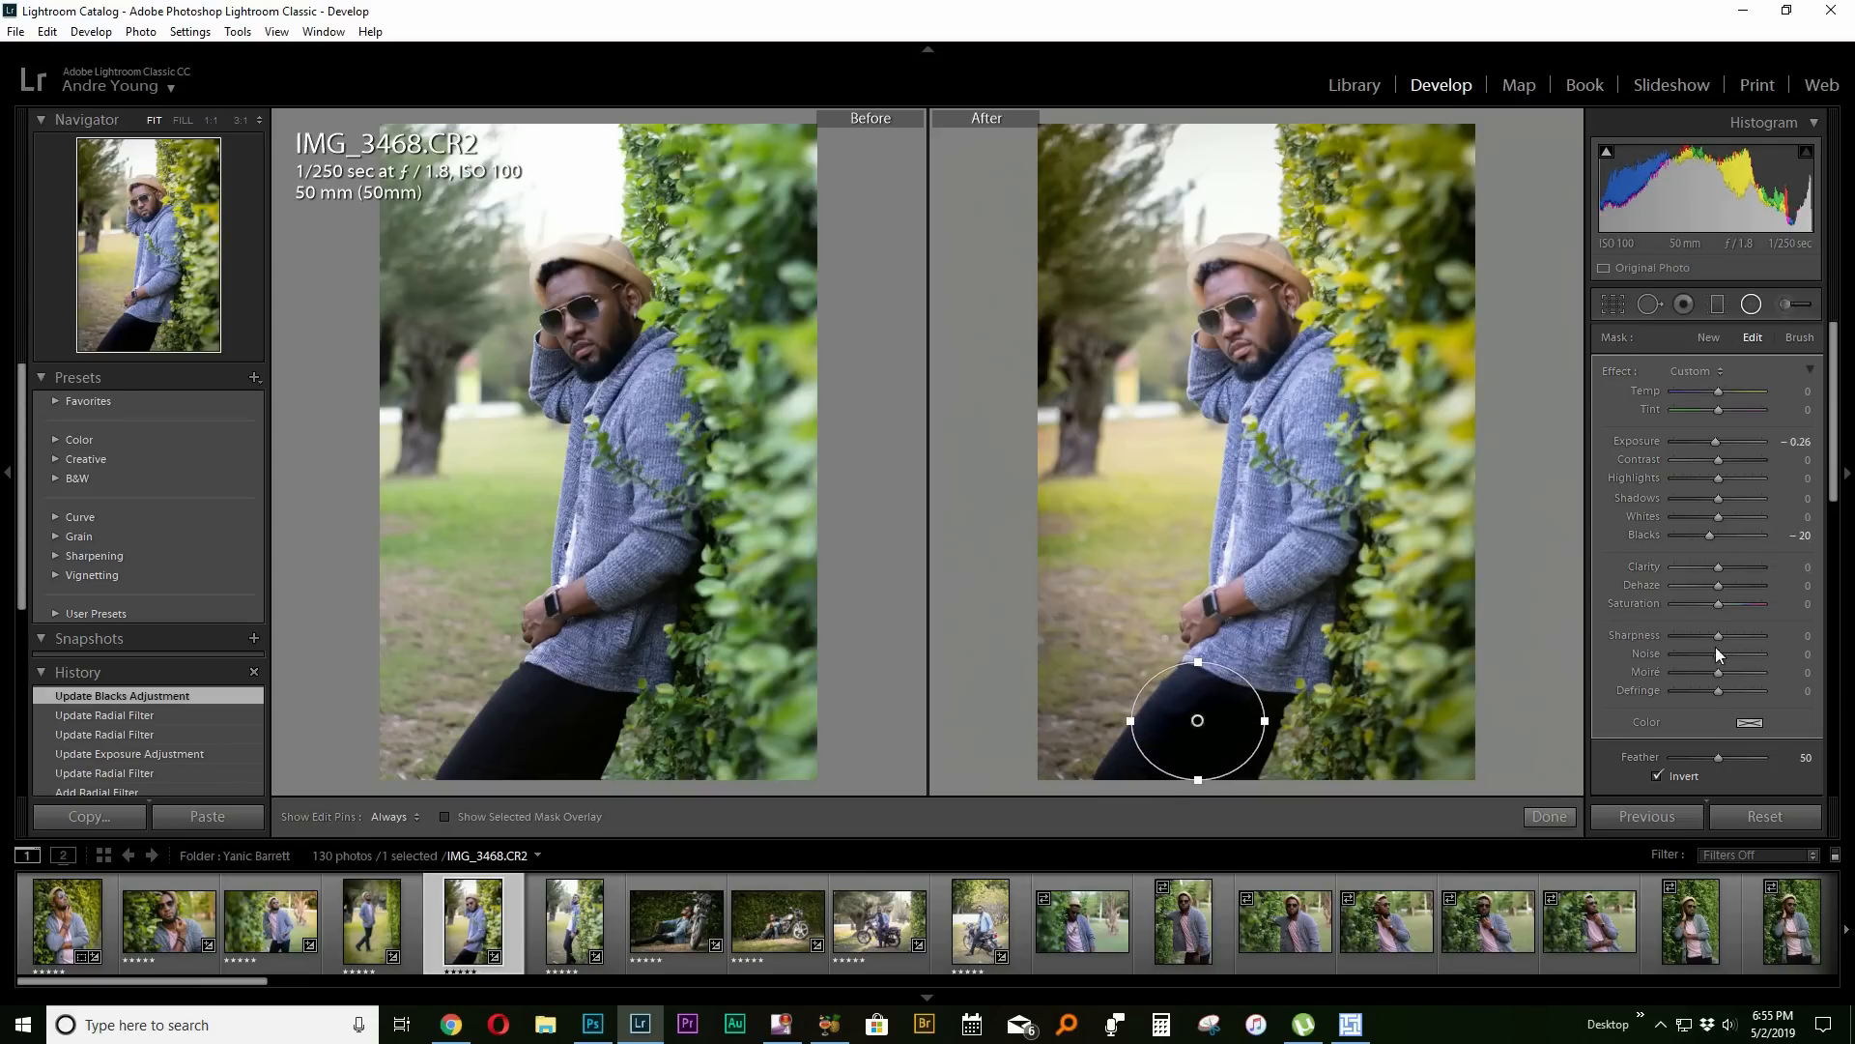
pyautogui.click(1552, 816)
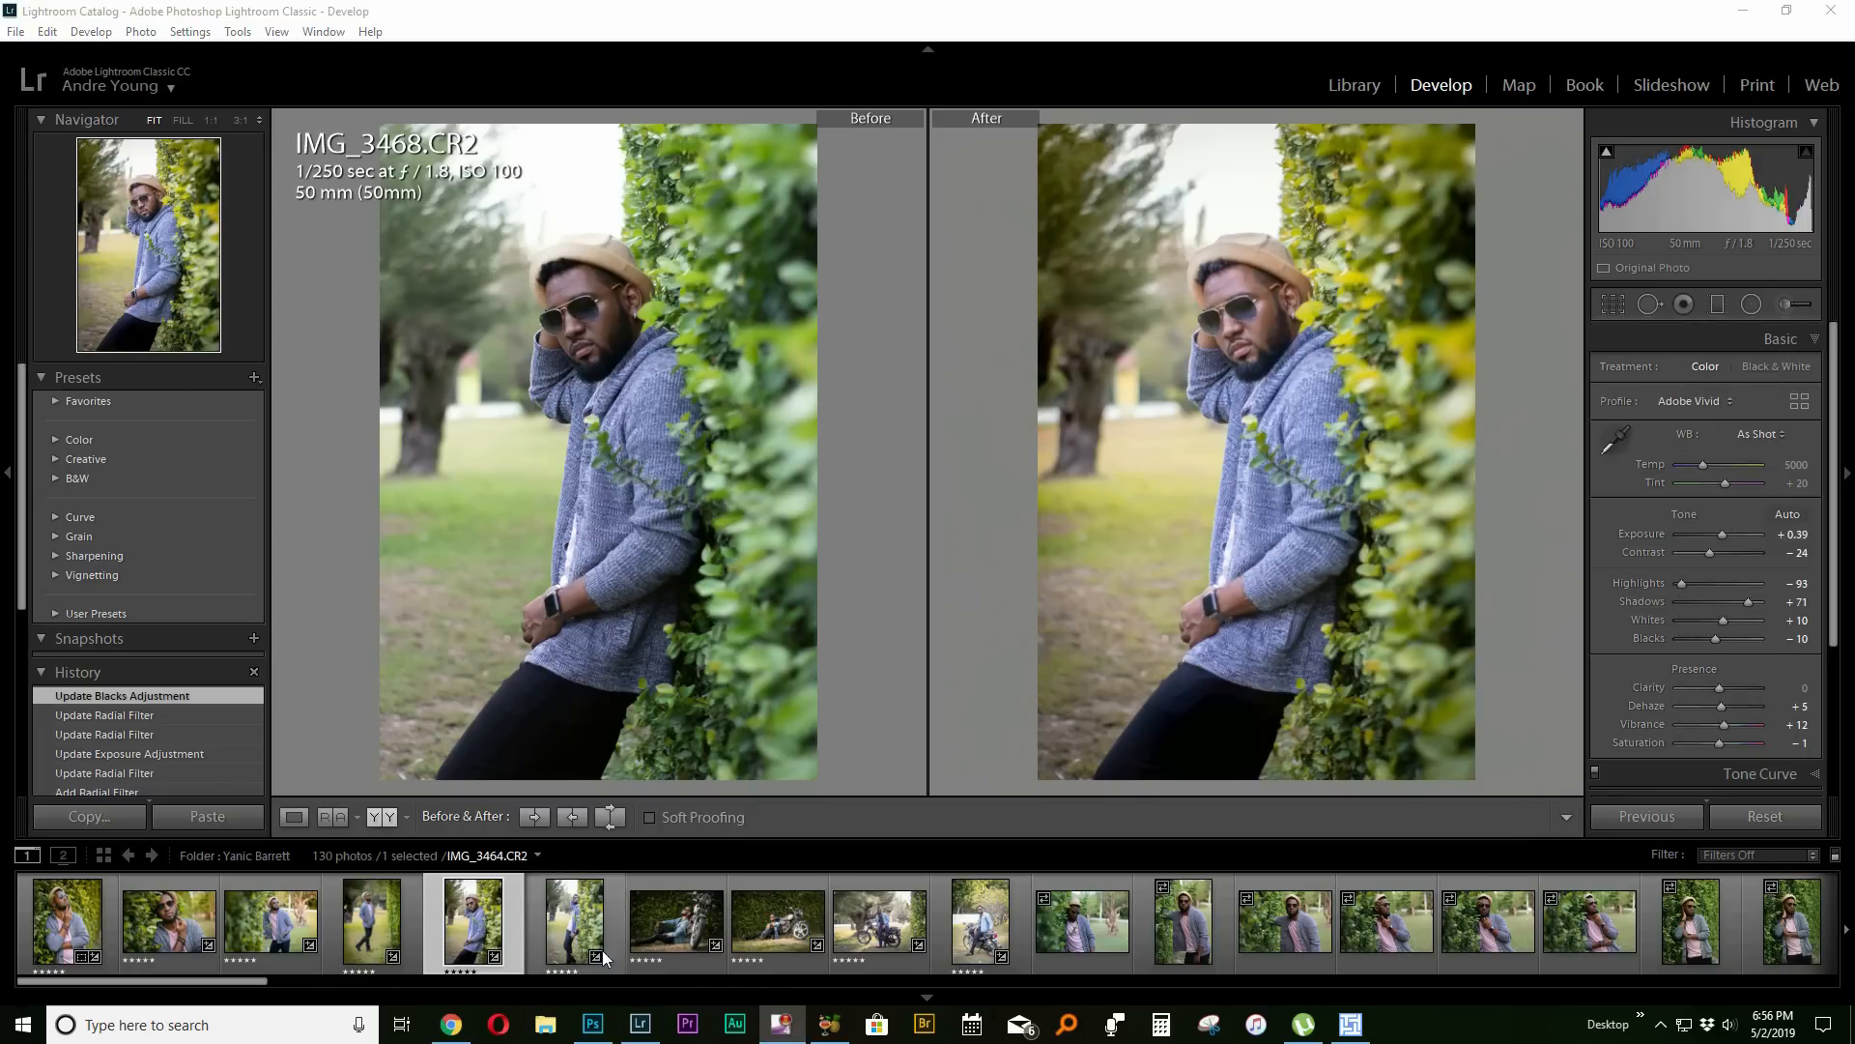
# Open the next rated photo, IMG_3464.CR2, in the before/after view.
pyautogui.click(558, 934)
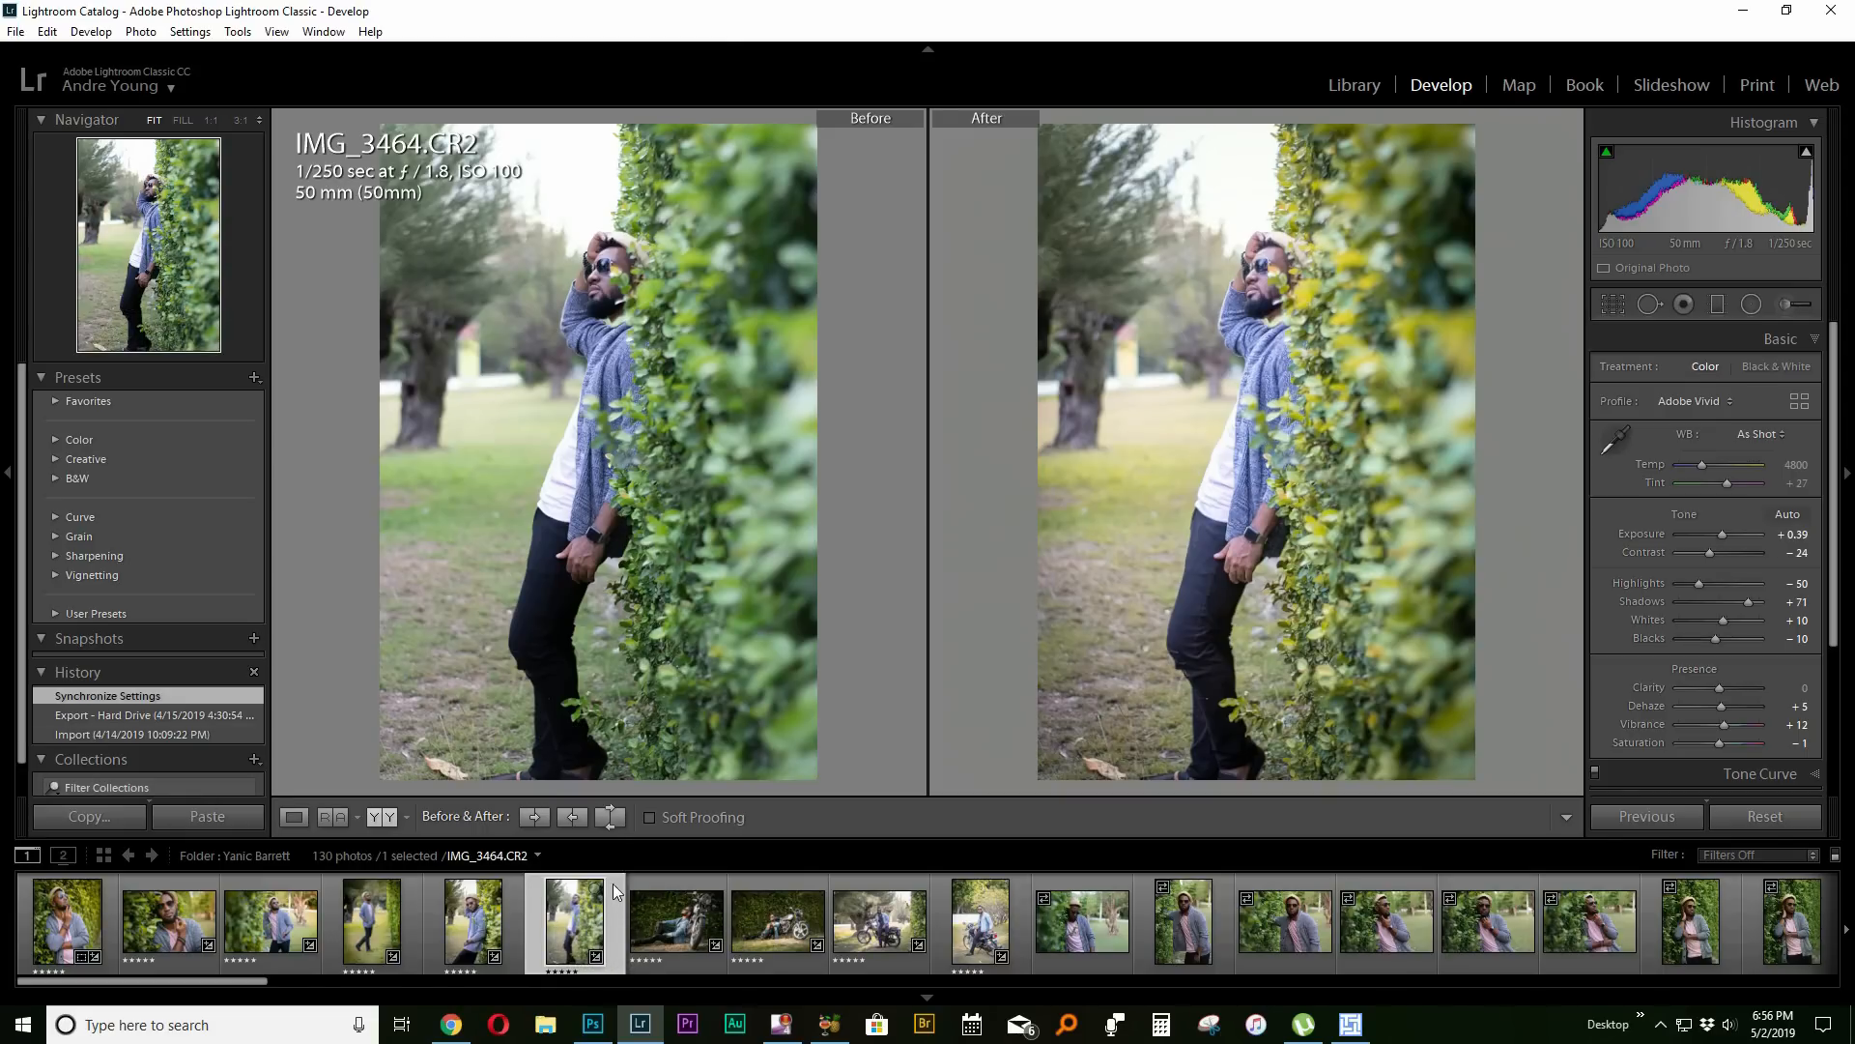
# Try pasting the copied develop settings onto IMG_3464.CR2, and undo the paste.
pyautogui.hotkey('ctrl', 'shift', 'v')
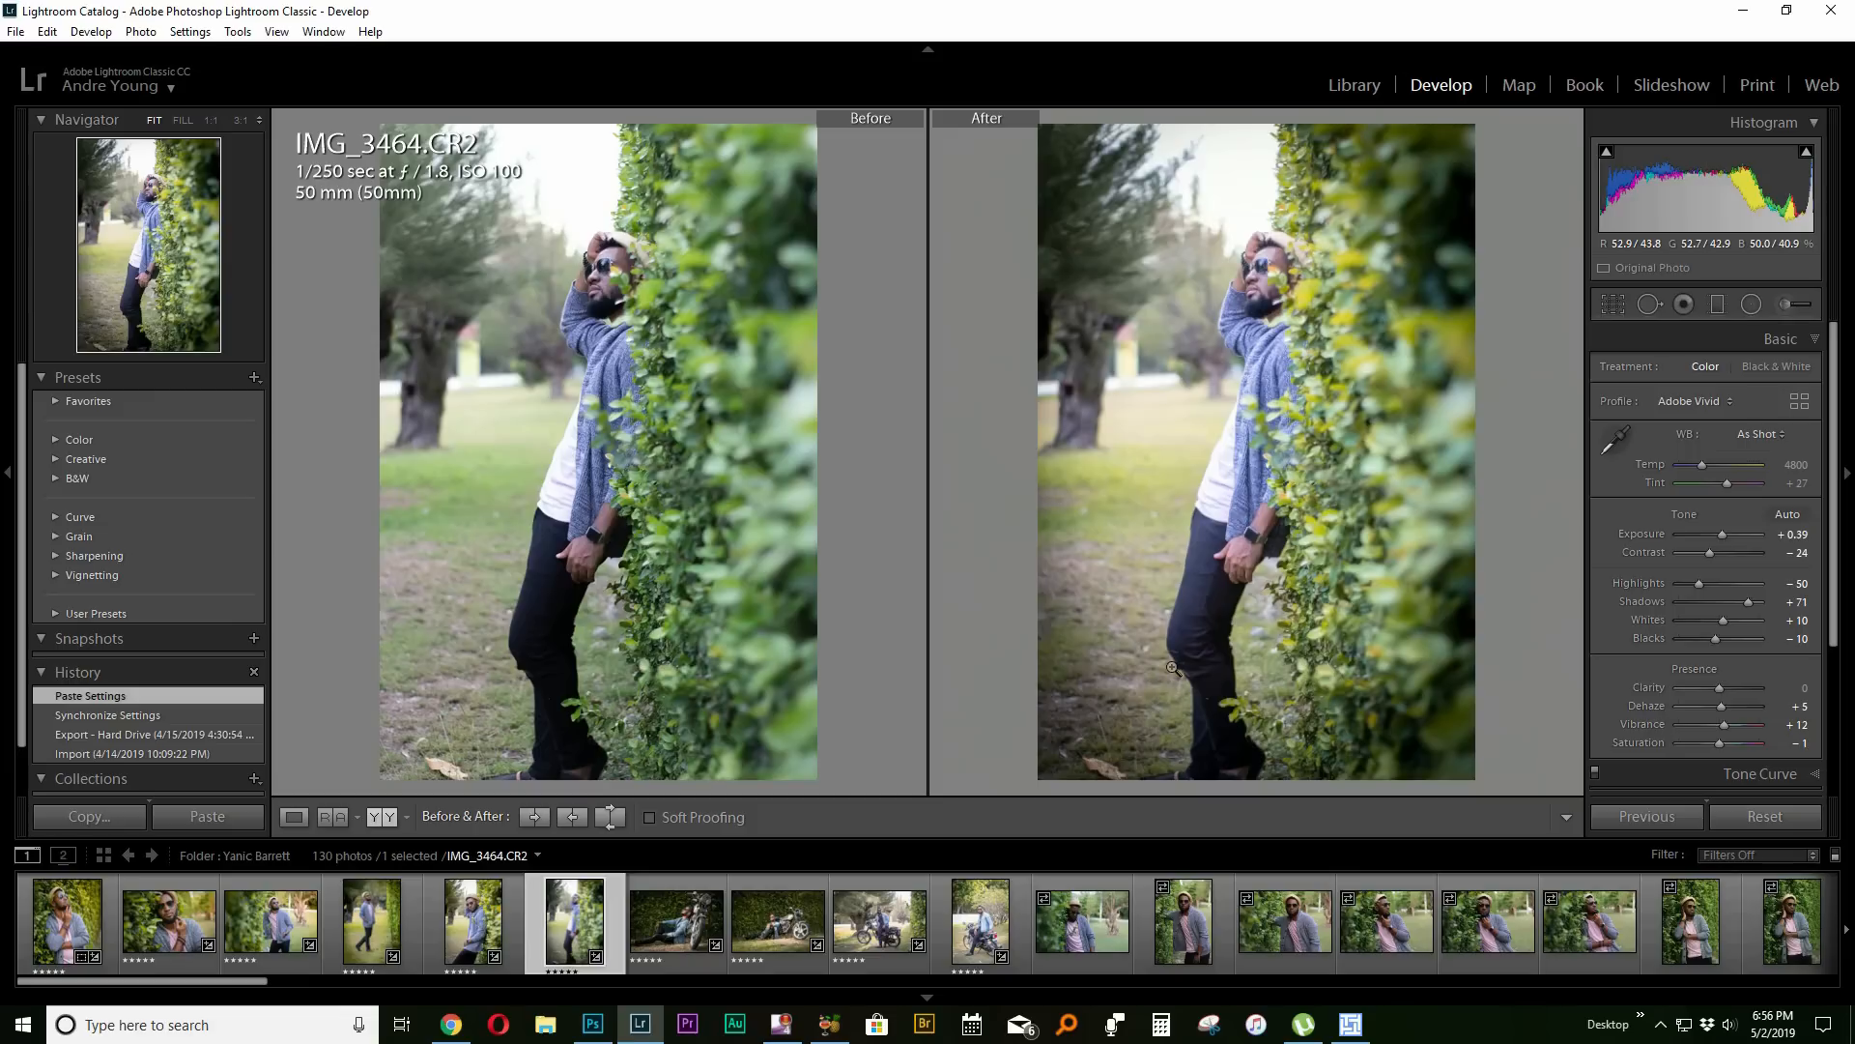
pyautogui.hotkey('ctrl', 'z')
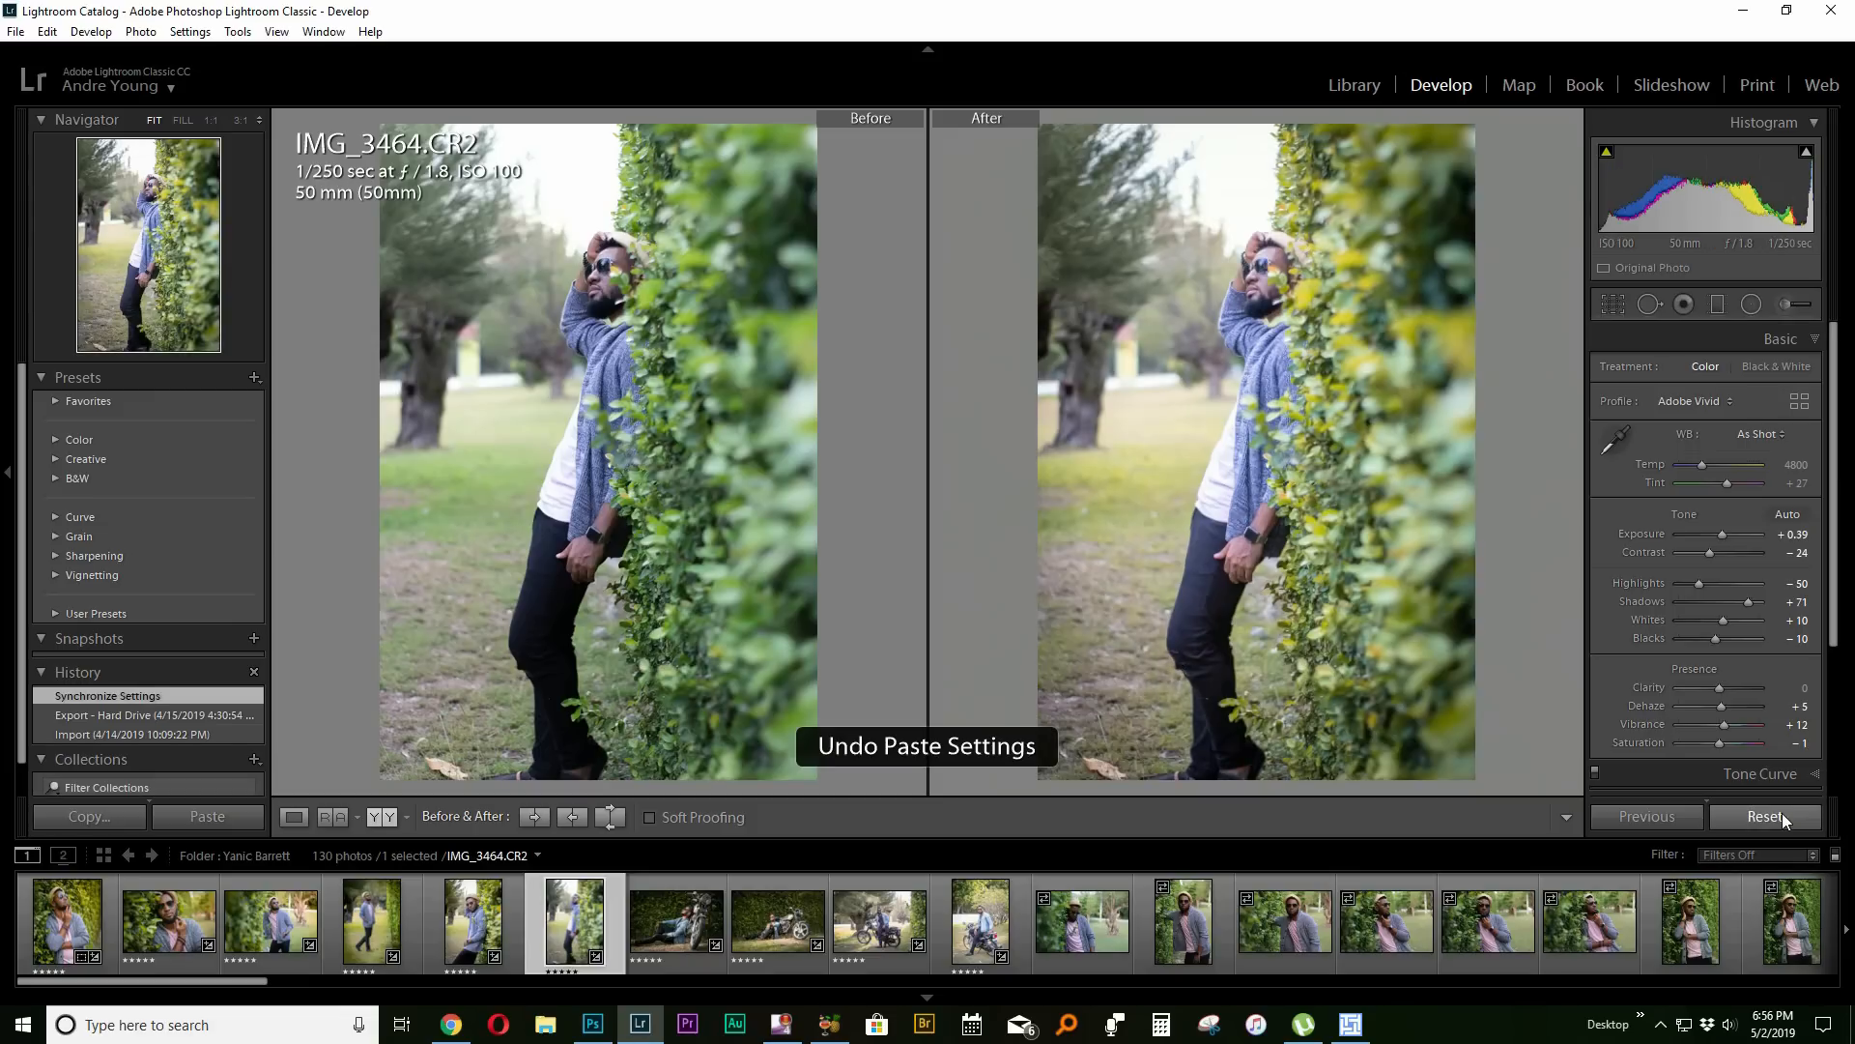
# Reset IMG_3464.CR2, synchronize IMG_3468.CR2's settings onto it without local adjustments, and check the man's face up close.
pyautogui.click(1774, 814)
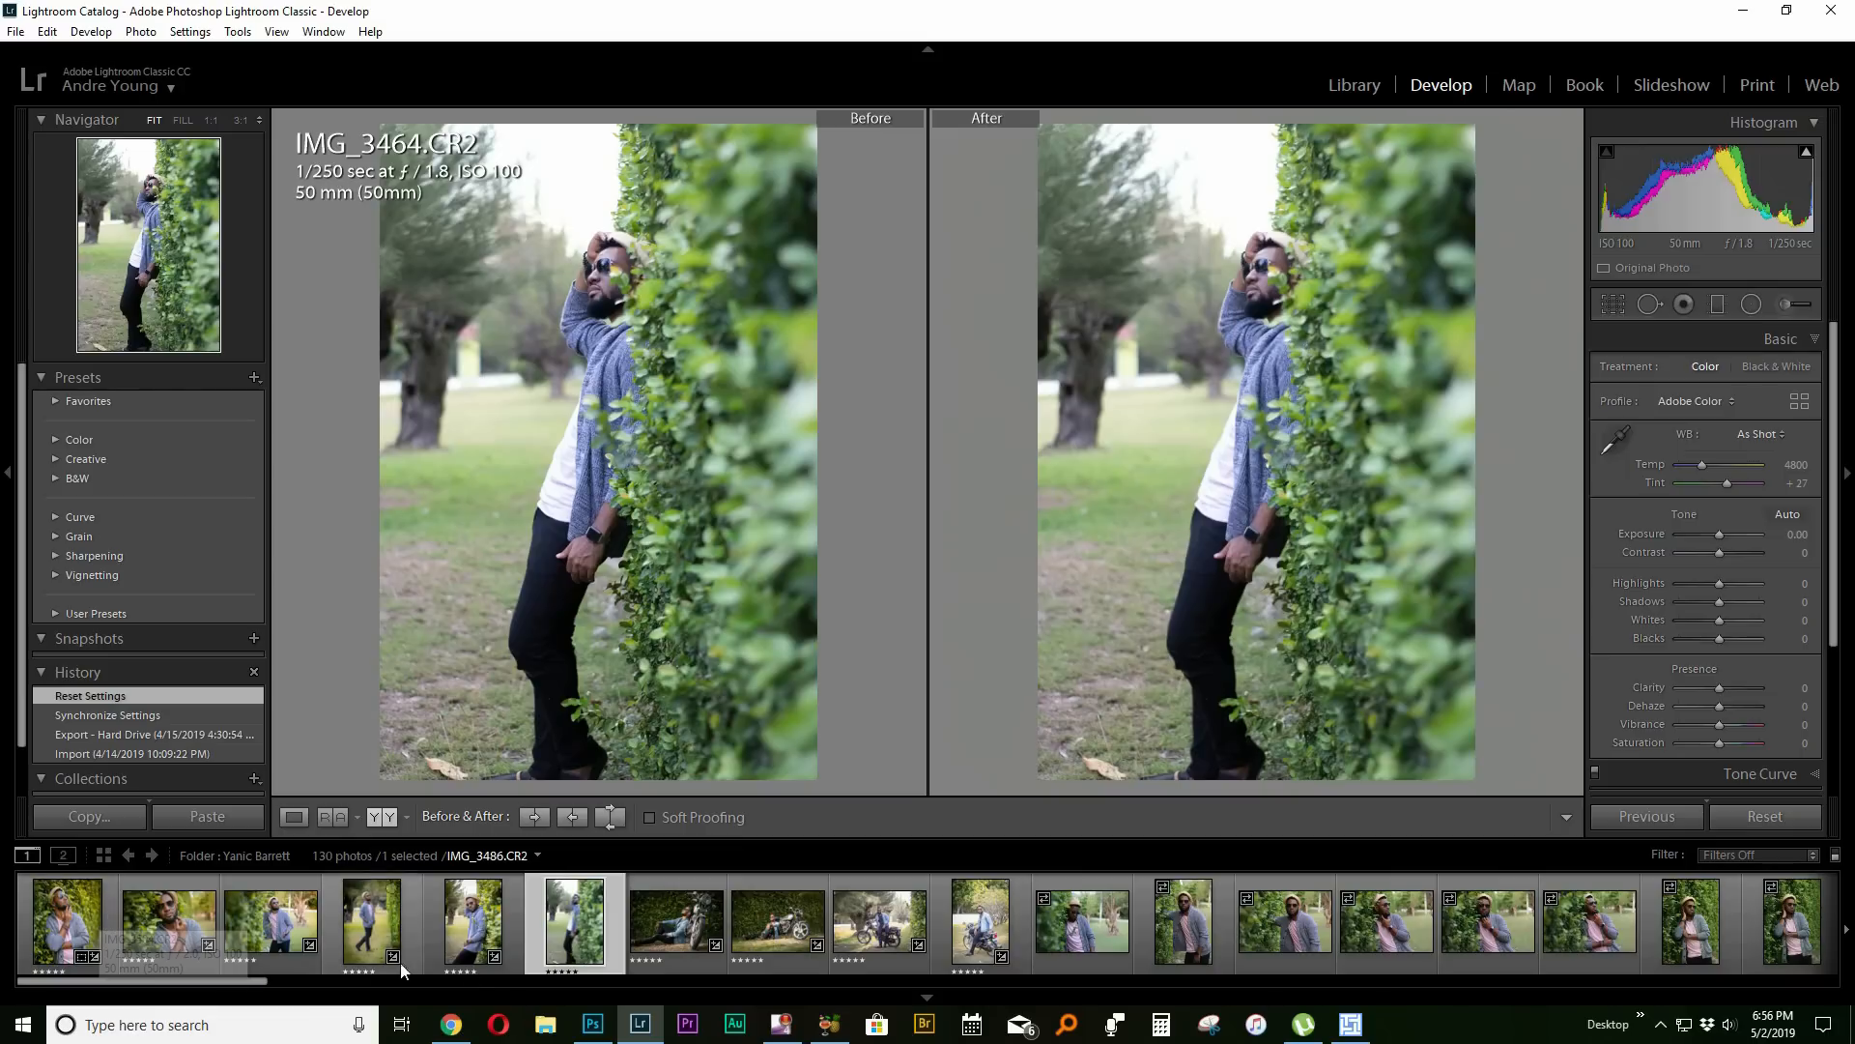
pyautogui.click(485, 925)
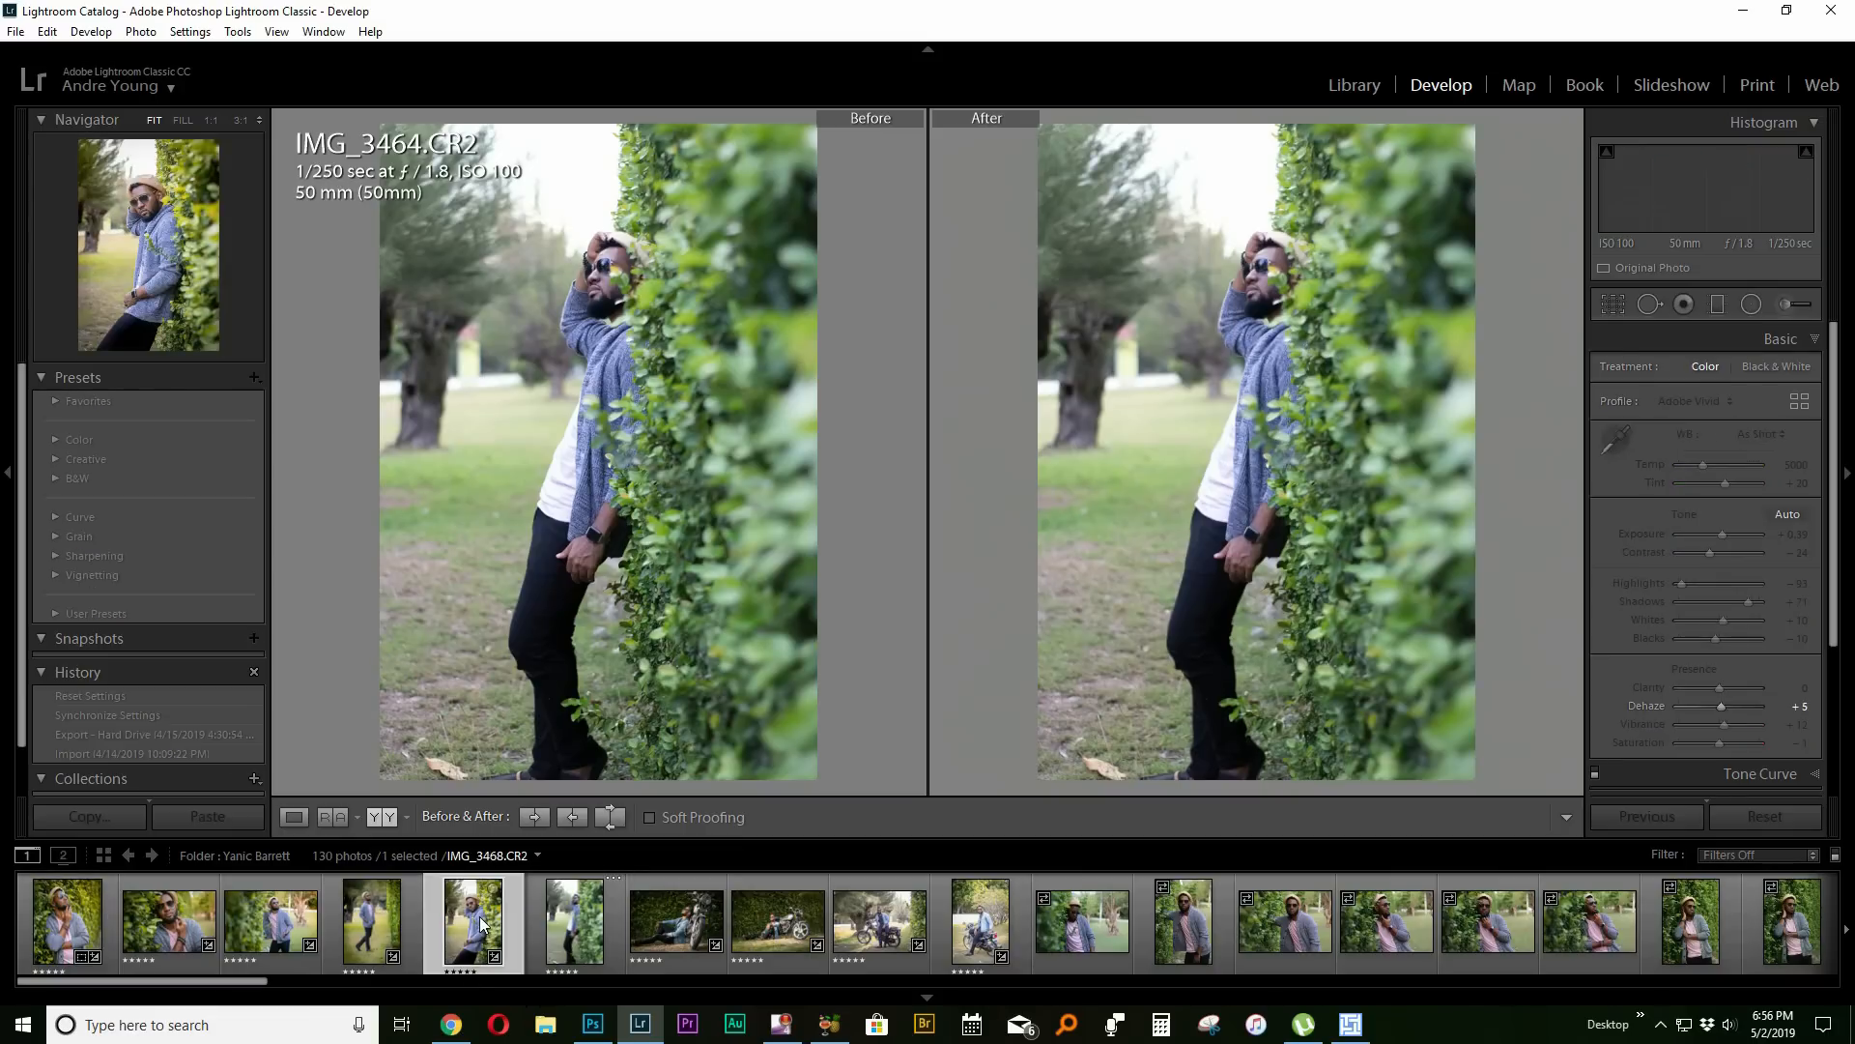
pyautogui.keyDown('ctrl'); pyautogui.click(571, 928); pyautogui.keyUp('ctrl')
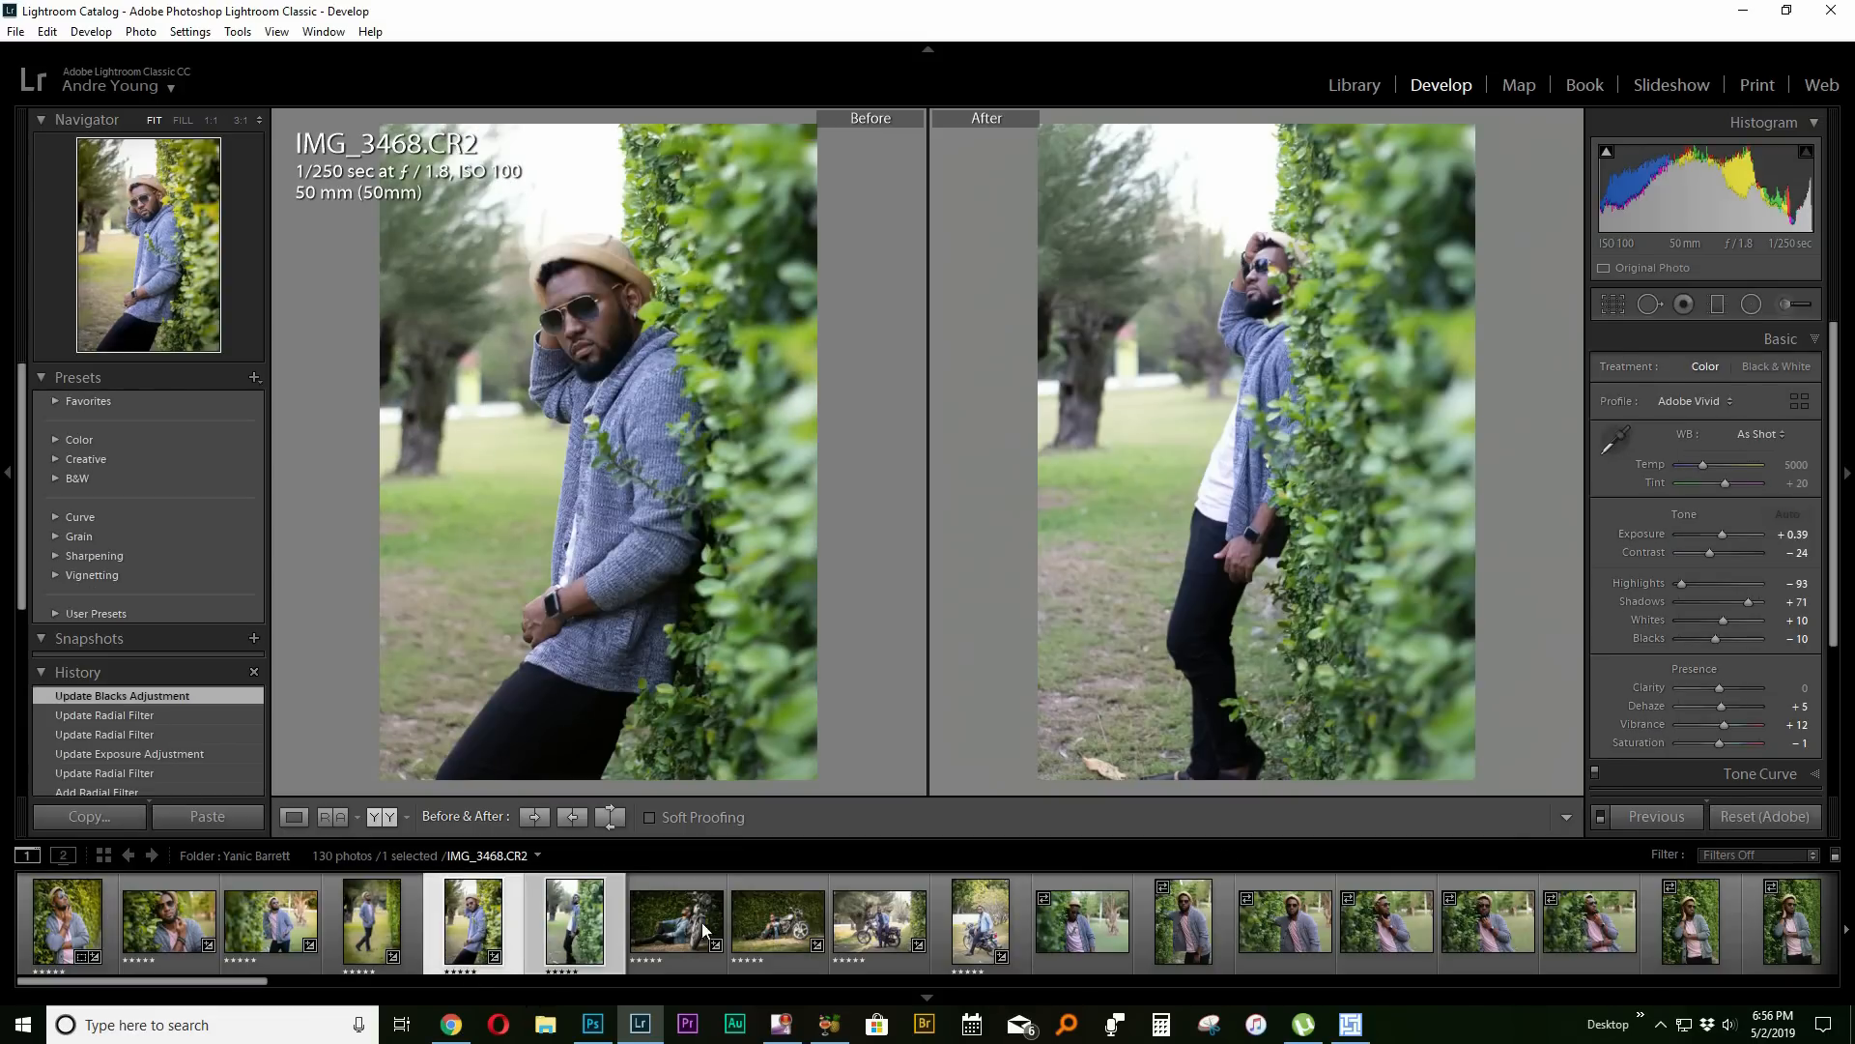
pyautogui.click(1666, 820)
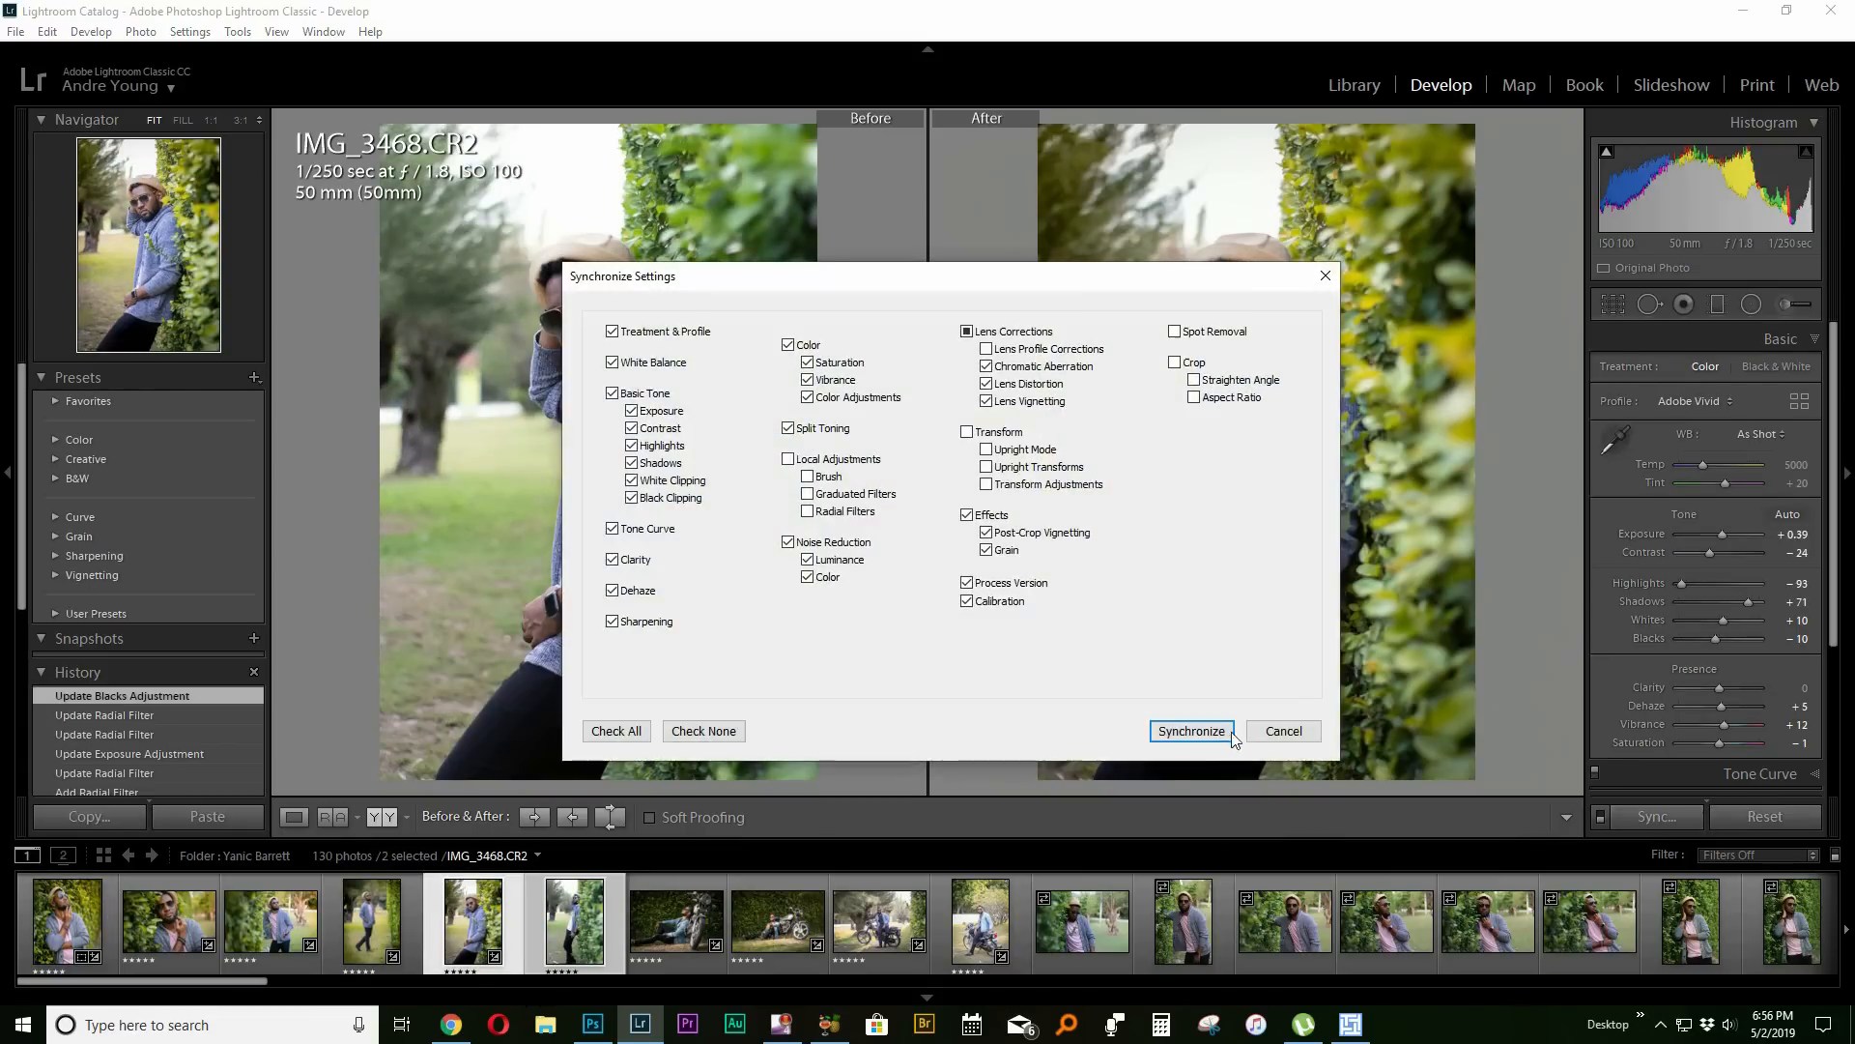
pyautogui.click(1220, 727)
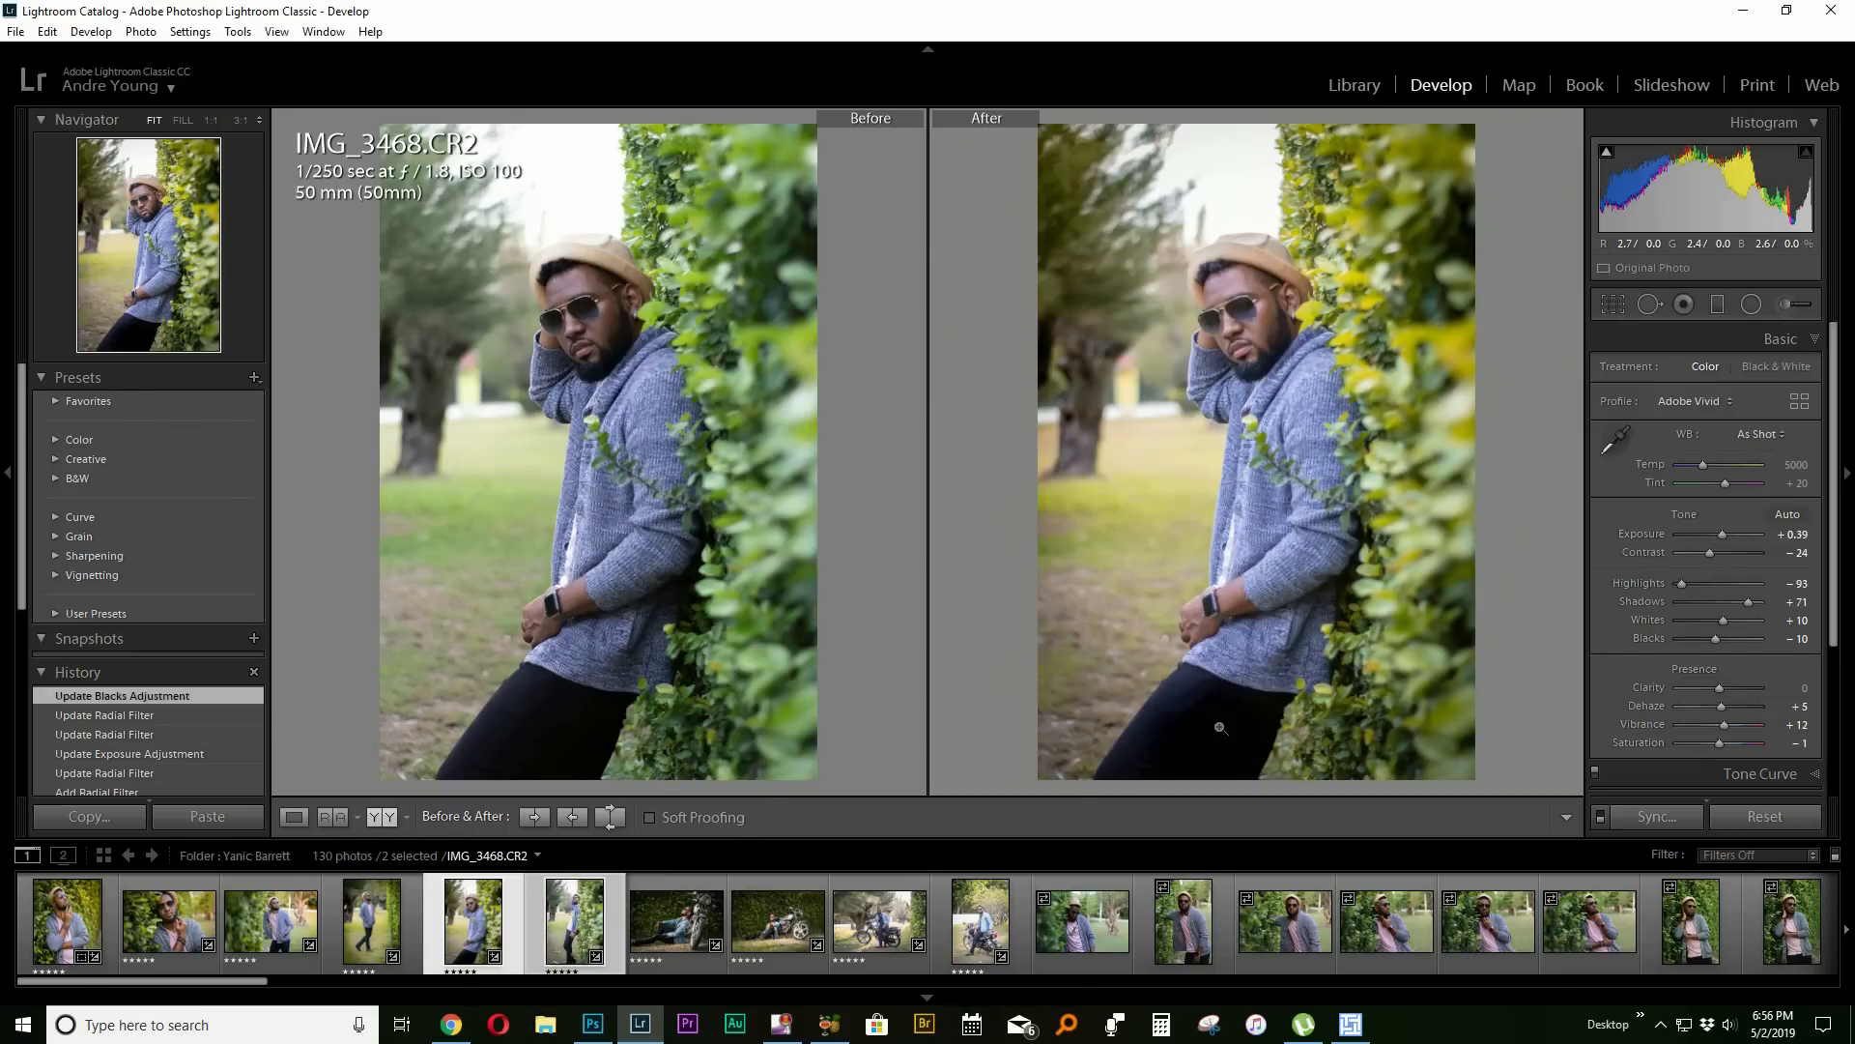
pyautogui.click(551, 926)
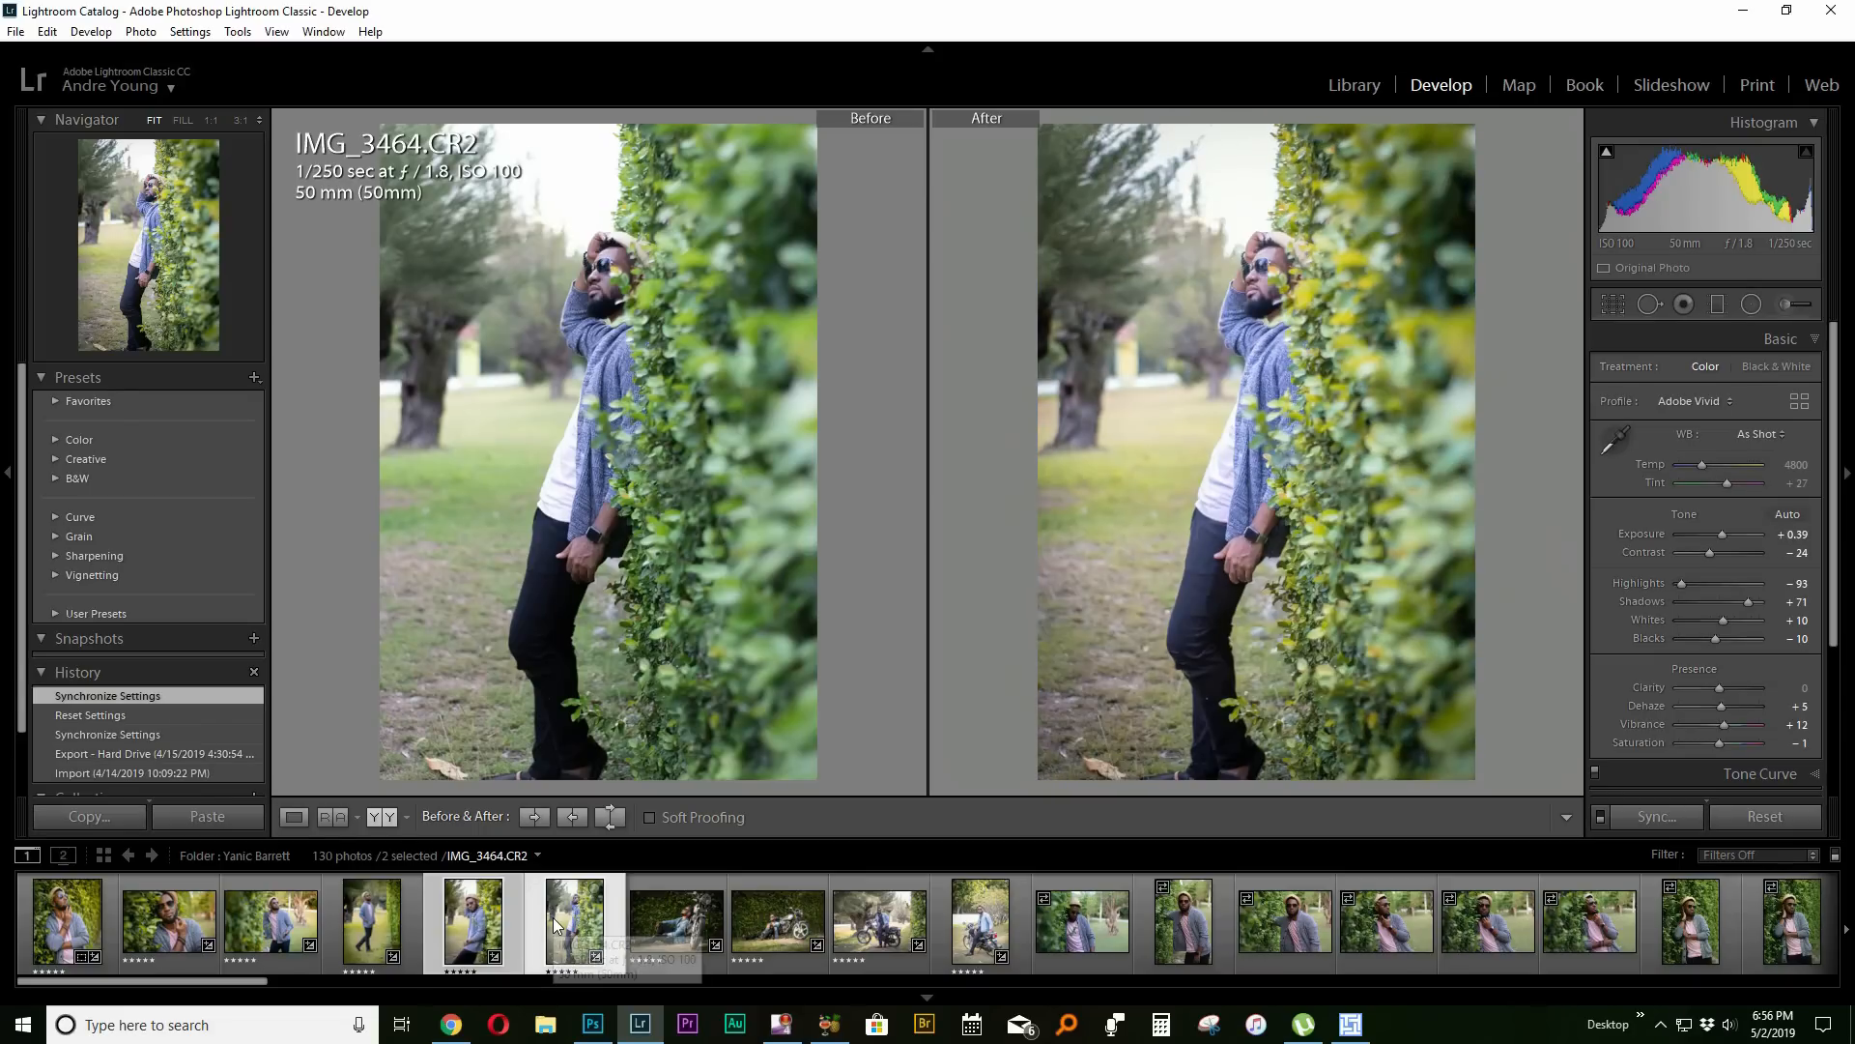
pyautogui.click(1271, 292)
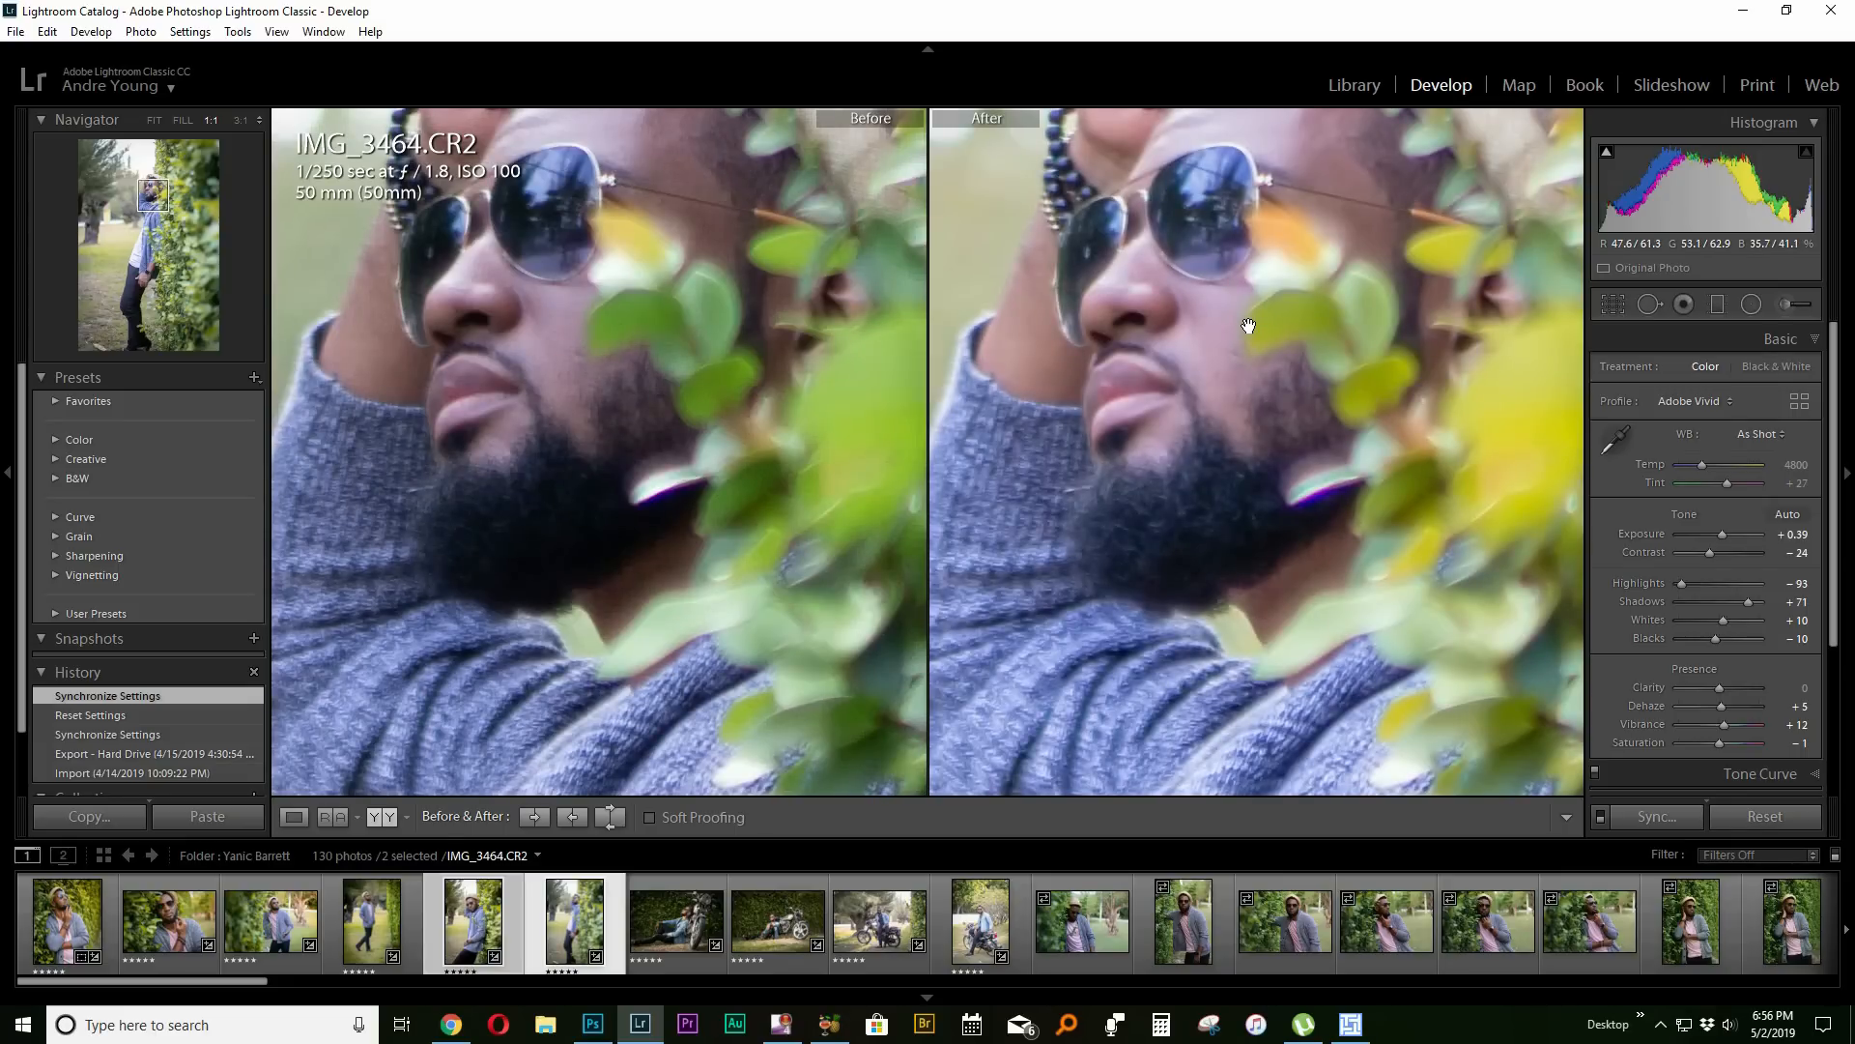
pyautogui.click(1207, 309)
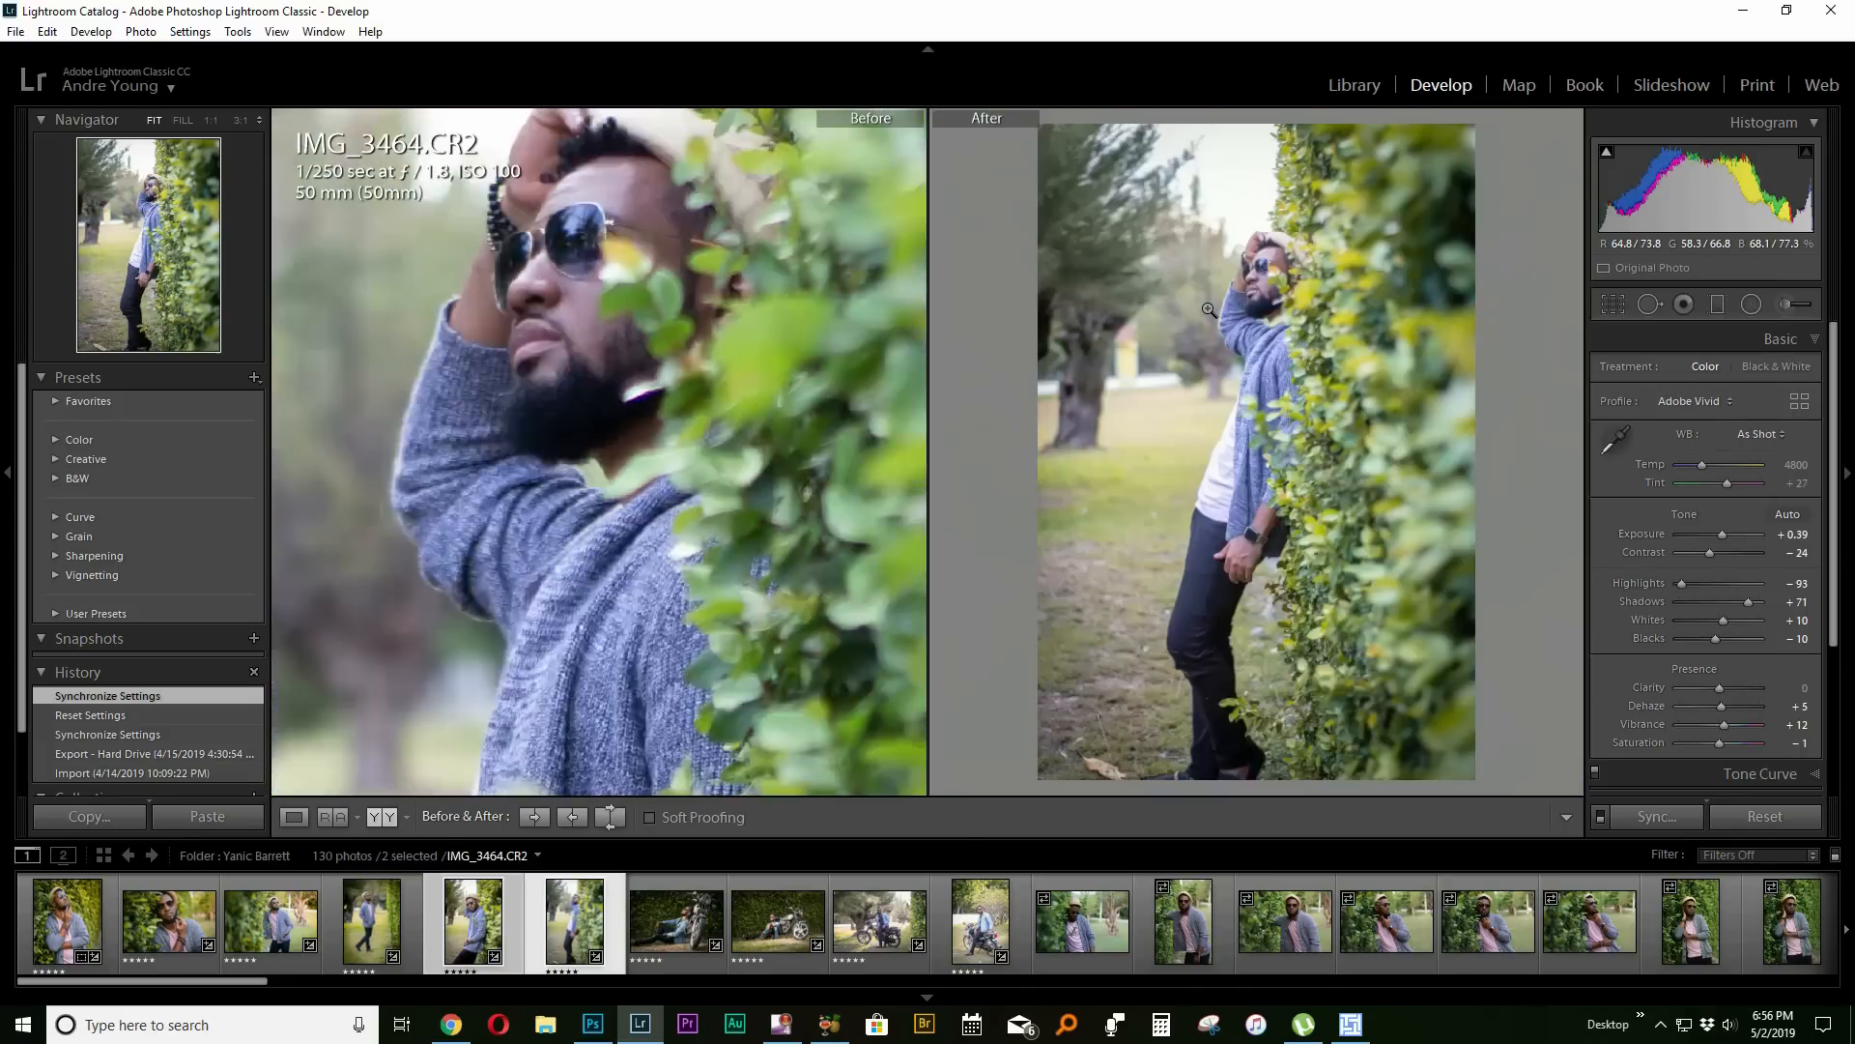
pyautogui.click(1651, 305)
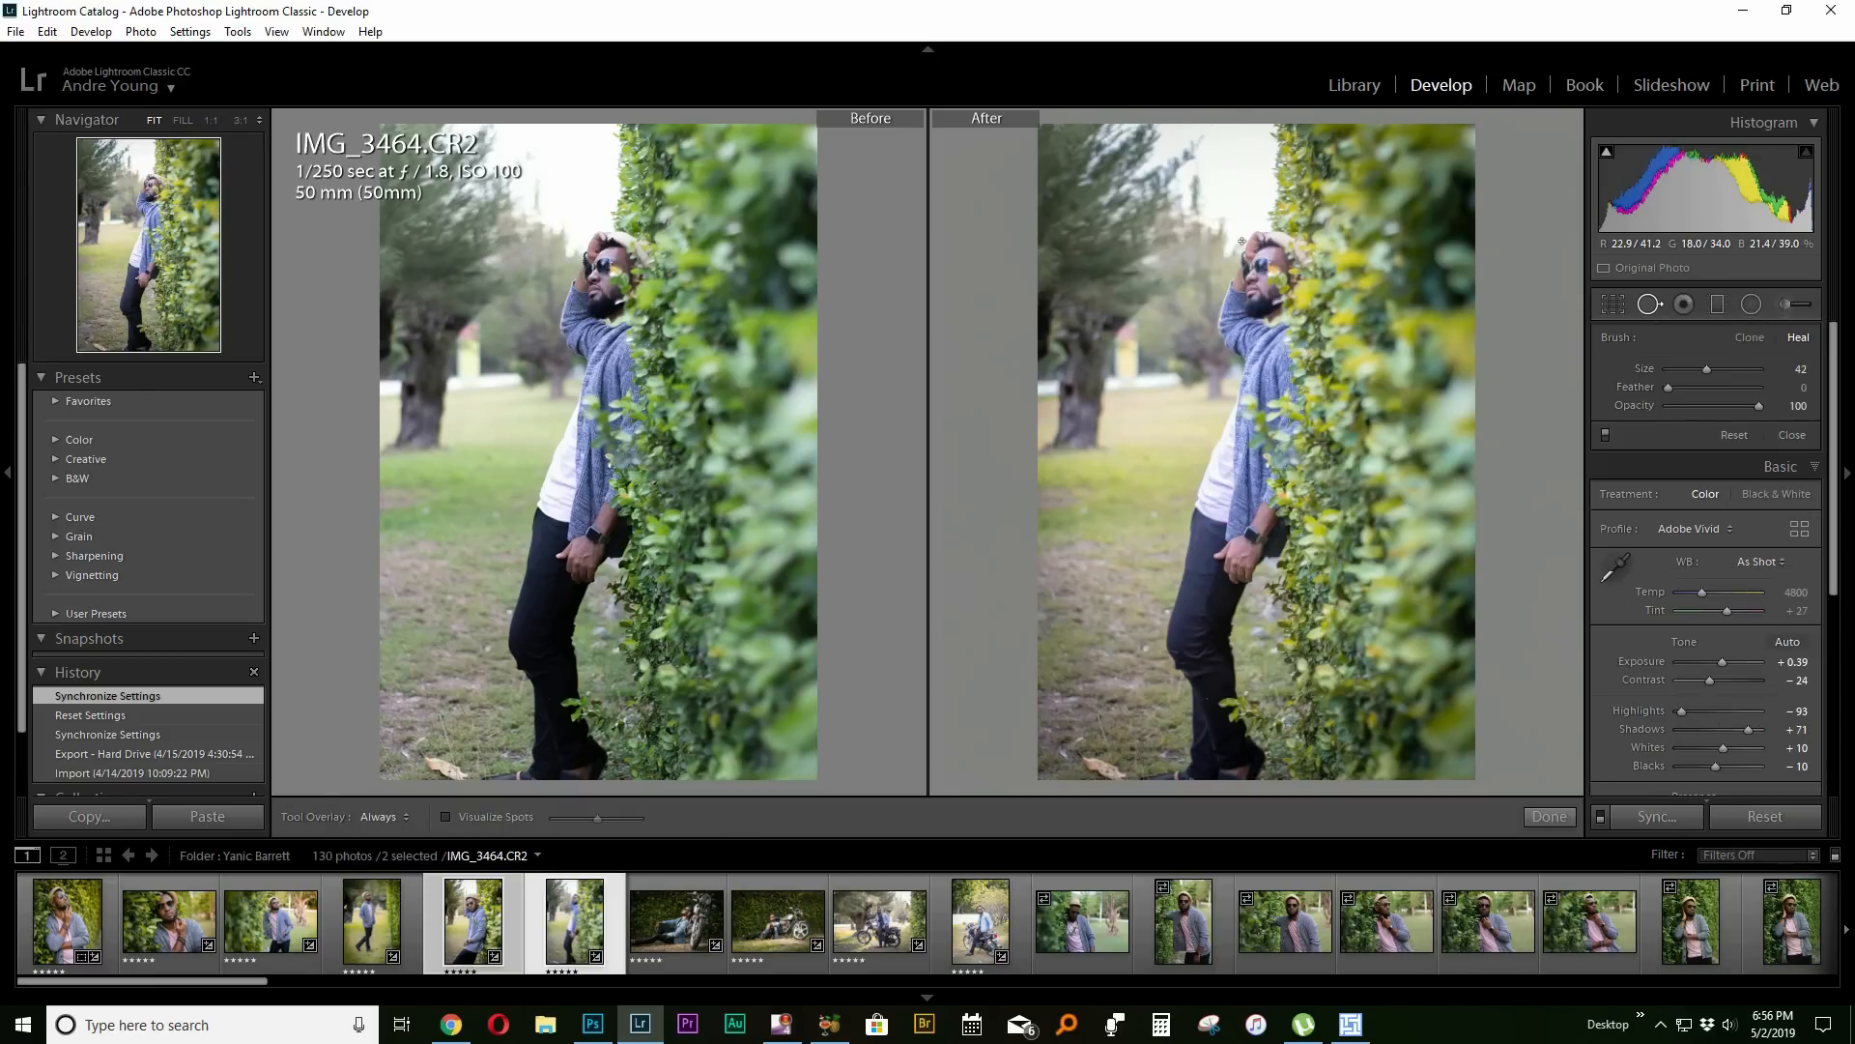
pyautogui.moveTo(1250, 263); pyautogui.dragTo(1321, 434)
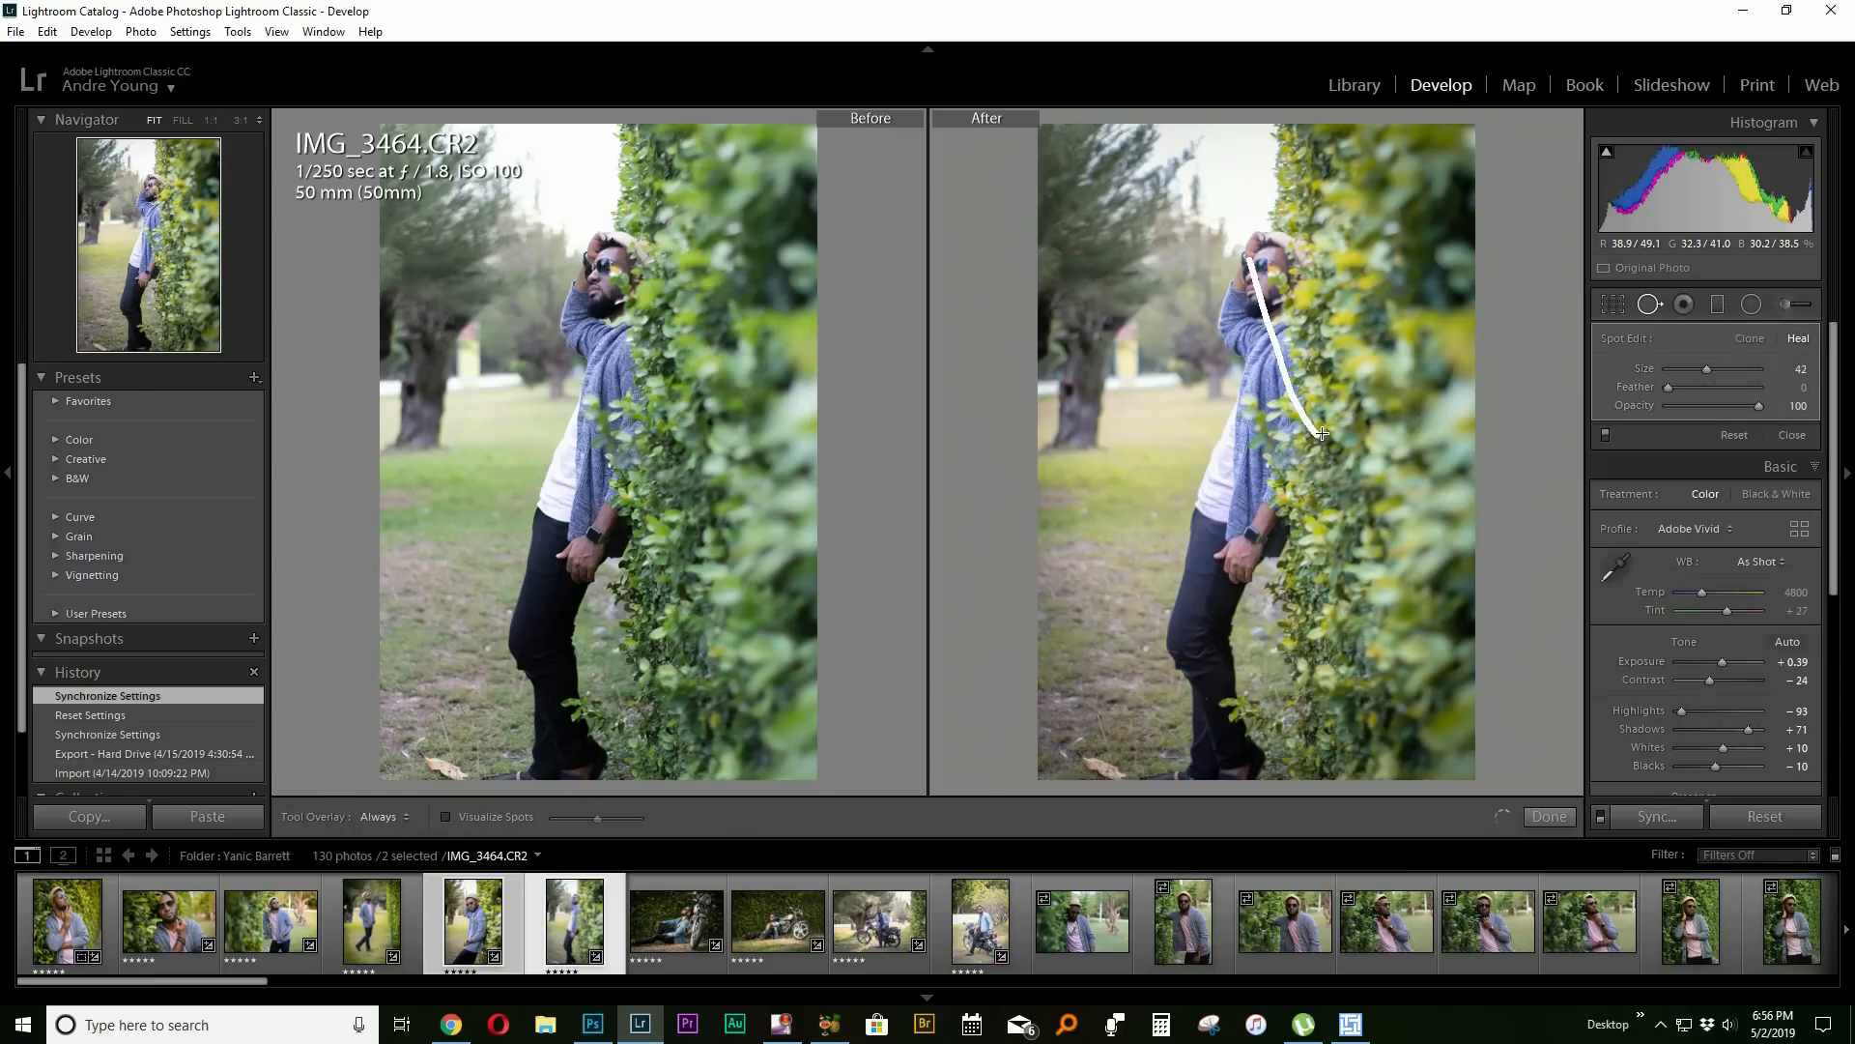
pyautogui.click(1737, 436)
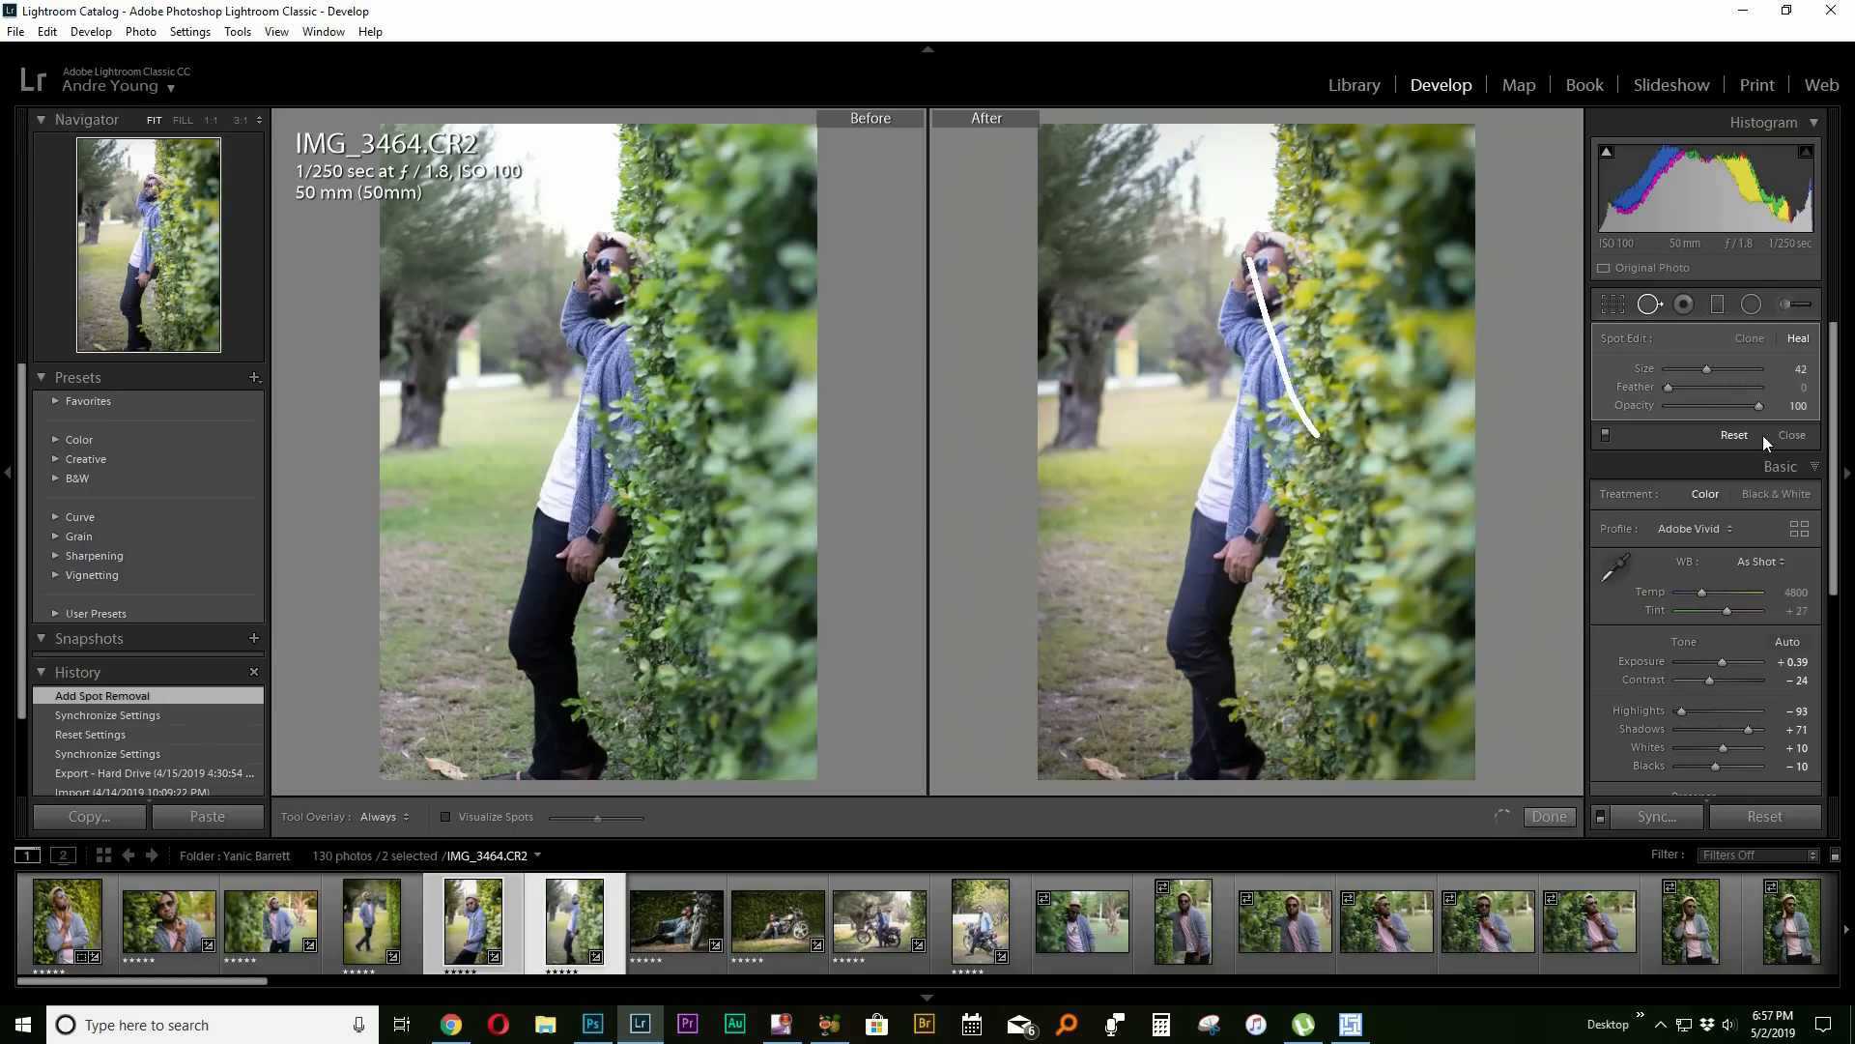
pyautogui.click(1788, 439)
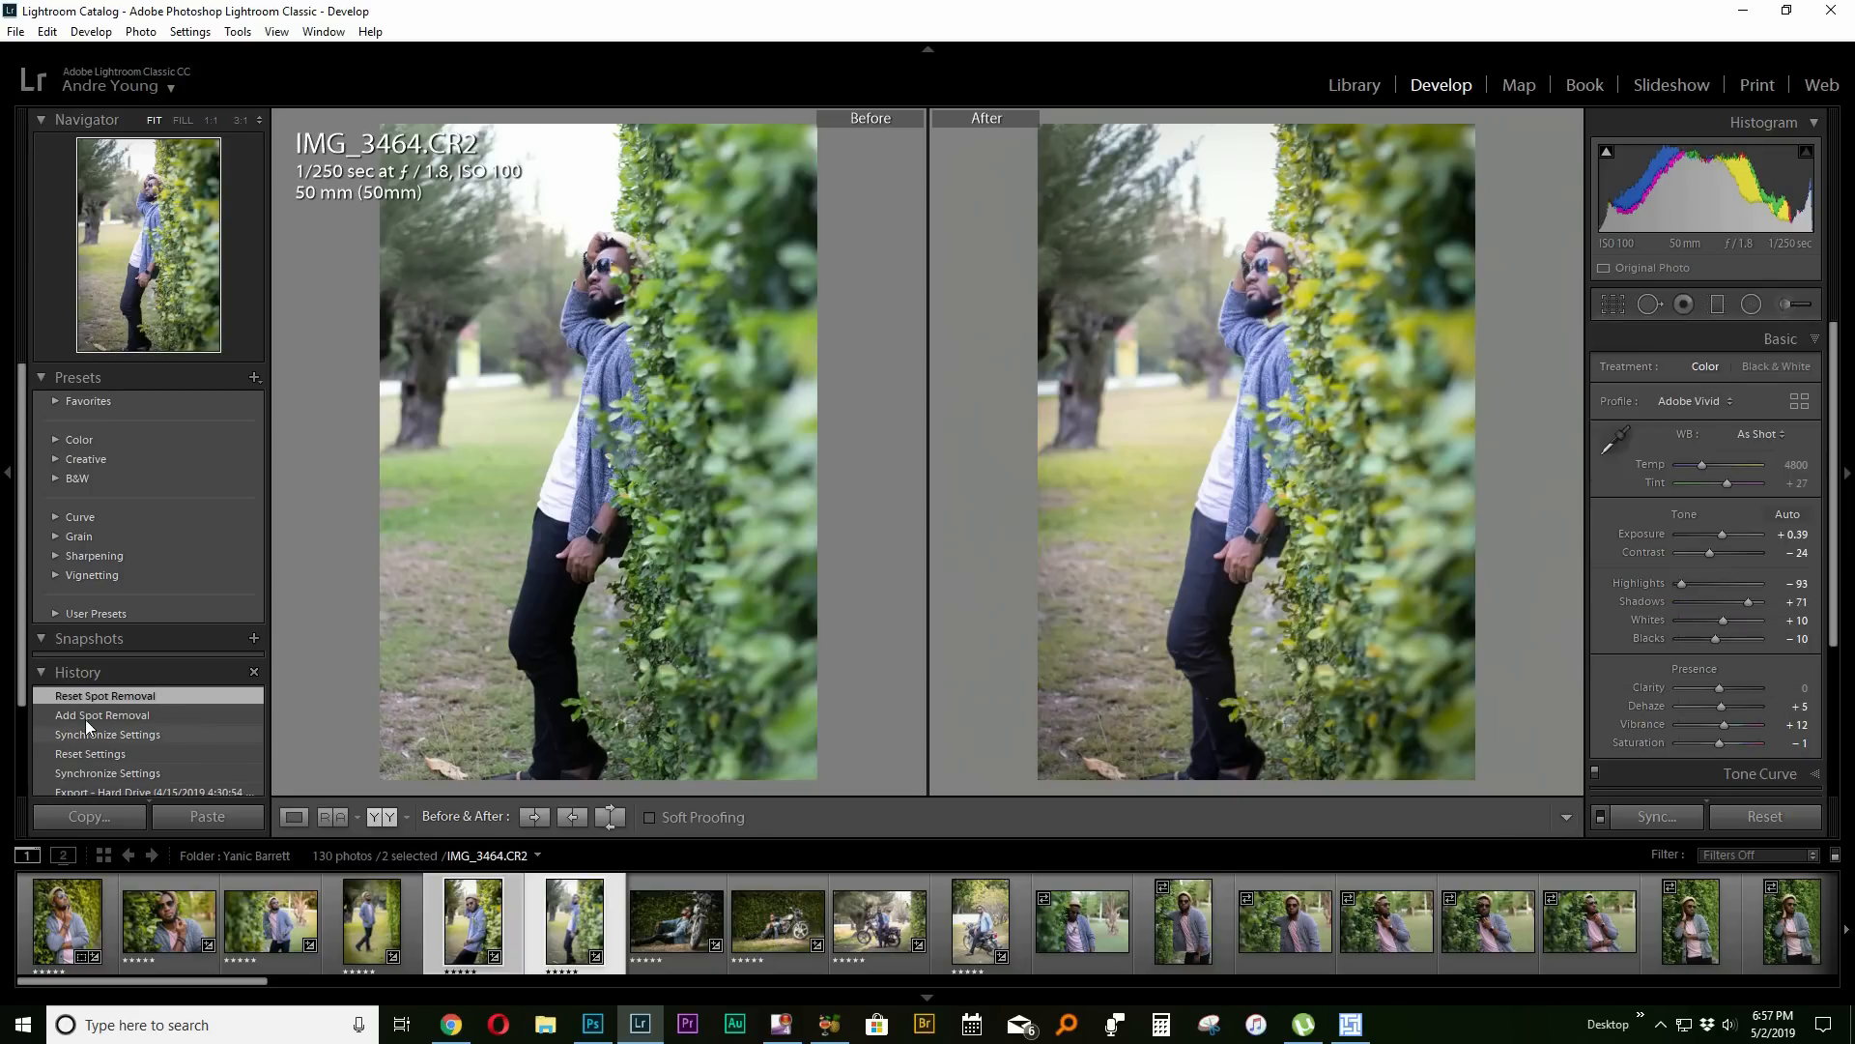
pyautogui.click(121, 717)
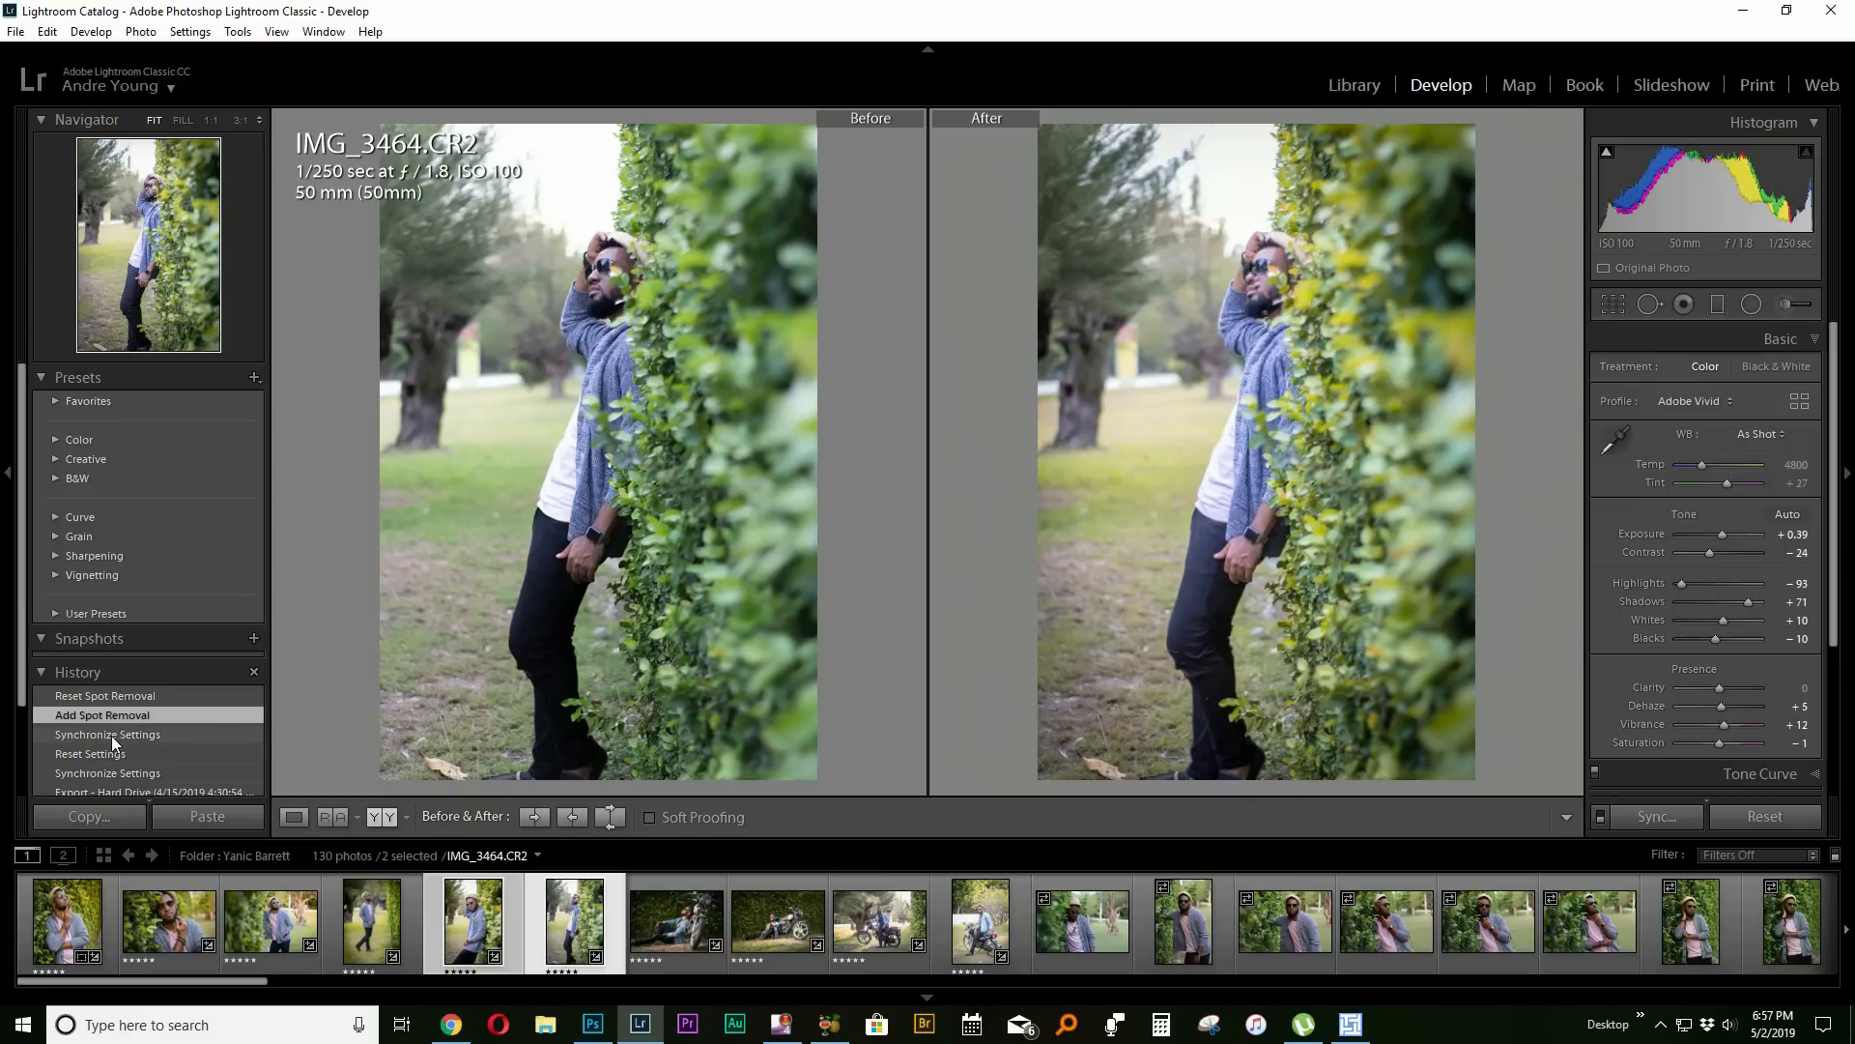
pyautogui.click(112, 735)
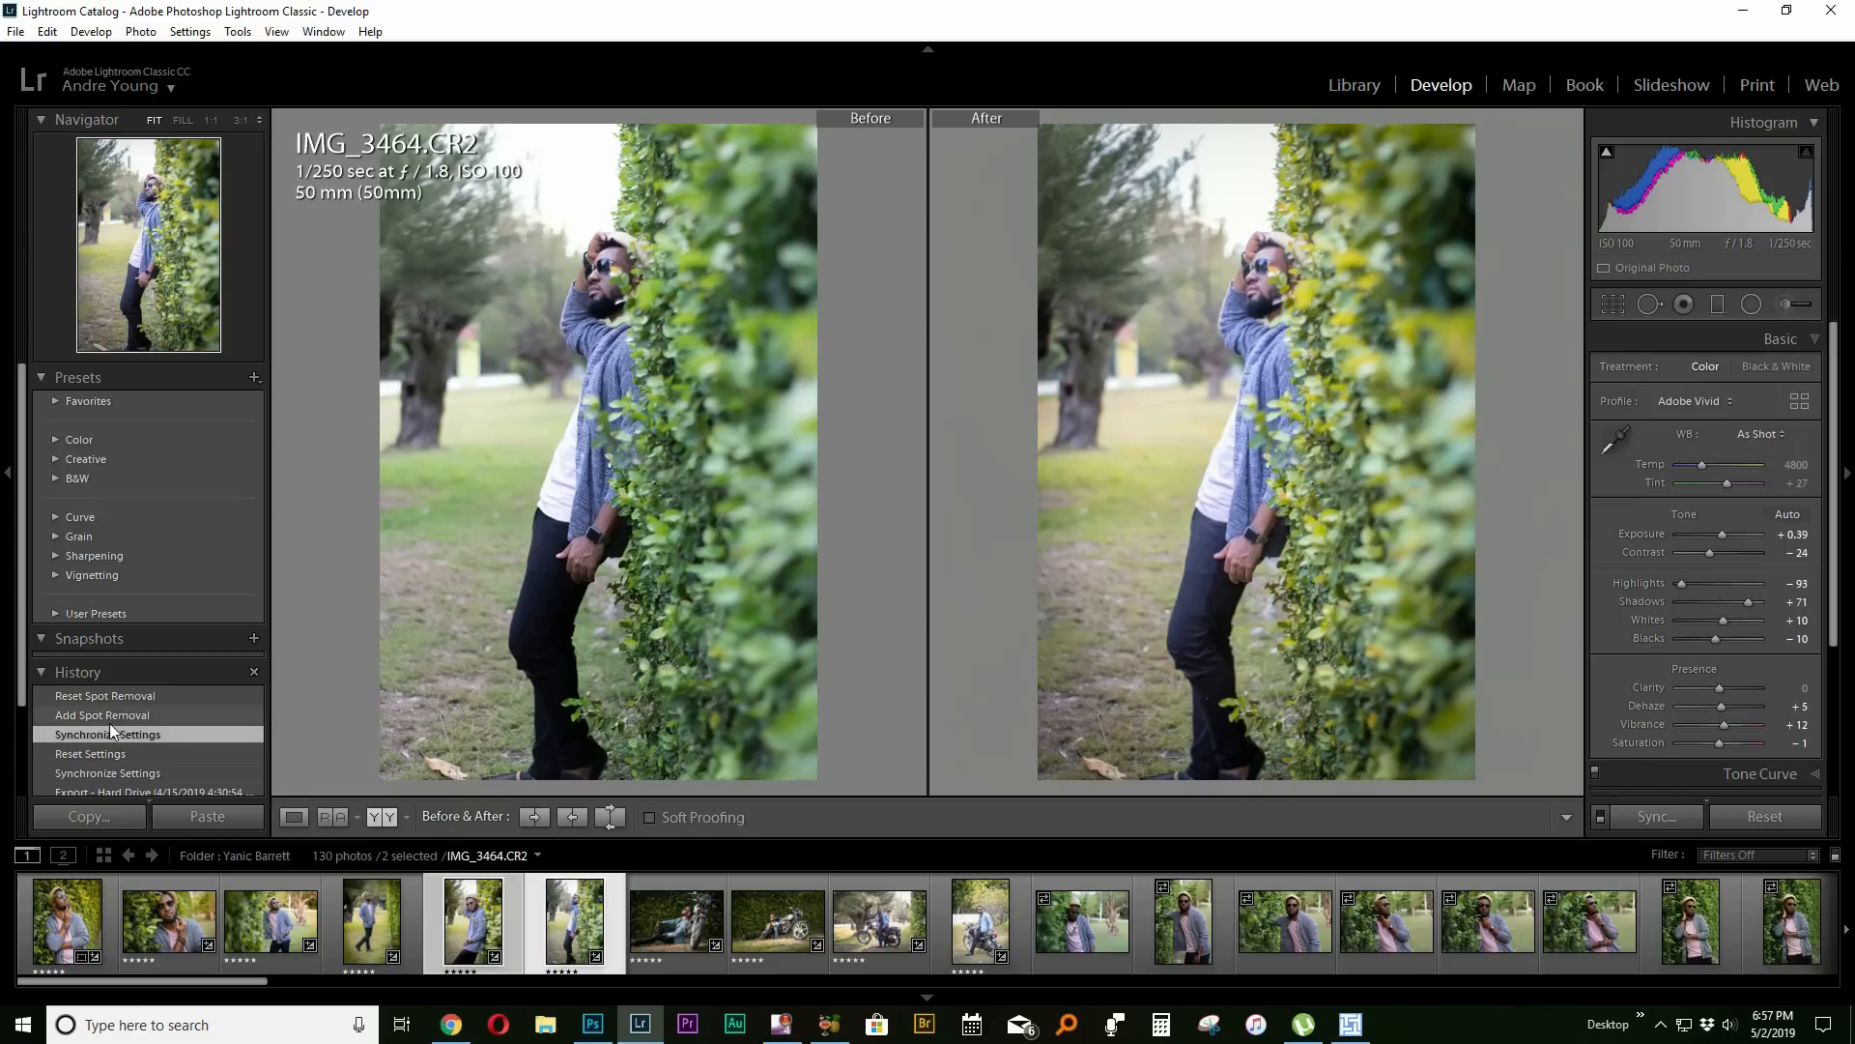
pyautogui.click(114, 715)
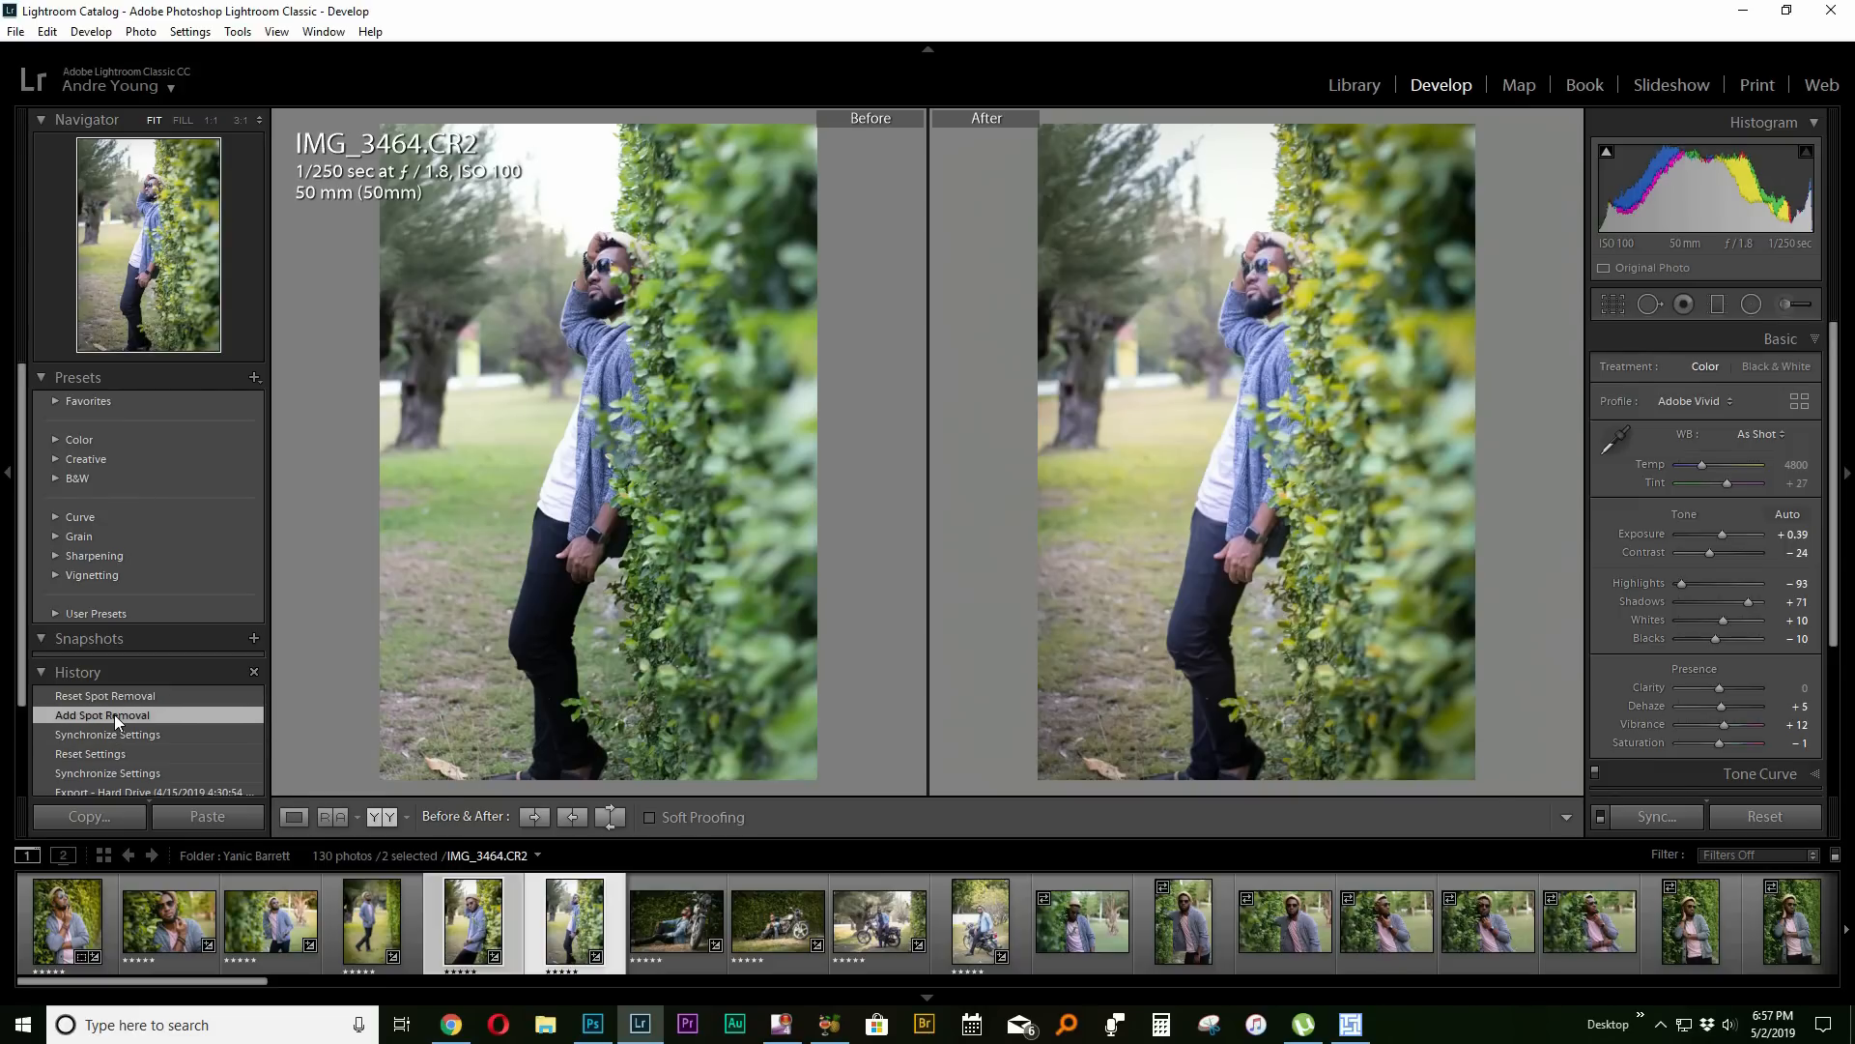
pyautogui.click(125, 728)
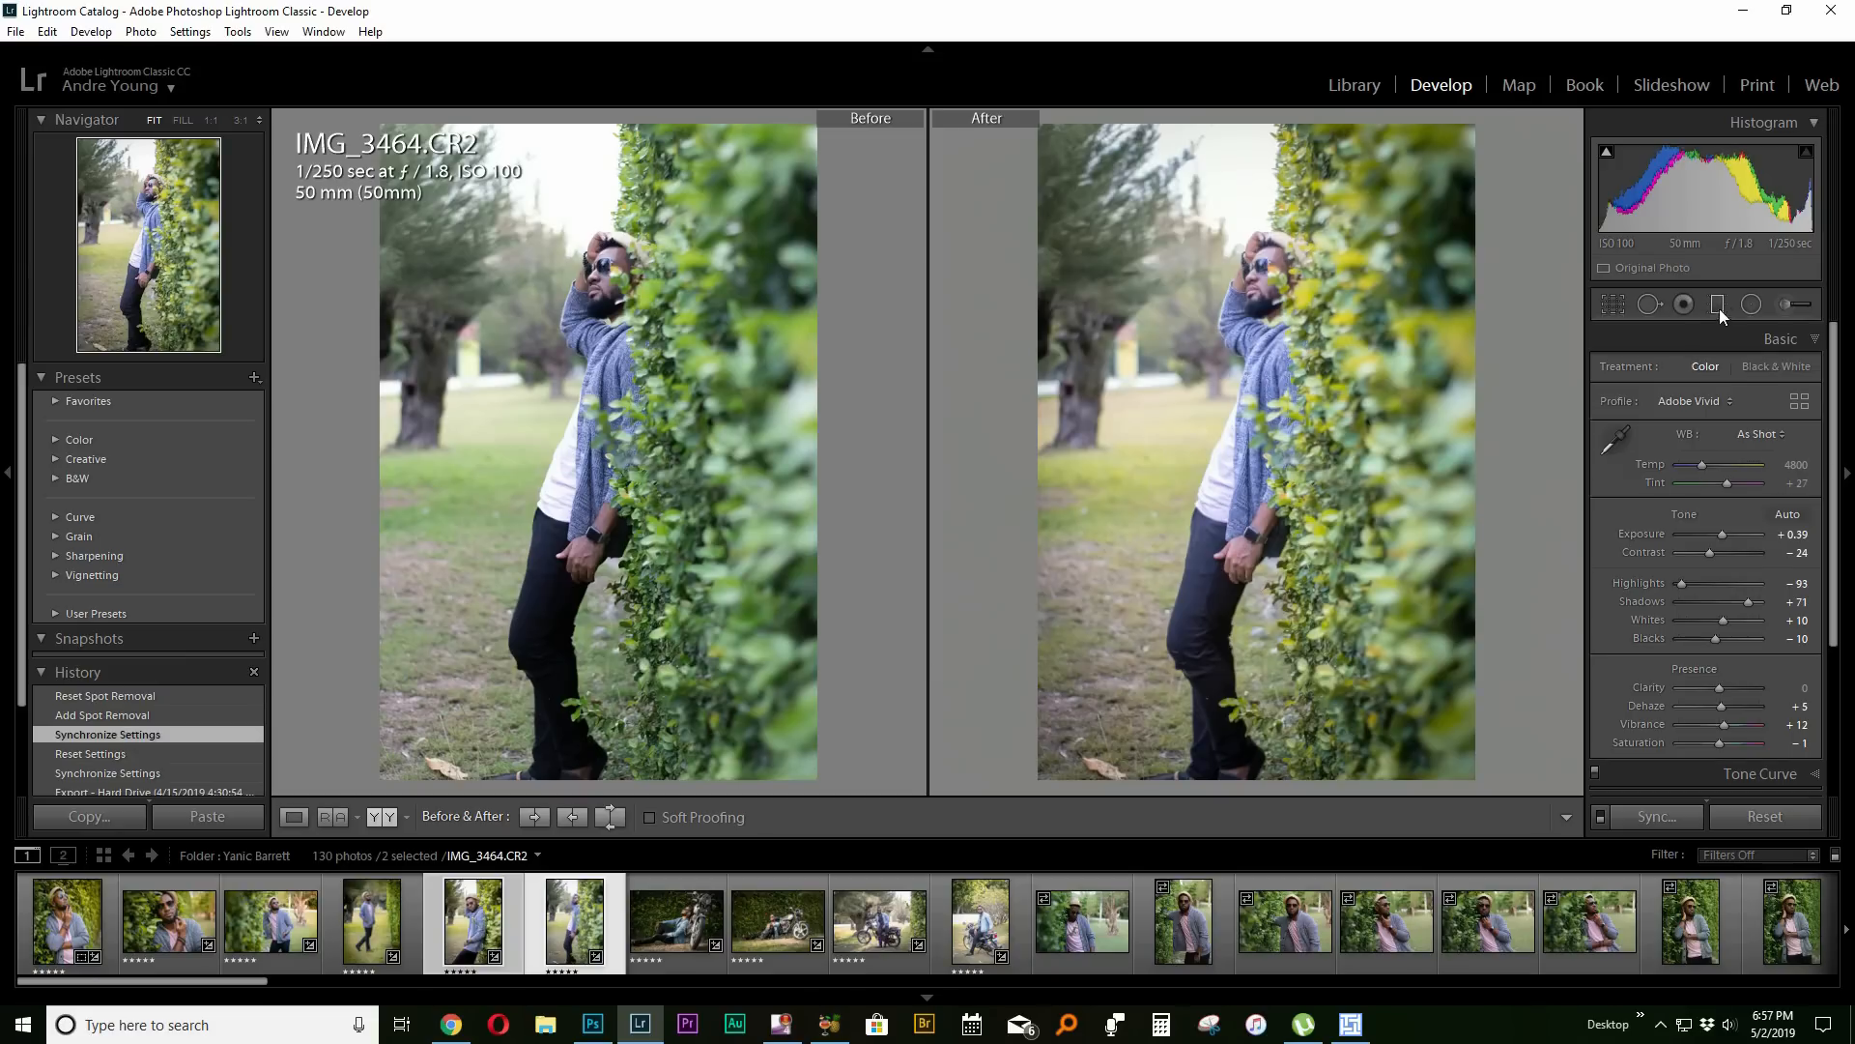
# Add an inverted radial filter around the man's upper body with exposure 0, contrast 26 and dehaze 26, and finish the adjustment.
pyautogui.click(1757, 305)
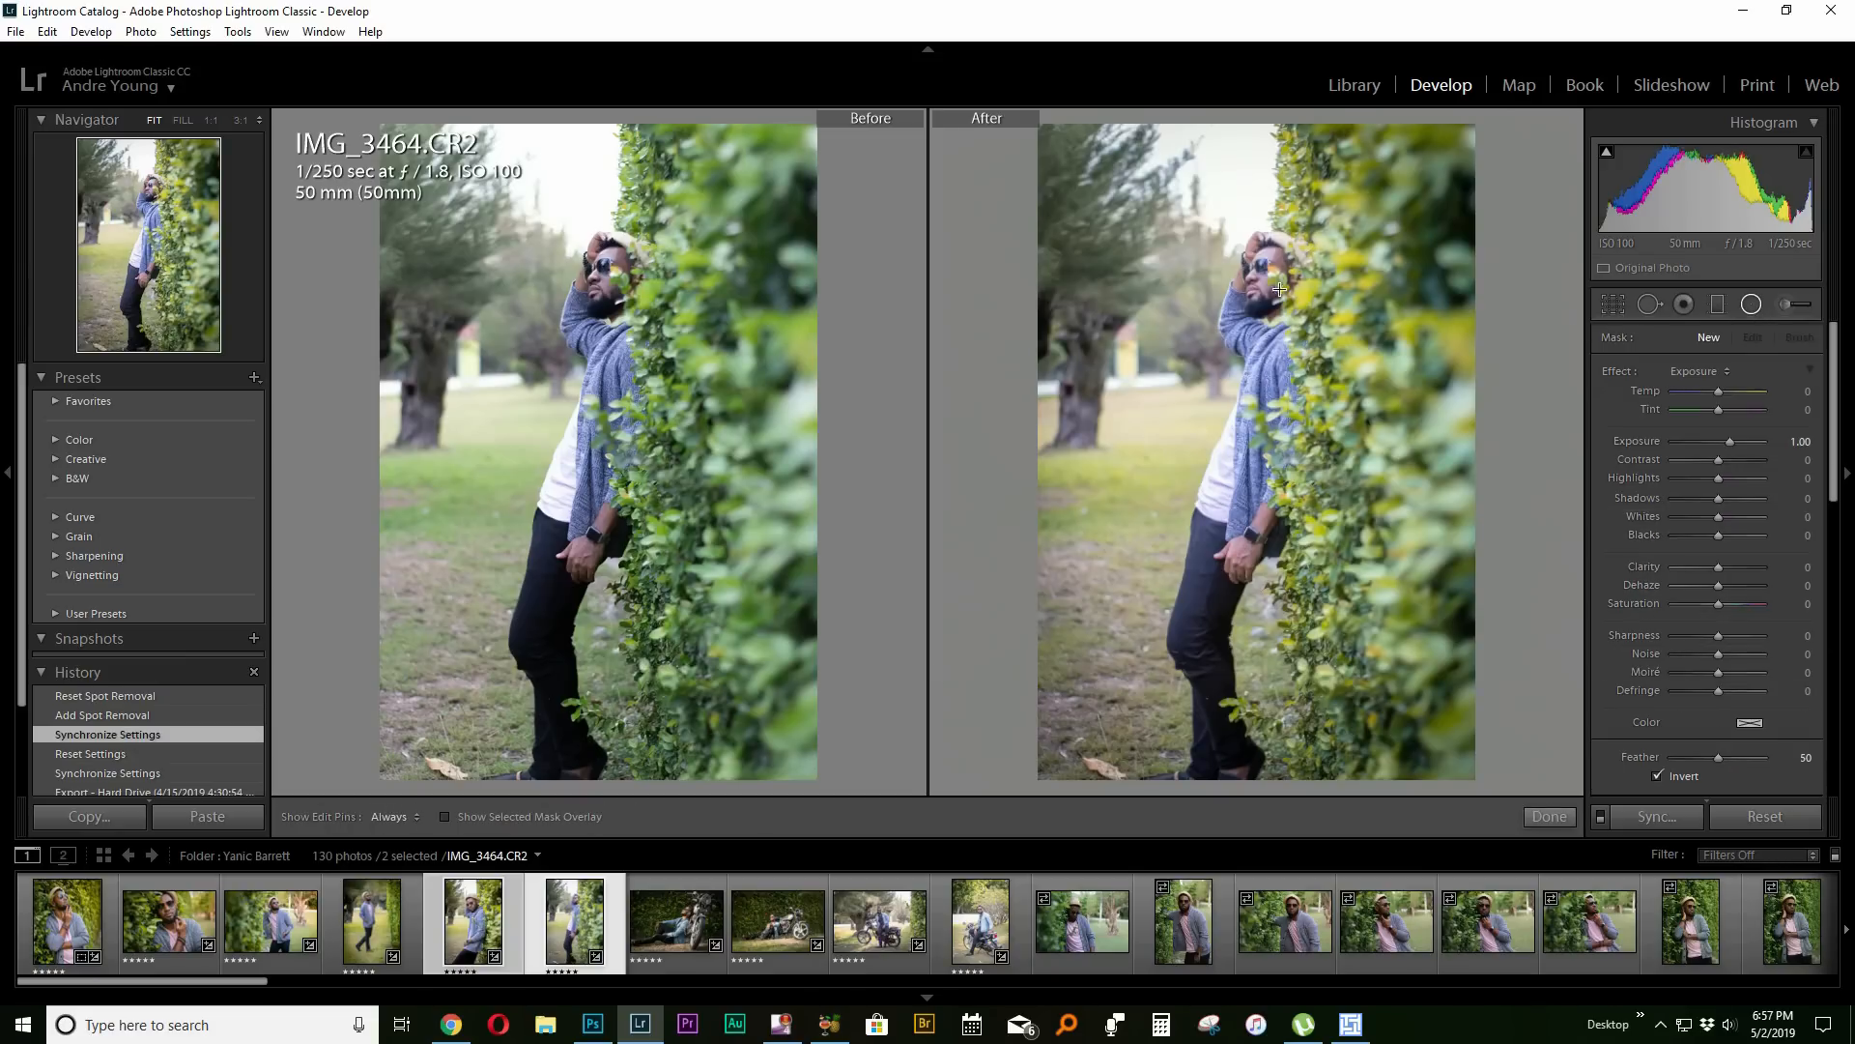
pyautogui.moveTo(1248, 301); pyautogui.dragTo(1336, 475)
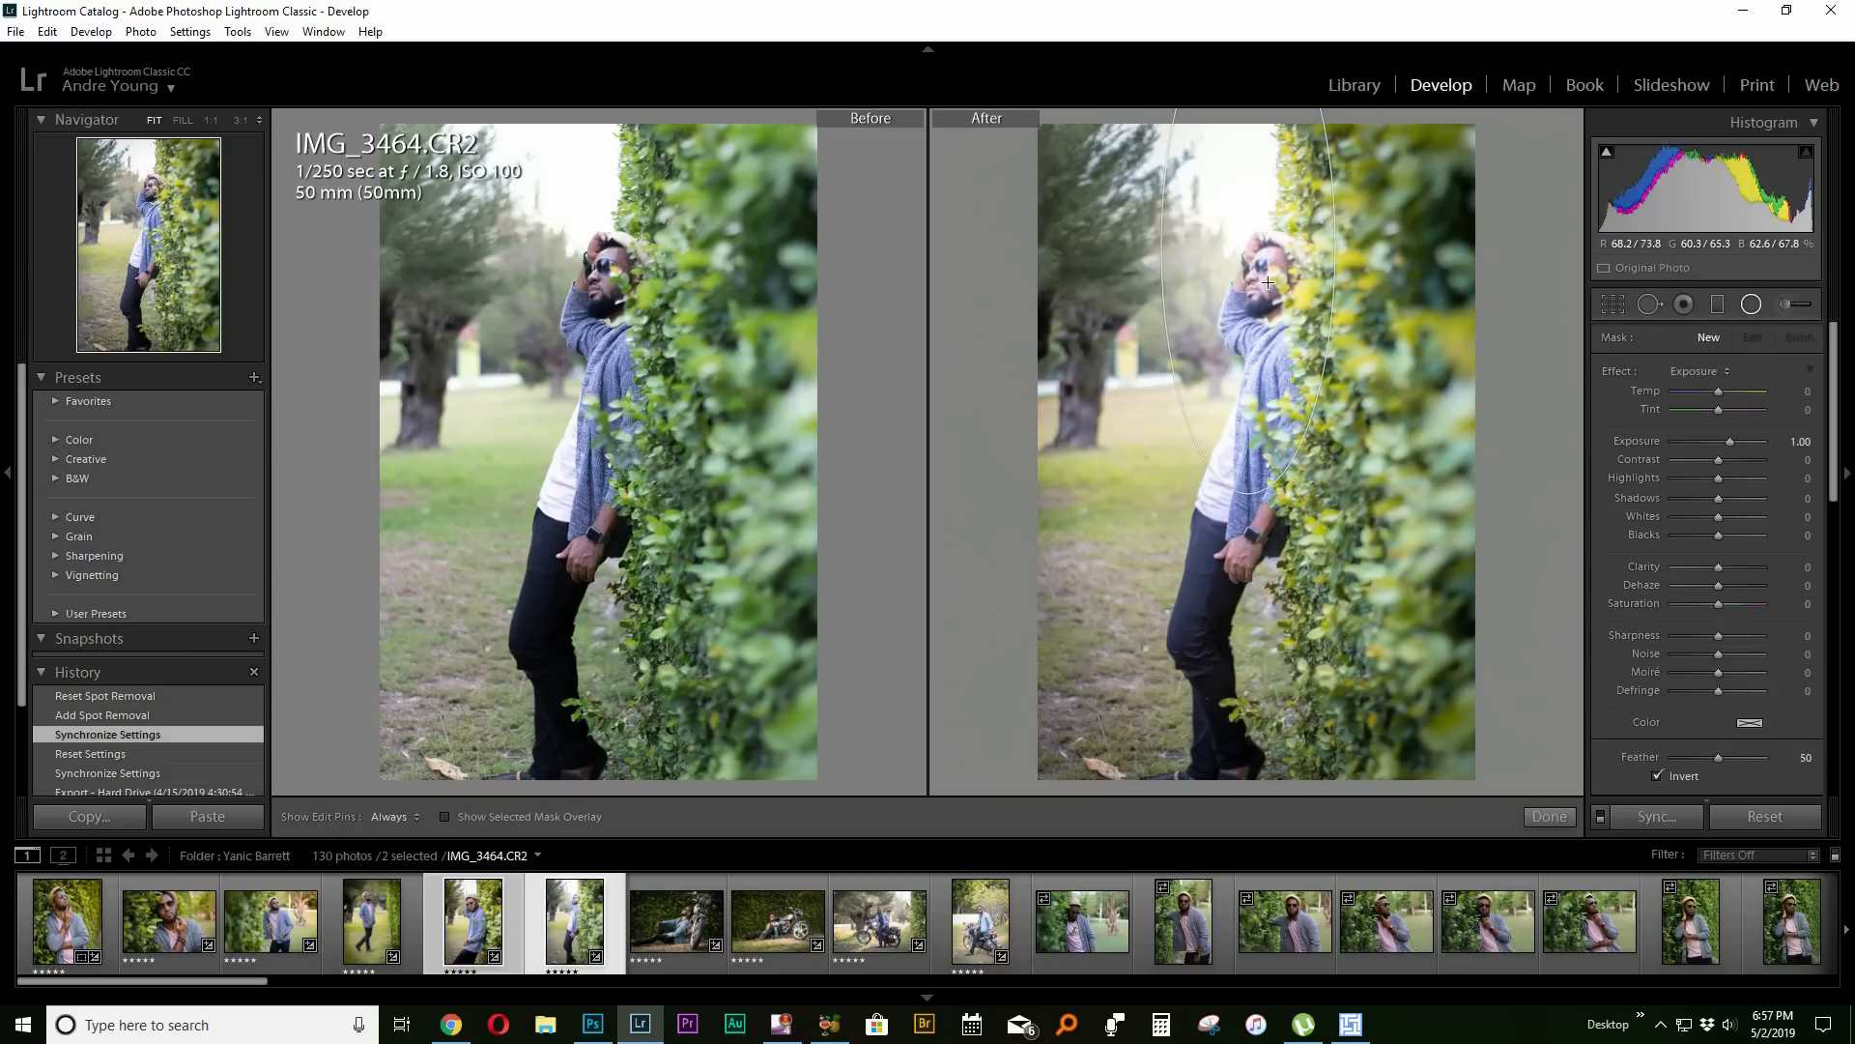
pyautogui.moveTo(1249, 248); pyautogui.dragTo(1248, 422)
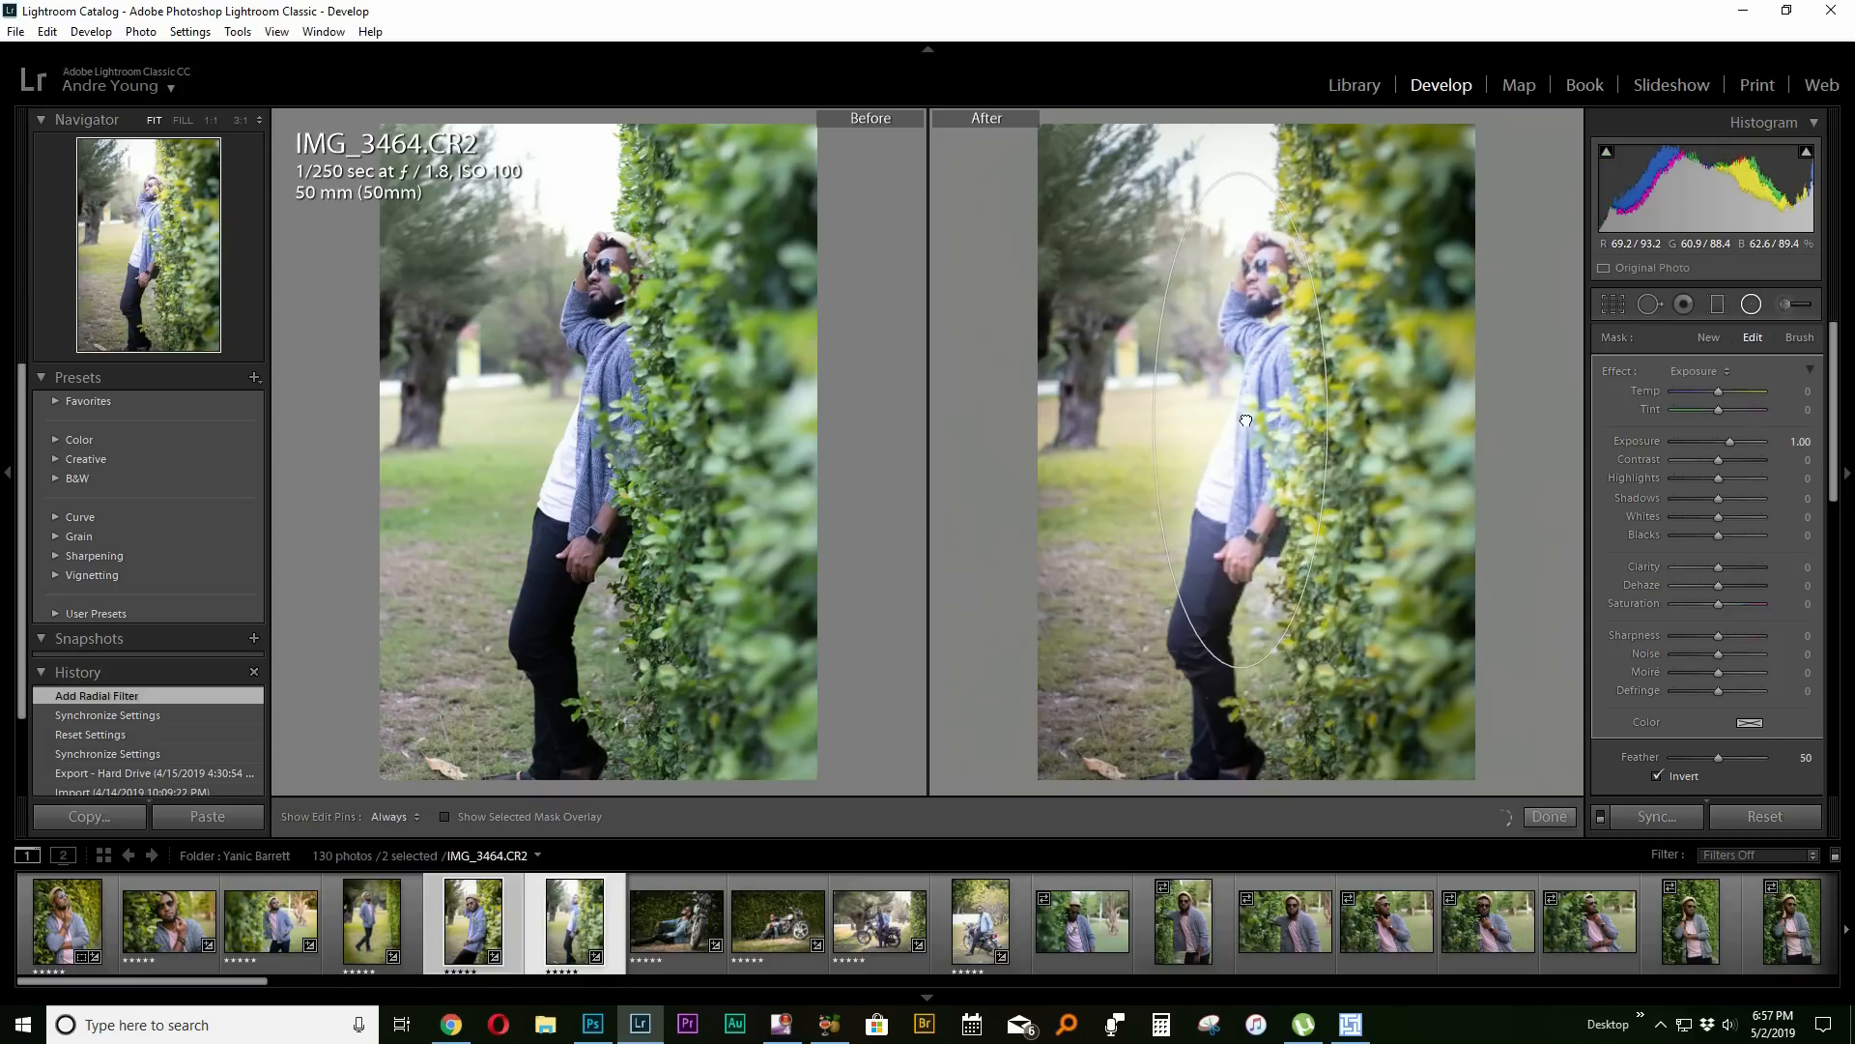
pyautogui.doubleClick(1643, 441)
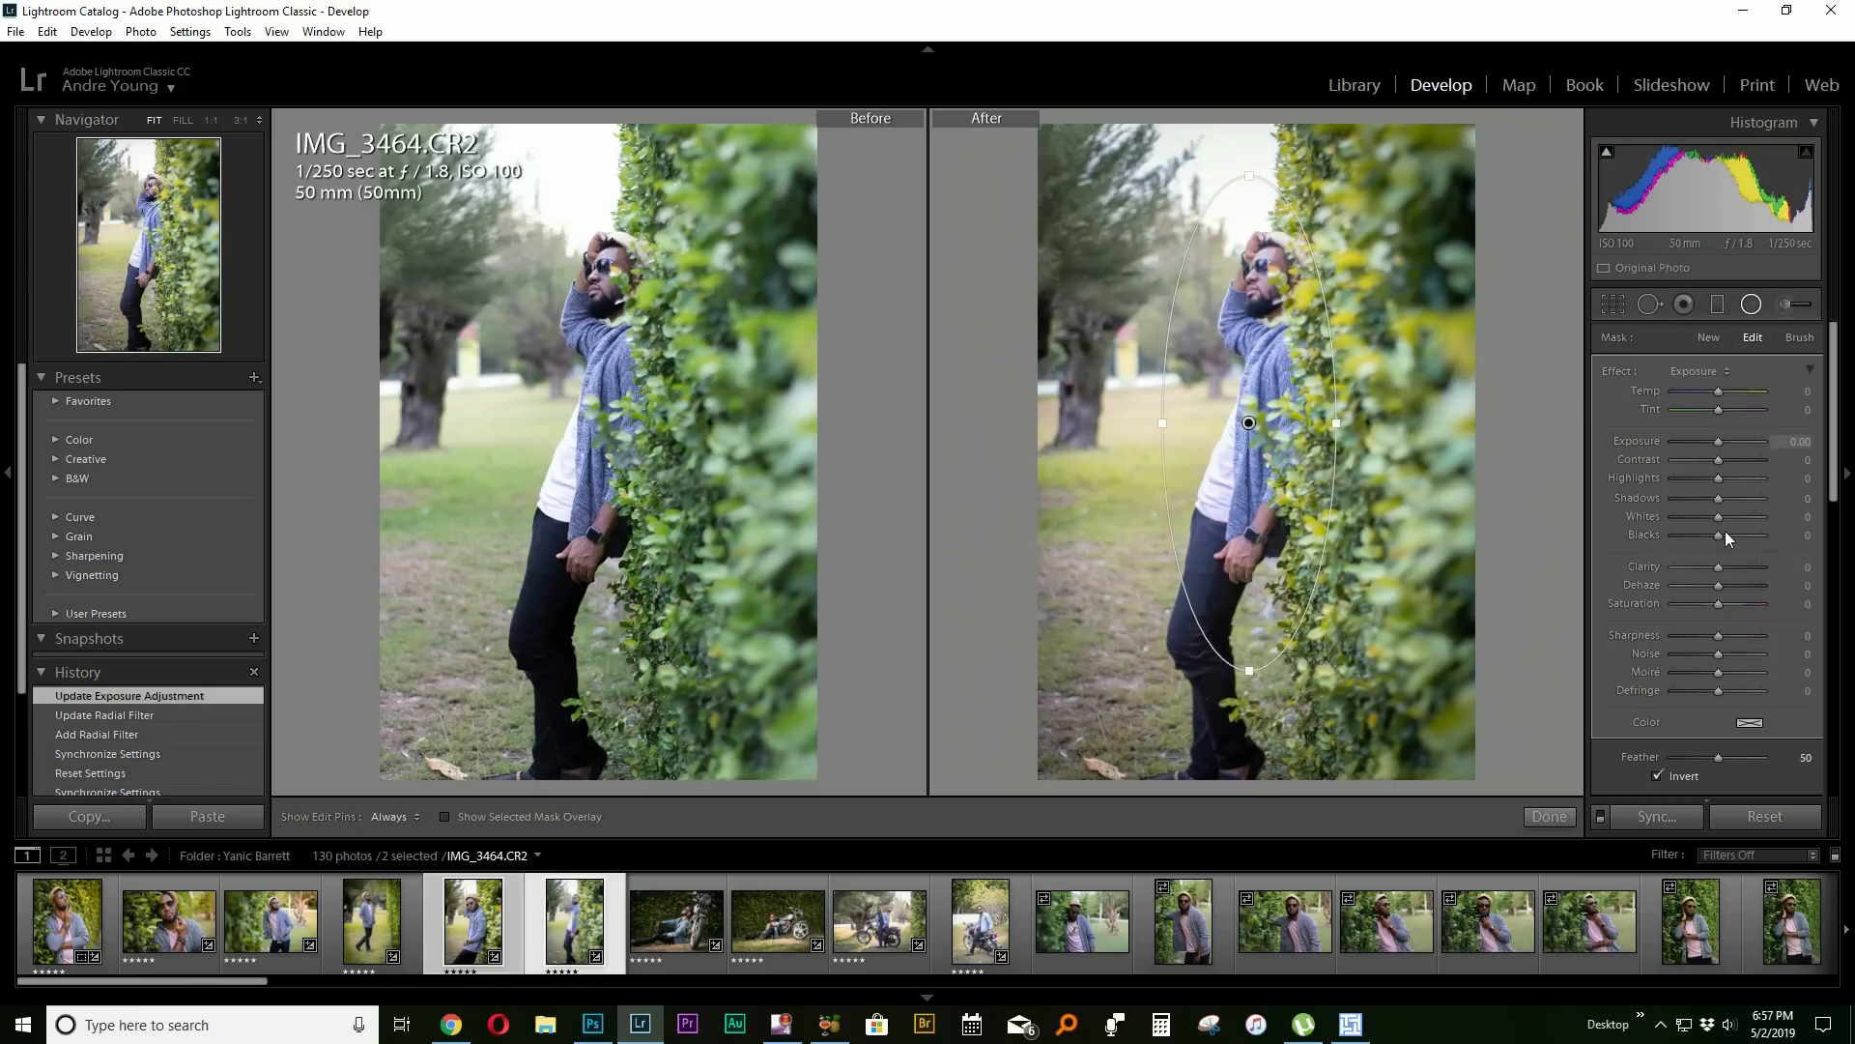
pyautogui.moveTo(1715, 587); pyautogui.dragTo(1728, 592)
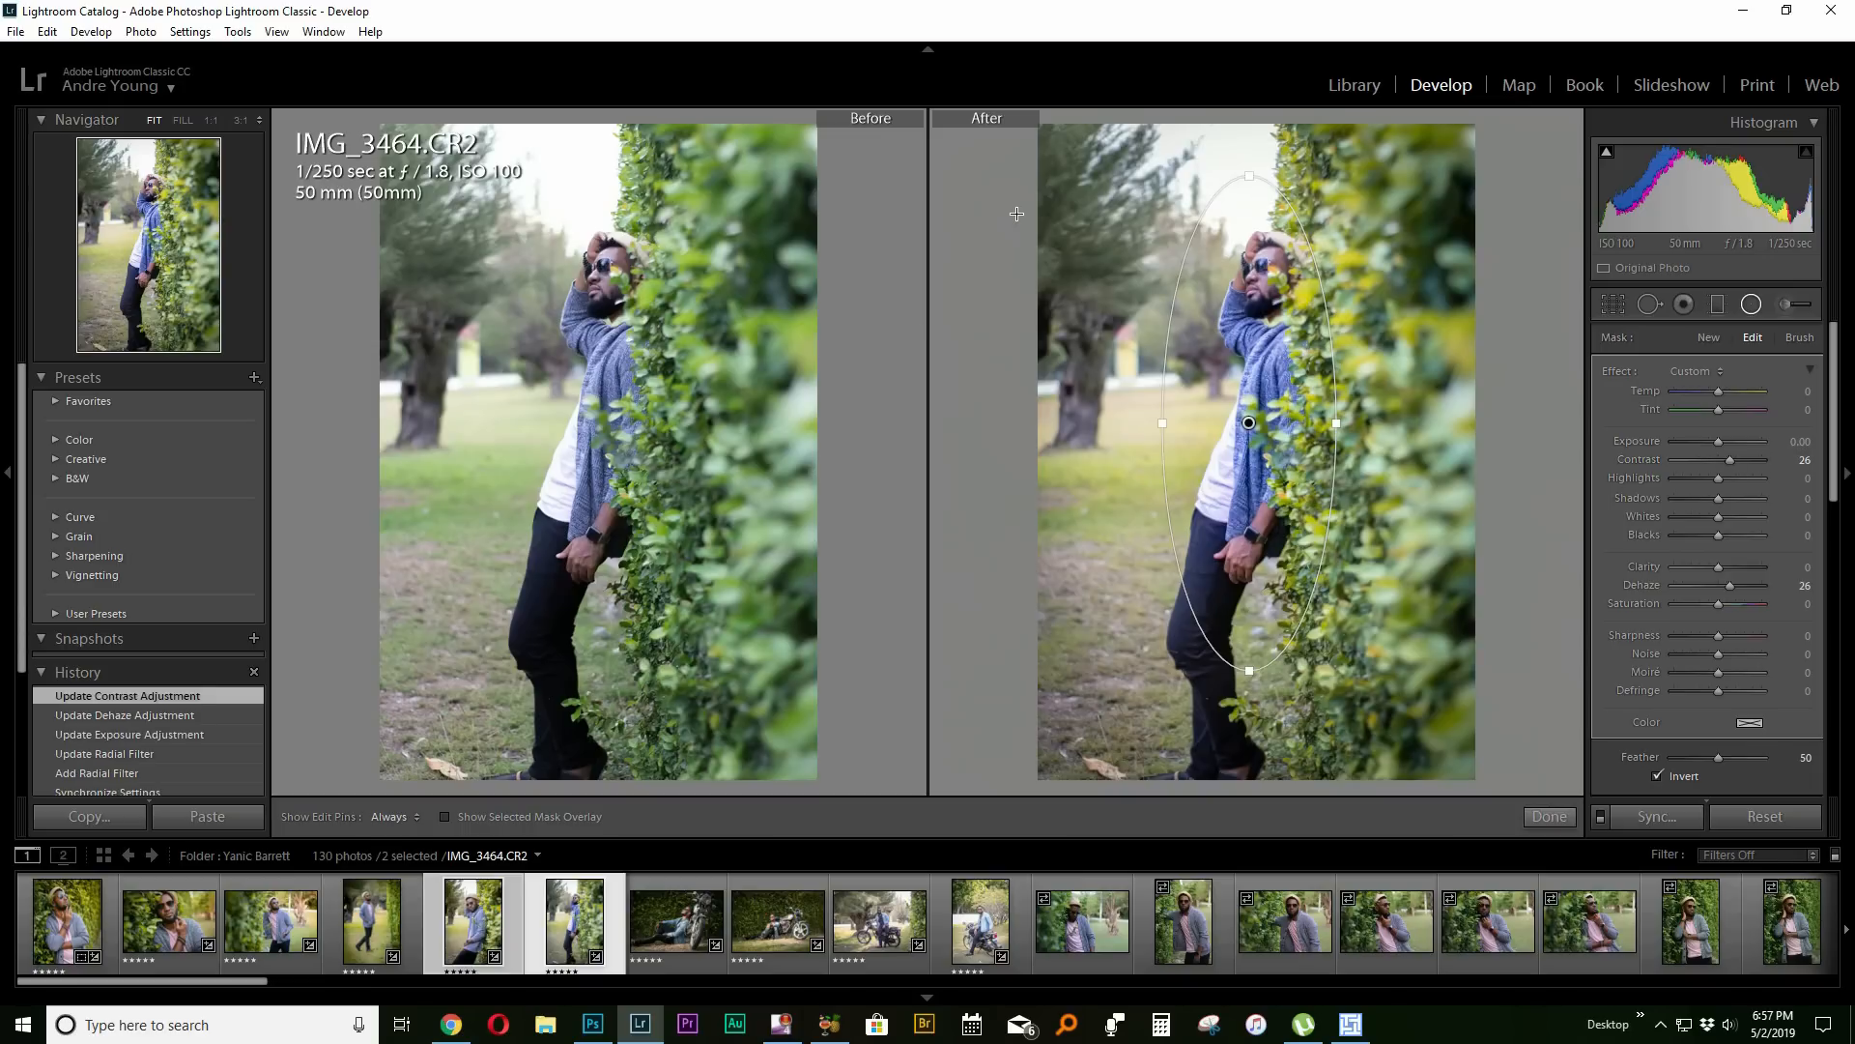
pyautogui.click(1551, 819)
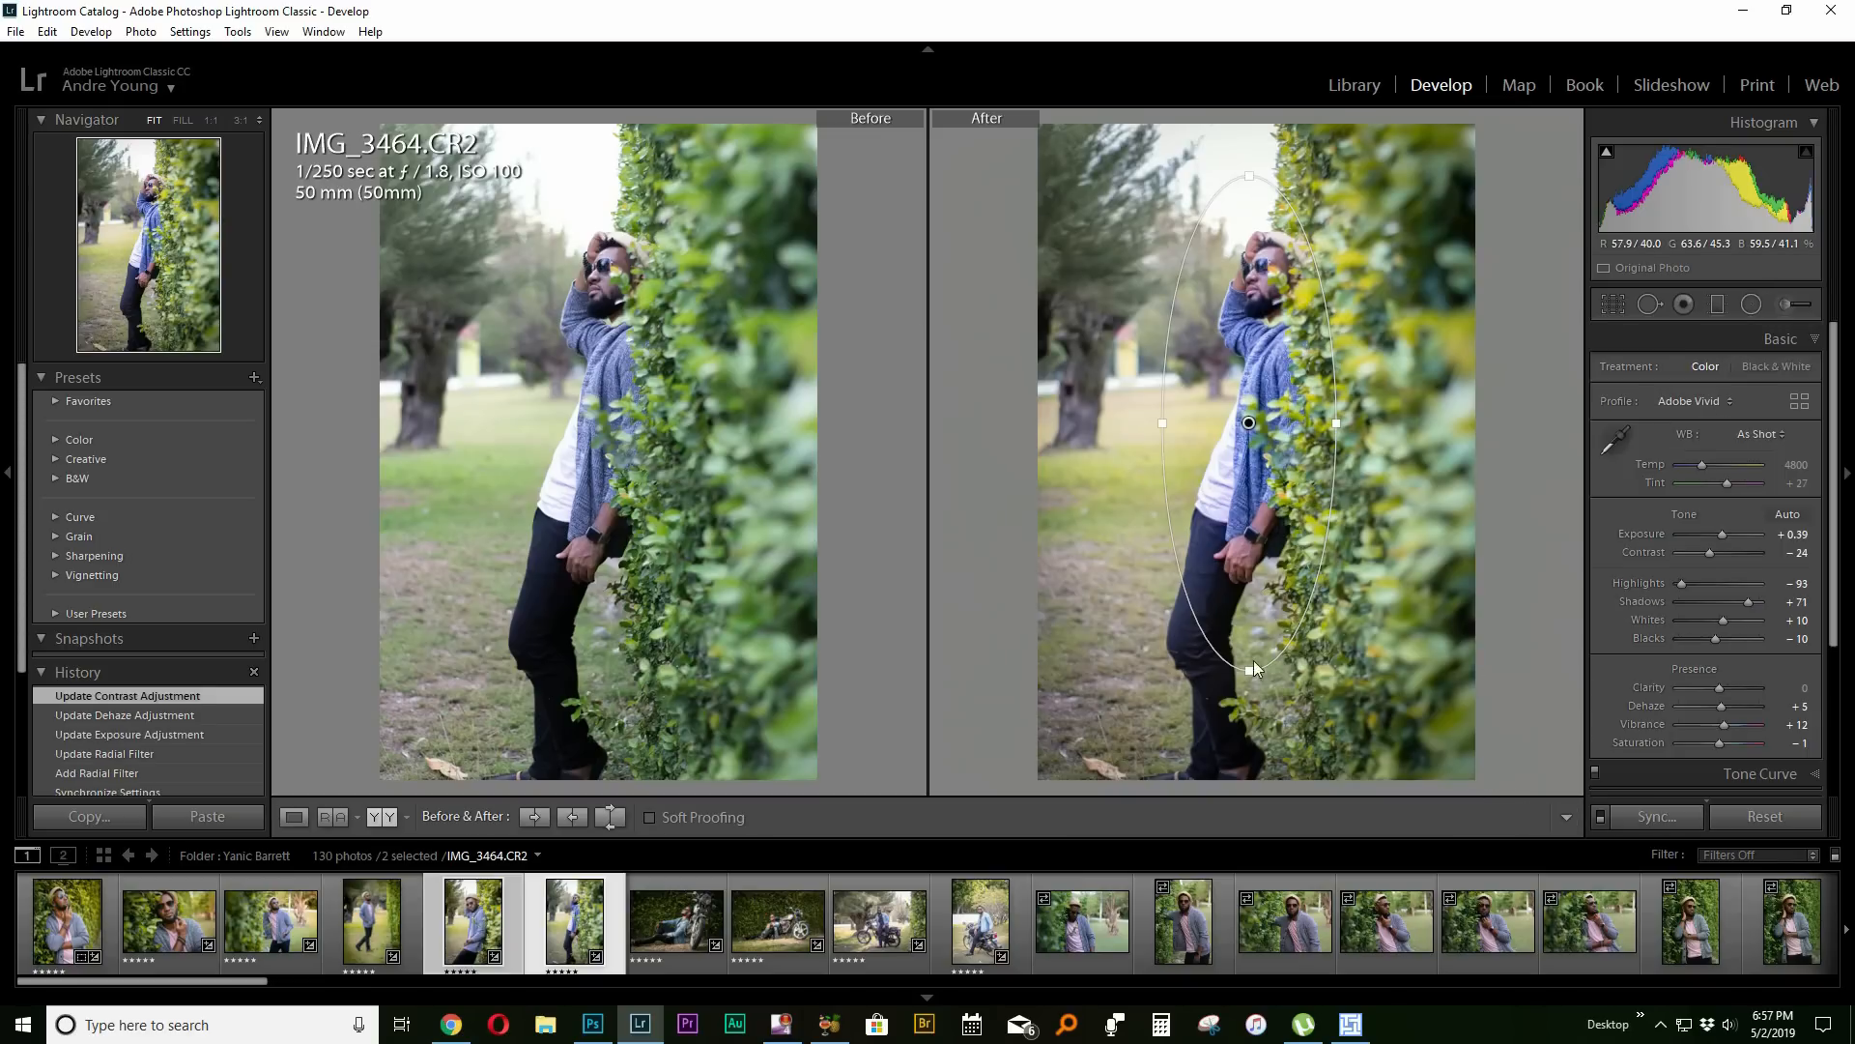
# Add a slanted graduated filter over the tree with exposure 0, blacks -39, temperature 17 and dehaze 4.
pyautogui.click(1716, 305)
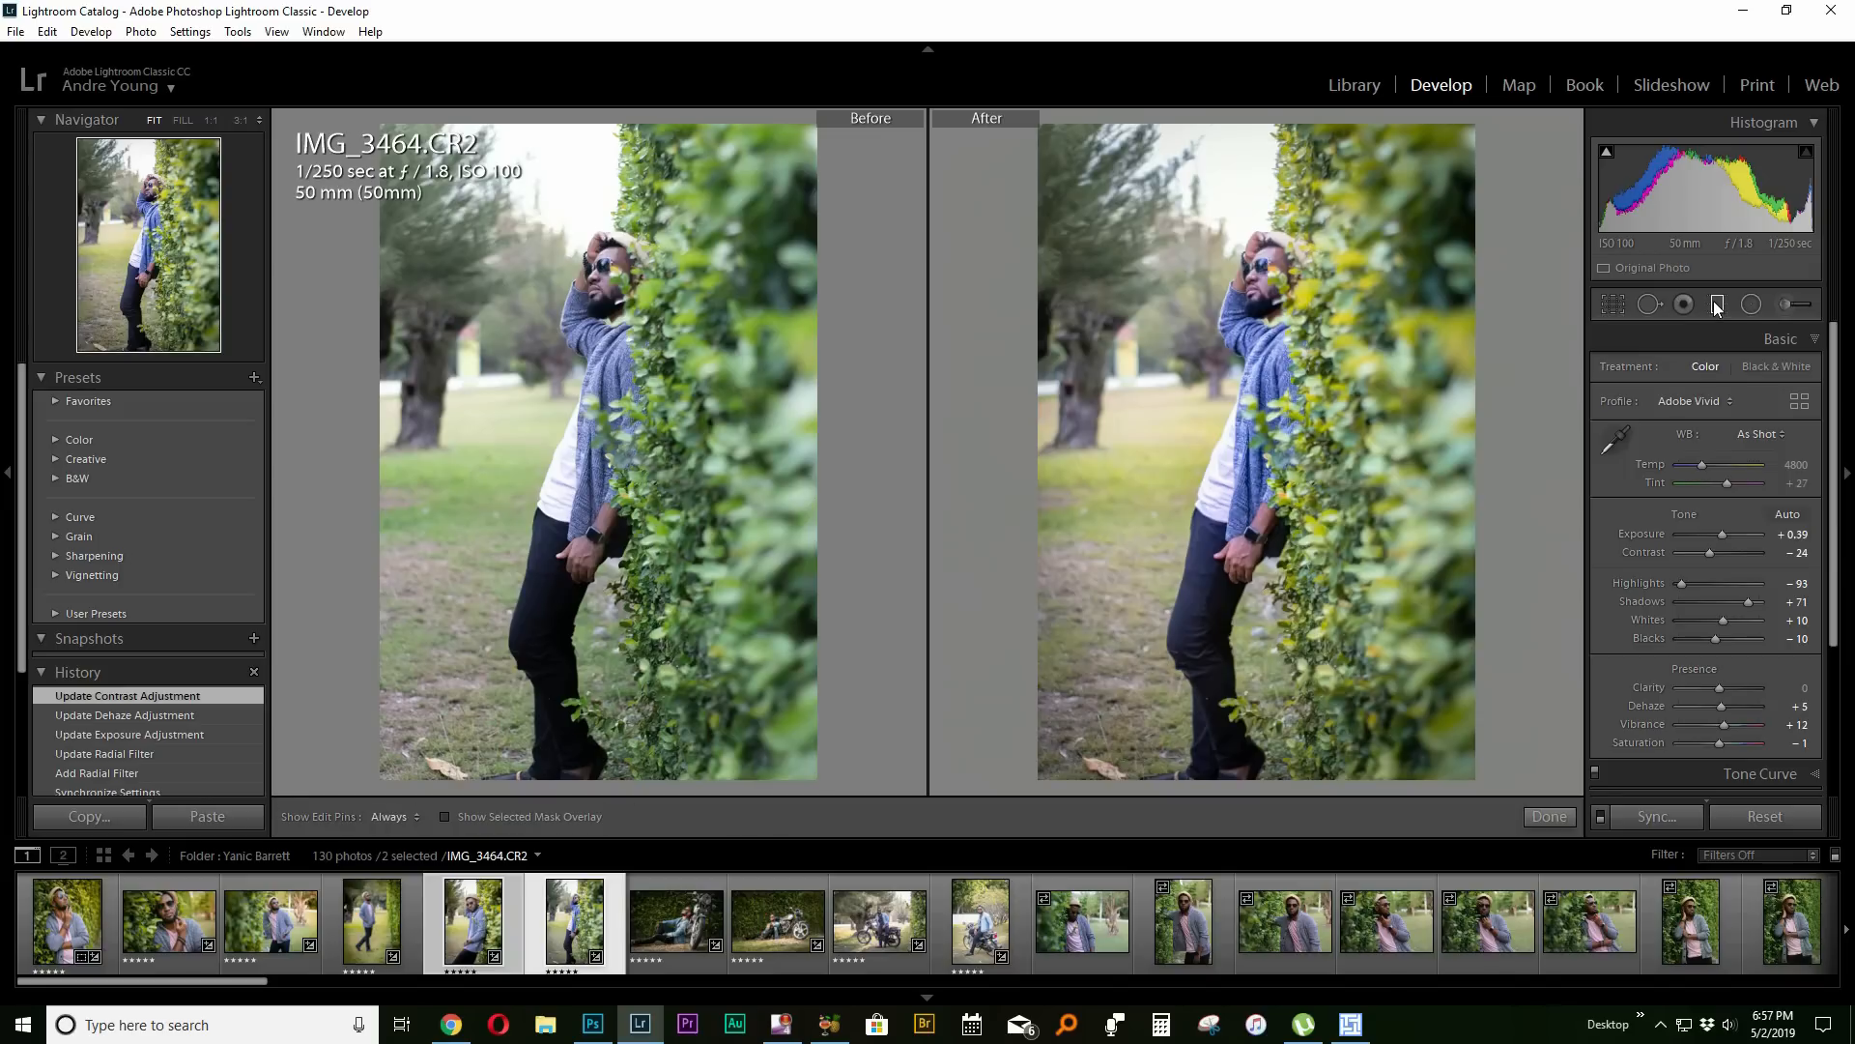
pyautogui.moveTo(999, 165); pyautogui.dragTo(1232, 284)
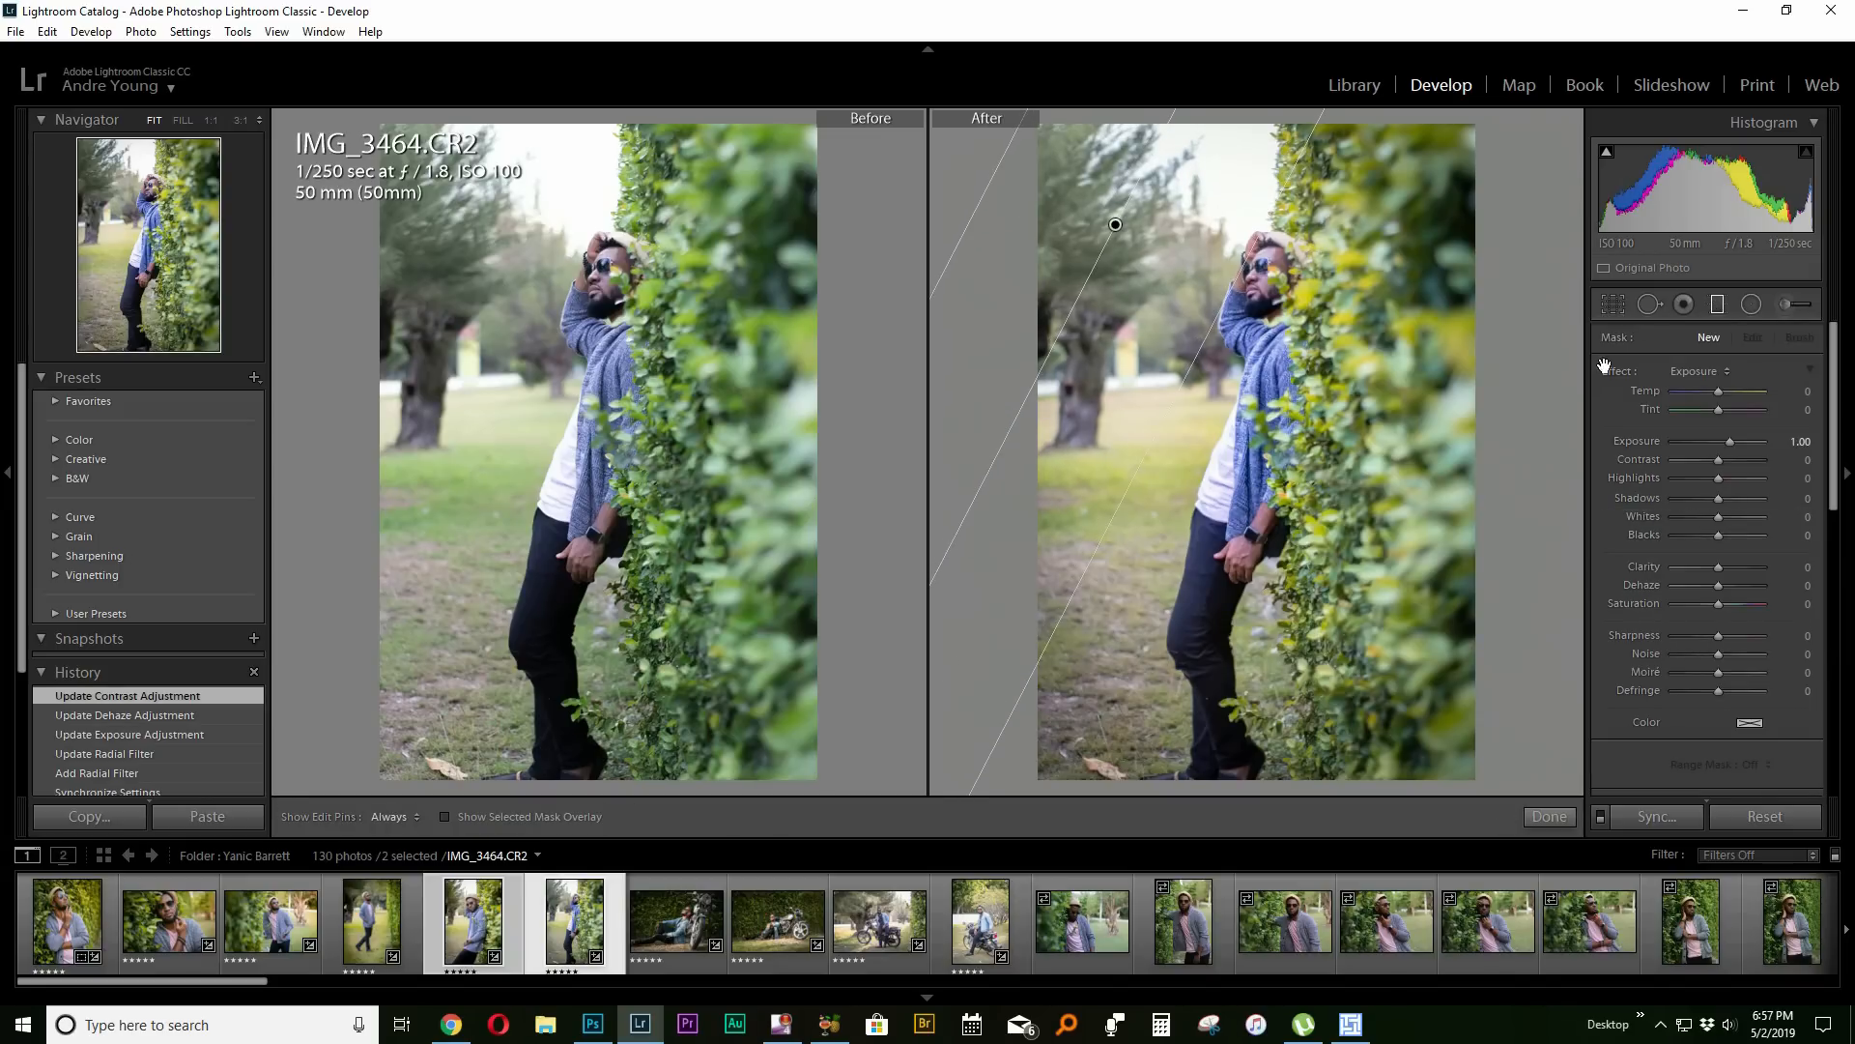
pyautogui.doubleClick(1639, 443)
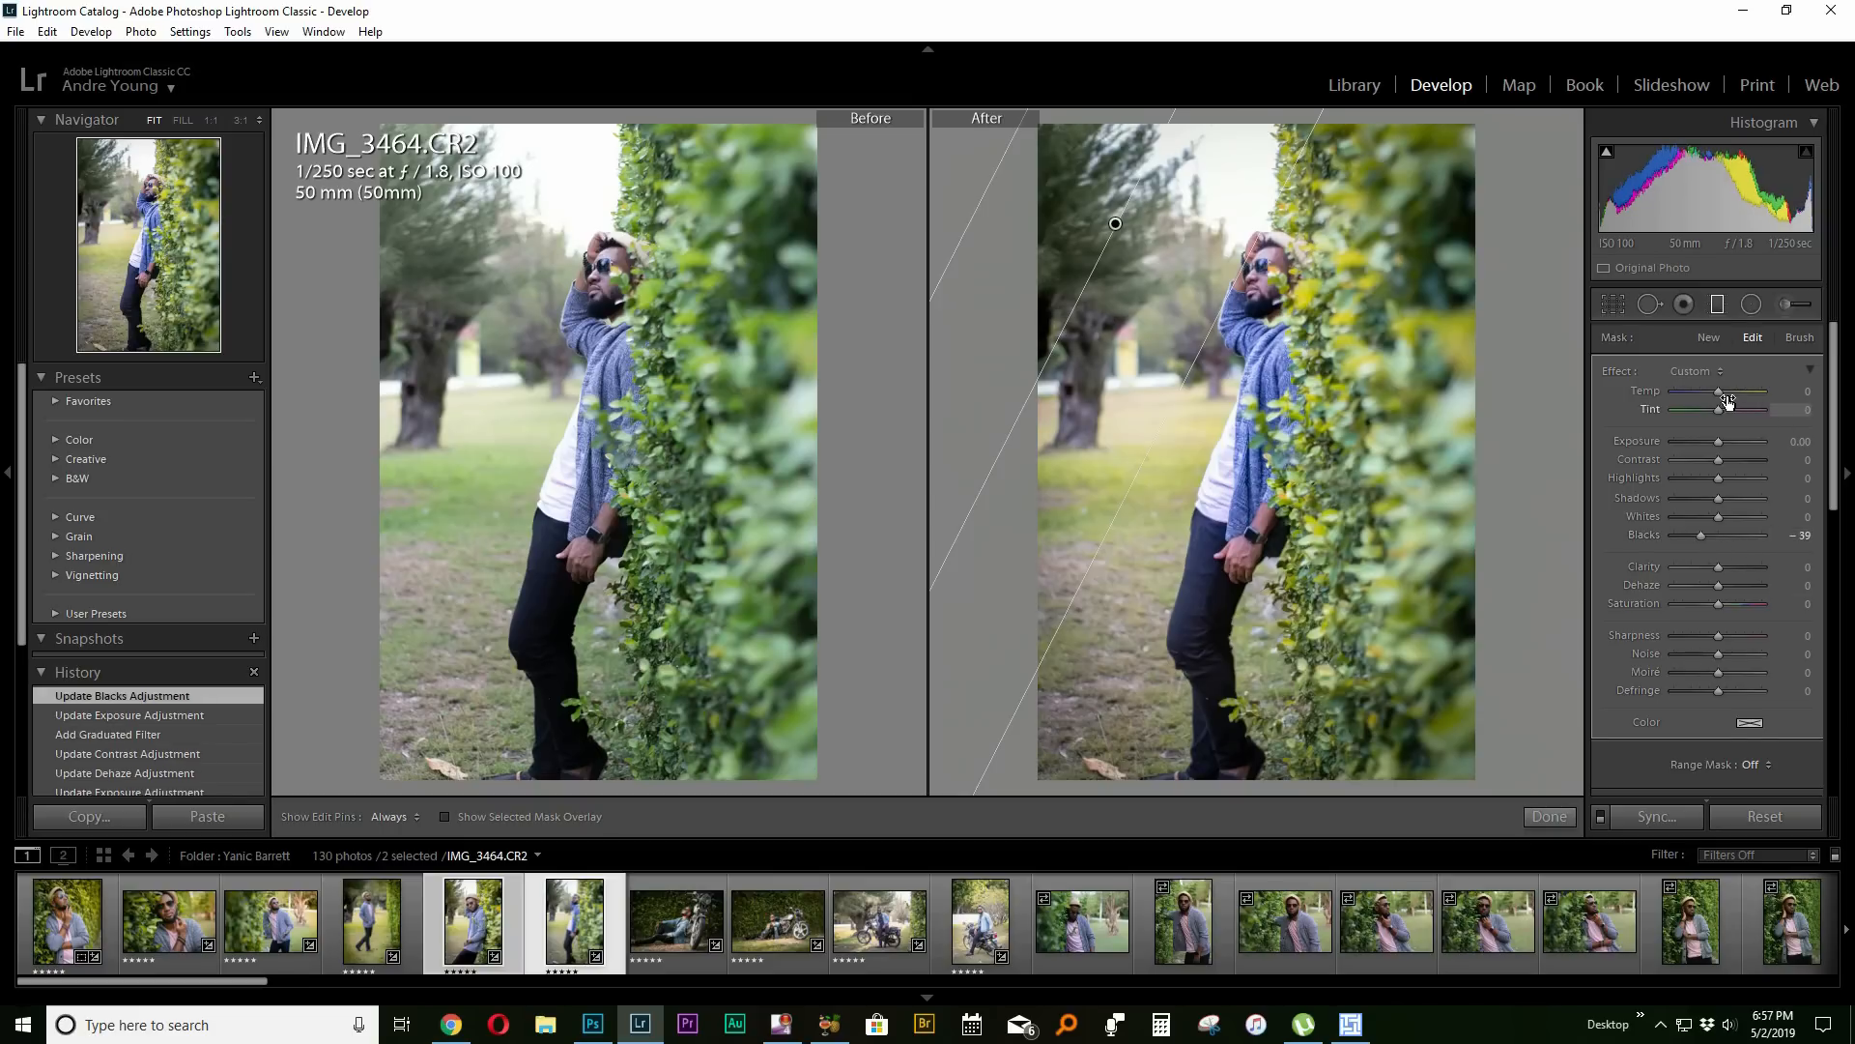
pyautogui.moveTo(1723, 398); pyautogui.dragTo(1730, 399)
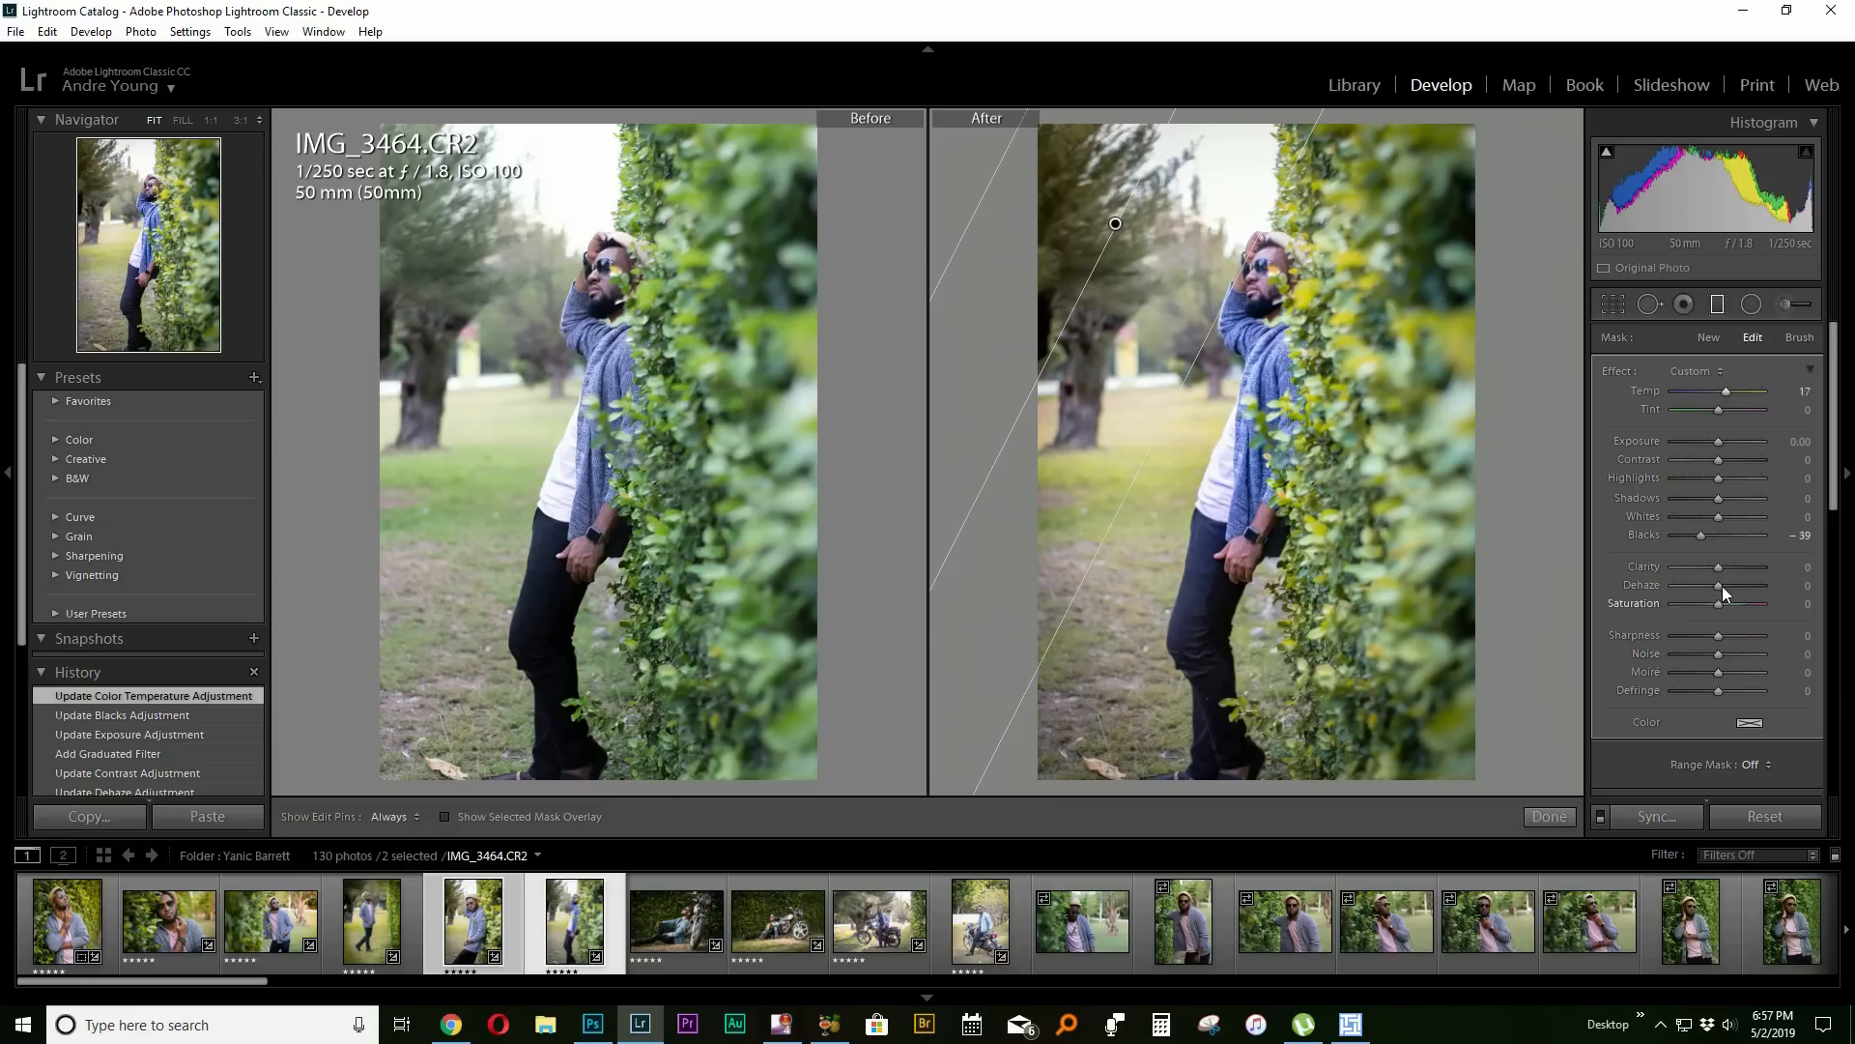
pyautogui.moveTo(1735, 587); pyautogui.dragTo(1721, 587)
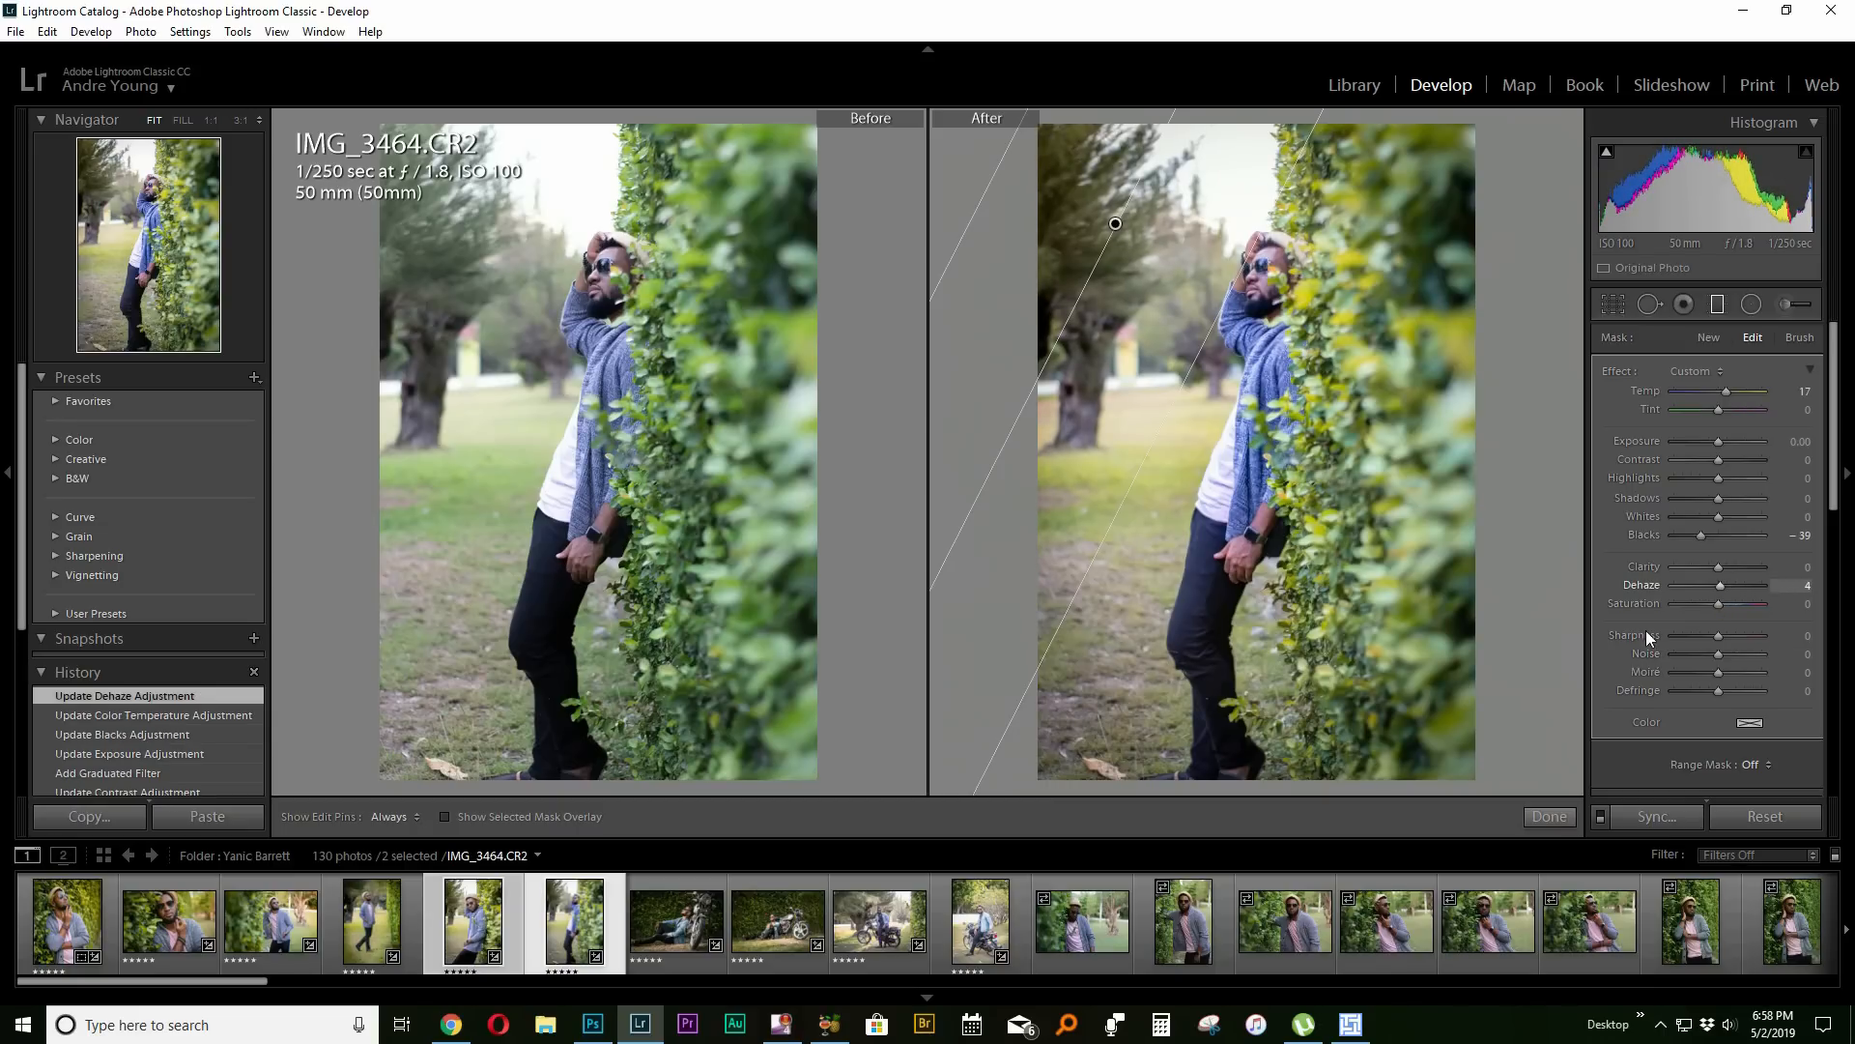
# Add a second graduated filter running from the grass side across the man to the hedge, and set its temperature to 11.
pyautogui.moveTo(985, 595); pyautogui.dragTo(1508, 426)
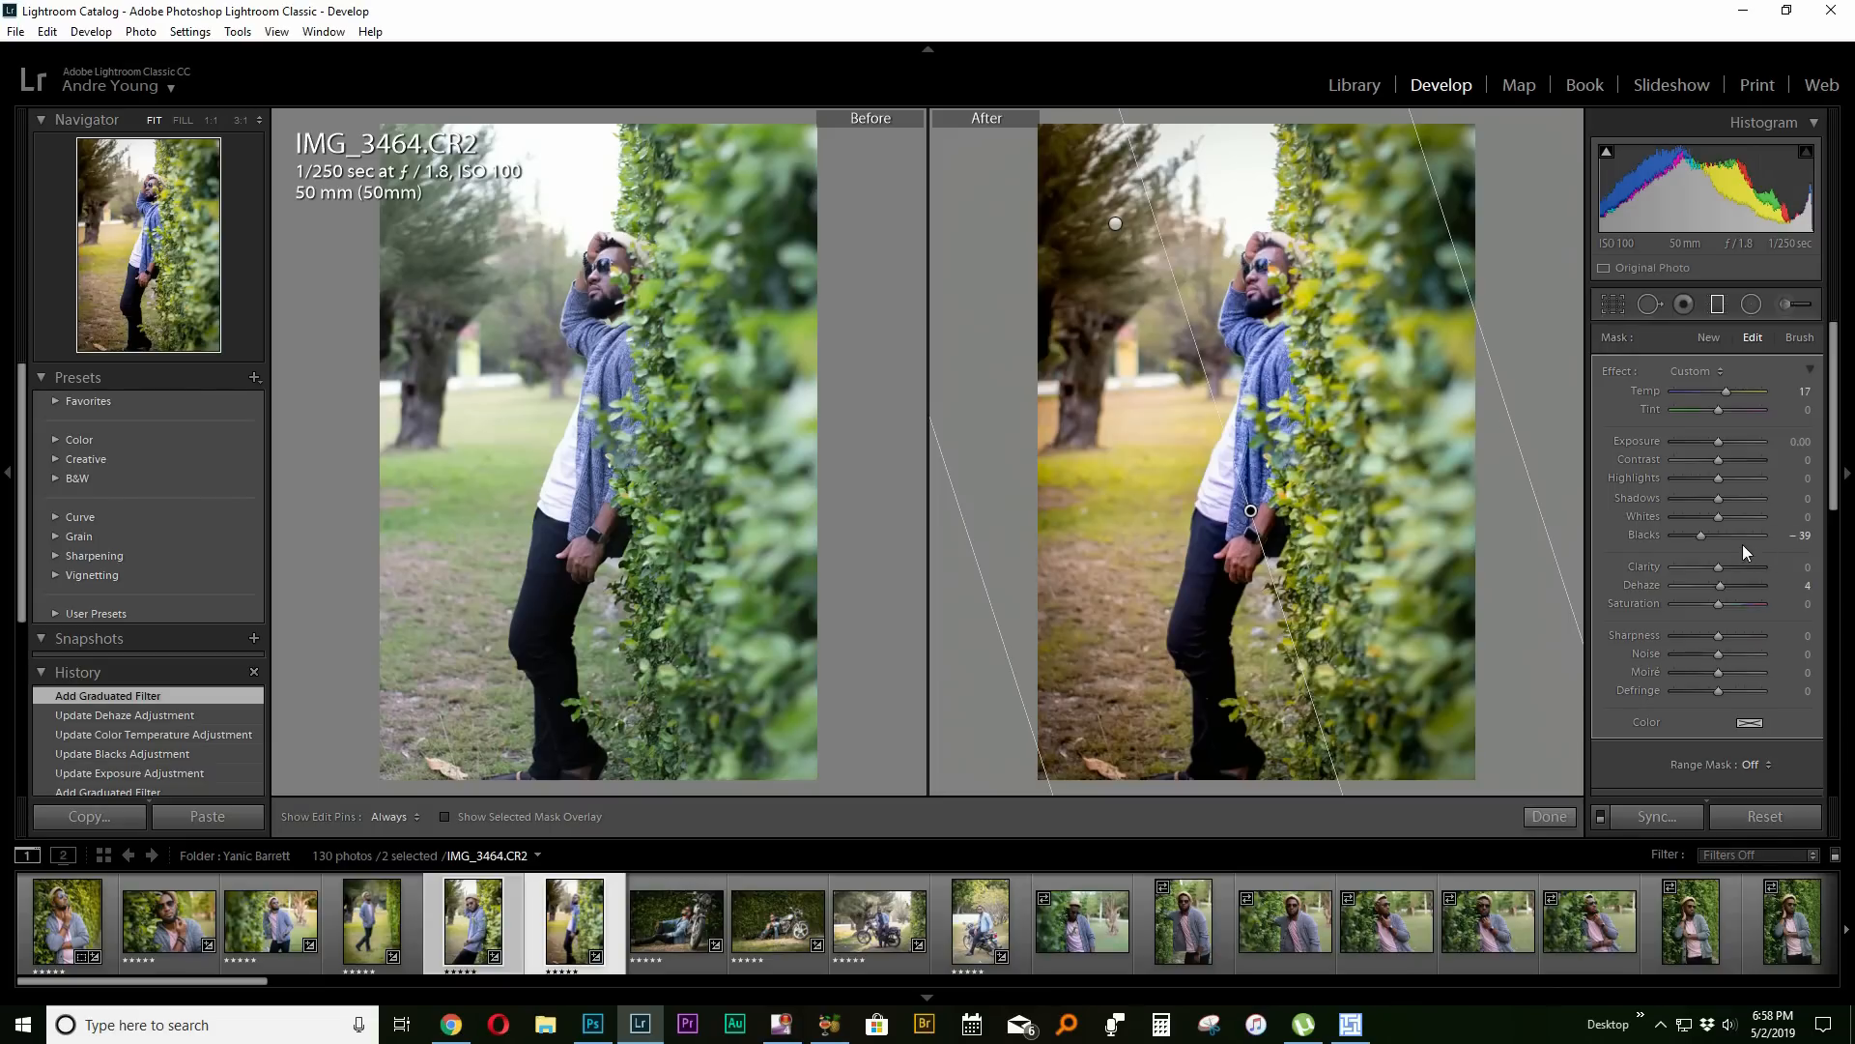
pyautogui.moveTo(1724, 392); pyautogui.dragTo(1720, 393)
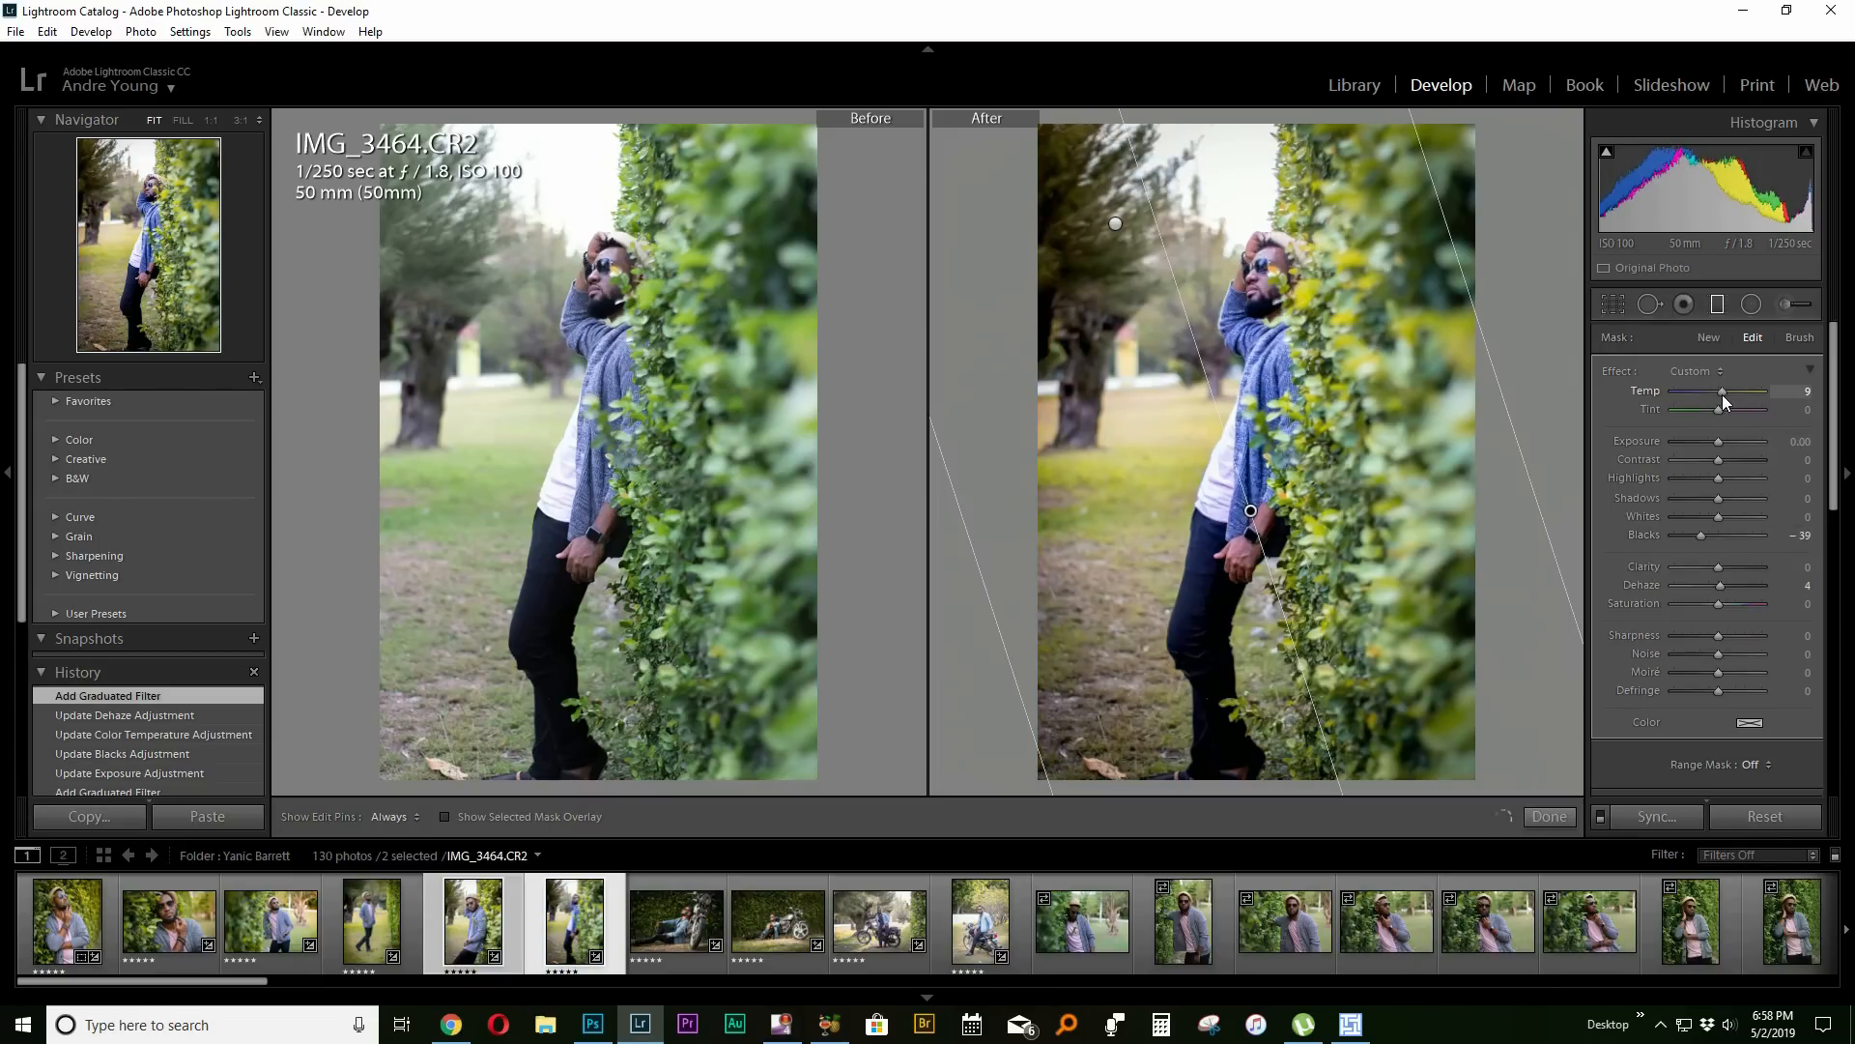
pyautogui.moveTo(1722, 394); pyautogui.dragTo(1724, 396)
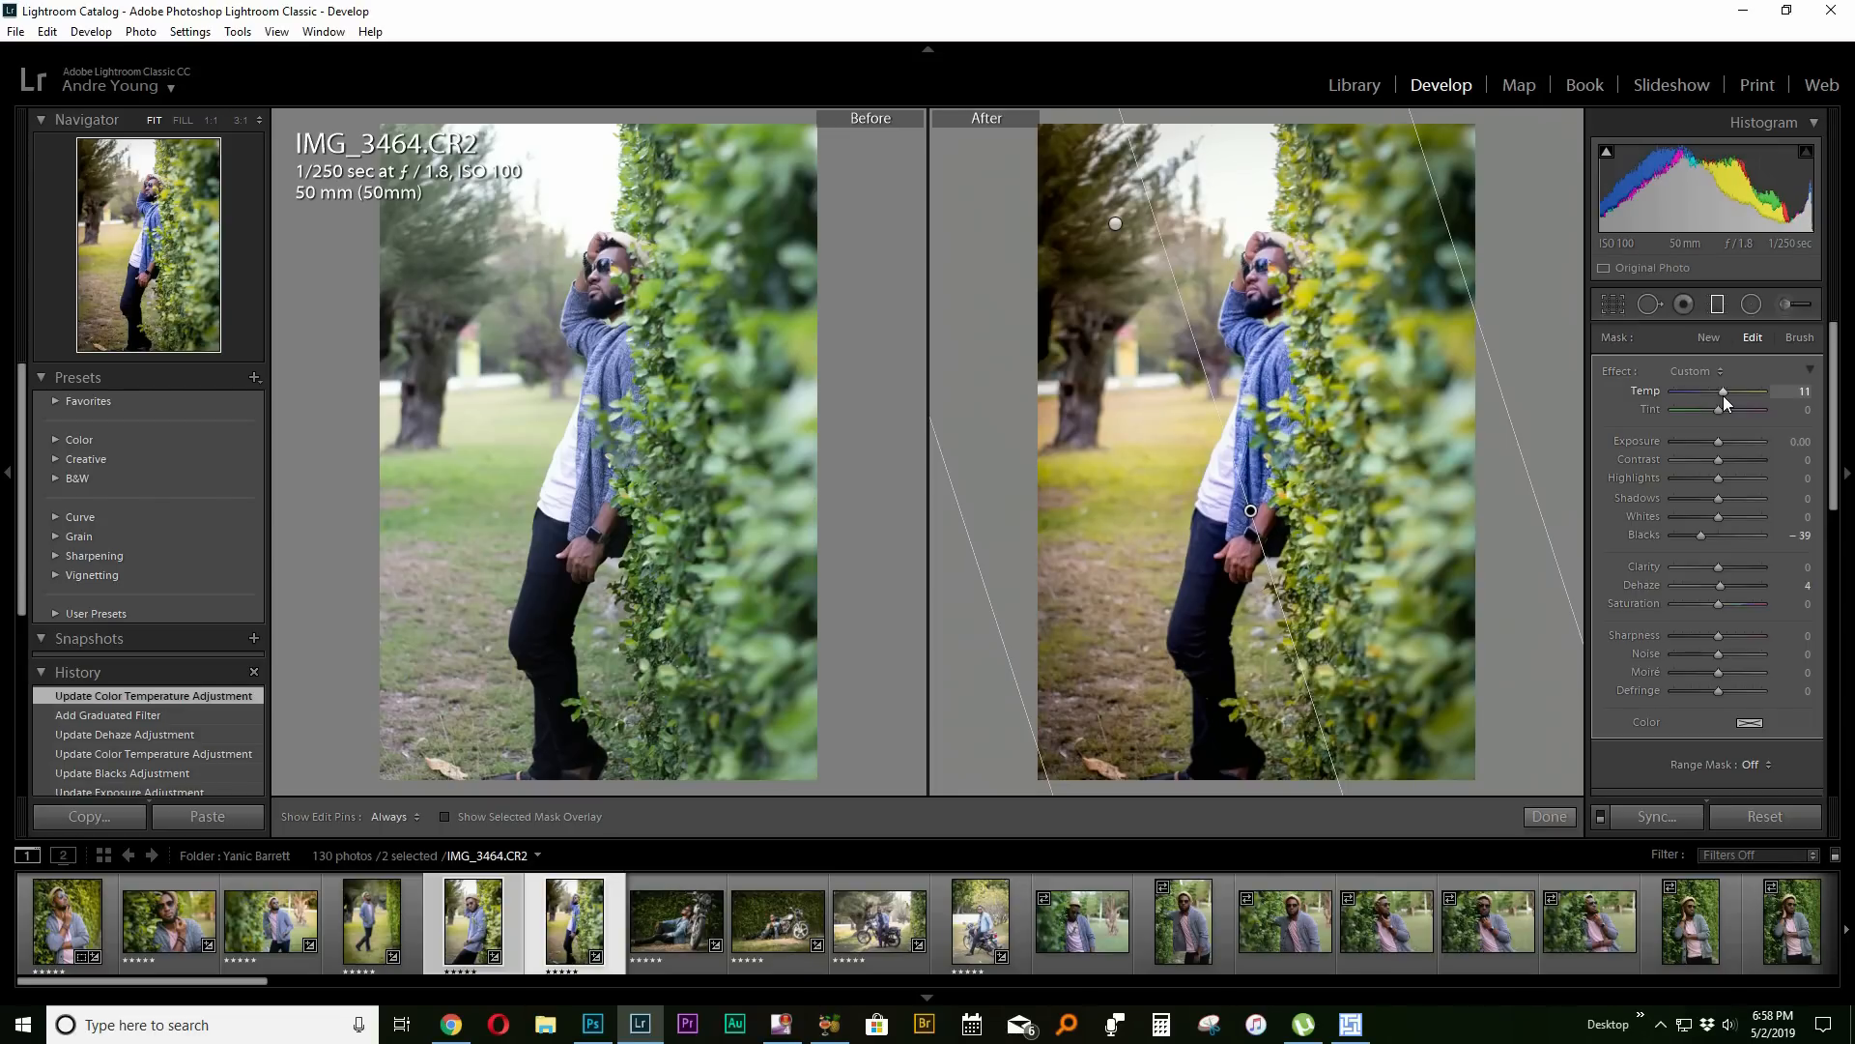
# Move the tree's graduated filter slightly closer to the man, and finish the graduated filter adjustment.
pyautogui.click(1115, 224)
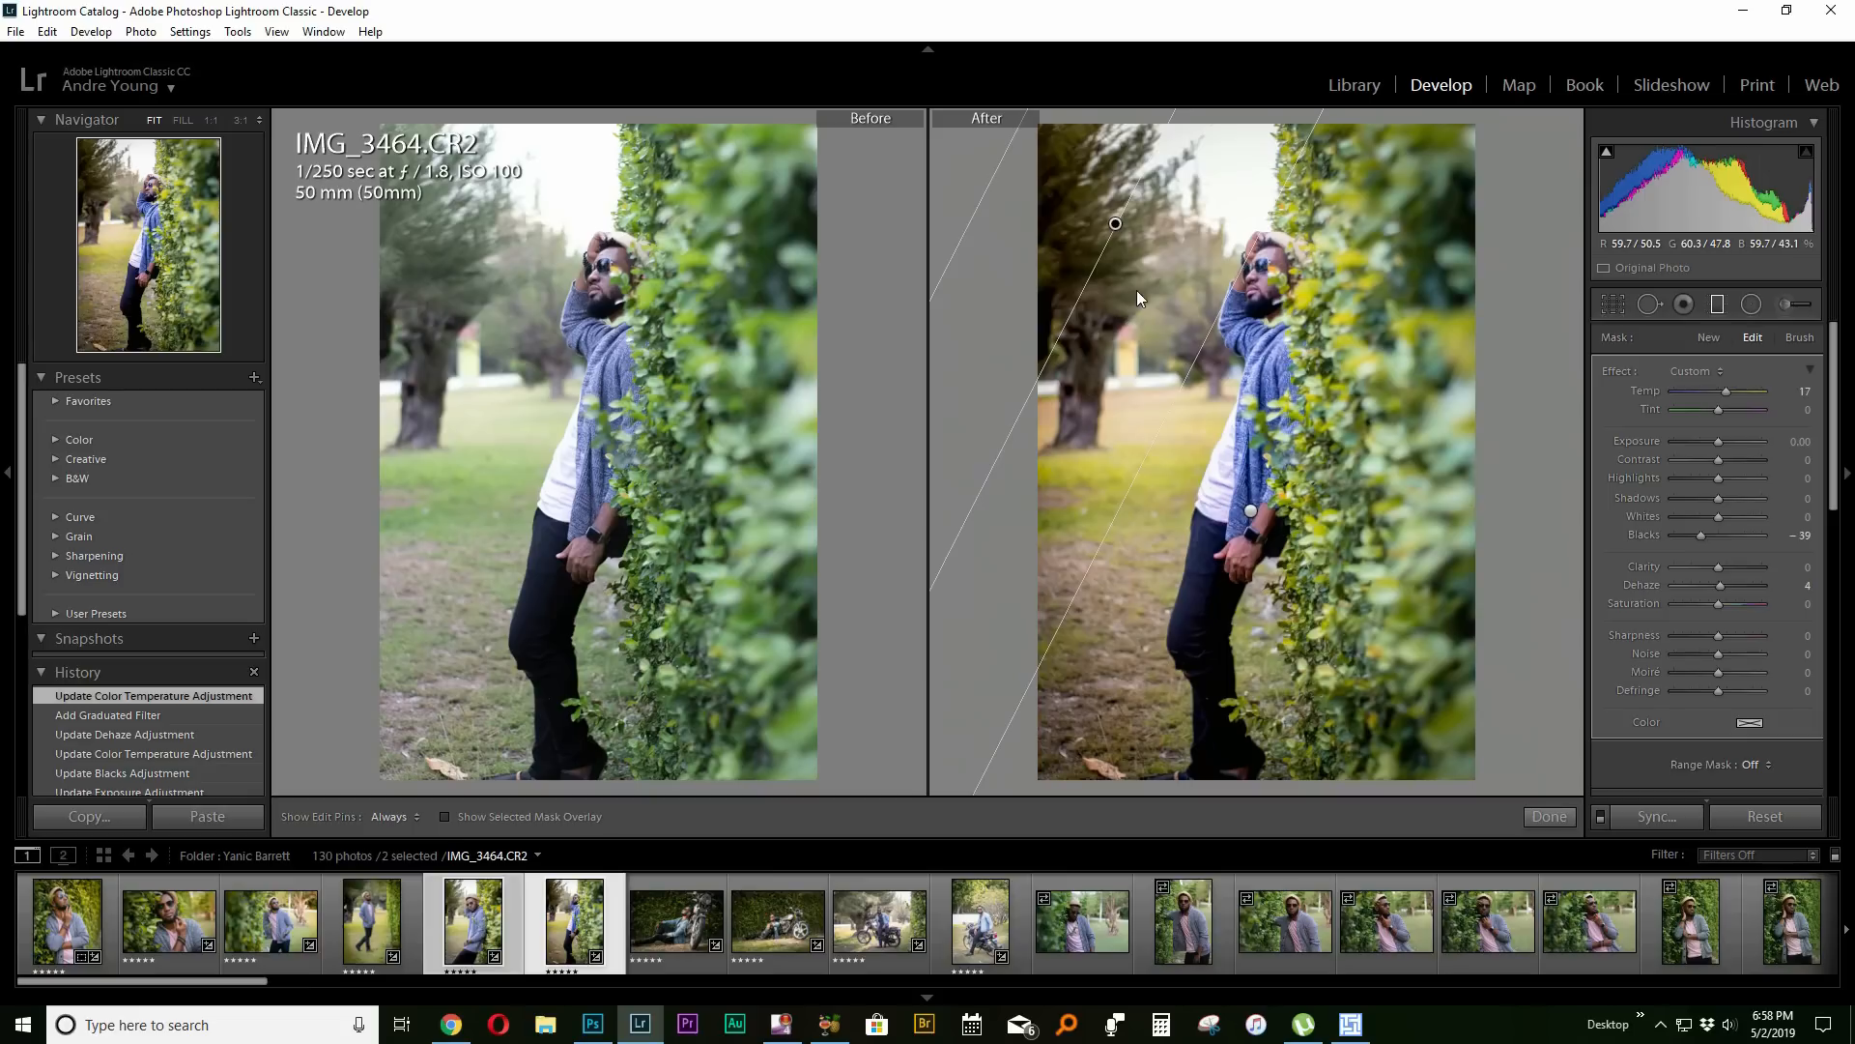
pyautogui.moveTo(1116, 223); pyautogui.dragTo(1158, 240)
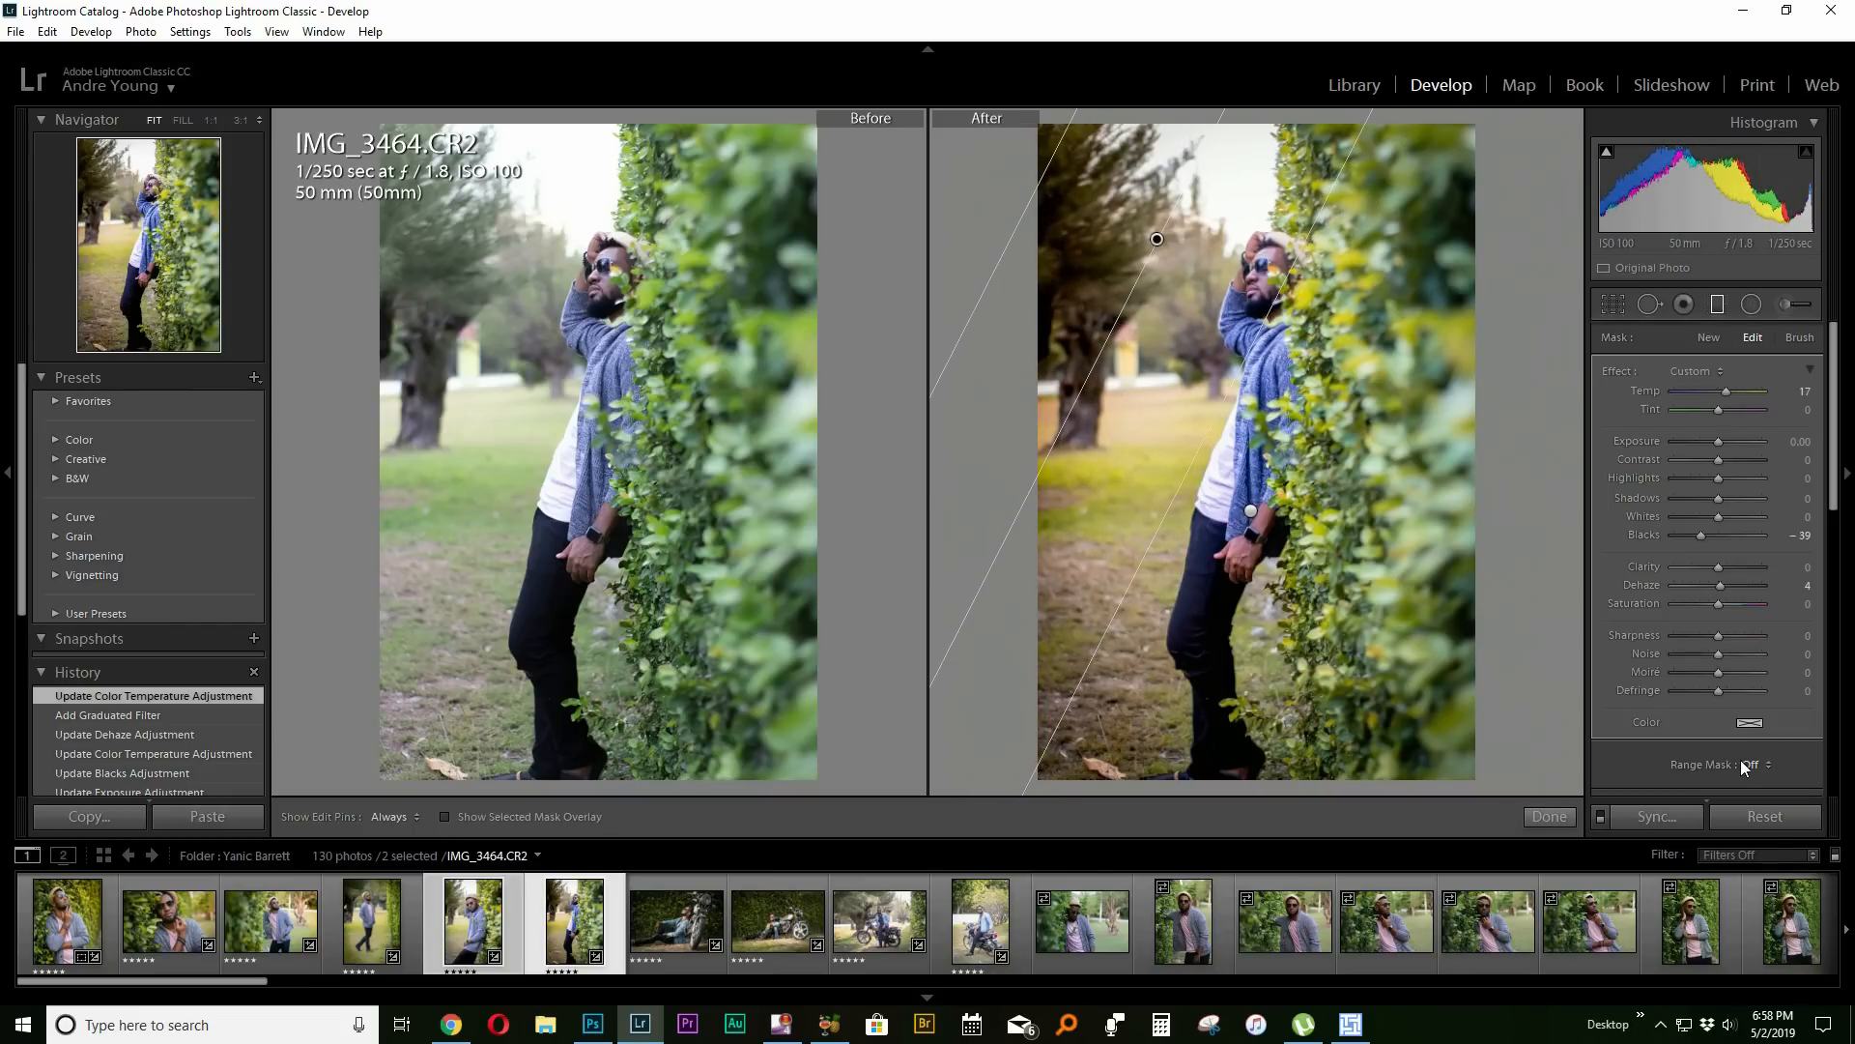
pyautogui.click(1548, 815)
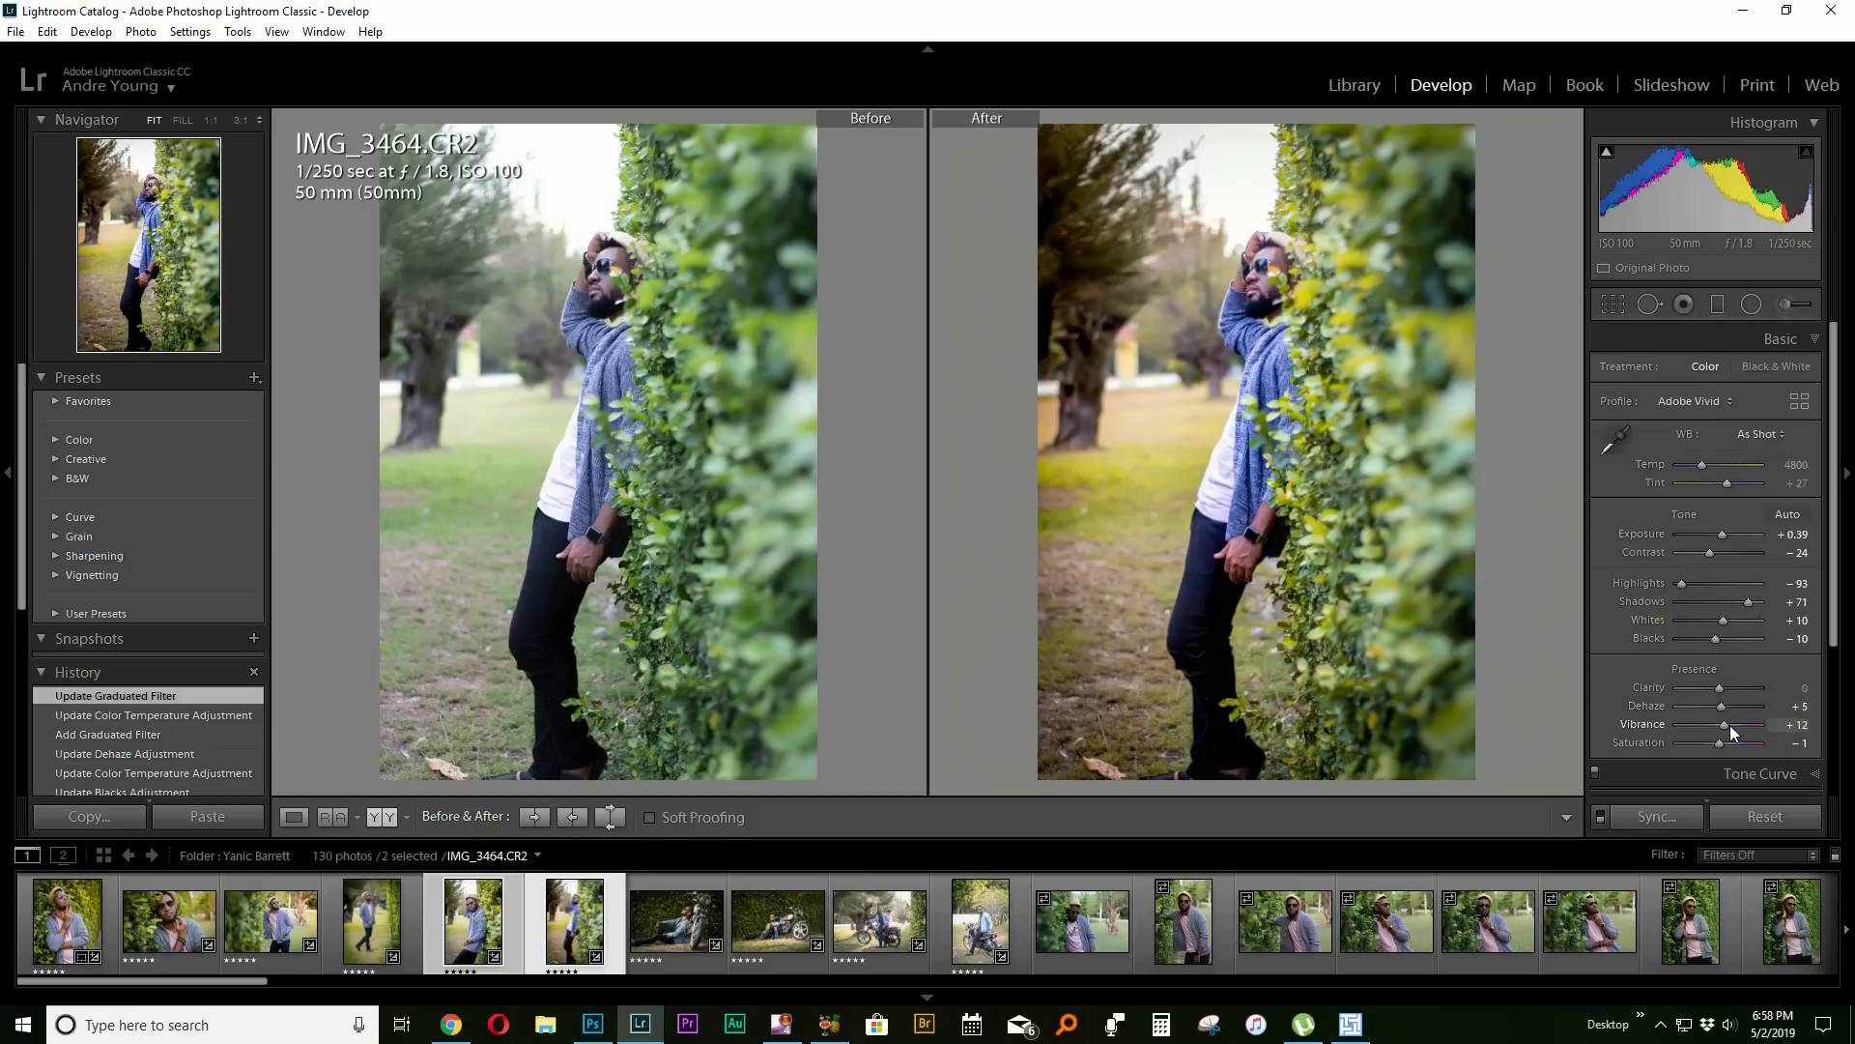
# Set the photo's overall vibrance to +17 and its white balance temperature to 4976.
pyautogui.moveTo(1731, 725); pyautogui.dragTo(1731, 725)
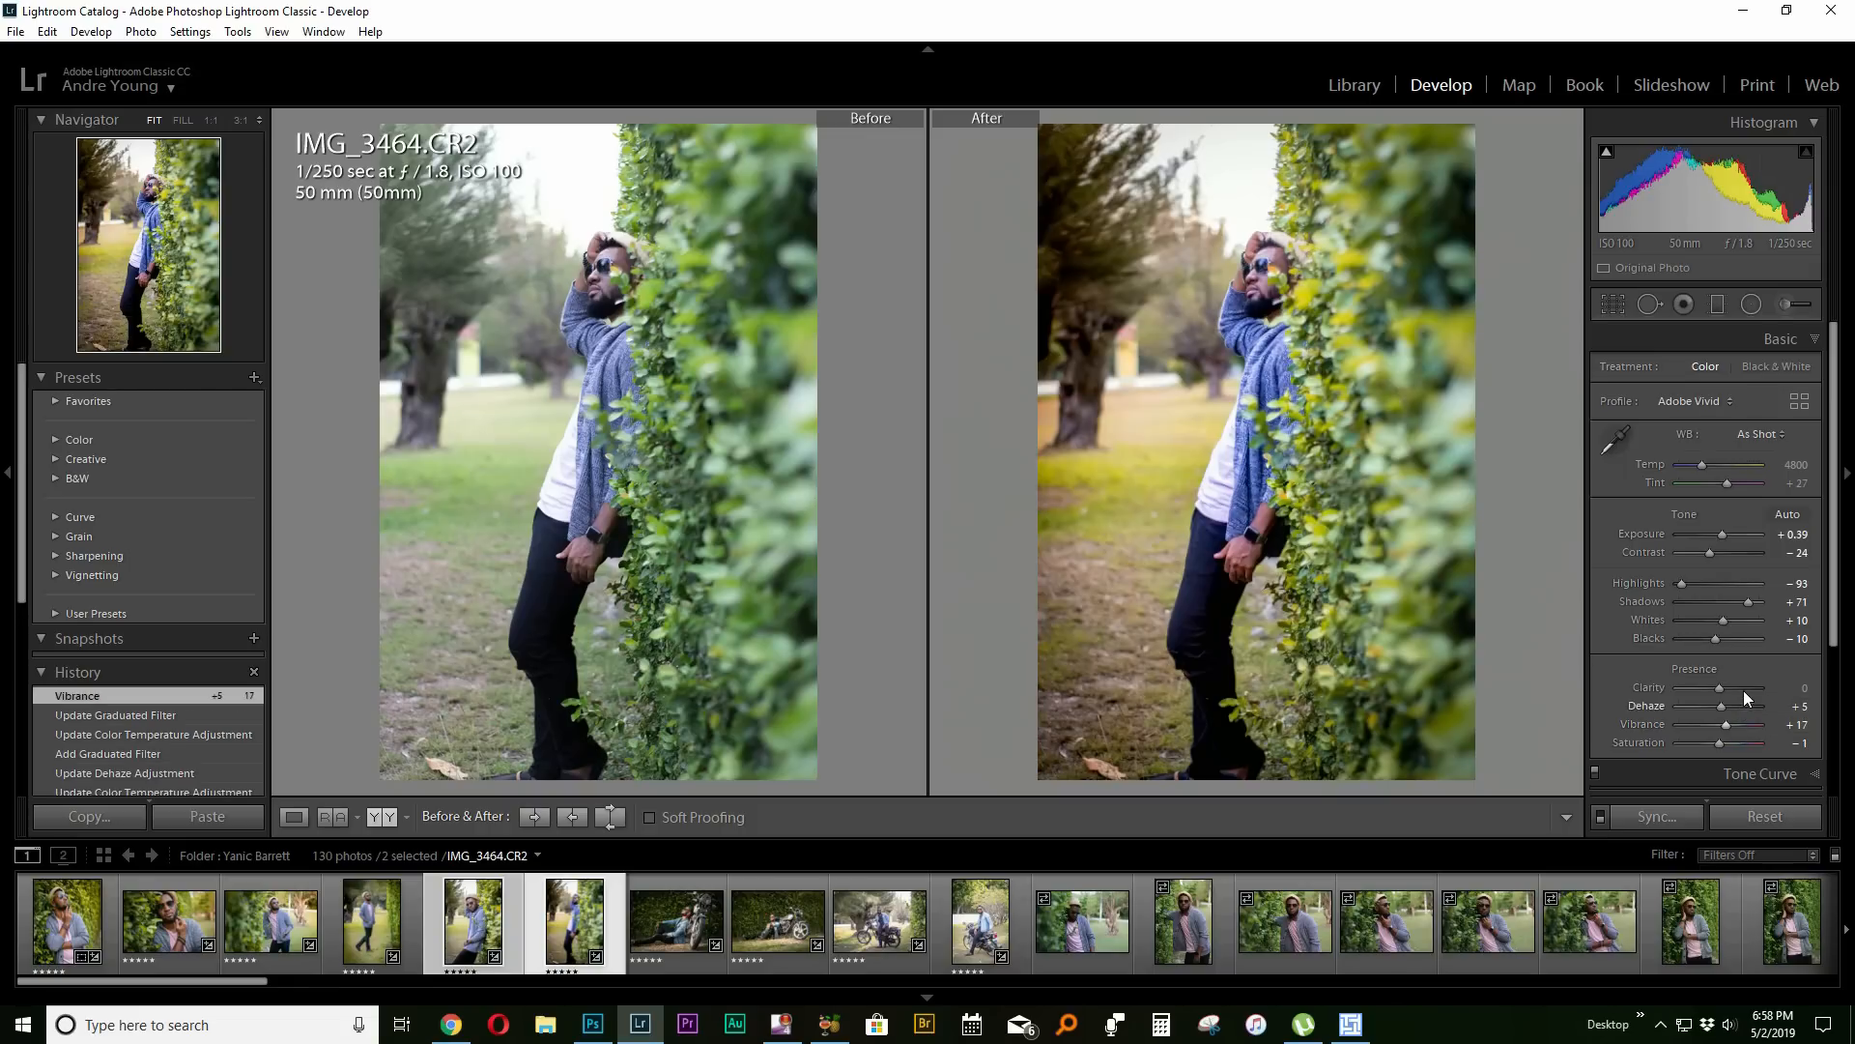
pyautogui.moveTo(1703, 465); pyautogui.dragTo(1707, 468)
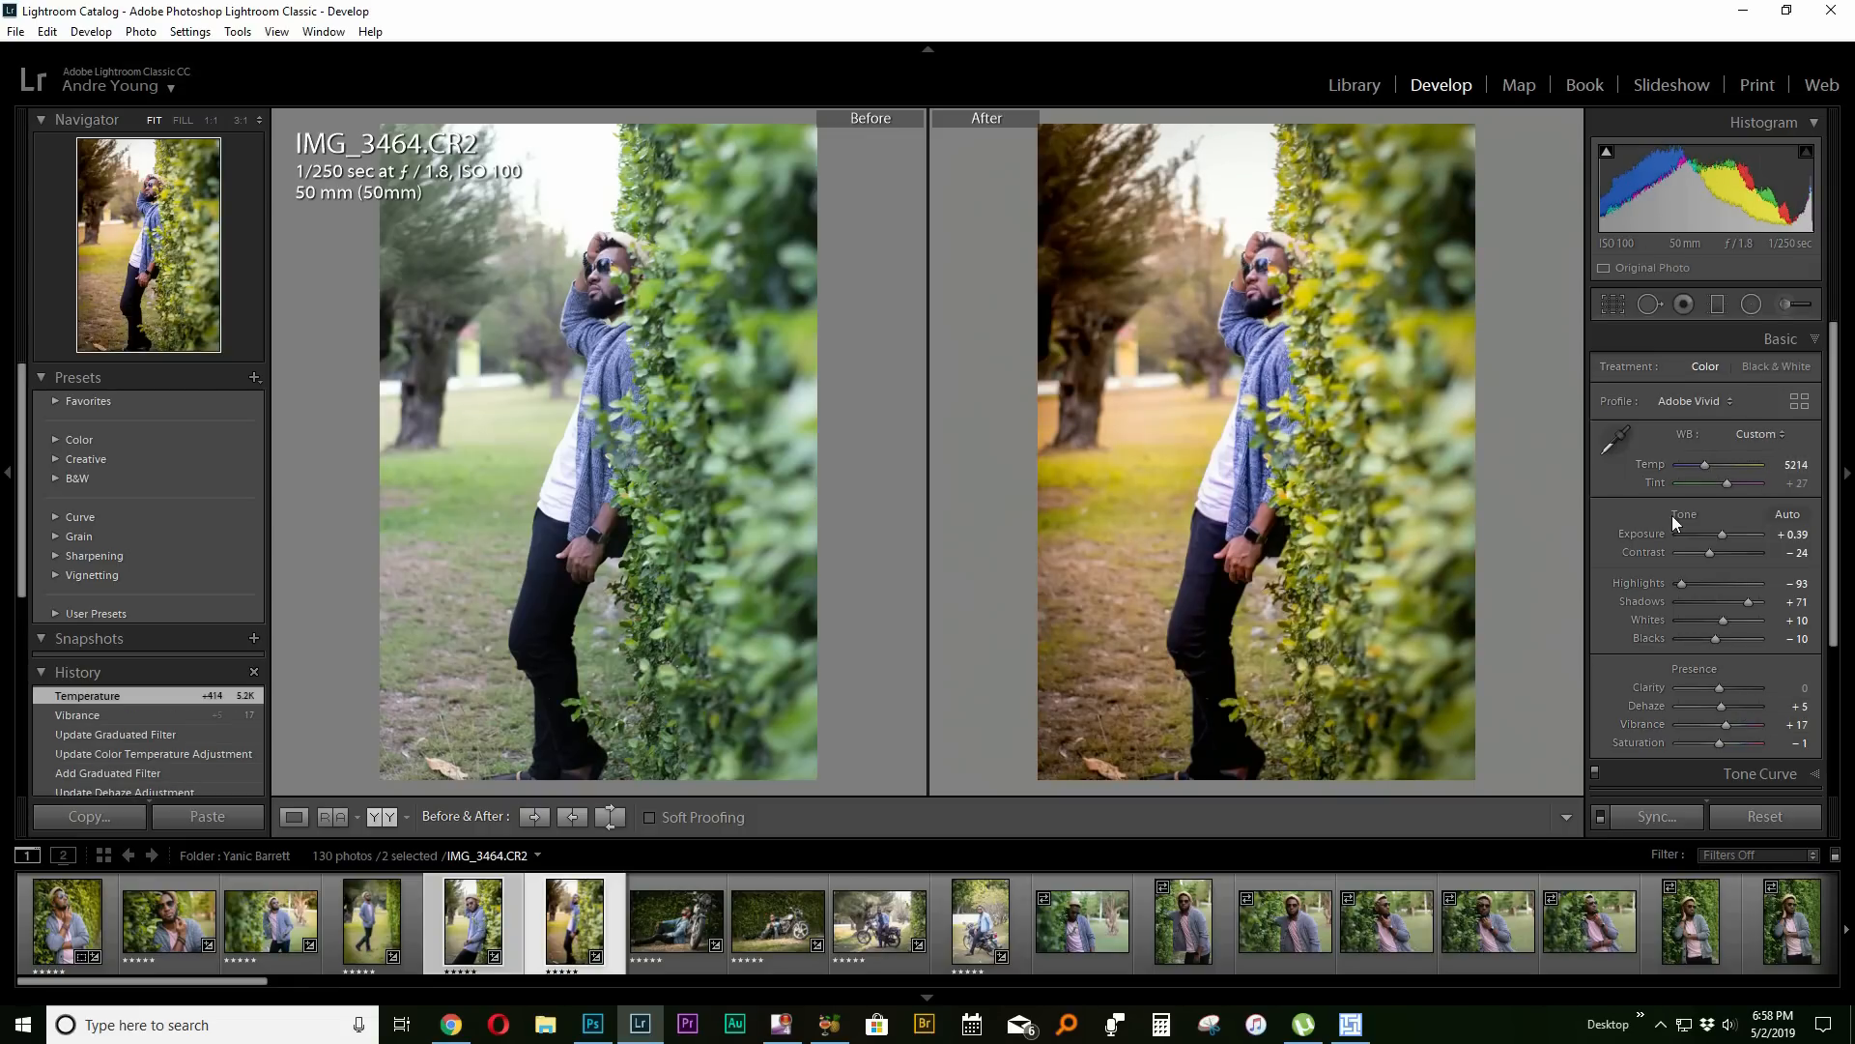
pyautogui.moveTo(1707, 466); pyautogui.dragTo(1703, 468)
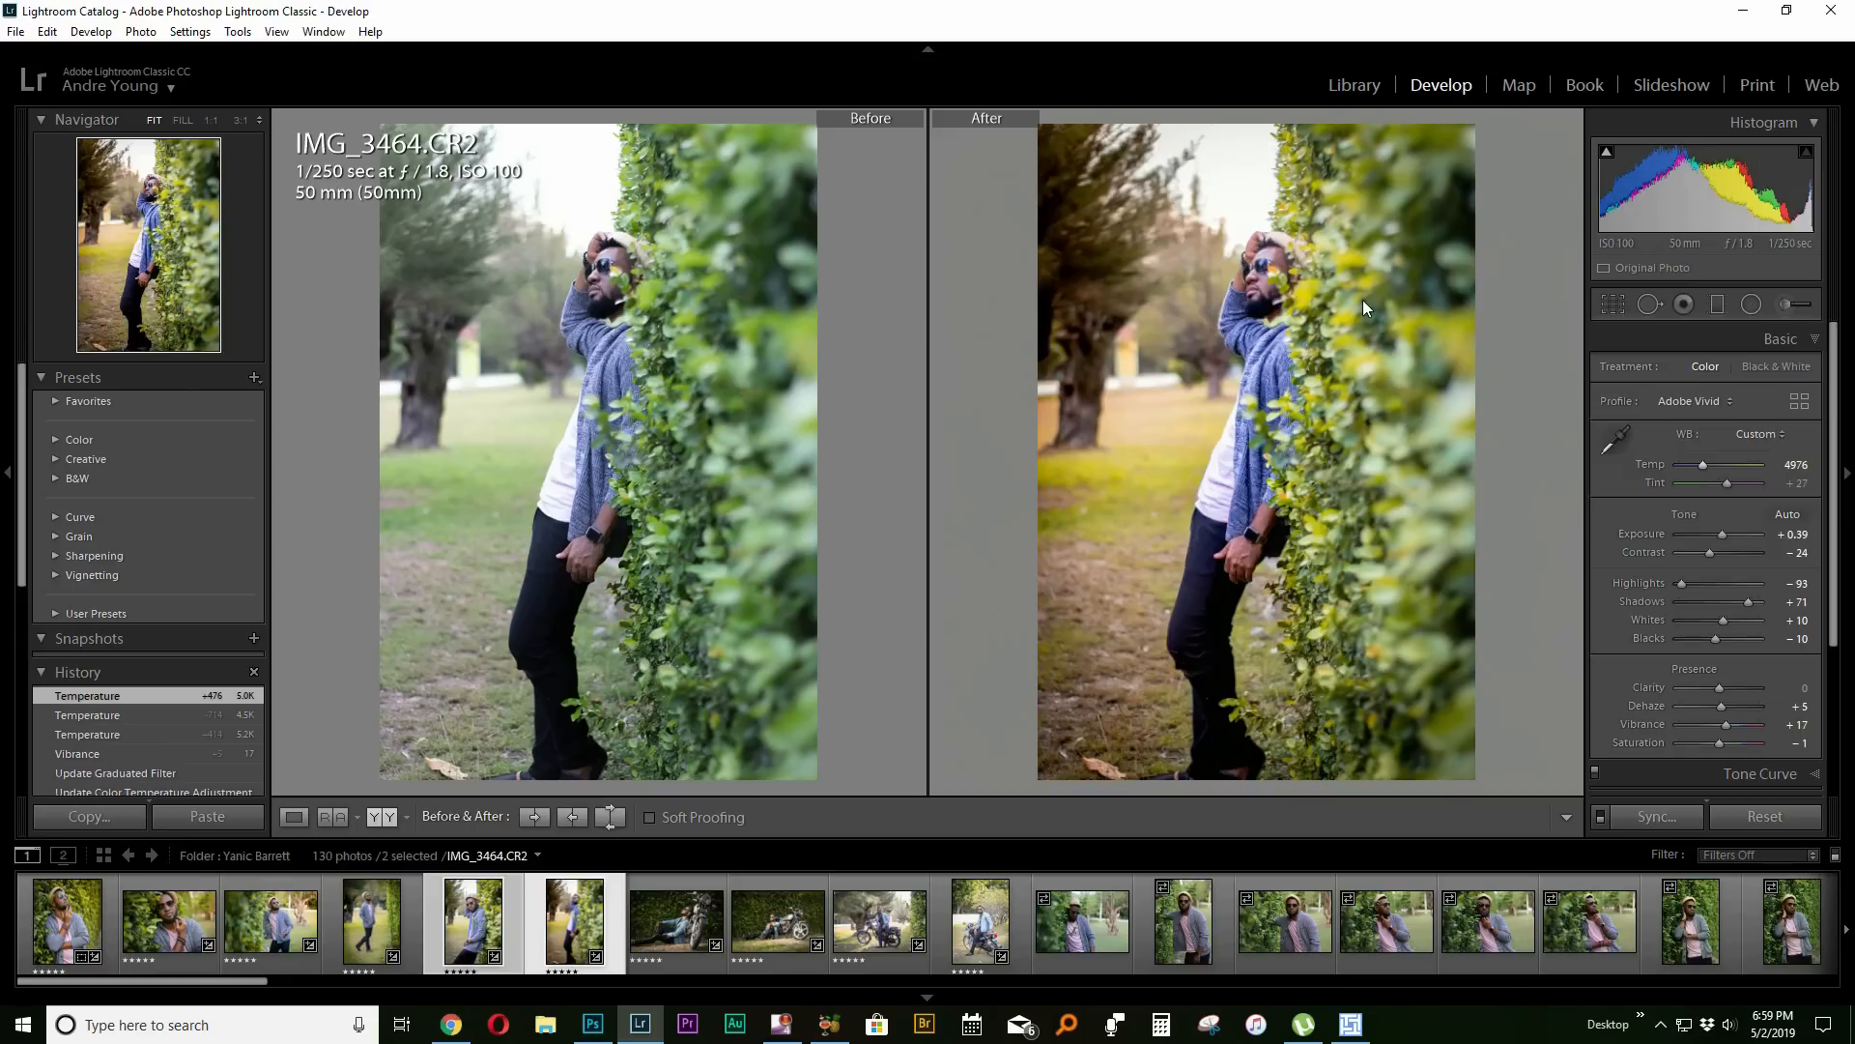
# Copy the develop settings of IMG_3464.CR2 with the preselected options and paste them onto the motorcycle photo IMG_3435.CR2.
pyautogui.click(659, 947)
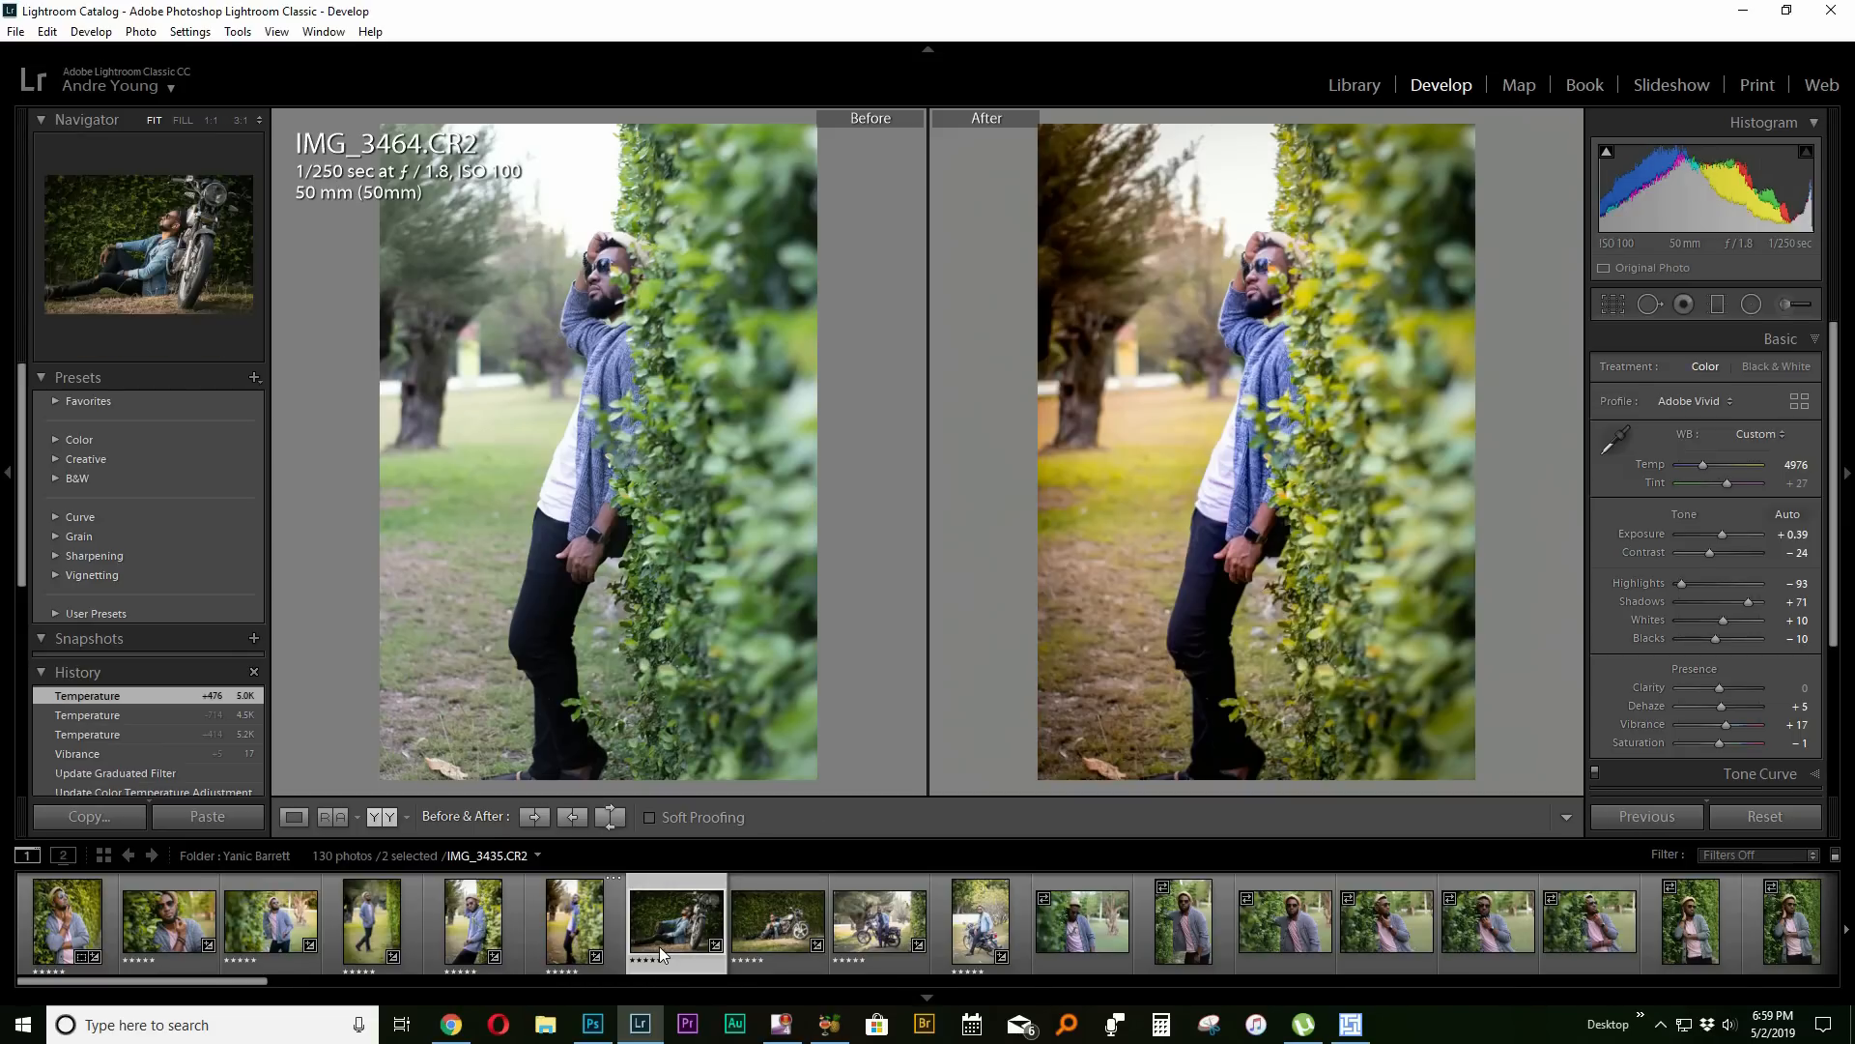
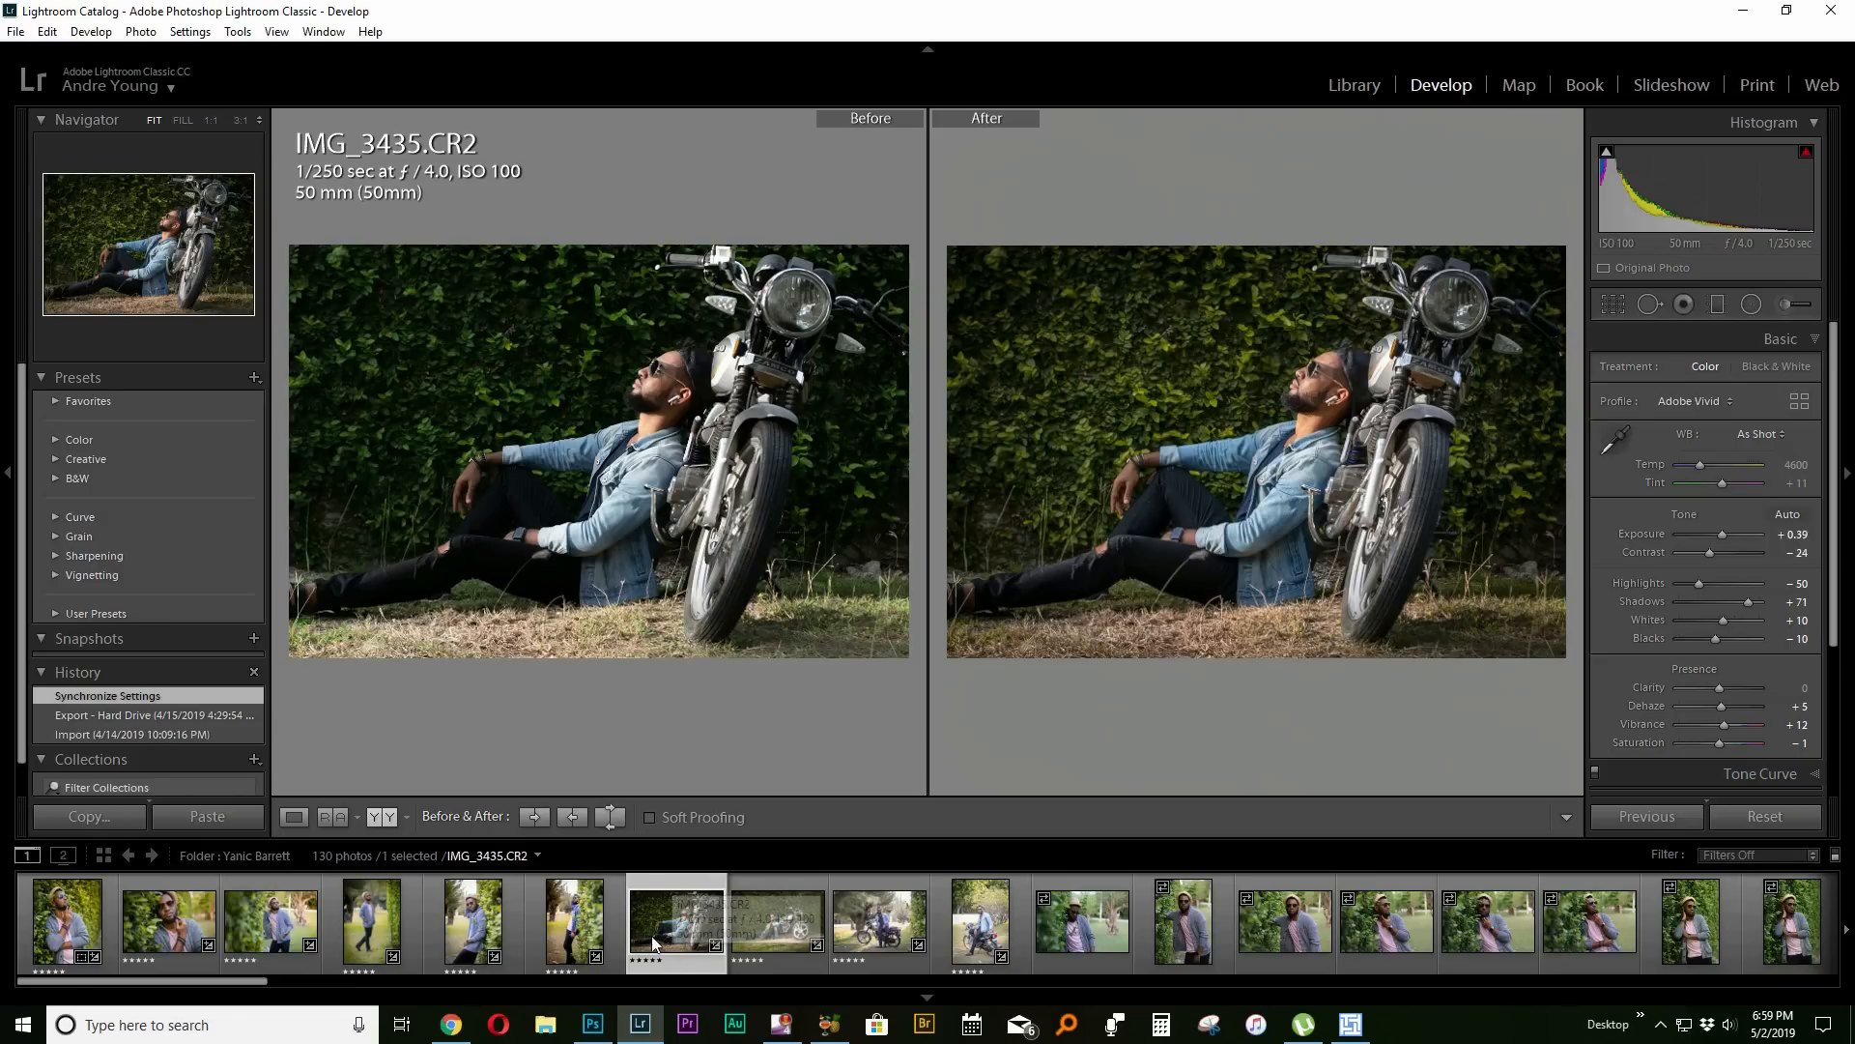
pyautogui.click(575, 930)
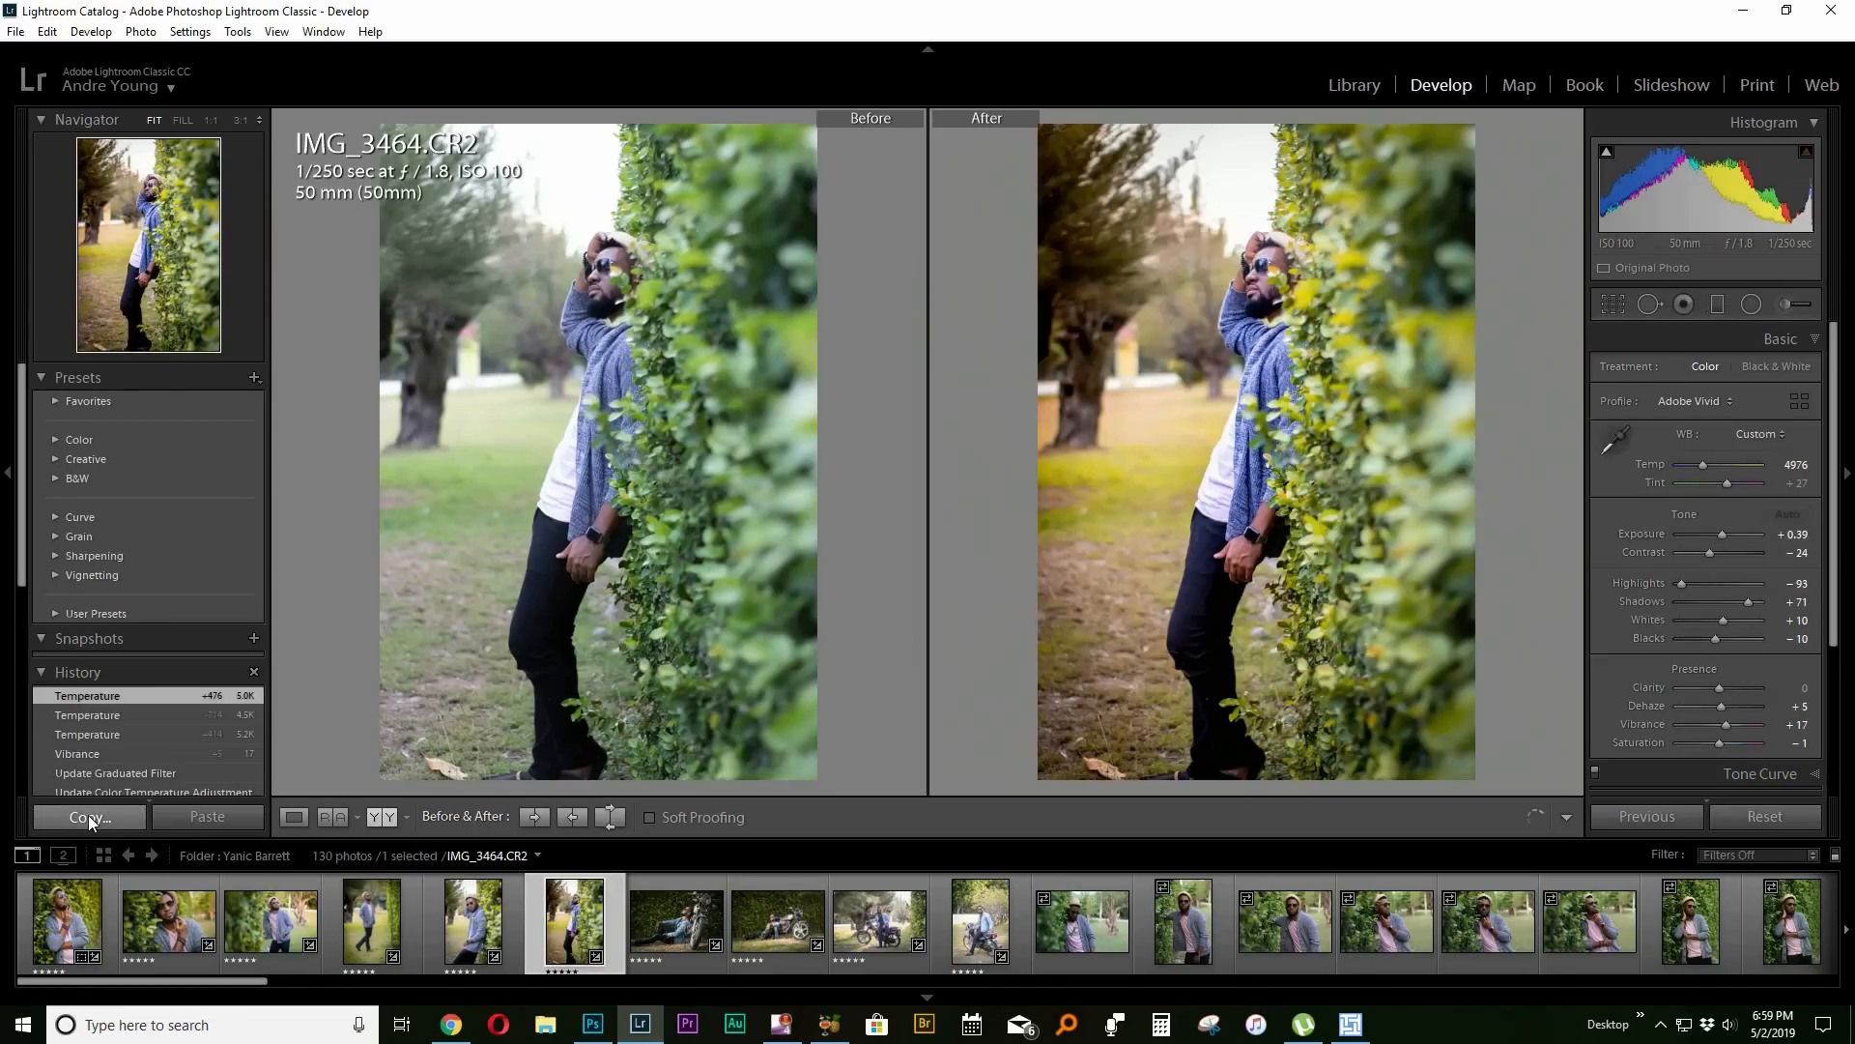
pyautogui.click(89, 816)
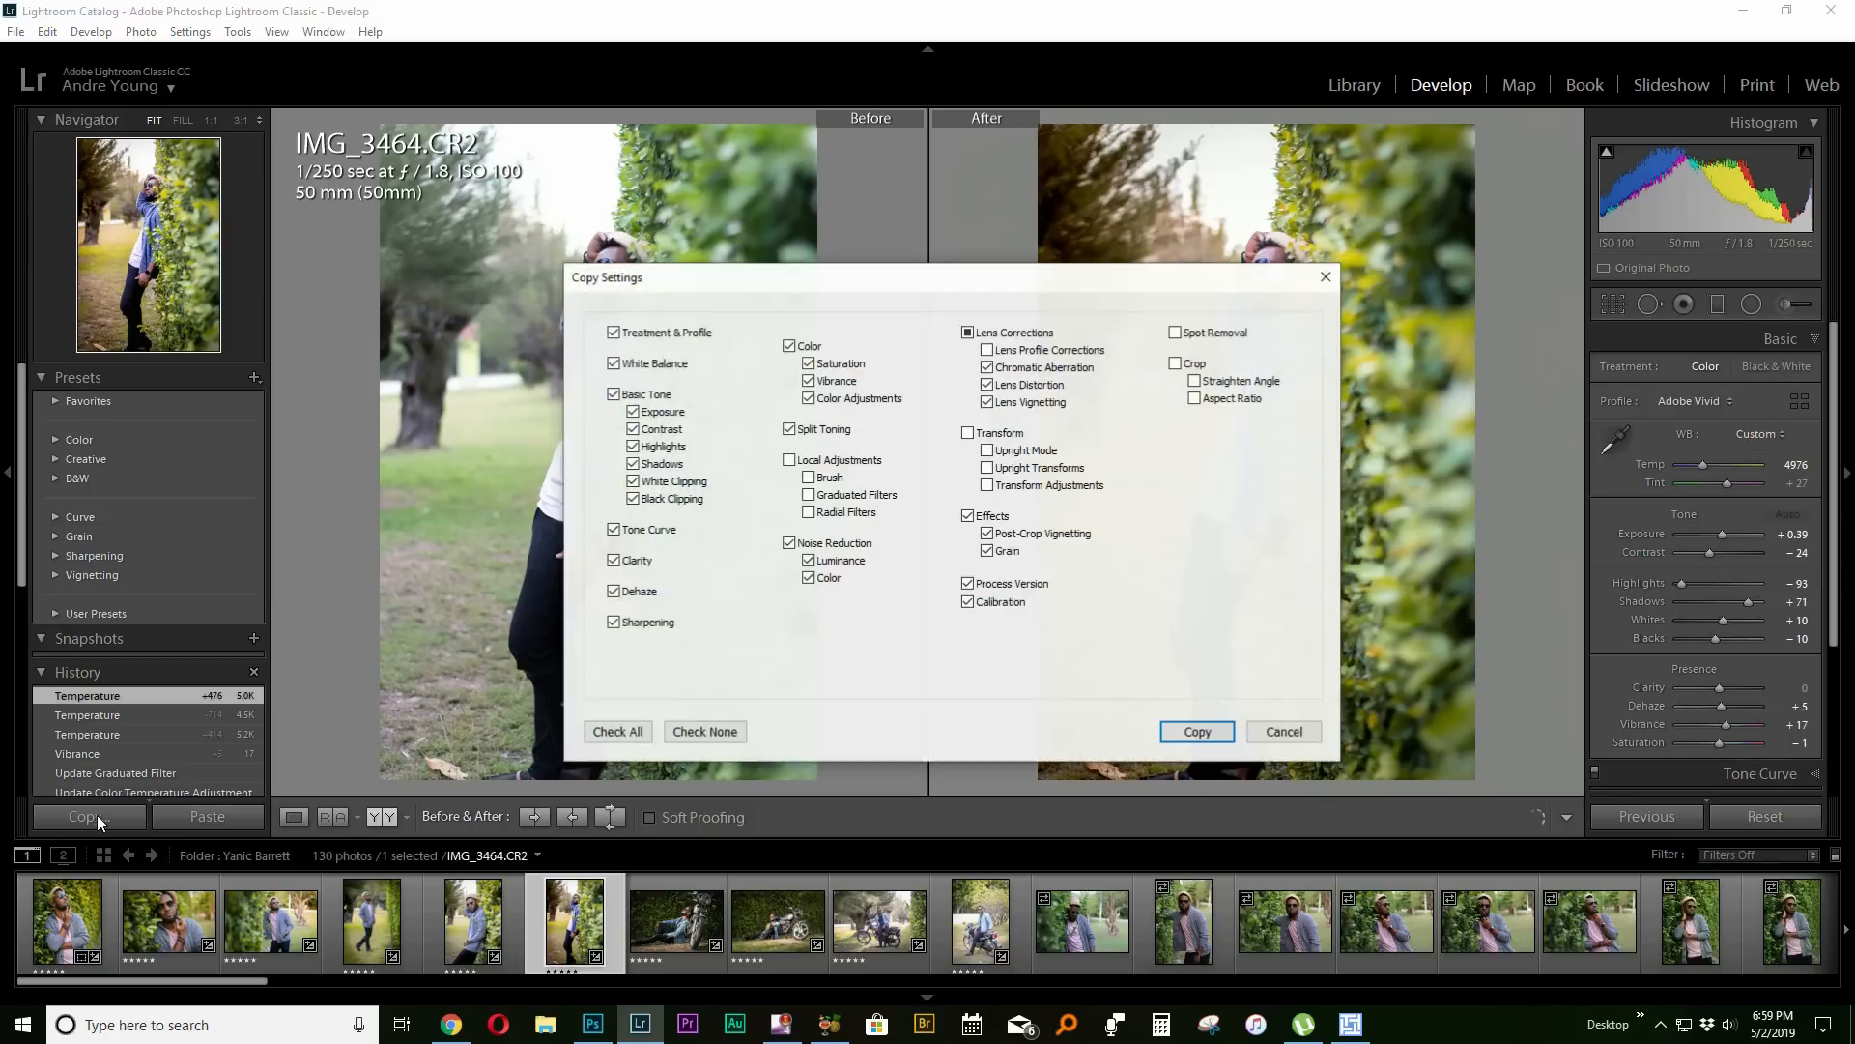
pyautogui.click(1203, 735)
pyautogui.click(688, 937)
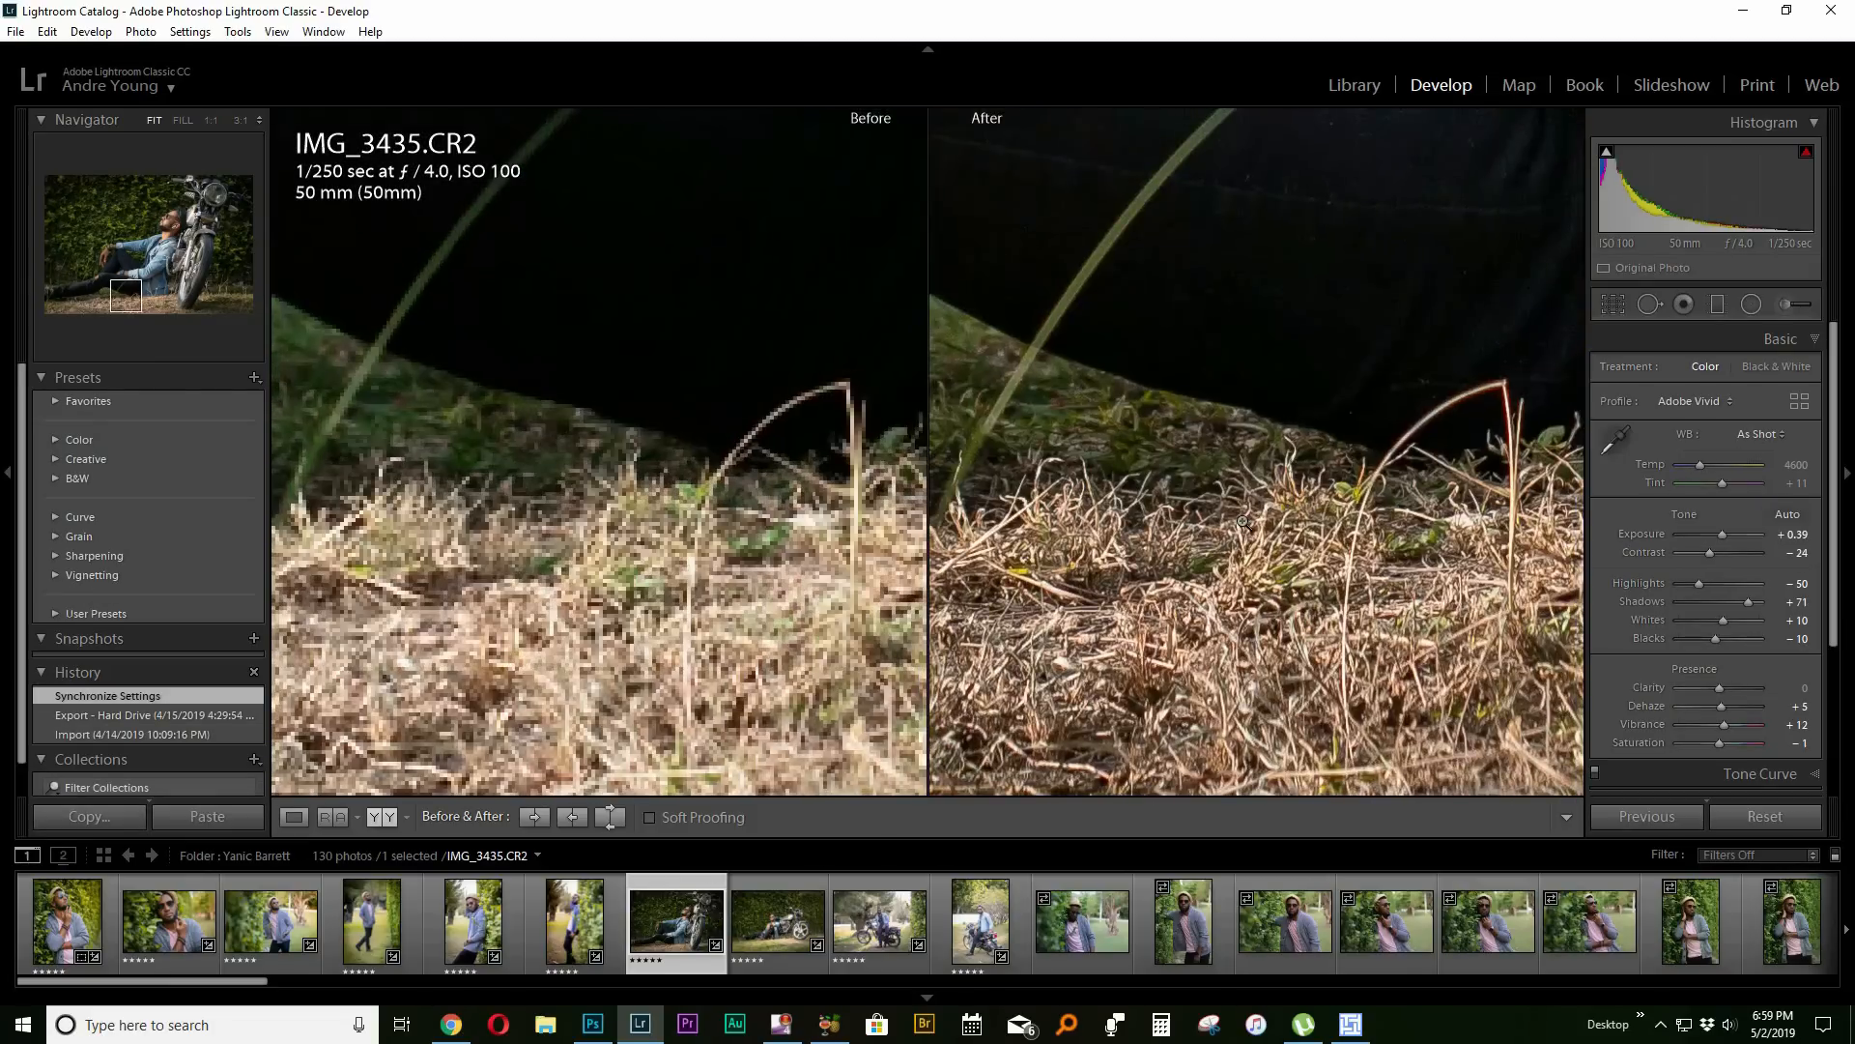
pyautogui.click(1243, 519)
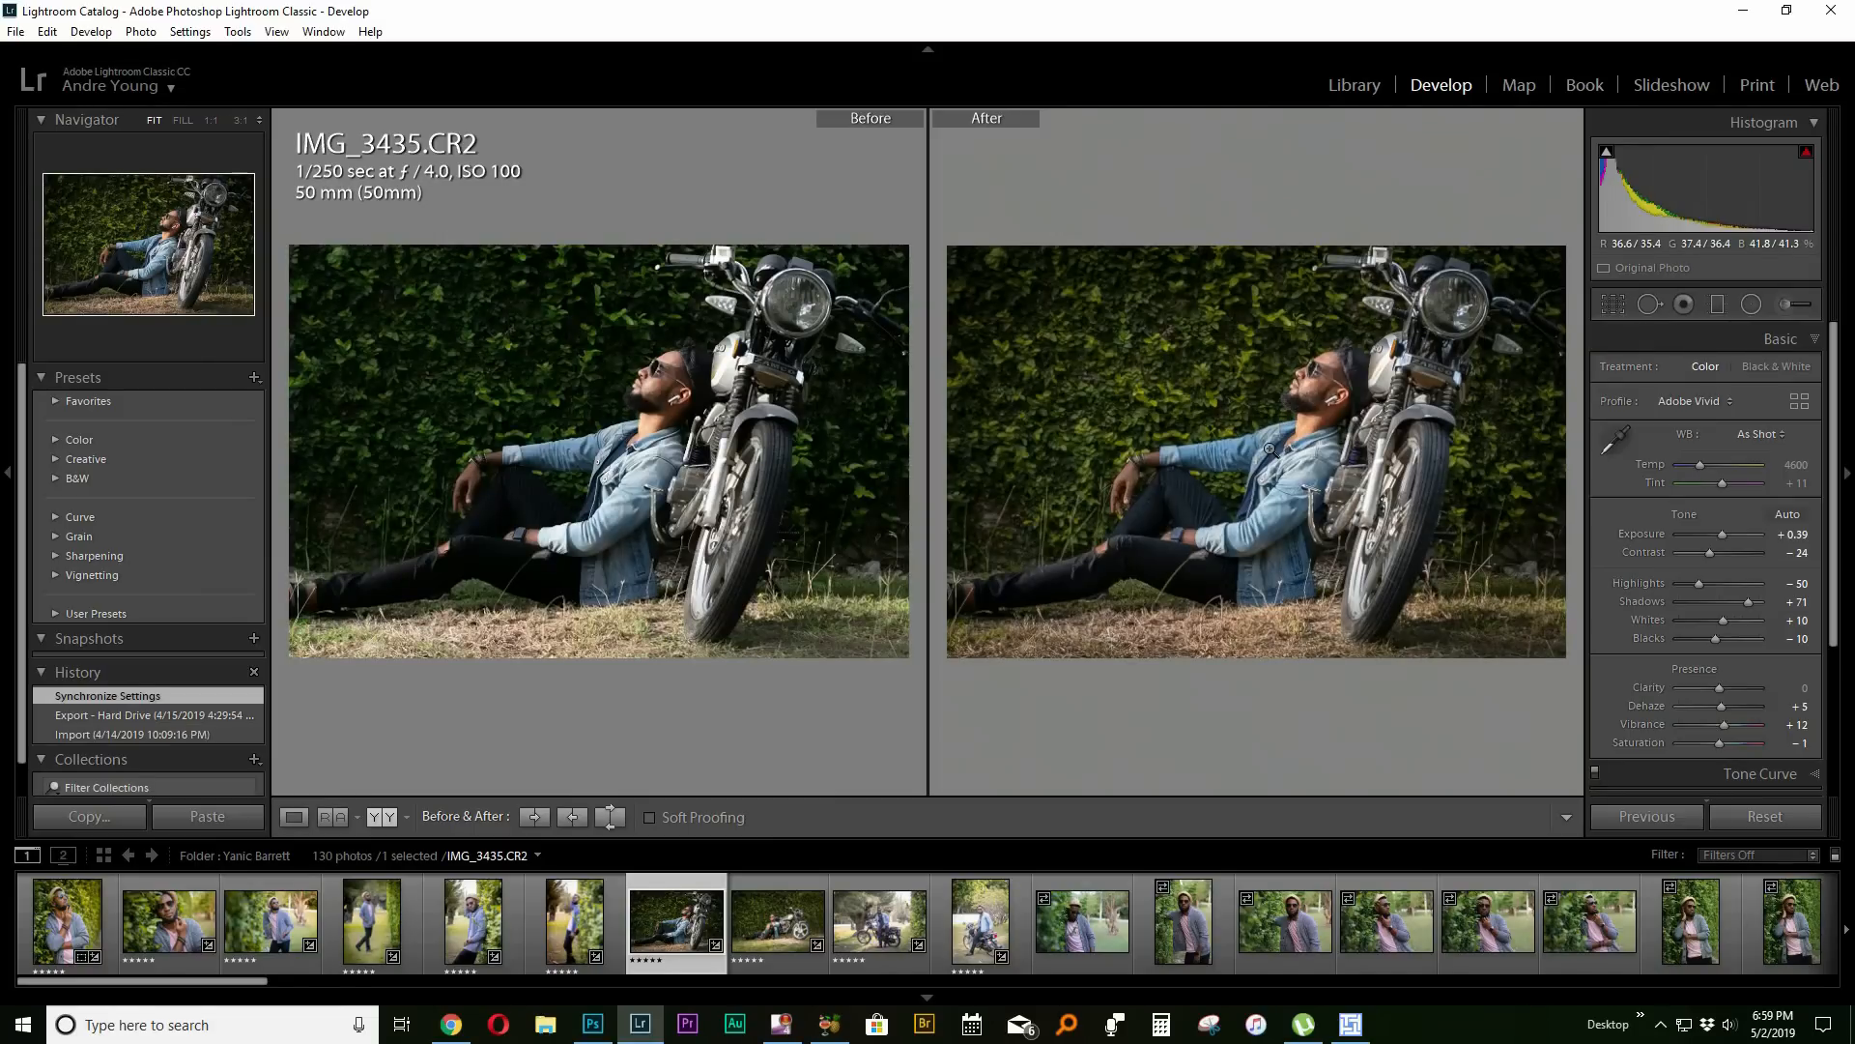
pyautogui.click(213, 817)
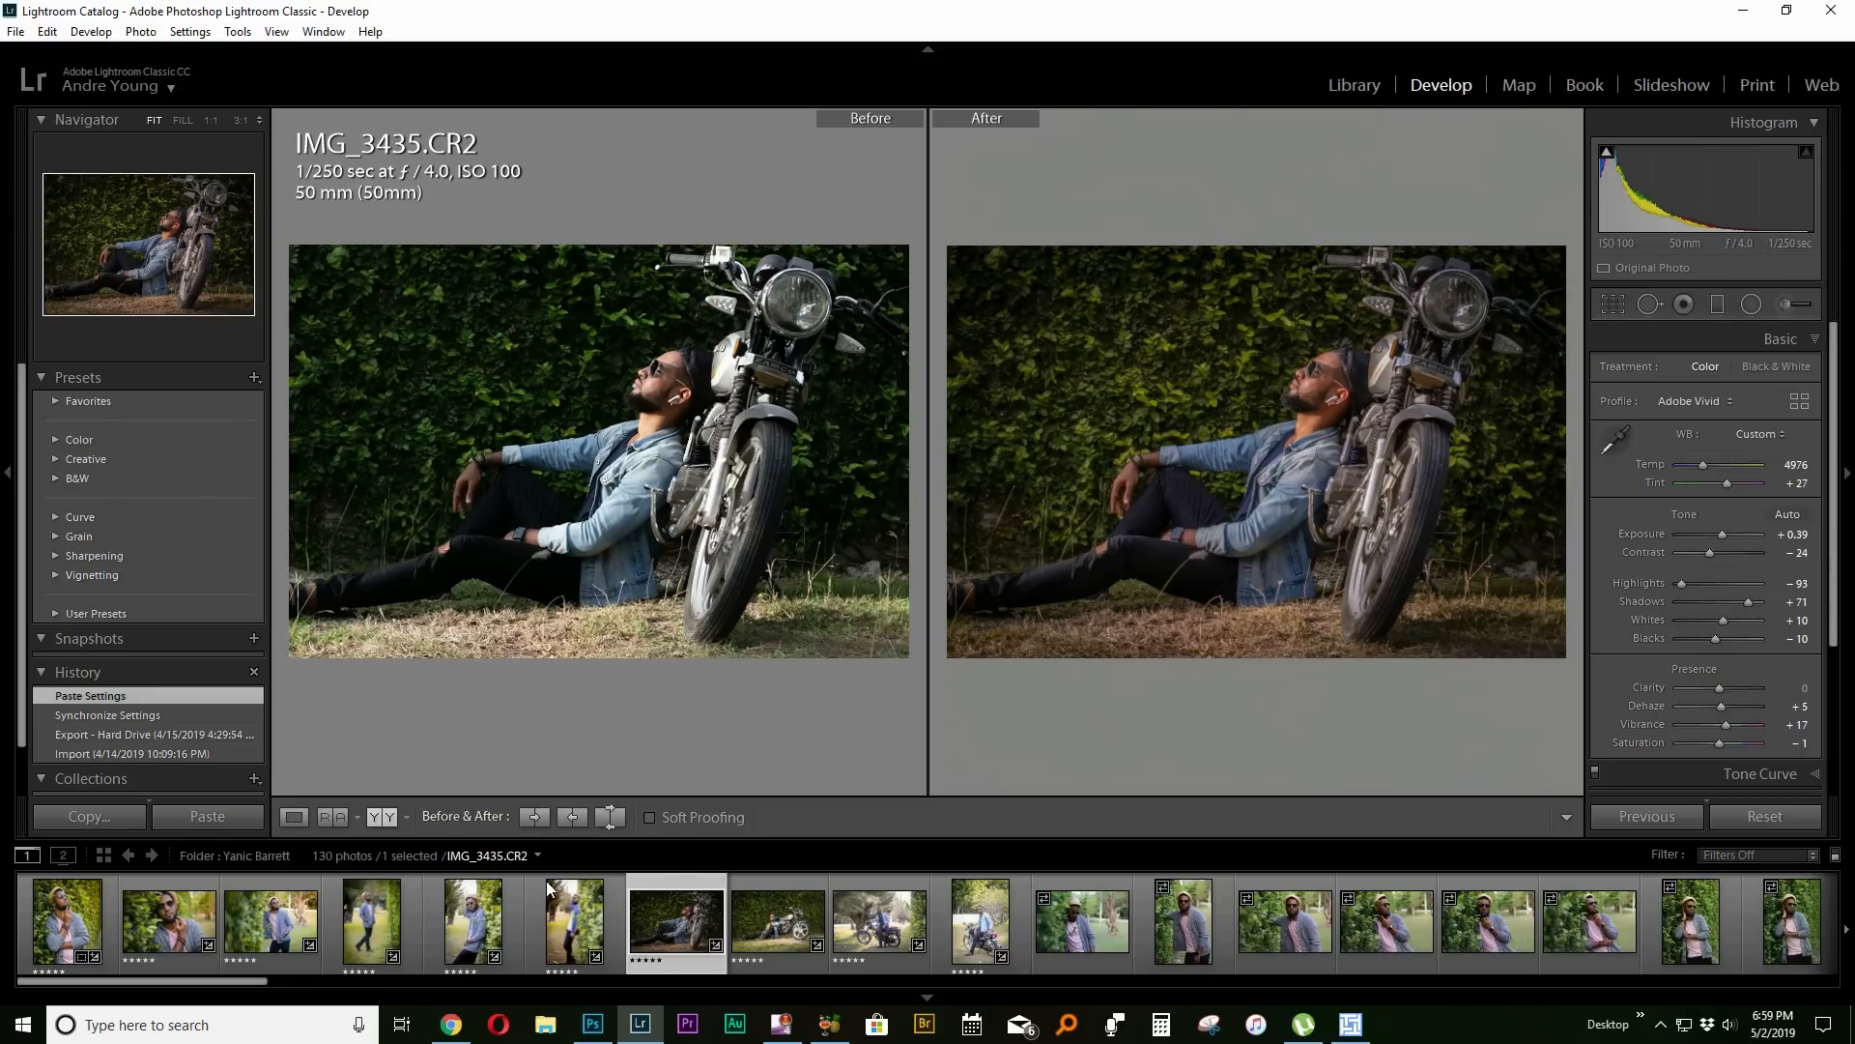
# Show only the edited photo and add an inverted radial filter over the hedge and the man's upper body with exposure 0.35.
pyautogui.click(295, 817)
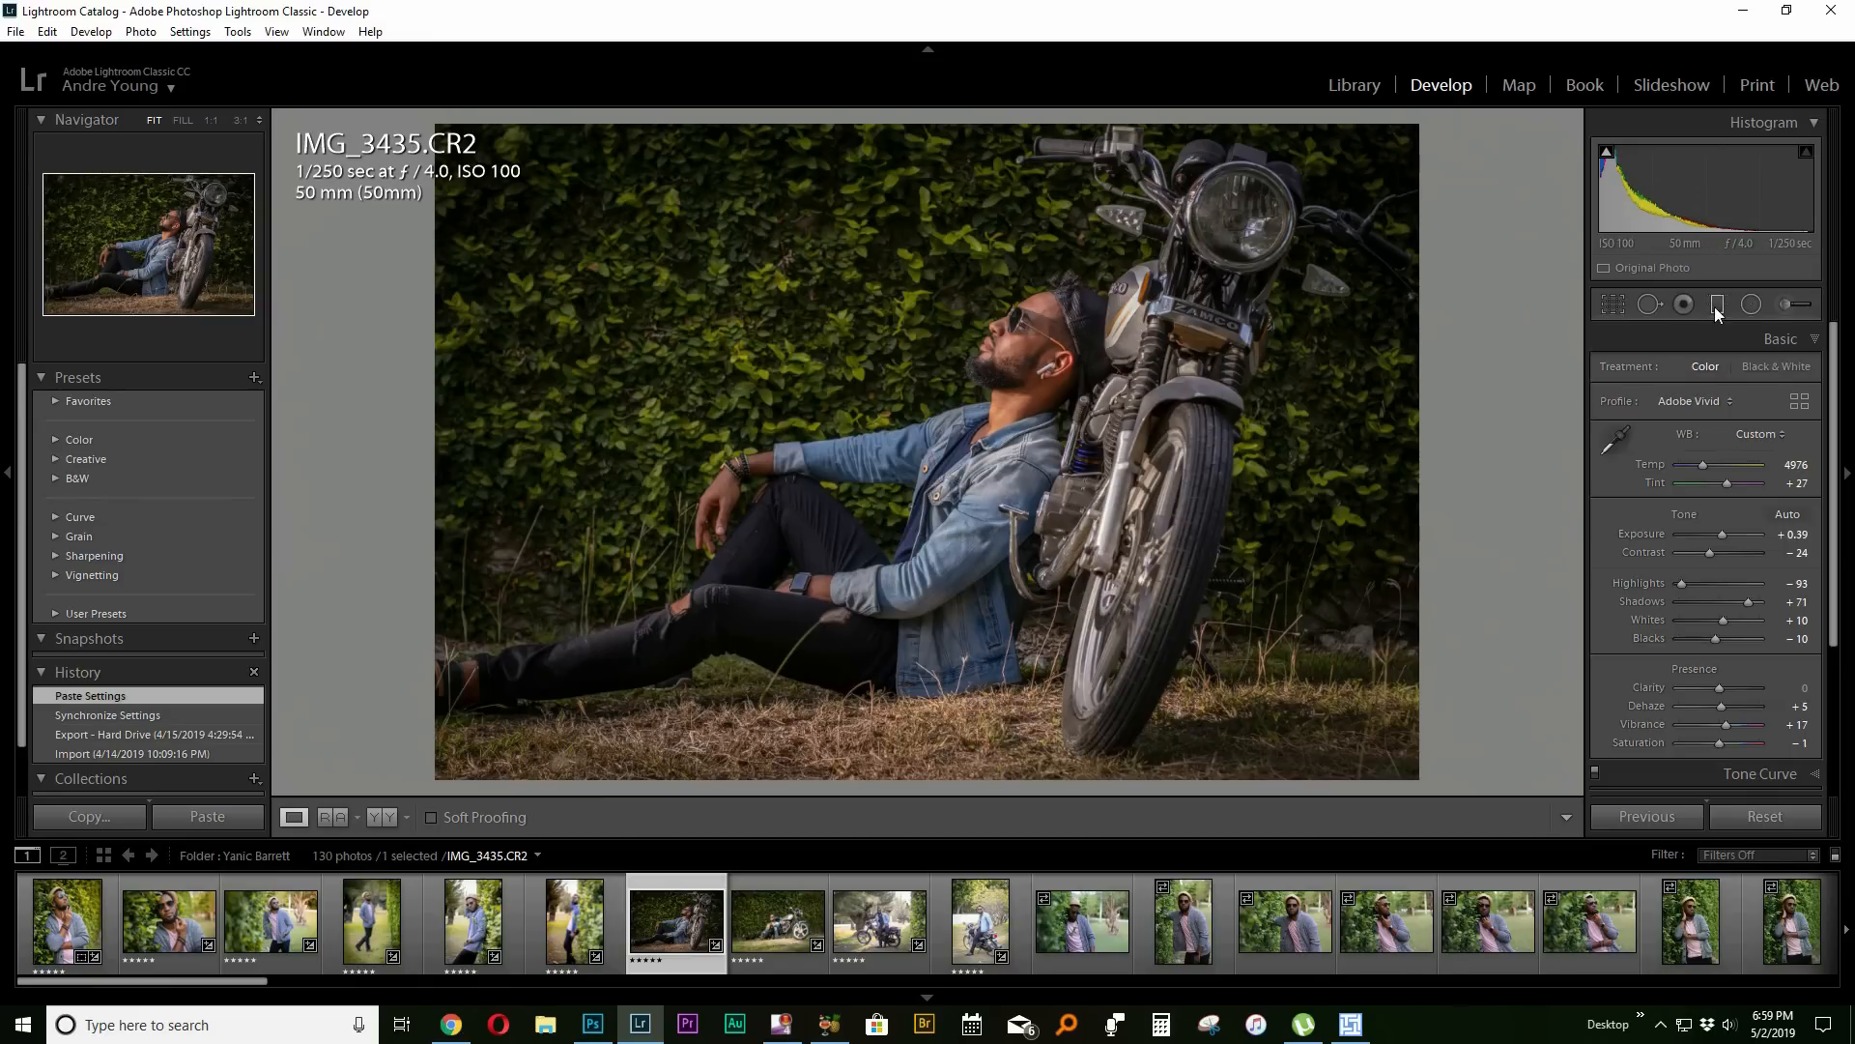
pyautogui.click(1752, 305)
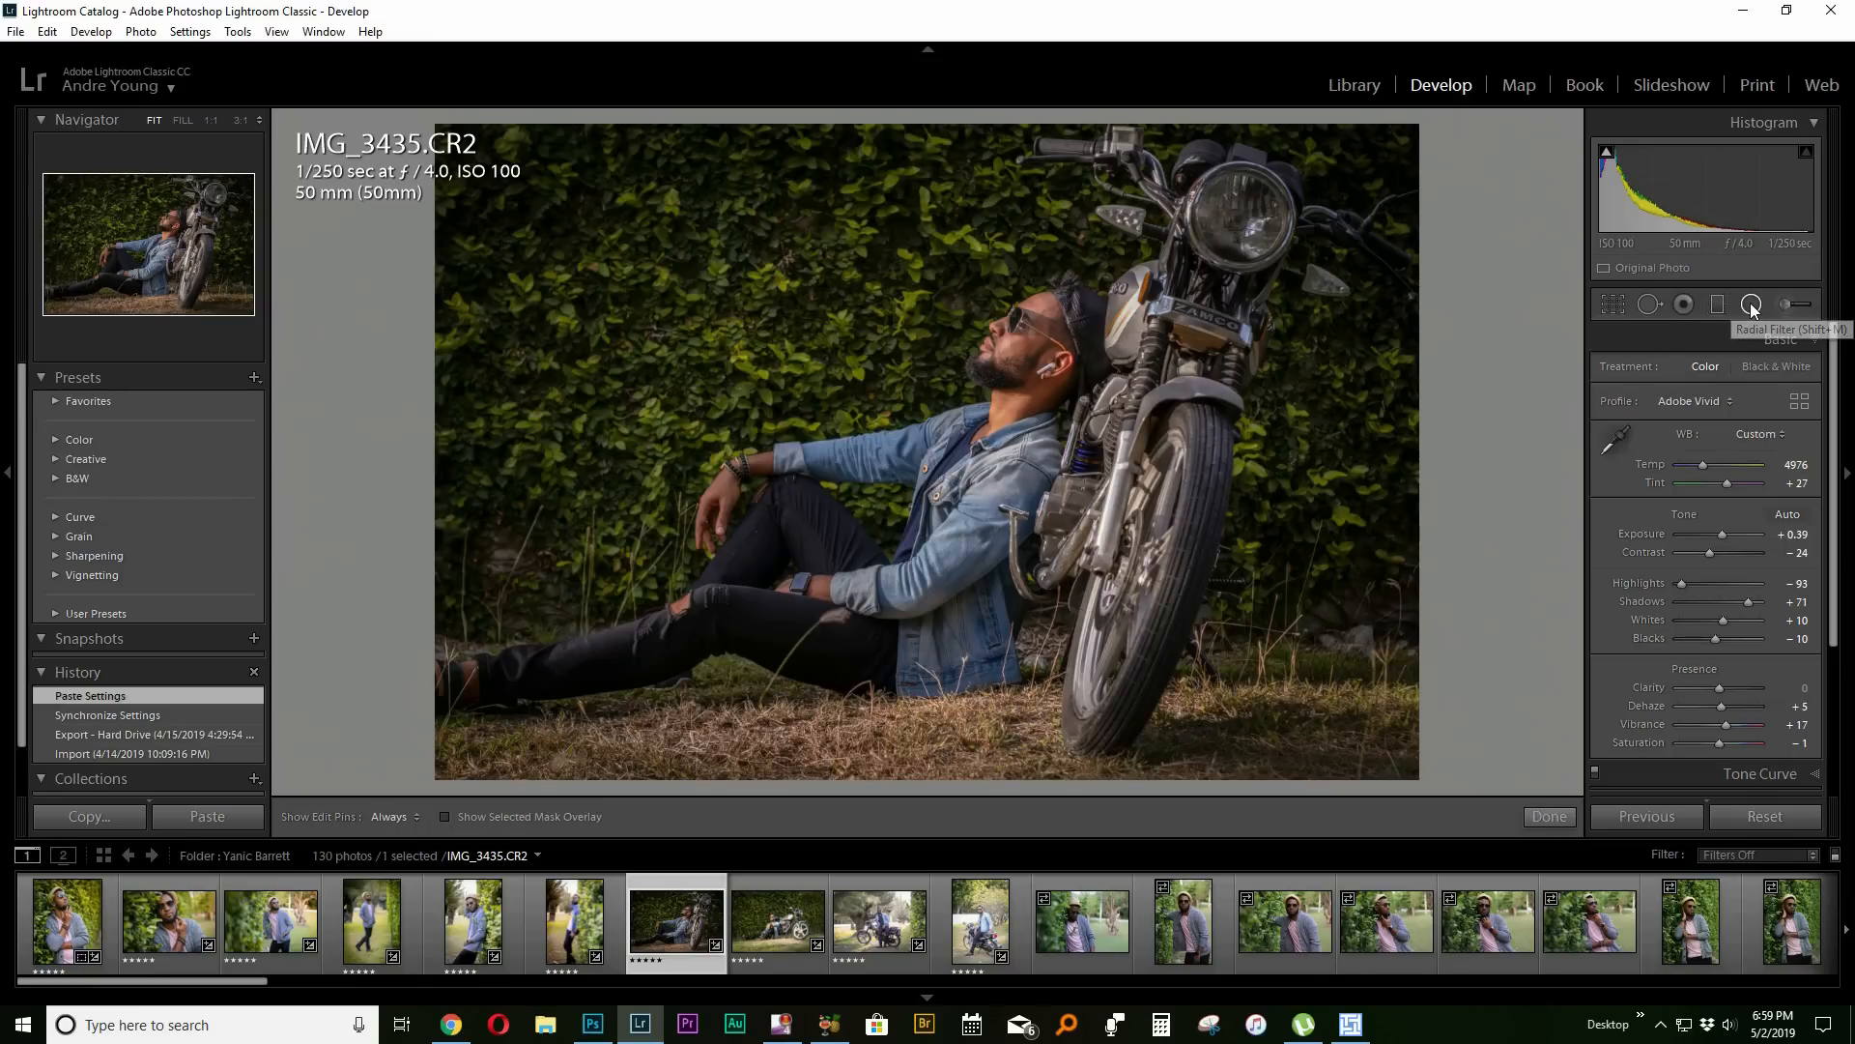
pyautogui.moveTo(794, 327); pyautogui.dragTo(1078, 514)
pyautogui.moveTo(797, 329); pyautogui.dragTo(812, 378)
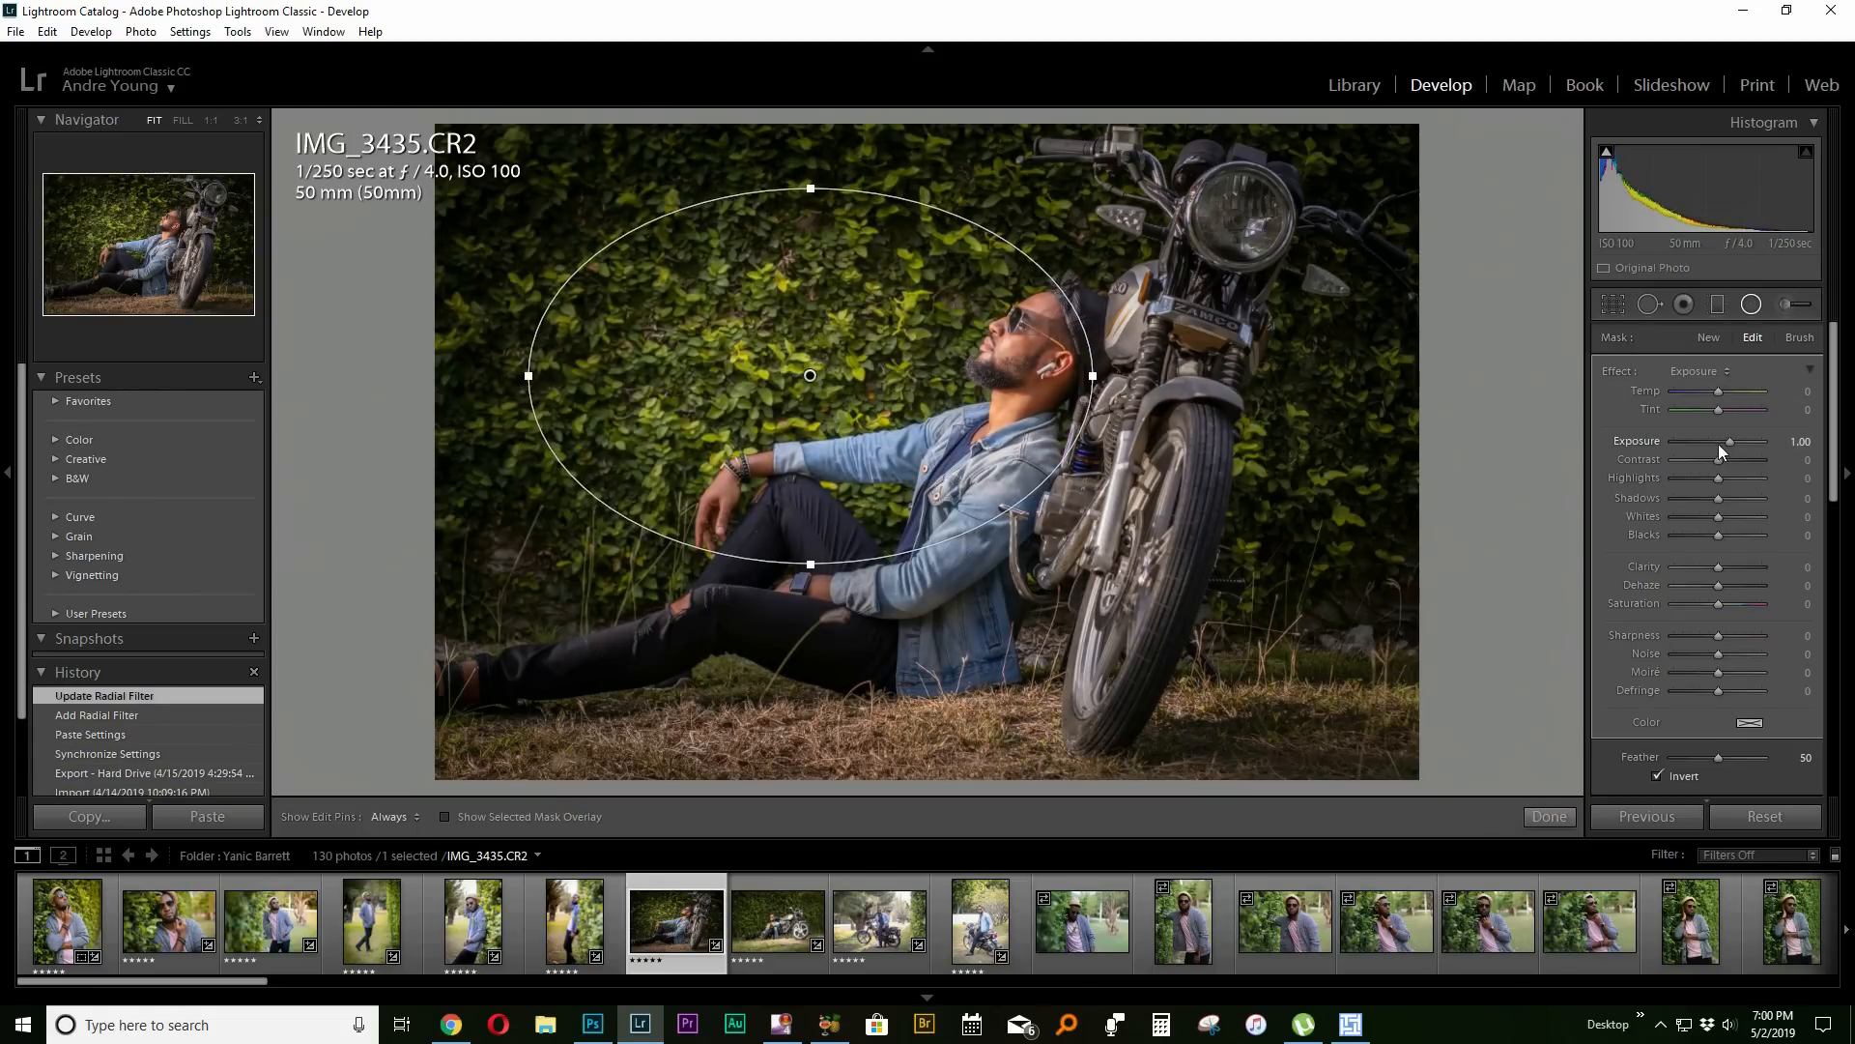
pyautogui.moveTo(1728, 443); pyautogui.dragTo(1720, 444)
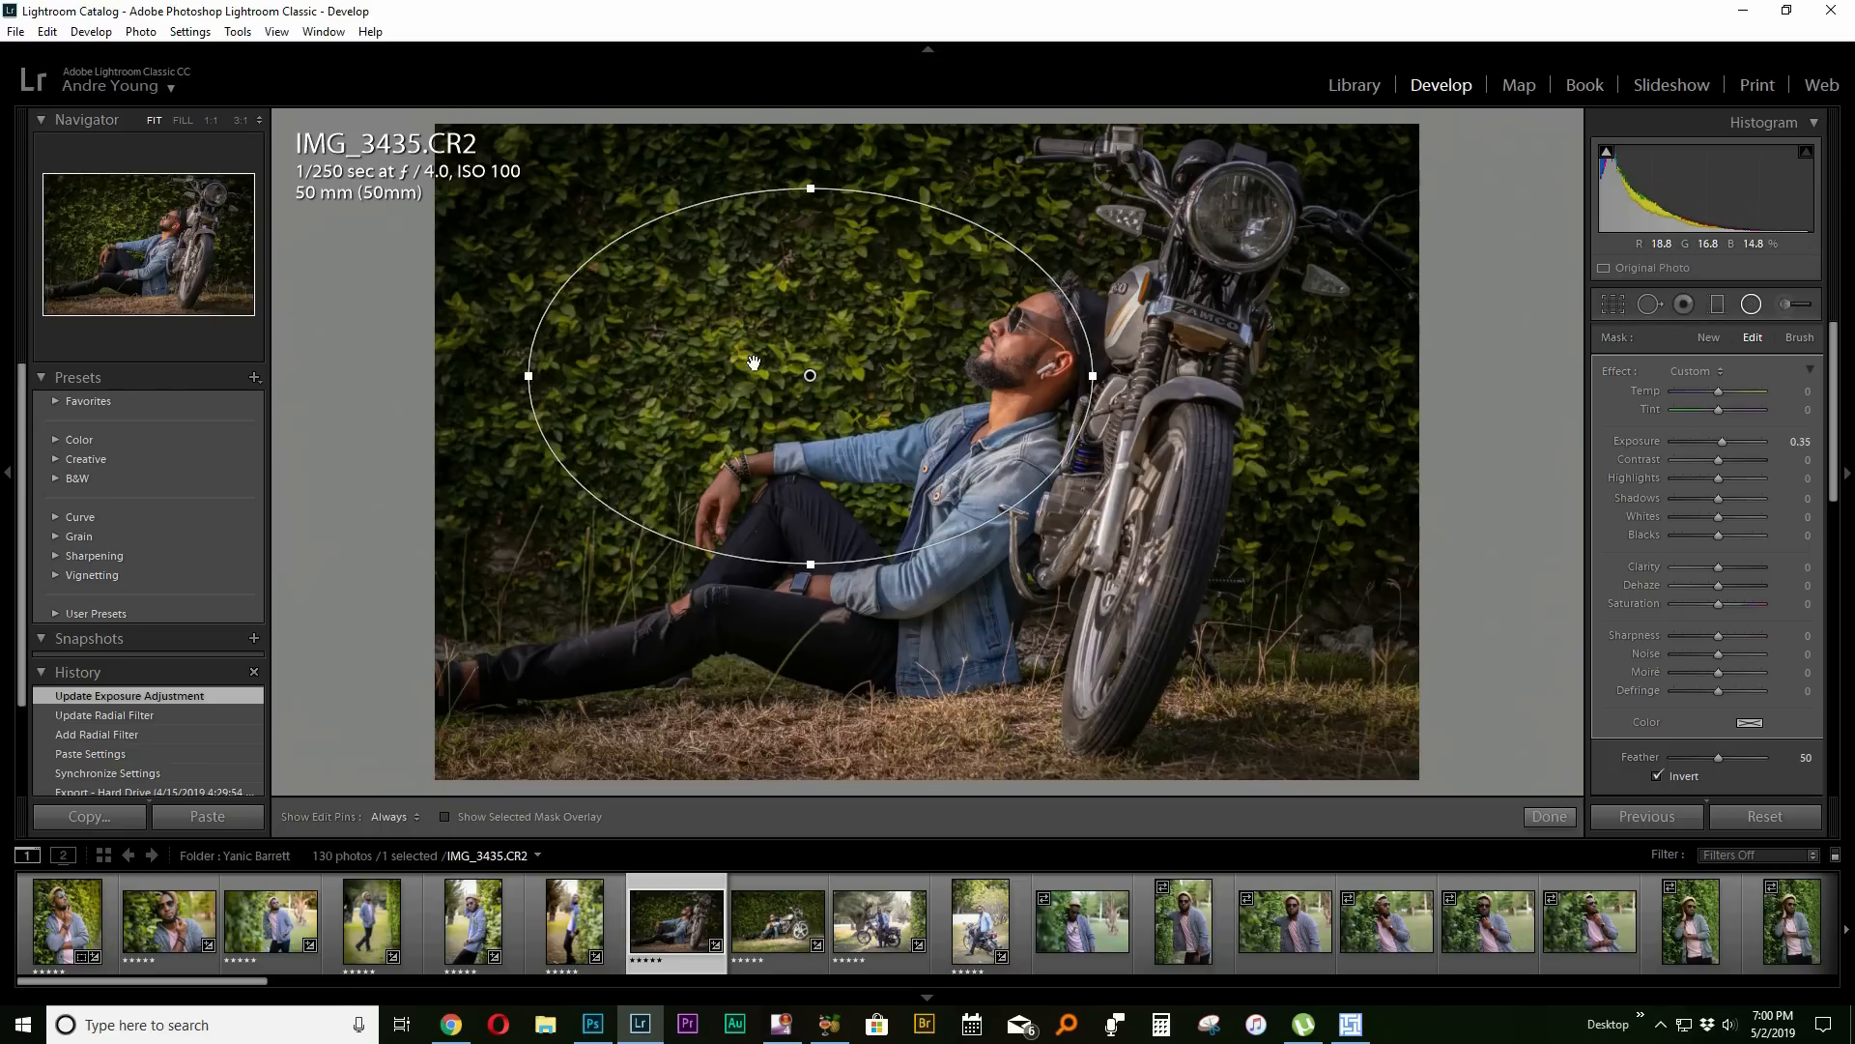
# Widen the radial filter, tilt it down towards the motorcycle, shift it up over the hedge, enlarge its height slightly, and finish the adjustment.
pyautogui.moveTo(529, 377); pyautogui.dragTo(376, 360)
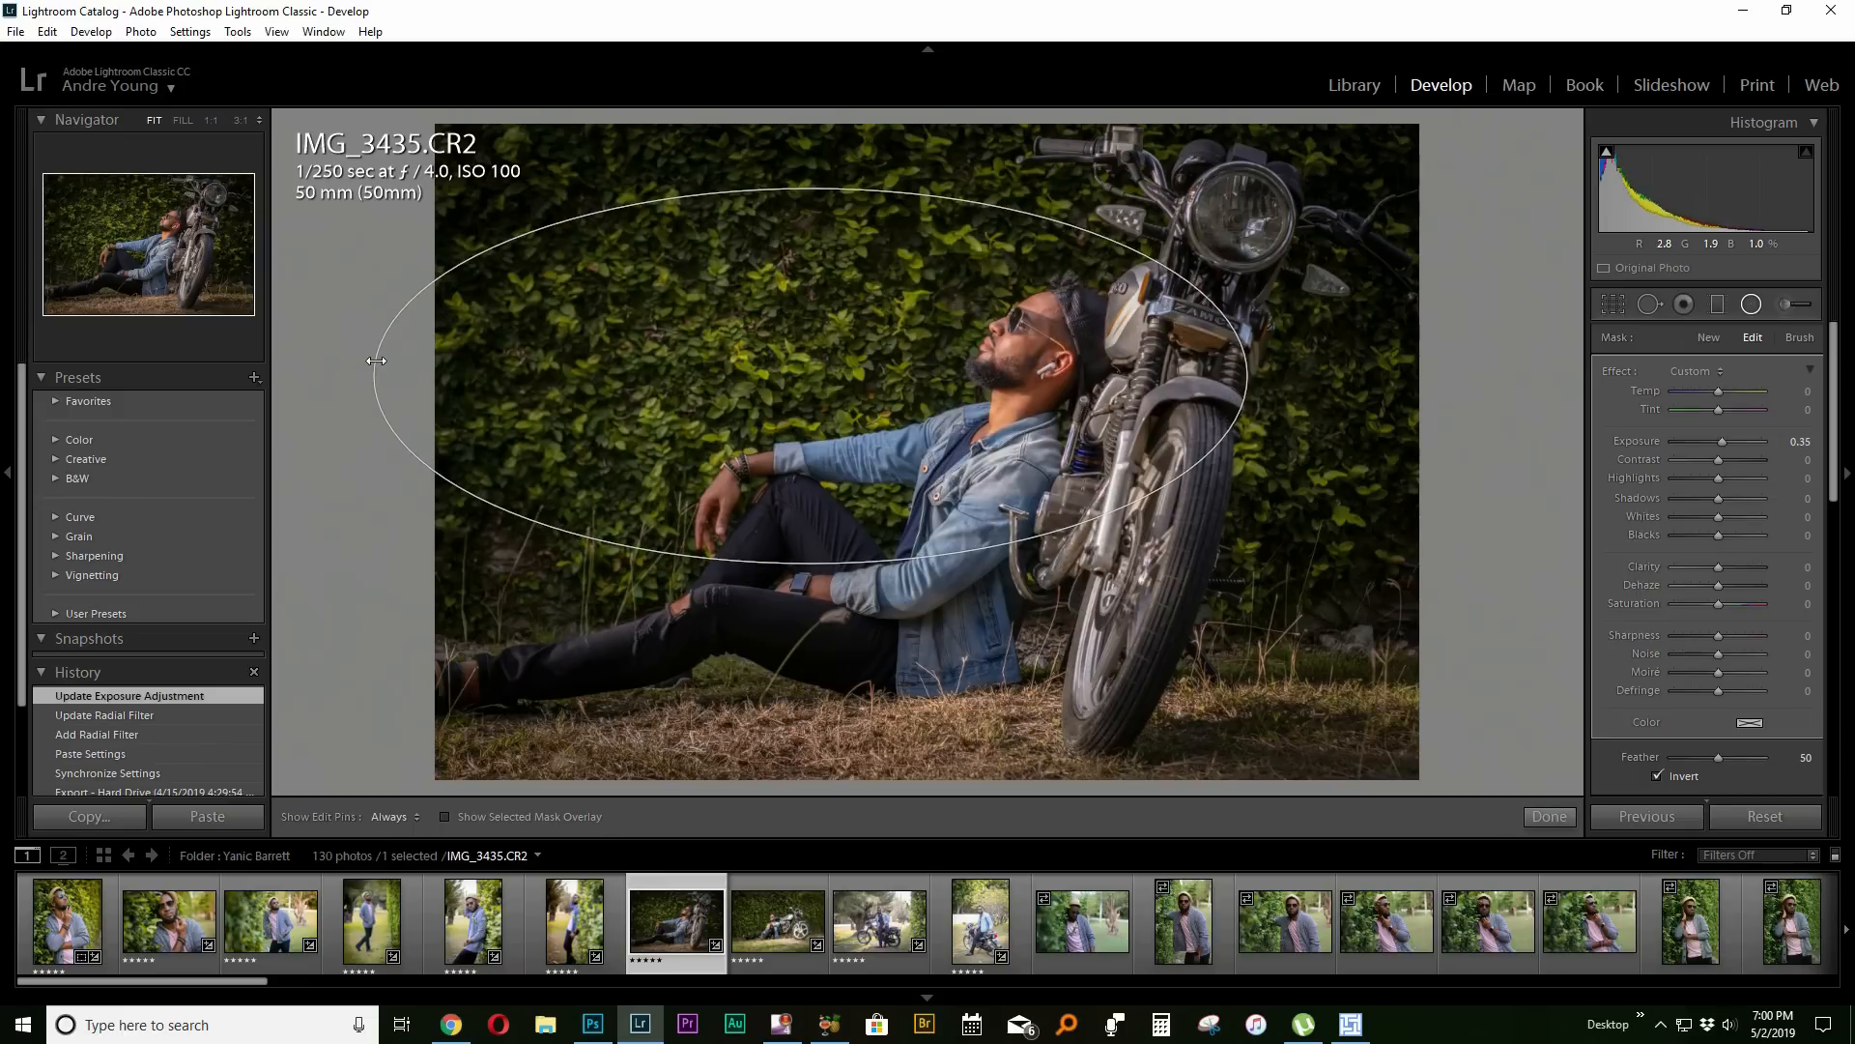
pyautogui.moveTo(387, 276); pyautogui.dragTo(419, 278)
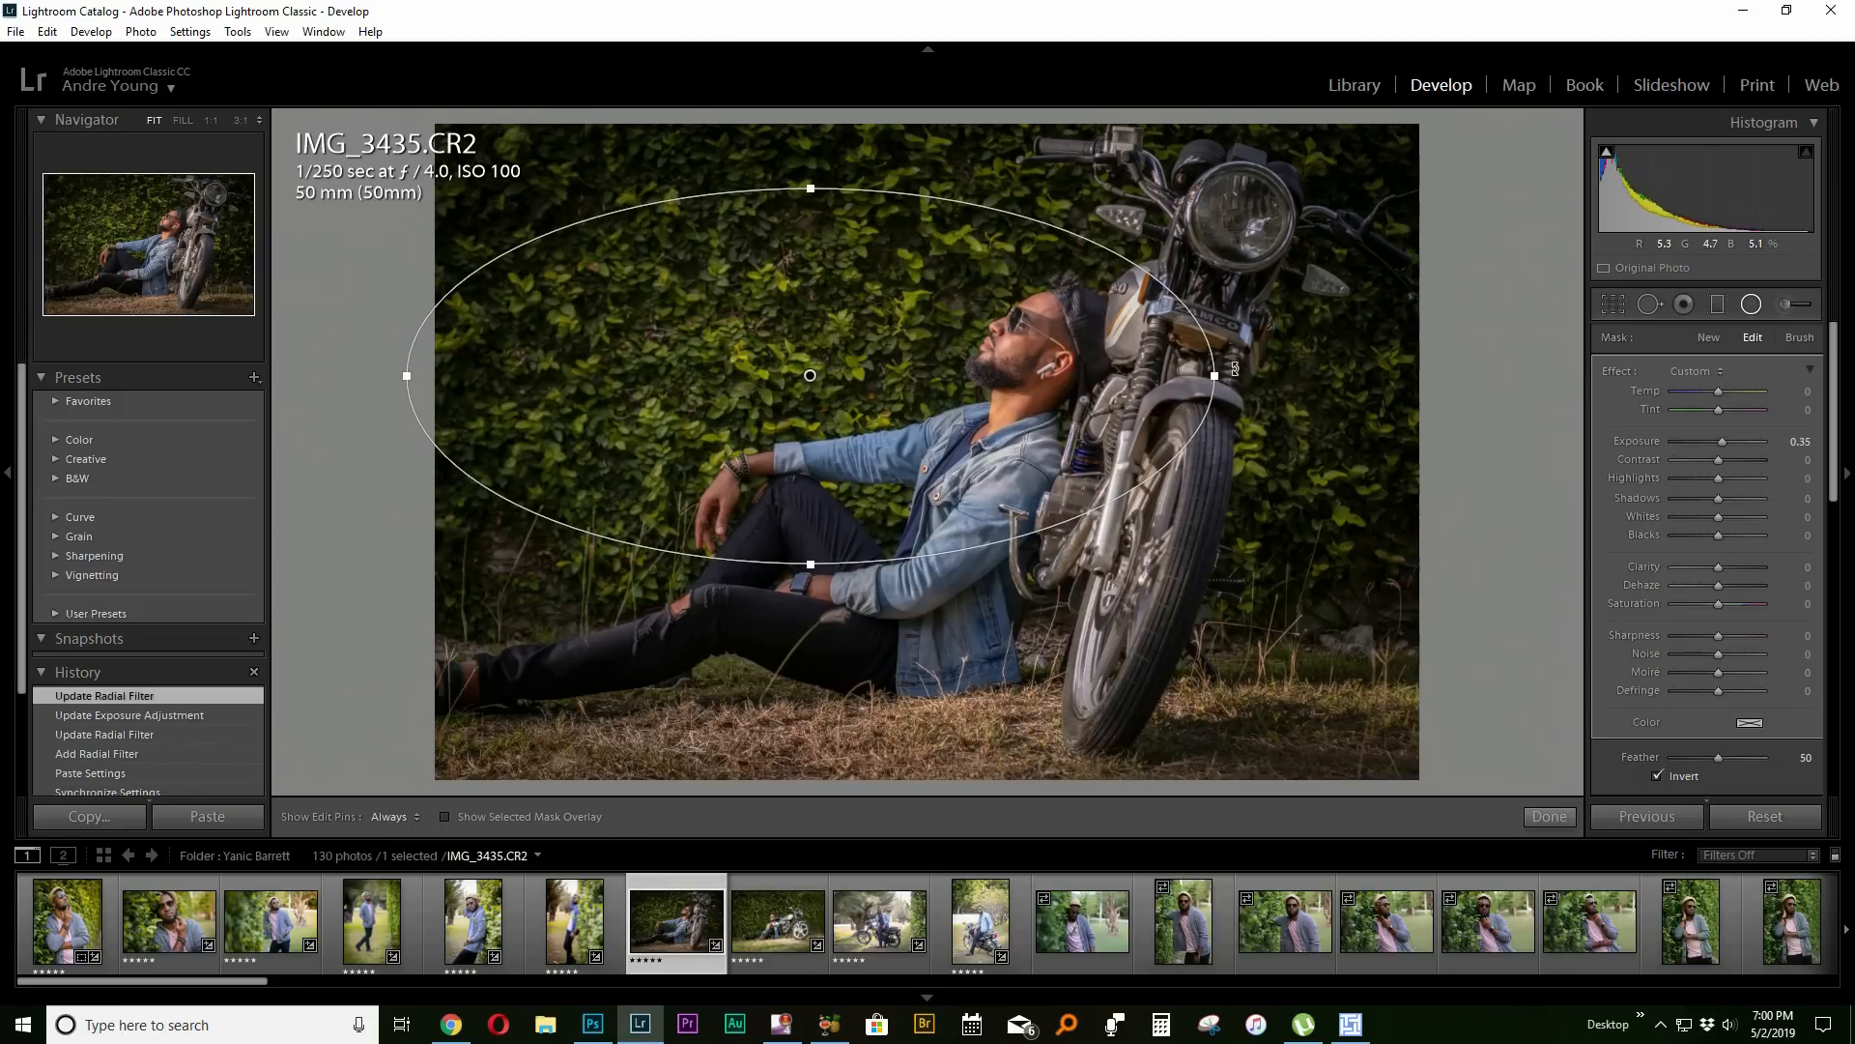
pyautogui.moveTo(1236, 381); pyautogui.dragTo(1275, 557)
pyautogui.moveTo(917, 437); pyautogui.dragTo(880, 377)
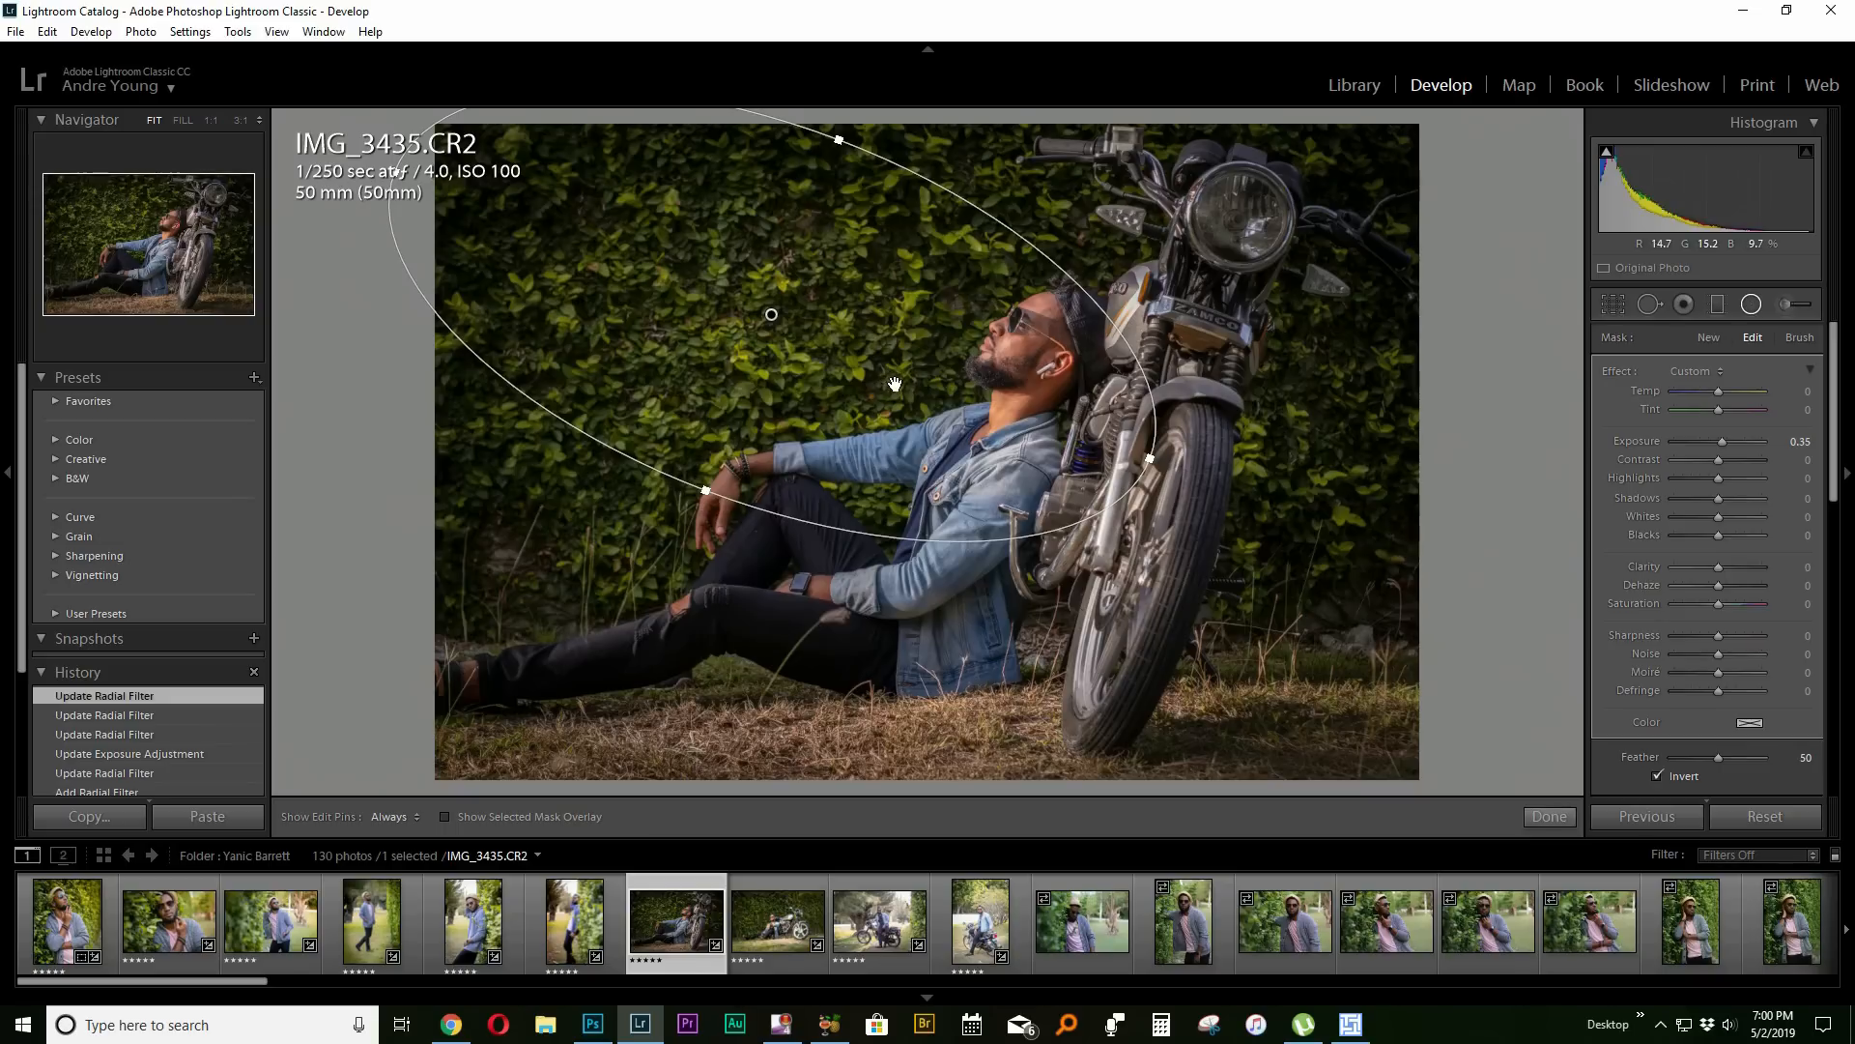
pyautogui.moveTo(710, 491); pyautogui.dragTo(692, 528)
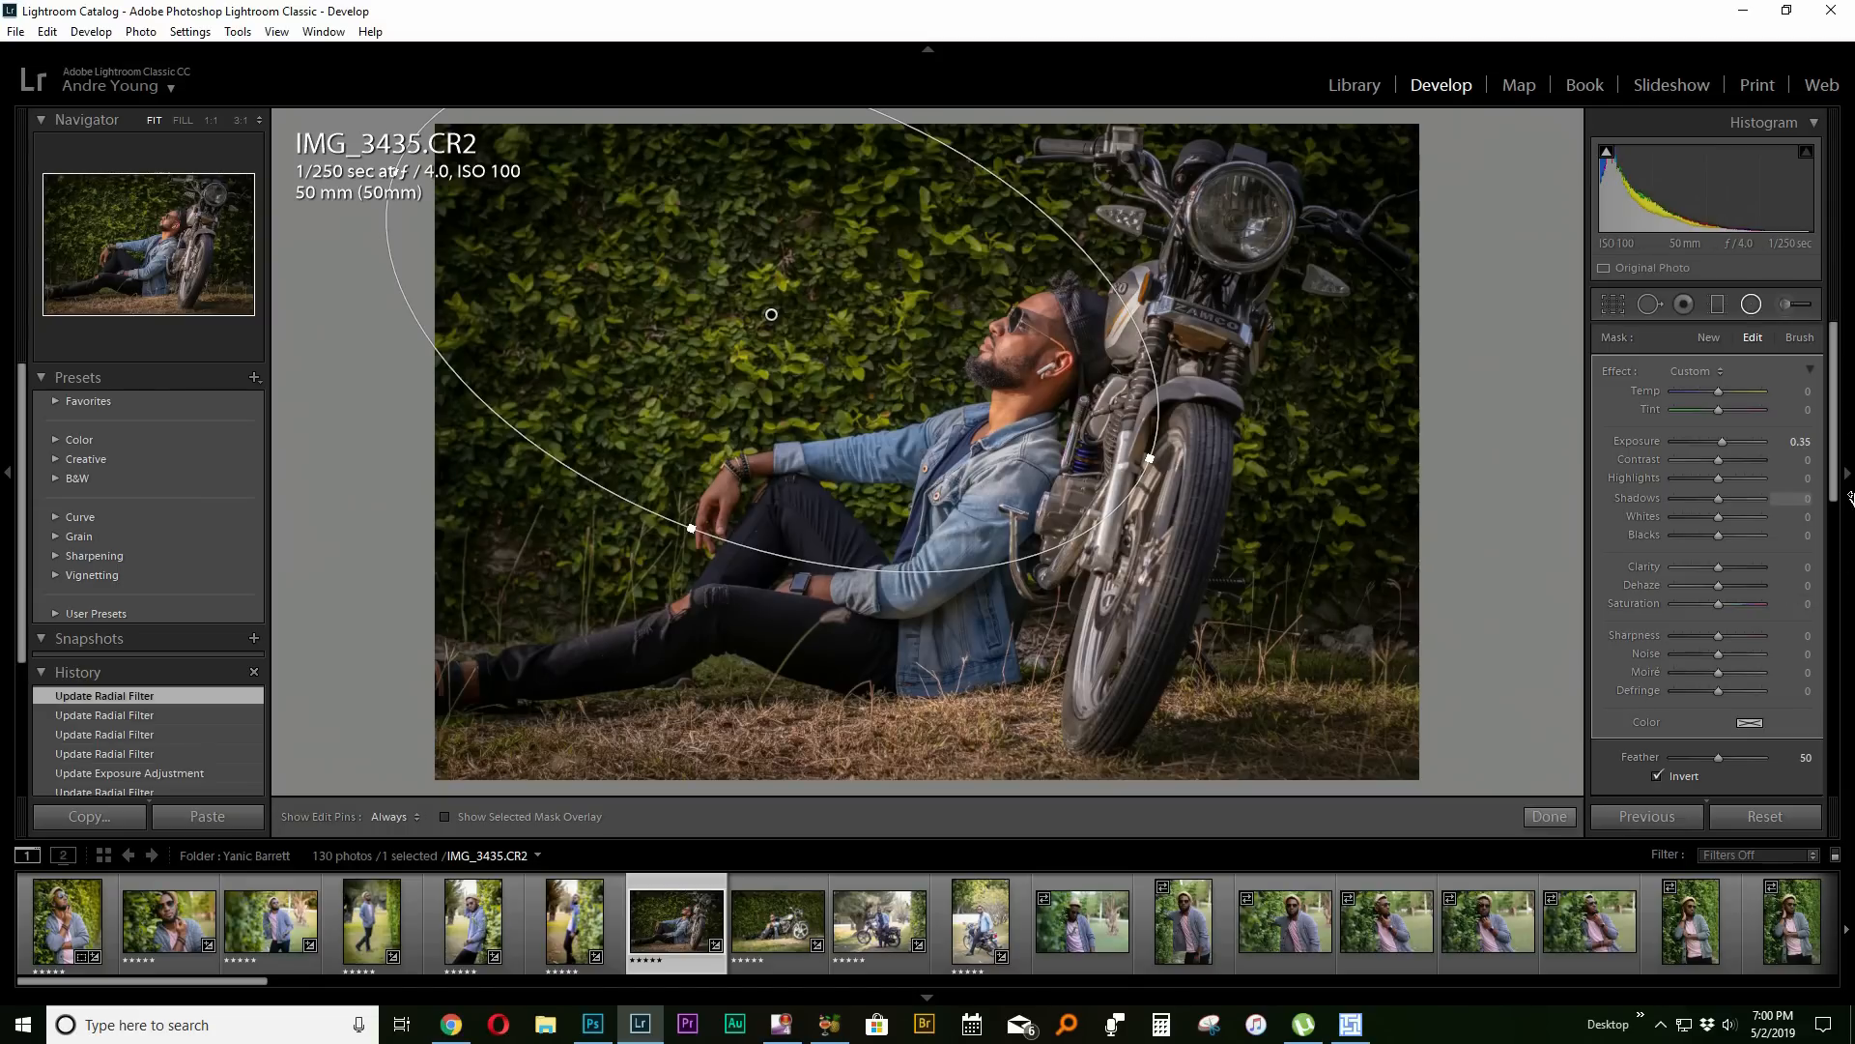
pyautogui.click(1549, 817)
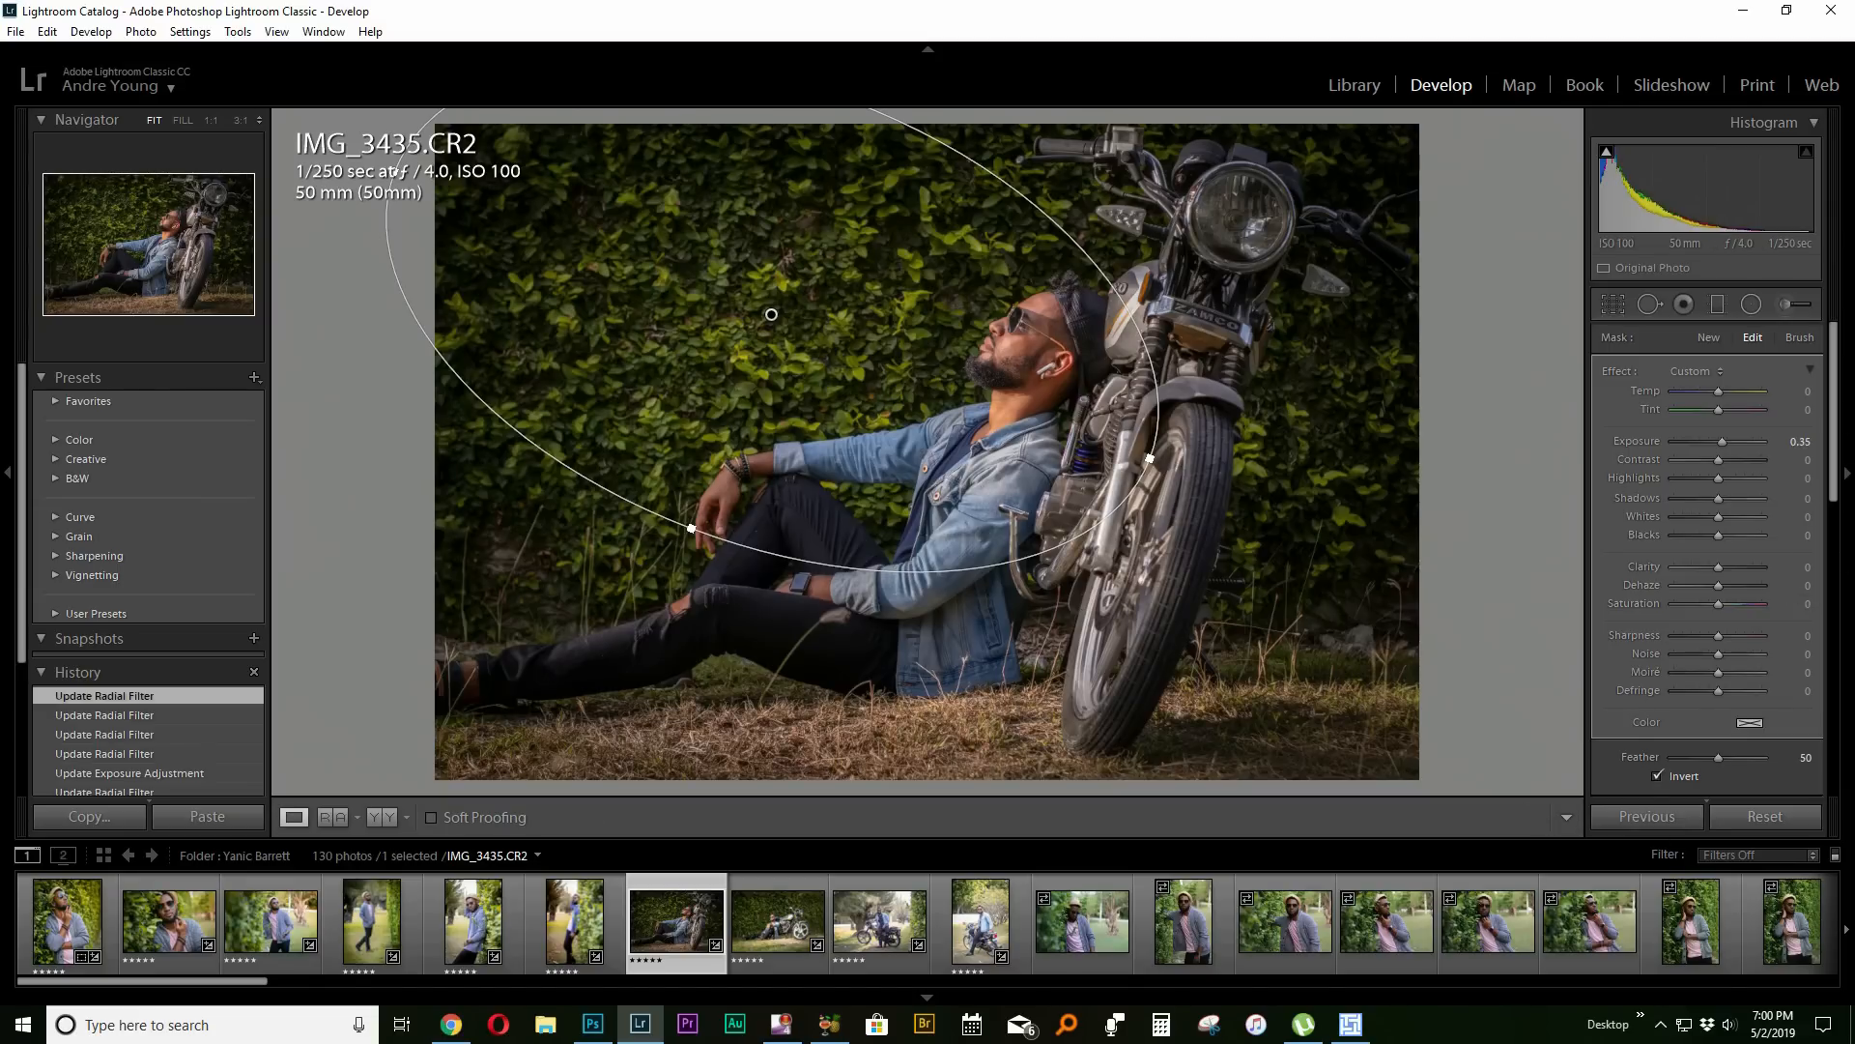
# Set the post-crop vignetting amount to -19 and compare the photo before and after side by side.
pyautogui.moveTo(1832, 394); pyautogui.dragTo(1833, 544)
pyautogui.click(1786, 744)
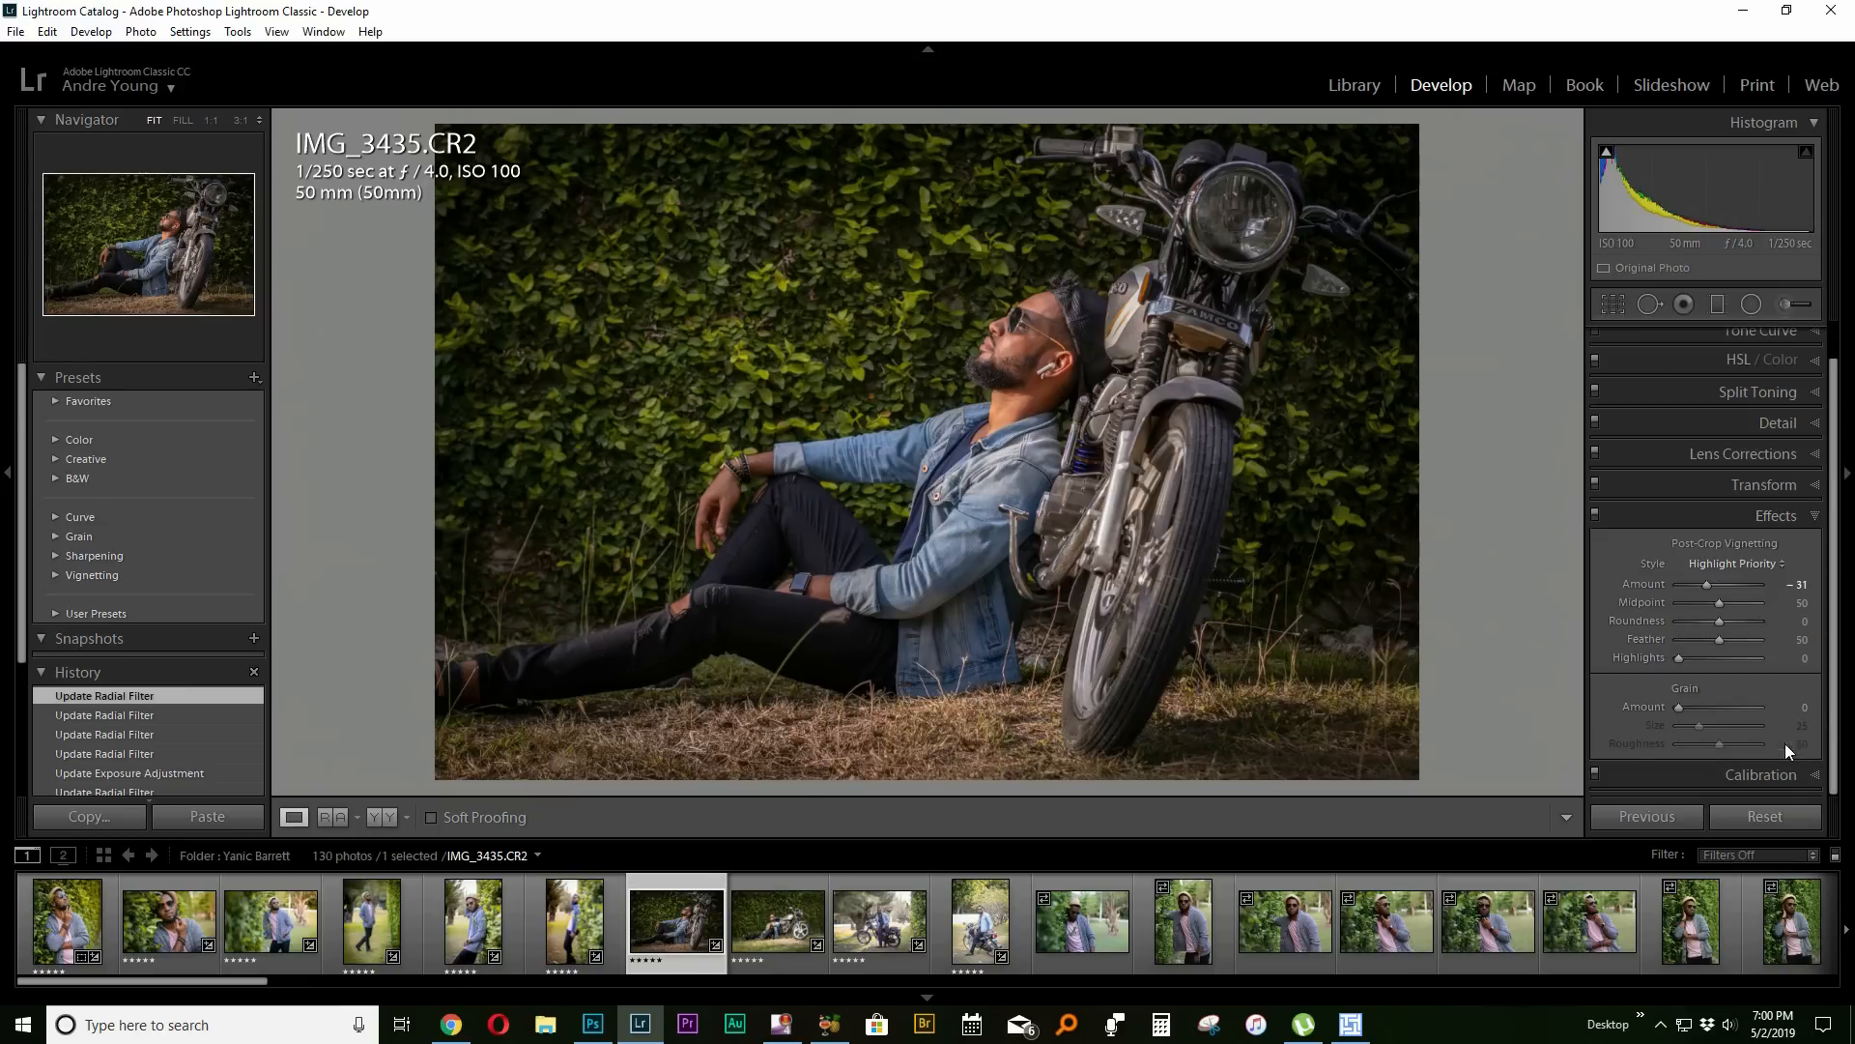
pyautogui.moveTo(1714, 586); pyautogui.dragTo(1712, 590)
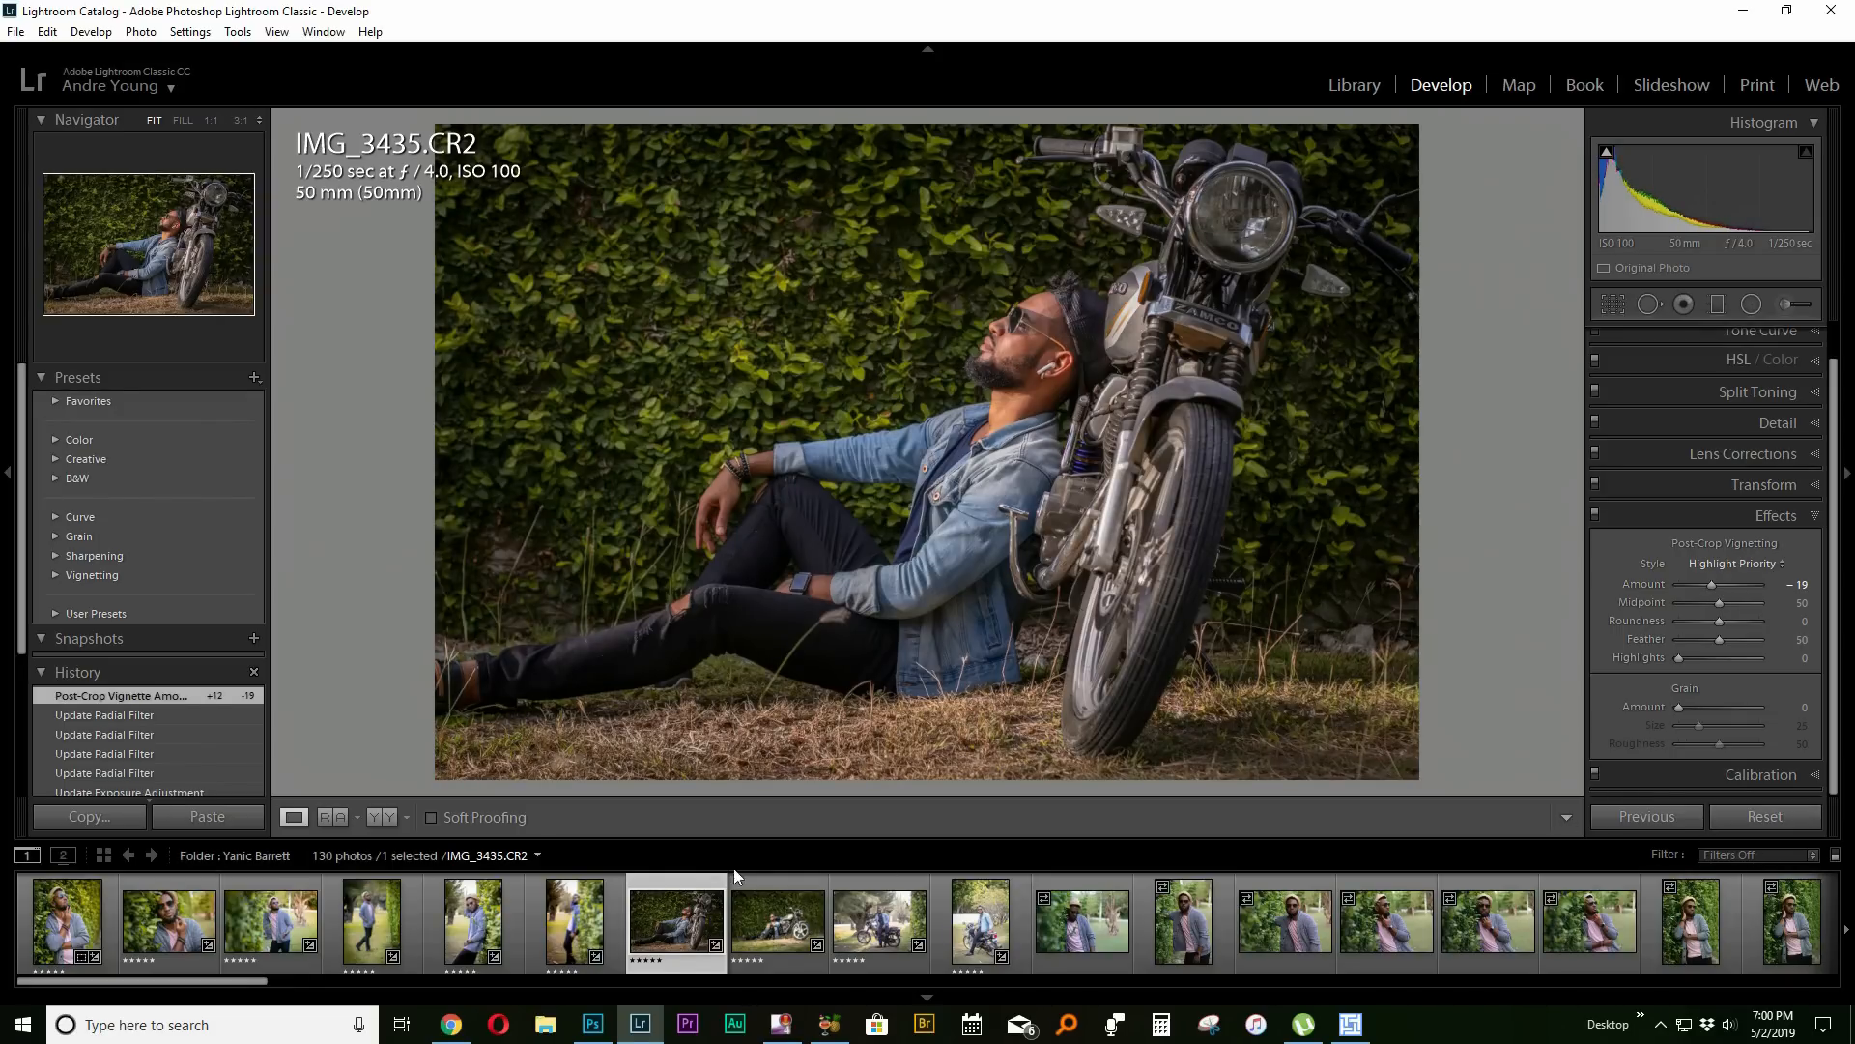
pyautogui.click(388, 821)
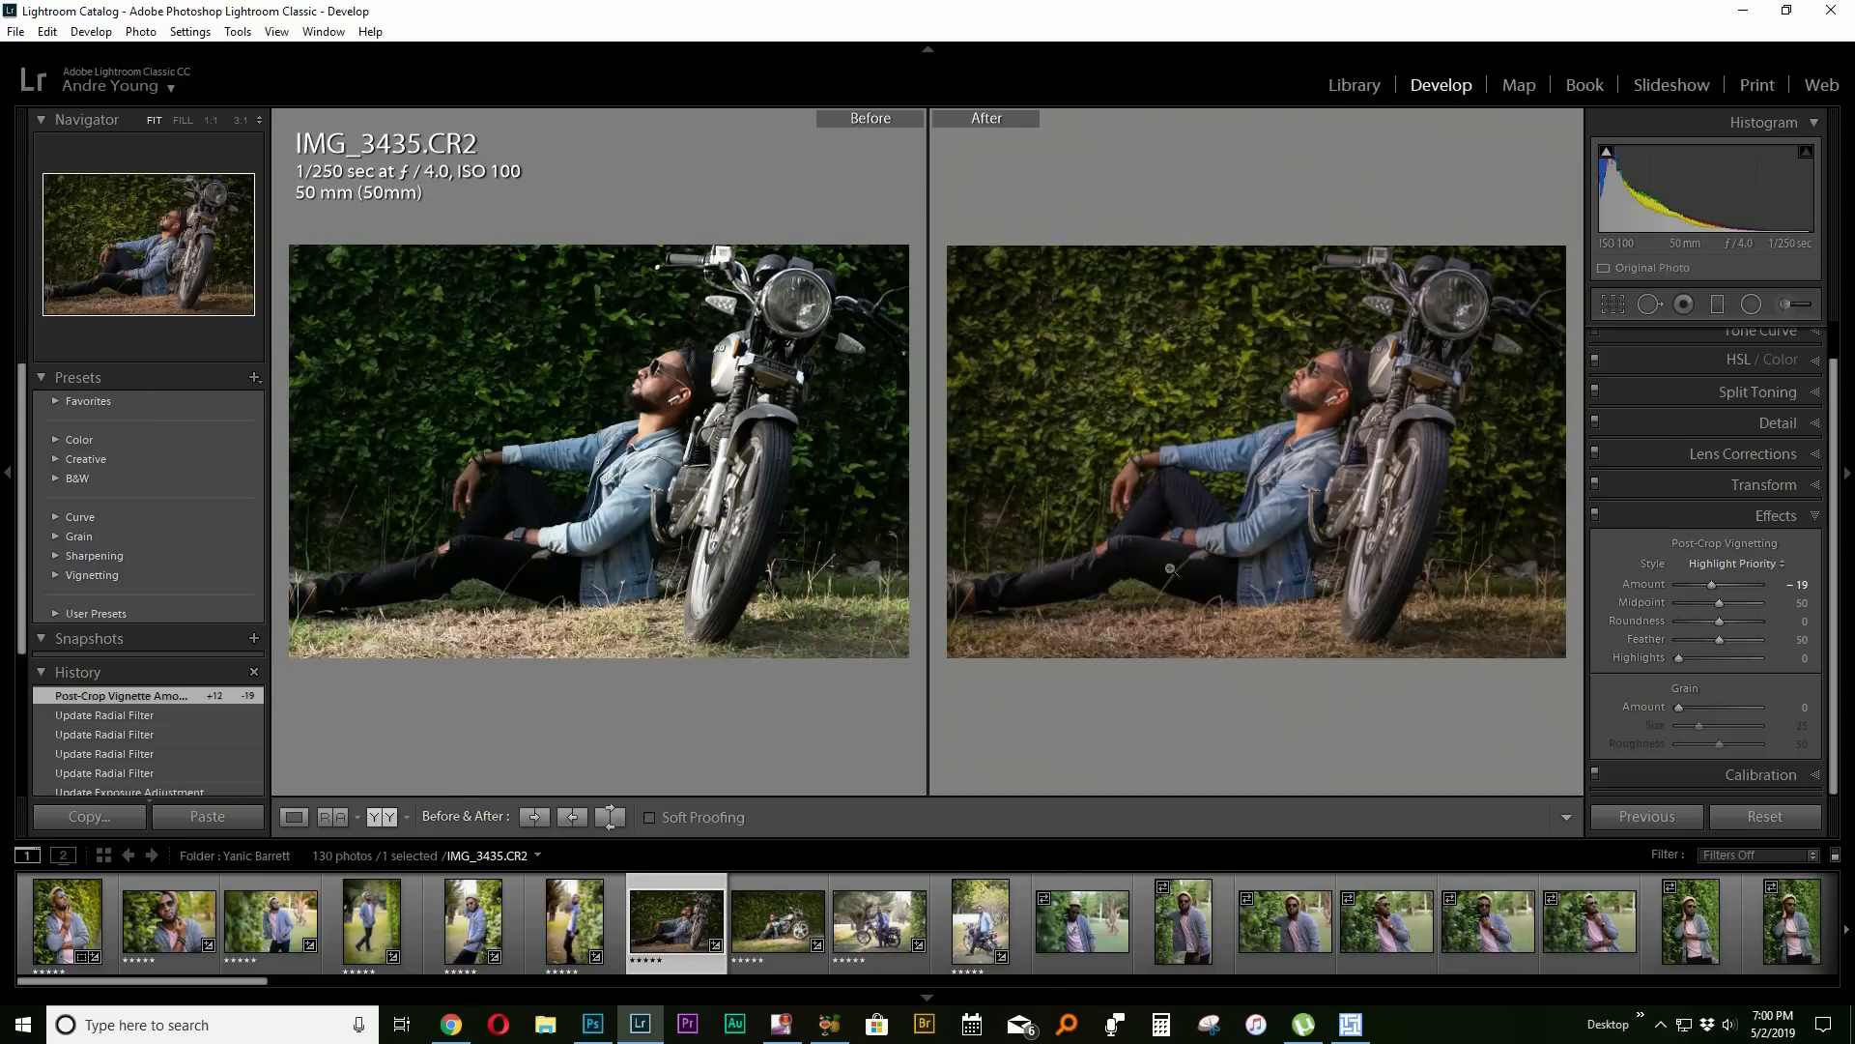